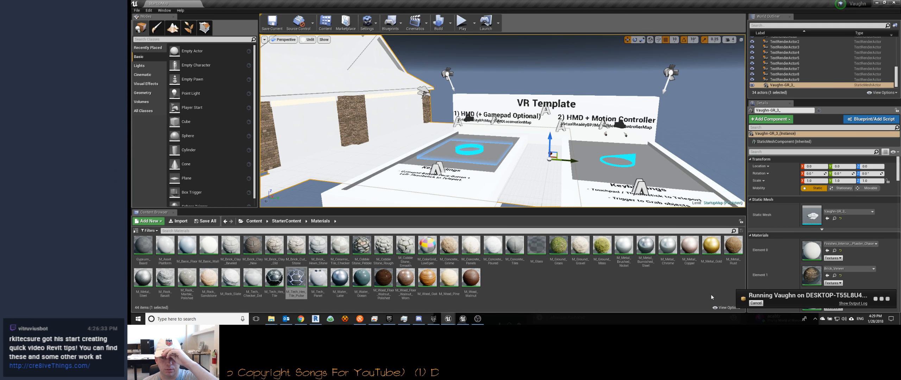
Step: Open the output log of the running launch and examine its latest entries
left_click(854, 304)
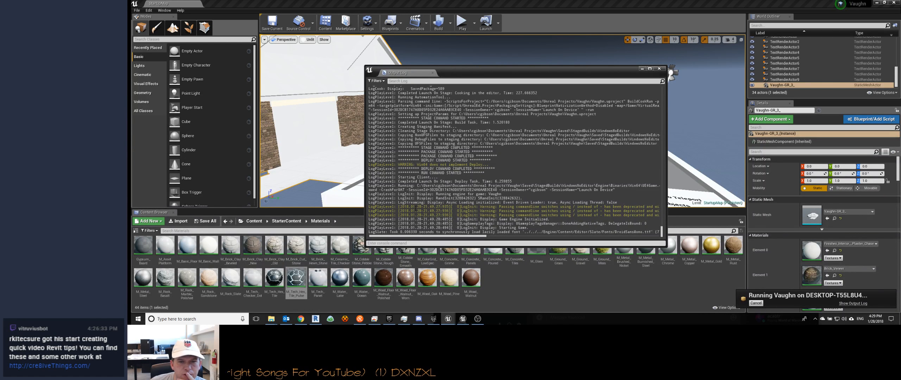
left_click_drag(588, 233, 616, 233)
left_click(615, 231)
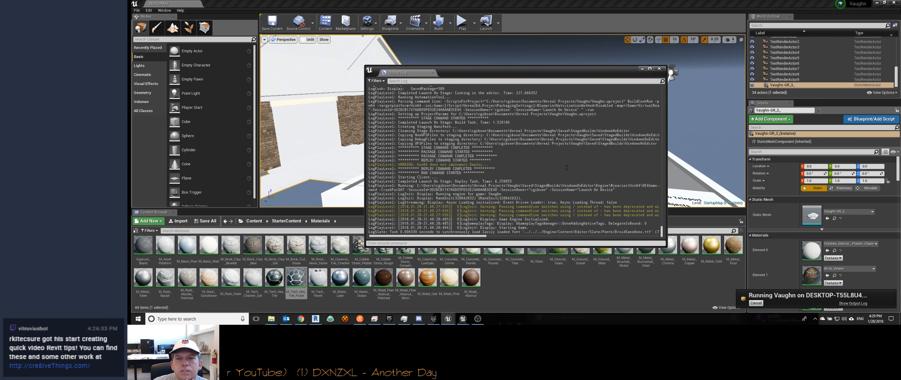
Step: Cancel the running launch and close the output log
left_click(756, 303)
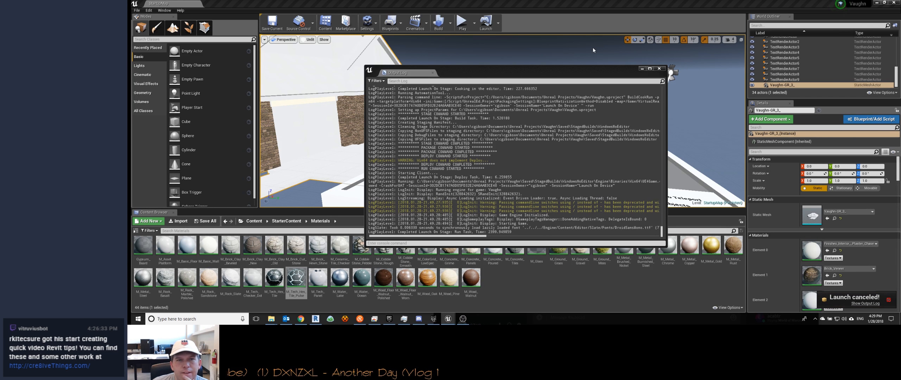
left_click(449, 318)
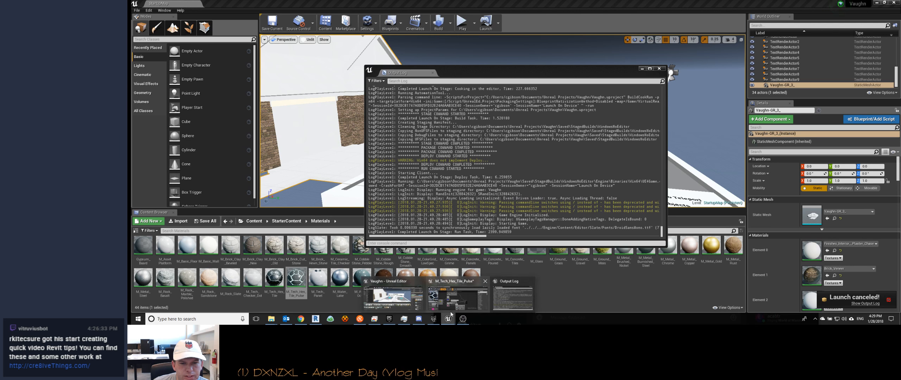
left_click(503, 298)
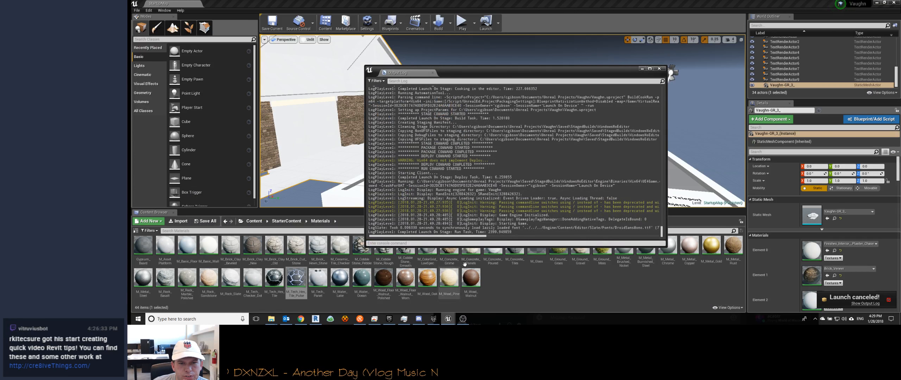
left_click(659, 69)
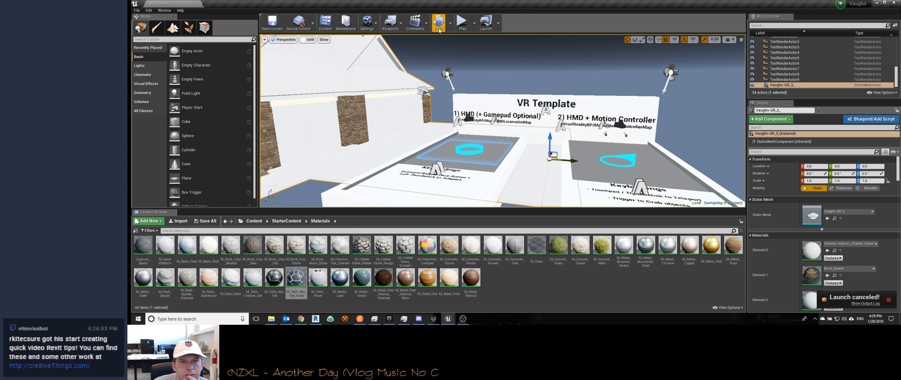
left_click(474, 25)
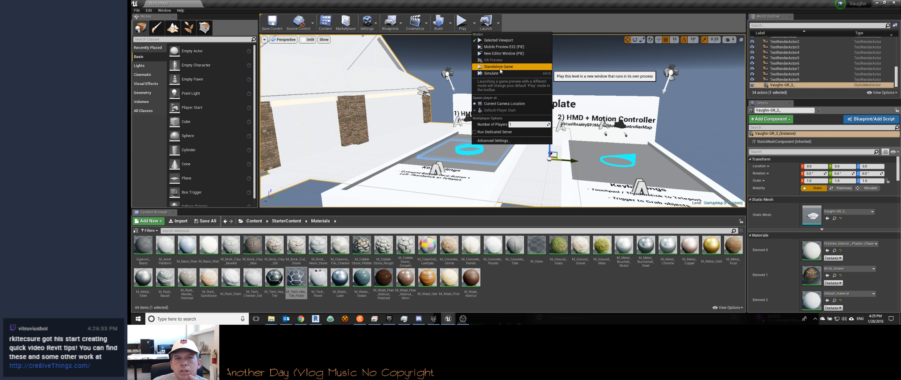
left_click(450, 24)
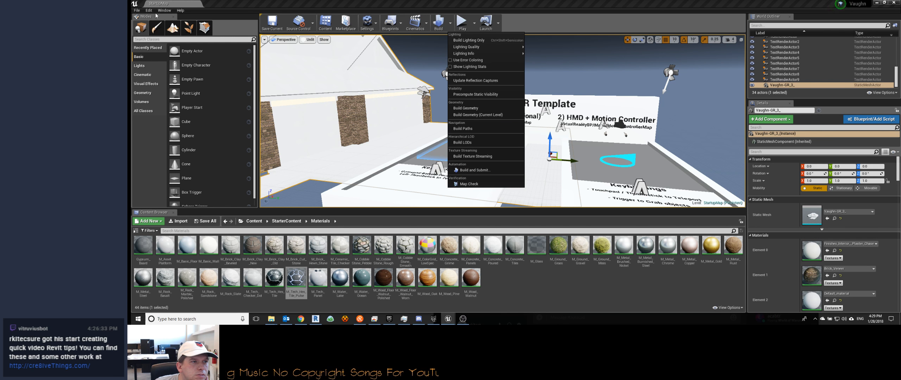
left_click(138, 10)
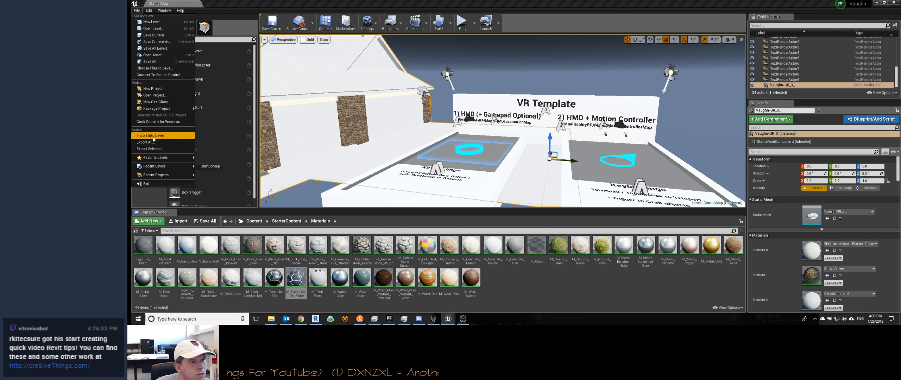
Step: Open the project settings and review the Windows target platform options
mouse_move(152, 12)
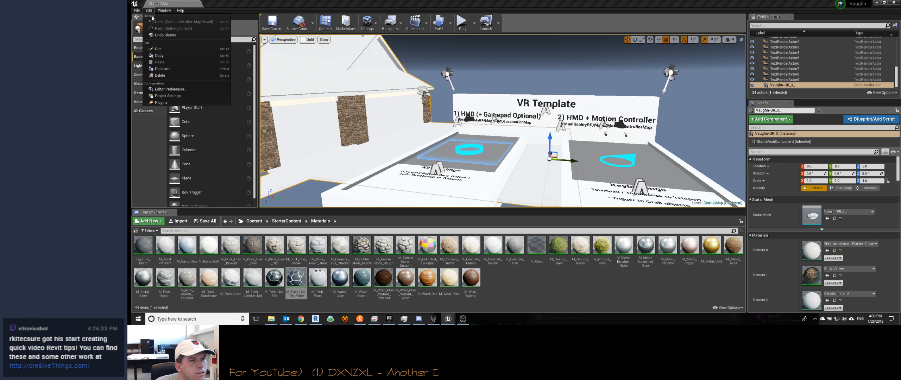
left_click(175, 97)
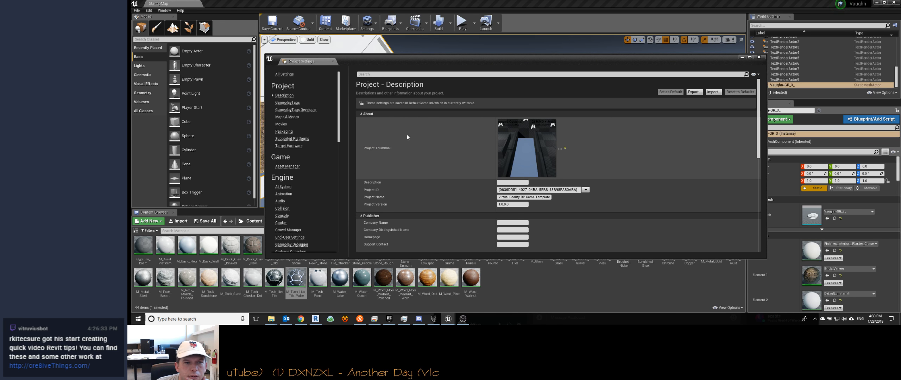
scroll(292, 148, "down", 3)
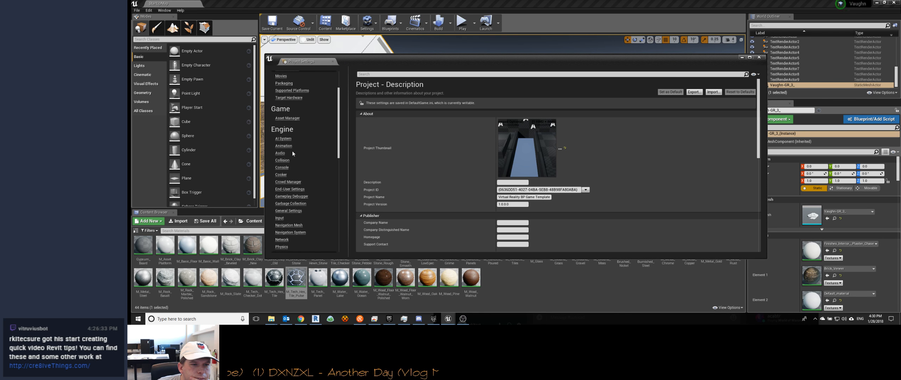
scroll(293, 142, "down", 12)
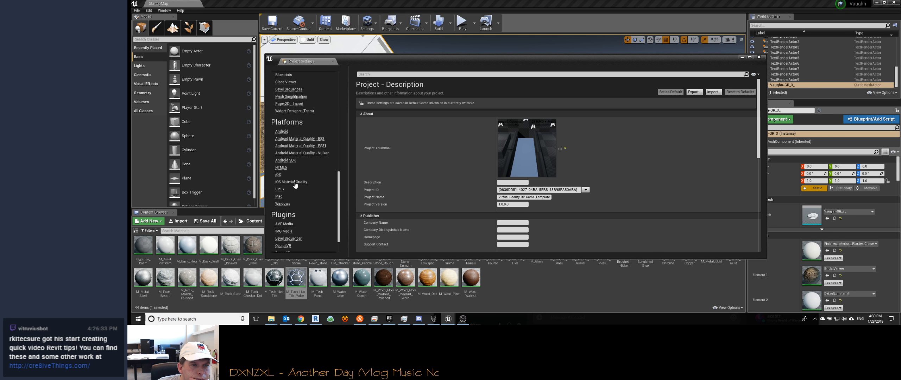
left_click(285, 204)
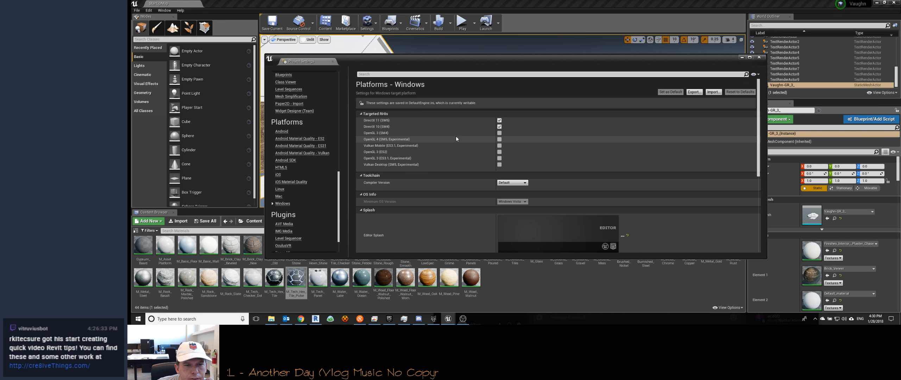
scroll(457, 137, "down", 3)
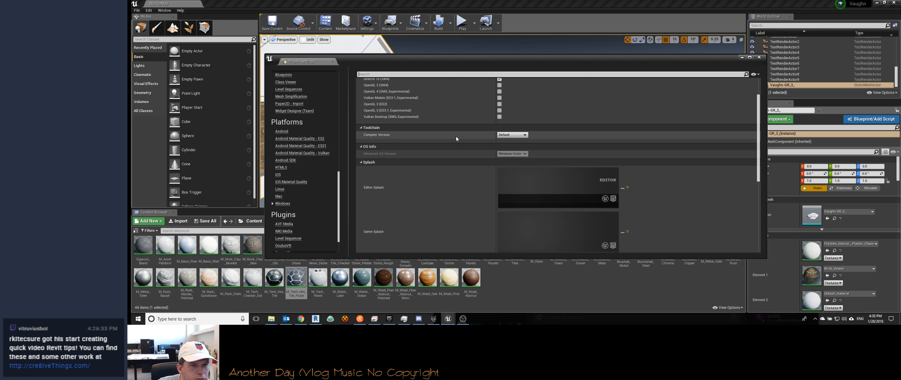
scroll(297, 181, "down", 2)
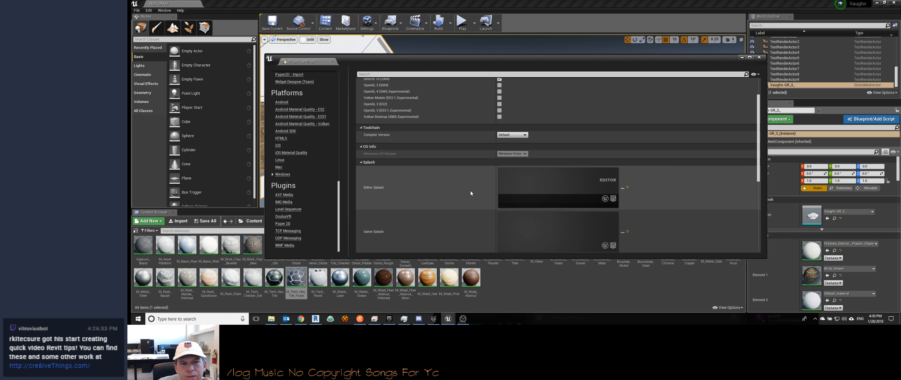
scroll(423, 190, "up", 3)
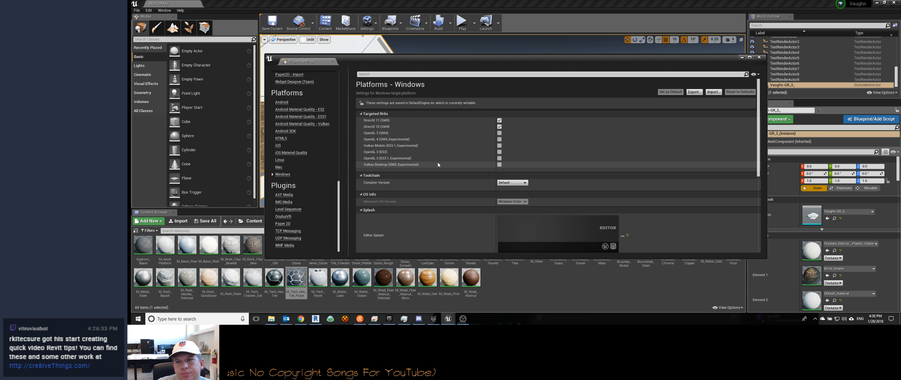
Step: Check the OculusVR plugin settings and go through the Windows platform's splash, icon and audio settings
left_click(284, 217)
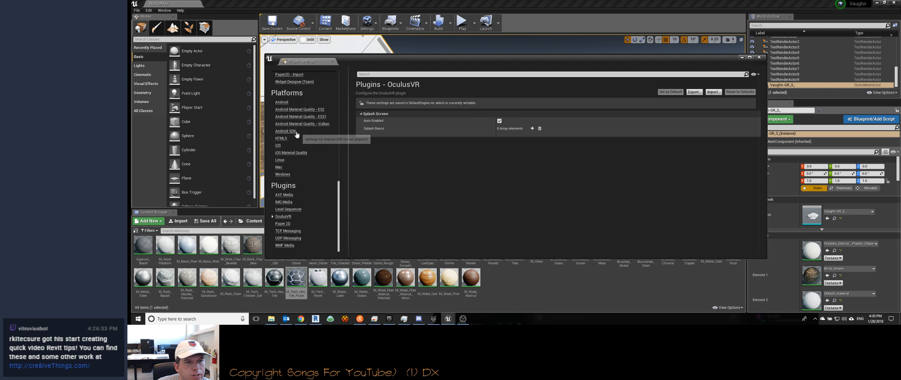
left_click(282, 174)
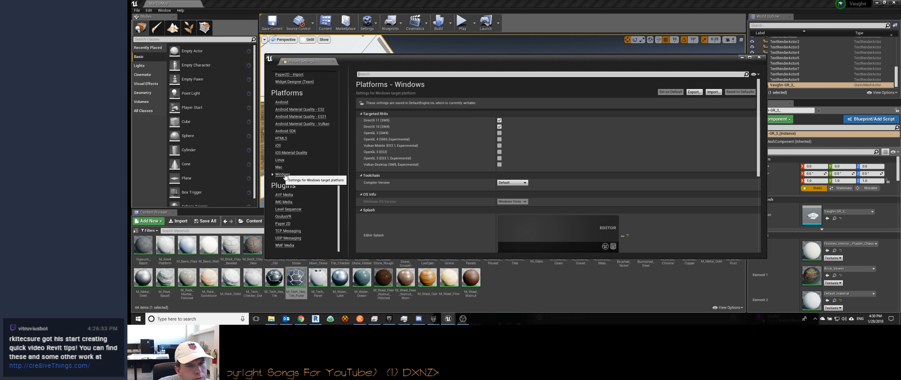
scroll(461, 188, "down", 5)
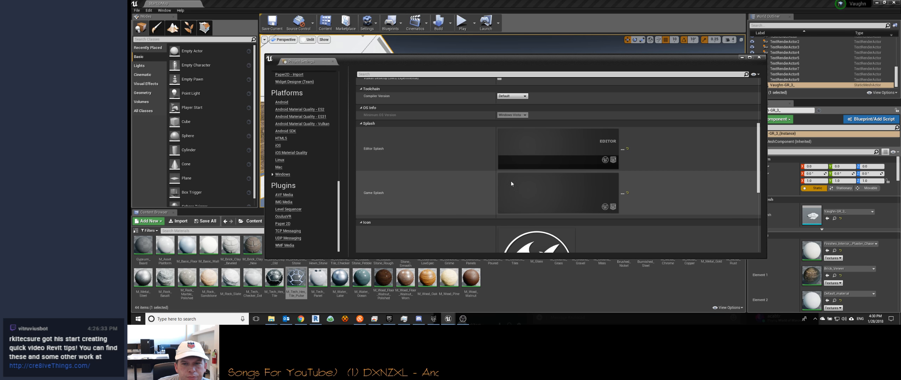
scroll(424, 173, "down", 8)
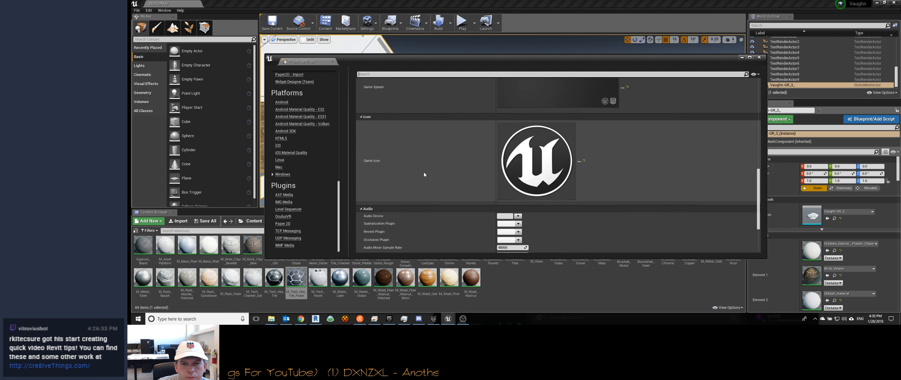
scroll(424, 172, "up", 13)
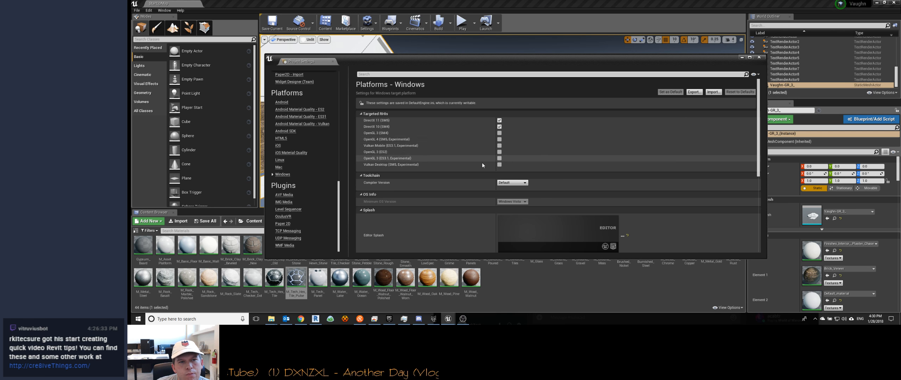
scroll(479, 164, "down", 8)
scroll(306, 161, "up", 15)
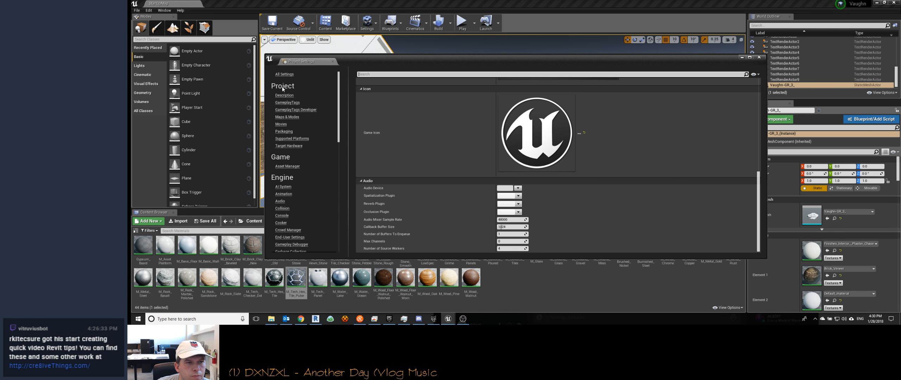
Step: Browse the complete list of project settings and look at the engine's AI System settings
left_click(284, 74)
scroll(438, 163, "down", 20)
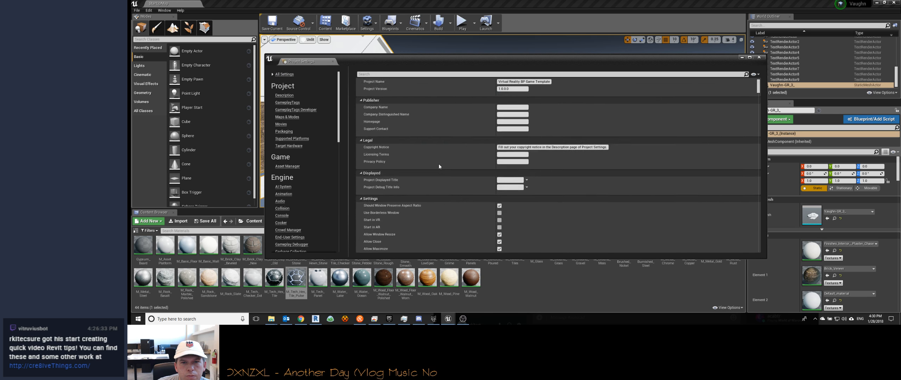
scroll(439, 164, "down", 20)
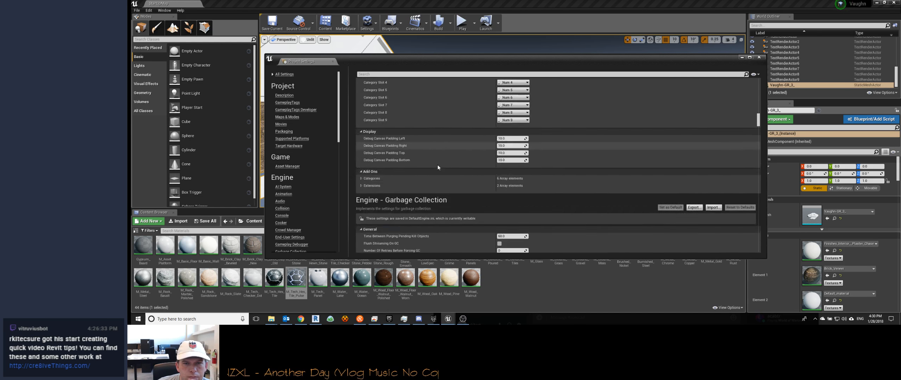
scroll(438, 165, "up", 20)
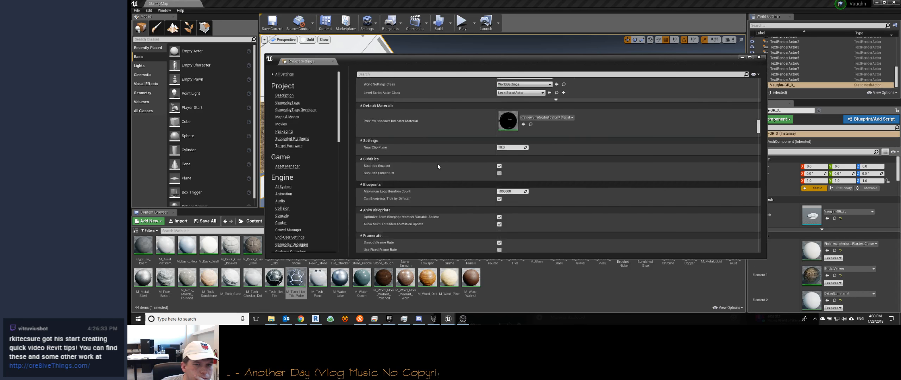
scroll(438, 163, "up", 20)
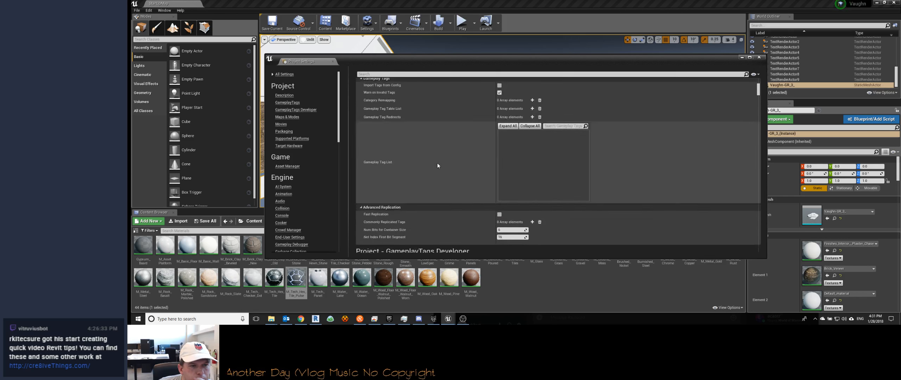
left_click(285, 187)
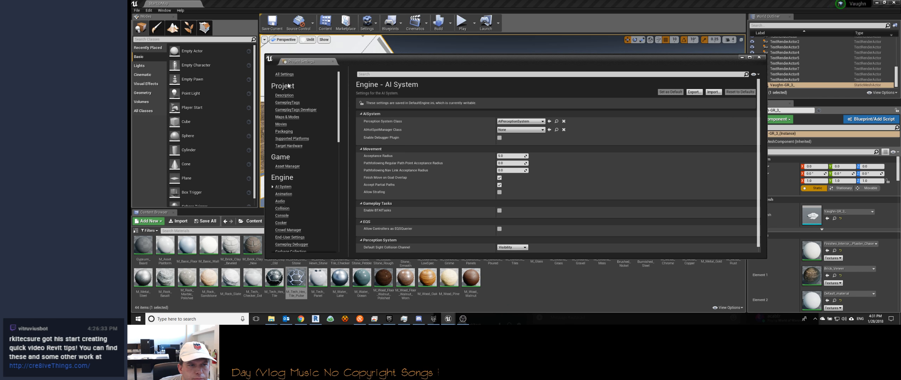
Step: Set the project description to "Patriot Home Building -" followed by the client's surname and "Residence"
left_click(285, 96)
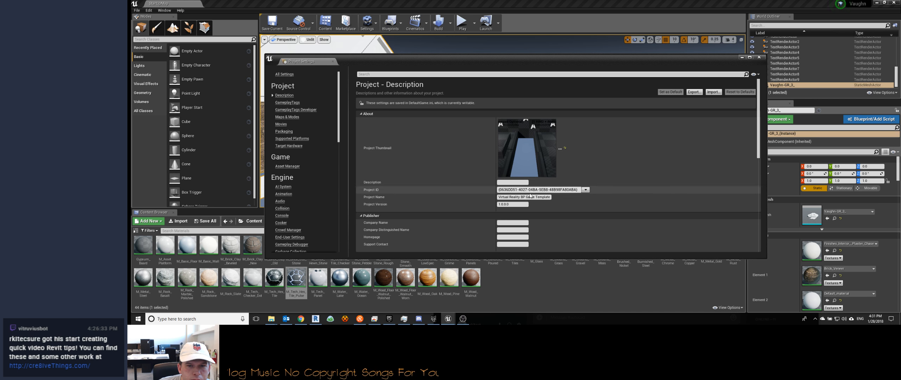
left_click(512, 182)
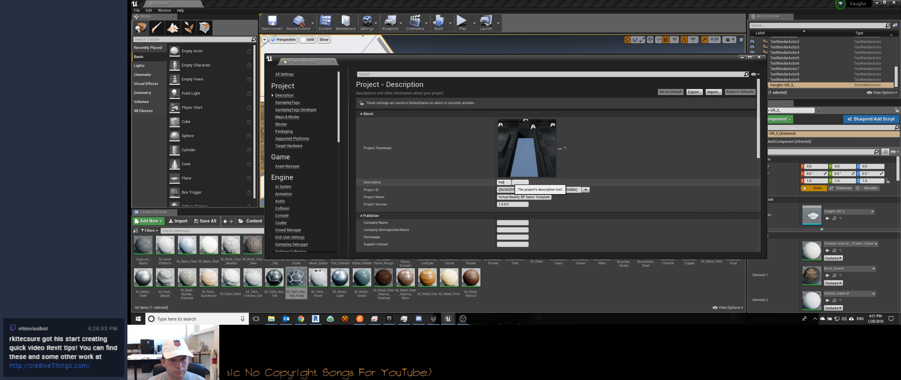
type("Patriot Home Building - Vaugh Resie")
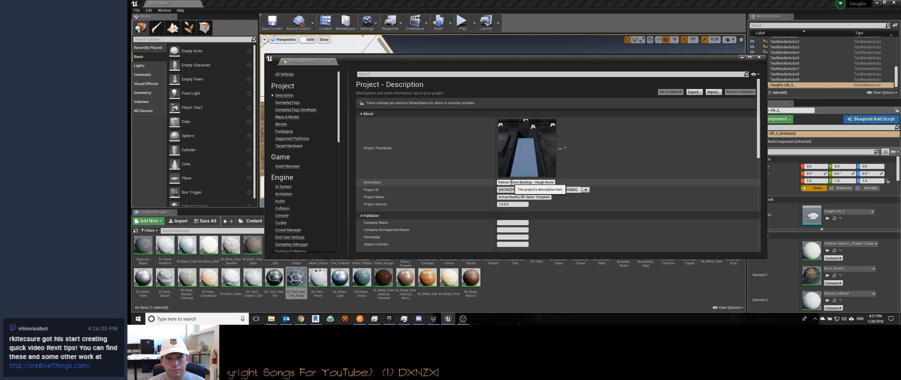
type("ence")
key("Return")
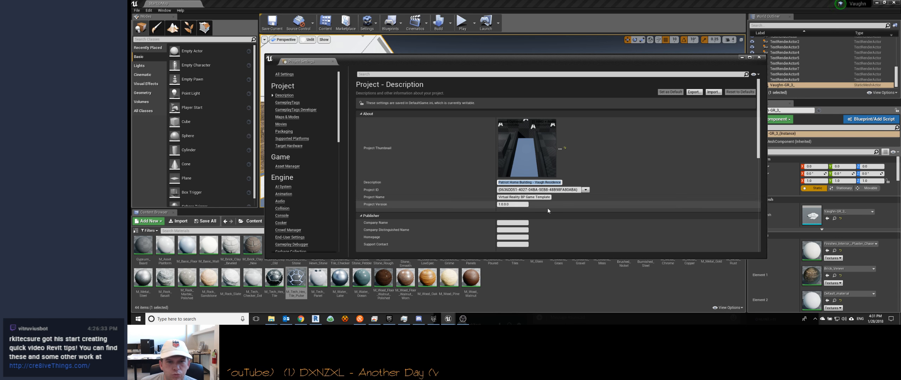
left_click(523, 223)
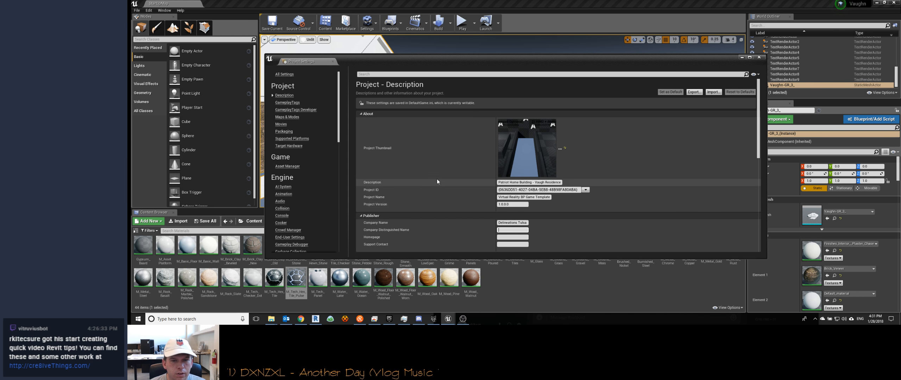
scroll(436, 179, "down", 1)
type("http")
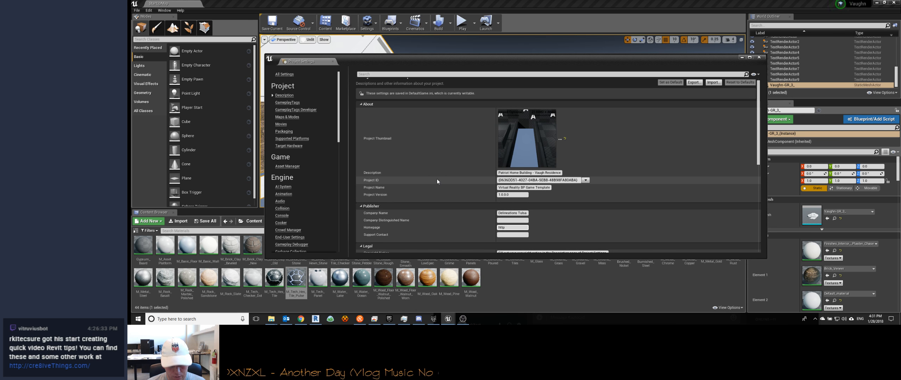
type("://delineationstulsa.com")
key("Tab")
scroll(437, 181, "down", 10)
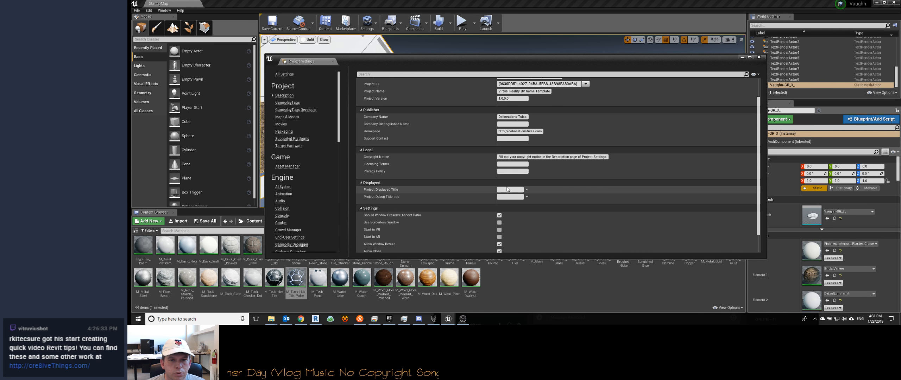
Step: Set the project displayed title to "Patrio Home Building -" followed by the client's surname and "Residence"
left_click(527, 190)
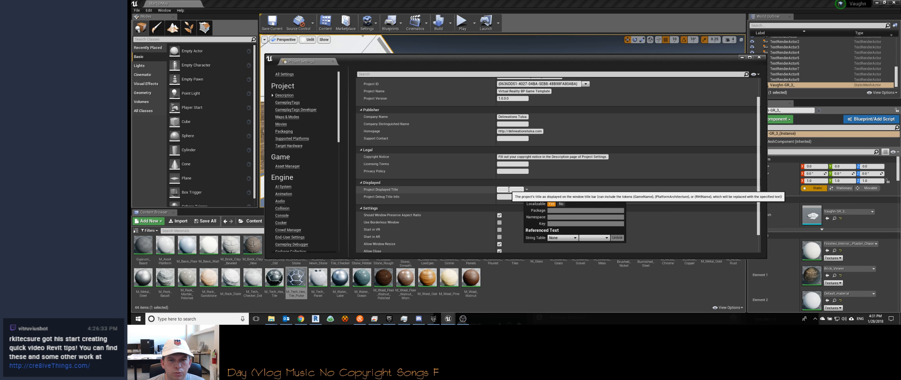
left_click(509, 190)
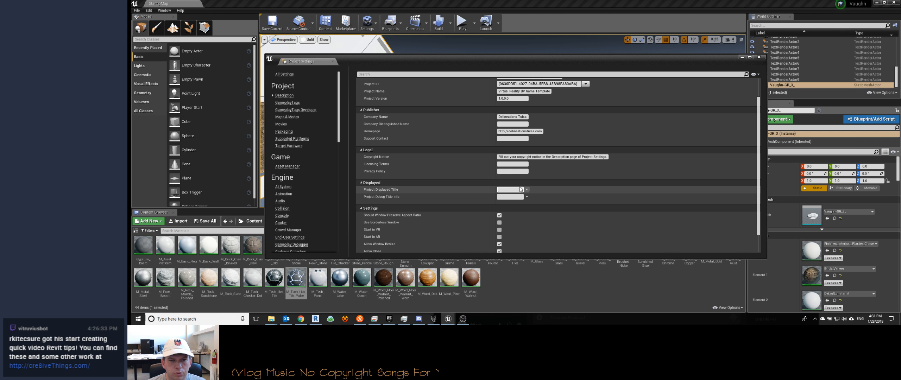
left_click(502, 190)
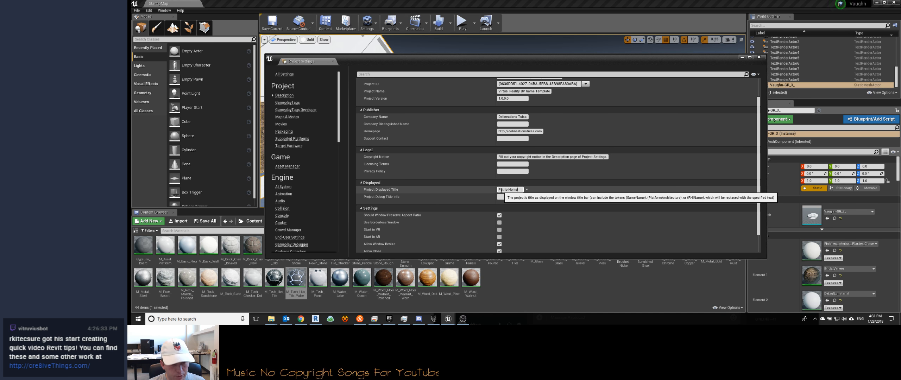
type("Patrio Home Building -")
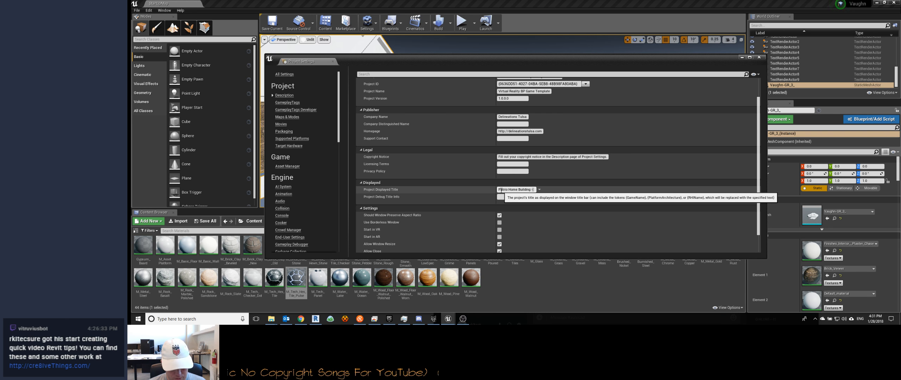
type(" Vaughn Residence")
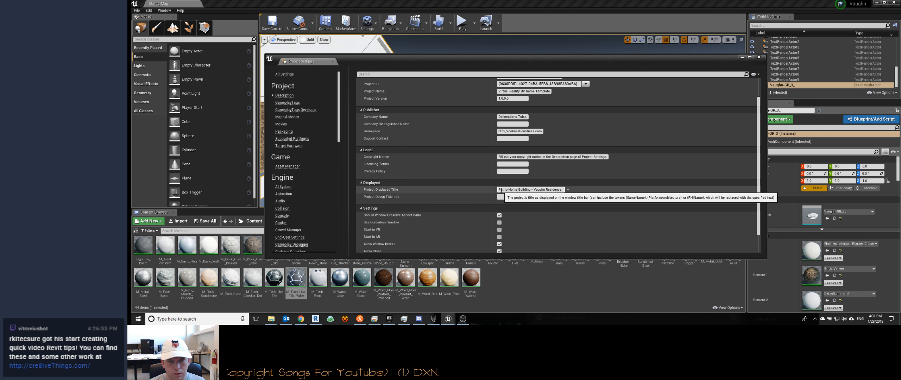
Step: Enable Start in VR in the project's description settings
scroll(445, 215, "down", 1)
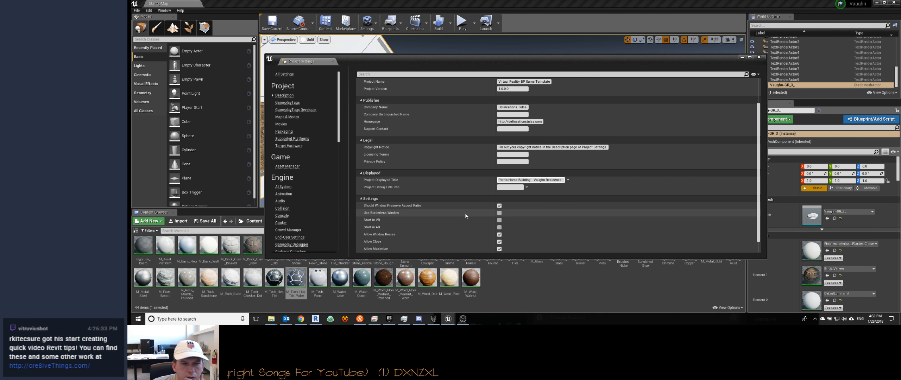
left_click(499, 220)
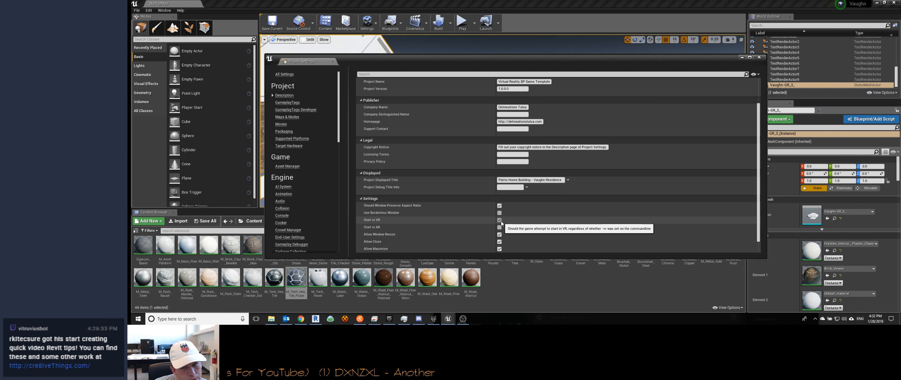
scroll(457, 222, "down", 1)
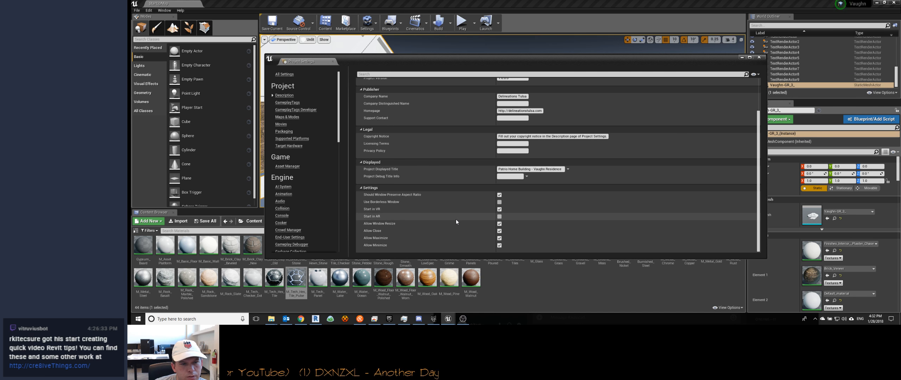
Step: Check the project's target hardware settings, including the Desktop / Console and Scalable 3D or 2D options
scroll(442, 233, "up", 10)
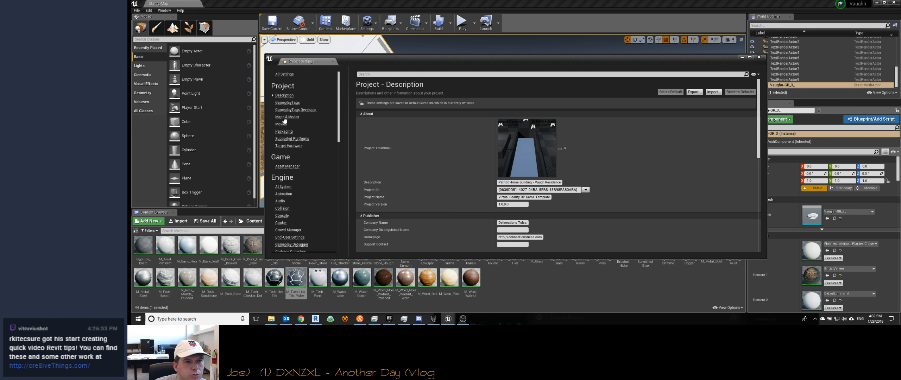
left_click(299, 146)
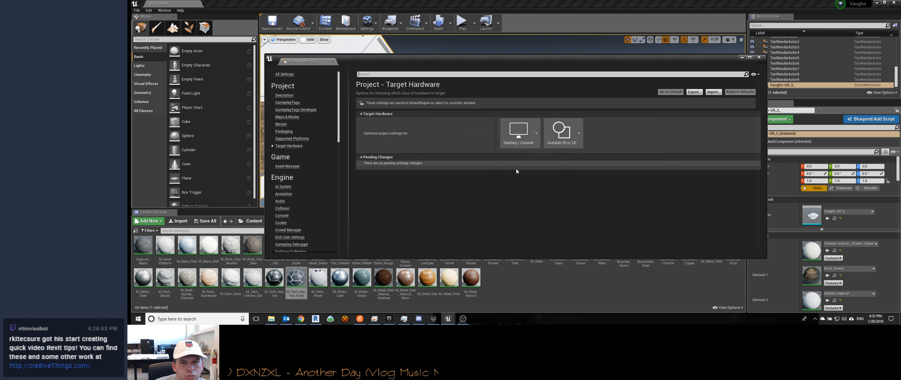
left_click(519, 133)
left_click(558, 128)
left_click(442, 215)
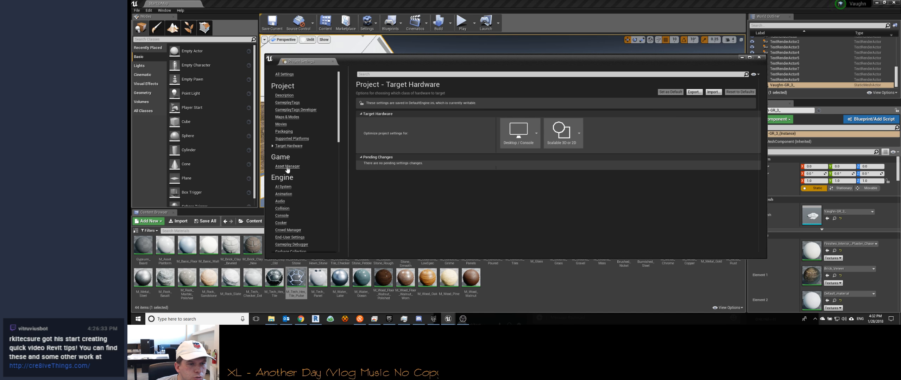
Step: Look through the Windows platform's toolchain, splash, icon and audio settings and close the project settings
scroll(288, 168, "down", 5)
scroll(294, 187, "down", 10)
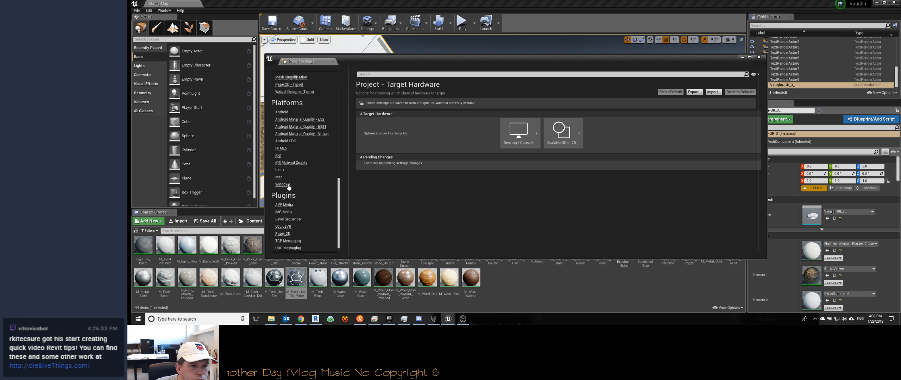
left_click(289, 186)
scroll(440, 155, "down", 1)
left_click(513, 135)
left_click(466, 135)
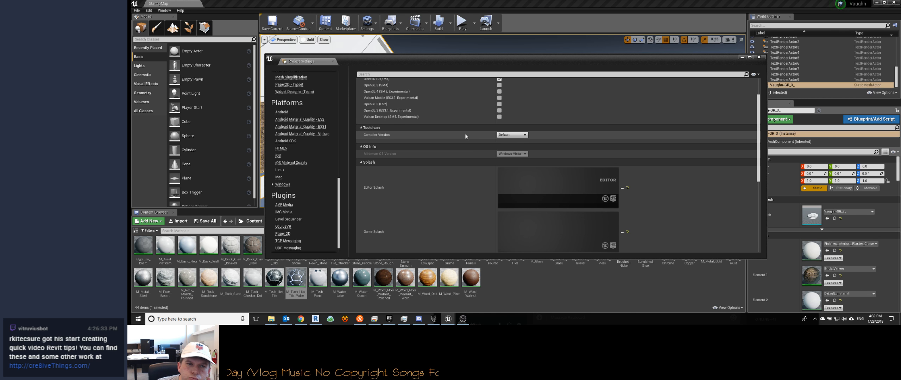
scroll(465, 136, "down", 8)
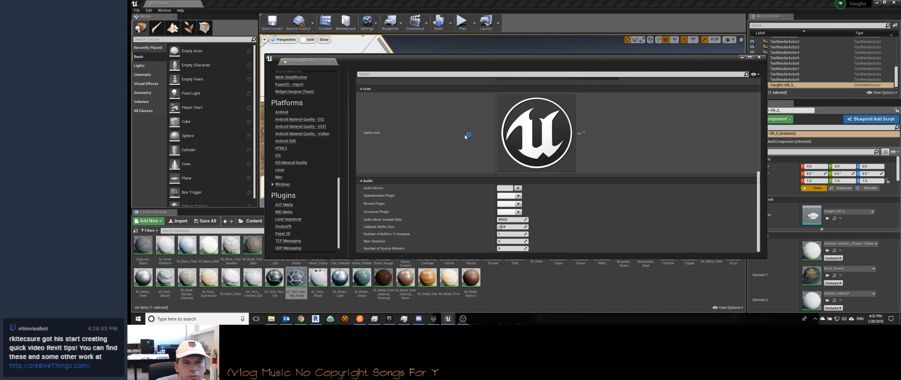
scroll(303, 218, "down", 1)
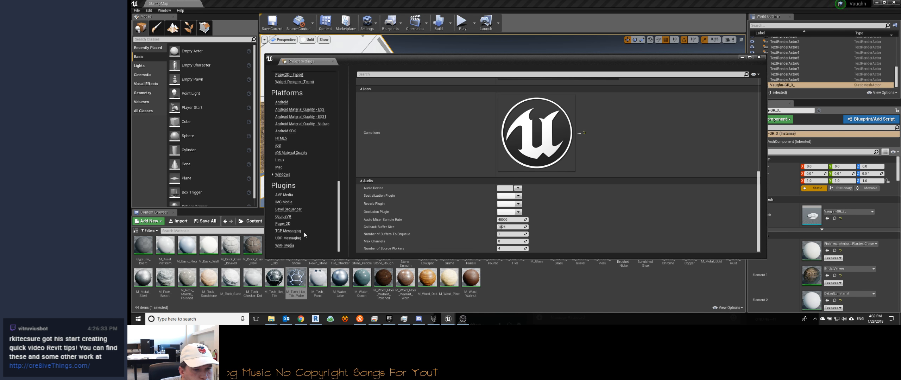
scroll(299, 226, "up", 15)
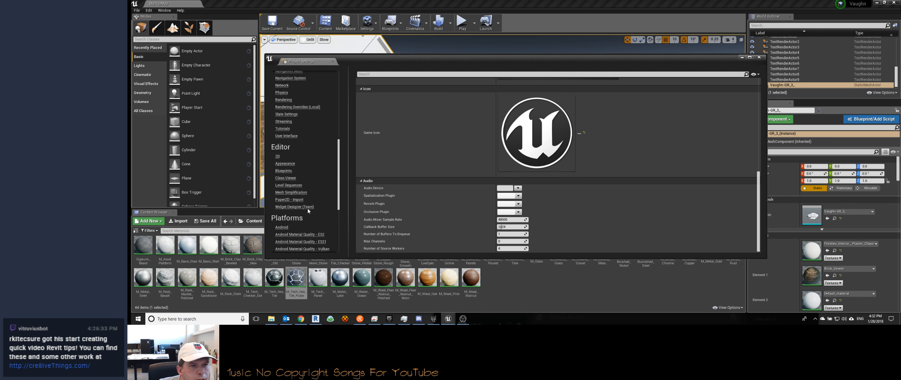
left_click(759, 57)
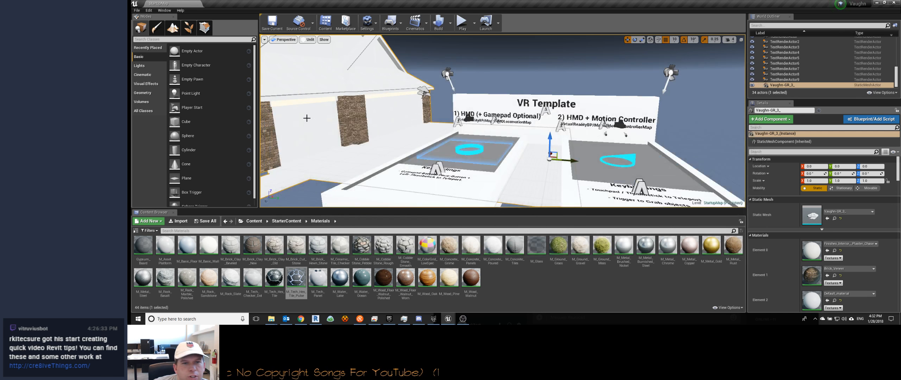
Step: Open the plugin browser, go through the built-in categories and look at the Augmented Reality plugins
left_click(165, 11)
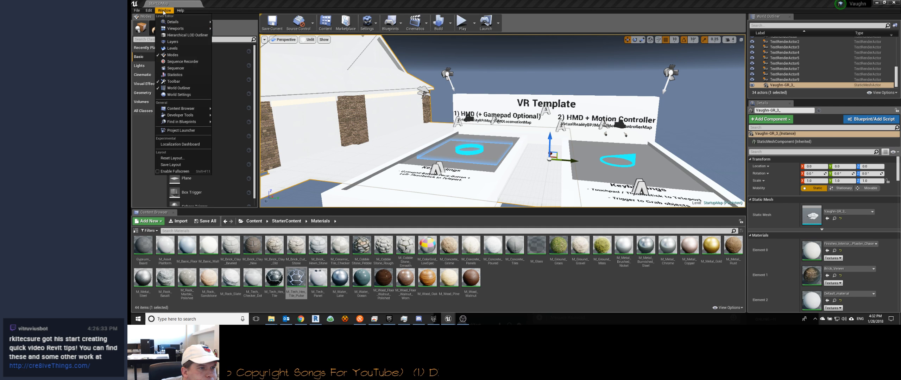
mouse_move(163, 21)
left_click(149, 10)
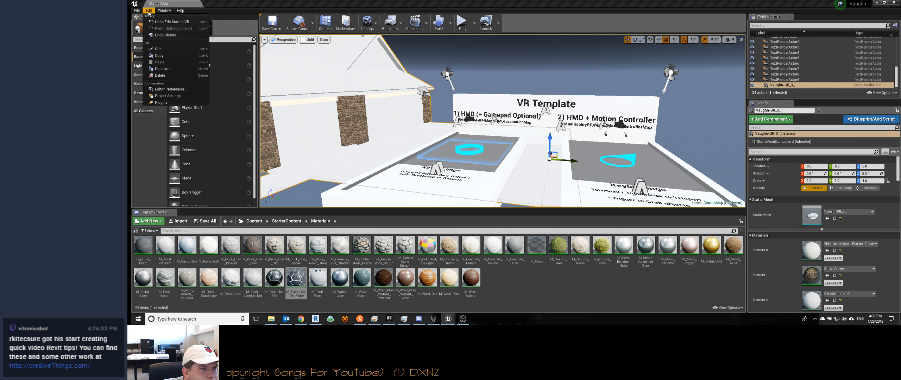
left_click(161, 103)
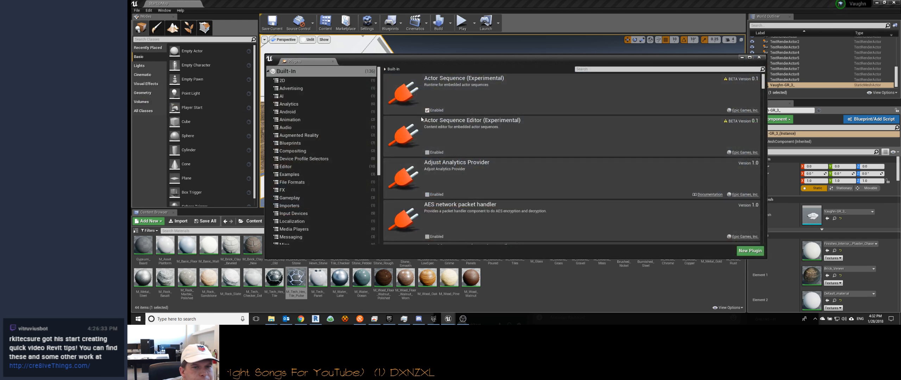
scroll(313, 104, "down", 5)
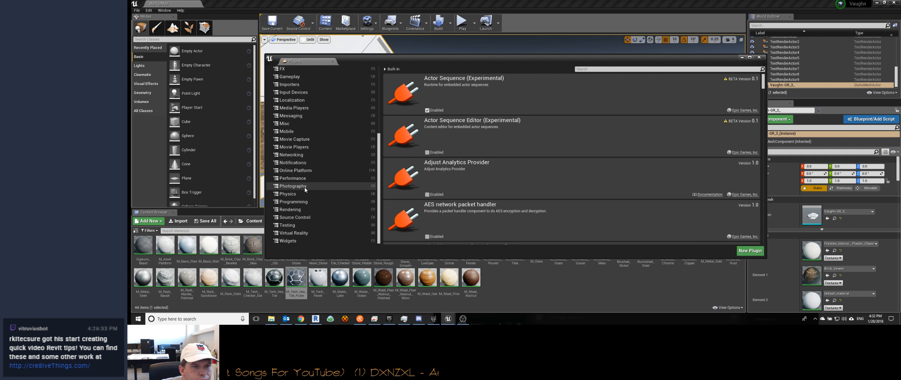
scroll(305, 177, "up", 5)
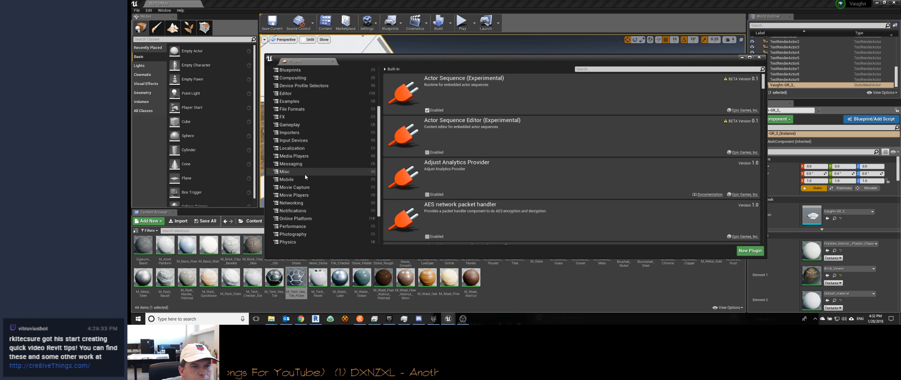
scroll(305, 174, "up", 2)
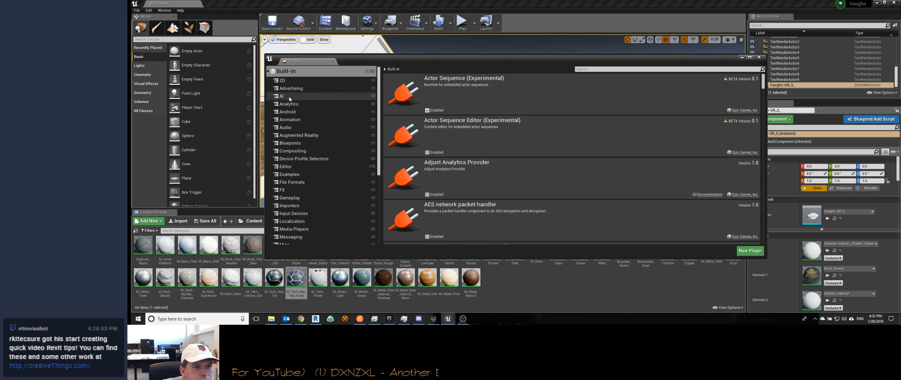
left_click(296, 136)
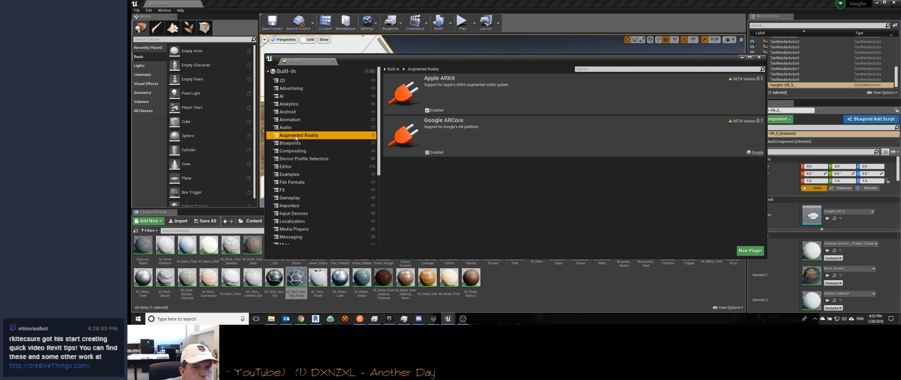
scroll(314, 151, "down", 5)
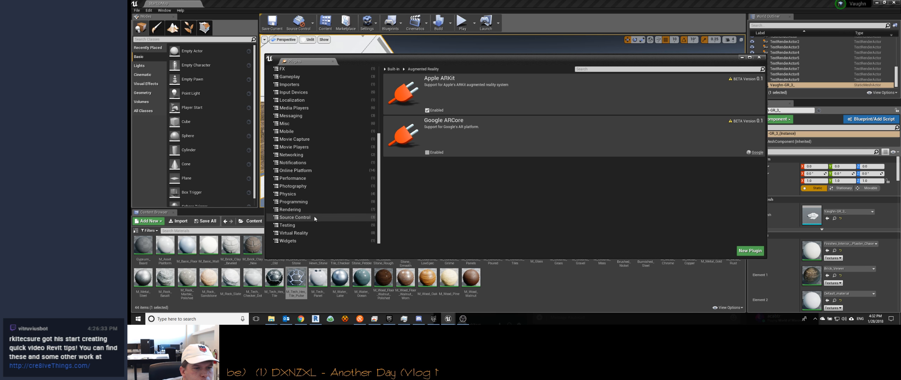
Step: Look through the built-in Virtual Reality plugins, from Google VR down to SteamVR
left_click(305, 232)
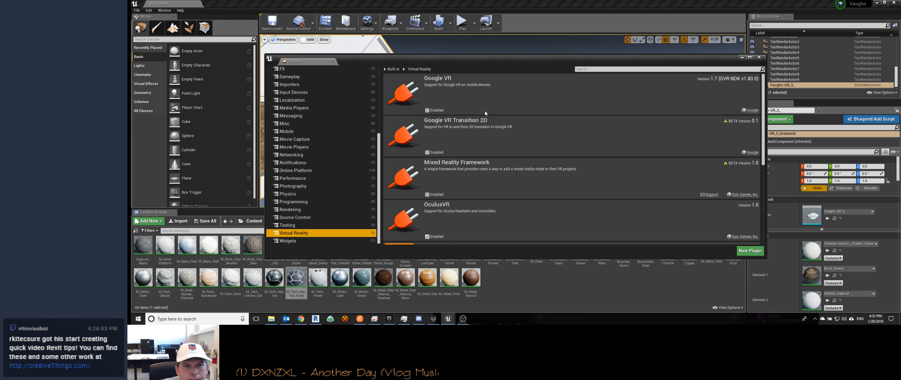
scroll(544, 104, "down", 5)
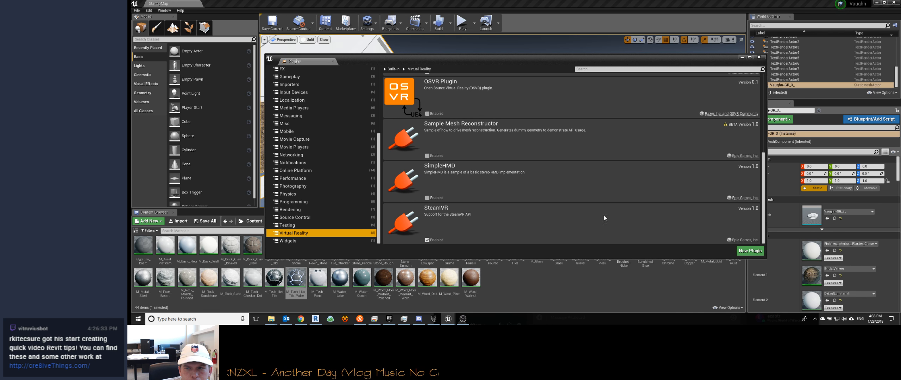
left_click(615, 215)
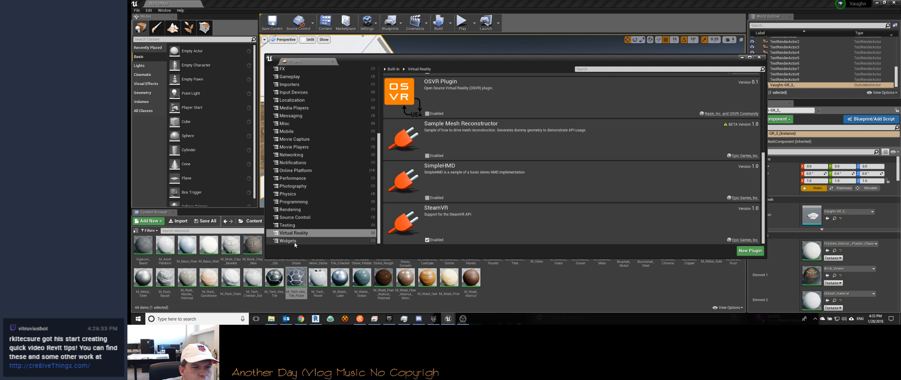
Step: Look at the level's build options and close the plugin browser
left_click(548, 9)
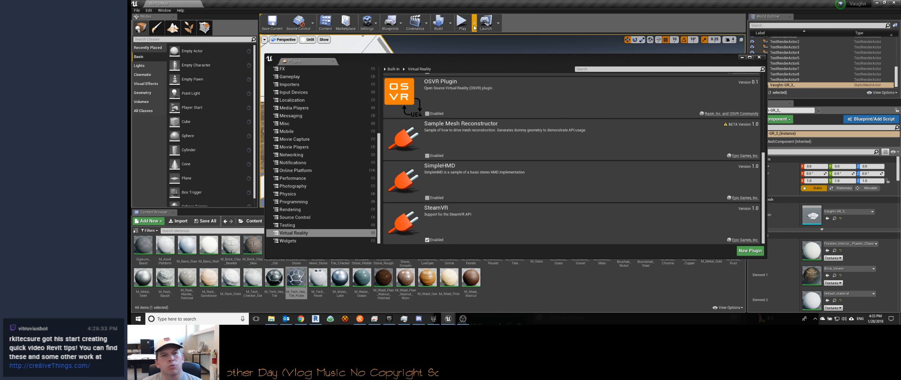
left_click(450, 28)
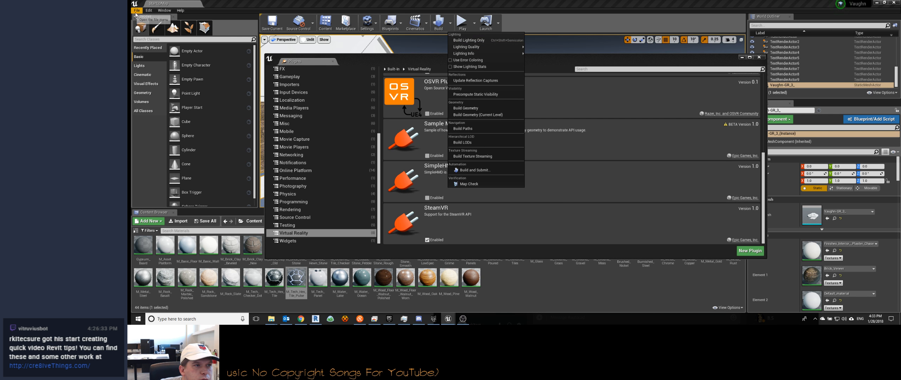
left_click(148, 11)
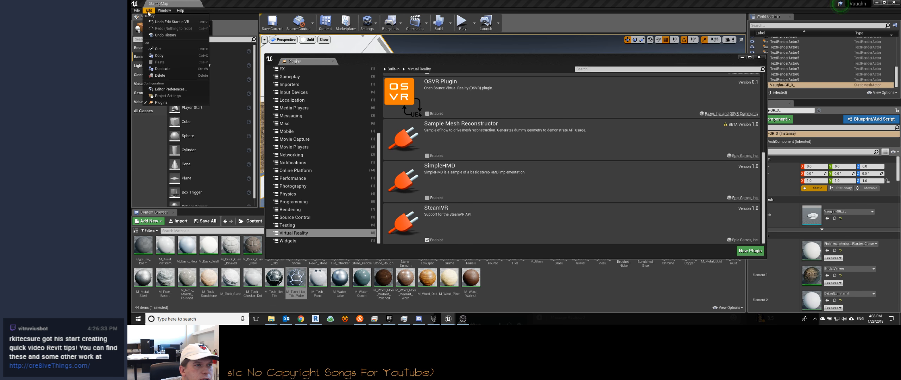
left_click(168, 102)
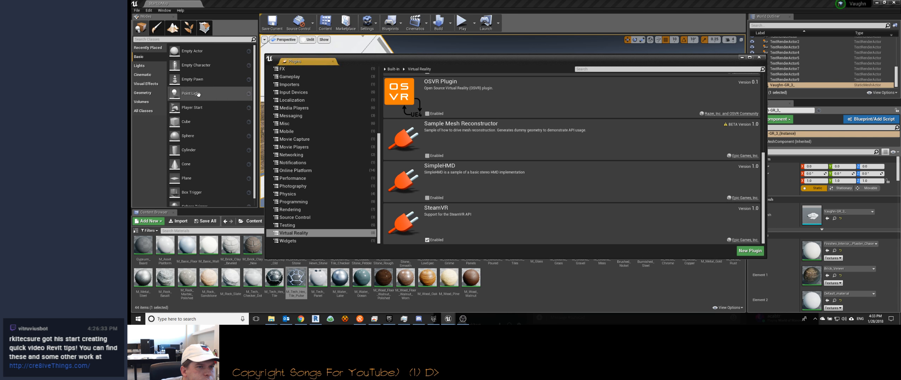
left_click(764, 57)
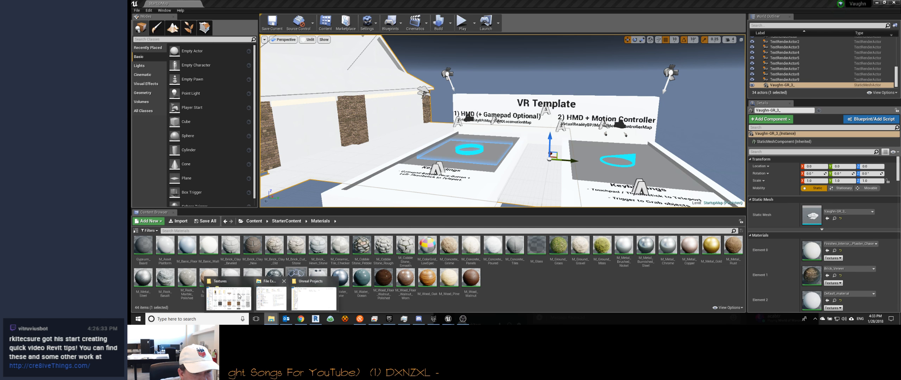
Step: Open the Vaughn project folder in File Explorer and look through its Content, VirtualRealityBP and Intermediate folders
left_click(229, 294)
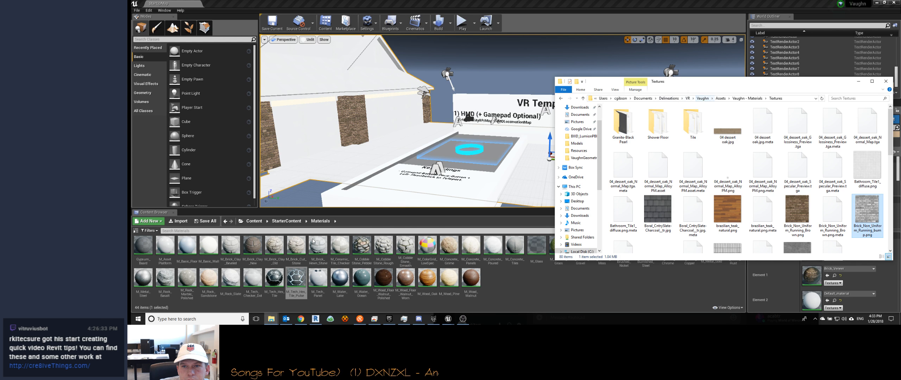
left_click(299, 294)
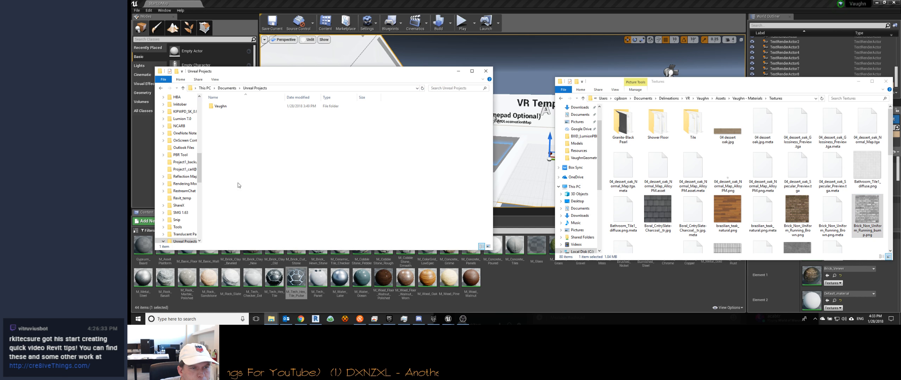
double_click(220, 106)
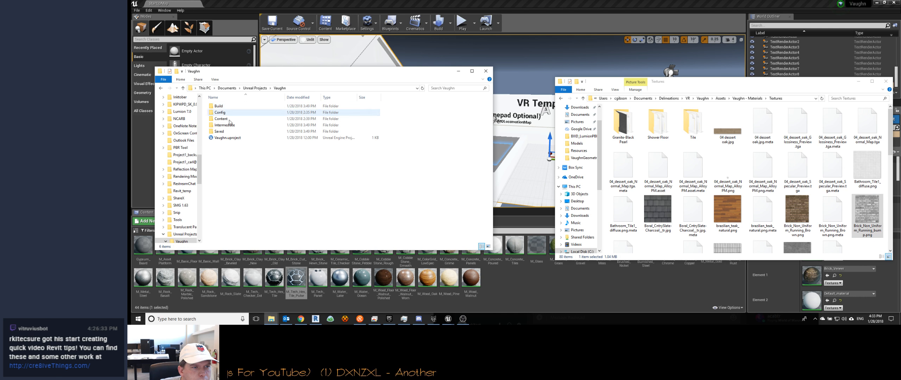
double_click(221, 119)
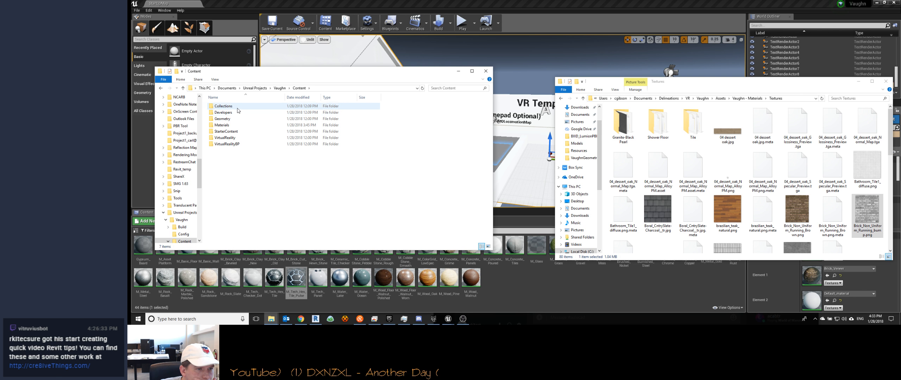
double_click(242, 144)
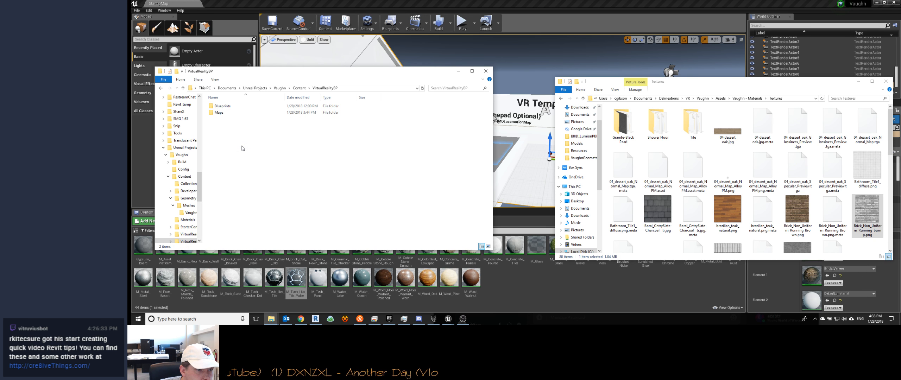
left_click(299, 88)
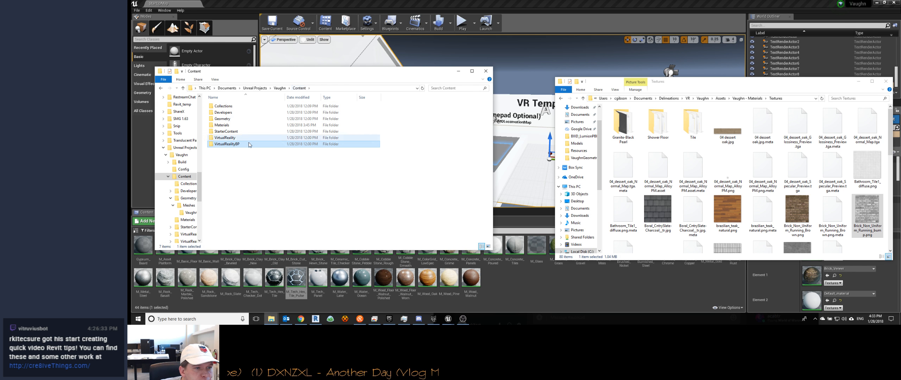
left_click(279, 88)
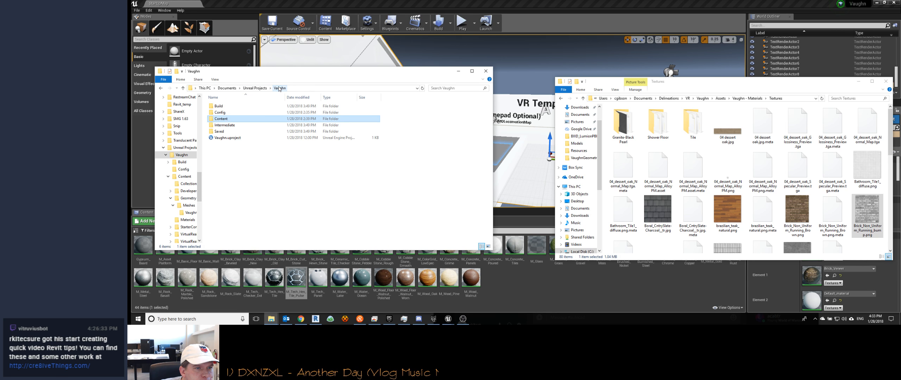
double_click(234, 126)
left_click(283, 88)
Step: Look through the project's Build folder, including the Windows, AllDesktop and WindowsClient subfolders, and return to the Unreal Editor
double_click(243, 104)
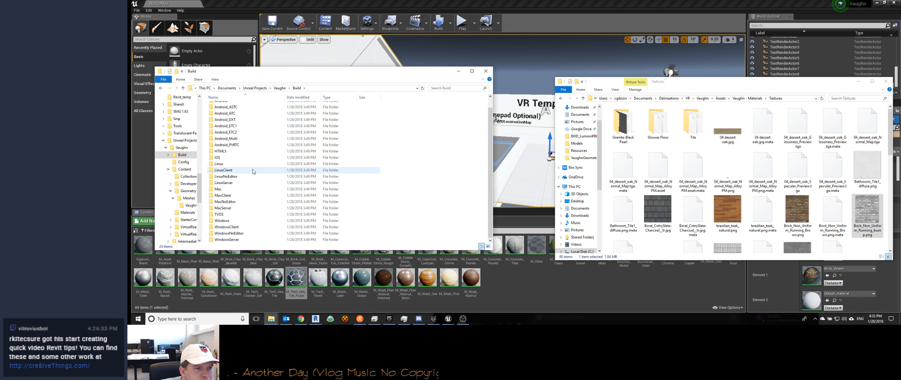
double_click(249, 221)
left_click(297, 88)
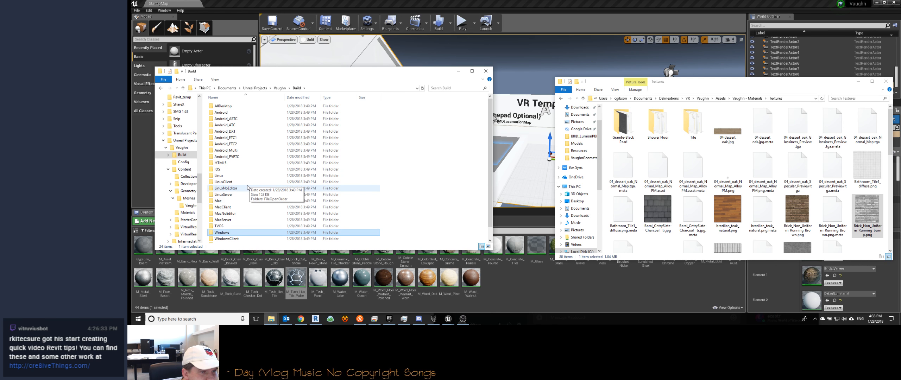
double_click(229, 106)
double_click(240, 107)
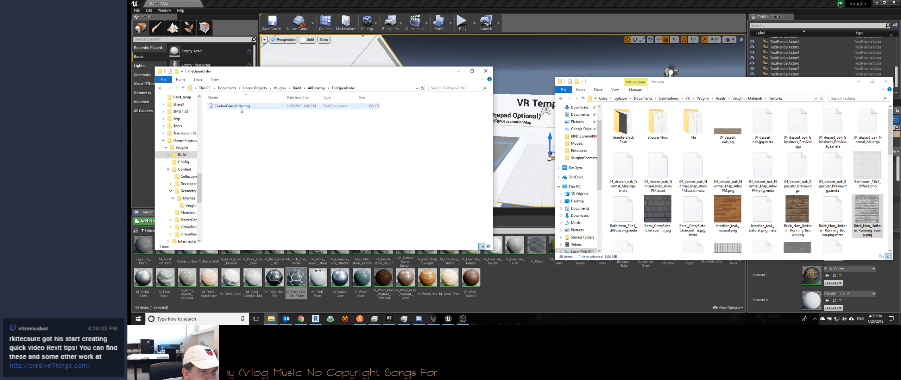
left_click(297, 88)
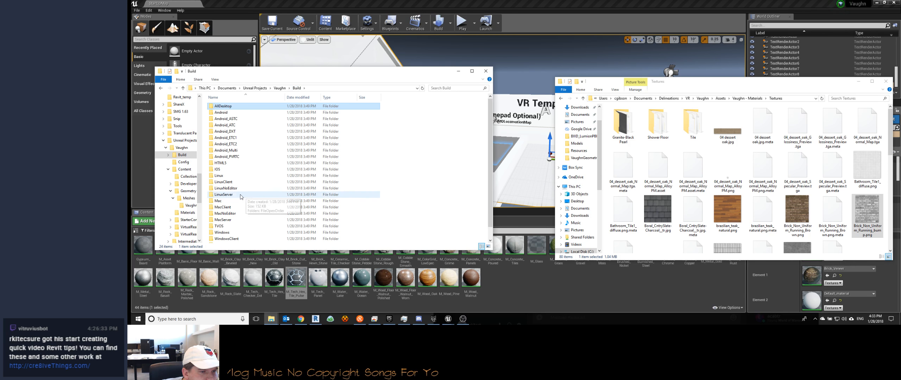
scroll(240, 197, "down", 1)
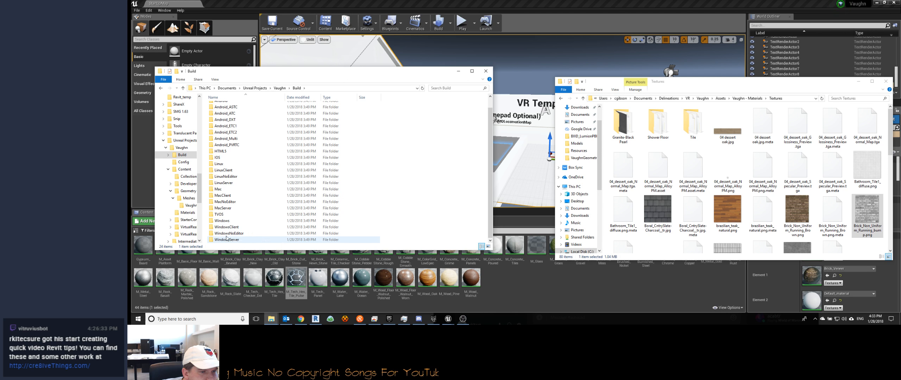
double_click(221, 221)
left_click(297, 88)
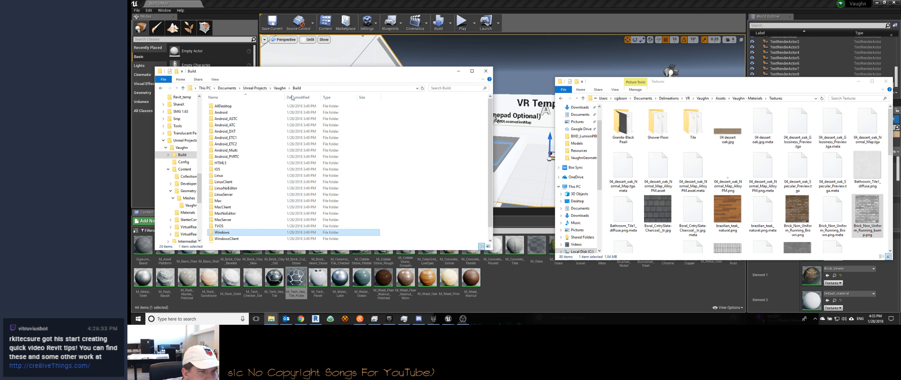
double_click(236, 239)
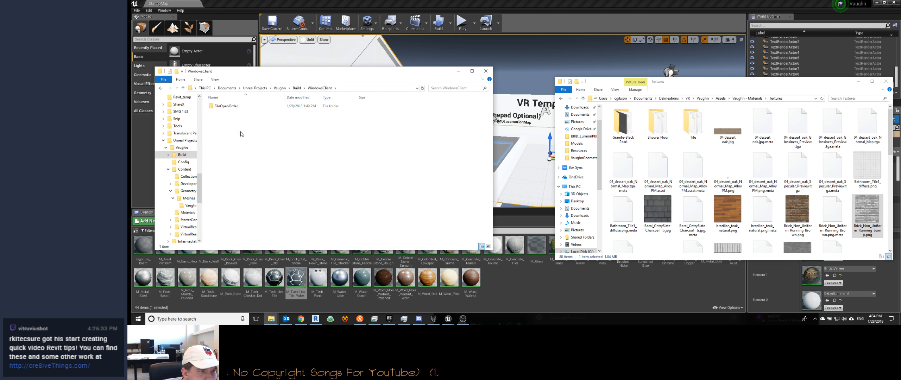
left_click(300, 88)
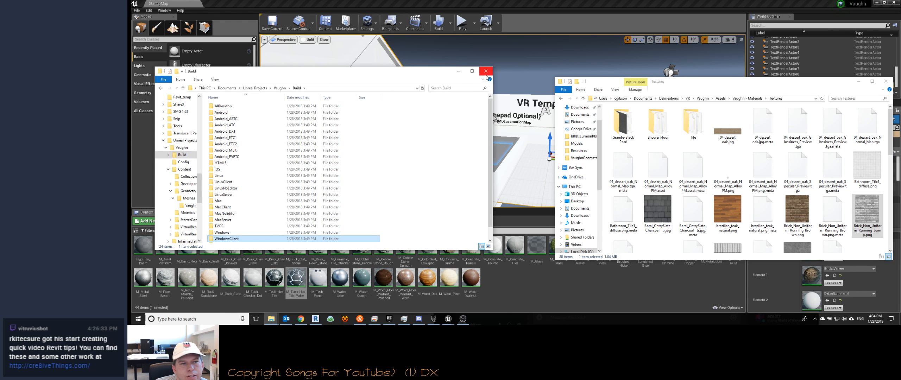
scroll(289, 221, "down", 1)
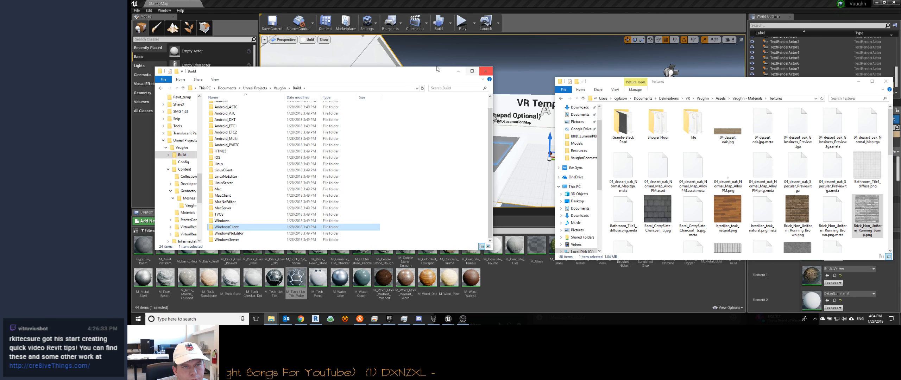
left_click(580, 23)
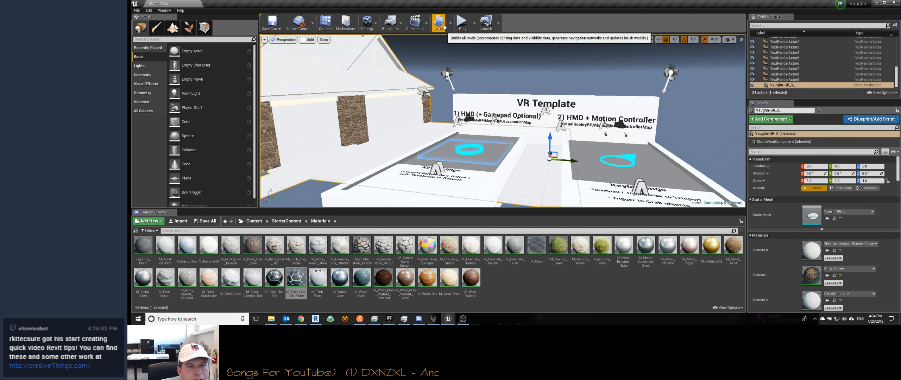
Step: Switch to the web browser and bring up the VR Cheat Sheet page of the Unreal Engine documentation
left_click(302, 319)
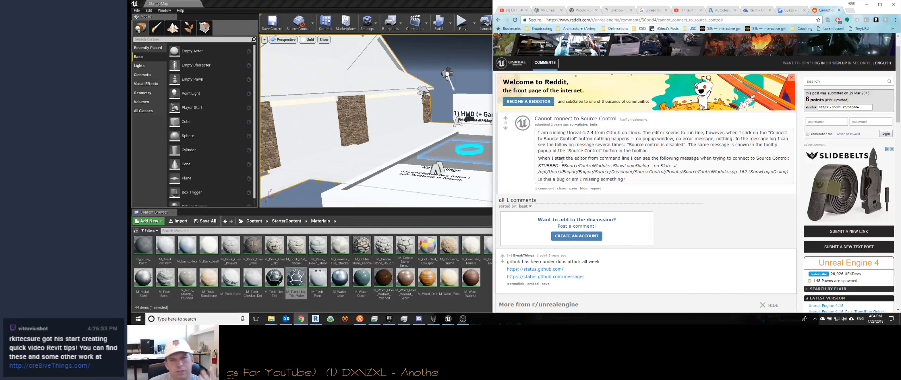
left_click(551, 11)
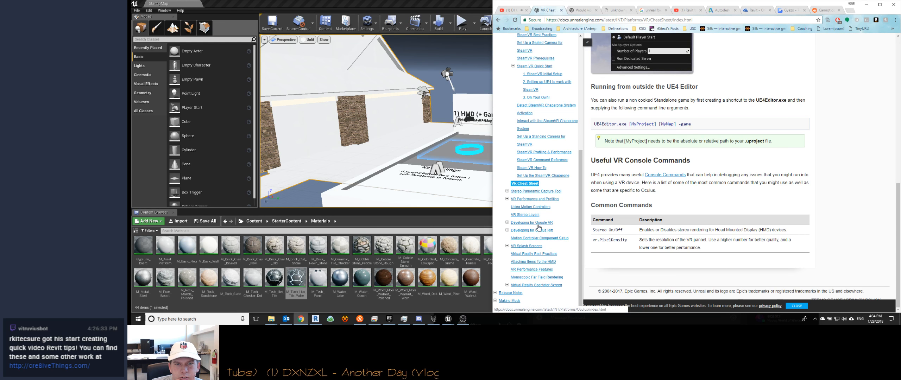
scroll(539, 229, "up", 3)
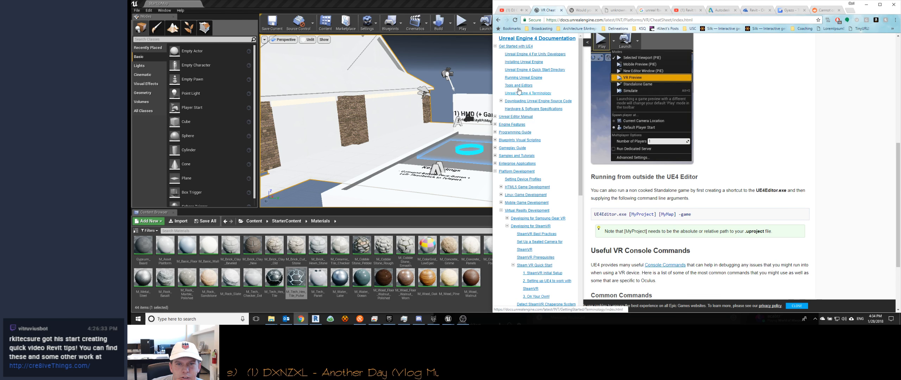
Step: Collapse the Platform Development topics and look through the Unreal Editor Manual, Engine Features, and Samples and Tutorials sections
left_click(495, 171)
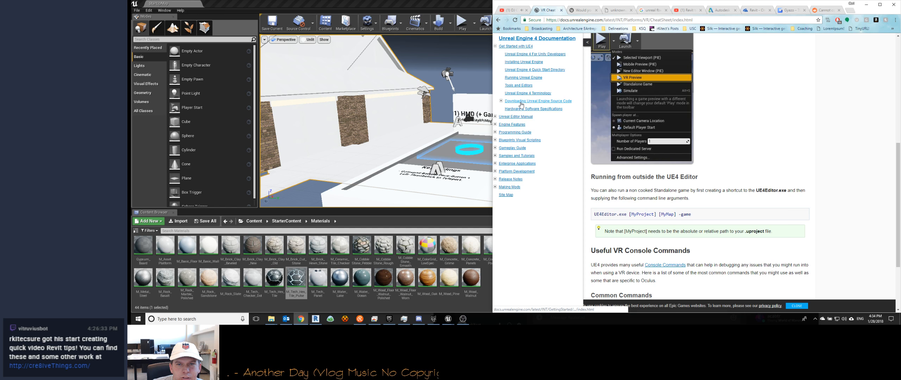
left_click(495, 117)
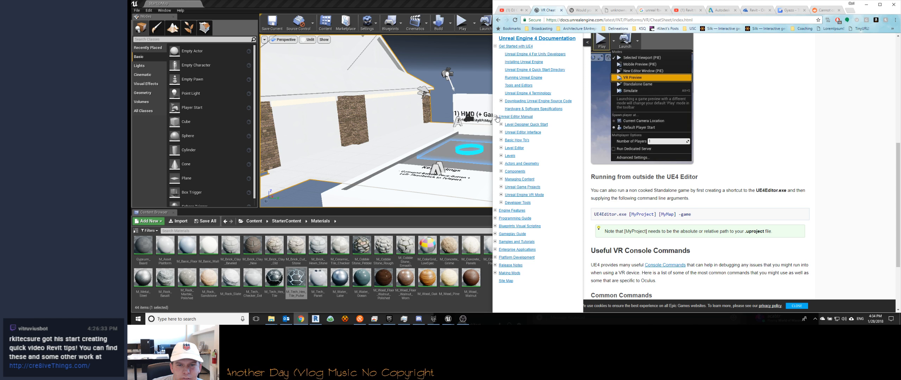
left_click(495, 117)
left_click(496, 125)
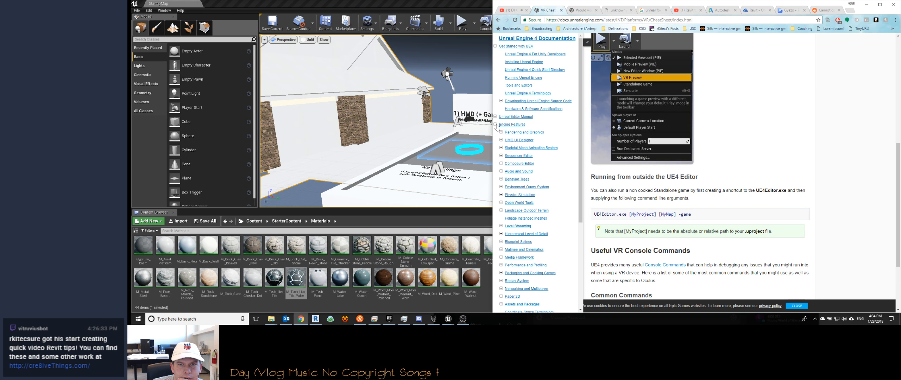
left_click(495, 125)
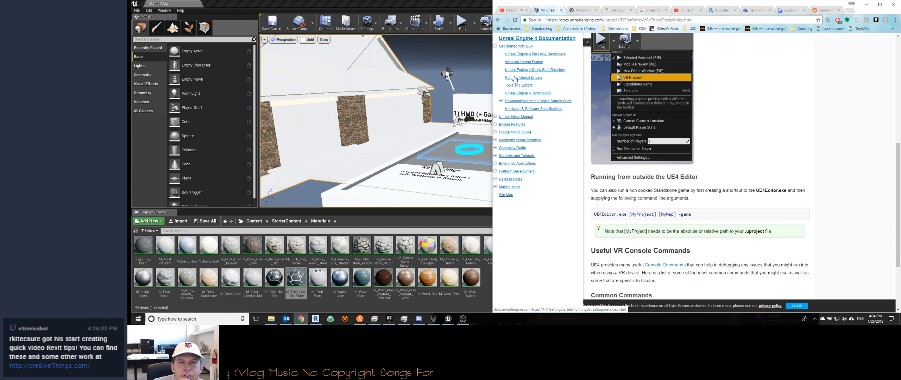
left_click(496, 156)
left_click(496, 156)
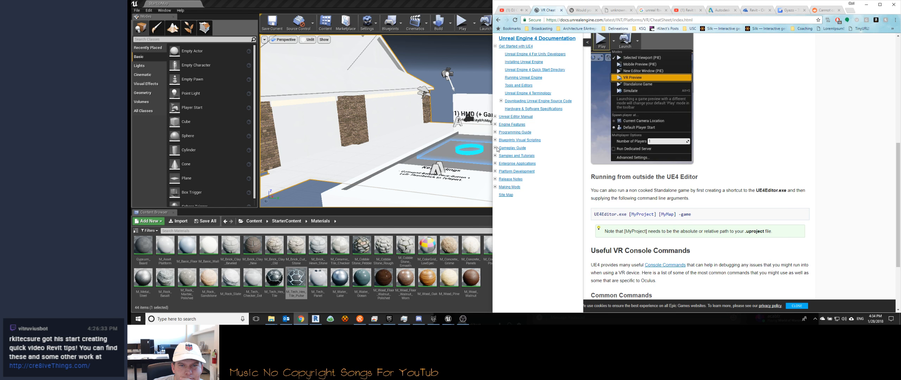
Step: Open the Steam VR How To page under Platform Development and read through its beginner to advanced guides
left_click(495, 171)
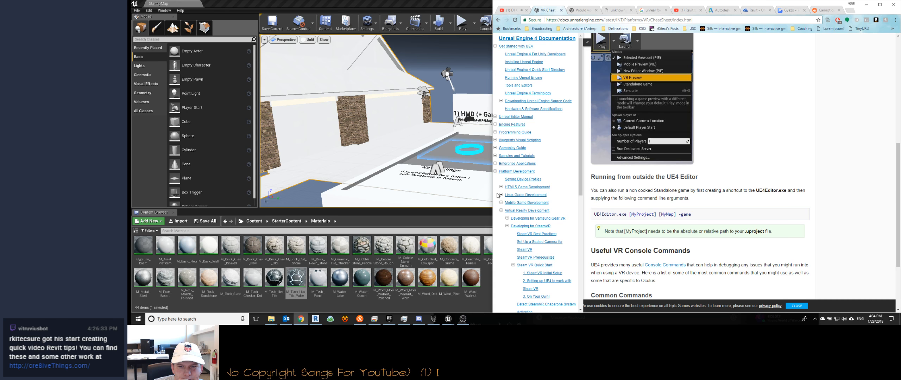
scroll(503, 216, "down", 4)
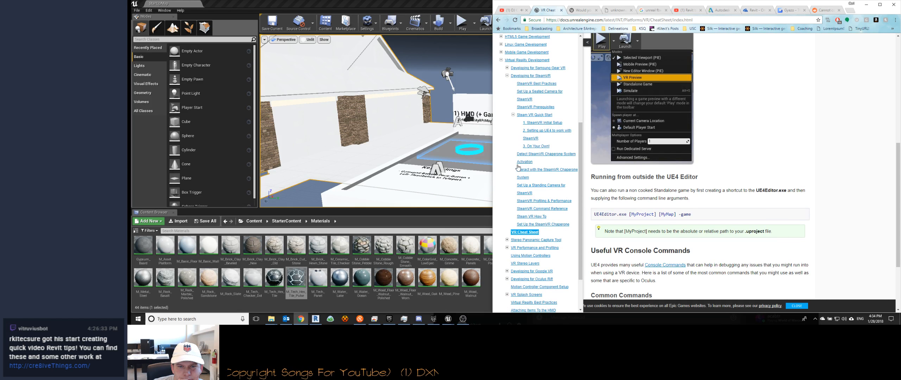
left_click(513, 115)
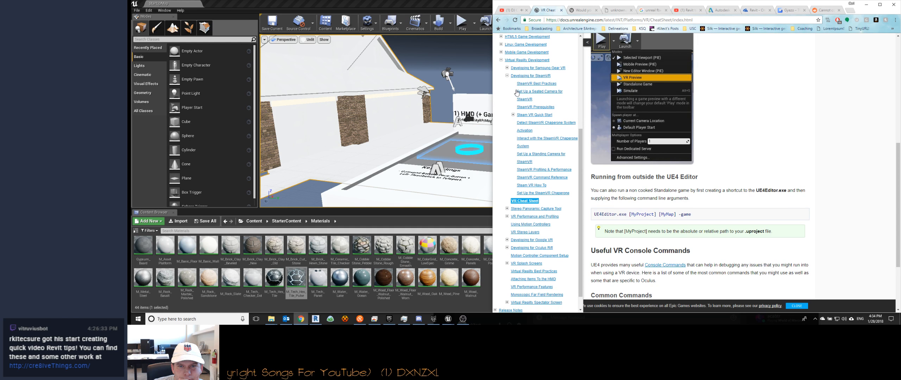
left_click(533, 185)
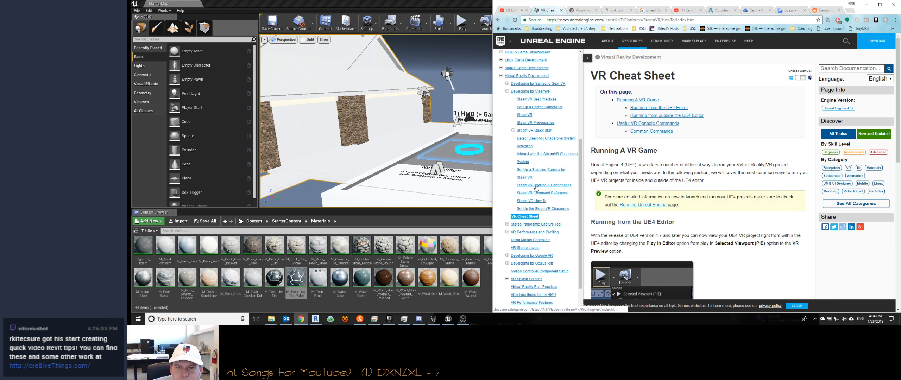
scroll(713, 181, "down", 4)
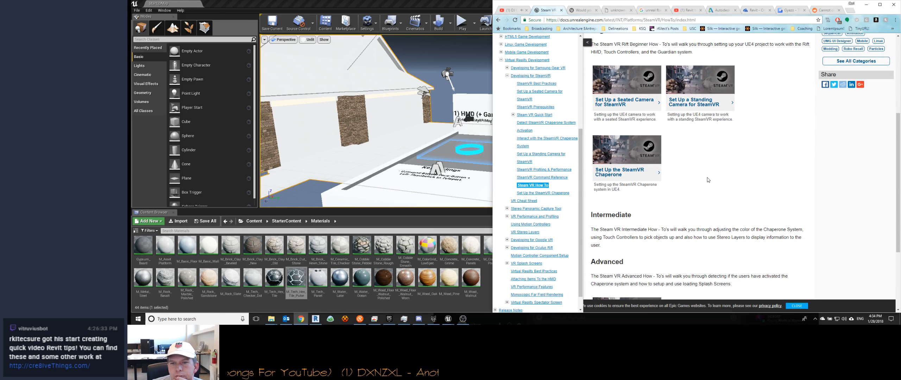
scroll(708, 180, "down", 3)
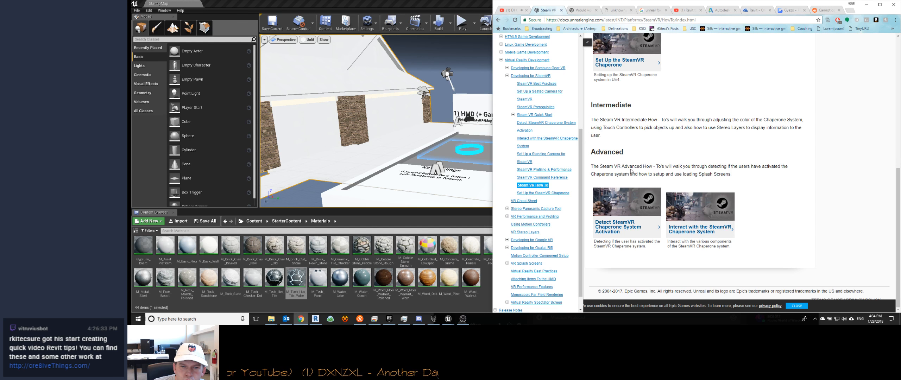
Step: Open the Using Motion Controllers documentation page and look through its setup section
left_click(529, 225)
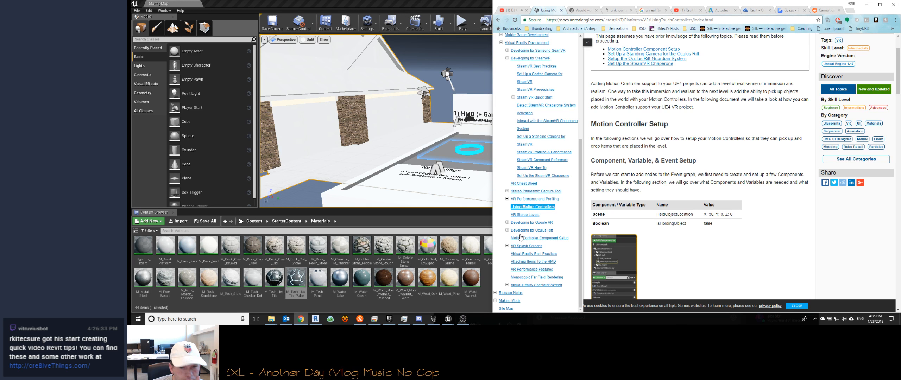
scroll(520, 236, "down", 2)
scroll(496, 247, "up", 5)
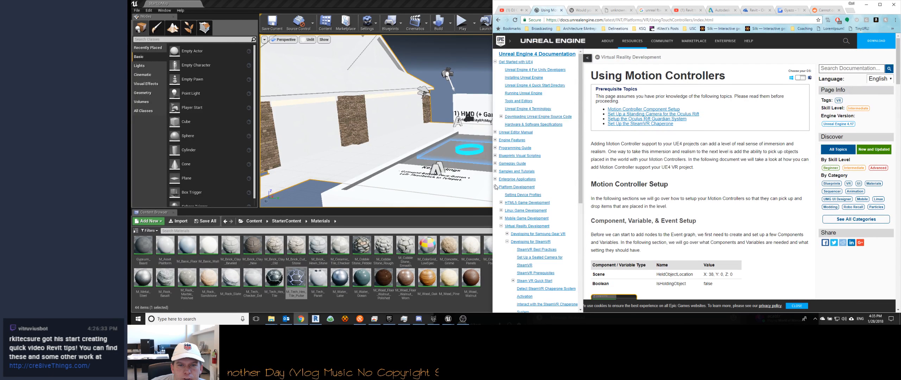
Step: Collapse the Platform Development topics and look through the Gameplay Guide's list of topics
left_click(495, 188)
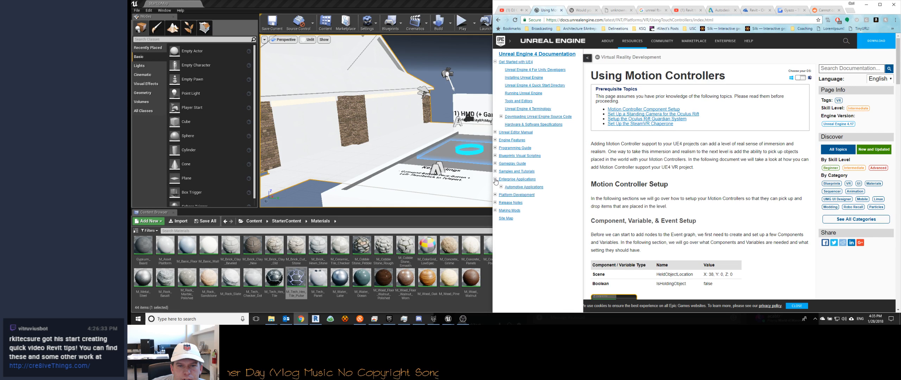
left_click(495, 164)
scroll(518, 169, "down", 3)
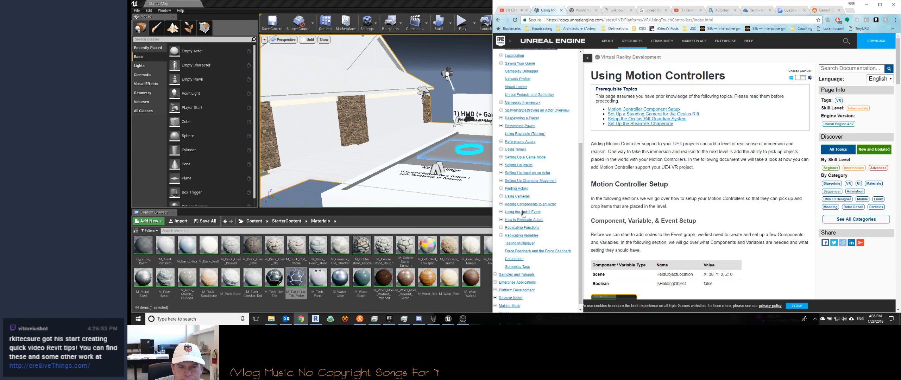
Step: Search the documentation for "build", open the "6 - Running the Build Process" page and read it through to the End Result section
scroll(521, 199, "up", 3)
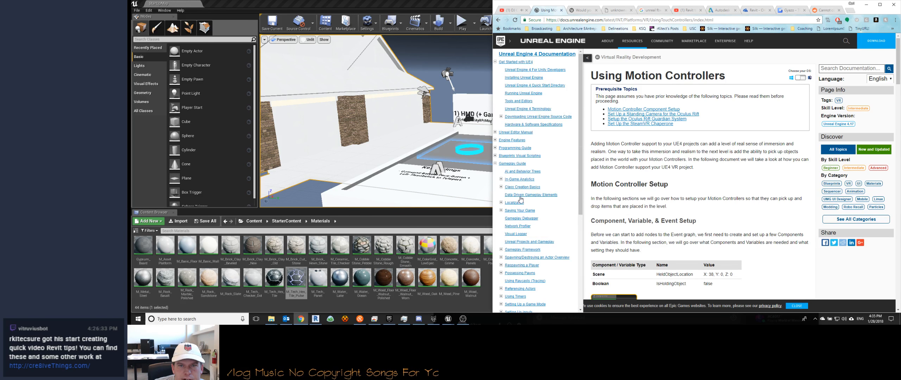
left_click(841, 68)
type("build")
key("Return")
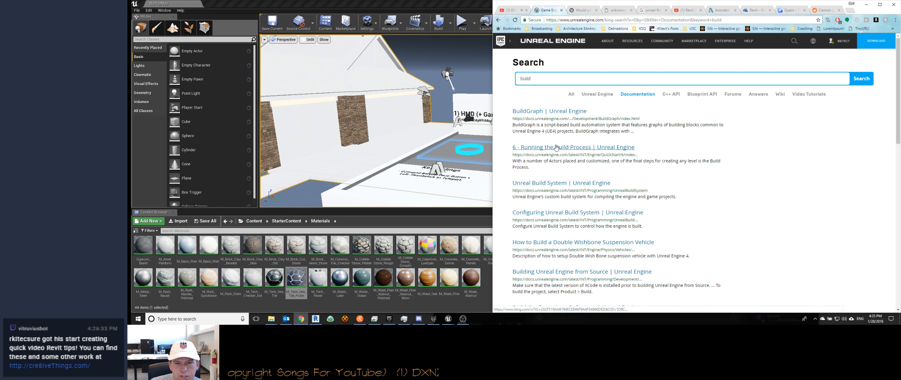
left_click(557, 147)
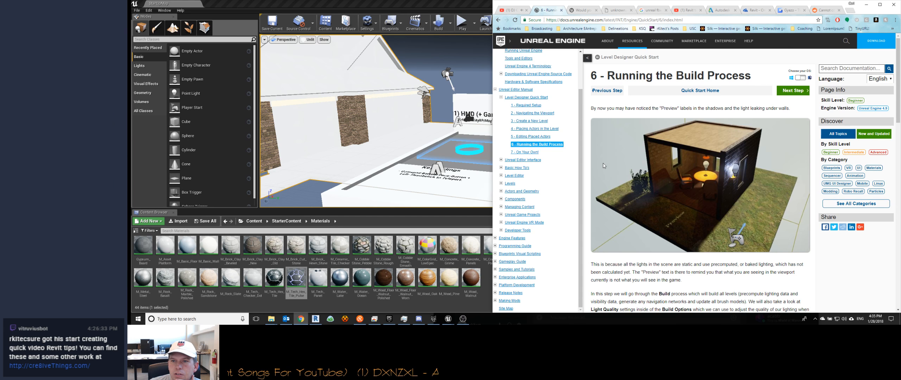
scroll(605, 162, "down", 4)
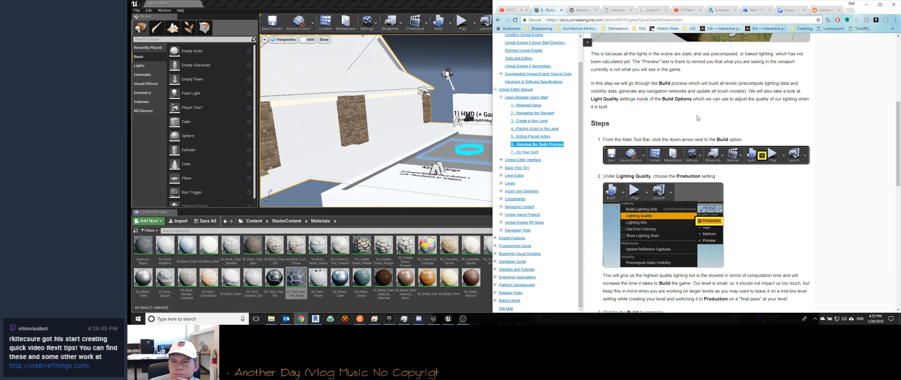
scroll(698, 119, "down", 2)
scroll(698, 117, "down", 3)
scroll(698, 116, "down", 3)
scroll(699, 118, "down", 2)
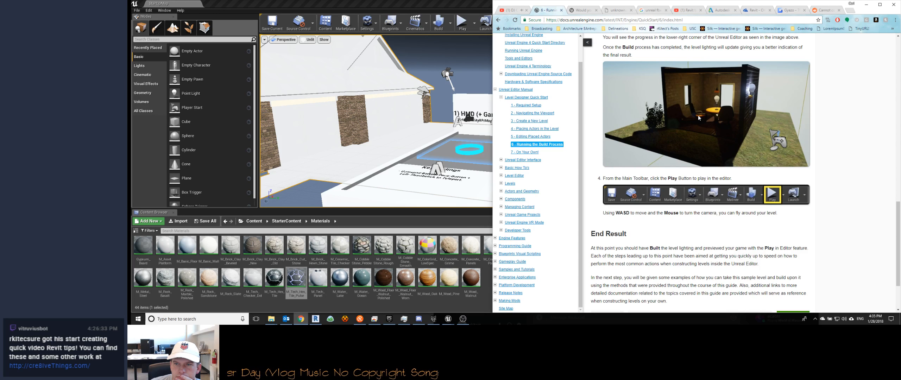
scroll(700, 118, "down", 2)
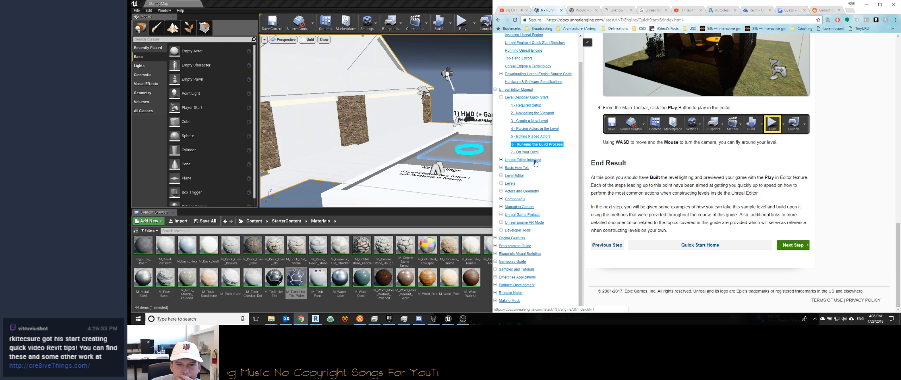
Step: Open the Unreal Engine VR Mode documentation page and look through its subtopics and hardware requirements
left_click(528, 222)
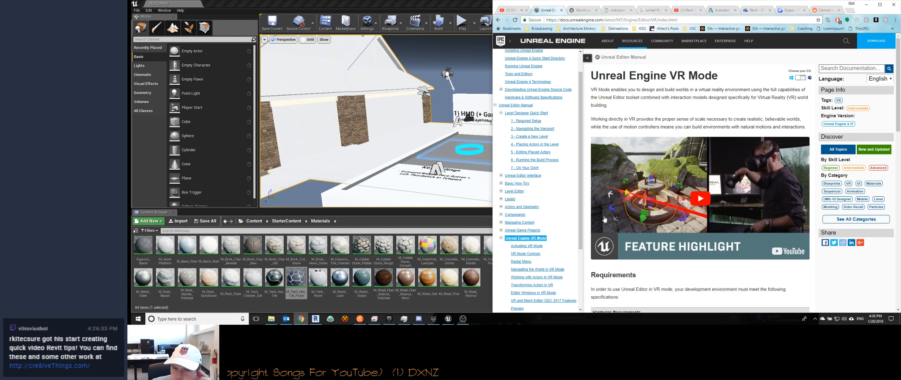
scroll(518, 220, "down", 3)
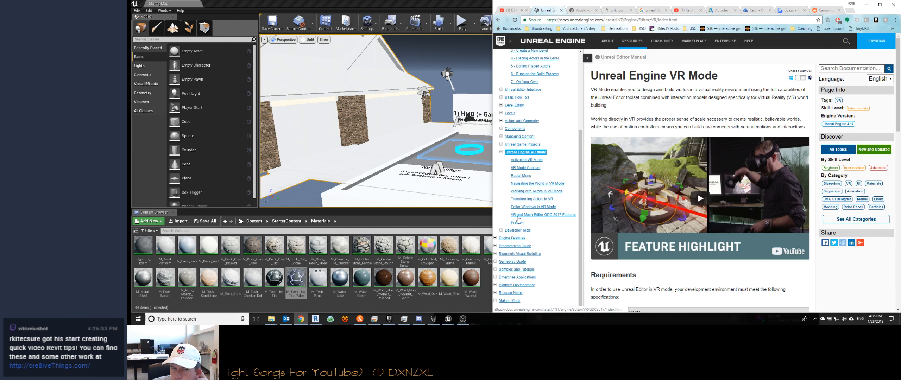
scroll(693, 190, "down", 5)
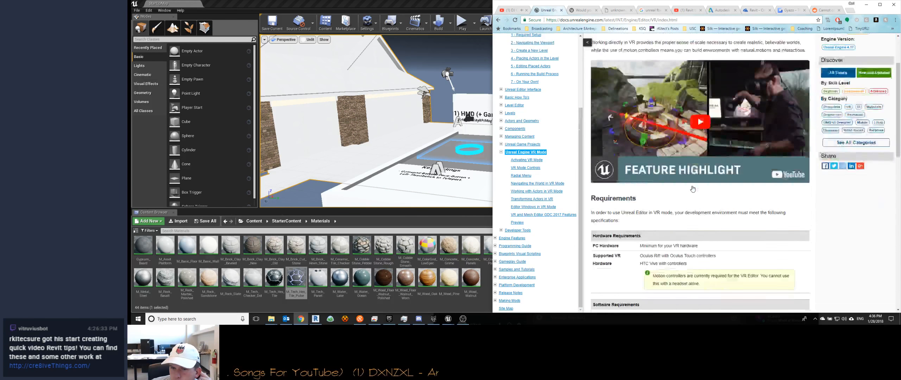
scroll(671, 202, "up", 6)
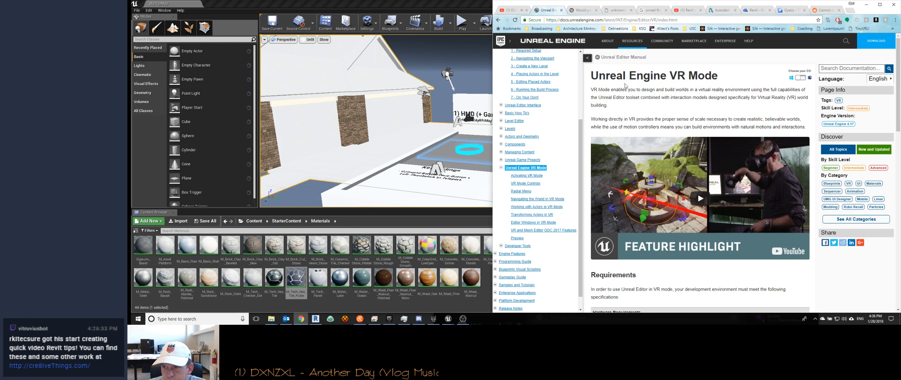
scroll(545, 159, "up", 1)
scroll(546, 159, "up", 2)
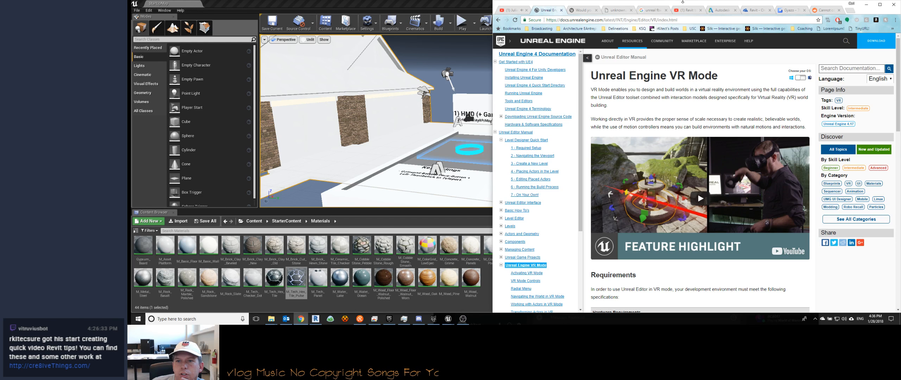
scroll(669, 104, "down", 1)
scroll(669, 104, "up", 1)
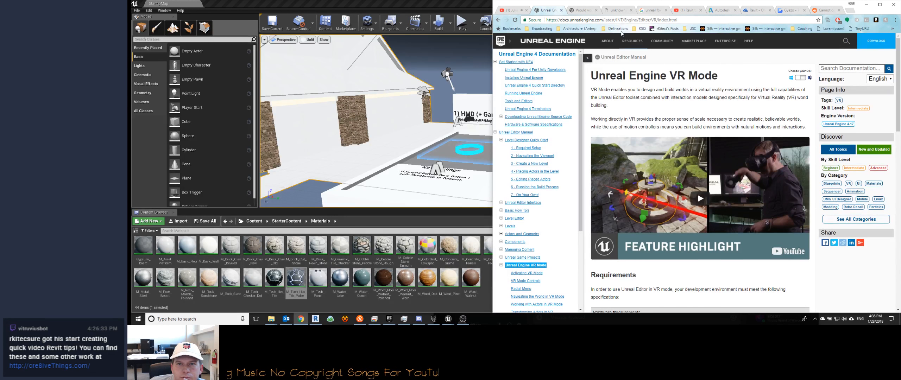
Step: Search the web for "how do I build my game in unreal" and open the "How do I create a .exe of my game?" answer
left_click(621, 20)
type("how")
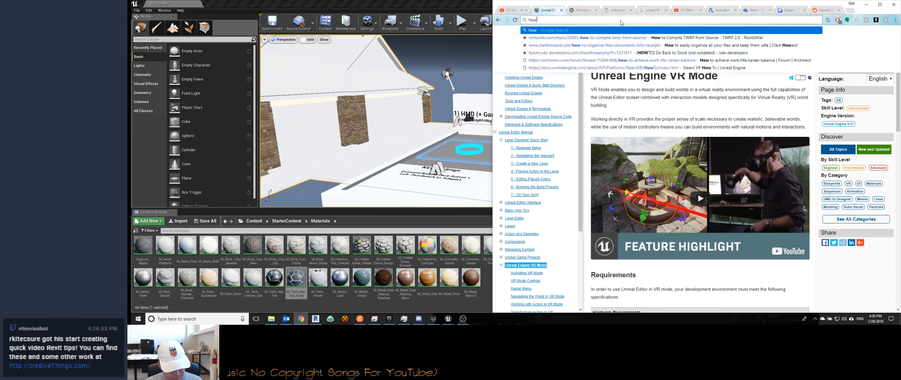
type(" do I build m")
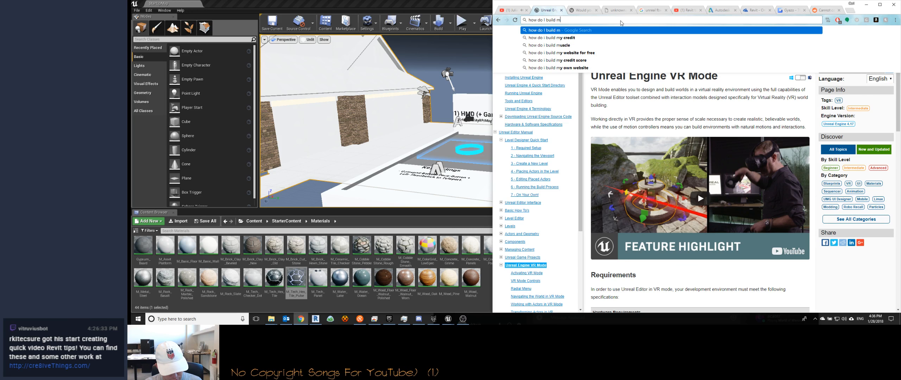
type("y game in unreal")
key("Return")
left_click(589, 88)
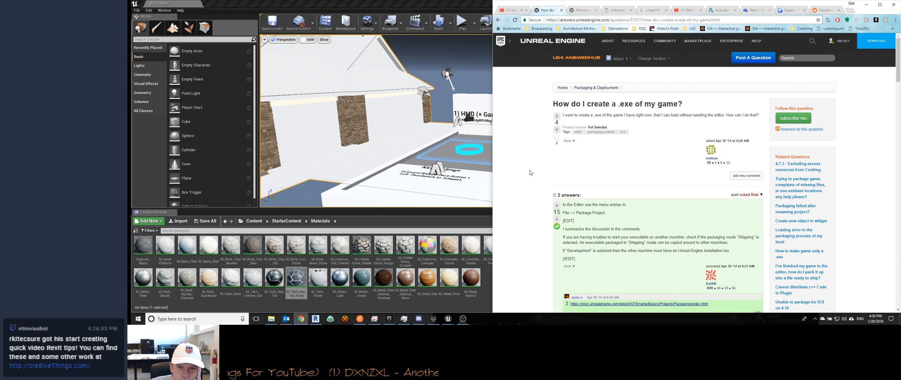
Step: In Unreal Editor, package the project for Windows (64-bit) into the Windows folder inside the project's Build folder
left_click(141, 8)
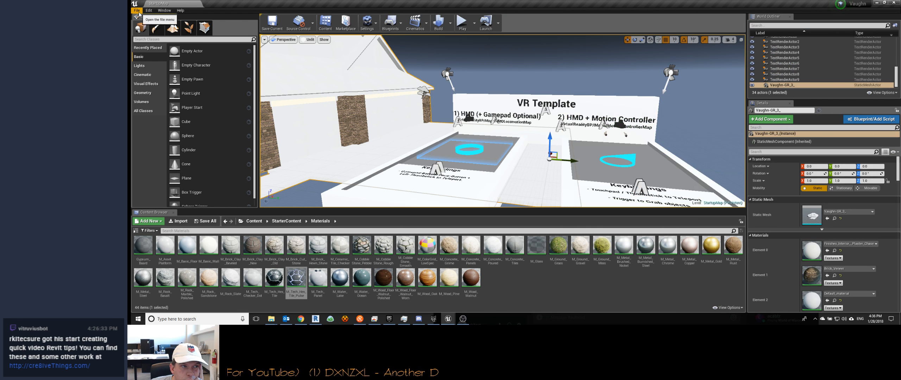
left_click(137, 10)
mouse_move(162, 108)
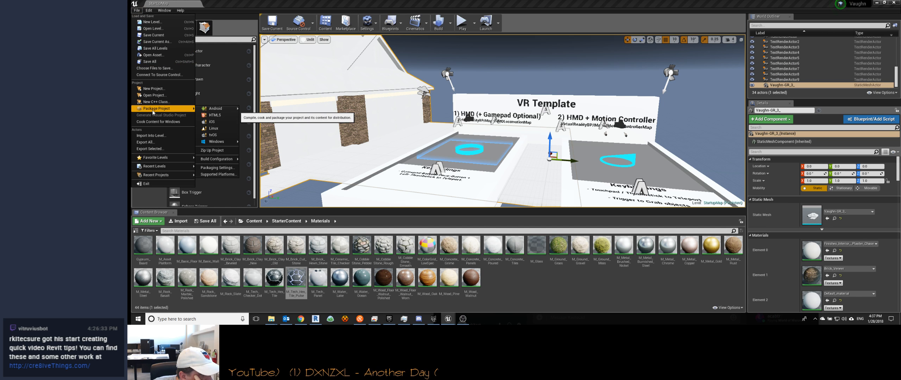
mouse_move(218, 142)
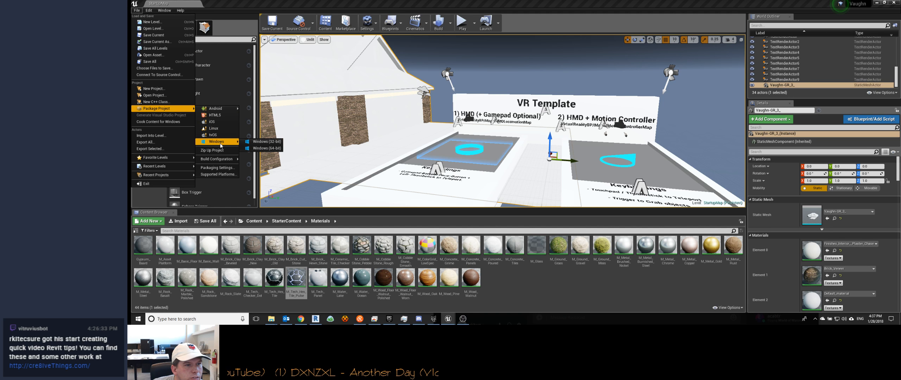
left_click(258, 148)
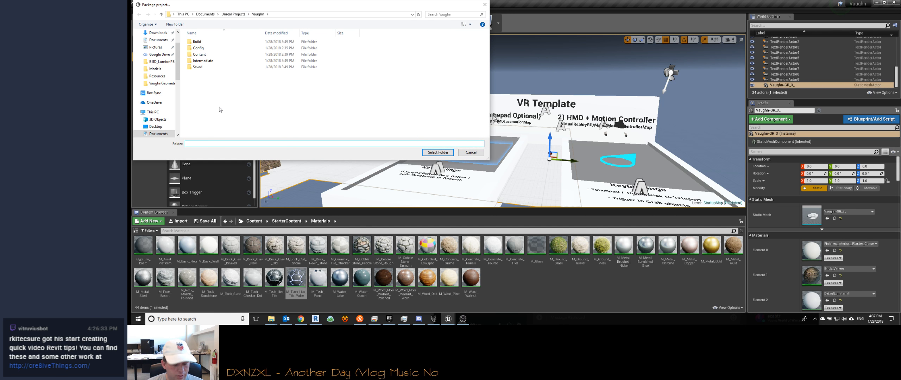
double_click(196, 41)
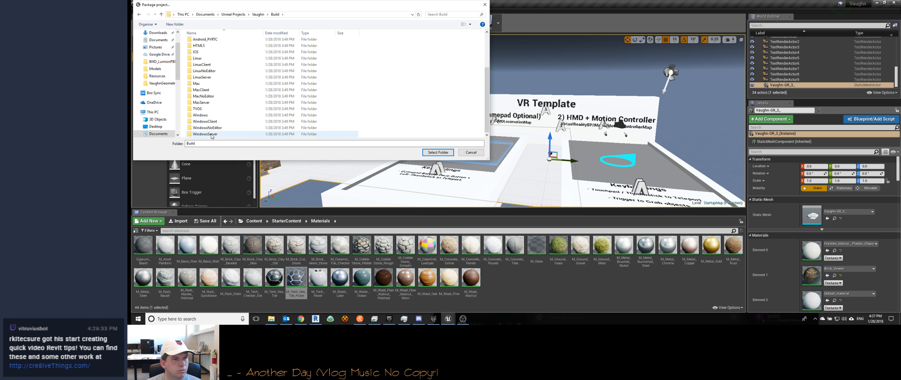
double_click(208, 116)
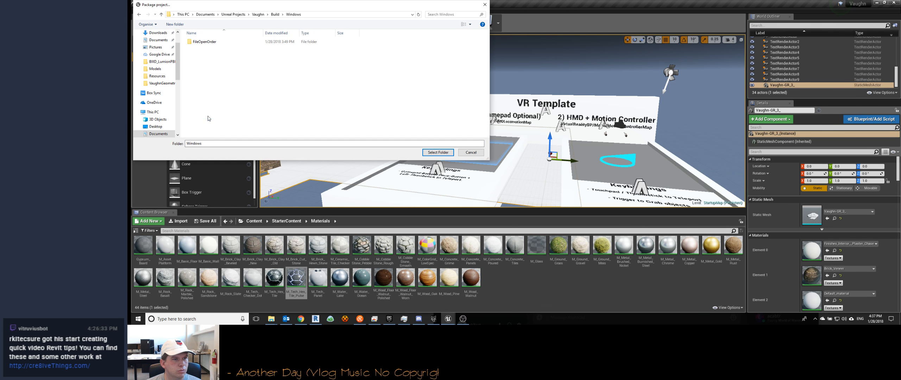
left_click(438, 152)
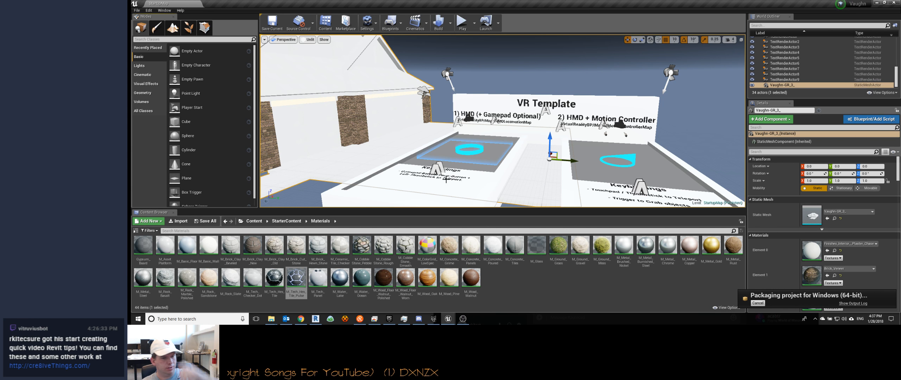
Step: Switch to Chrome, search for "unreal material primer" in a new tab and look through the results
mouse_move(301, 321)
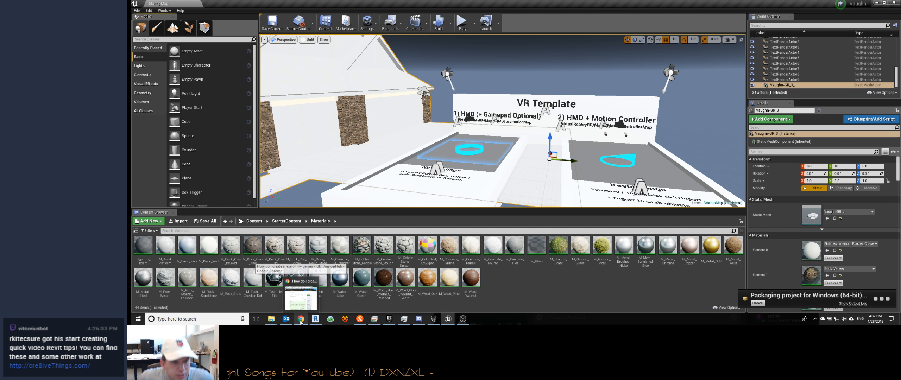
left_click(301, 320)
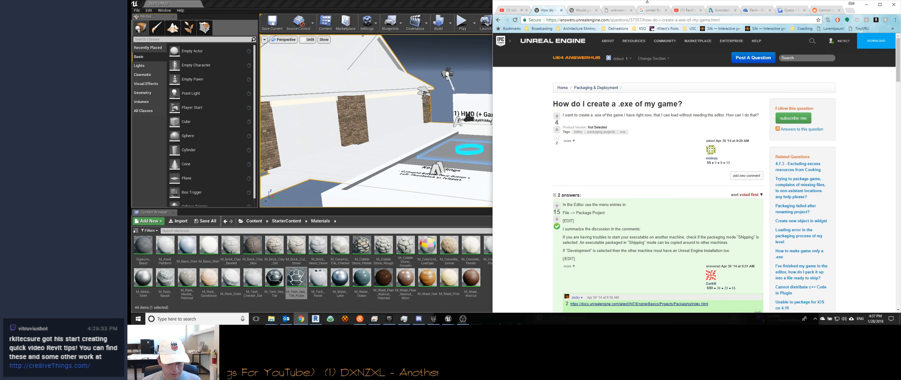
key("ctrl+t")
type("unreal material primer")
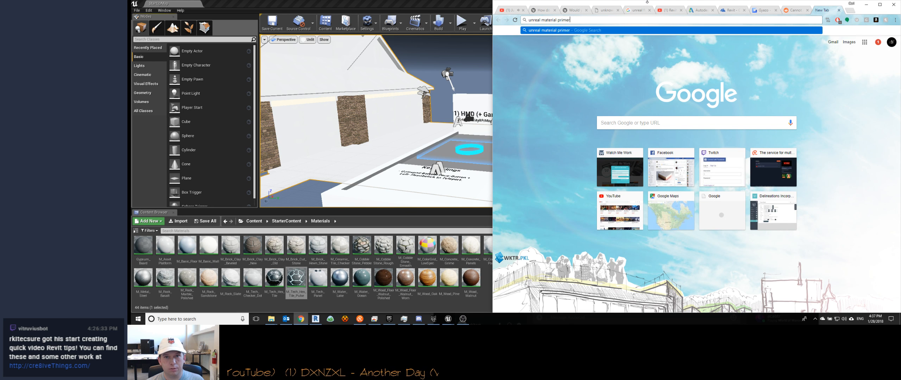
key("Return")
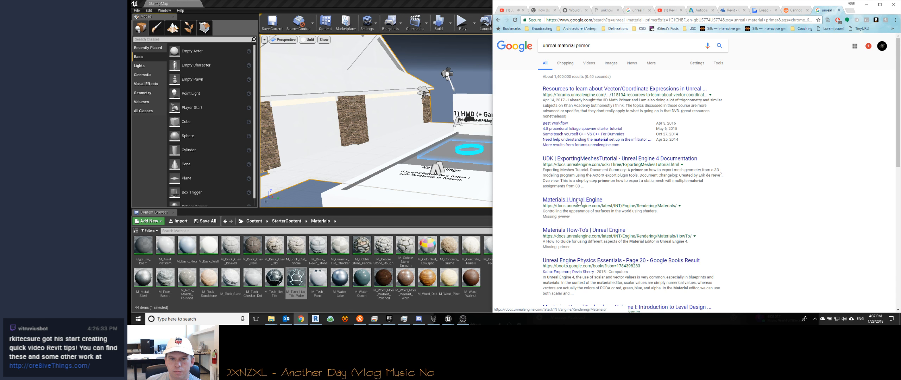
scroll(579, 201, "down", 5)
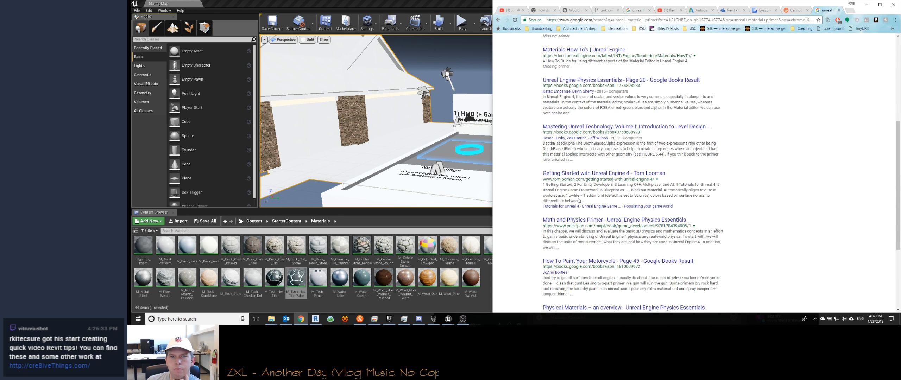
scroll(575, 194, "down", 4)
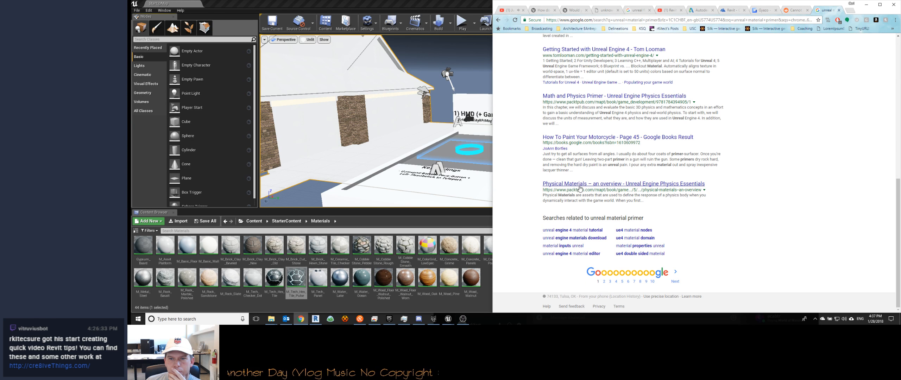
scroll(578, 185, "up", 15)
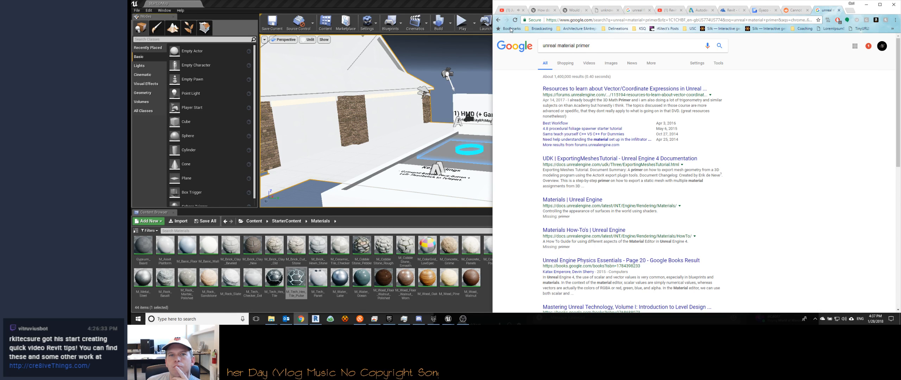
Step: Search the web for "unreal photorealistic materials", open the Physically Based Materials page and read its introduction and Material Parameters section
key("alt+Left")
left_click(651, 122)
type("unreal ")
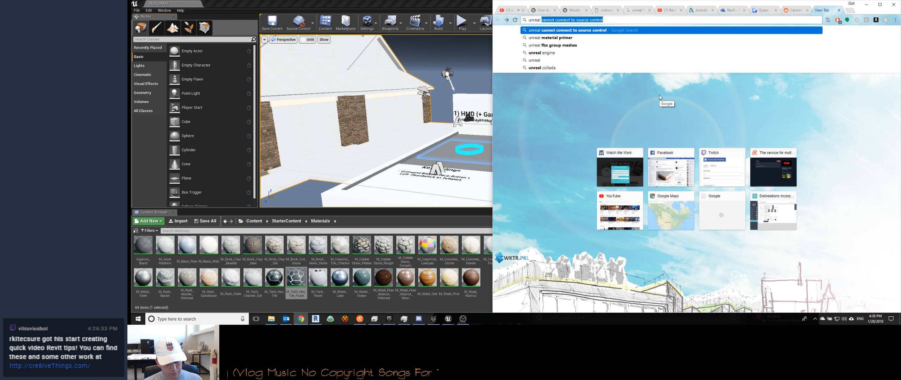
type("photorea")
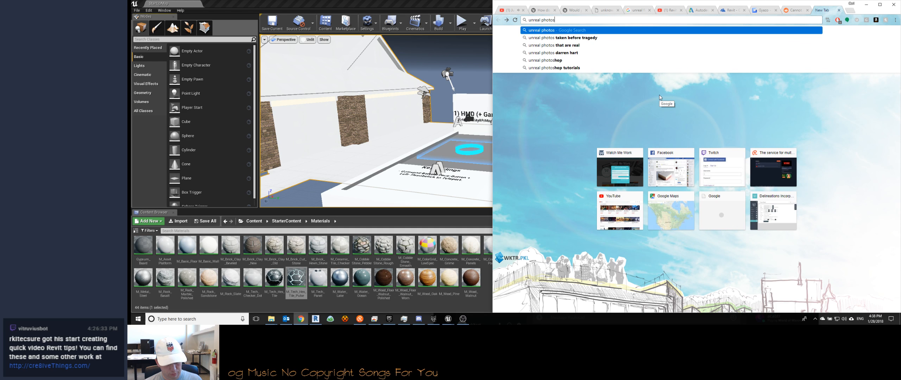
type("listic materials")
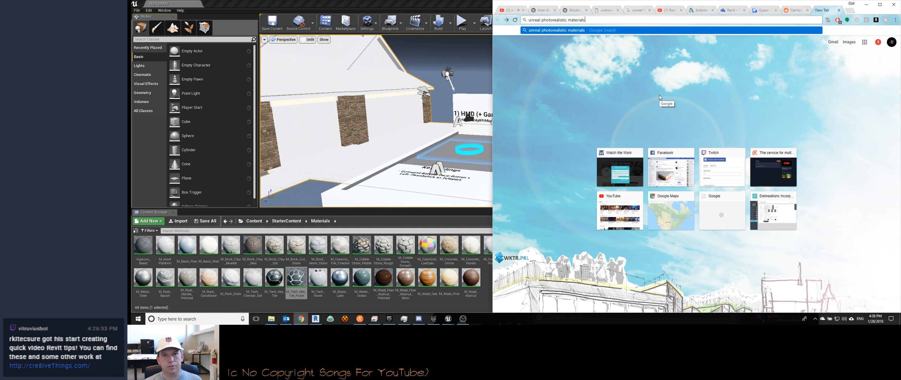
key("Return")
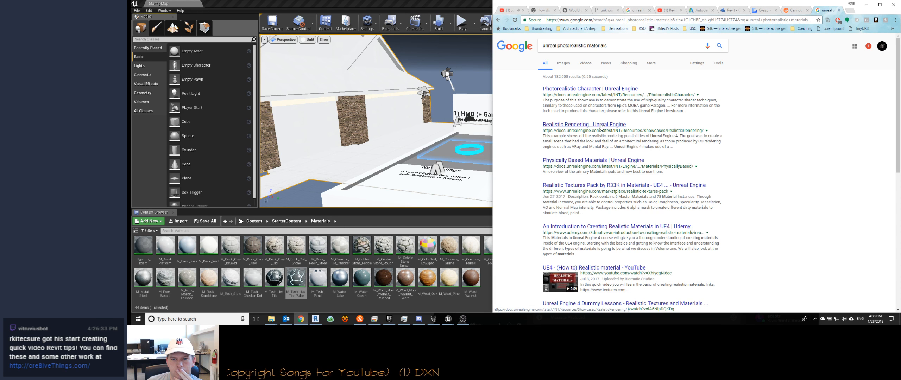
left_click(603, 161)
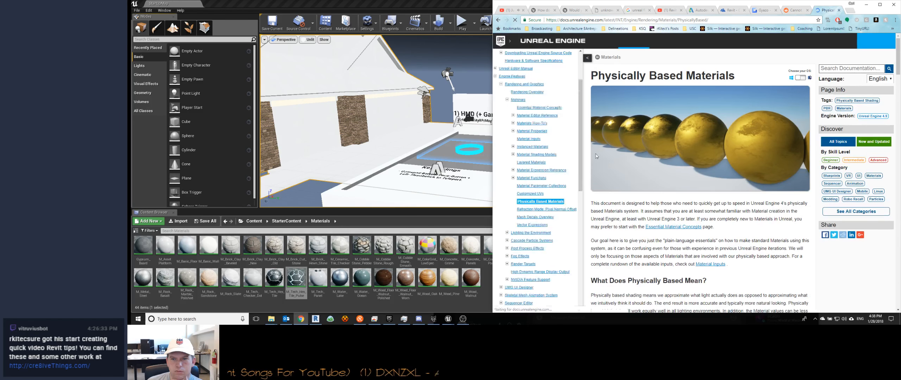
scroll(733, 165, "down", 10)
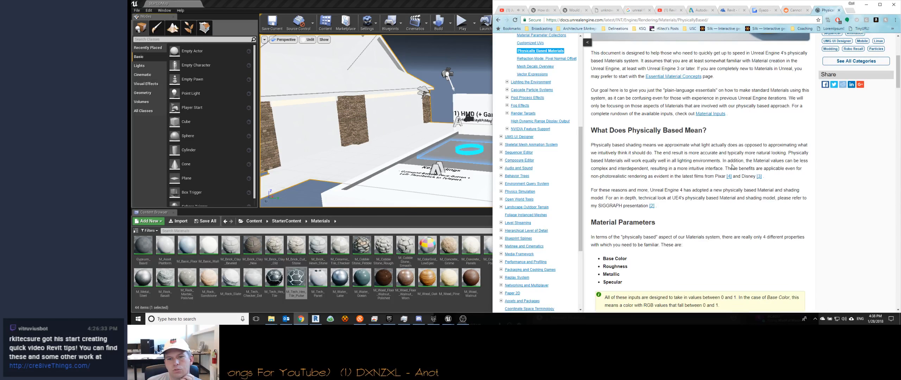
Step: Read the Base Color section, its measured value tables and the Roughness section of the Physically Based Materials page
scroll(732, 166, "down", 3)
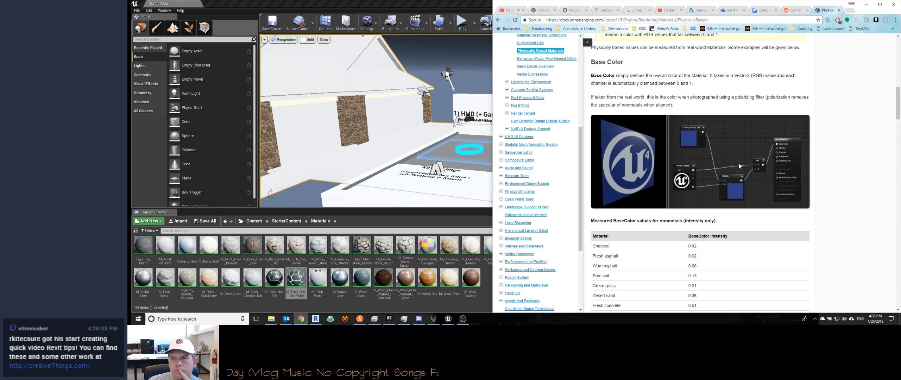
scroll(733, 131, "down", 7)
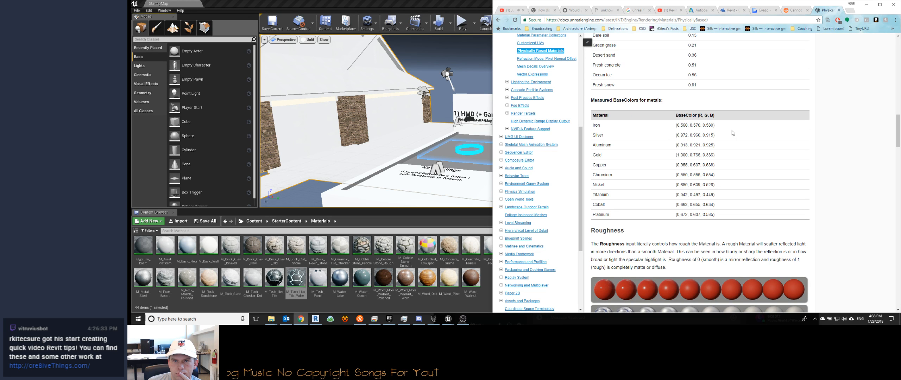
scroll(733, 133, "down", 2)
scroll(733, 131, "down", 3)
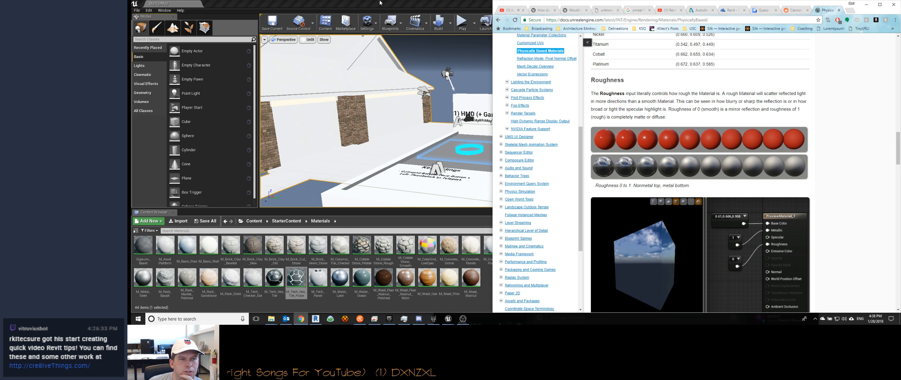
Step: Switch to HexChat, dismiss the network list and post "GOOD afternoon!" in the #TheLounge channel
left_click(345, 319)
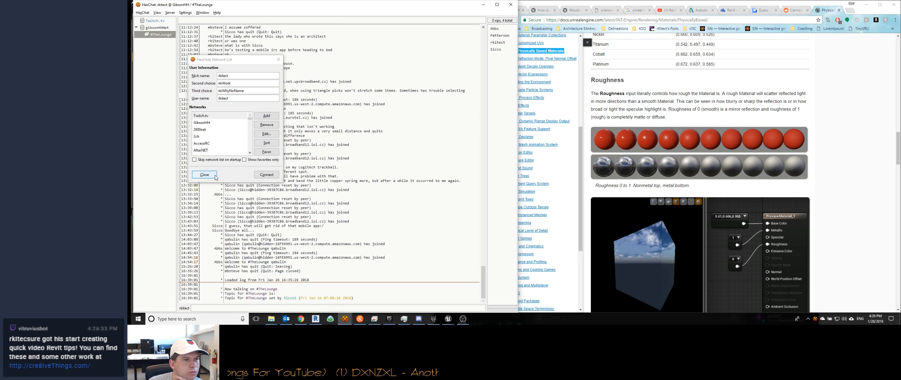
left_click(205, 174)
left_click(161, 28)
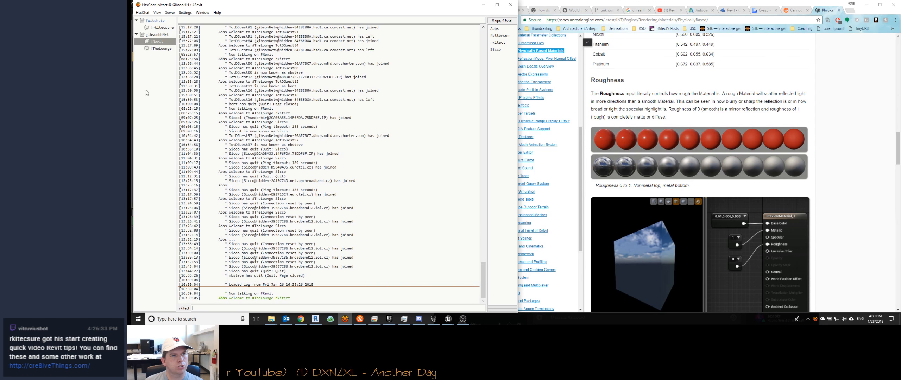
left_click(160, 49)
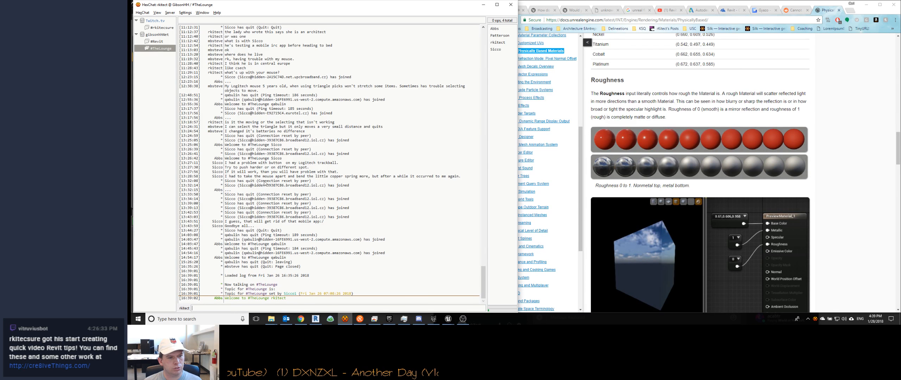
type("afternoon")
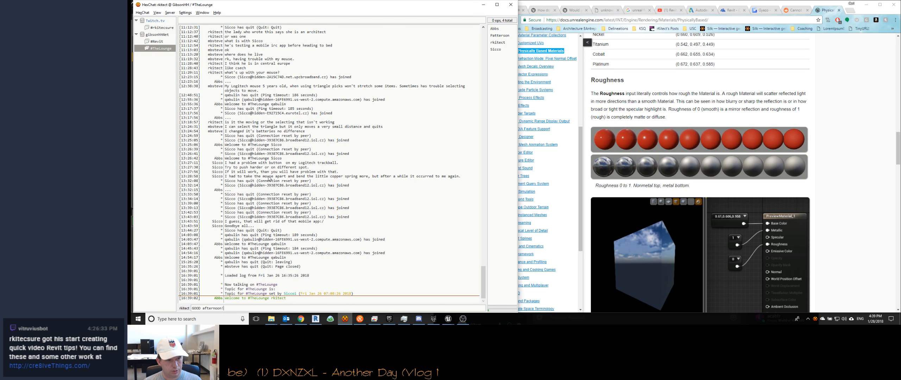
type("!")
key("Return")
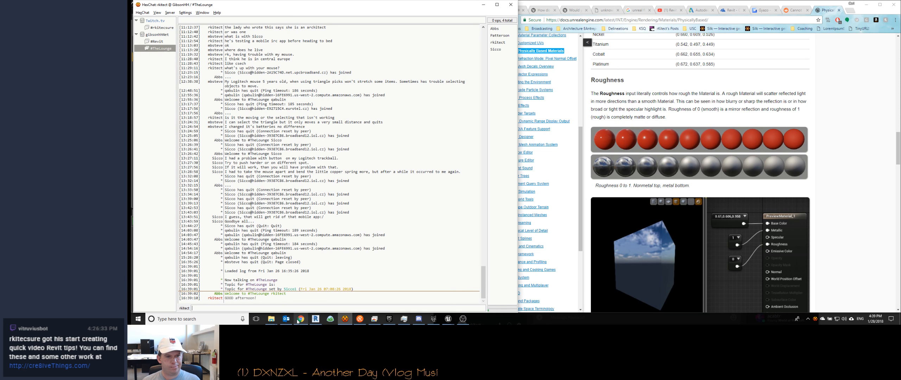
Step: Check the autocad channel in Discord and return to Chrome to read the Roughness examples on the Physically Based Materials page
left_click(419, 320)
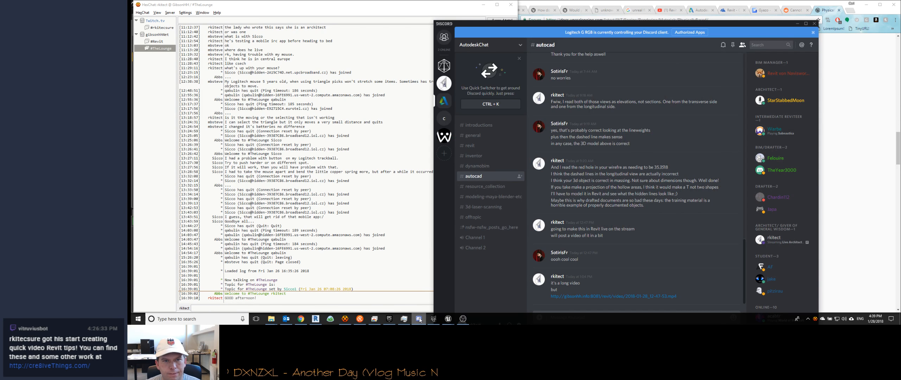
left_click(420, 320)
left_click(660, 172)
scroll(661, 173, "down", 1)
scroll(660, 172, "down", 4)
scroll(658, 170, "up", 3)
left_click_drag(596, 249, 577, 245)
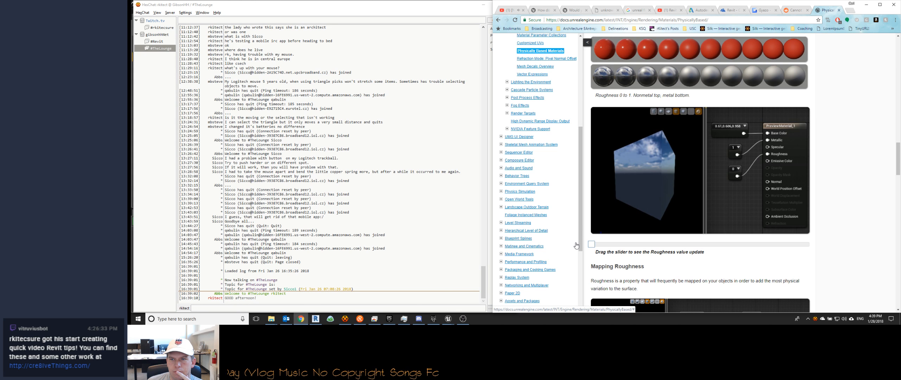
scroll(657, 216, "up", 3)
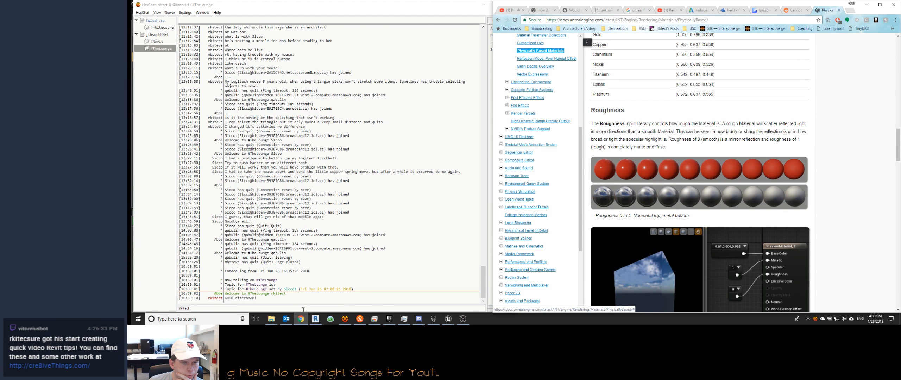
Step: Switch to Unreal Editor and close all open material editor documents, discarding the unapplied changes to Brick_Veneer
left_click(448, 319)
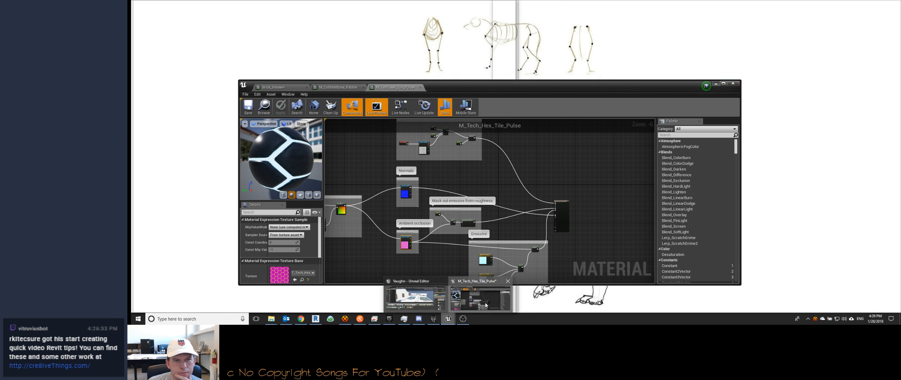
left_click(416, 303)
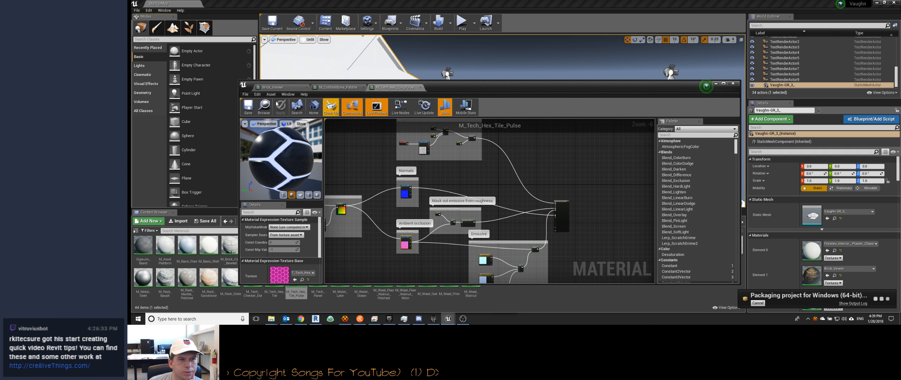
left_click(246, 95)
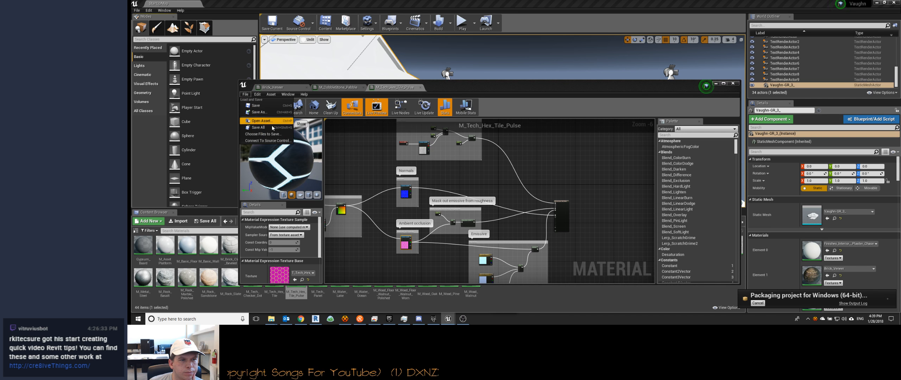
left_click(403, 92)
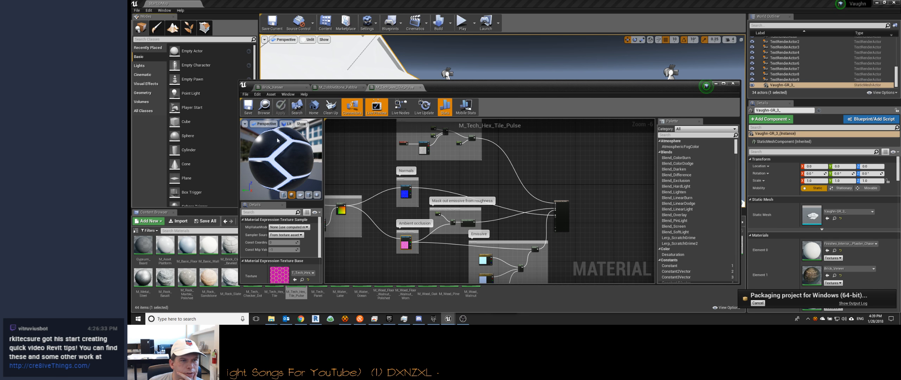
left_click(245, 94)
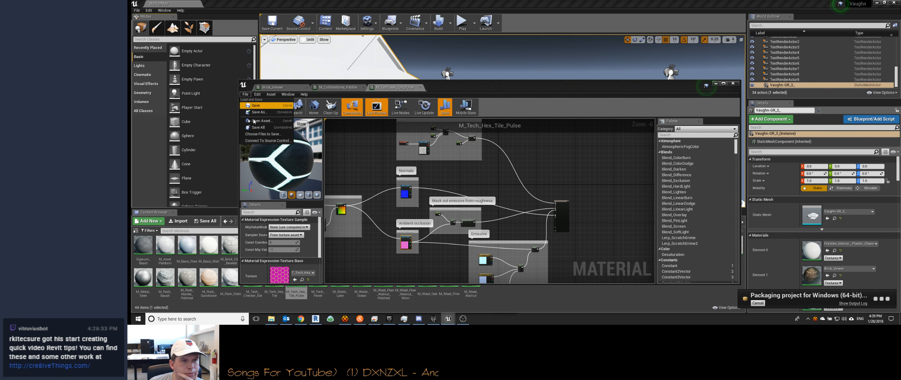
left_click(421, 89)
left_click(421, 88)
left_click(364, 88)
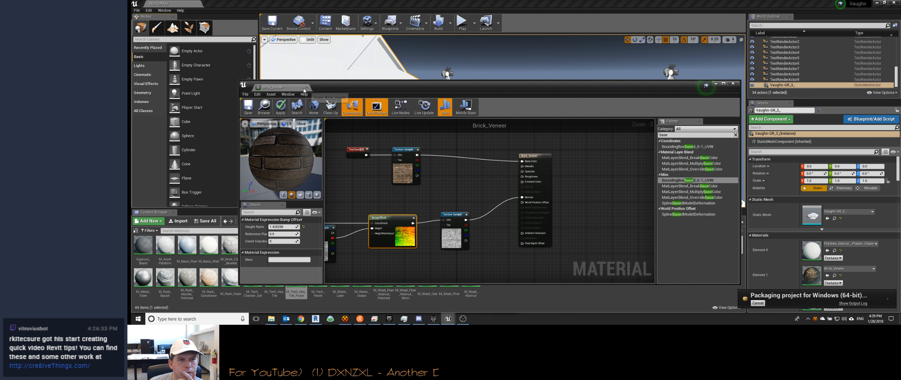
left_click(306, 88)
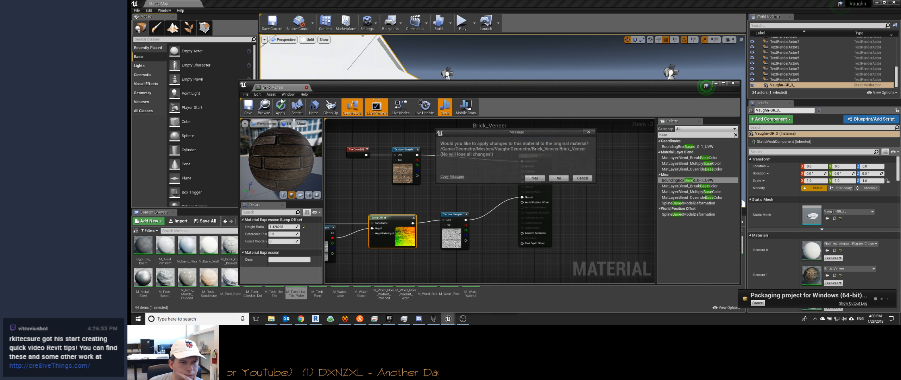
left_click(559, 179)
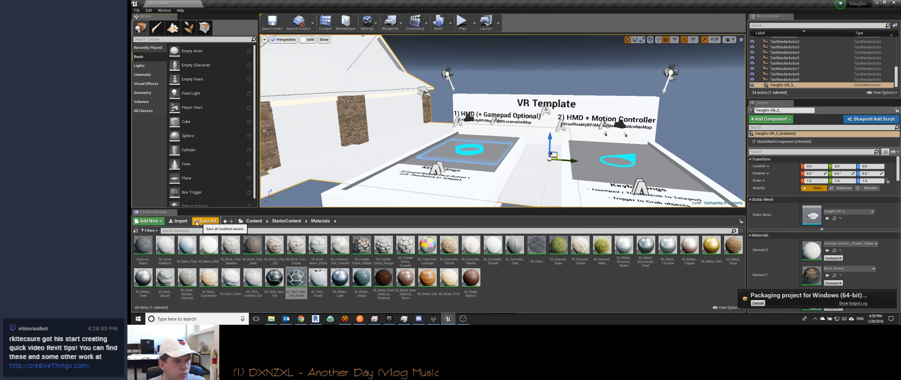
Step: Create a new material named Test_Material in the Content > Materials folder and open it for editing
left_click(253, 222)
double_click(165, 244)
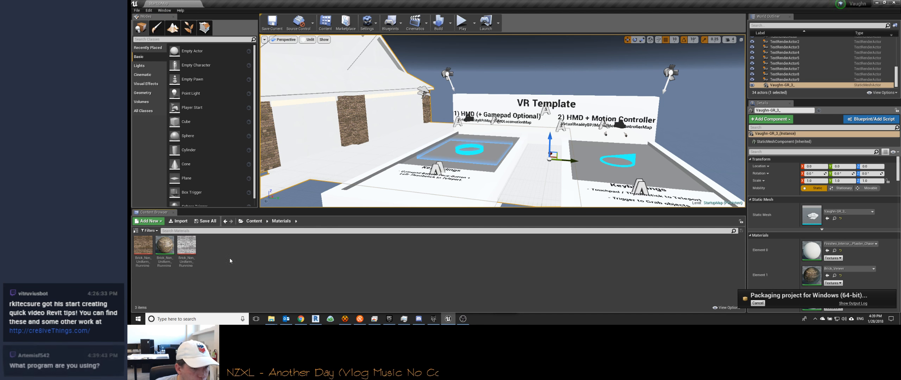
right_click(246, 248)
mouse_move(278, 203)
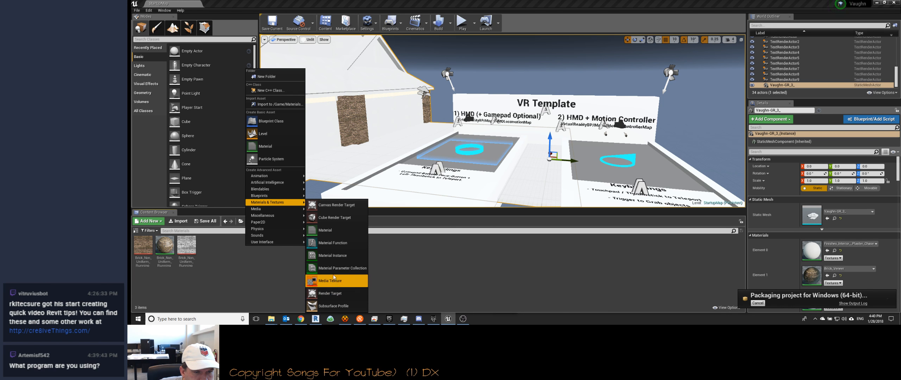
left_click(317, 230)
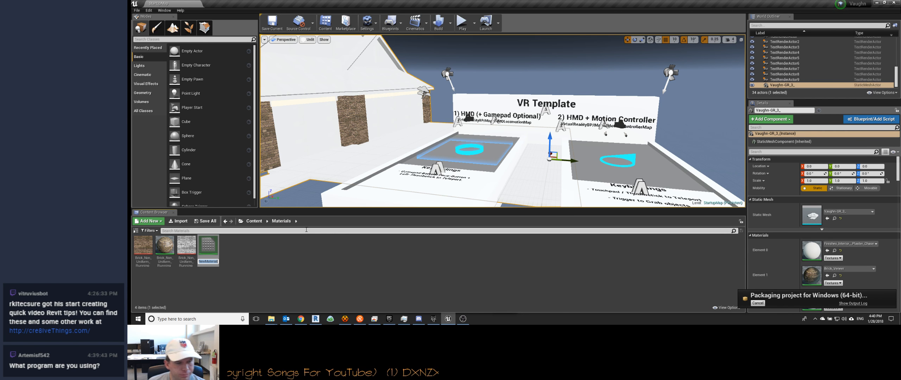
type("Test Mate")
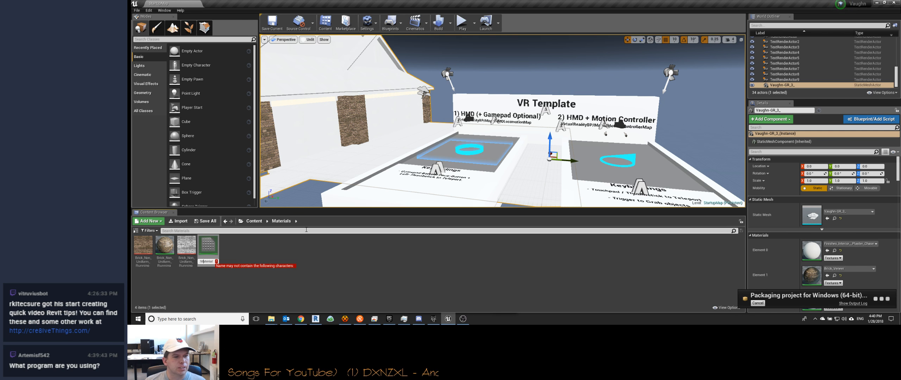
key("Return")
left_click(320, 231)
double_click(210, 245)
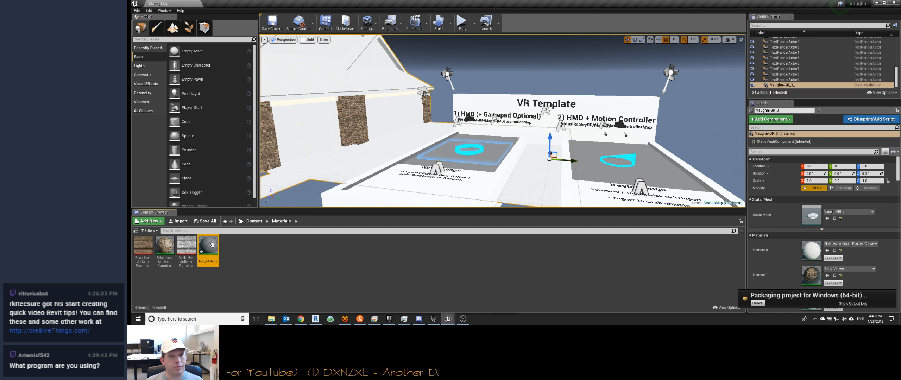
Step: Search the material node palette for "Color" and "Rbg", and clear the search
scroll(508, 185, "down", 3)
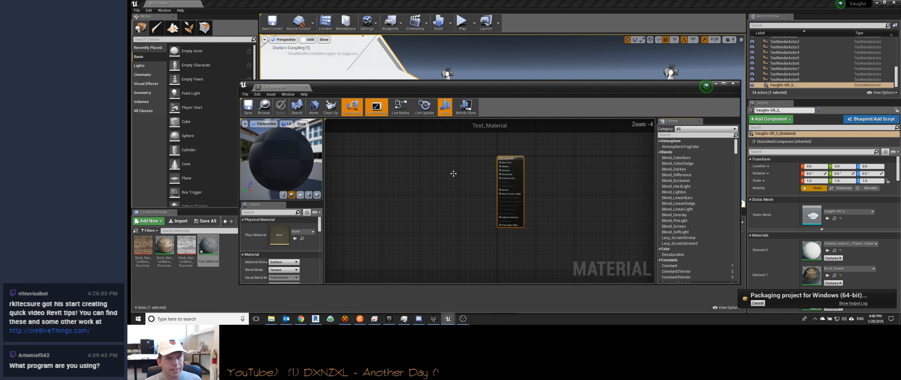
type("Colo")
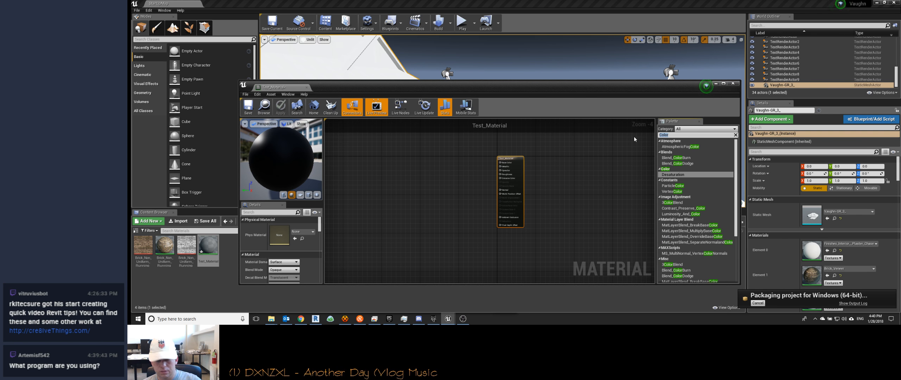
type("Rbg")
key("BackSpace")
key("BackSpace")
key("BackSpace")
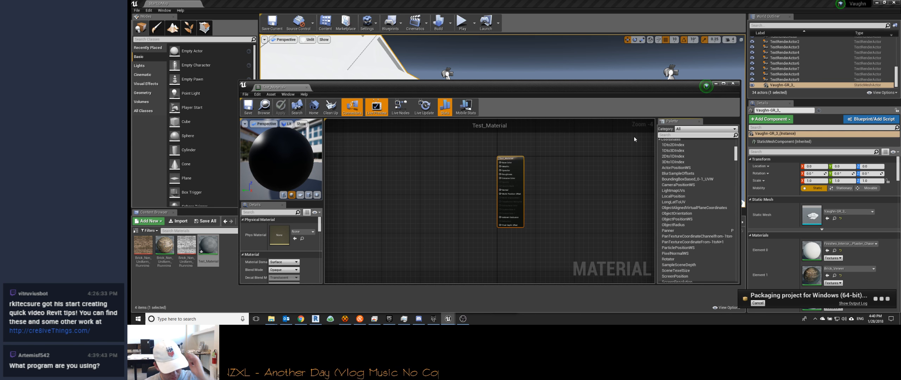
Step: Dock the material editor to half of the screen, start its guided tutorial and read the Graph and Base Material Node pages
key("super+Left")
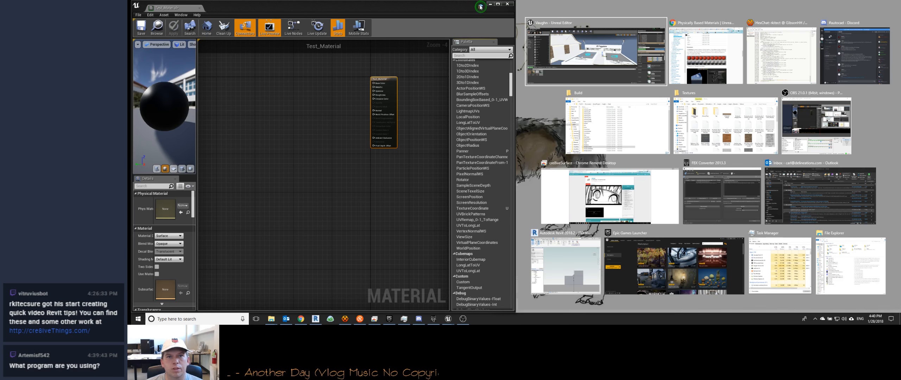
left_click(481, 7)
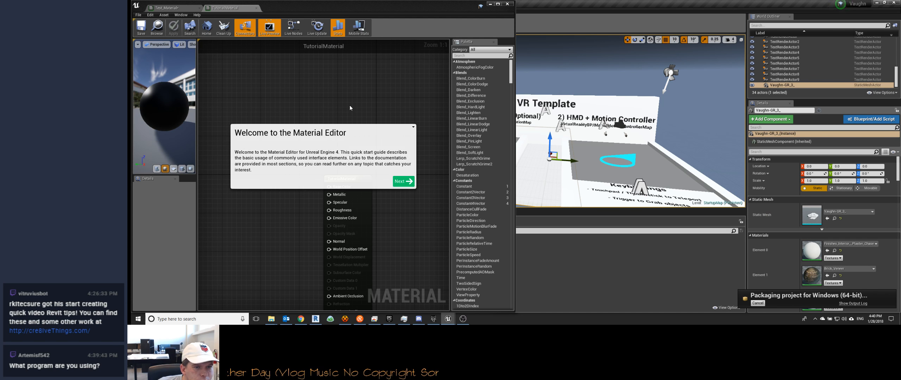
left_click(404, 182)
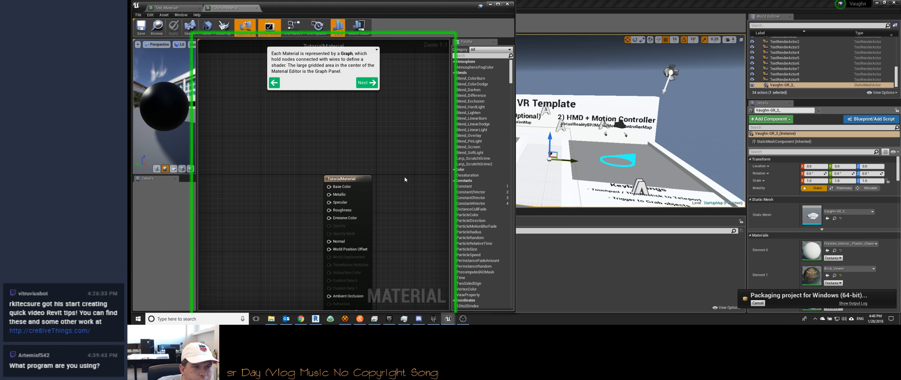
left_click(364, 83)
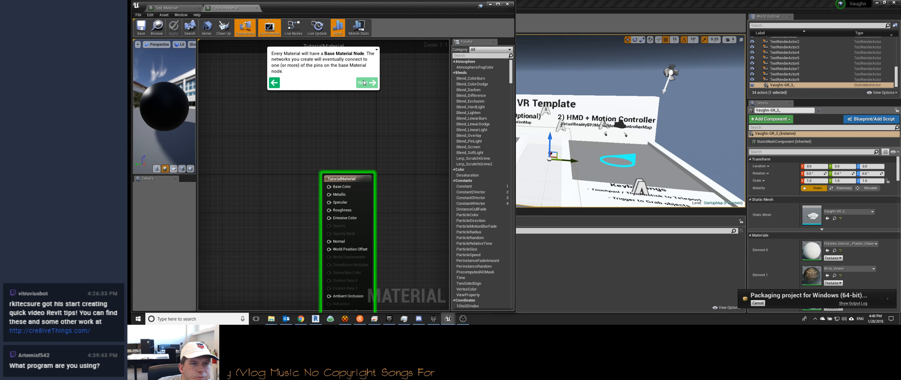
left_click(364, 82)
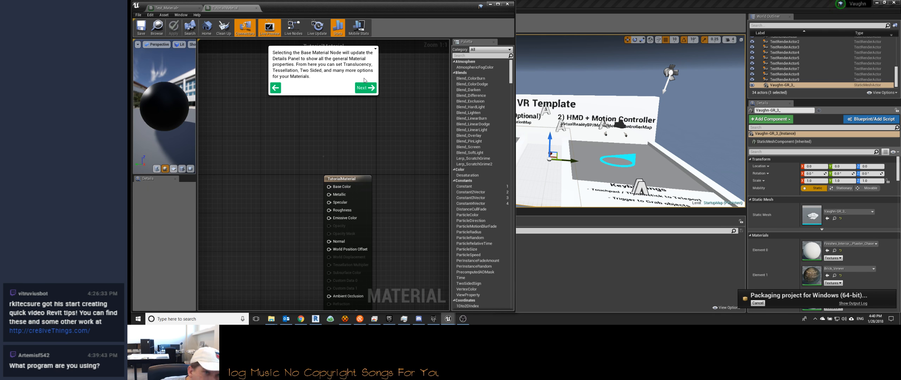
left_click(366, 88)
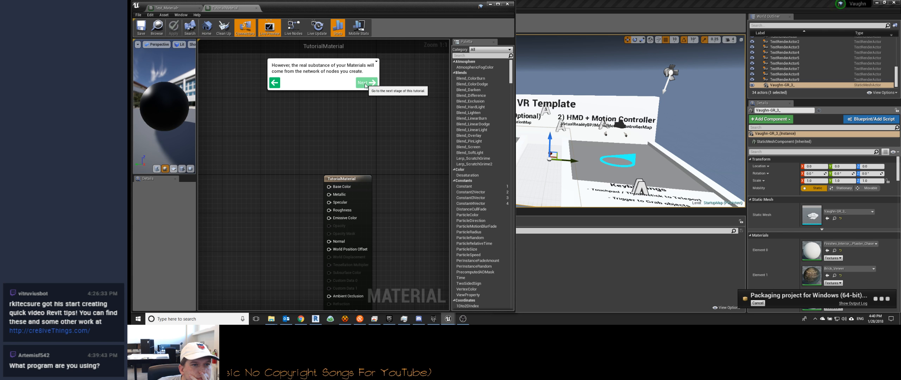
Step: Read the tutorial pages on creating nodes from the graph's context menu and with hotkeys
left_click(366, 86)
left_click(366, 86)
left_click(430, 189)
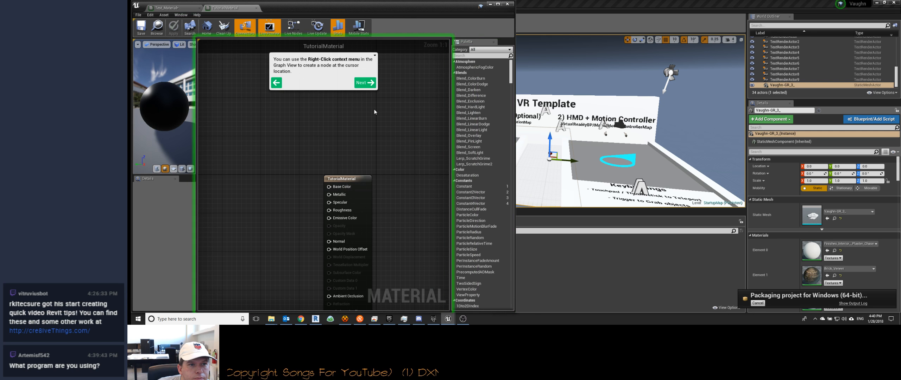
left_click(364, 83)
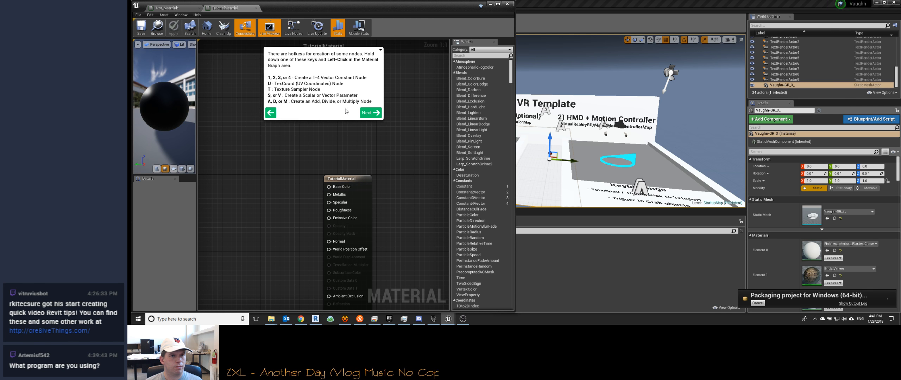
left_click(370, 113)
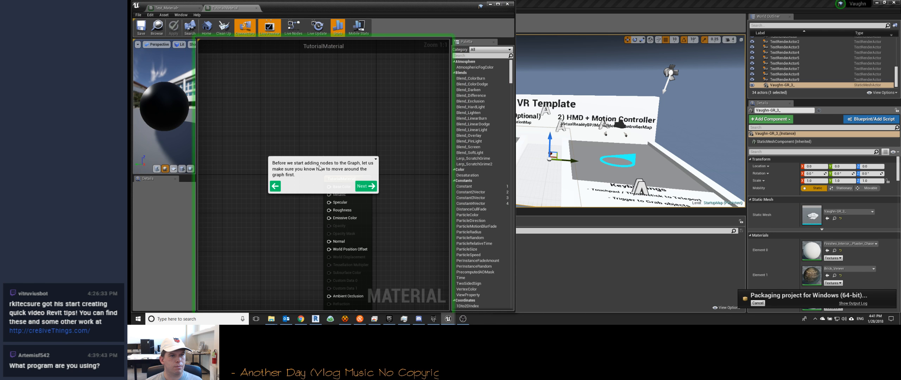
Step: Practise panning, zooming and returning home in the TutorialMaterial graph, and advance the tutorial to the part on adding nodes
left_click(367, 187)
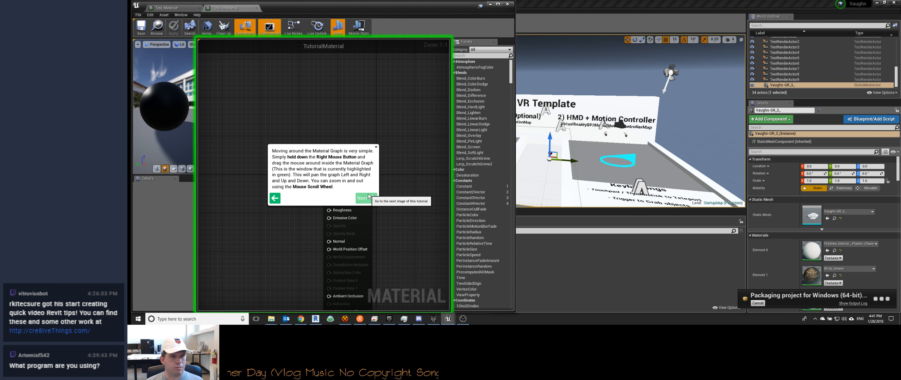
right_click_drag(367, 192, 323, 127)
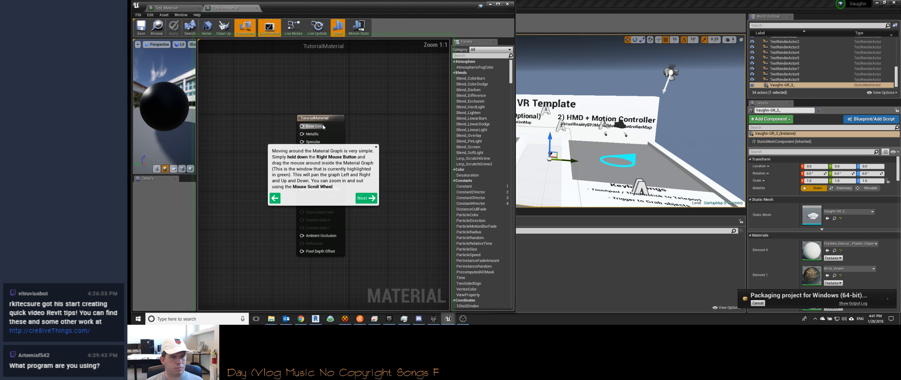
scroll(323, 127, "down", 1)
right_click_drag(296, 139, 322, 140)
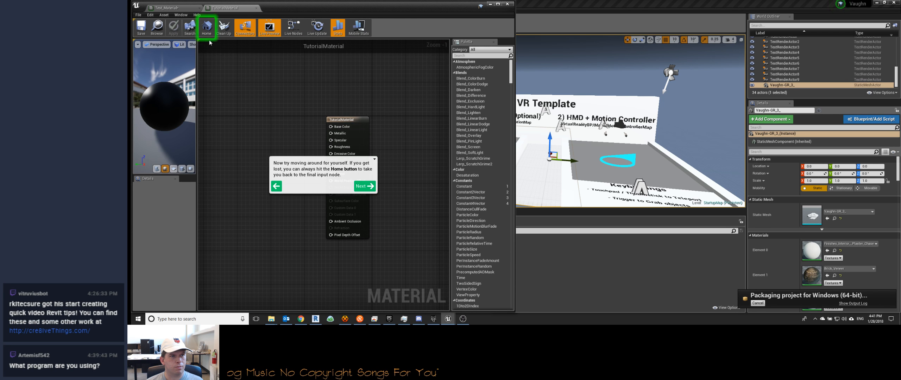
left_click(206, 28)
right_click_drag(363, 118, 318, 146)
scroll(368, 119, "down", 8)
scroll(364, 153, "up", 8)
scroll(364, 153, "down", 3)
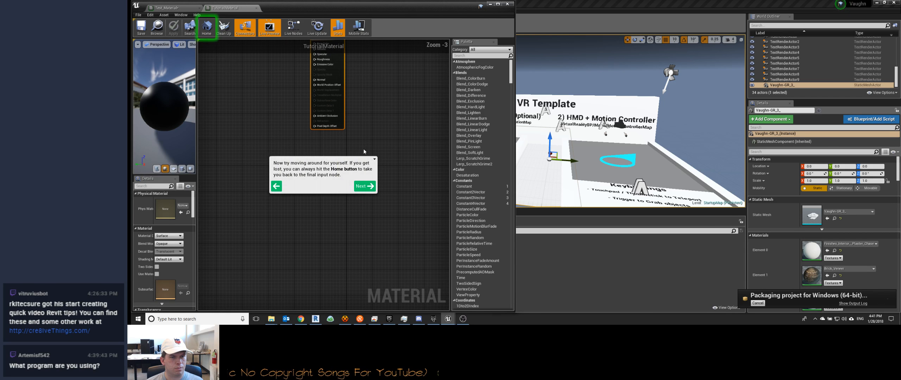
left_click(206, 28)
left_click(365, 186)
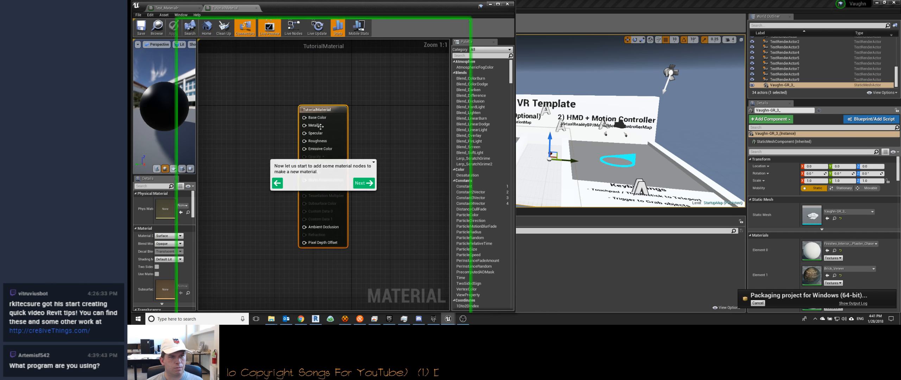
Step: Add a Constant 3 Vector node to the TutorialMaterial graph above the base material node
left_click(364, 184)
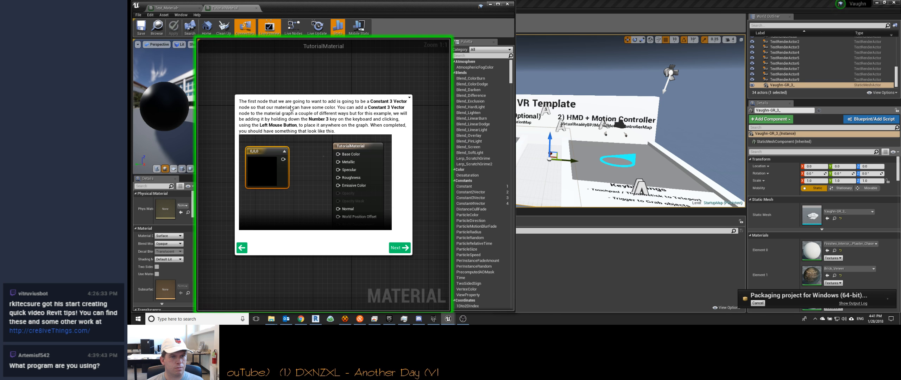
left_click(289, 79)
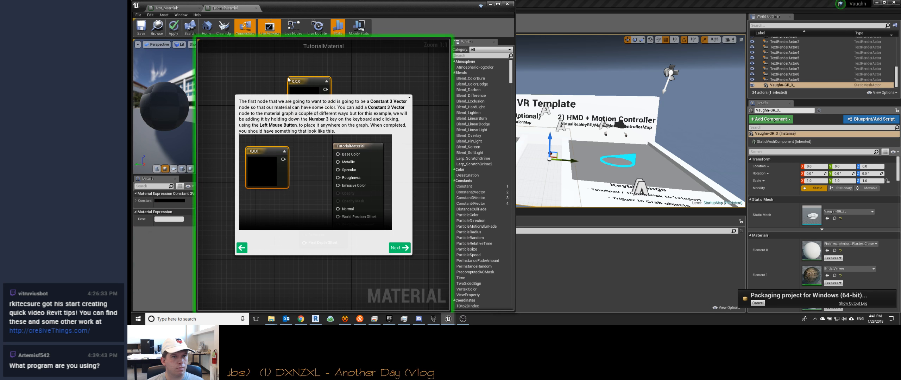
left_click_drag(300, 81, 282, 82)
Step: Try adding a Constant 2 Vector node and a Constant node to the graph, and delete both
key("2")
left_click(375, 80)
key("1")
left_click(422, 75)
right_click(432, 81)
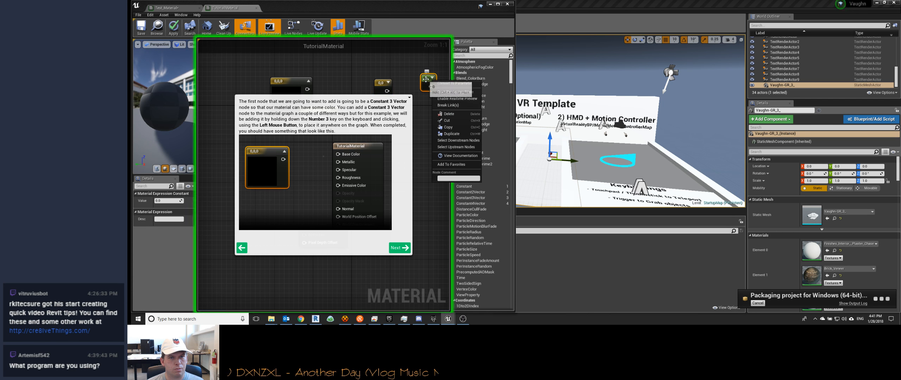
left_click(449, 114)
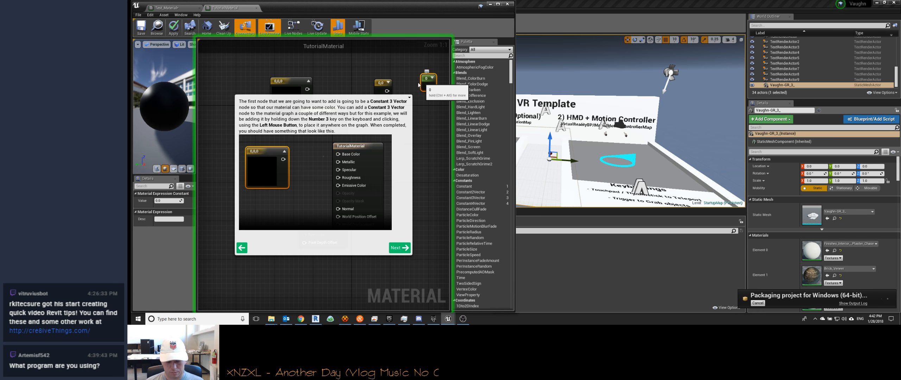
left_click(381, 82)
key("Delete")
Step: Advance to the tutorial page on moving nodes and place the Constant 3 Vector node to the left of the base material node
left_click_drag(285, 80, 266, 84)
left_click(399, 250)
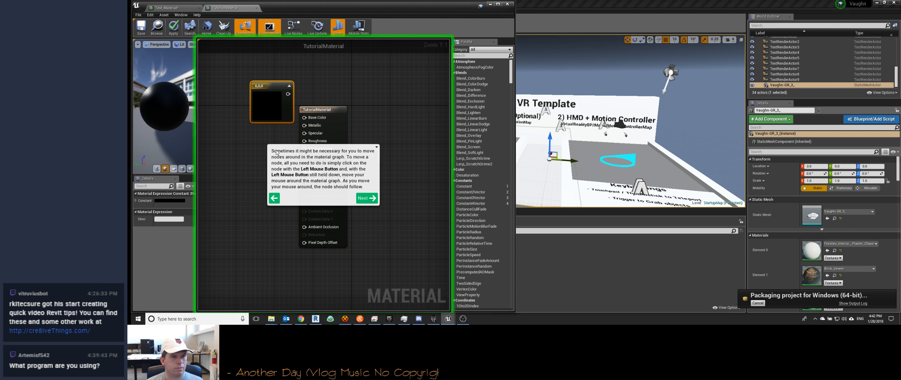
left_click_drag(258, 99, 226, 117)
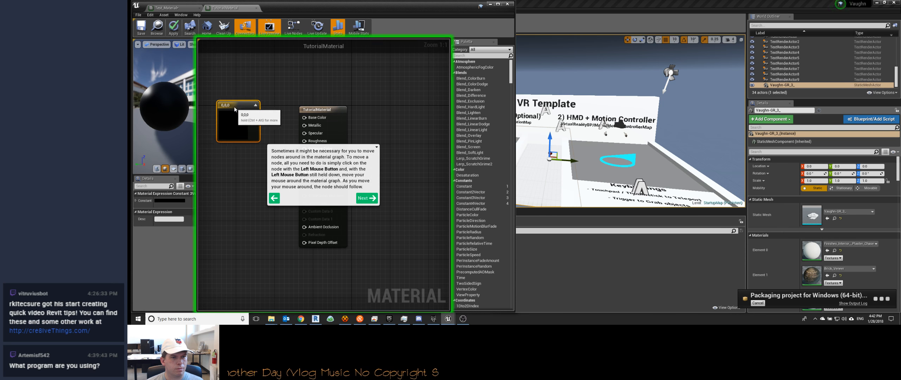
scroll(394, 114, "down", 3)
left_click_drag(345, 115, 384, 112)
Step: Try converting the Constant 3 Vector node to a parameter, and undo the conversion
left_click(284, 109)
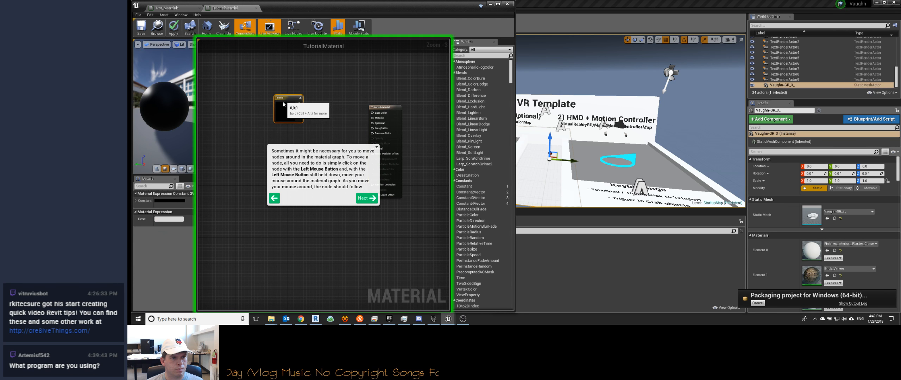
right_click(284, 105)
right_click(284, 104)
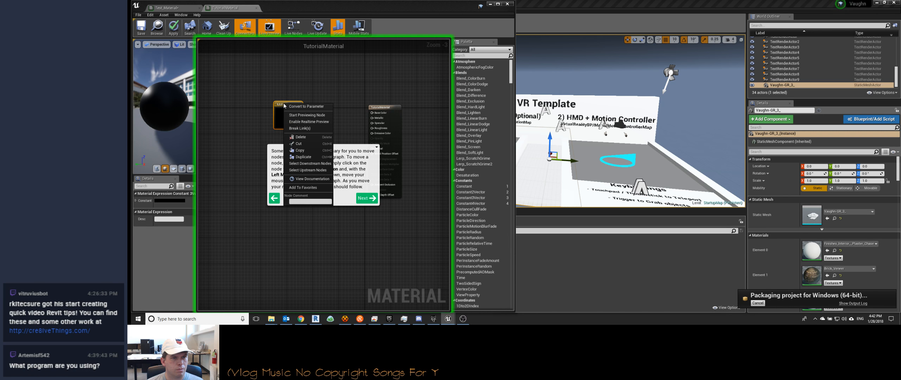
left_click(280, 105)
right_click(285, 106)
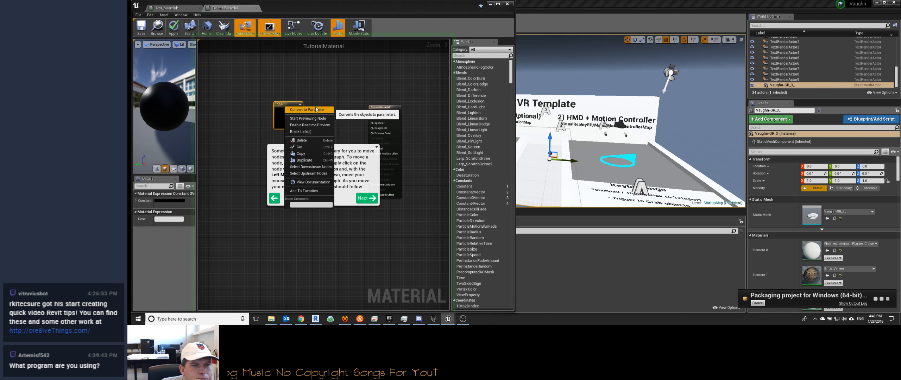
left_click(314, 109)
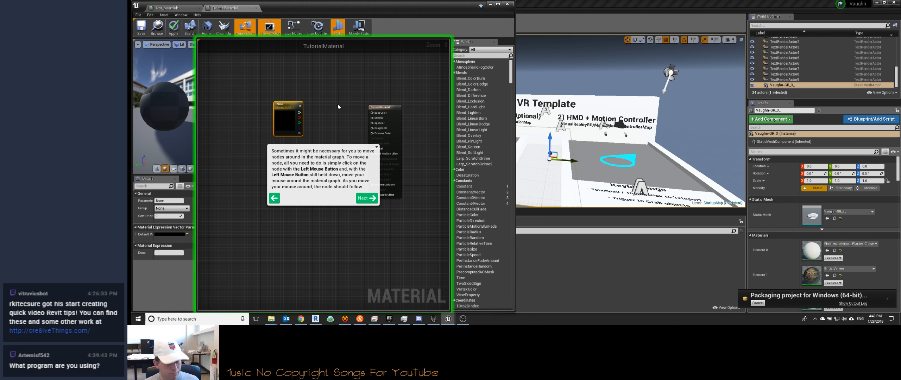
key("ctrl+z")
left_click(294, 112)
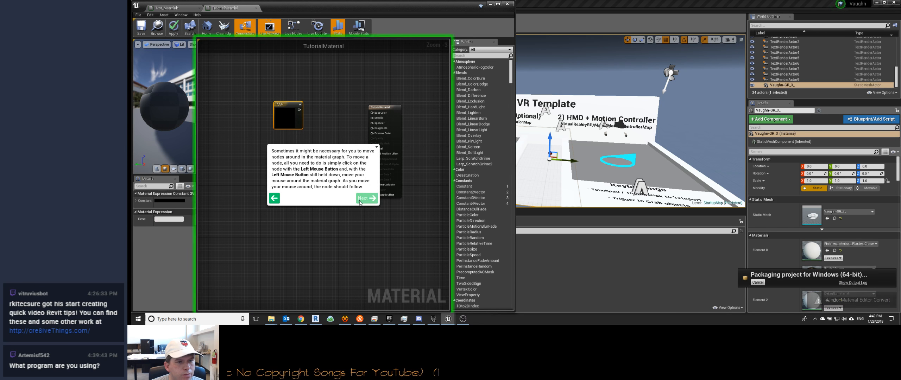
Step: Read the tutorial page on coloring the Constant 3 Vector node and advance to the page on adding a Constant
left_click(370, 199)
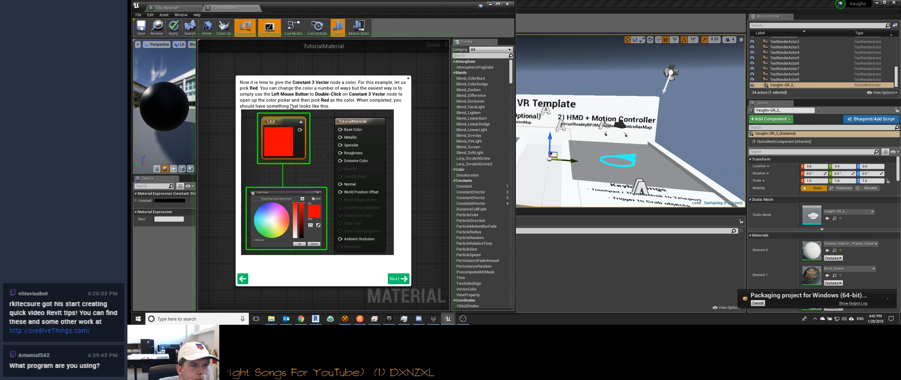
left_click(319, 71)
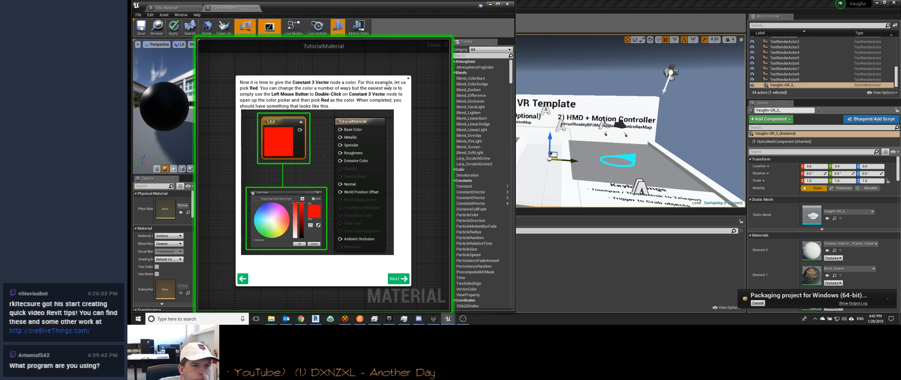
left_click(399, 278)
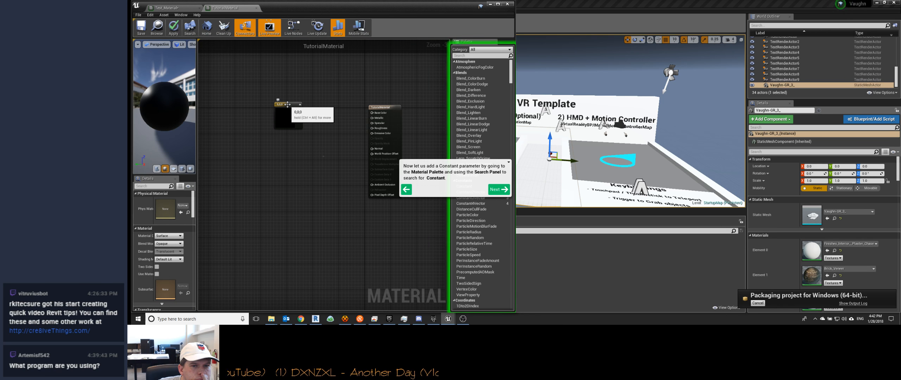
Step: Set the Constant 3 Vector node's color to a muted blue with hue about 213, saturation about 0.59 and value about 0.46
double_click(288, 104)
left_click(336, 166)
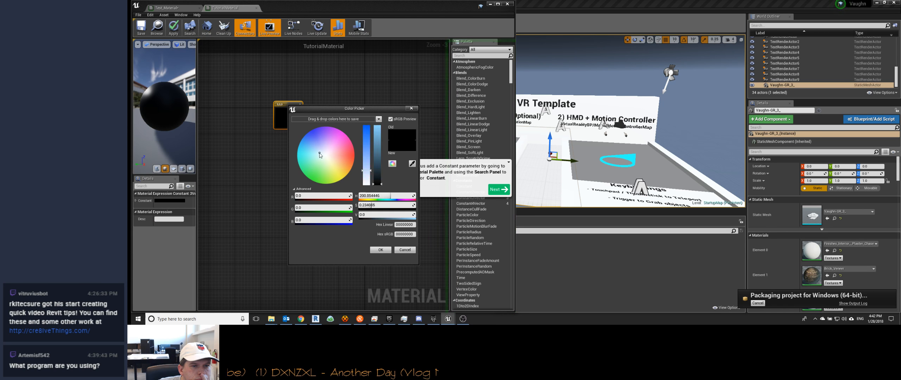
left_click_drag(341, 170, 313, 150)
mouse_move(378, 174)
left_mouse_down()
mouse_move(377, 143)
mouse_move(377, 162)
mouse_move(364, 133)
mouse_move(378, 162)
left_mouse_up()
left_click_drag(315, 109, 328, 104)
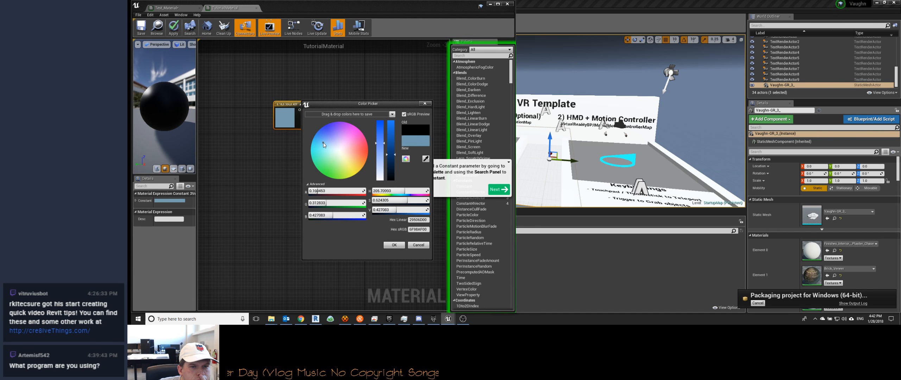
left_click_drag(323, 141, 325, 143)
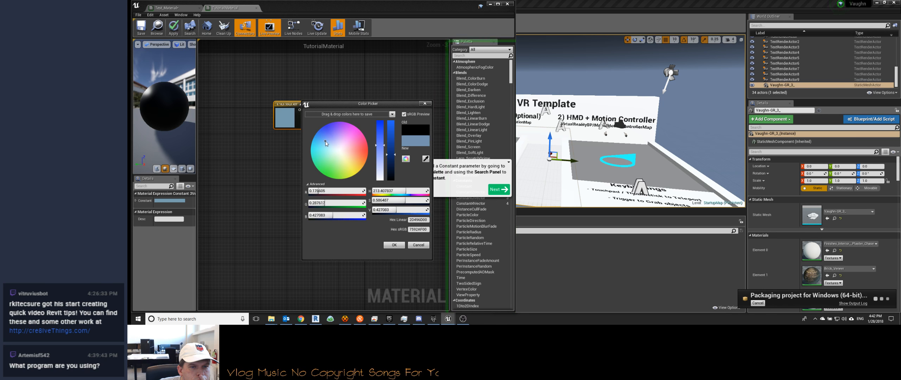
left_click_drag(379, 145, 379, 139)
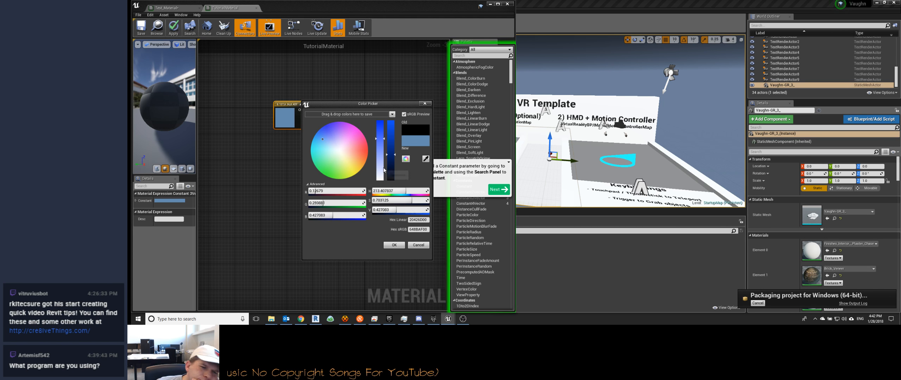
left_click_drag(378, 136, 379, 117)
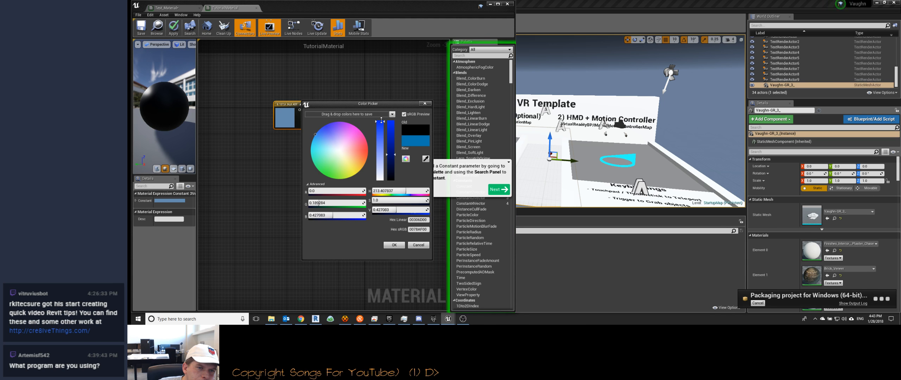
left_click_drag(382, 122, 390, 152)
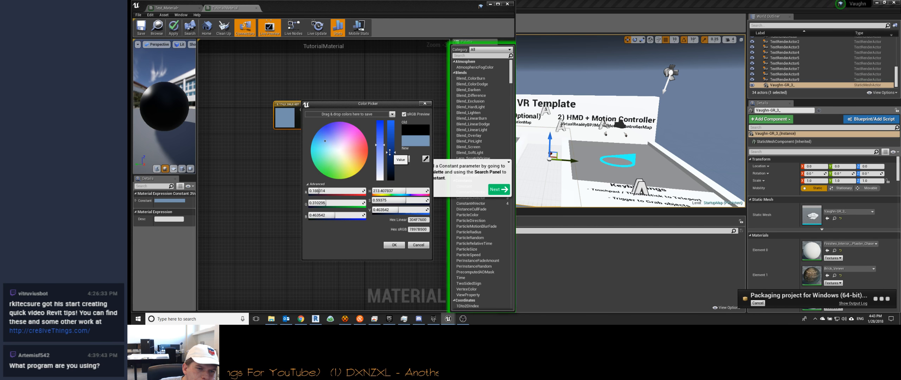
left_click(394, 245)
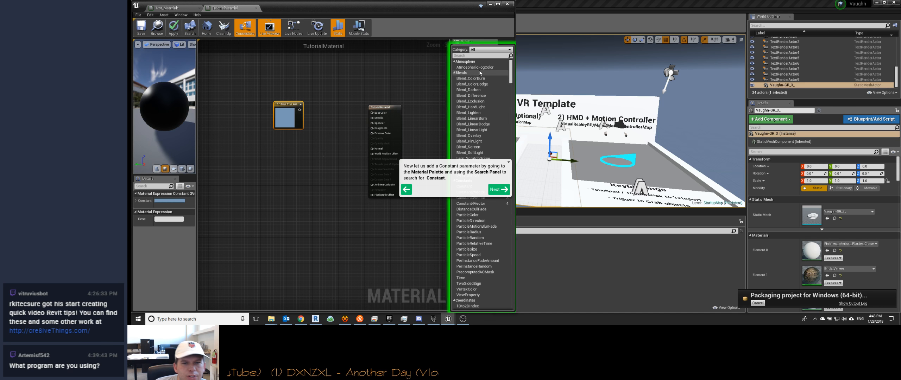
Step: Find the Constant node in the material palette and add one to the graph below the Constant 3 Vector node
left_click(464, 56)
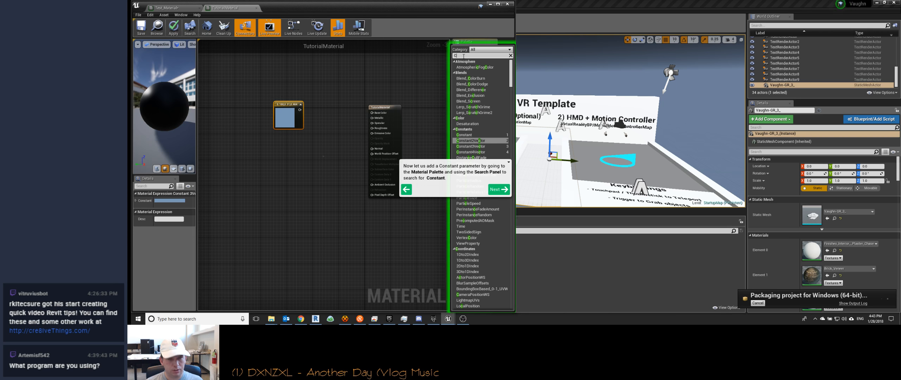
type("Constan")
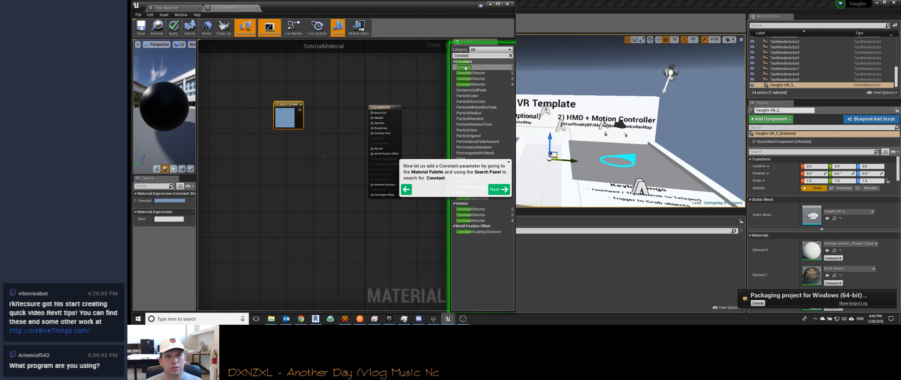
left_click(472, 69)
left_click_drag(471, 68, 324, 157)
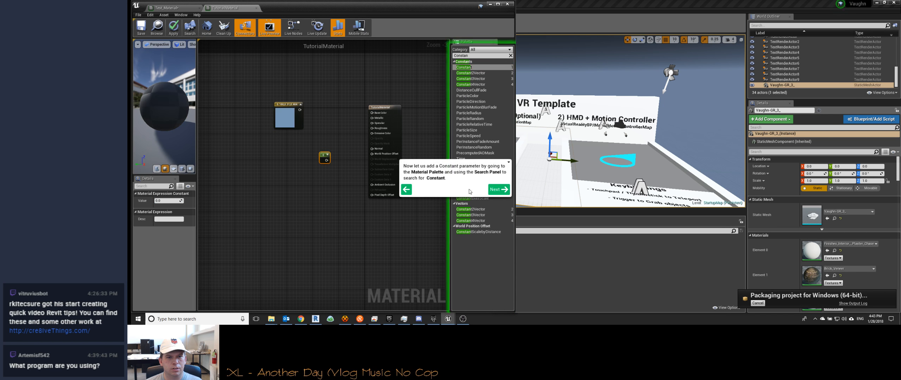
Step: Advance through the tutorial pages on finding and placing the Constant node to the page on duplicating it
left_click(494, 191)
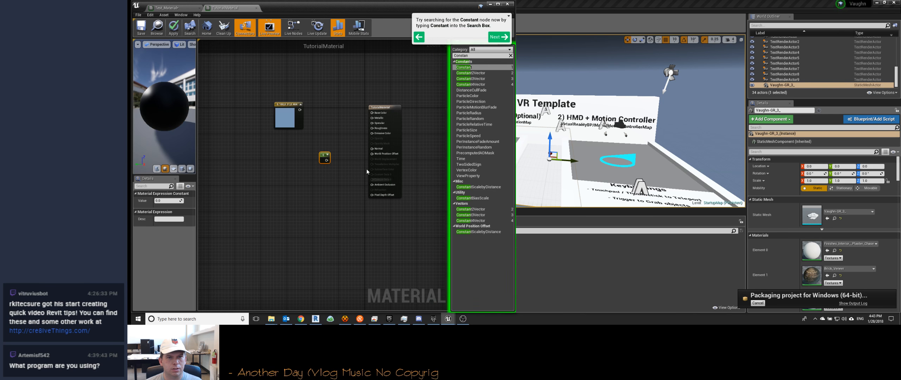
left_click(498, 37)
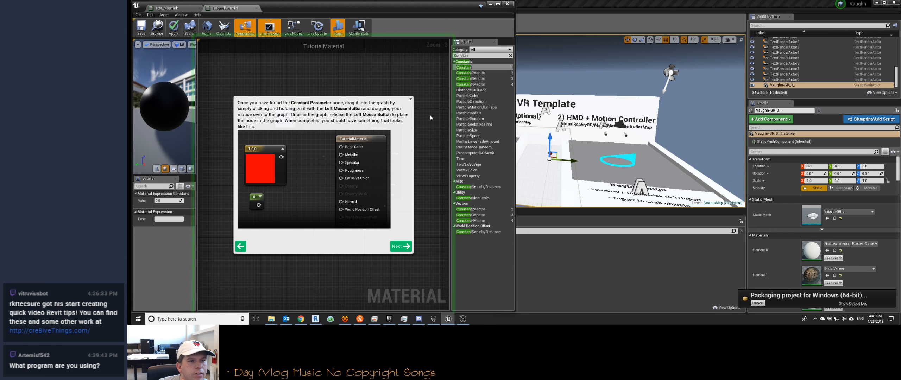
left_click(398, 247)
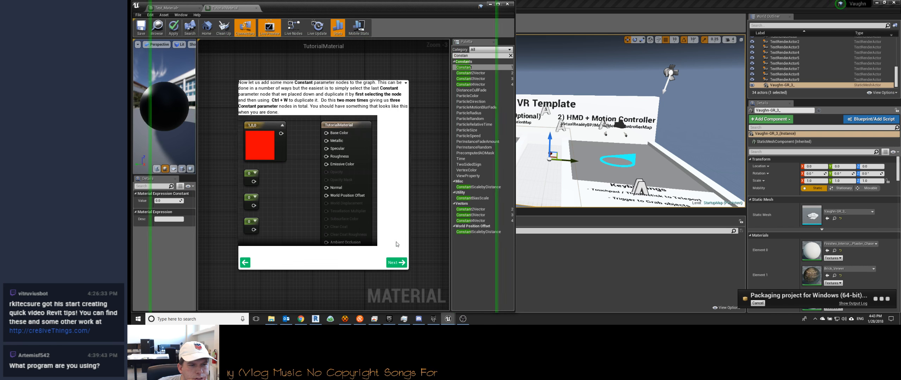
Step: Advance to the tutorial page on wiring nodes, duplicate the Constant node twice, and stack the copies below the original
left_click(394, 267)
left_click_drag(316, 145, 328, 183)
left_click_drag(334, 209, 328, 209)
left_click(328, 209)
right_click_drag(323, 198, 311, 274)
left_click_drag(311, 231, 271, 217)
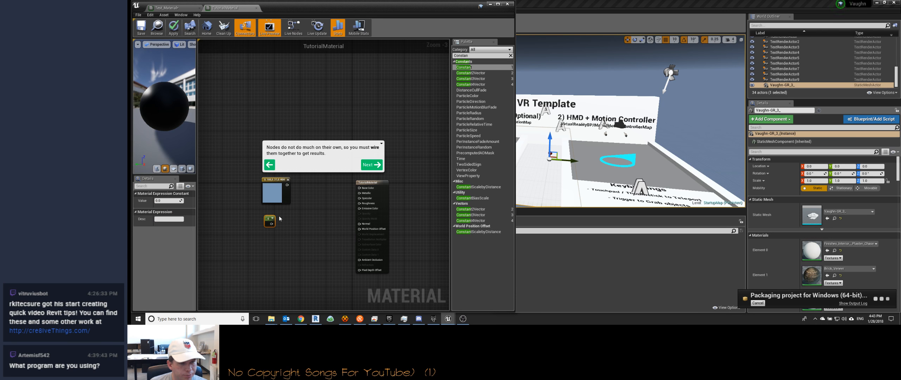
key("ctrl+v")
left_click_drag(302, 230, 270, 252)
Step: Advance to the tutorial page on wiring the material's inputs and read its instructions
left_click(372, 165)
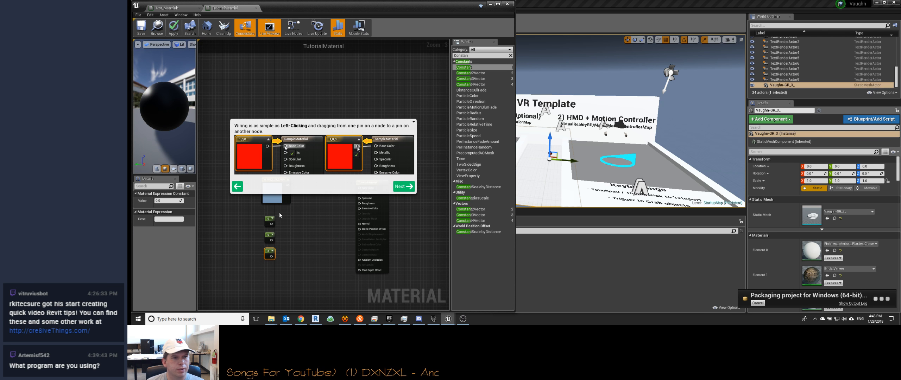
left_click(402, 186)
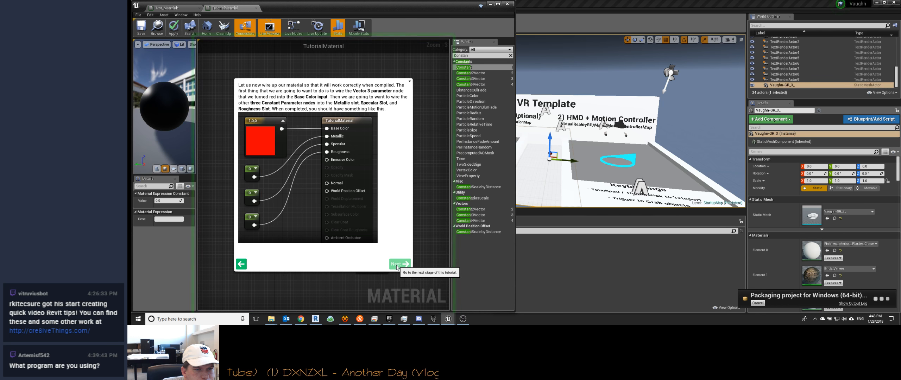
left_click(410, 82)
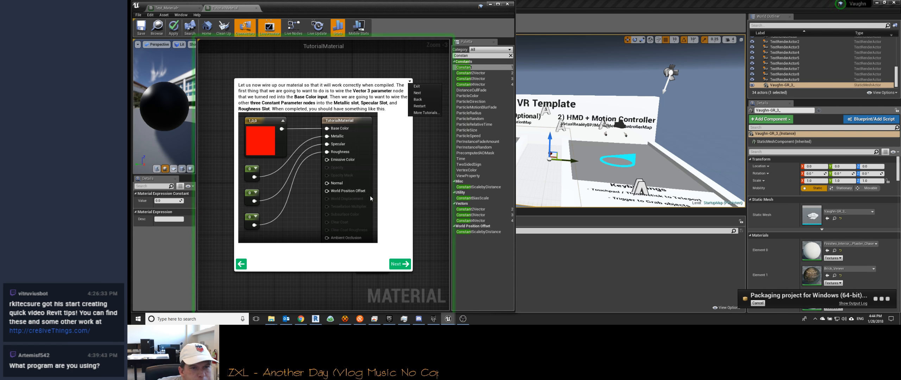
left_click(386, 82)
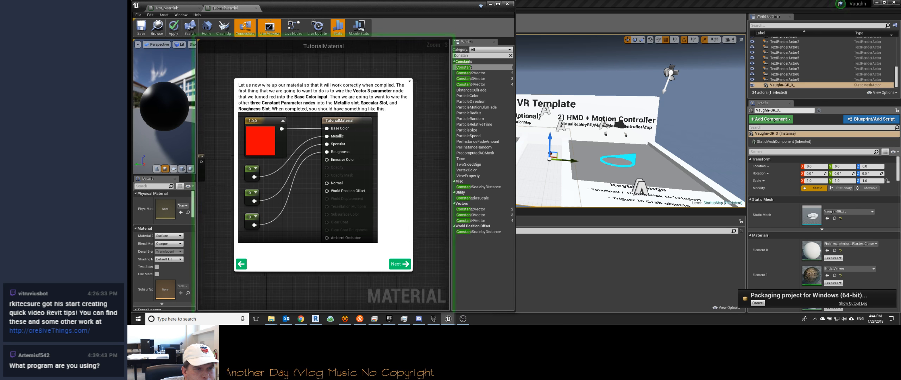
Step: Wire the Constant 3 Vector to Base Color and the three Constants to Metallic, Specular and Roughness, and move the base material node closer
right_click_drag(366, 76, 371, 50)
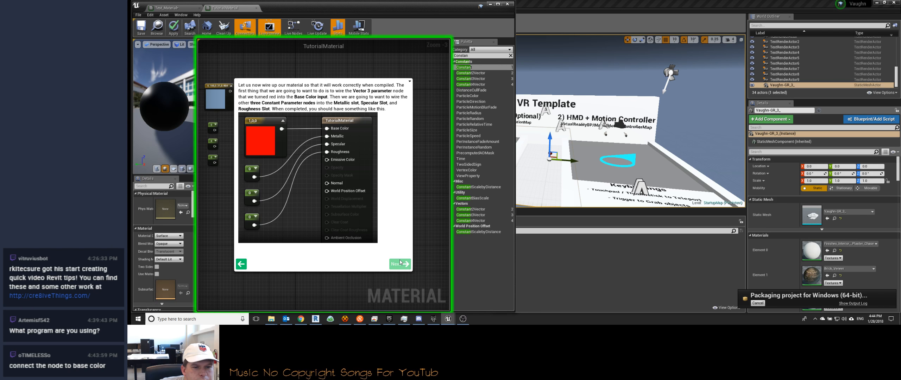
left_click(401, 263)
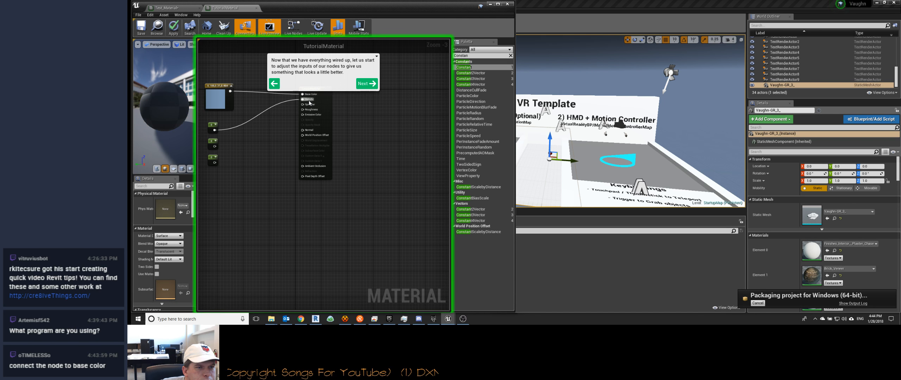
left_click_drag(215, 151, 262, 126)
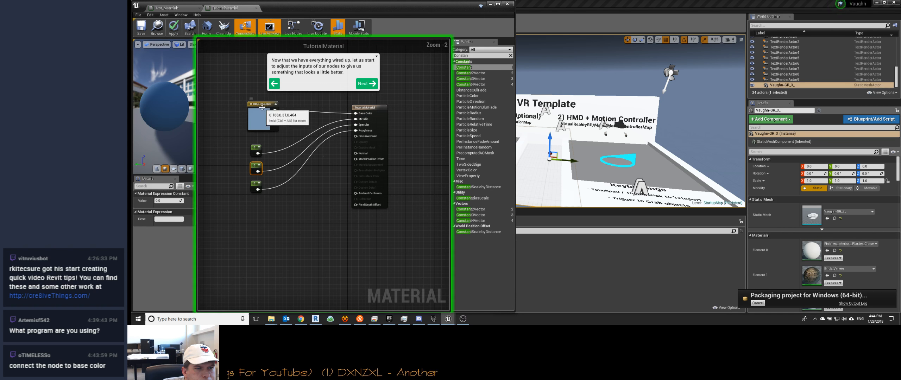
left_click_drag(361, 105, 339, 101)
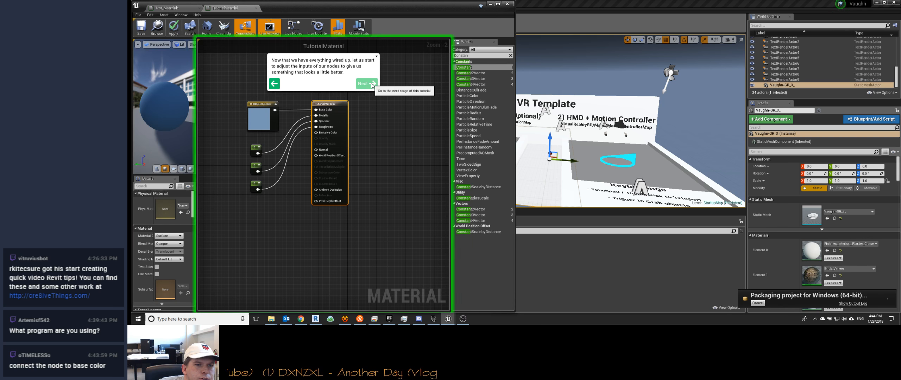
Step: Advance past the Metallic page to the tutorial page on Specular and Roughness values, and maximize the material editor window
left_click(373, 84)
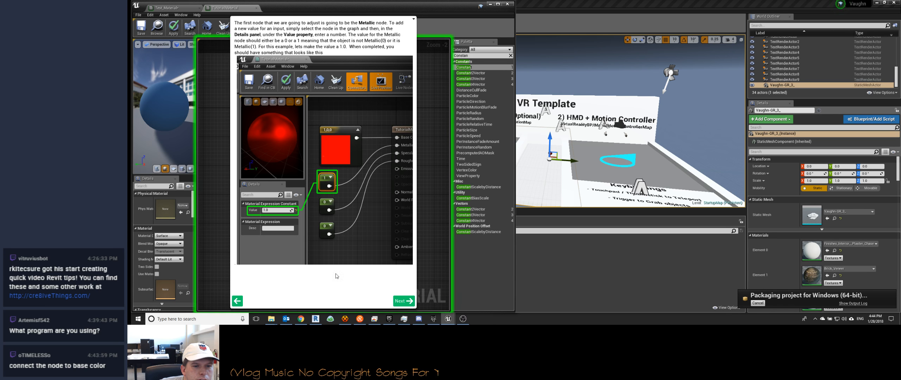
left_click(404, 302)
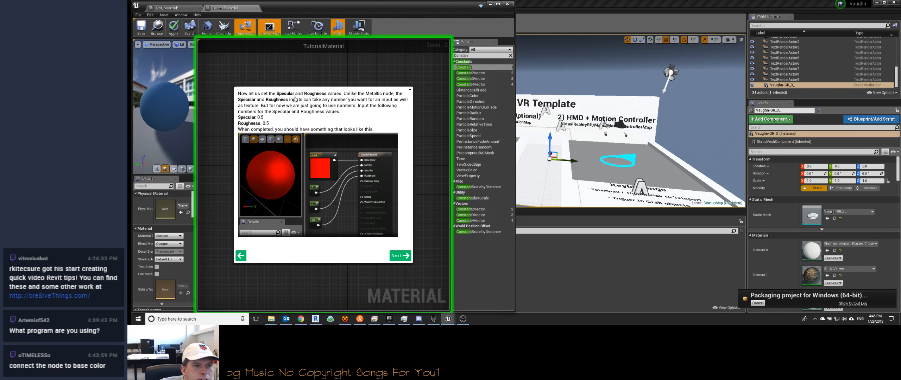
left_click(498, 3)
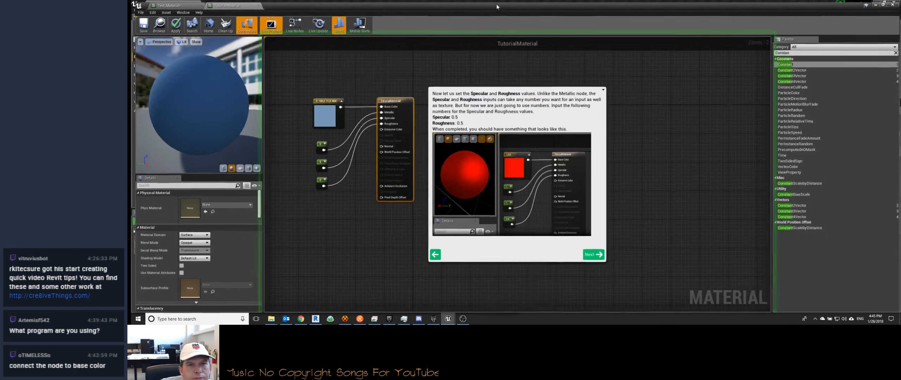
right_click_drag(378, 82, 356, 77)
left_click_drag(302, 144, 311, 143)
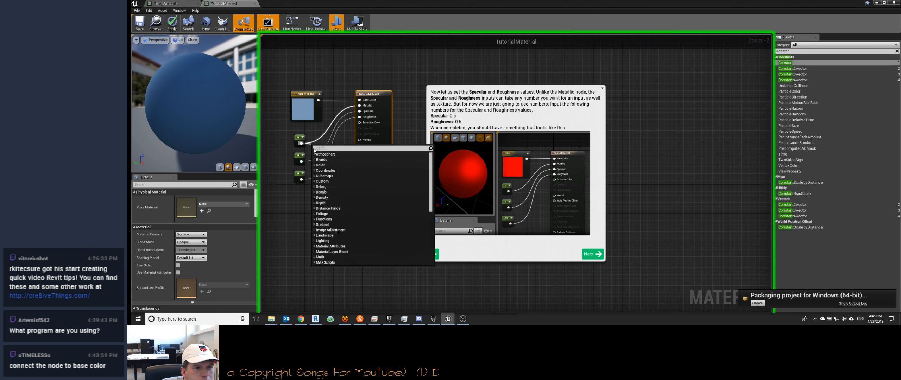
left_click(310, 135)
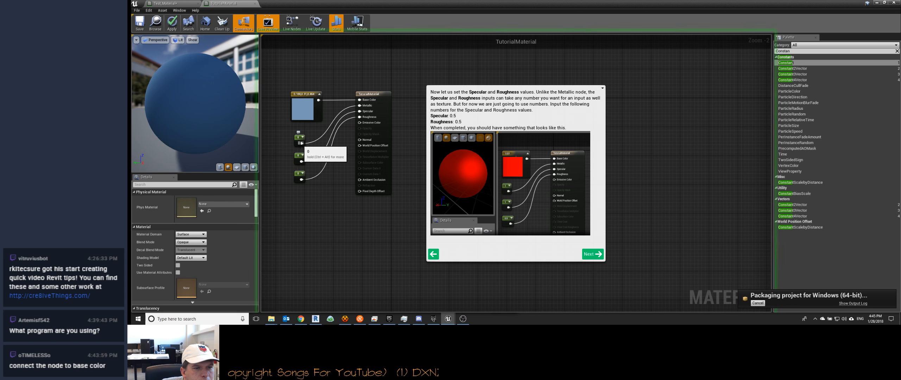
left_click_drag(301, 144, 314, 153)
left_click(314, 148)
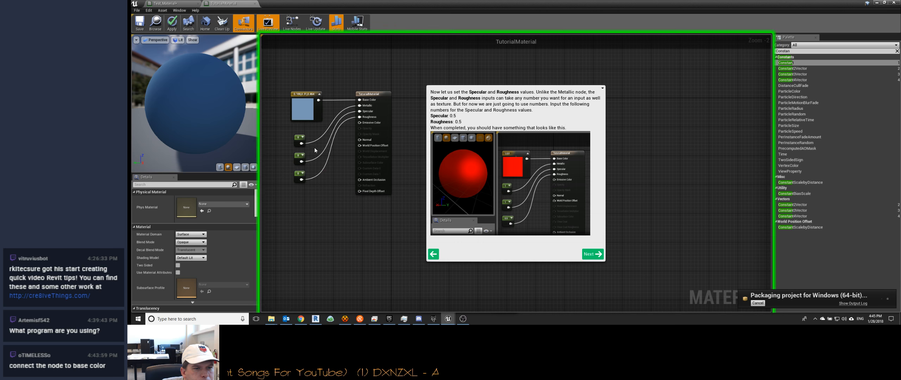
Step: Set the value of the Constant node wired to Metallic to 1
scroll(304, 144, "up", 2)
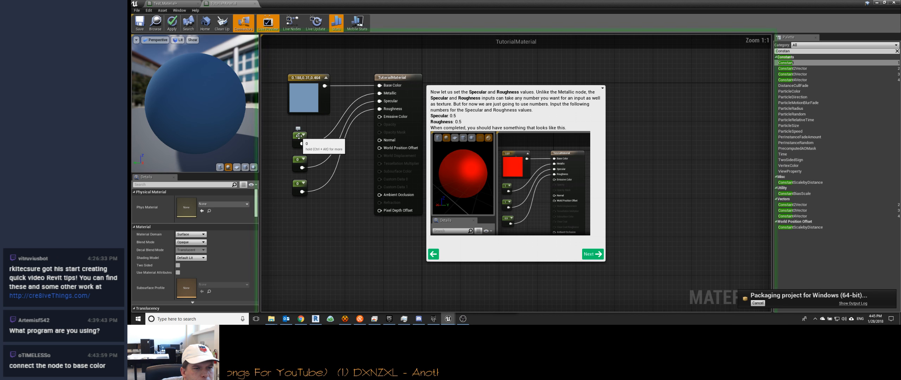
left_click(299, 137)
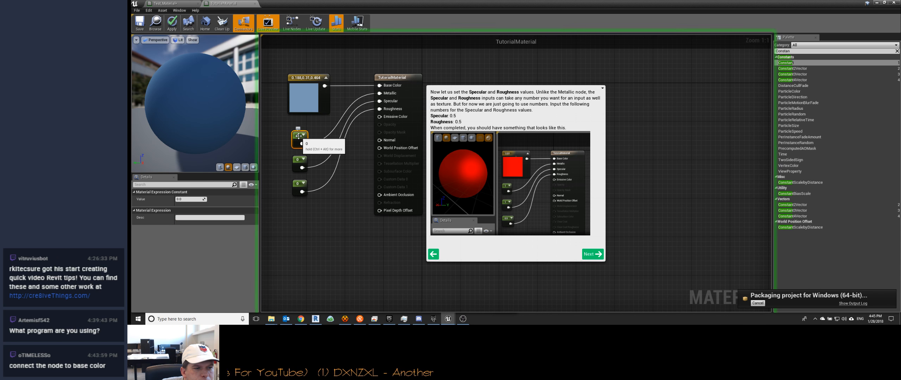
left_click_drag(186, 200, 205, 199)
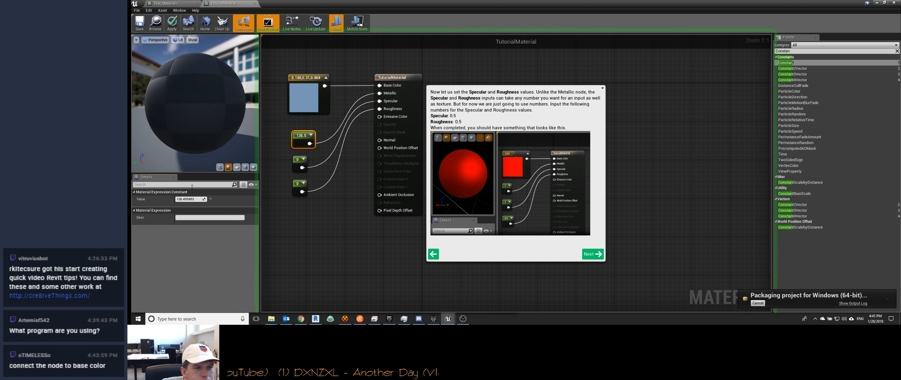
left_click(189, 200)
type("1")
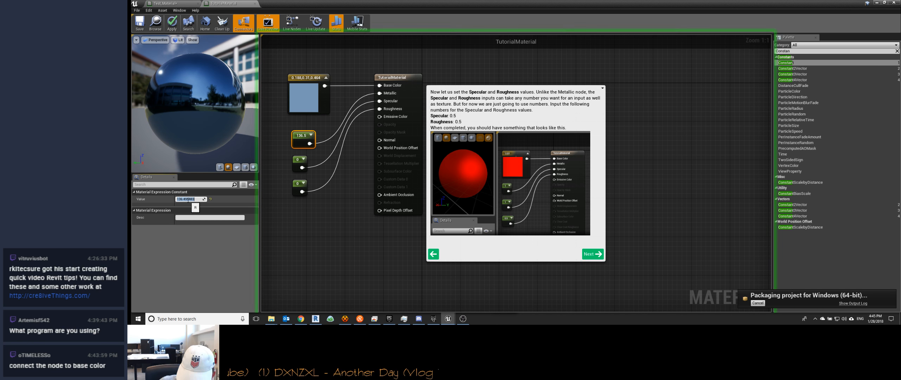
key("Return")
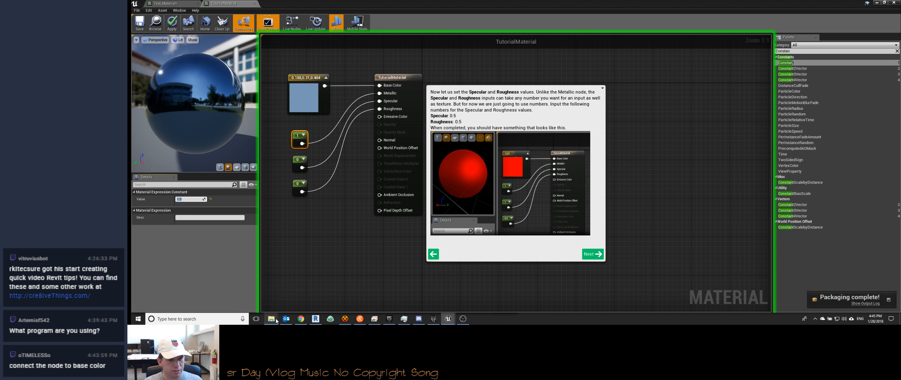
Step: Switch to File Explorer, run Vaughn.exe from the packaged build's Windows\WindowsNoEditor folder to test it, and quit it
mouse_move(276, 322)
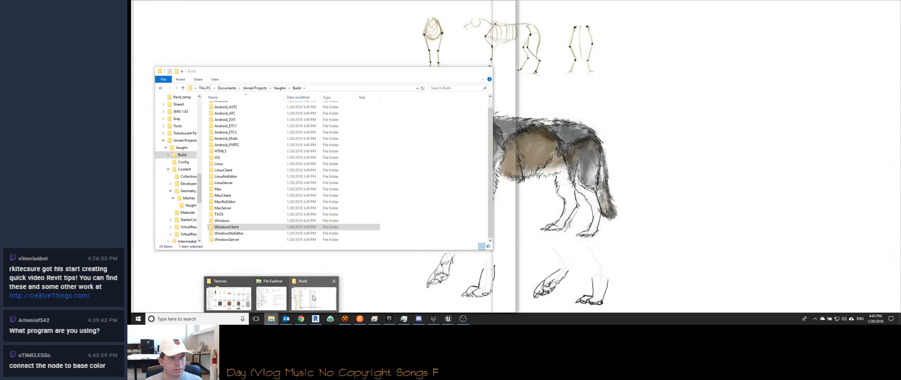
left_click(315, 297)
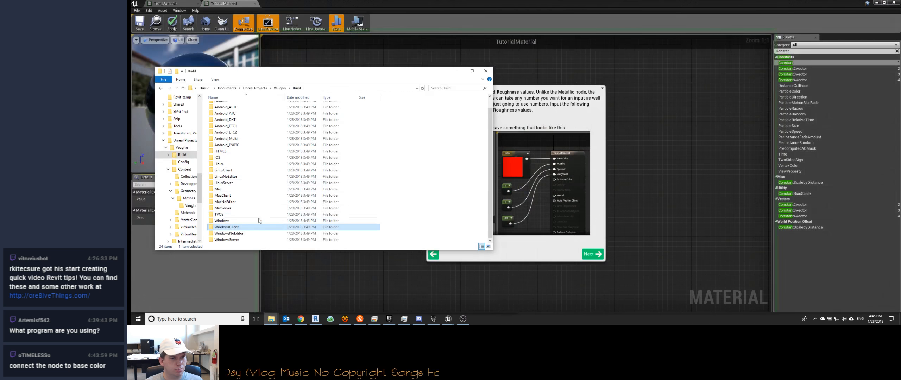
double_click(260, 221)
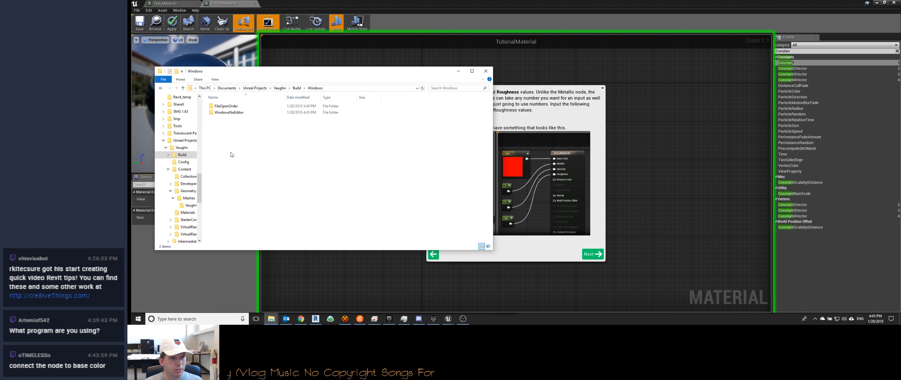
double_click(229, 113)
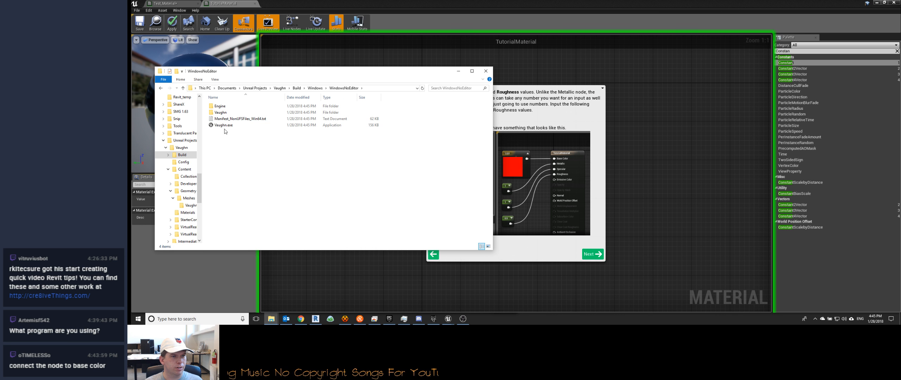
double_click(224, 125)
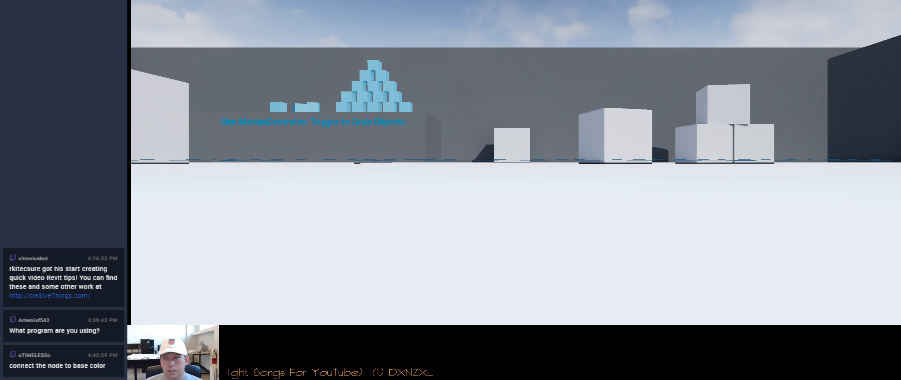
key("Escape")
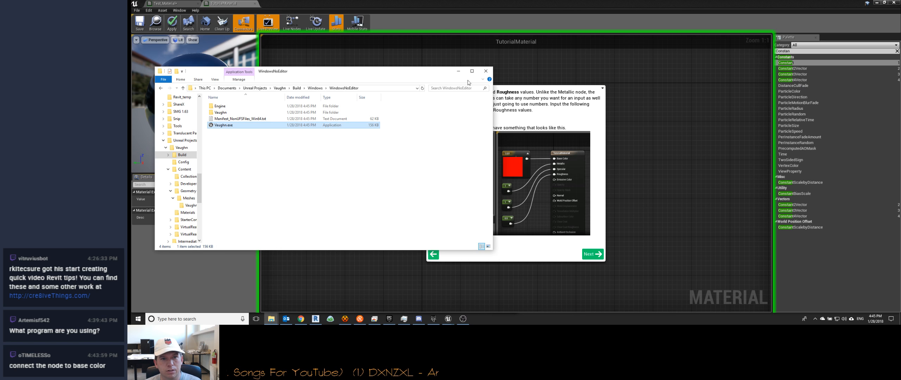
Step: Switch to Chrome Remote Desktop and end the remote session
left_click(375, 319)
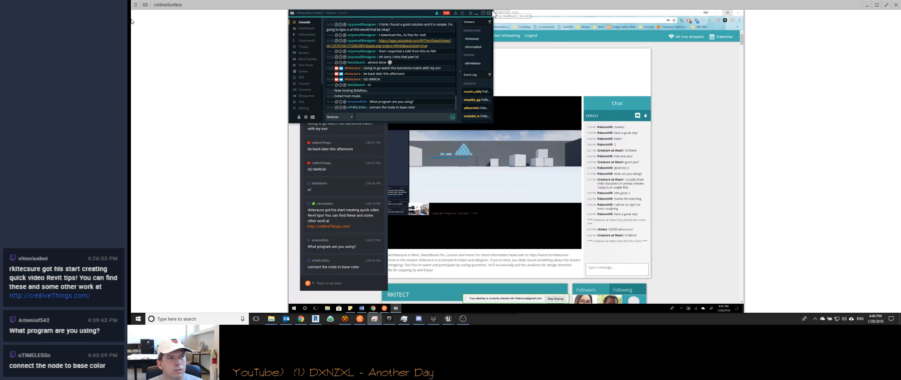
left_click(145, 5)
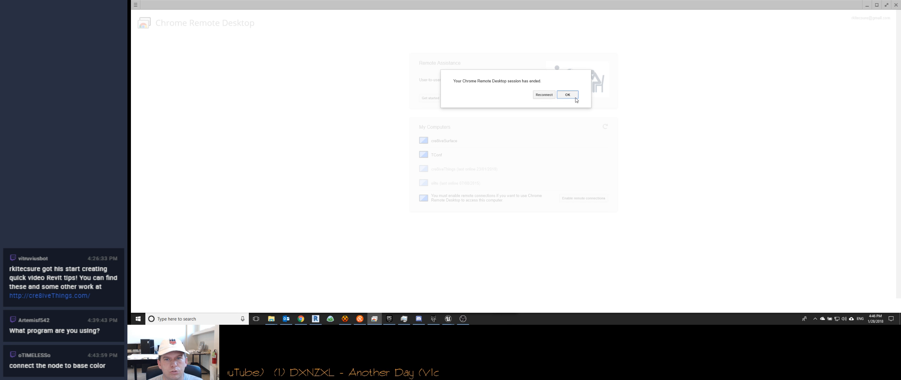
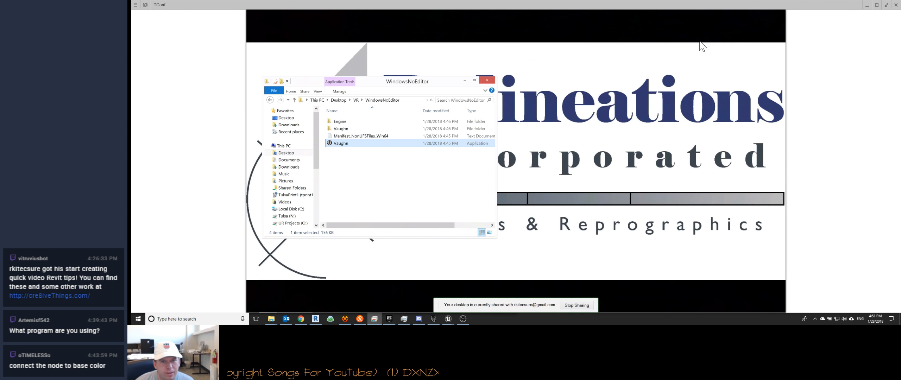
Step: Minimize the remote desktop and File Explorer windows to return to the TutorialMaterial graph
left_click(867, 5)
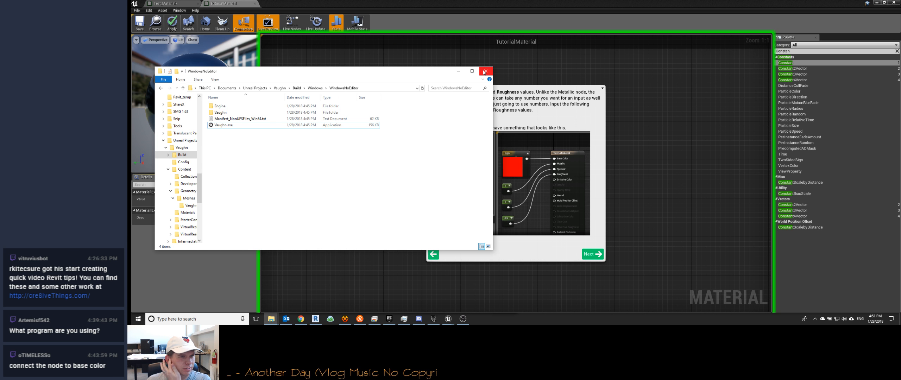
left_click(458, 72)
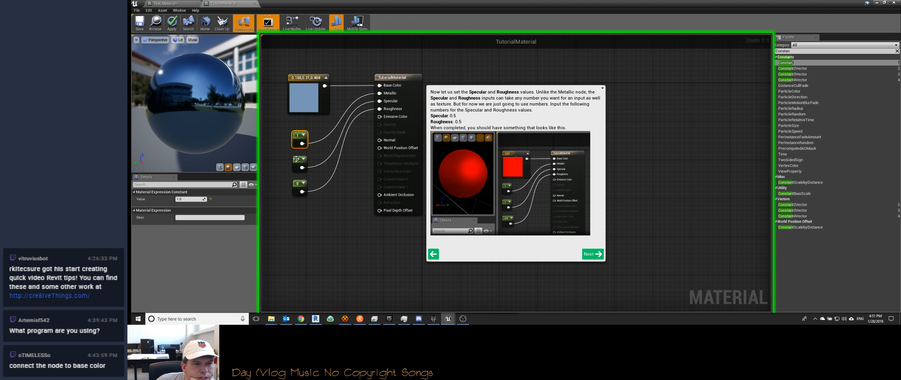
Step: Search the node palette for "slider" and clear the search
left_click(803, 51)
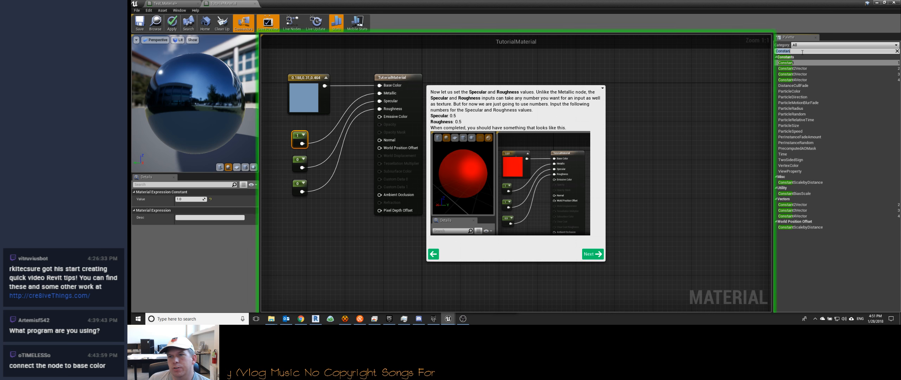
type("slider")
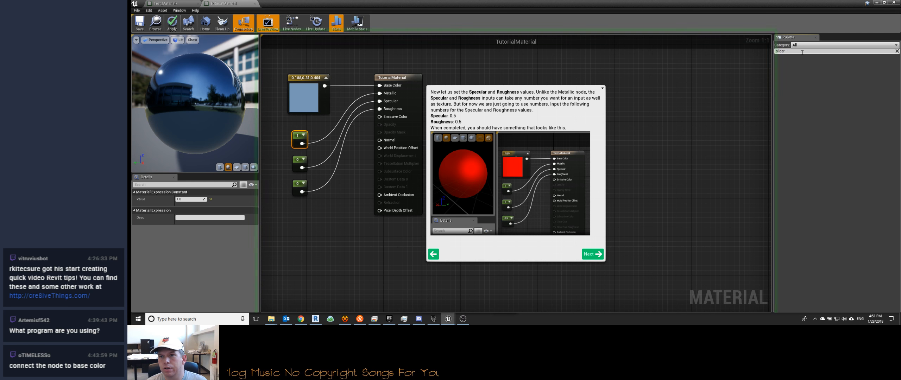
key("Escape")
Step: Set the Constant node wired to Specular to 1, closing the separate property window opened for it
left_click(300, 165)
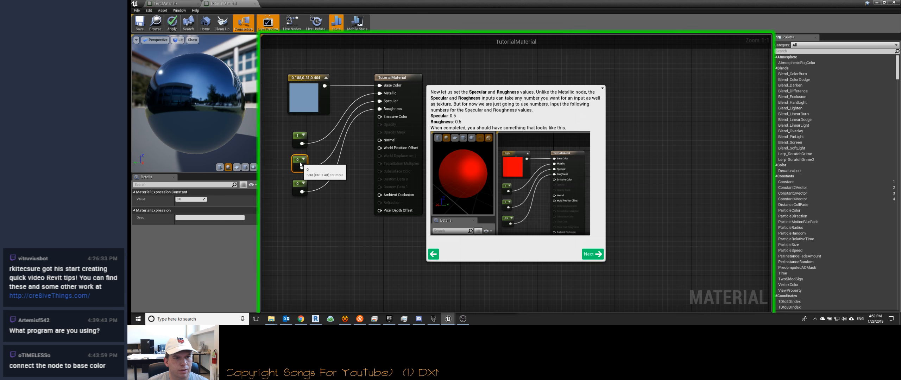
left_click(205, 198)
left_click(191, 204)
left_click(242, 187)
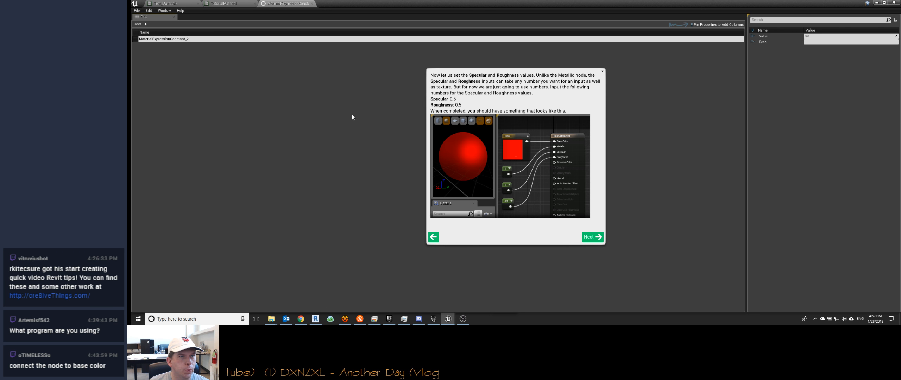
left_click(311, 4)
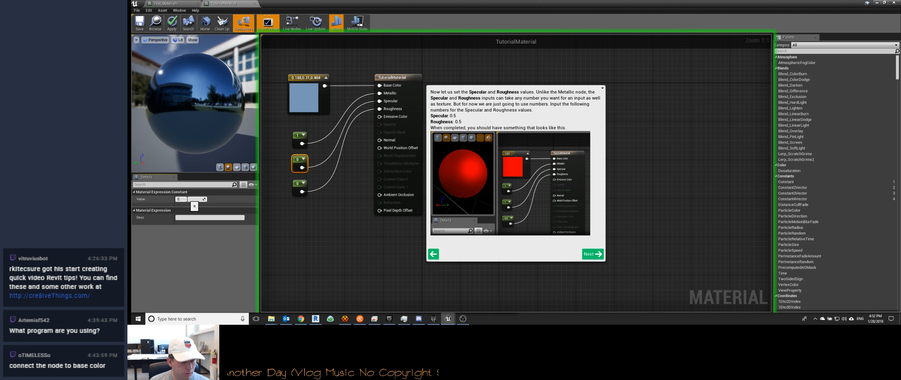
key("Return")
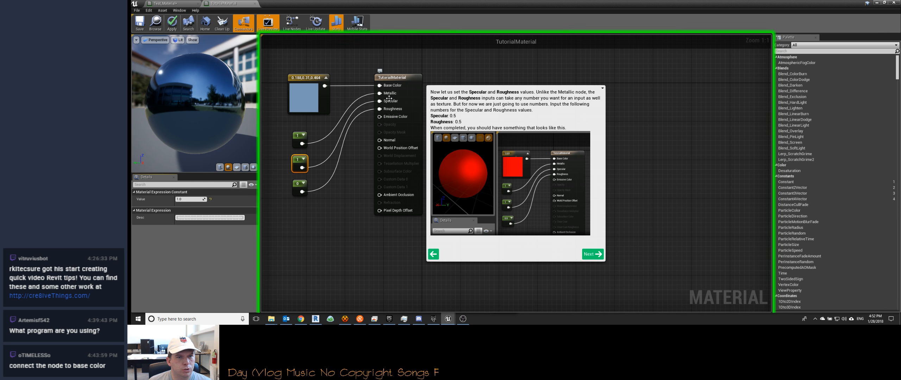
Step: Set the Constant node wired to Roughness to 1, and then to 0.5
left_click(300, 187)
left_click(191, 199)
type("1")
key("Return")
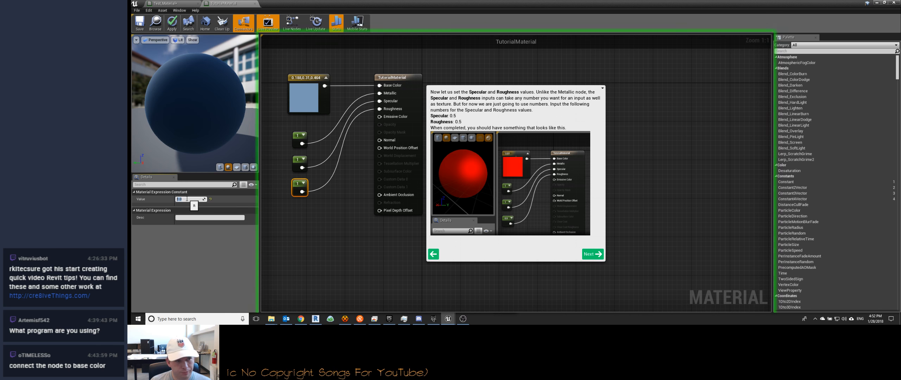
type("0.5")
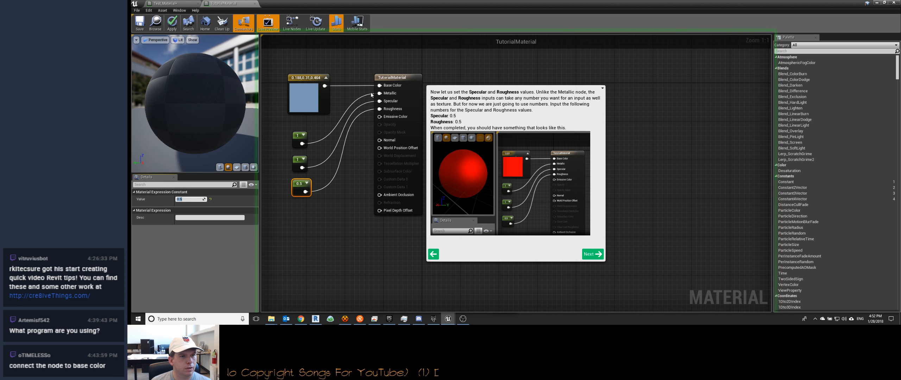
key("Return")
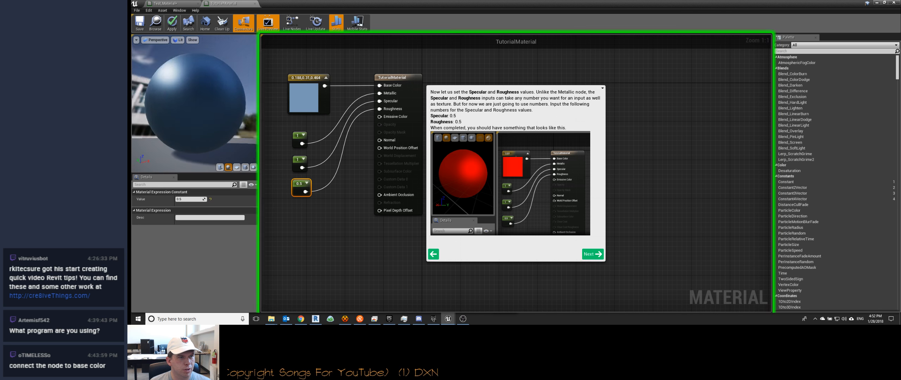
Step: Set the Constant node wired to Metallic to 0.5
left_click(300, 137)
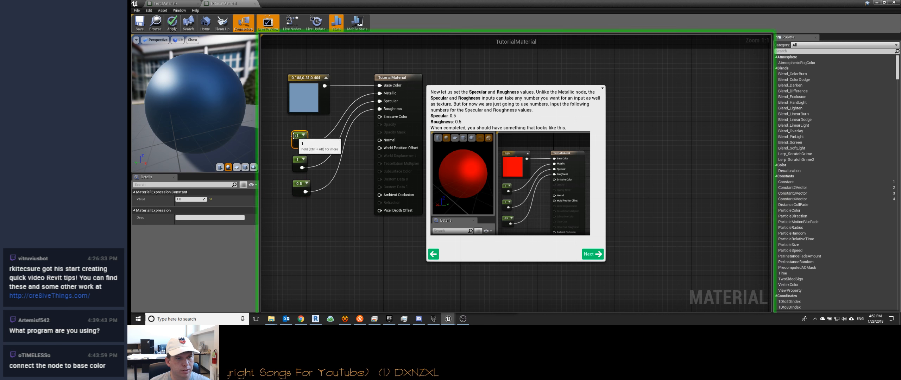
left_click(195, 199)
type("0.5")
key("Return")
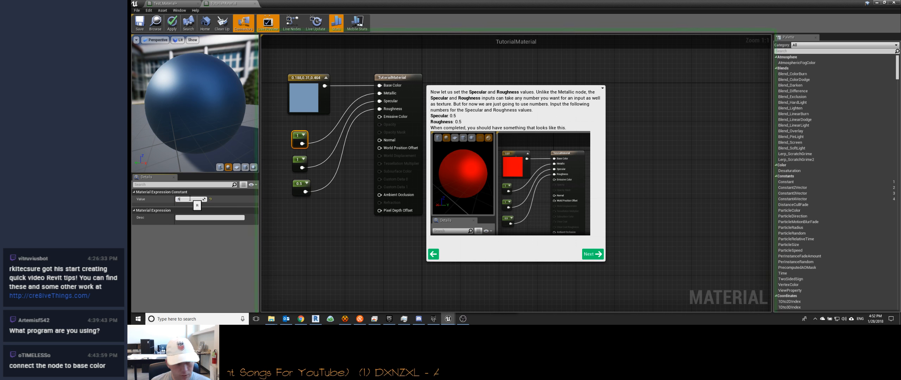
Step: Change the Roughness constant to 1 and then to 0, and inspect the preview sphere's reflections
left_click(301, 187)
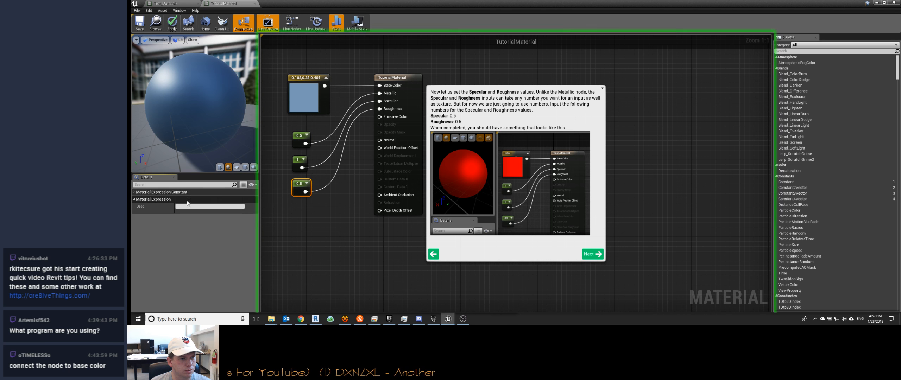
left_click(188, 200)
type("1")
key("Return")
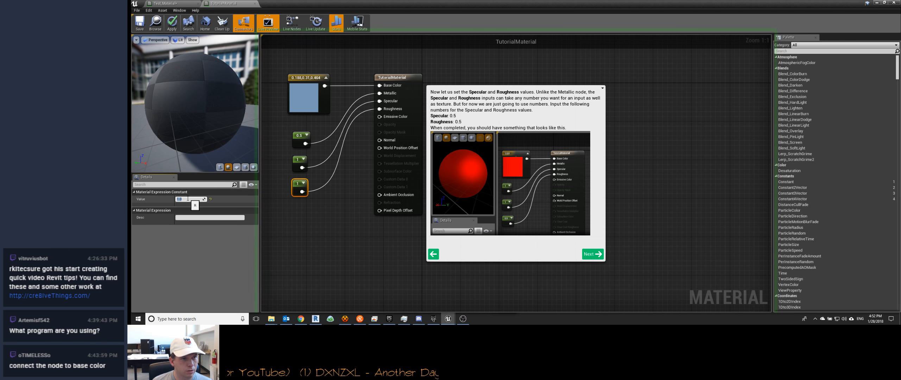
left_click(189, 198)
type("0")
key("Return")
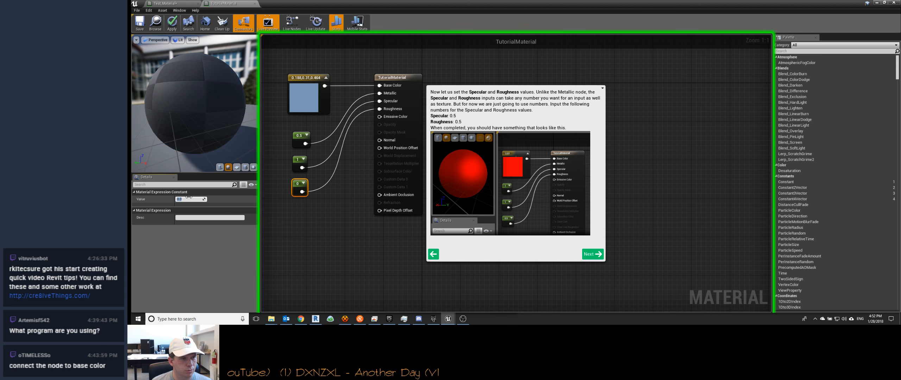
left_click_drag(177, 92, 194, 112)
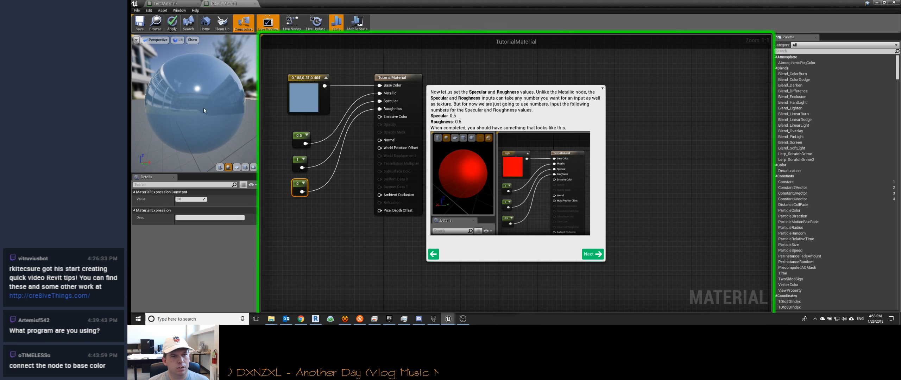
Step: Change the Specular constant to 0.1, and then scrub its value up to about 0.81
left_click(299, 159)
left_click(182, 200)
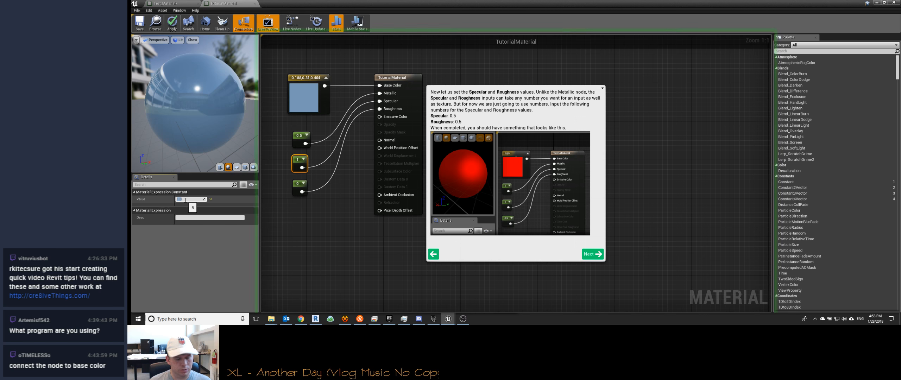
type("0.1")
key("Return")
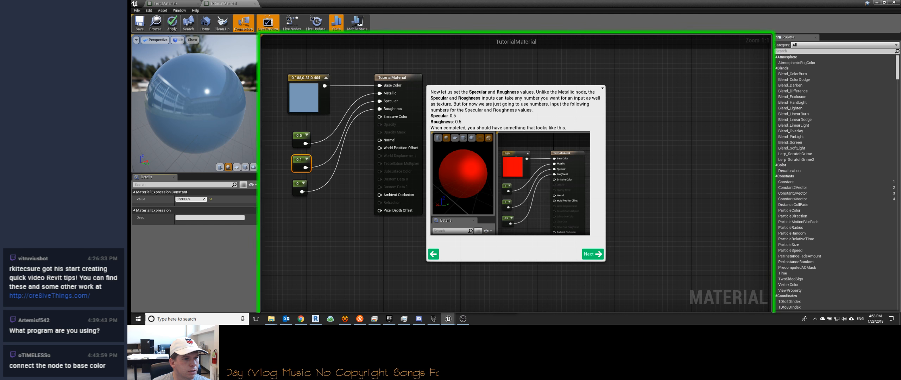
left_click_drag(182, 199, 182, 200)
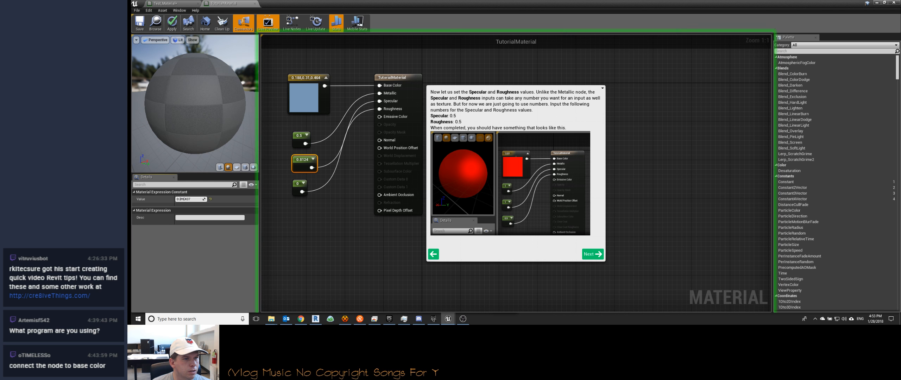
Step: Turn on real-time updating of the graph canvas and scrub the Specular constant to about 0.56
left_click(288, 28)
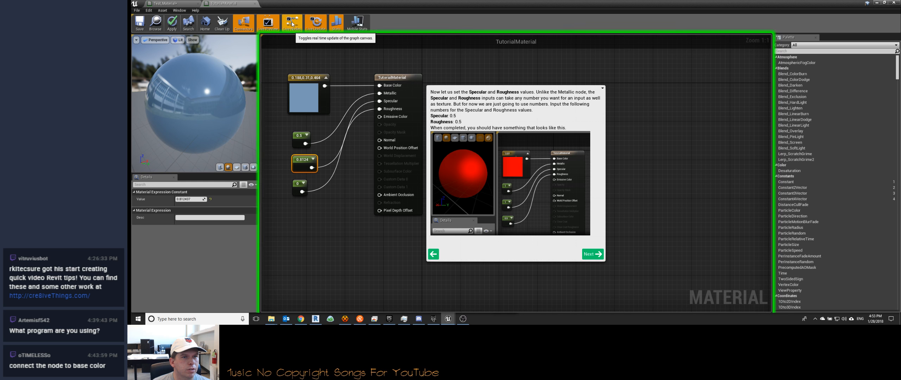
mouse_move(187, 200)
left_mouse_down()
mouse_move(195, 199)
mouse_move(179, 201)
left_mouse_up()
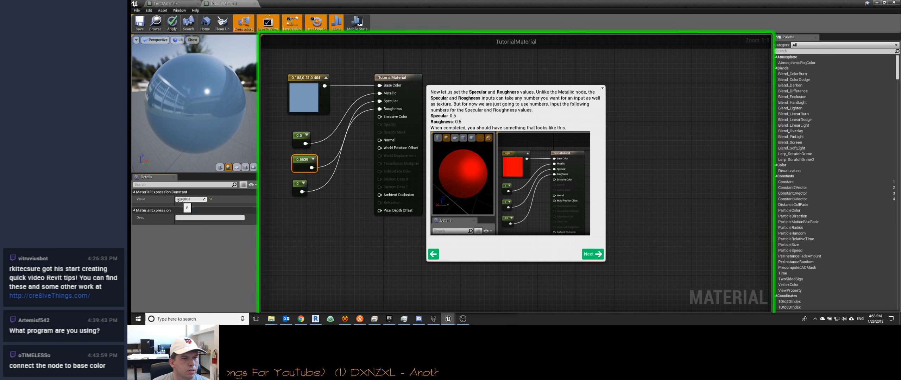
left_click(192, 40)
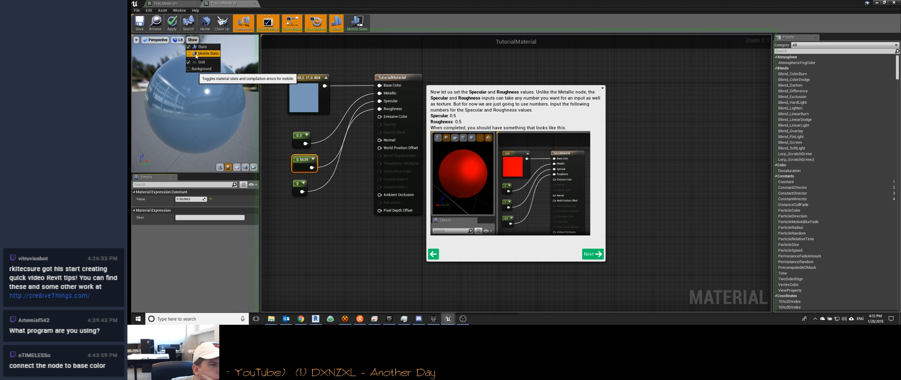
left_click(155, 40)
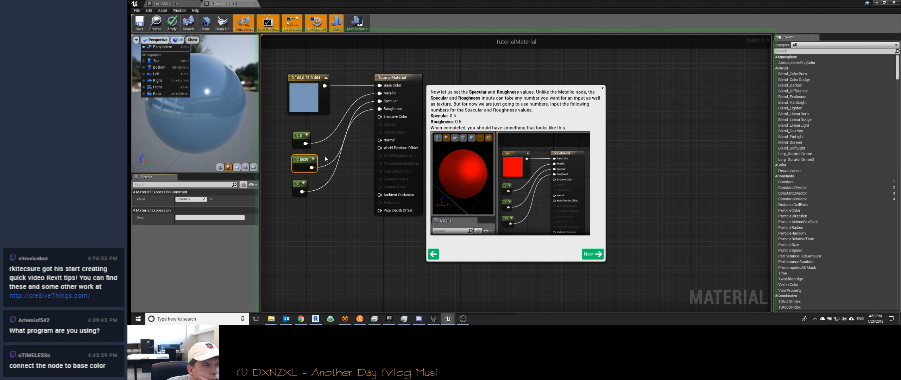
left_click(177, 41)
left_click(136, 39)
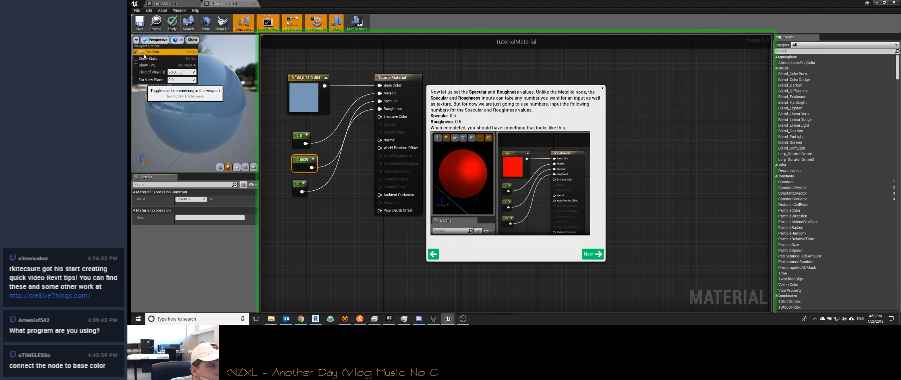
Step: Set the Specular constant to 1, and then to the tutorial's value of 0.5
left_click(184, 200)
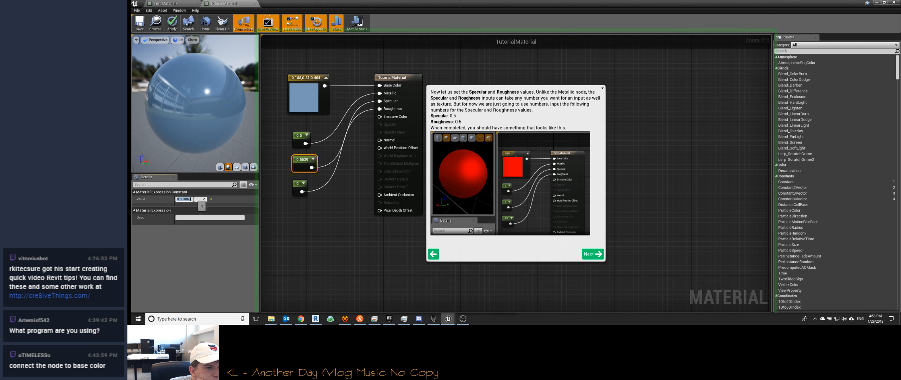
left_click(193, 199)
type("1")
key("Return")
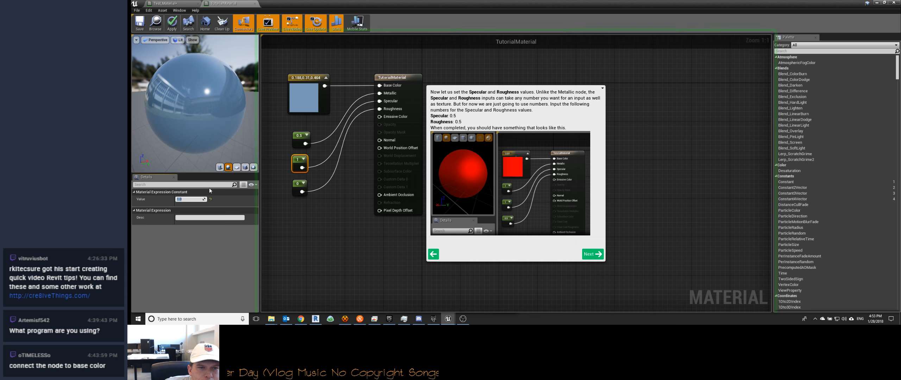
type(".5")
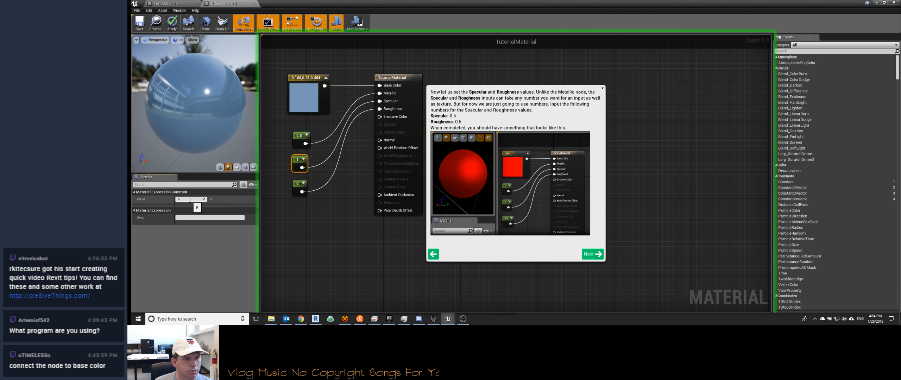
key("Return")
Step: Set the Roughness constant to the tutorial's value of 0.5
left_click(296, 184)
left_click(190, 200)
type(".5")
key("Return")
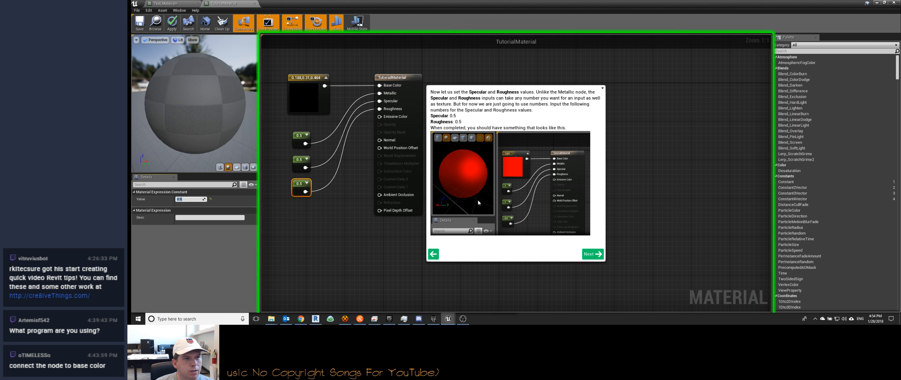
Step: Advance the tutorial to the Preview Viewport page and try moving the view around the preview sphere
left_click(589, 258)
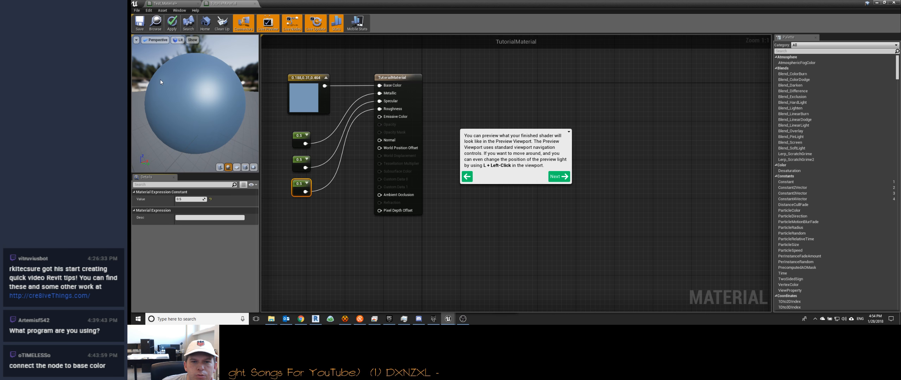
left_click_drag(160, 82, 197, 84)
middle_click_drag(195, 102, 220, 100)
mouse_move(197, 101)
left_mouse_down()
mouse_move(250, 101)
mouse_move(198, 94)
mouse_move(240, 86)
mouse_move(202, 99)
left_mouse_up()
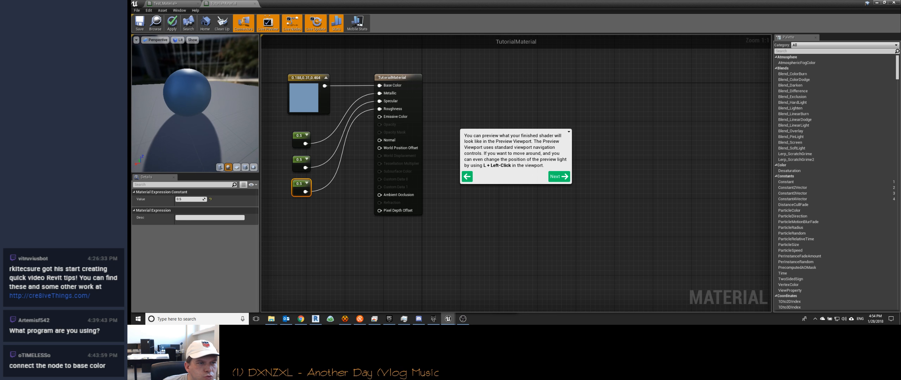
Step: Advance to the tutorial page on preview shapes, enlarge the preview viewport slightly, and switch the preview mesh to a plane and then a cube
left_click(565, 176)
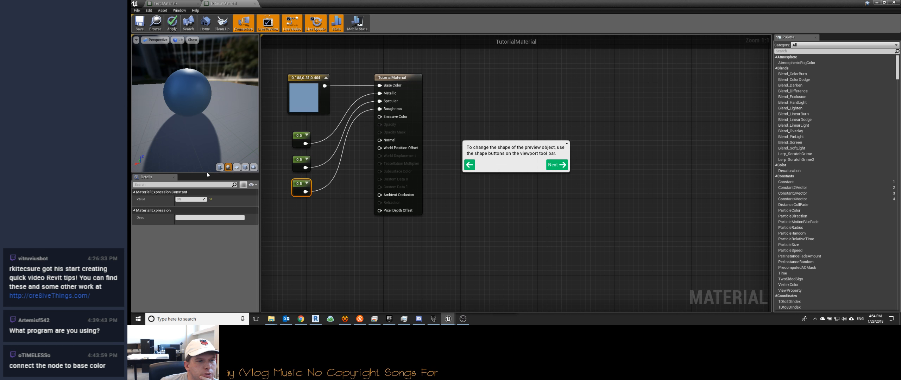
left_click_drag(199, 174, 197, 179)
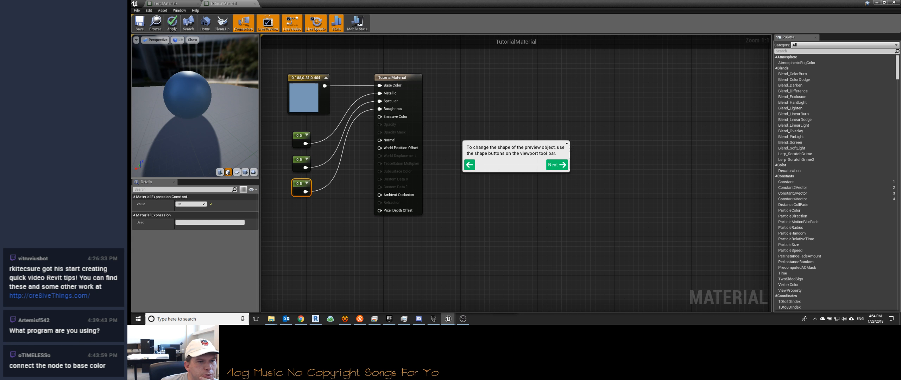
left_click(237, 172)
mouse_move(209, 133)
left_mouse_down()
mouse_move(208, 109)
mouse_move(192, 112)
mouse_move(190, 133)
mouse_move(200, 138)
left_mouse_up()
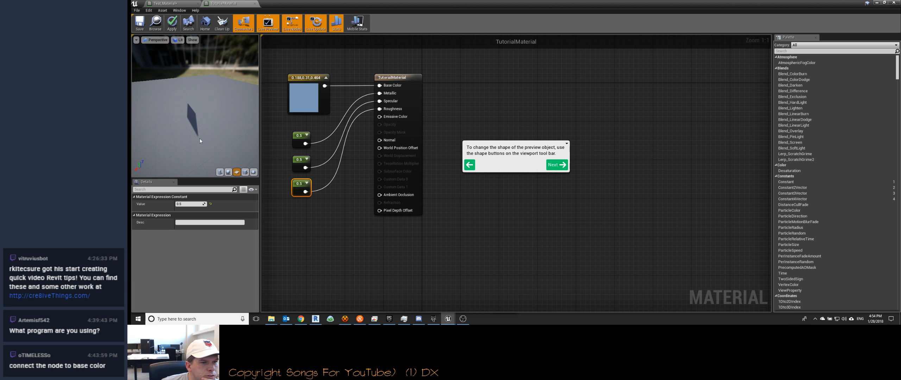
left_click(245, 172)
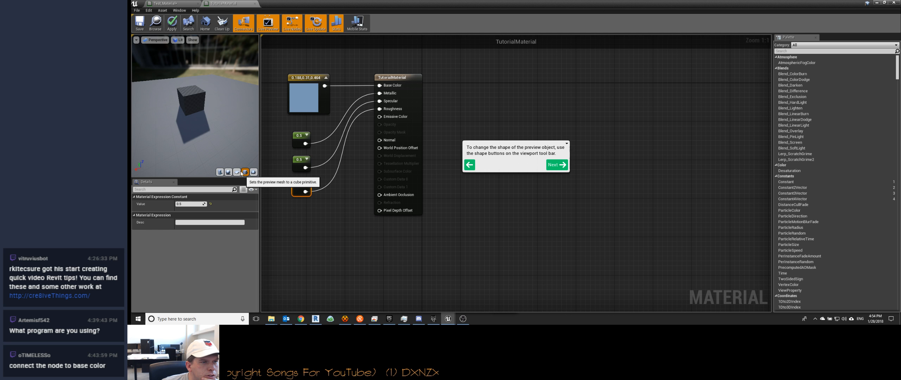
Step: Move the preview view closer to the cube and try to preview the material on a mesh from the content browser
left_click_drag(190, 118, 176, 106)
scroll(175, 106, "up", 3)
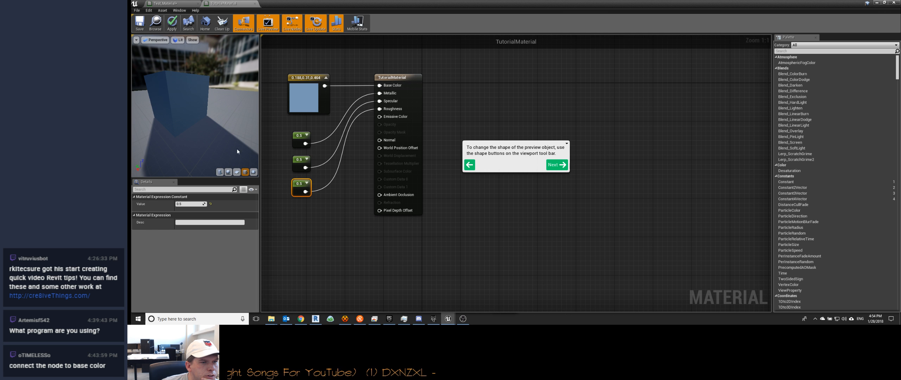
left_click(254, 173)
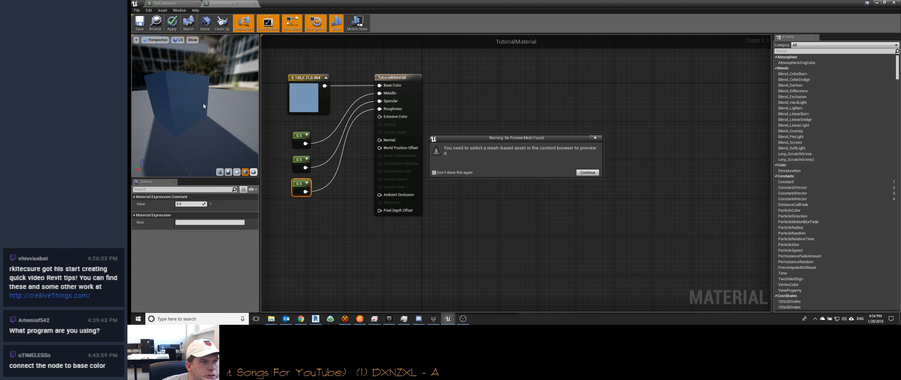
left_click(587, 173)
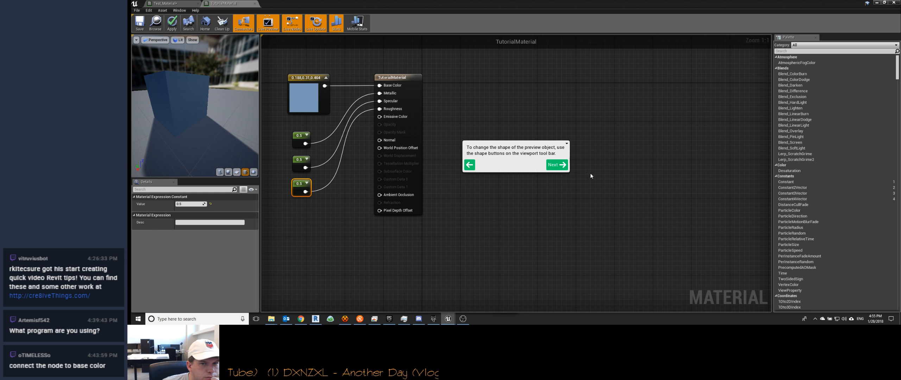
Step: Switch the preview mesh to a cylinder and advance the tutorial through the shape pages to the one about the teapot icon
left_click(220, 172)
left_click(557, 164)
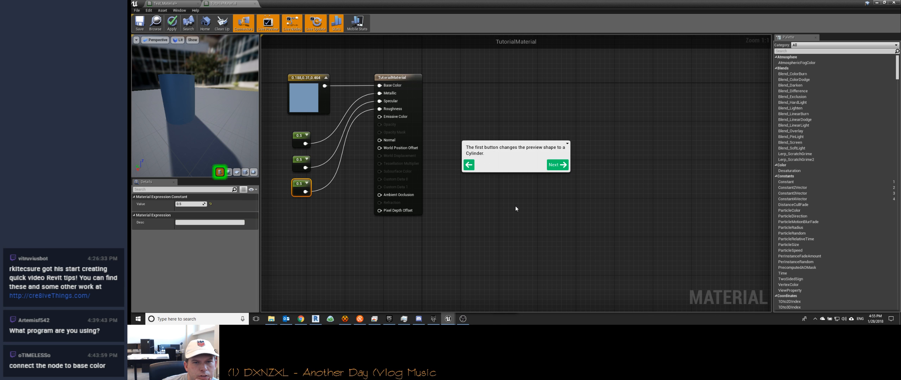
left_click(557, 164)
left_click(557, 165)
left_click(557, 164)
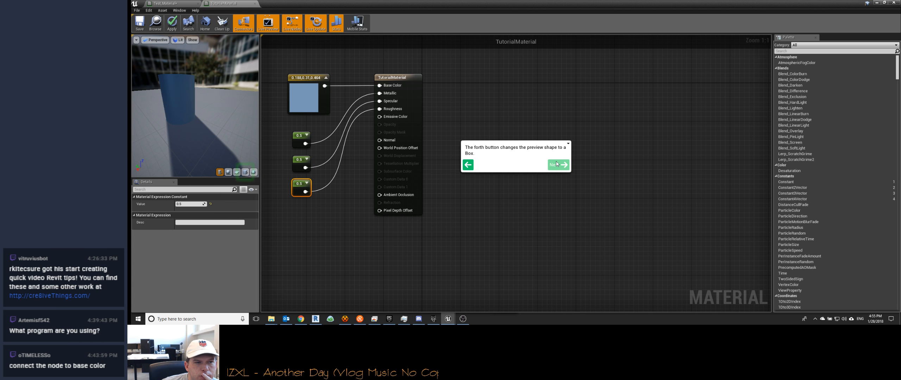
left_click(557, 164)
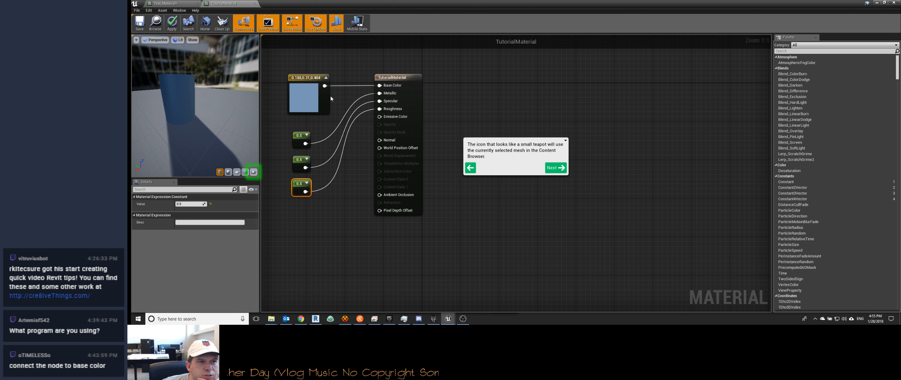
Step: Reduce the Material Editor to a smaller window over the level editor, and try to preview the material on the house mesh
left_click_drag(870, 5, 719, 86)
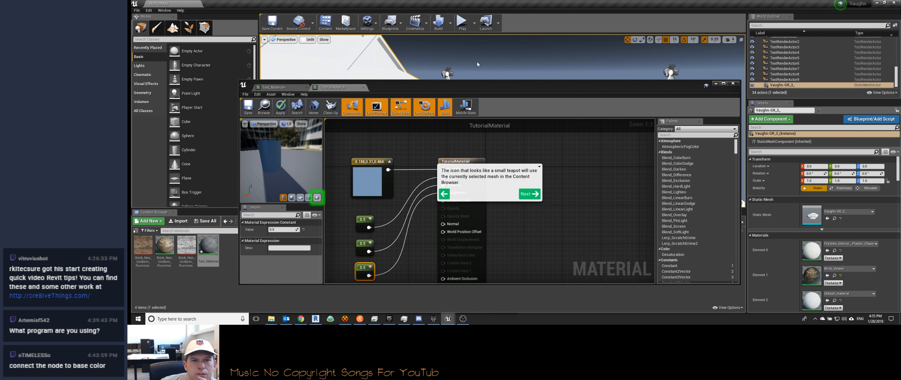
scroll(477, 62, "down", 6)
scroll(452, 64, "down", 8)
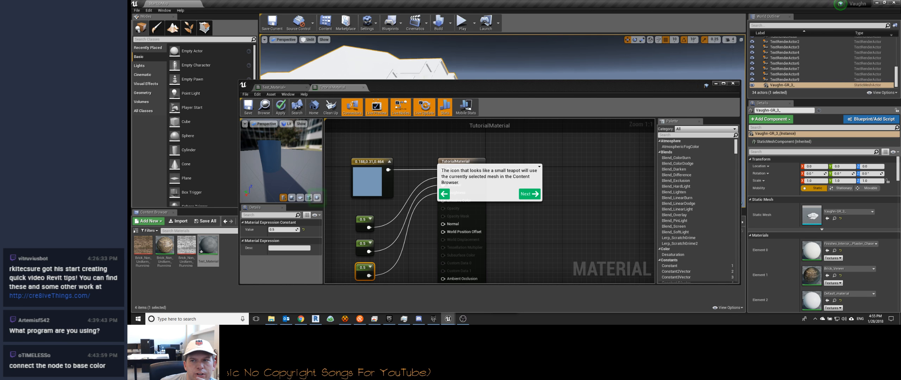
middle_click_drag(413, 57, 410, 69)
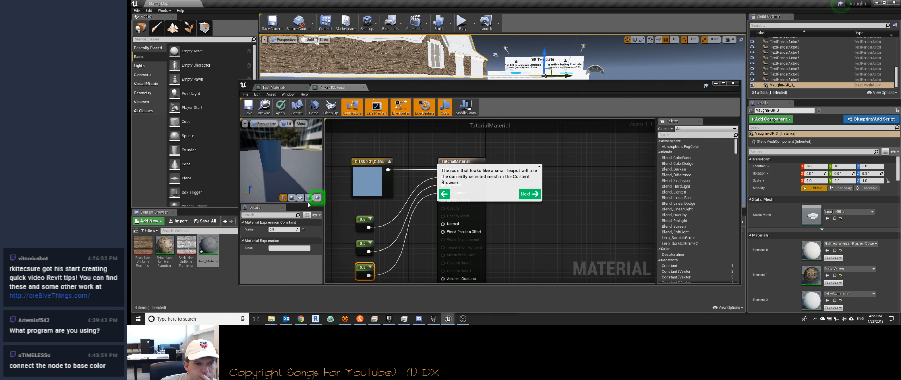
left_click(317, 198)
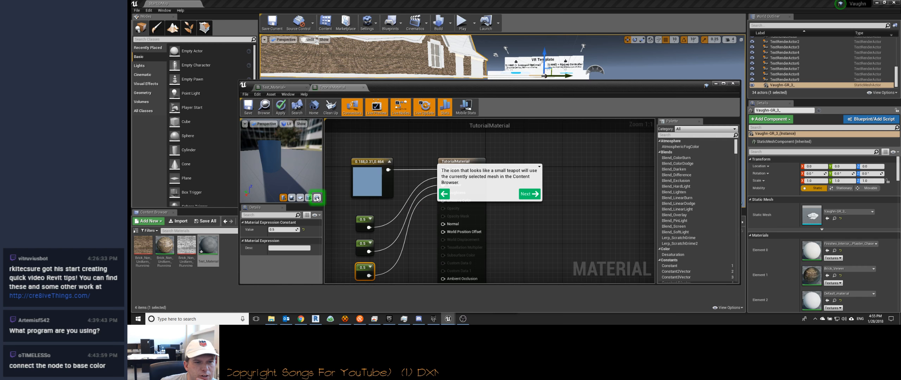
left_click(583, 173)
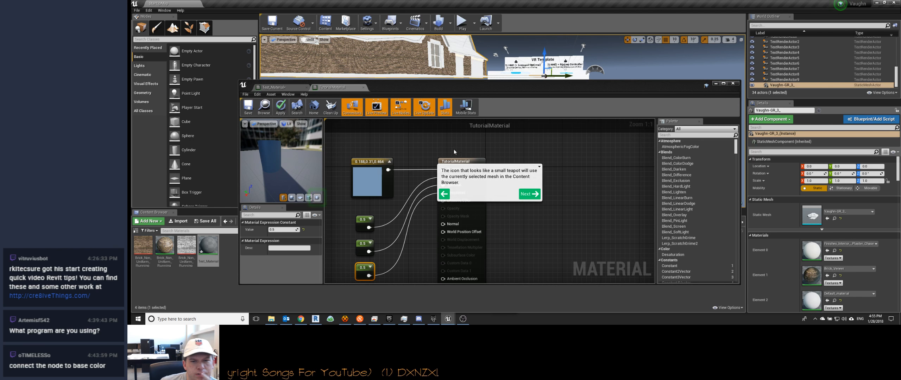
Step: Advance the tutorial past the Grid, Real-Time mode and Apply pages to the page introducing Material Instances
left_click(532, 189)
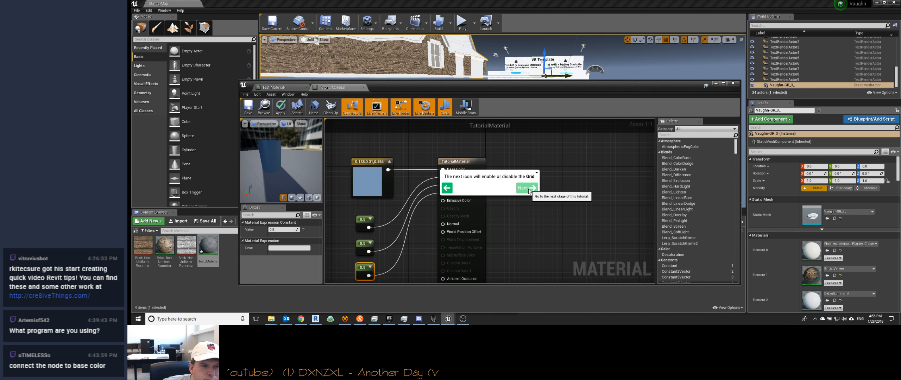
left_click(528, 188)
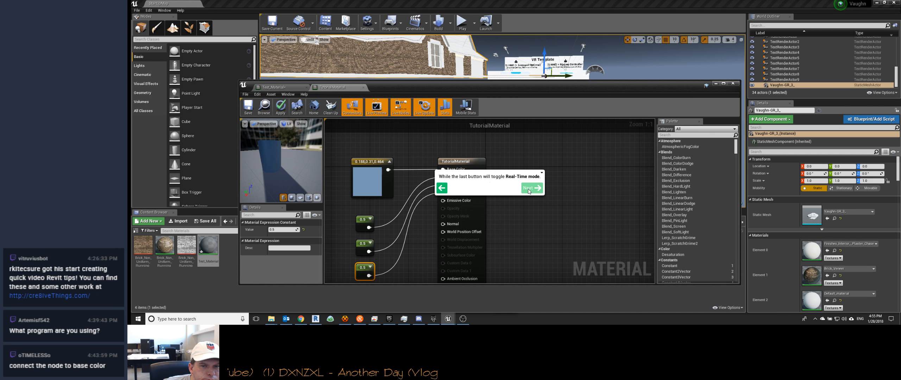
left_click(529, 188)
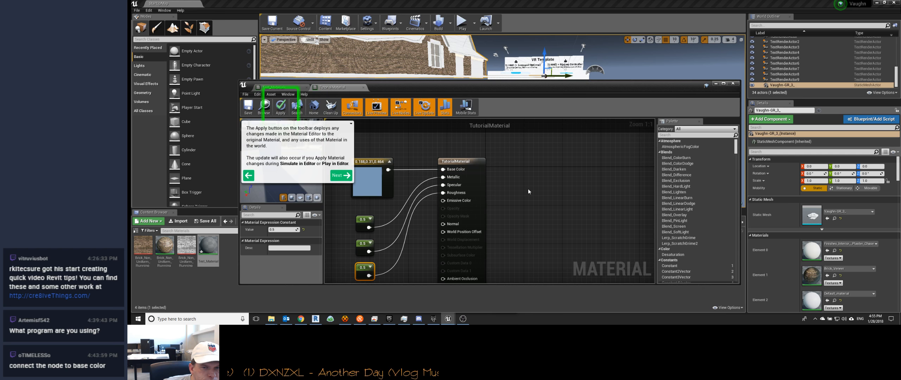
left_click(339, 172)
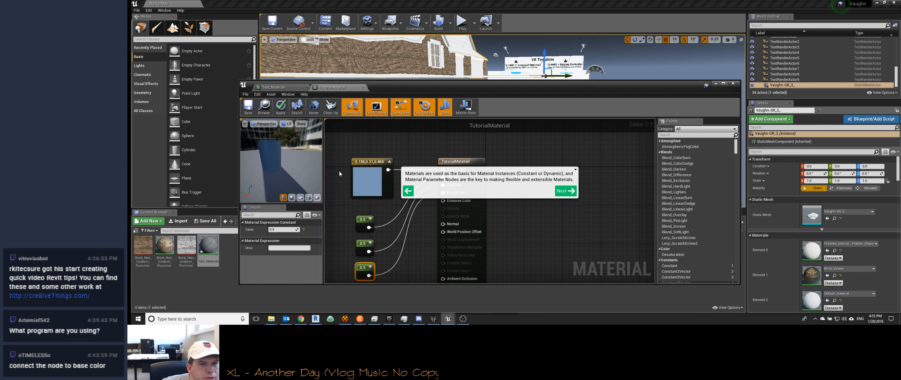
Step: Read through the tutorial pages on parameter nodes to the final page, return to the tutorials home and close it
left_click(563, 191)
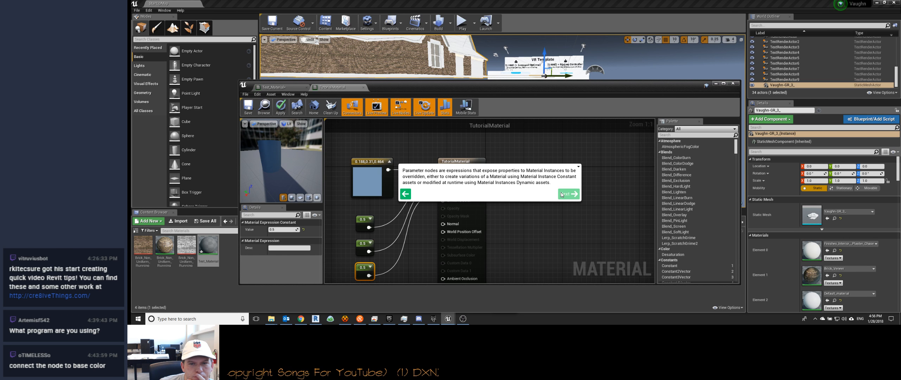
left_click(564, 194)
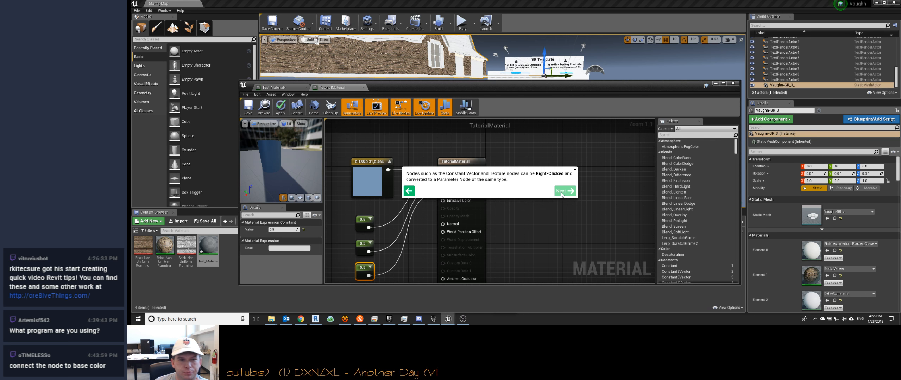
left_click(563, 193)
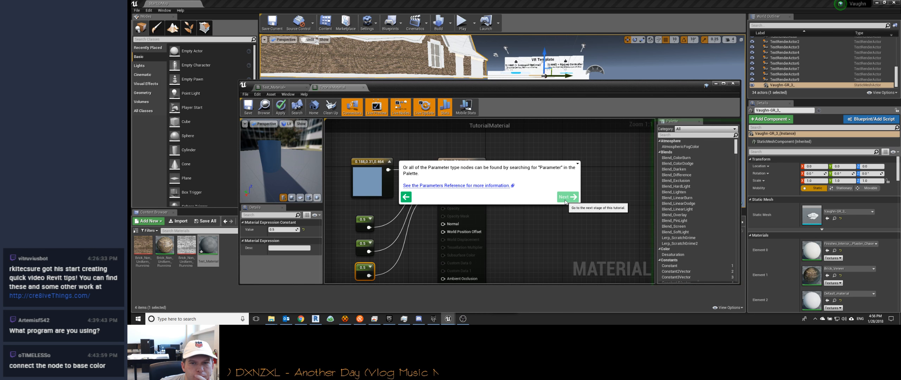
left_click(565, 198)
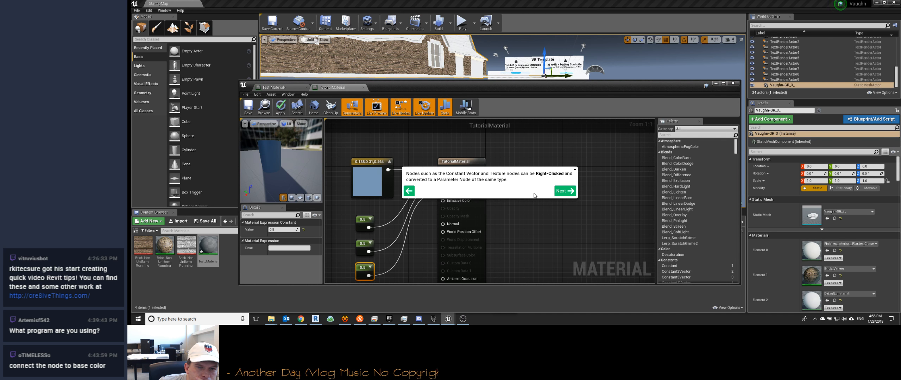
left_click(565, 191)
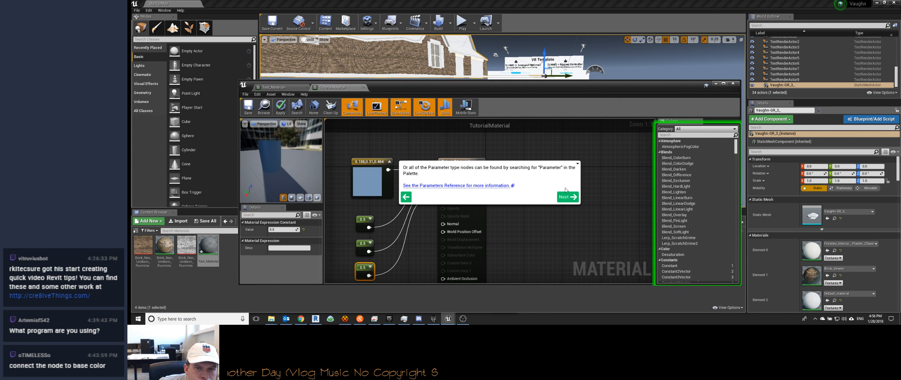
left_click(567, 197)
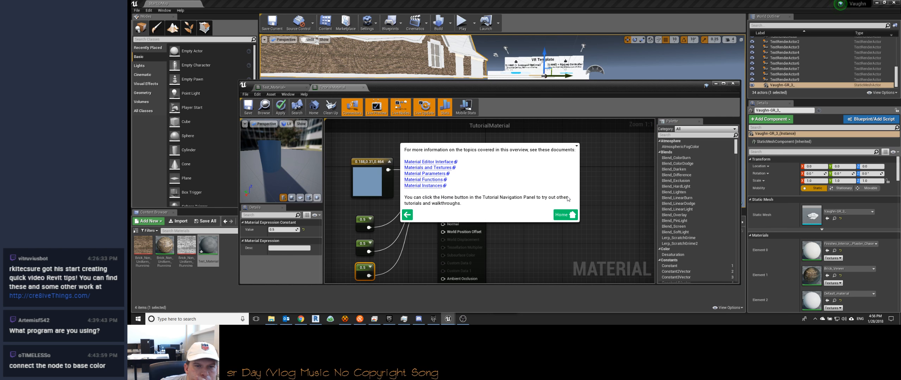
left_click(565, 215)
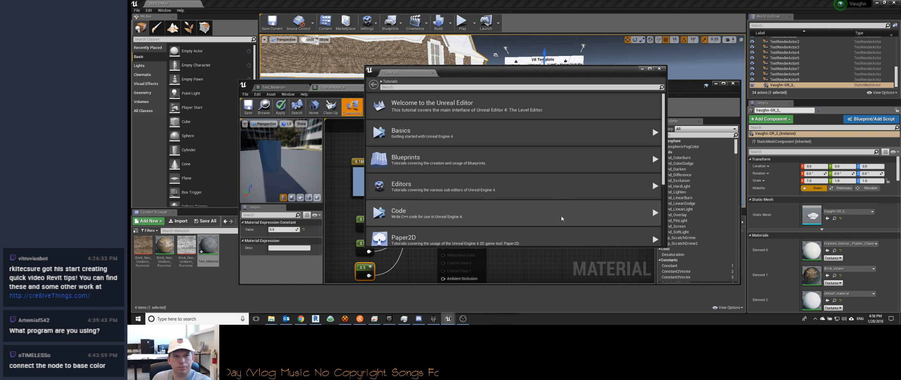
left_click(659, 69)
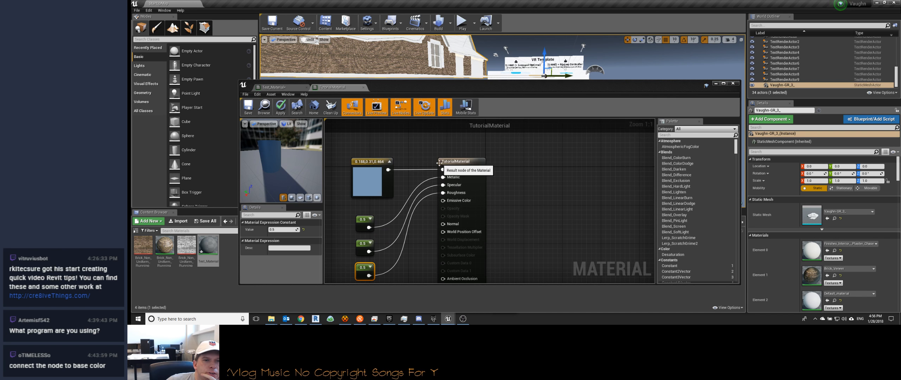
Step: Examine the TutorialMaterial node graph, its material properties and the display options for the details
scroll(444, 211, "down", 6)
scroll(433, 203, "up", 3)
left_click(393, 171)
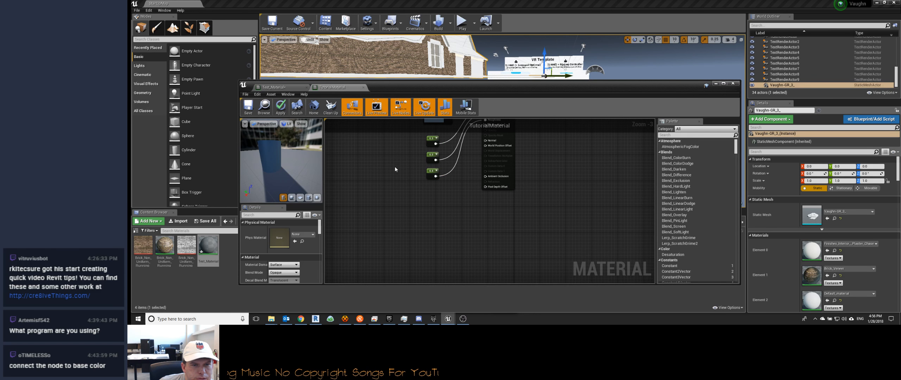
scroll(348, 263, "down", 1)
right_click_drag(381, 212, 381, 247)
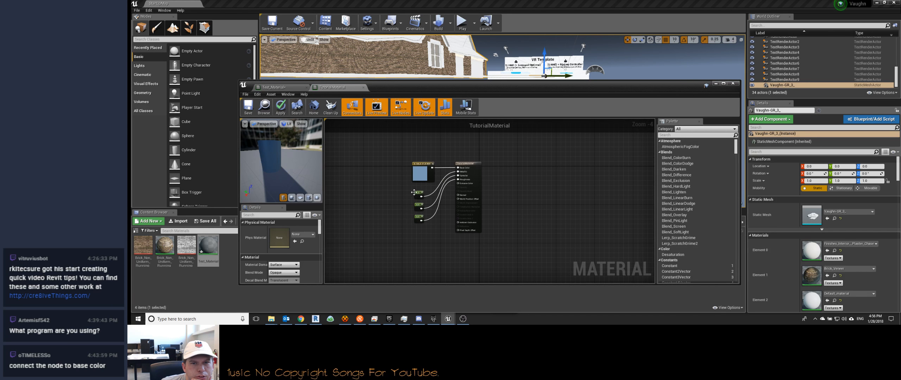
scroll(413, 192, "up", 3)
scroll(414, 194, "up", 1)
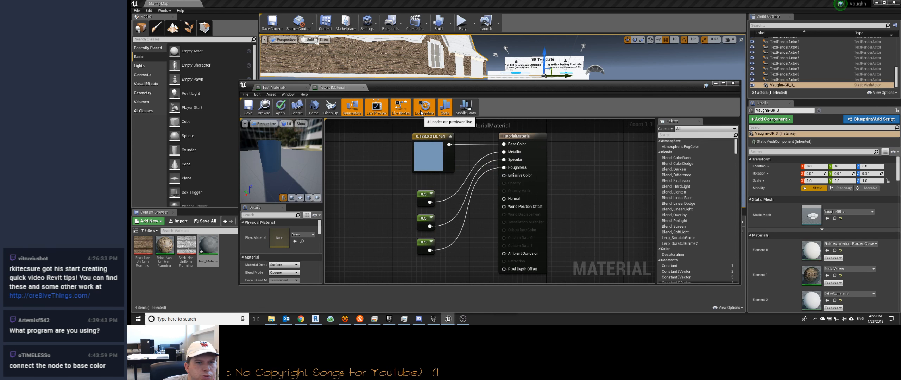
left_click(316, 216)
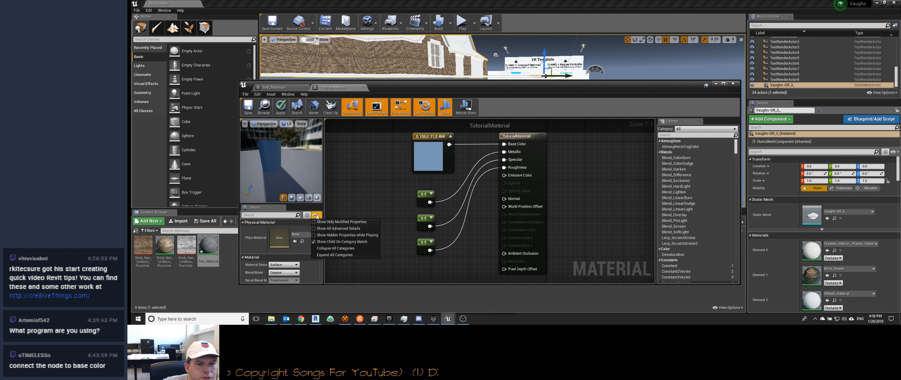
left_click(317, 216)
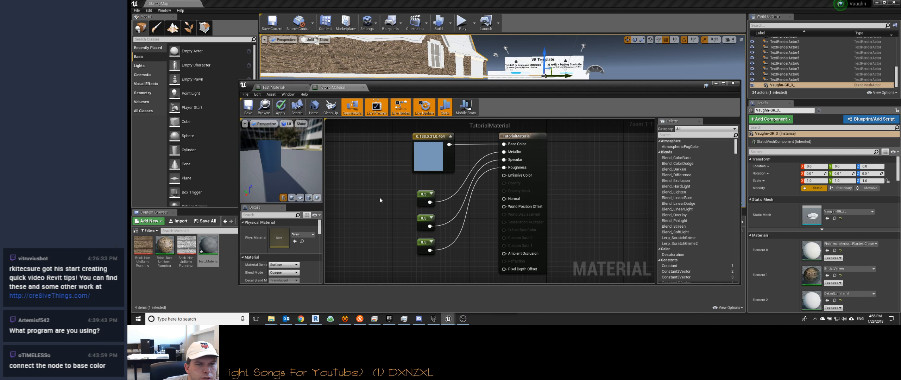
Step: Try toggling the display of unused connectors on the material nodes off and on
left_click(352, 108)
left_click(353, 108)
left_click(353, 109)
left_click(354, 108)
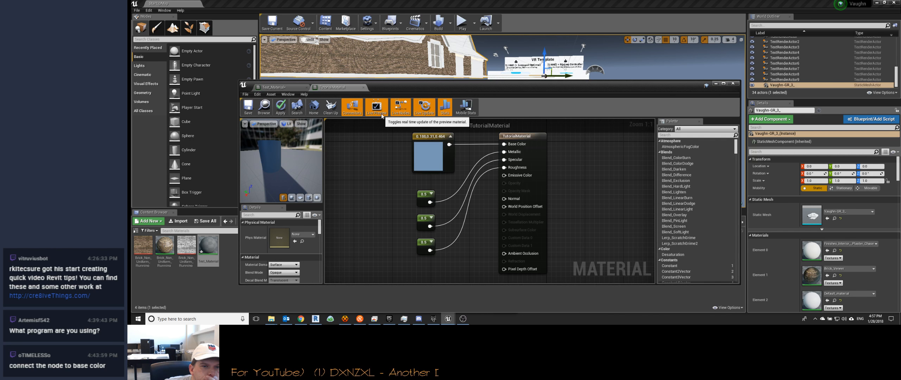
Step: Enable realtime preview on the constant node feeding Metallic and check the cylinder in the preview
left_click(425, 194)
left_click_drag(425, 195, 424, 194)
right_click(425, 191)
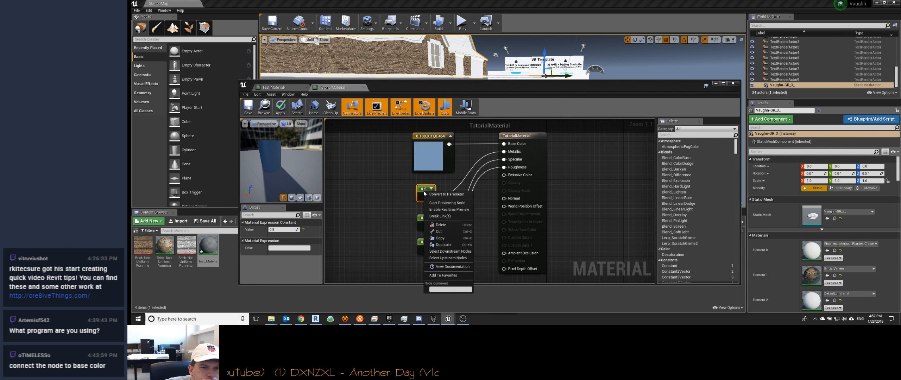
left_click(446, 210)
mouse_move(280, 162)
left_mouse_down()
mouse_move(266, 153)
mouse_move(280, 162)
left_mouse_up()
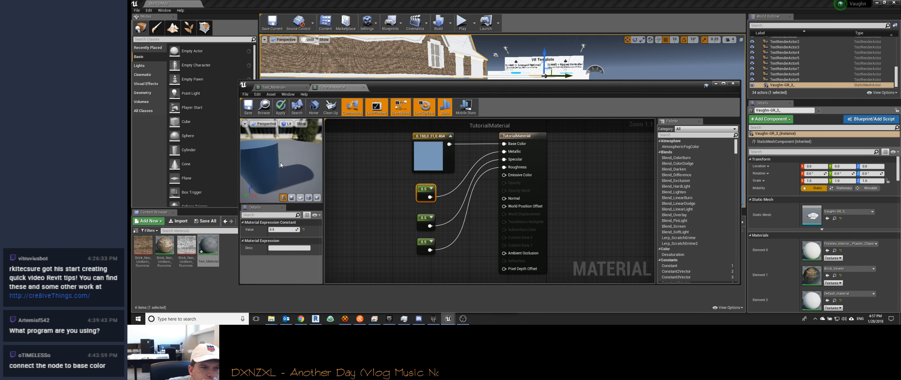
Step: Close TutorialMaterial without applying its changes to the original material, and bring the Test_Material node into close view
left_click(363, 88)
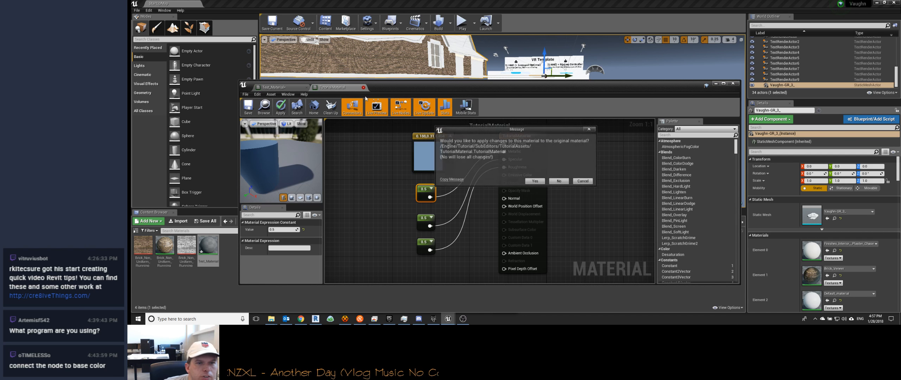
left_click(560, 181)
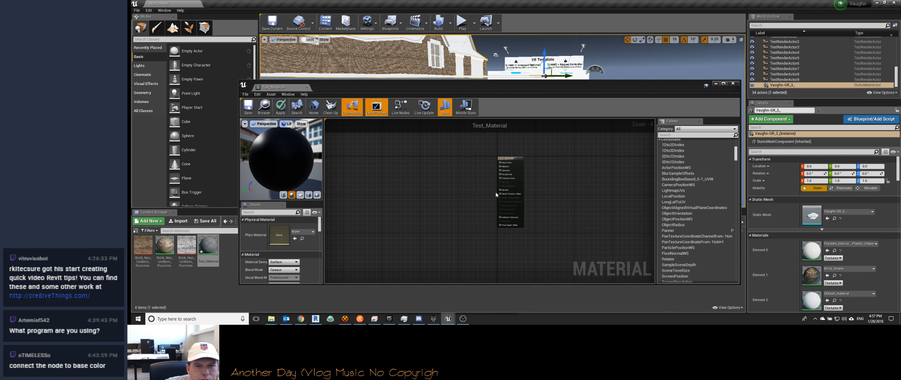
scroll(493, 195, "up", 5)
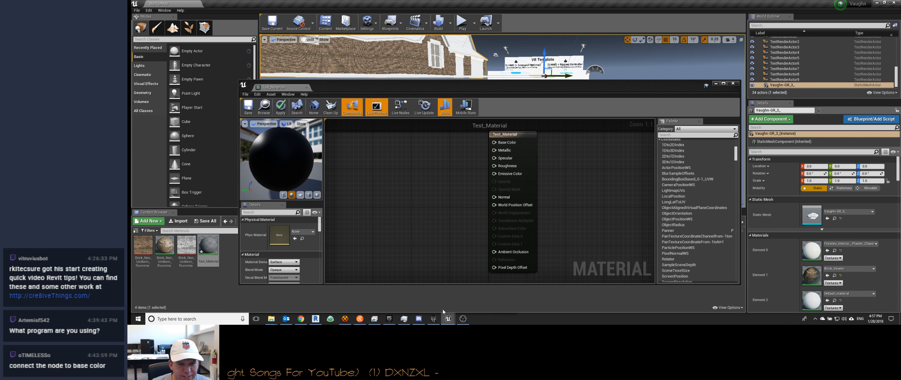
Step: Switch to the Chrome Remote Desktop window and end the remote session
mouse_move(331, 321)
left_click(374, 319)
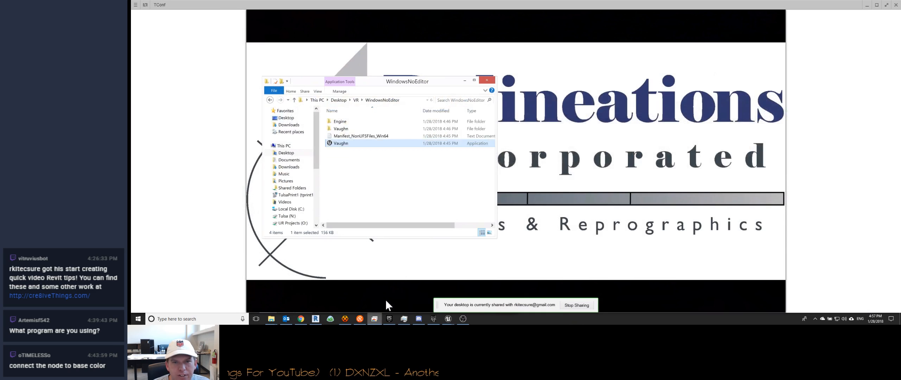
left_click(145, 5)
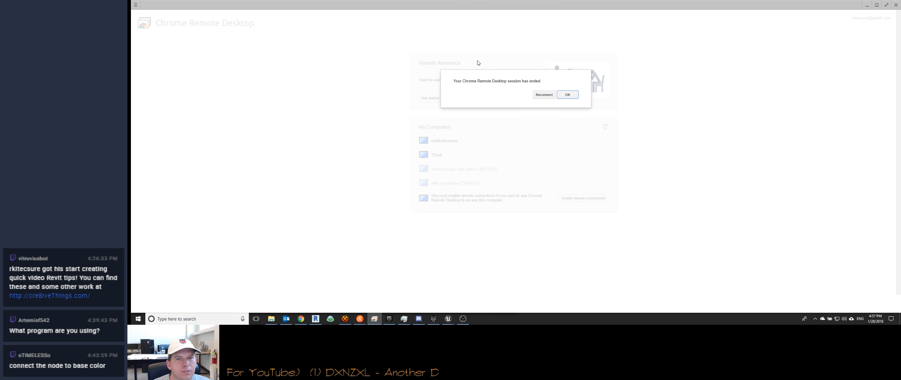
Step: Dismiss the ended-session notice and reconnect to the cre8iveSurface computer
left_click(567, 95)
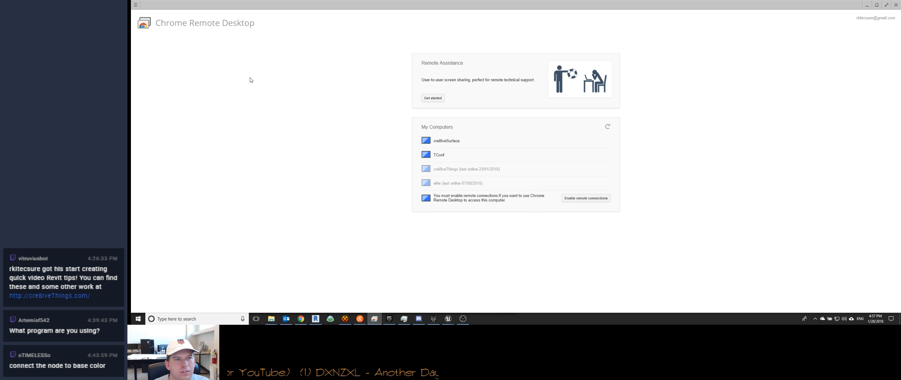
left_click(451, 146)
key("Return")
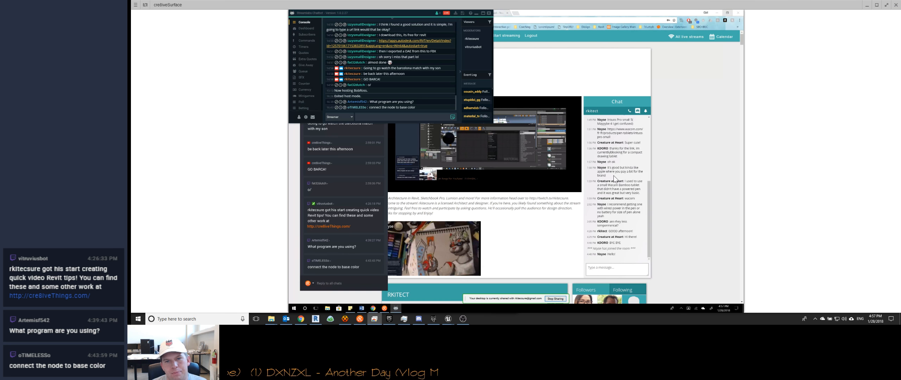
Step: Post the message "GOOD afternoon!" in the live stream's chat
left_click(620, 269)
type("G")
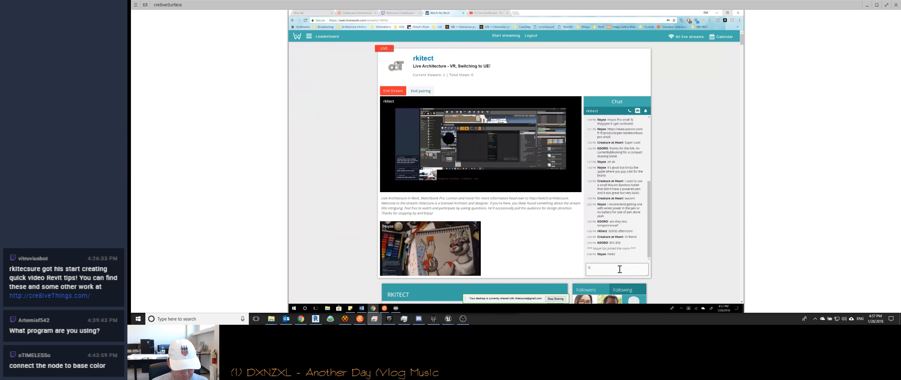
type("OOD afternoon!")
key("Return")
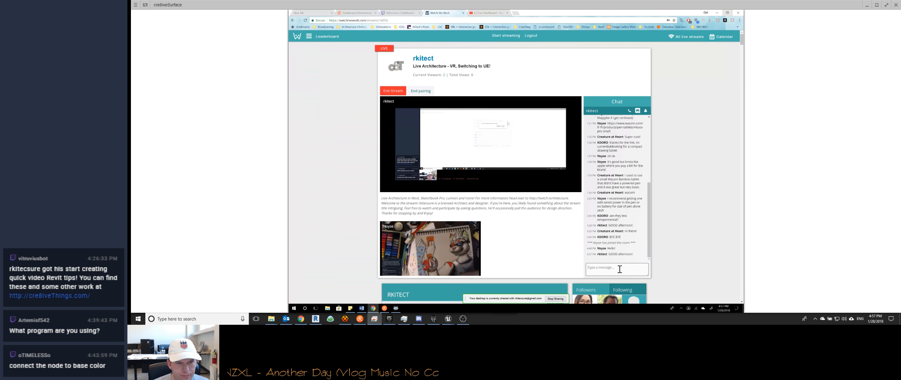
Step: Switch back to Unreal Editor, deselect the house mesh and close the Test_Material editor
left_click(868, 5)
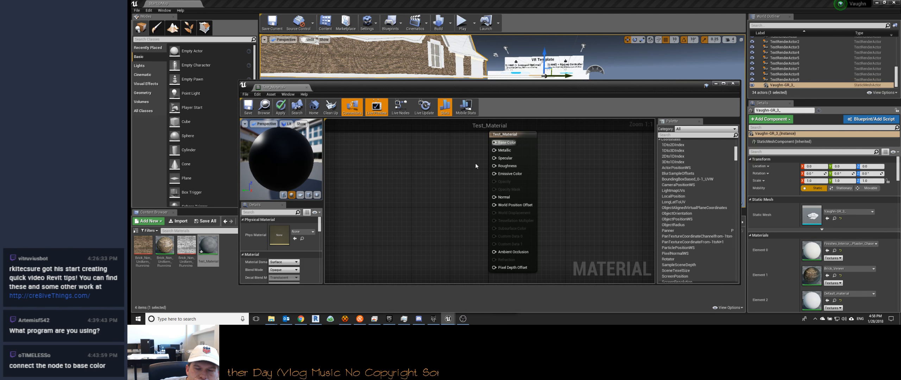
left_click(569, 47)
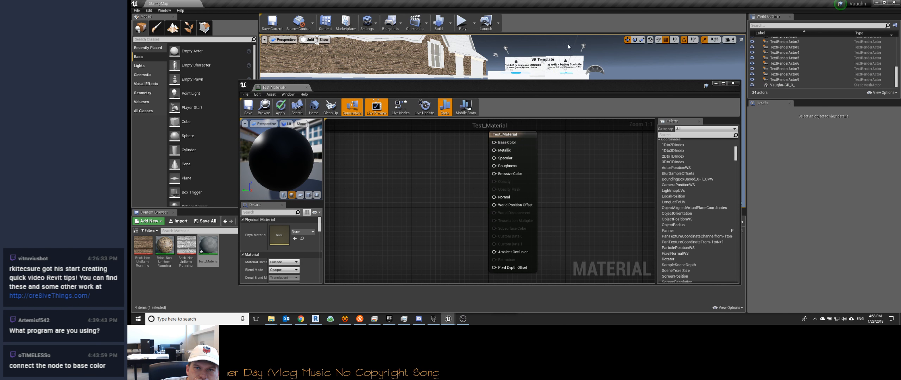
left_click(733, 84)
Step: Fly through the level to view the house and the VR Template platforms from above
left_click(558, 179)
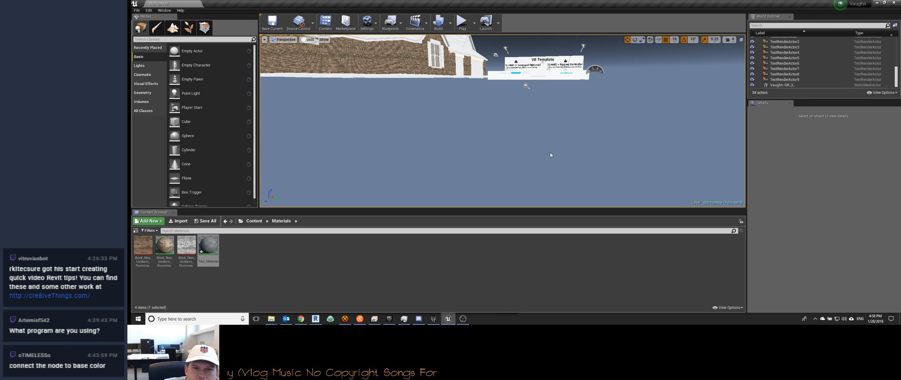
right_click_drag(559, 141, 521, 117)
key("w")
key("s")
key("s")
key("w")
key("w")
key("d")
key("s")
right_click(521, 117)
left_click(523, 114)
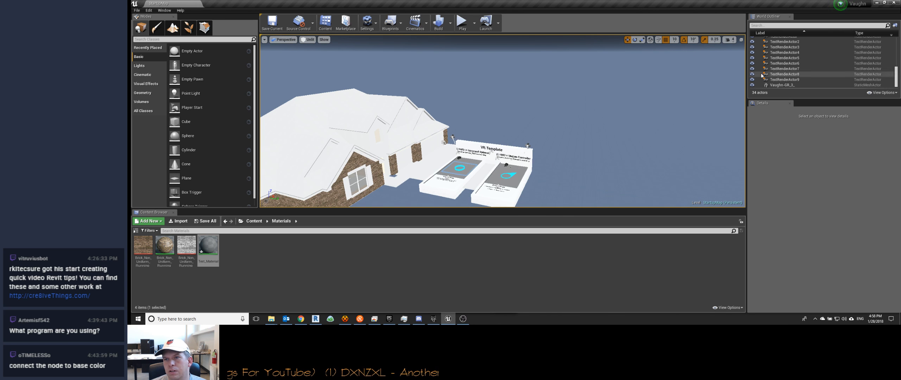
Step: Locate the VR Template text actor and BeaconDirection2 in the level by selecting each, then clear the selection
left_click(780, 52)
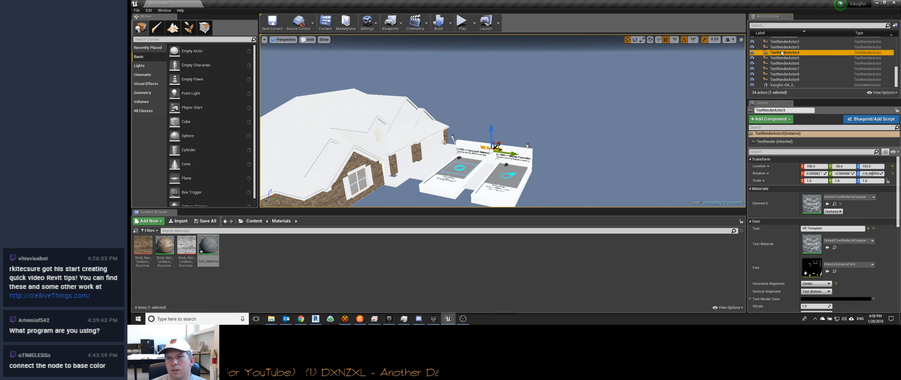
scroll(788, 68, "up", 2)
scroll(789, 69, "up", 6)
left_click(779, 45)
left_click(595, 159)
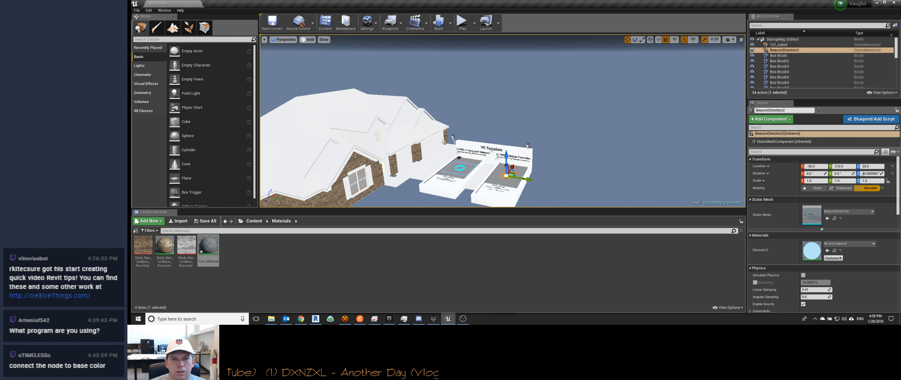
mouse_move(587, 157)
right_mouse_down()
mouse_move(560, 158)
mouse_move(577, 166)
mouse_move(587, 157)
right_mouse_up()
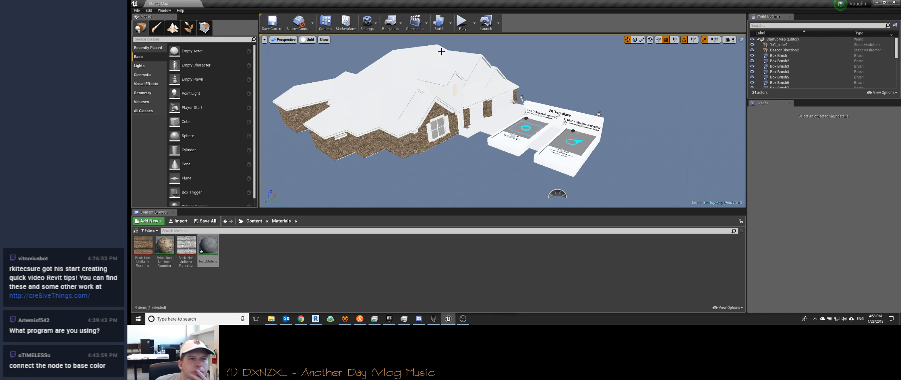
left_click(136, 10)
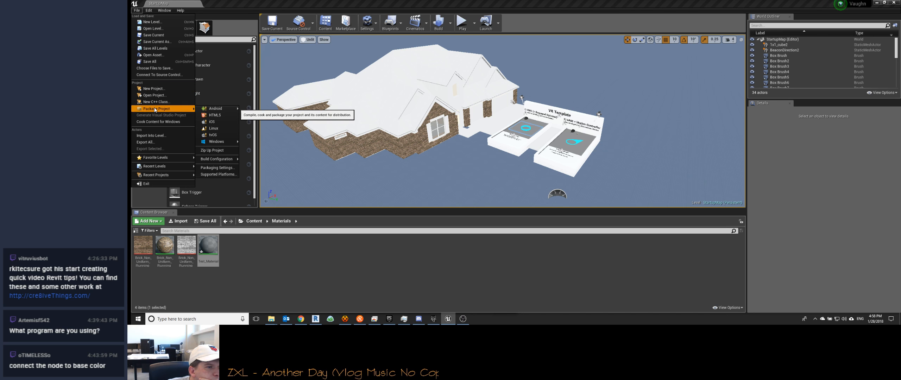
mouse_move(217, 142)
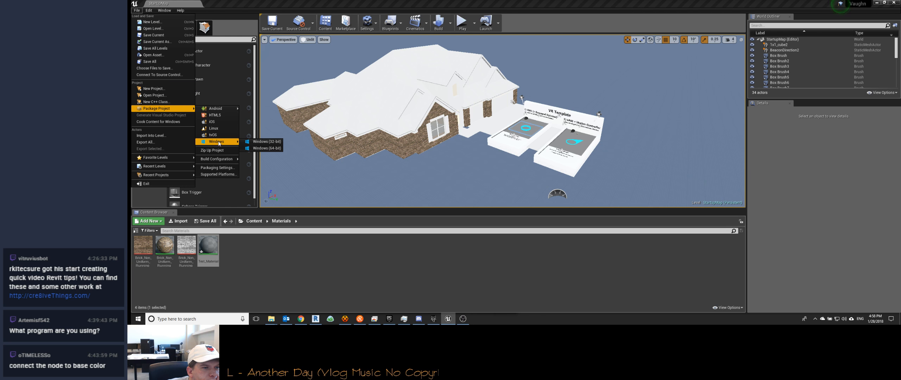
left_click(261, 148)
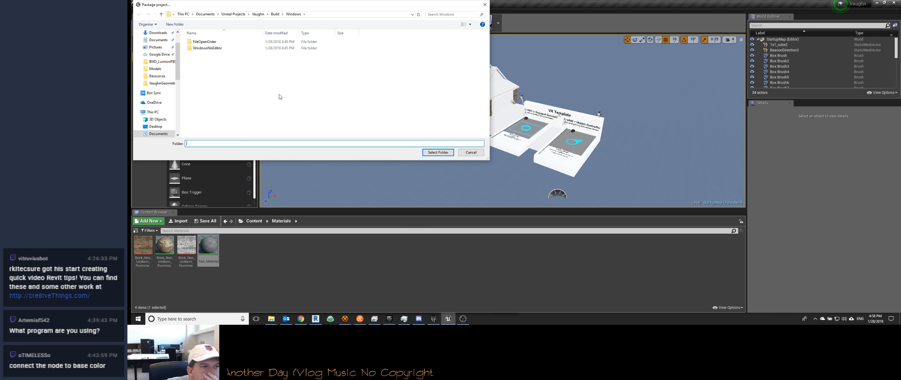
left_click(471, 154)
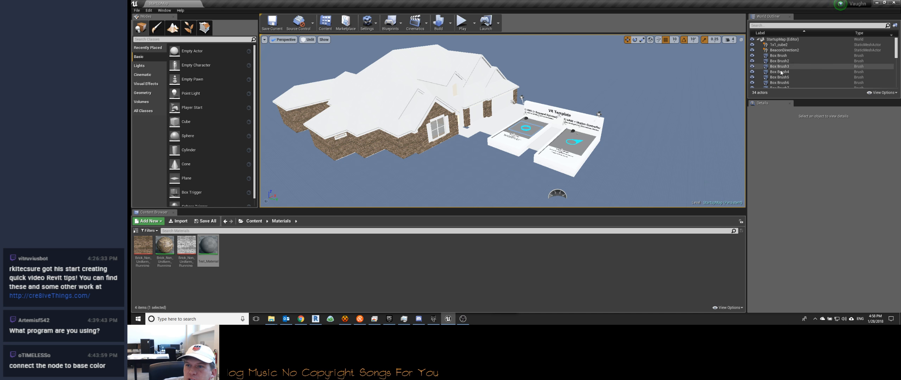
left_click(759, 40)
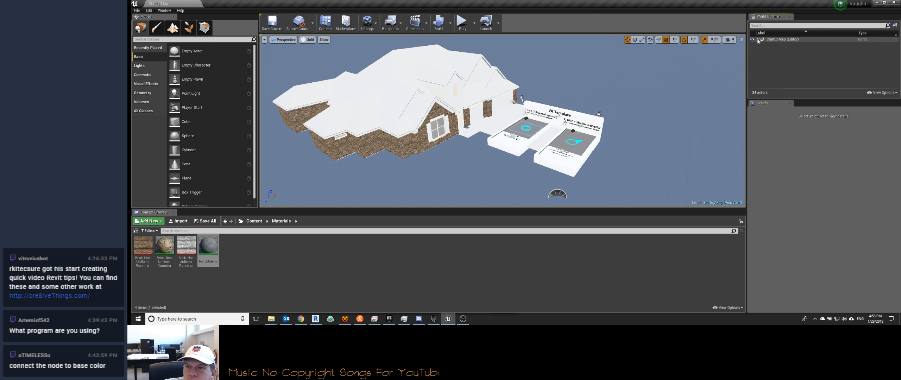
left_click(758, 39)
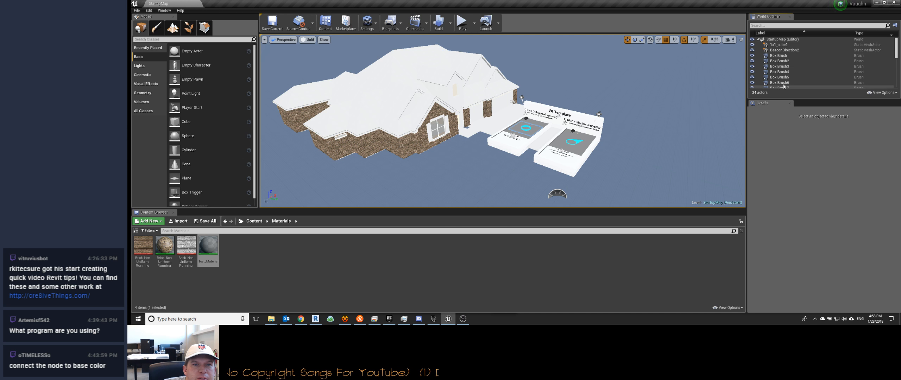
left_click(390, 23)
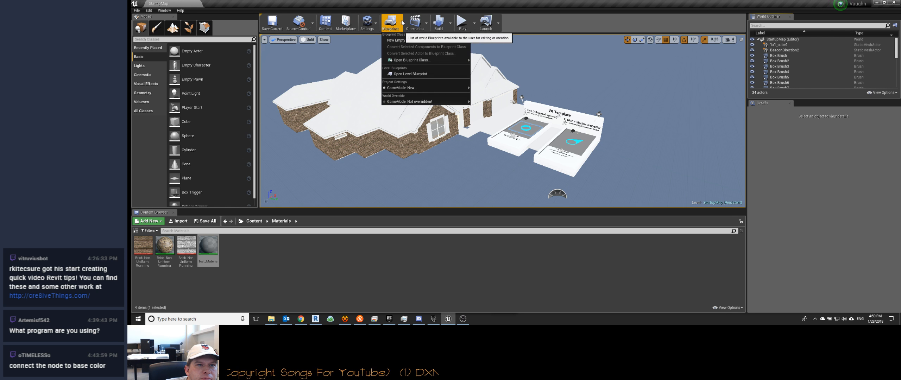
mouse_move(424, 89)
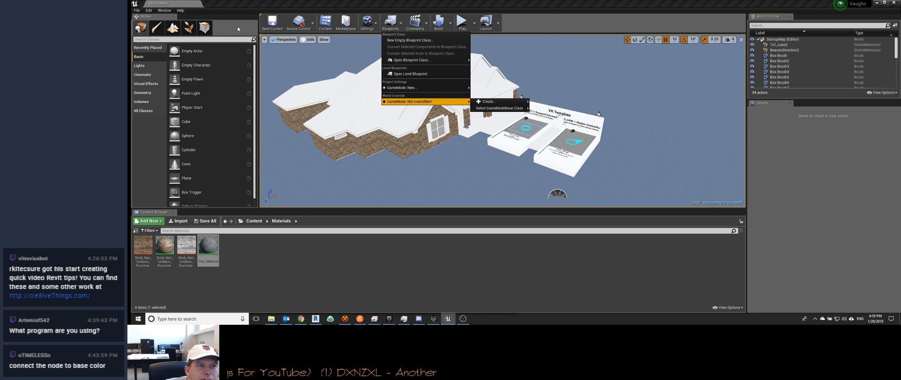
left_click(250, 28)
Step: Play the level in the editor viewport to check the house, then stop the play session
mouse_move(410, 132)
right_mouse_down()
mouse_move(444, 165)
mouse_move(410, 131)
right_mouse_up()
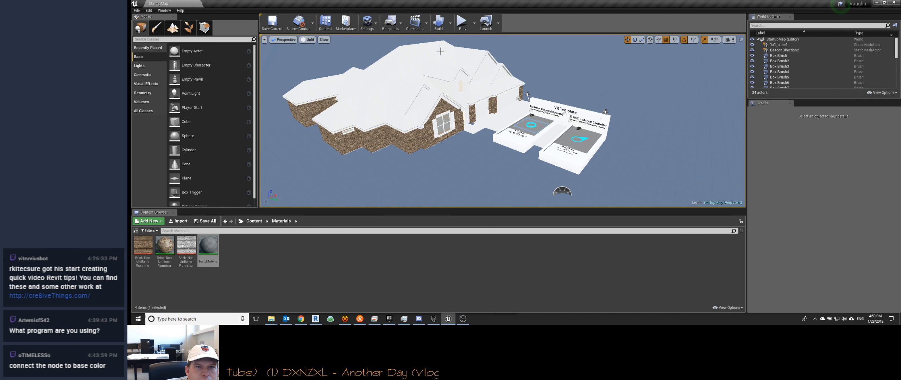
left_click(462, 22)
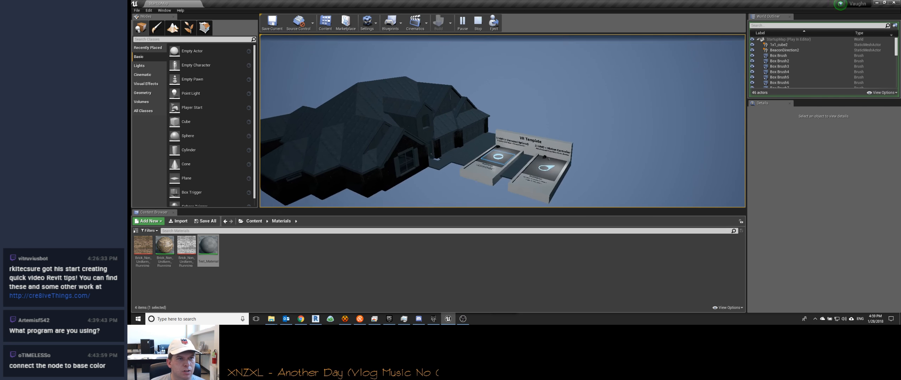
key("Escape")
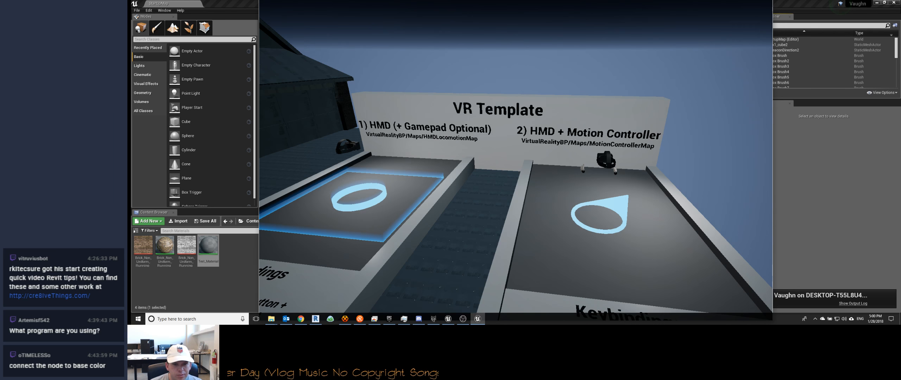
Step: Move around the launched Vaughn game to examine the house, the VR Template platforms and the keybindings signs
key("w")
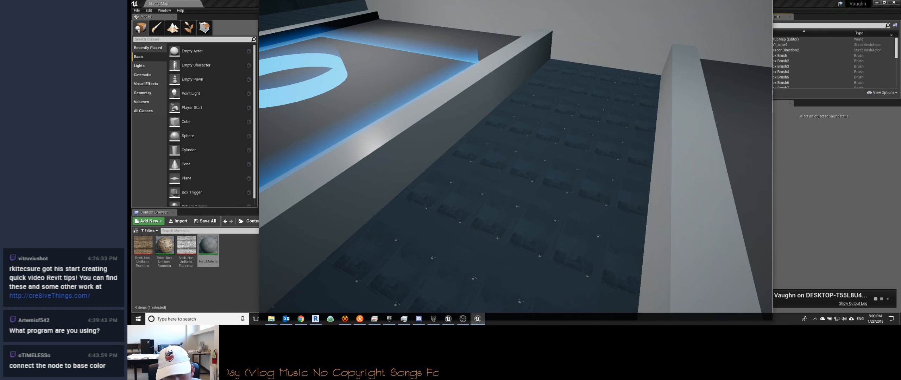
key("w")
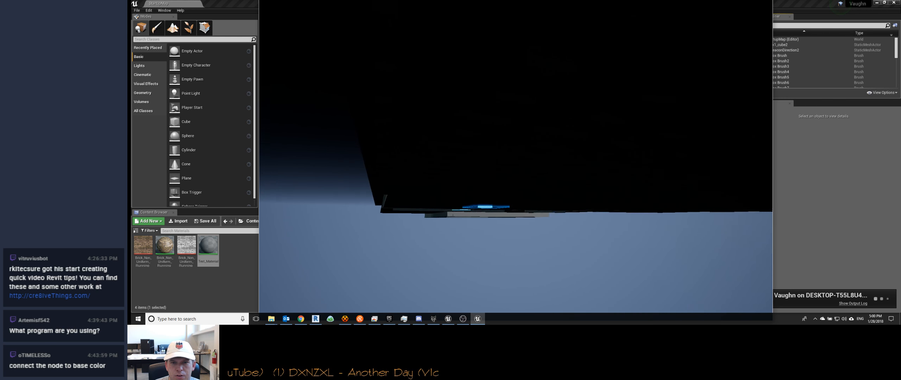
key("w")
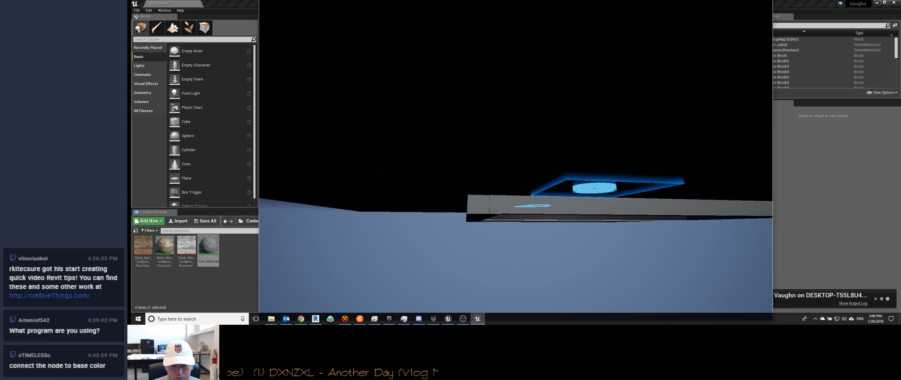
key("space")
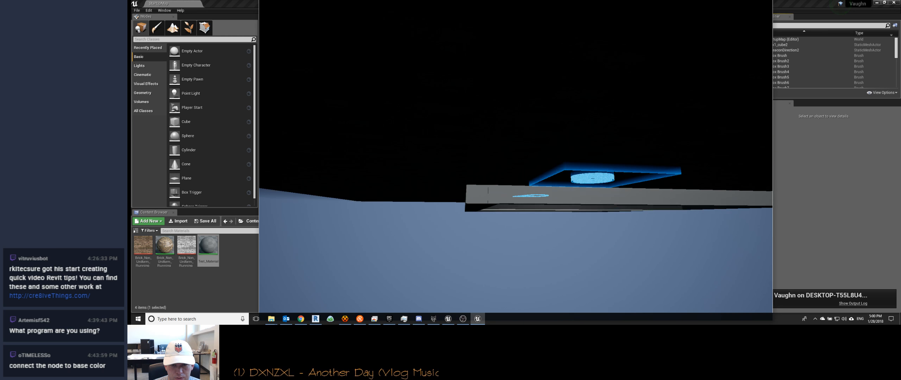
key("w")
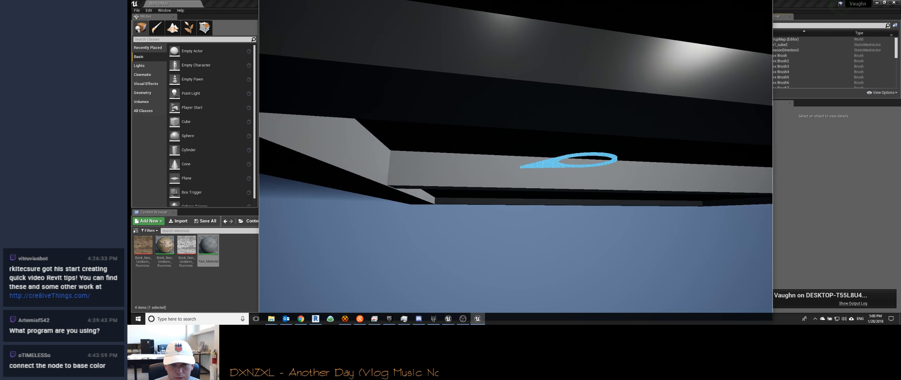
key("w")
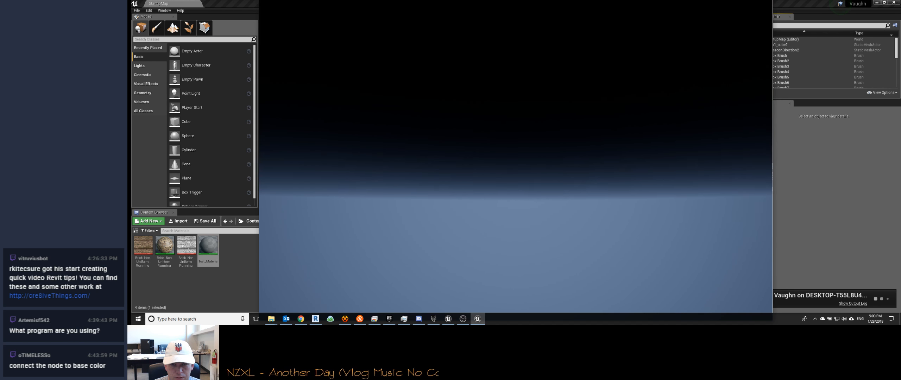
key("w")
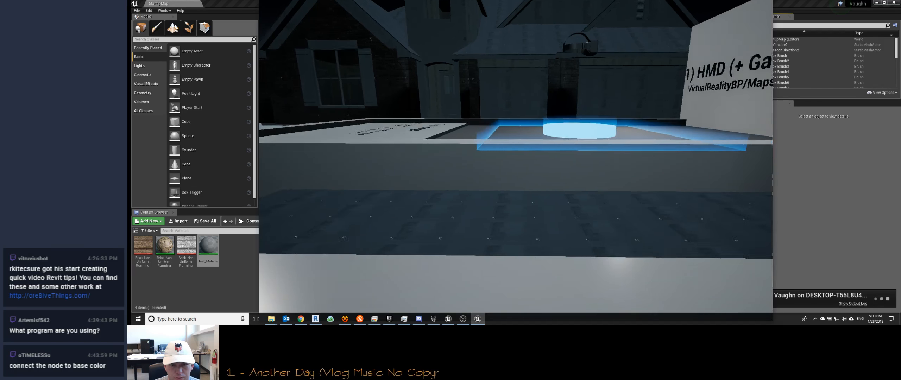
key("w")
key("s")
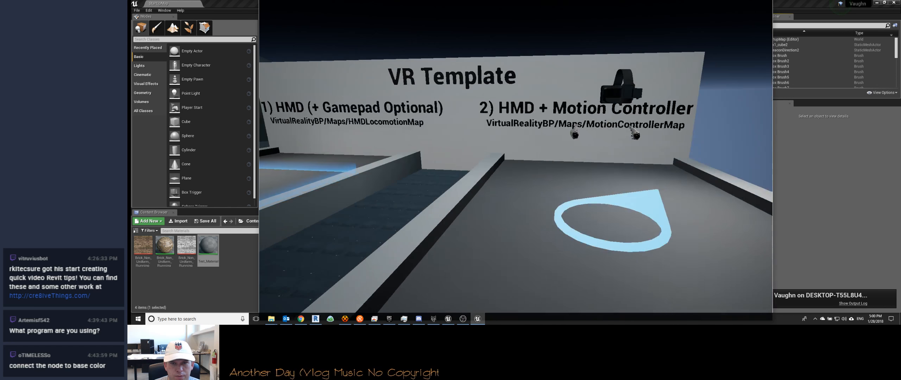
key("s")
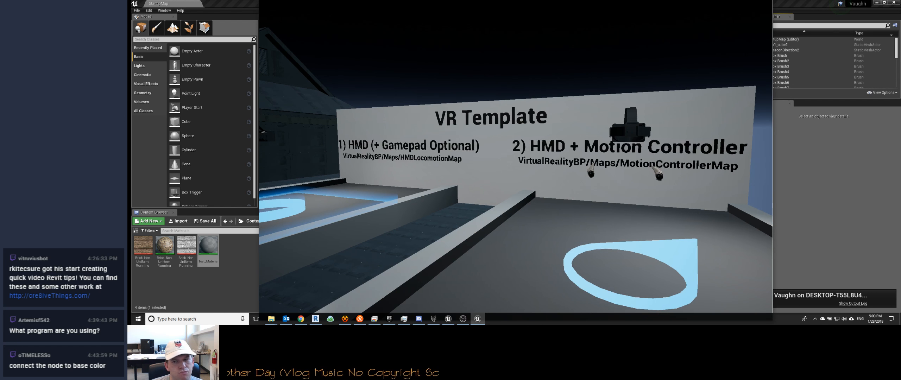
key("s")
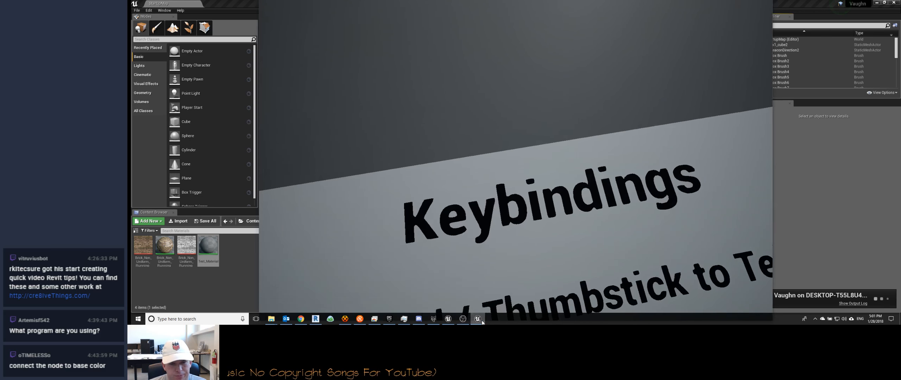
Step: Close the launched UE4Game window and return to the level editor
left_click(481, 321)
left_click(482, 321)
right_click(482, 321)
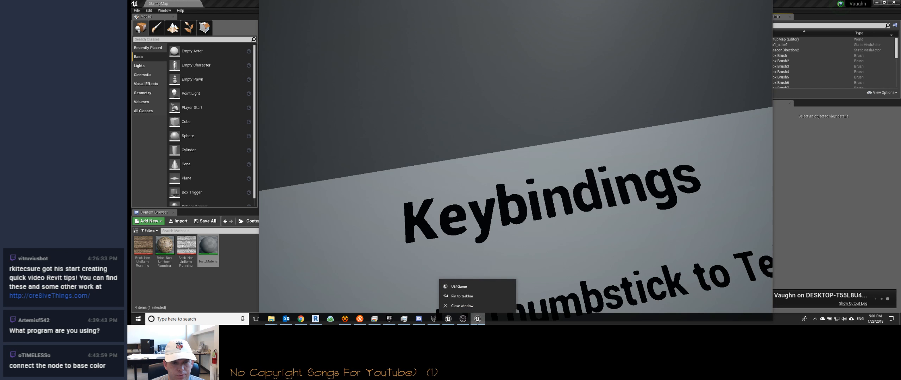
left_click(481, 307)
left_click(498, 23)
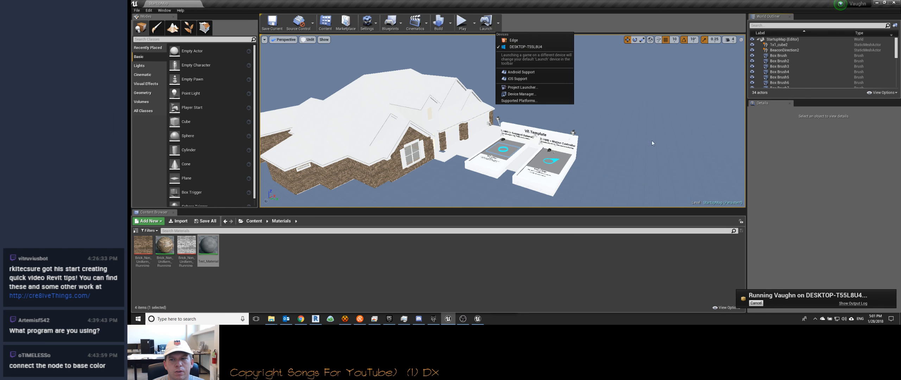
left_click(479, 321)
right_click(479, 321)
left_click(481, 306)
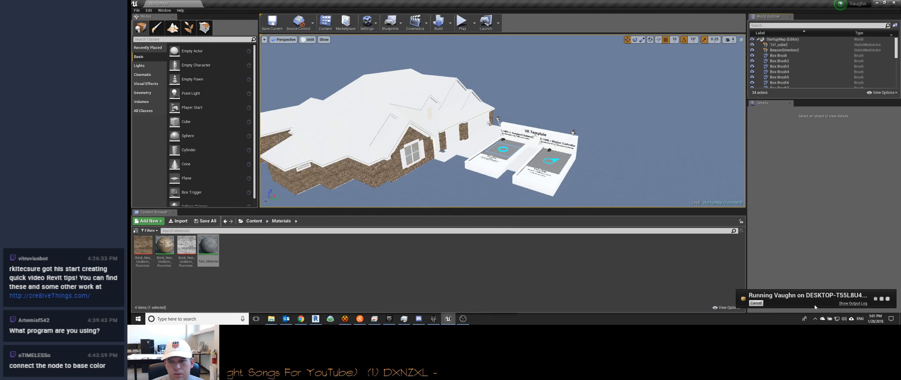
Step: Cancel the running Vaughn launch and set the project's packaging build configuration to Development Client
left_click(755, 303)
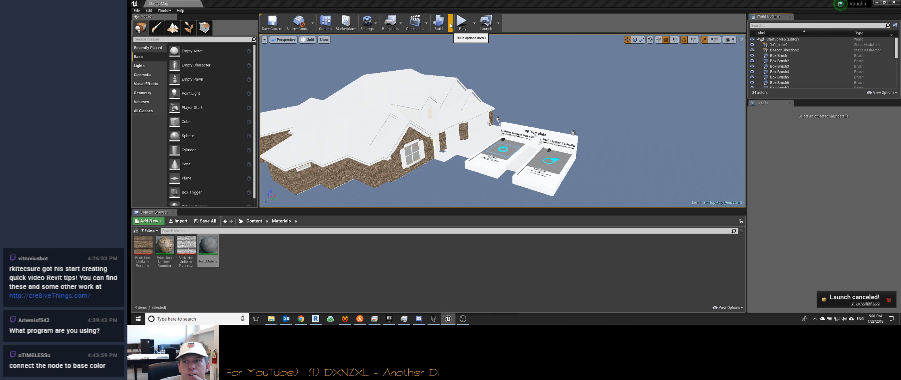
left_click(137, 11)
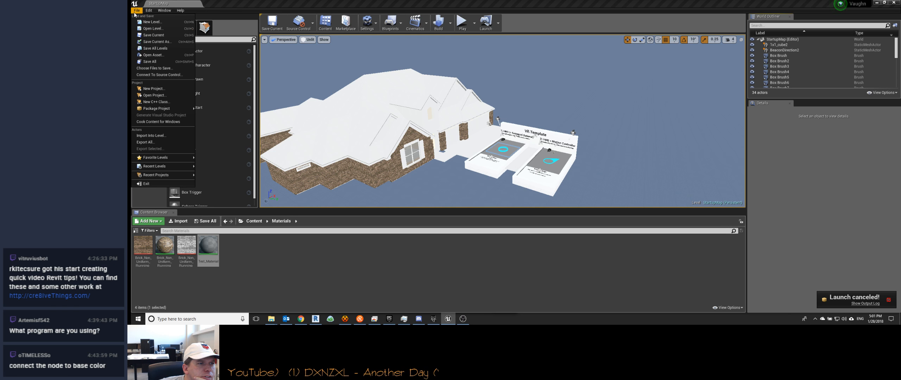
mouse_move(154, 110)
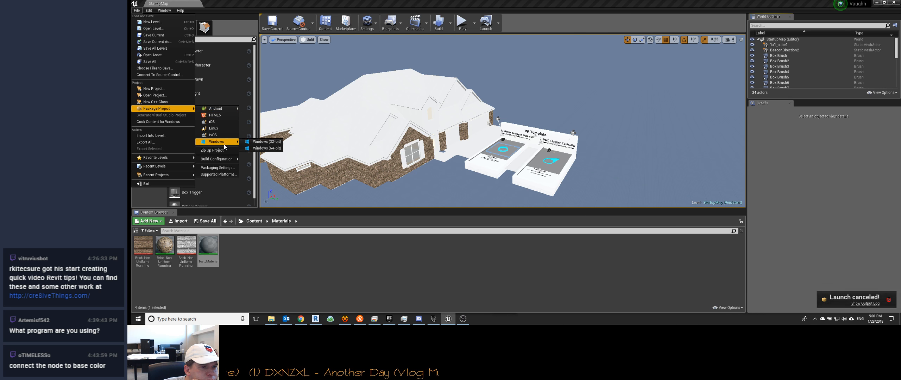
mouse_move(224, 158)
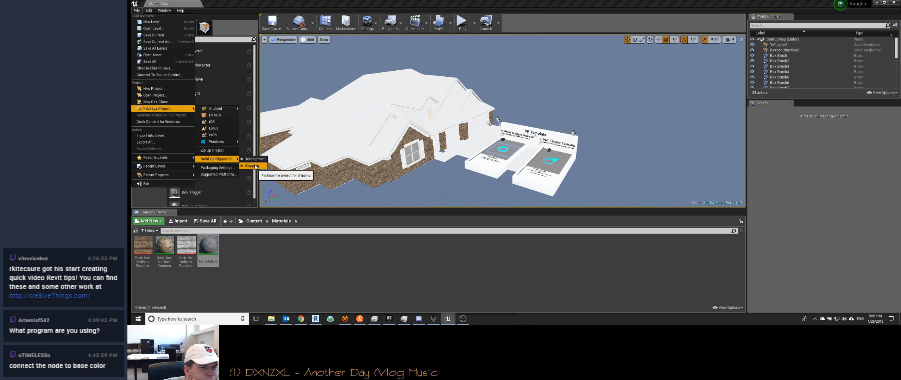
left_click(227, 168)
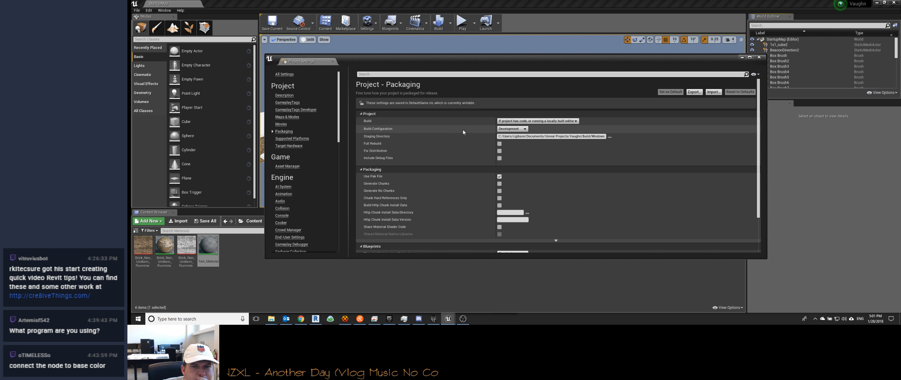
left_click(524, 129)
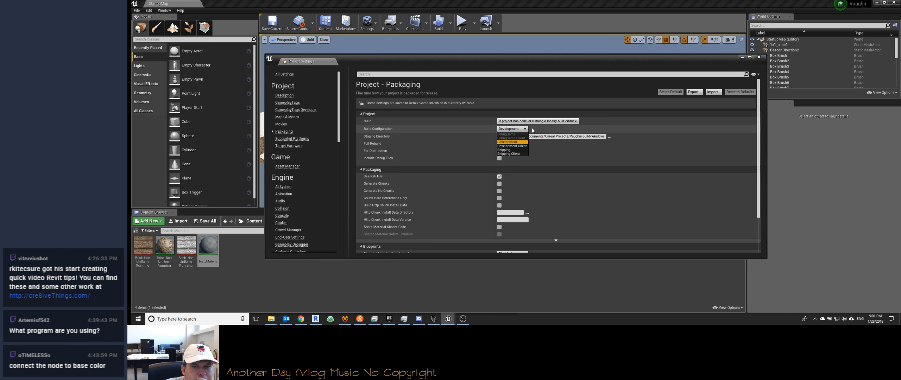
left_click(513, 146)
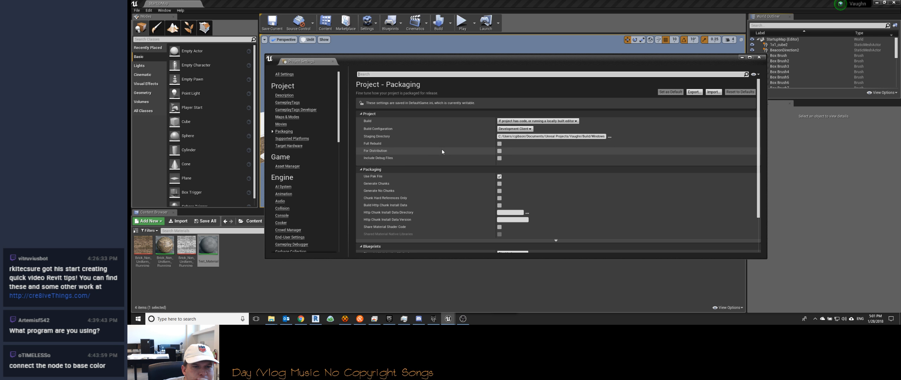
Step: Look through the Packaging and Asset Manager project settings, then show the Maps & Modes settings
scroll(415, 165, "down", 3)
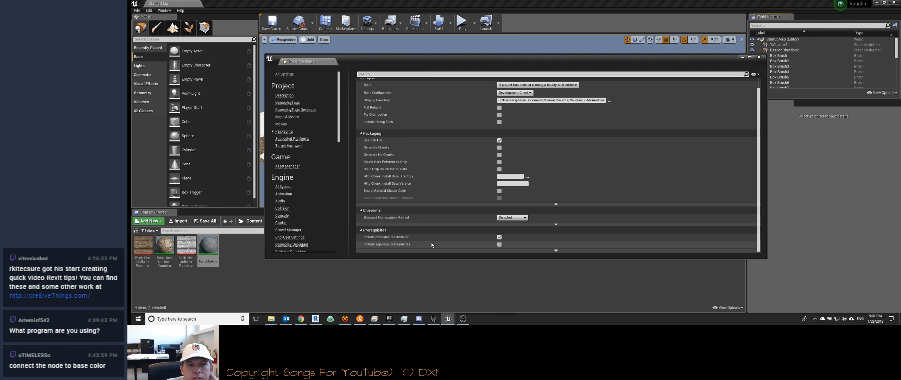
scroll(429, 192, "up", 2)
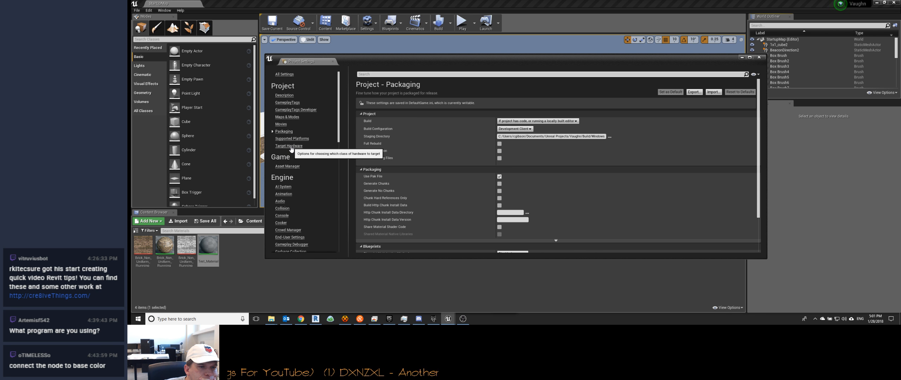
left_click(289, 168)
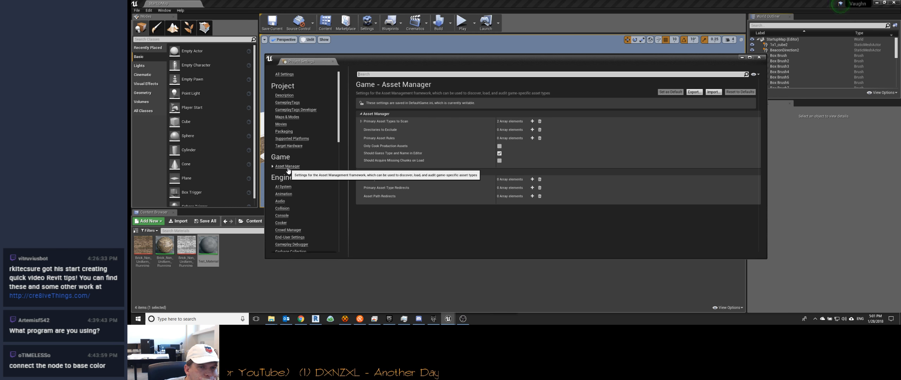
left_click(287, 132)
left_click(288, 117)
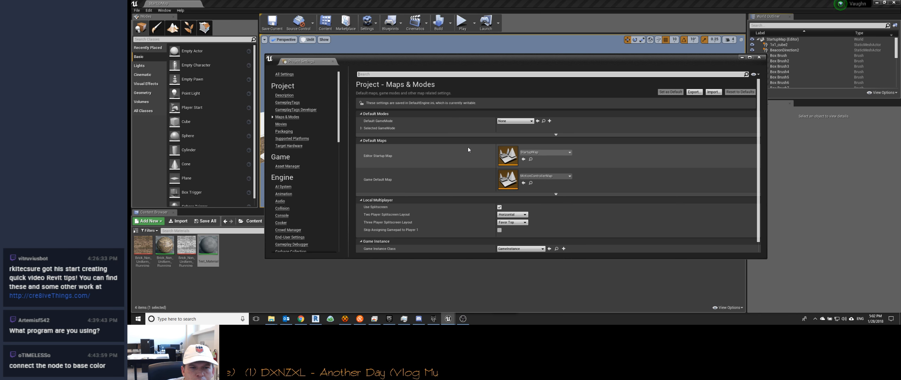
Step: Check which levels are available for the Game Default Map, collapse the StartupMap outliner tree and return to the level editor
left_click(557, 177)
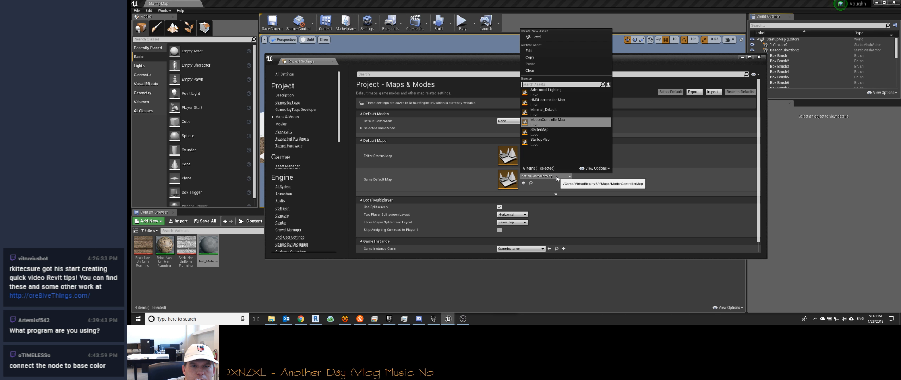
left_click(557, 177)
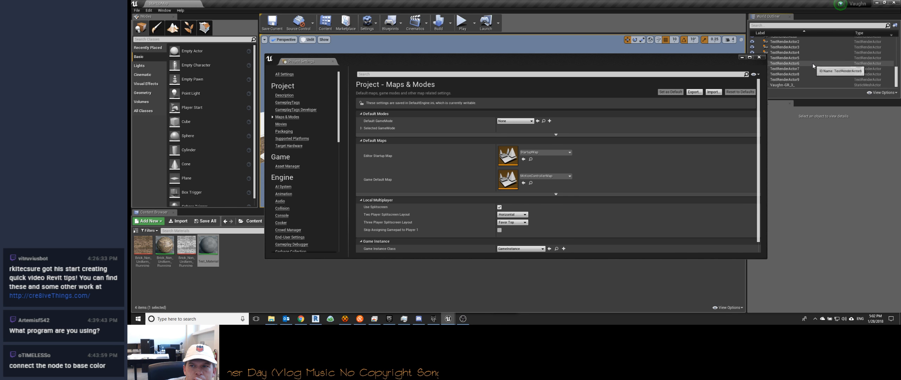
left_click(759, 40)
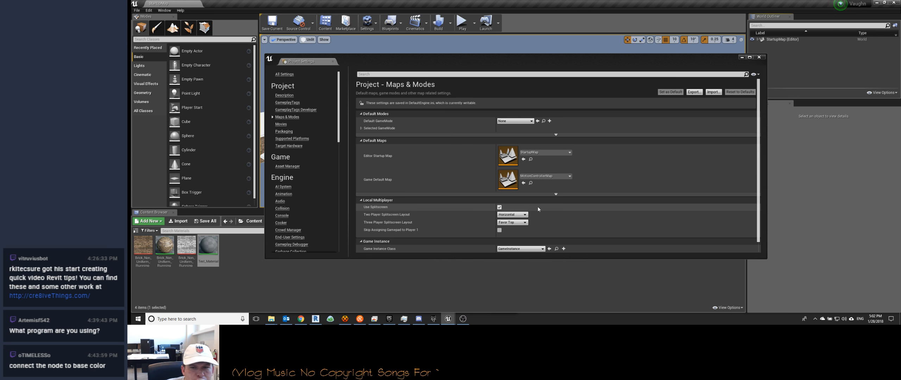
left_click(565, 177)
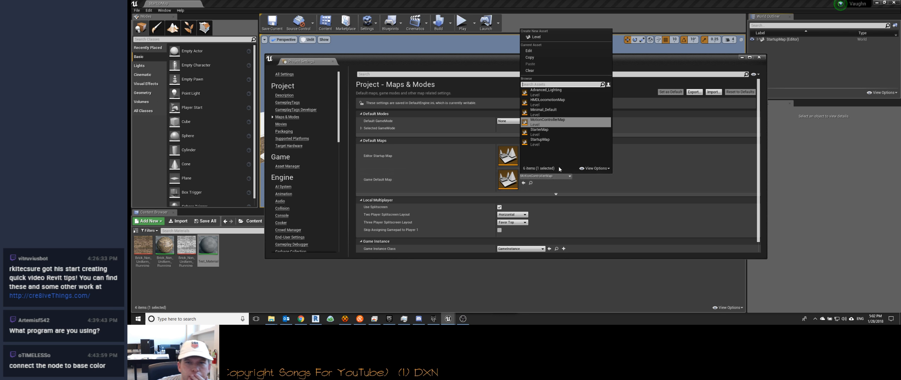
left_click(254, 287)
left_click(220, 282)
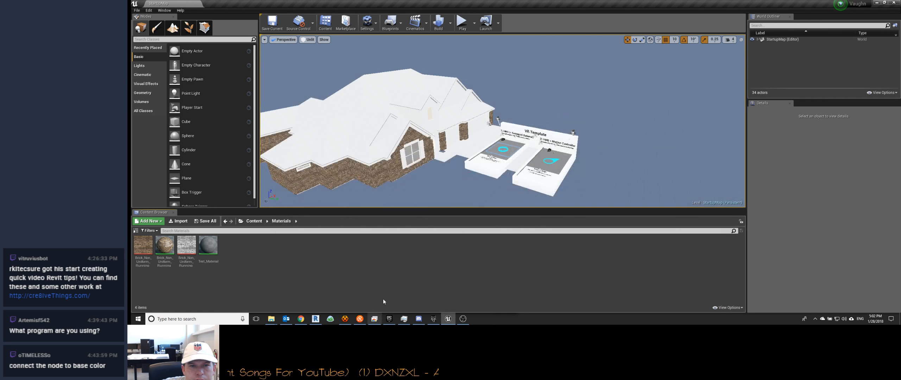
Step: Browse the VirtualReality content folder and look inside its Materials and Meshes subfolders
left_click(254, 221)
double_click(208, 246)
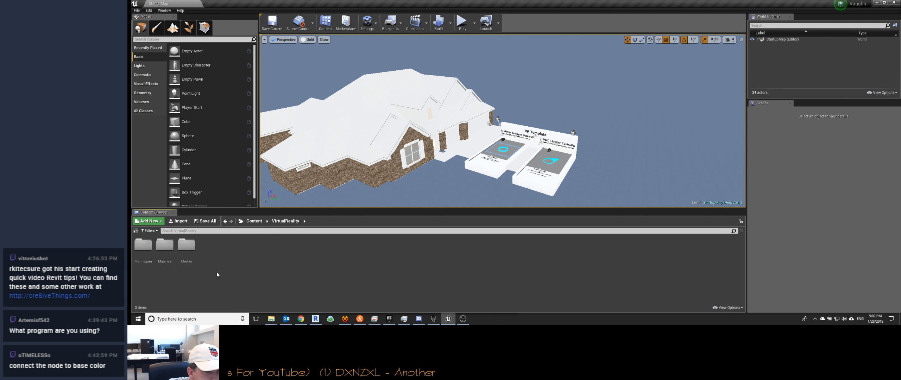
left_click(168, 248)
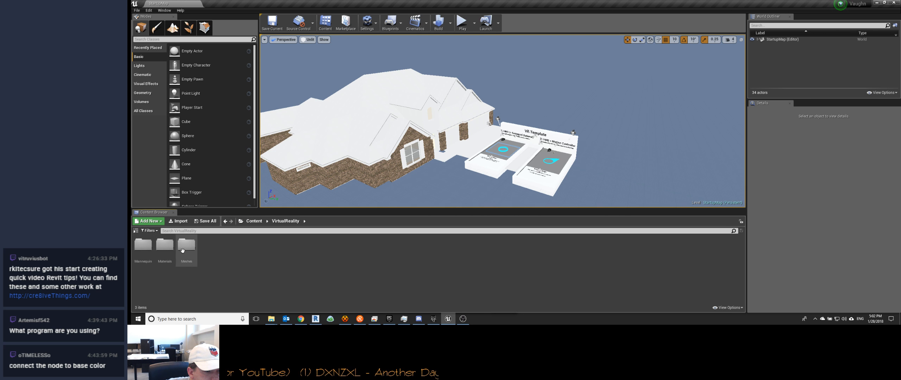
double_click(169, 248)
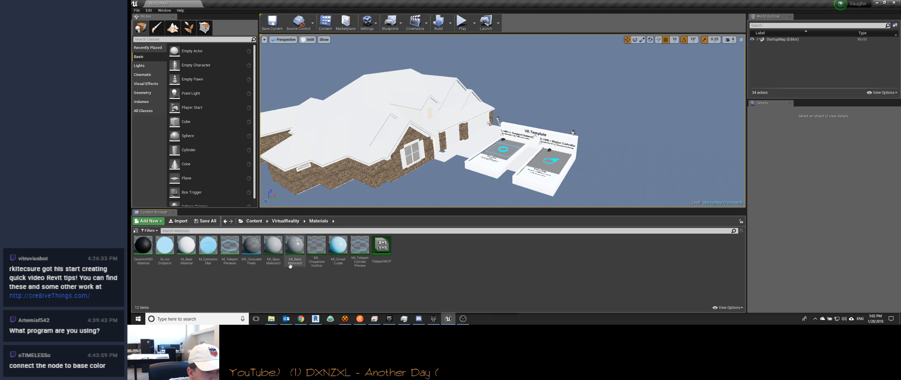
left_click(286, 222)
double_click(191, 253)
left_click(286, 222)
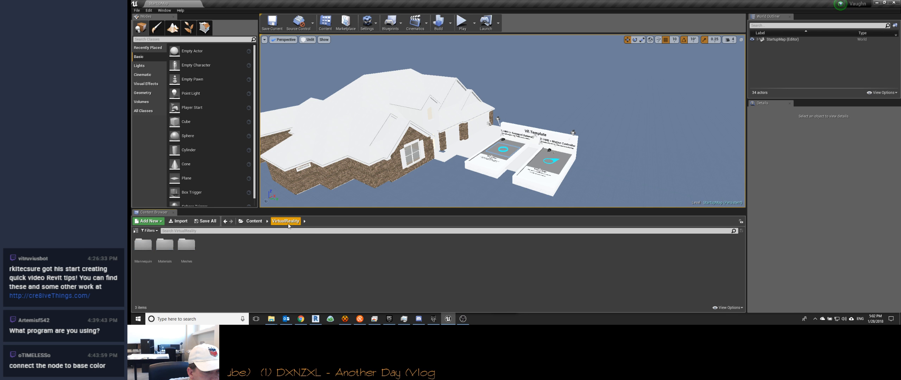
Step: Look in the Blueprints folder of VirtualRealityBP and go to its Maps folder
left_click(251, 225)
double_click(230, 245)
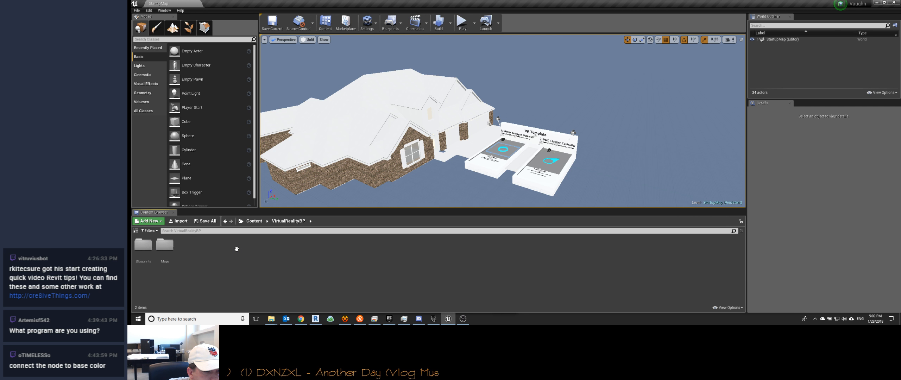
double_click(144, 246)
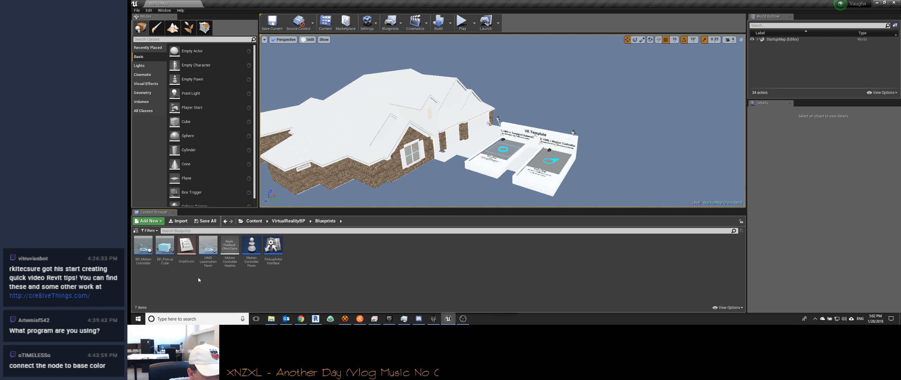
left_click(289, 222)
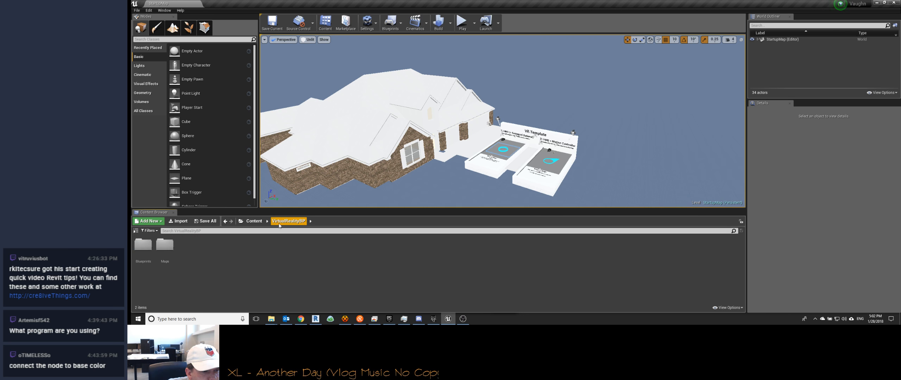
double_click(166, 248)
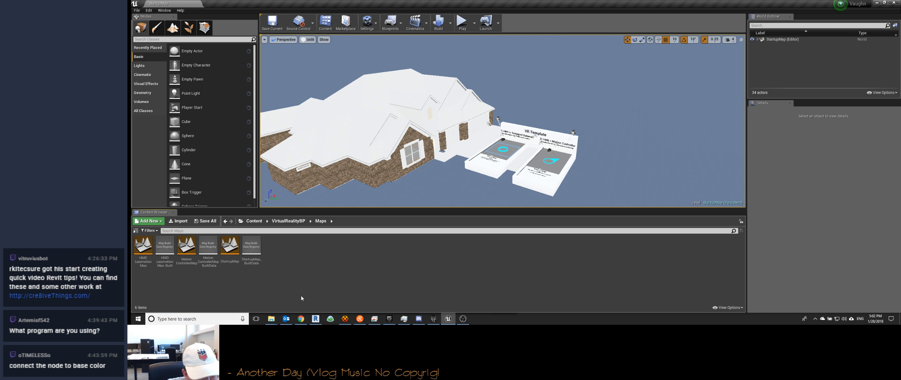
Step: Open the StartupMap, MotionControllerMap and HMDLocomotionMap levels in turn to inspect them, and check the HMDLocomotionMap asset actions
double_click(230, 248)
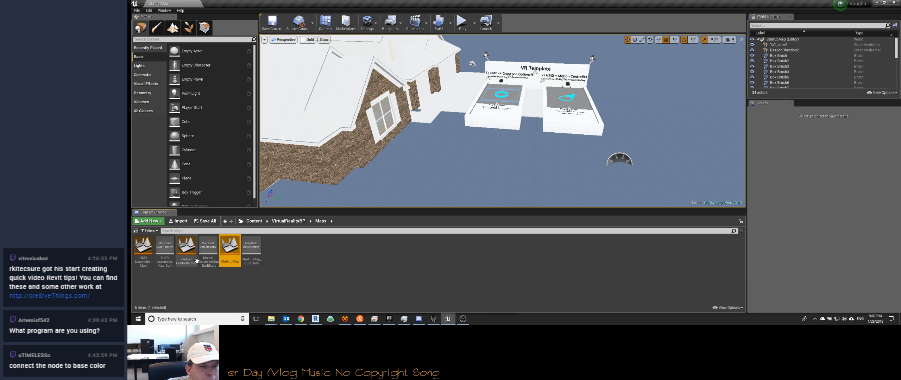
double_click(185, 246)
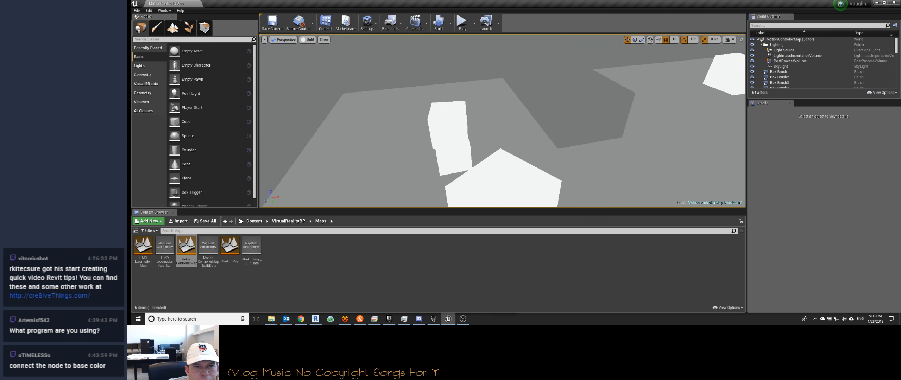
double_click(143, 247)
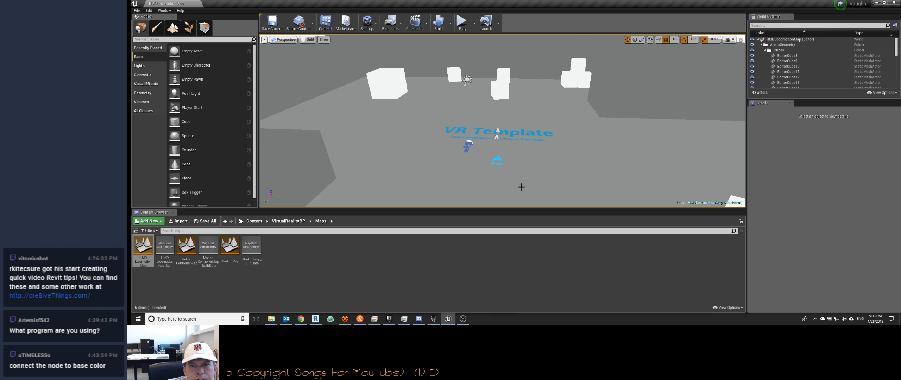
right_click_drag(526, 181, 500, 184)
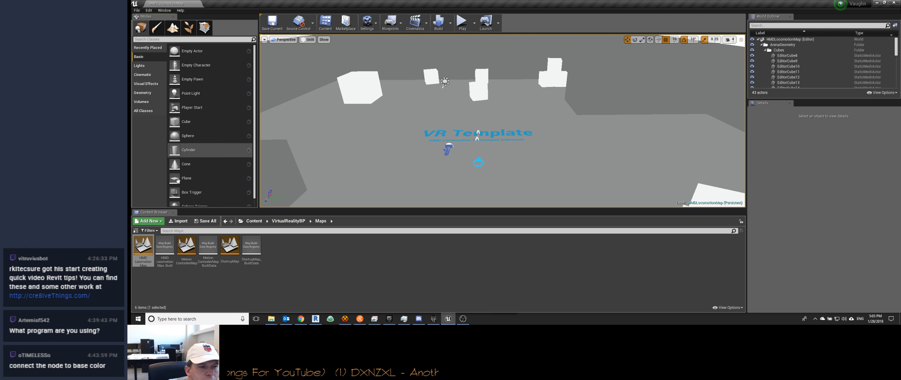
right_click(146, 250)
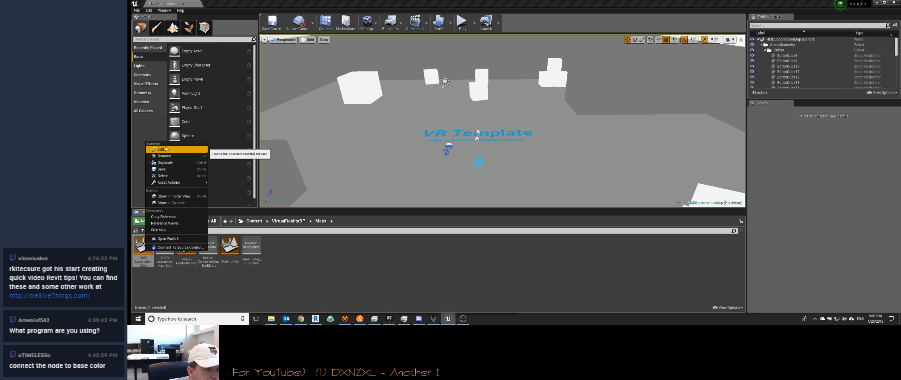
mouse_move(170, 183)
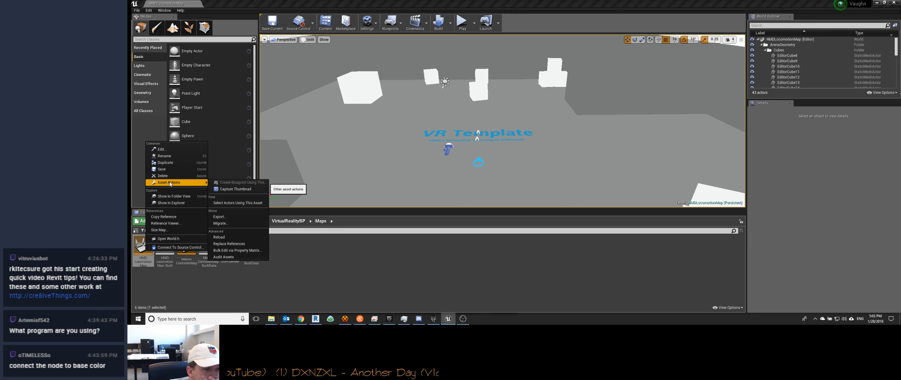
Step: Open the project's packaging settings and review the available build and packaging options
left_click(138, 10)
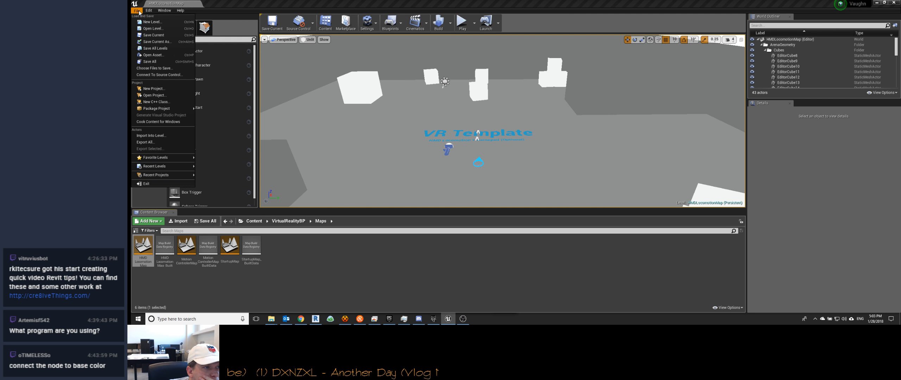
mouse_move(160, 110)
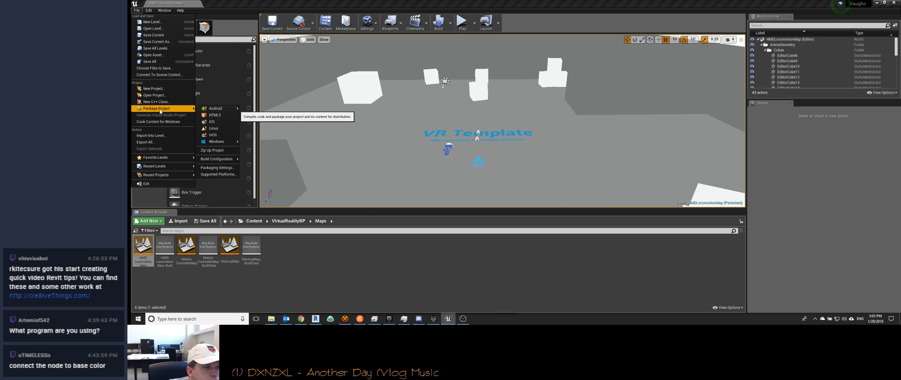
left_click(232, 166)
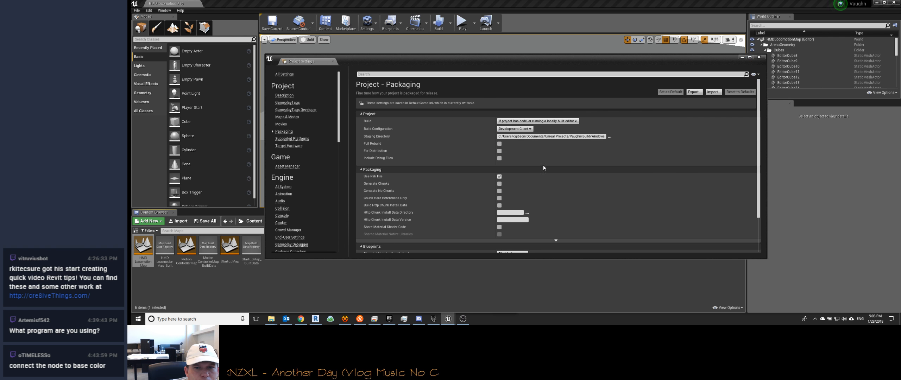
scroll(531, 153, "down", 3)
scroll(385, 128, "up", 3)
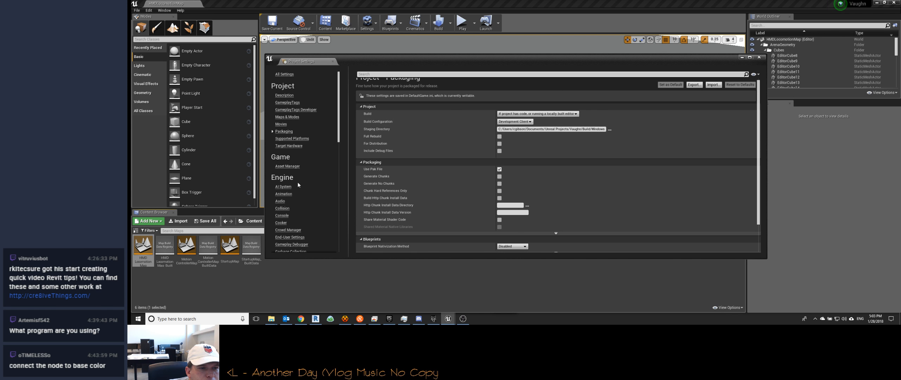
Step: Look through the Asset Manager, Packaging, Supported Platforms and AI System settings, including the Blueprint nativization choices
left_click(287, 166)
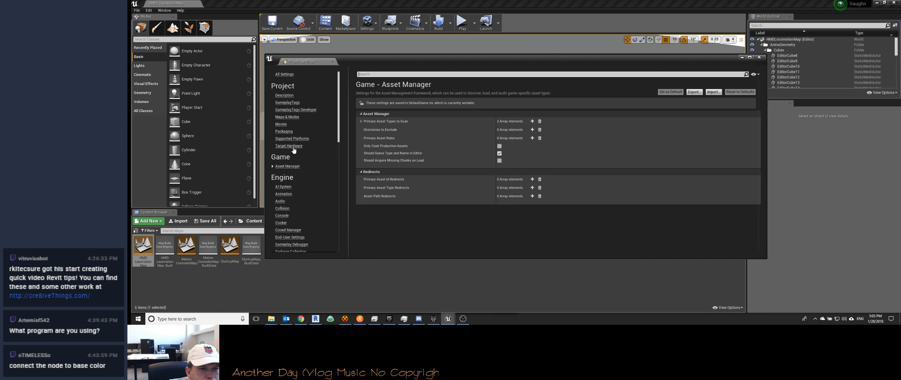
left_click(284, 132)
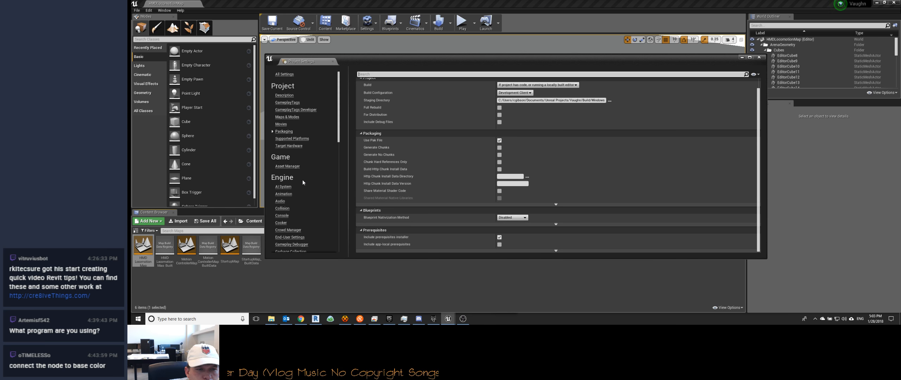
left_click(283, 146)
left_click(284, 132)
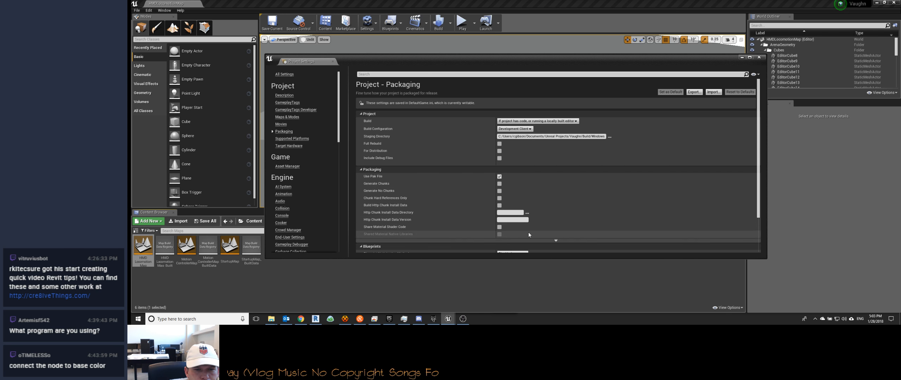
scroll(528, 233, "down", 3)
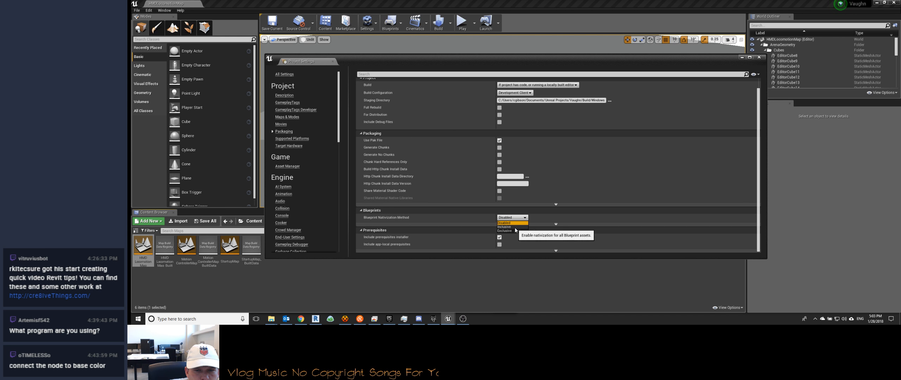
left_click(294, 147)
left_click(294, 139)
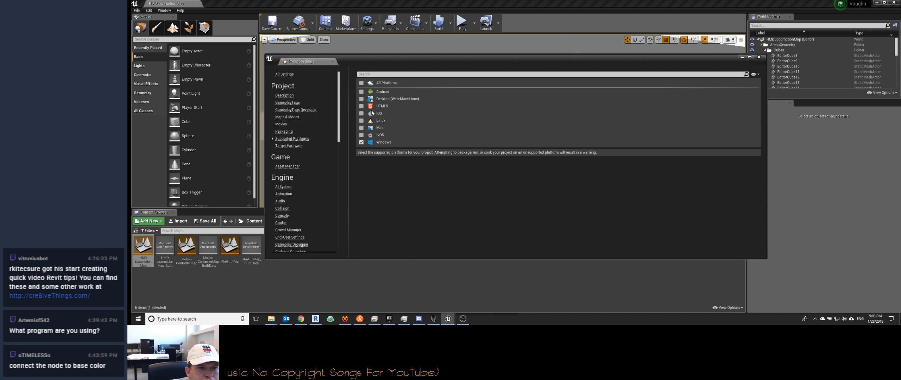
left_click(288, 167)
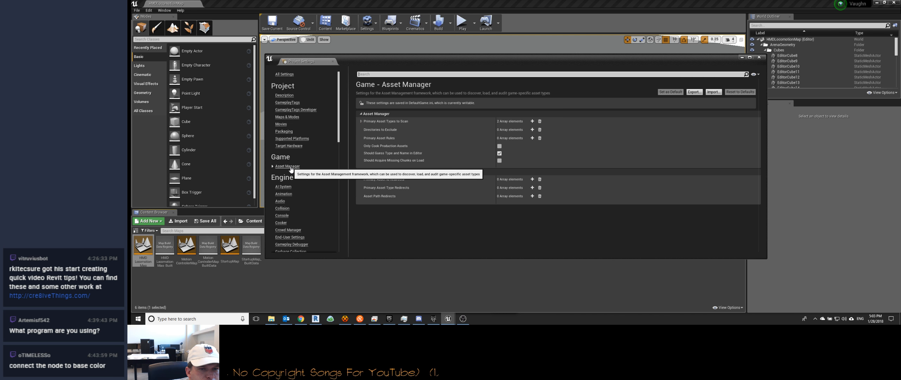
left_click(283, 187)
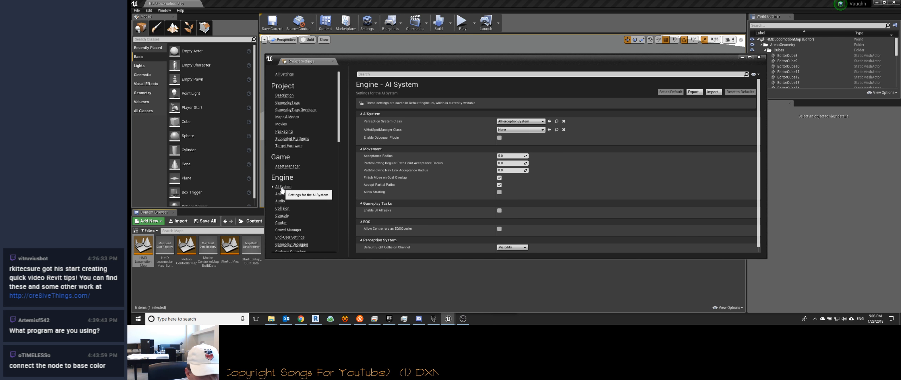
Step: Check the project description and the Maps & Modes settings, including the Default GameMode choices, Selected GameMode classes and Game Default Map levels
left_click(283, 96)
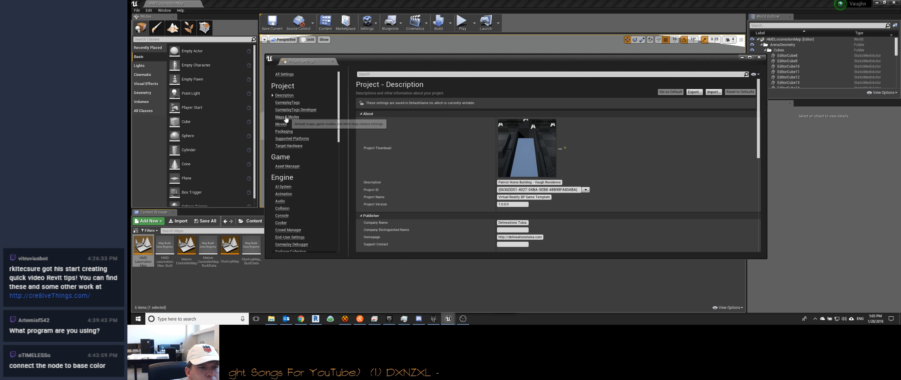
left_click(285, 117)
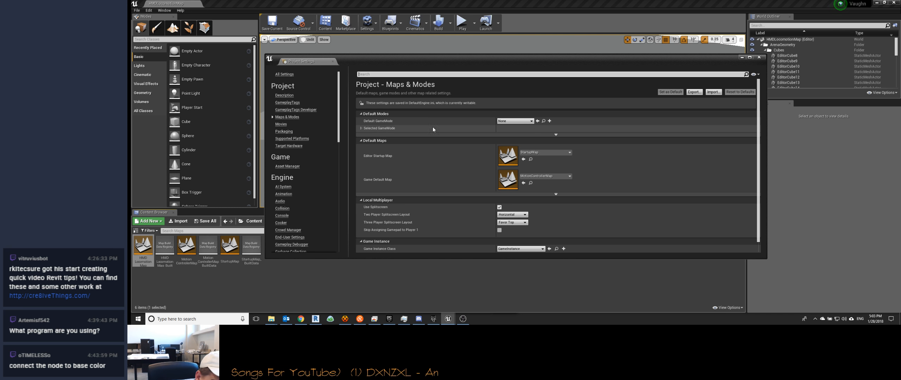
left_click(530, 121)
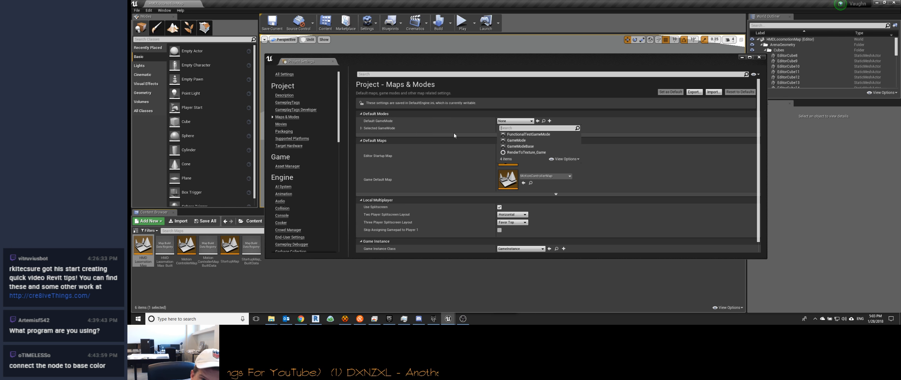
scroll(421, 131, "down", 1)
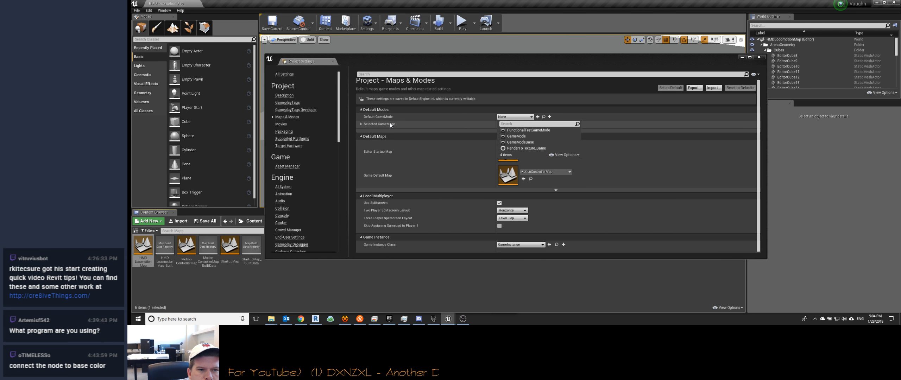
left_click(366, 124)
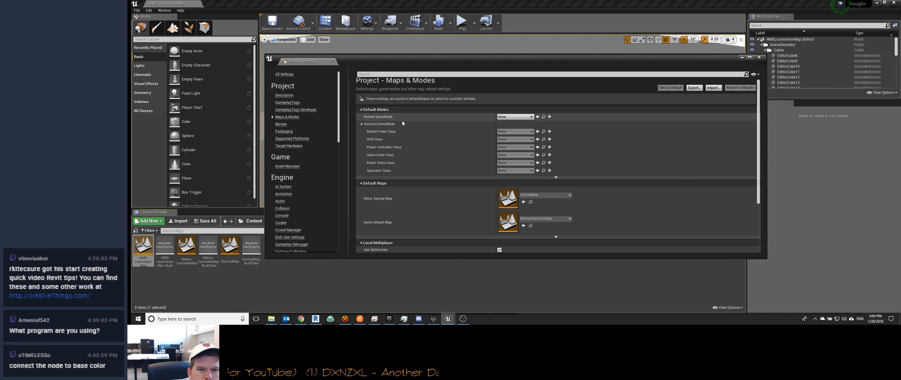
left_click(361, 124)
left_click(361, 124)
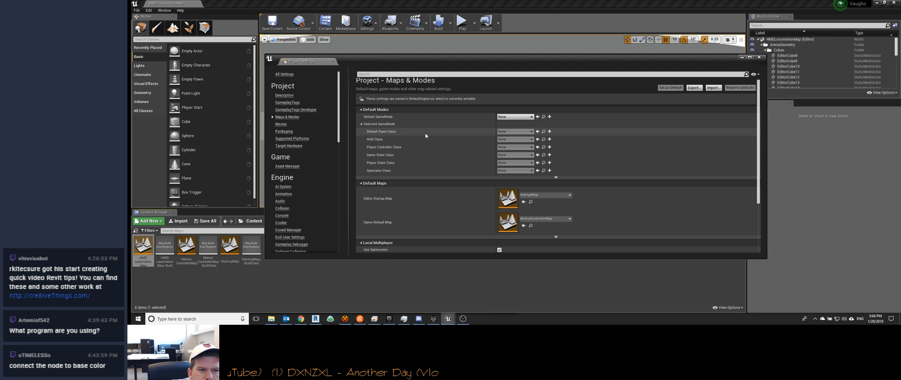
left_click(362, 125)
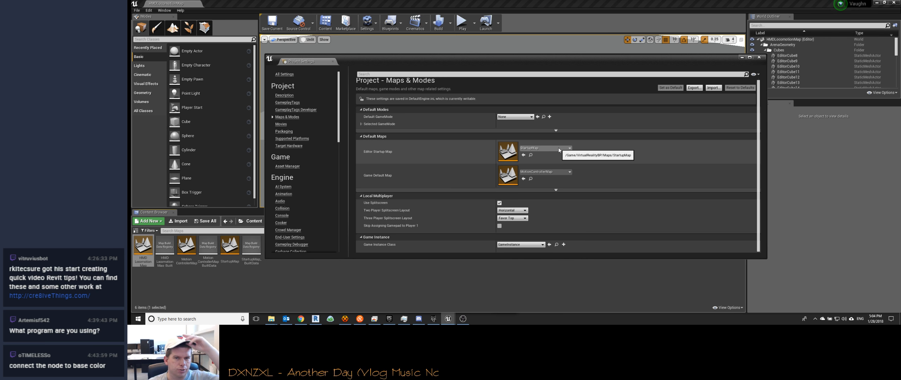
left_click(555, 173)
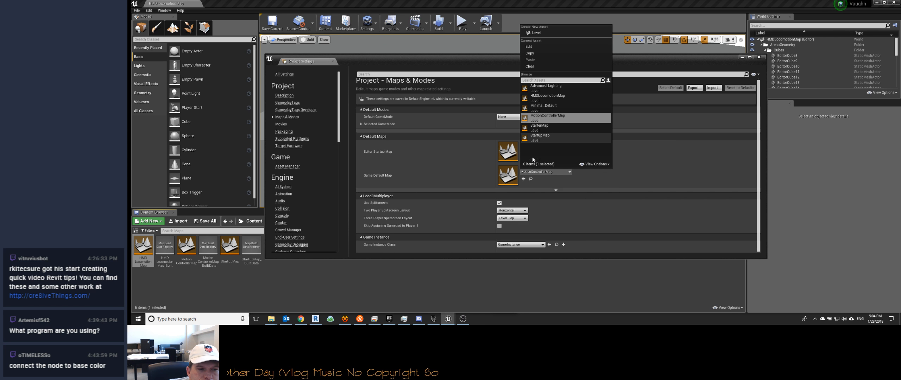
left_click(270, 288)
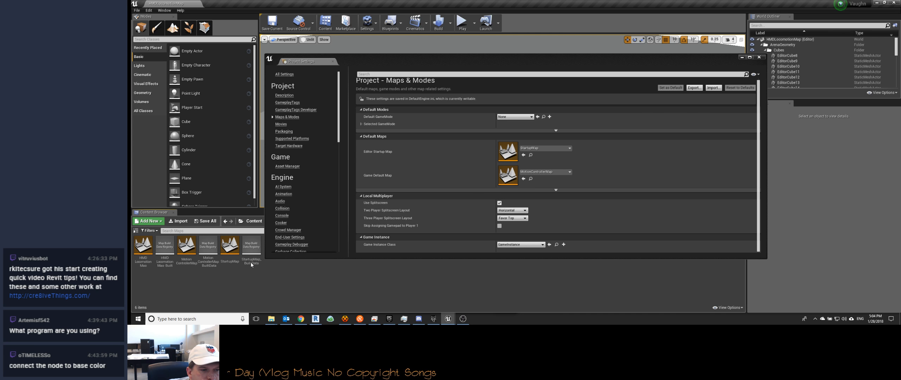
Step: Browse to the Maps folder of StarterContent and open the StarterMap level
left_click(254, 221)
left_click(188, 247)
double_click(188, 247)
double_click(229, 245)
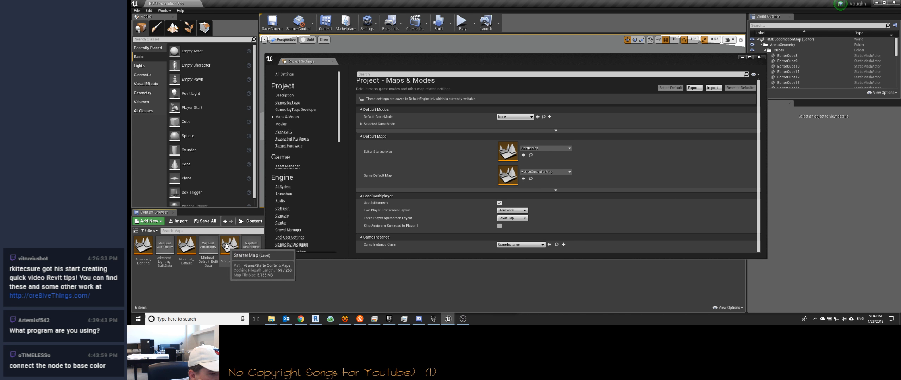
double_click(226, 246)
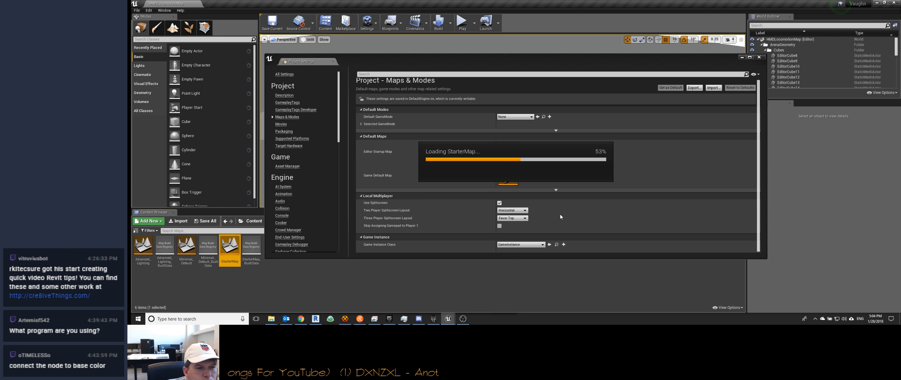
Step: Switch to OBS to check the stream, return to the Unreal editor and close the project settings
left_click(463, 318)
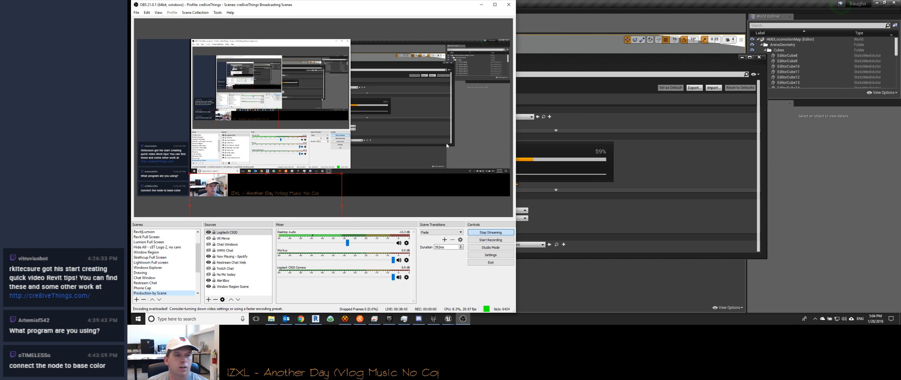
left_click(482, 4)
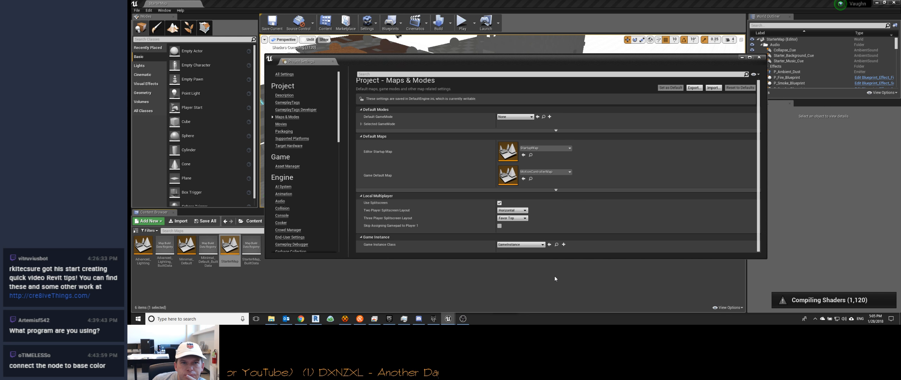
left_click(529, 7)
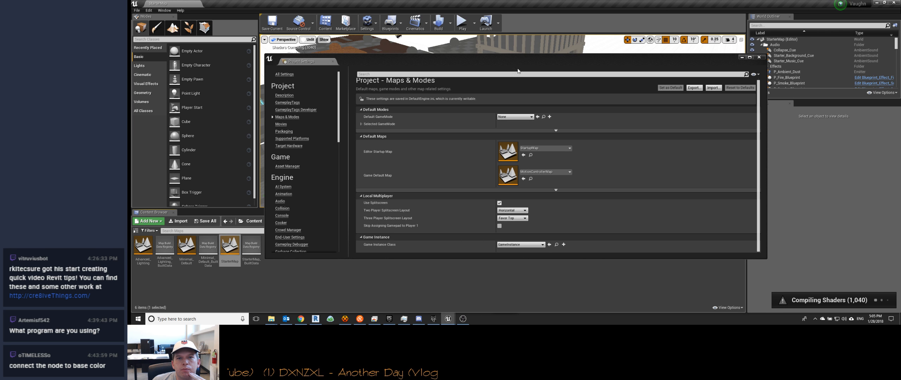
left_click(760, 57)
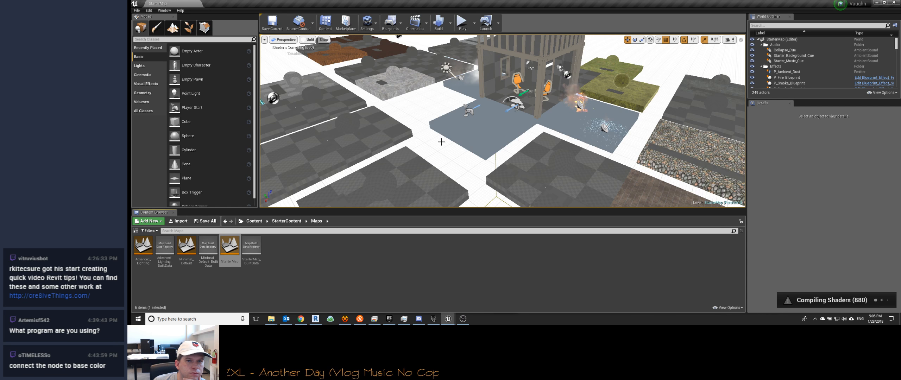
Step: Fly around the StarterMap level and inspect a sphere reflection capture and the sparks and fire effects
right_click_drag(506, 150, 575, 156)
left_click(510, 126)
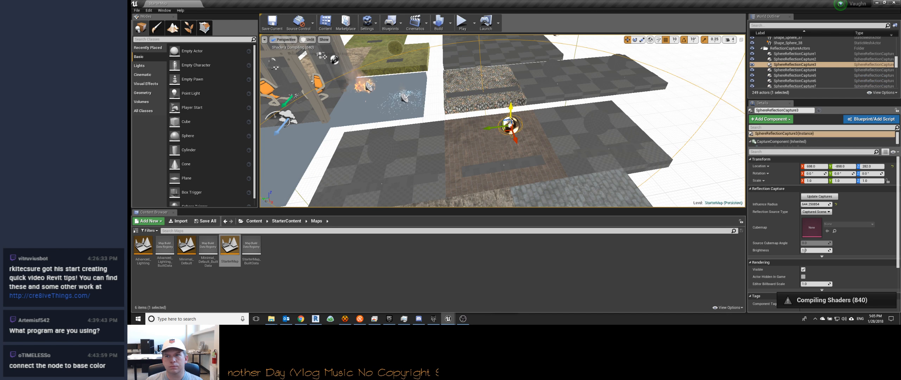
right_click_drag(495, 138, 413, 114)
key("w")
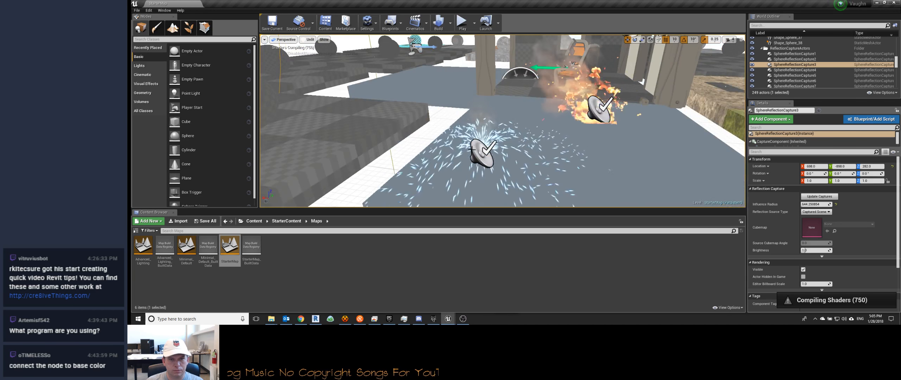
left_click(473, 149)
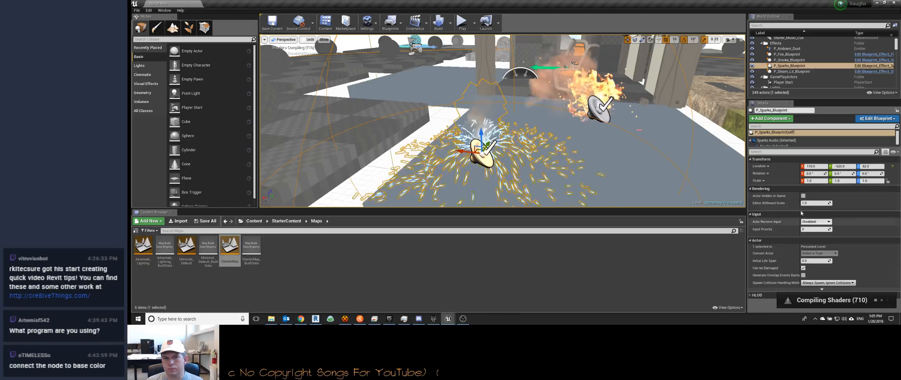
left_click(597, 115)
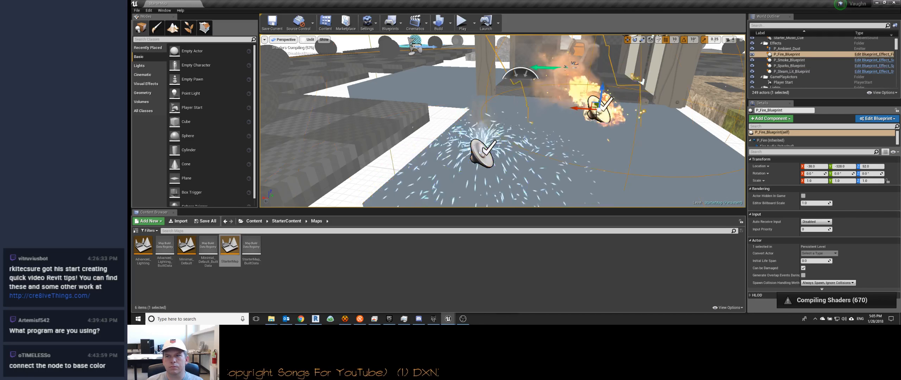
right_click_drag(597, 116, 738, 83)
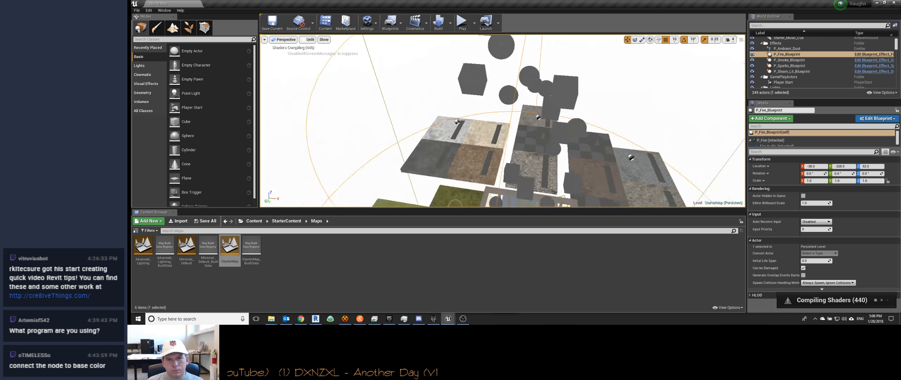
key("f")
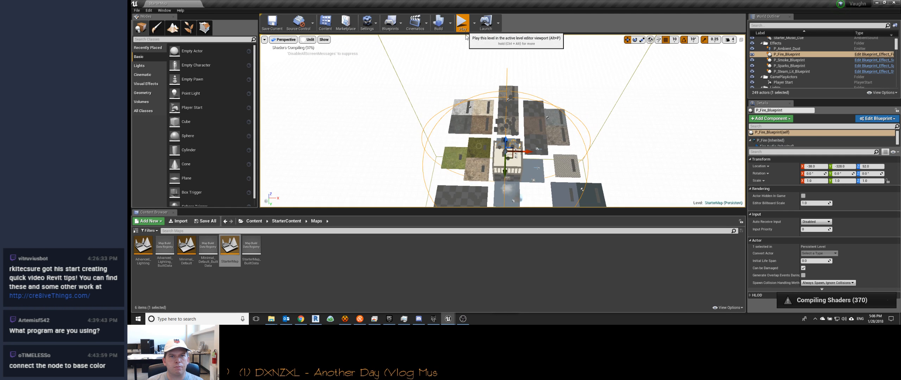
Step: Play the StarterMap level and fly around the material platforms and the railed pavilion roof filled with shapes
left_click(465, 24)
key("s")
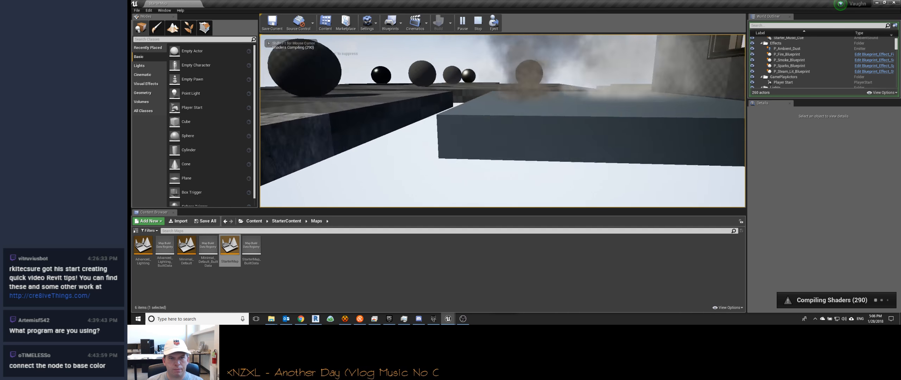
key("s")
key("w")
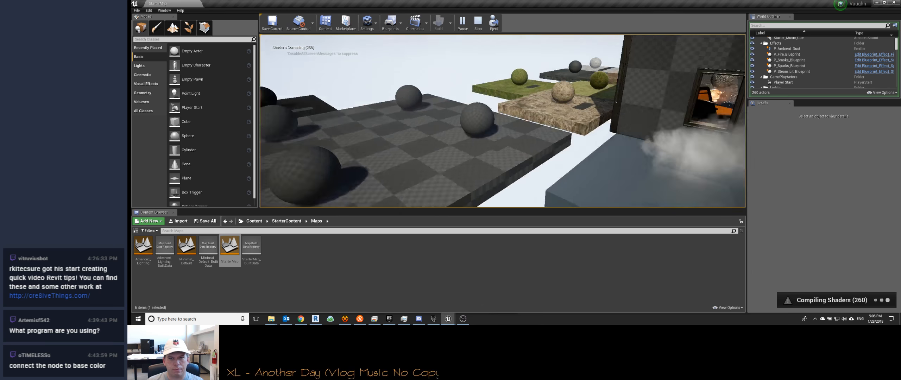
key("w")
key("w")
key("s")
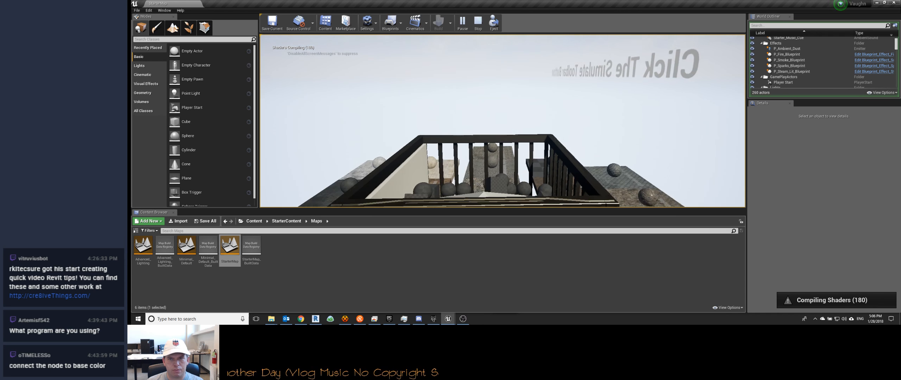
key("s")
key("d")
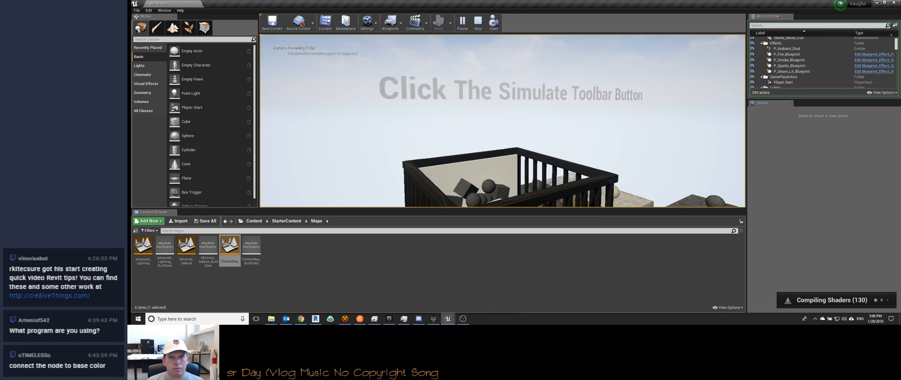
key("s")
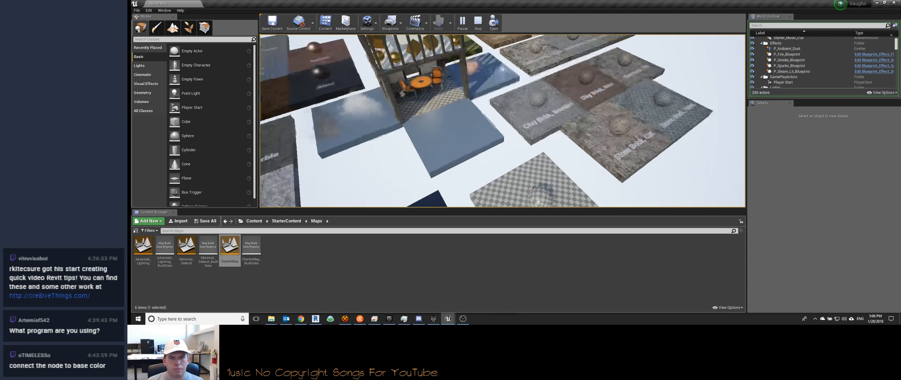
Step: Inspect the beveled clay brick sphere, the cobblestone platforms and the pavilion interior with its table and orange chairs
key("w")
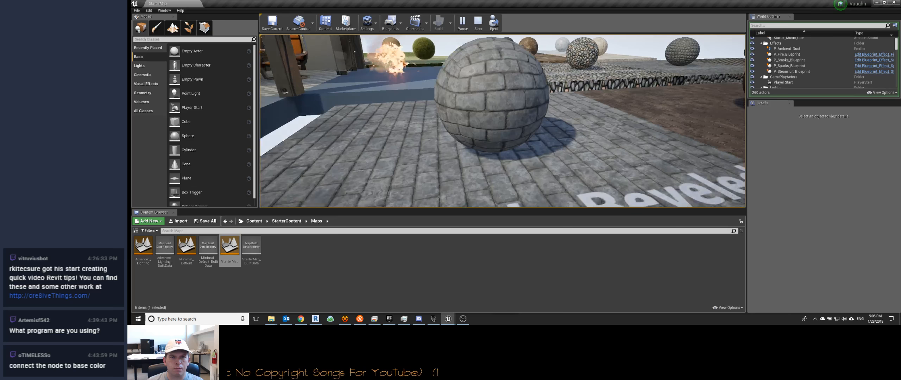
key("s")
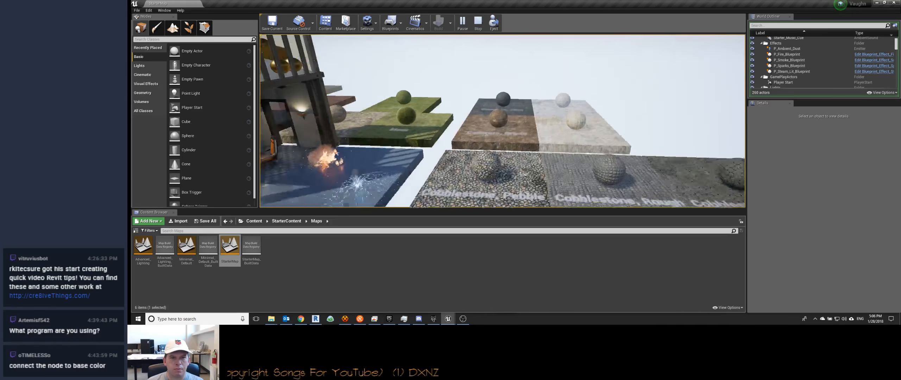
key("w")
key("w")
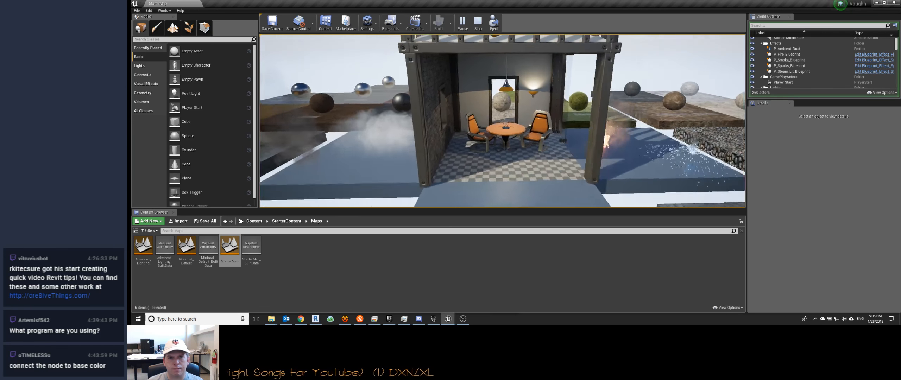
key("s")
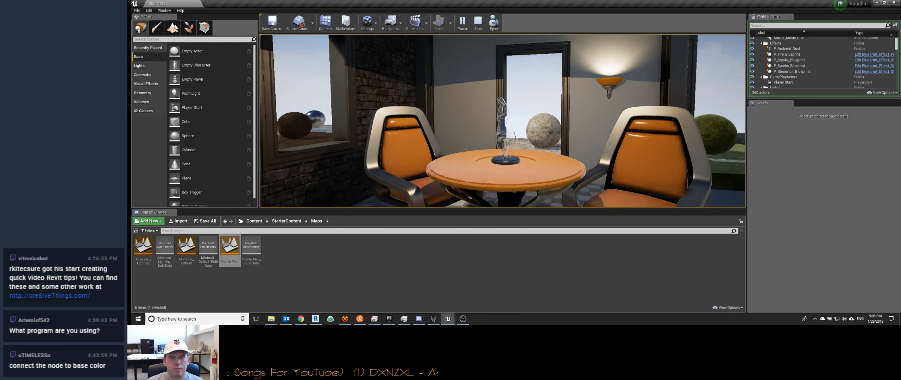
key("s")
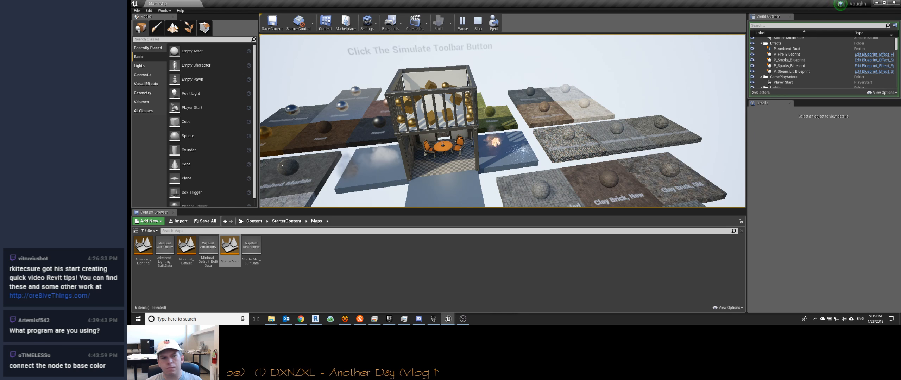
Step: Examine the Lake Water material sample up close and stop the play session
key("w")
key("w")
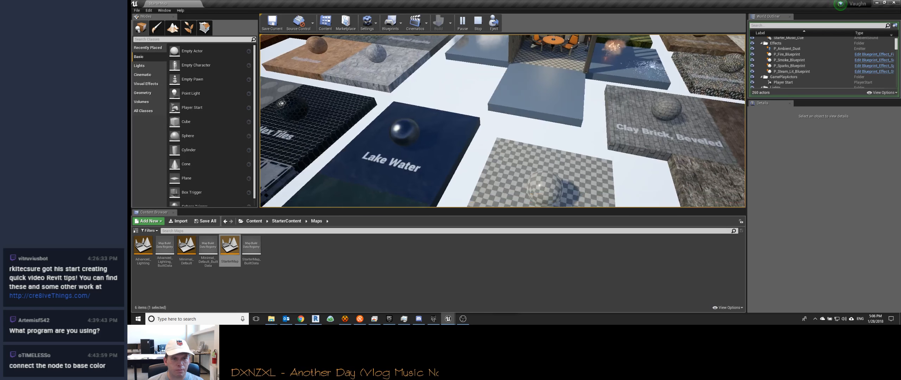
key("w")
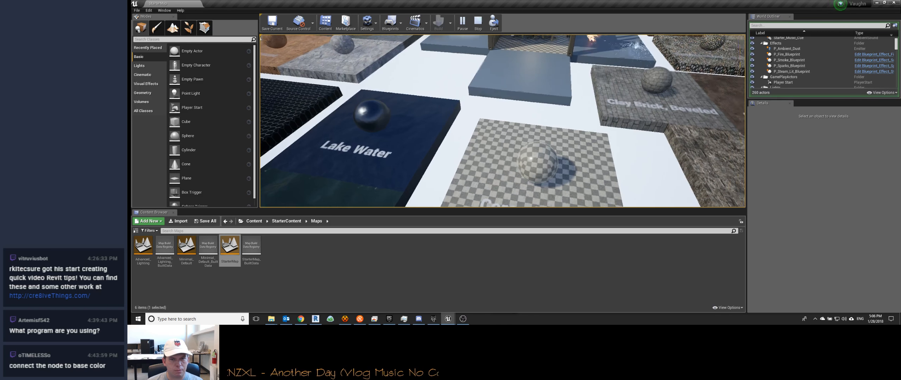
key("a")
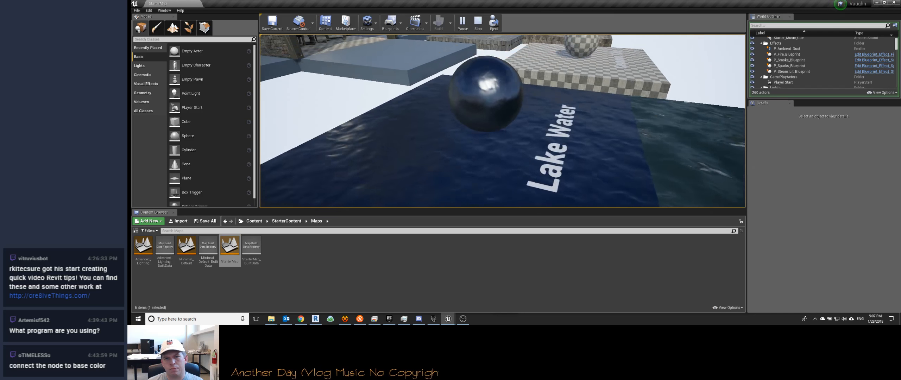
key("Escape")
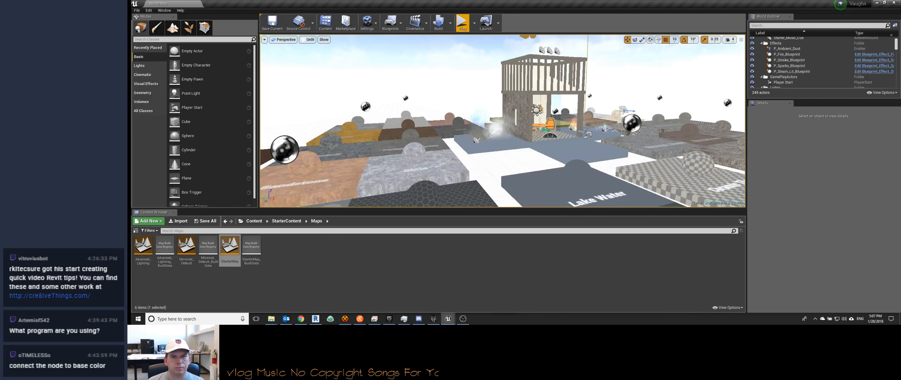
Step: Play the StarterMap level again and examine the Pulse hexagon material on its floor tile and sphere
left_click(462, 24)
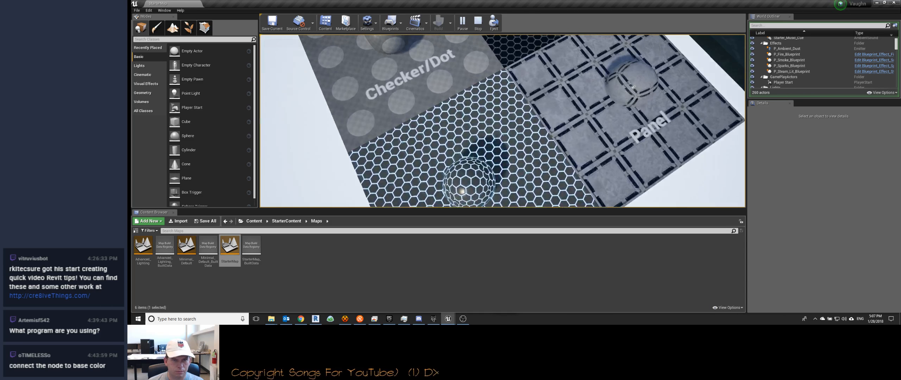
key("d")
key("a")
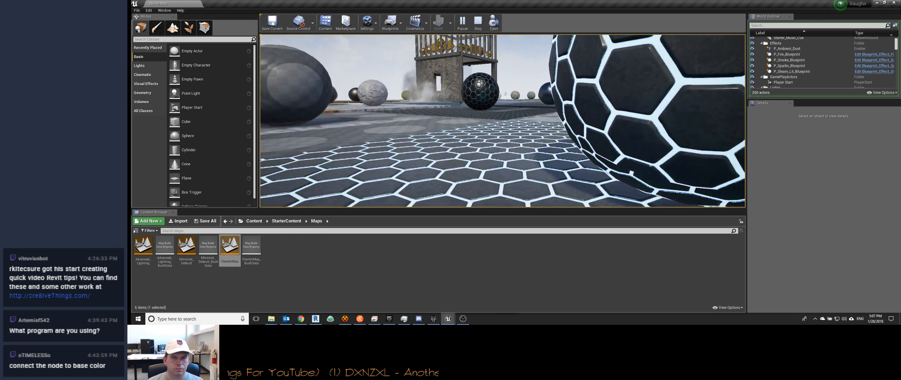
key("d")
key("s")
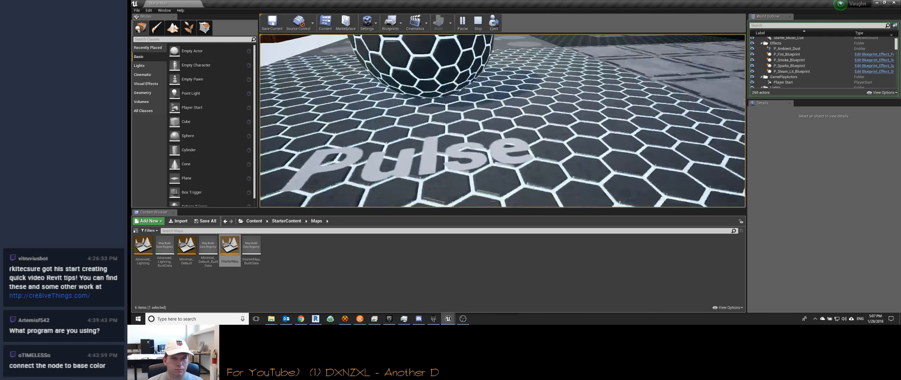
key("e")
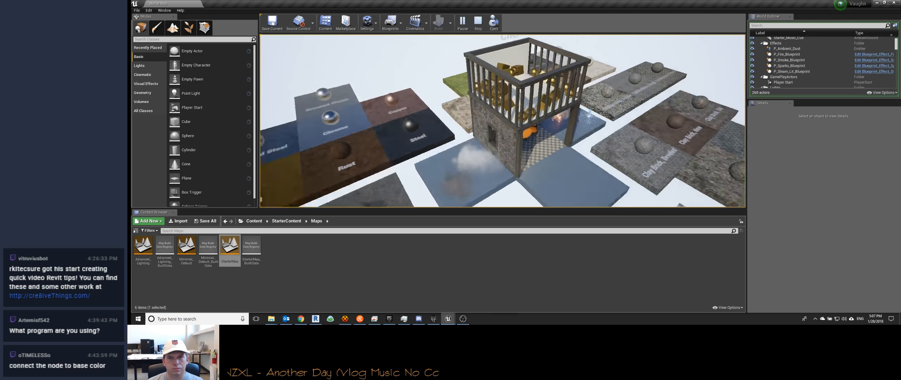
Step: Fly past the fire and sparks to inspect the Grass, Moss and cobblestone materials, and end the play session
key("w")
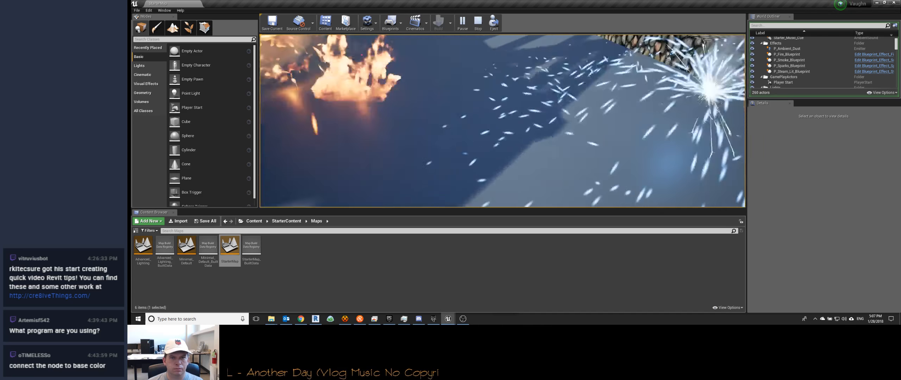
key("w")
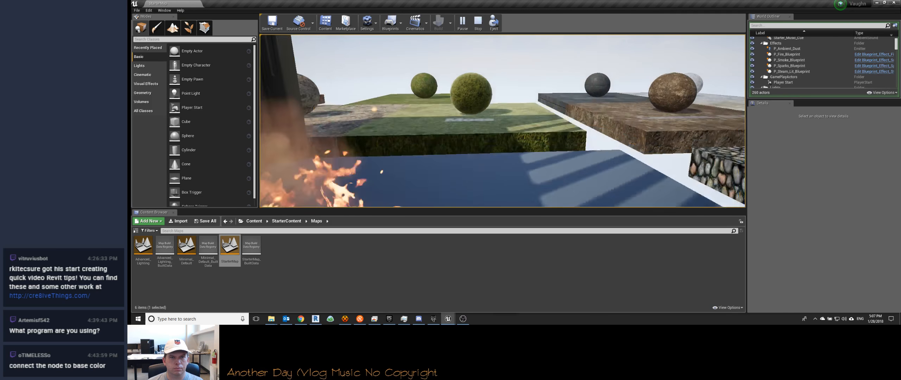
key("w")
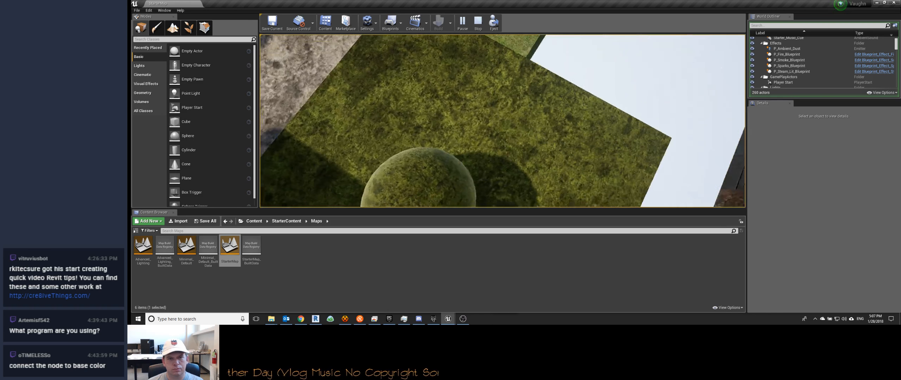
key("s")
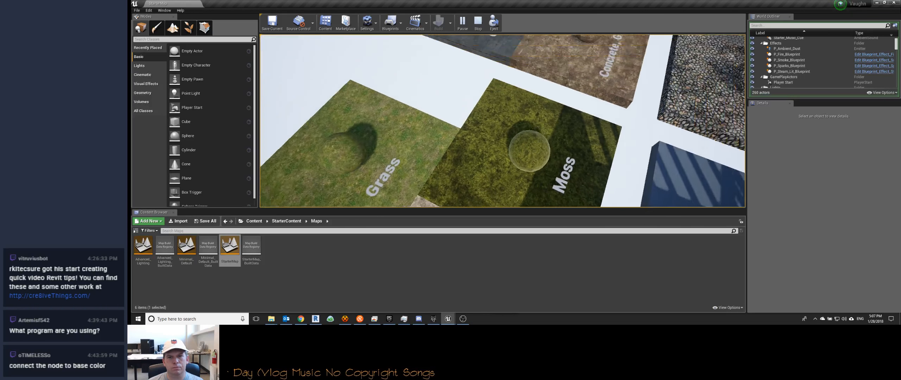
key("w")
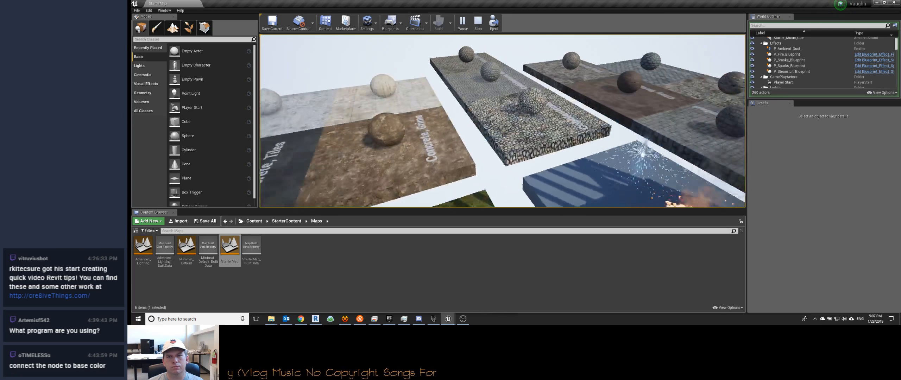
key("w")
key("w")
key("s")
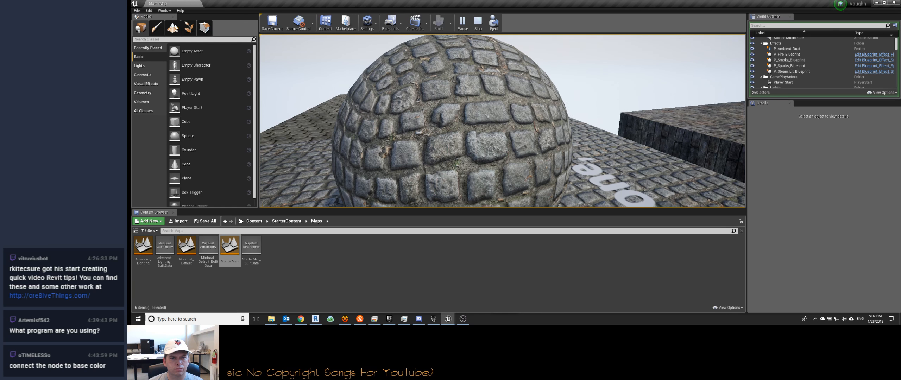
key("Escape")
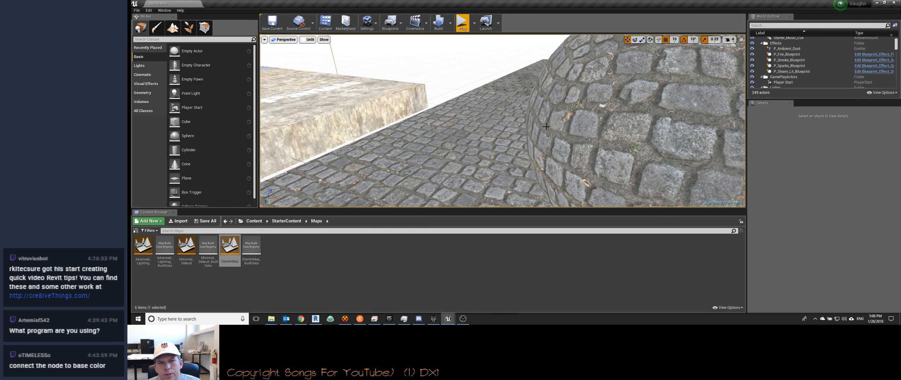
Step: Open the Advanced_Lighting level from the StarterContent Maps folder and look at its color calibration cube
left_click(140, 244)
double_click(140, 244)
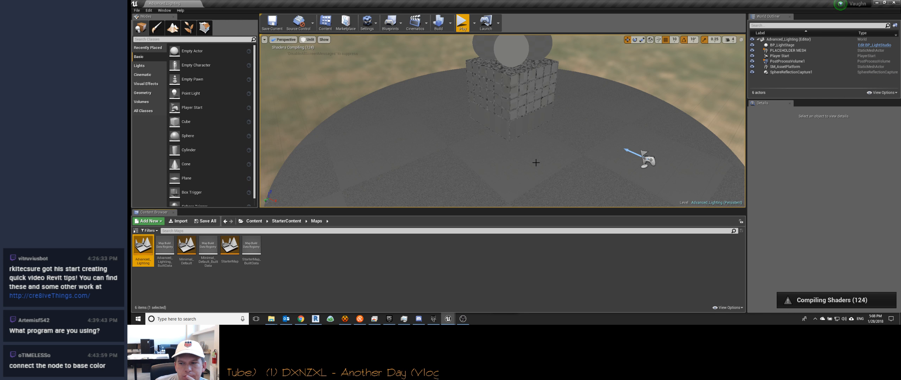
right_click_drag(529, 147, 523, 128)
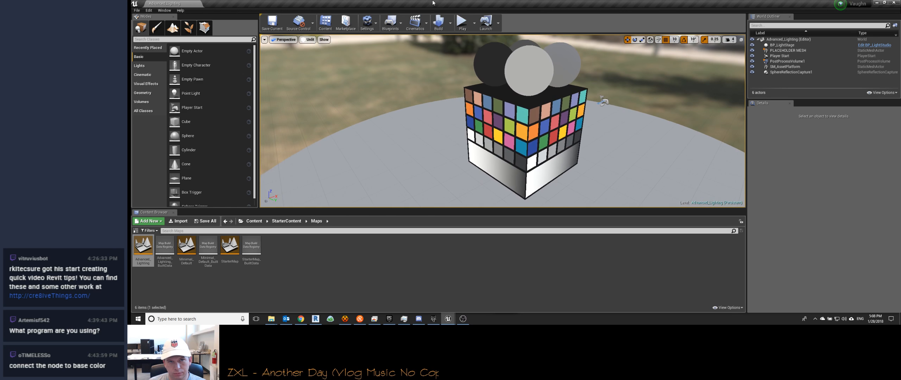
Step: Play the Advanced_Lighting level, examine the color calibration cube and its spheres from several sides, and stop playing
left_click(464, 23)
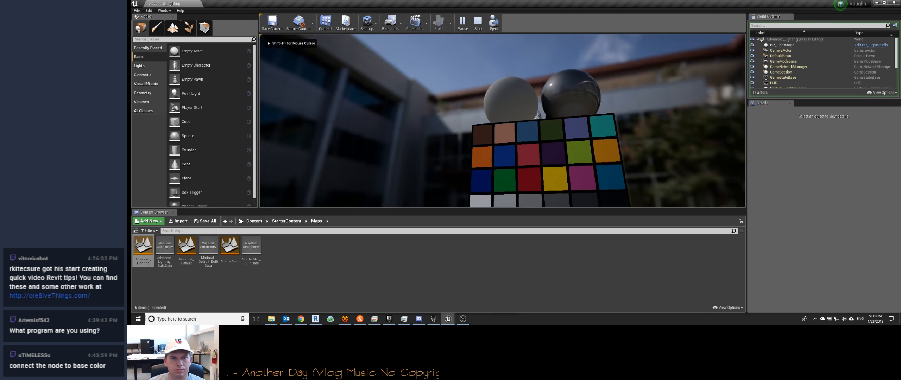
key("d")
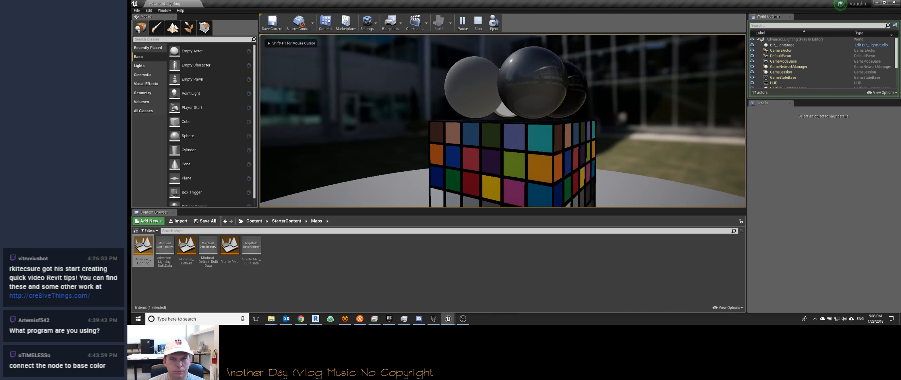
key("e")
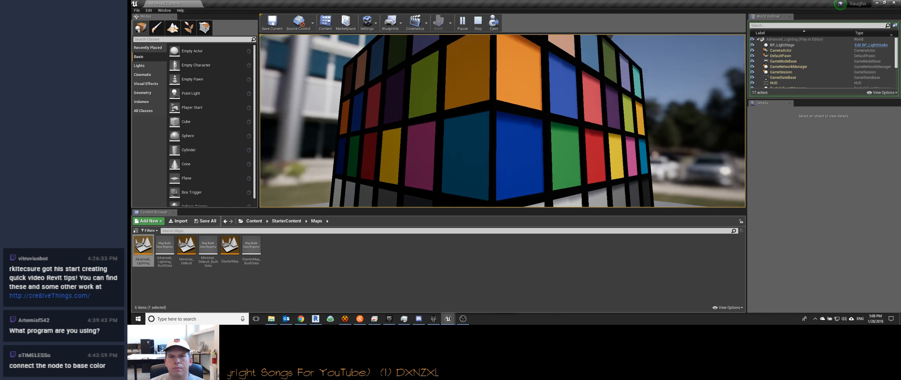
key("d")
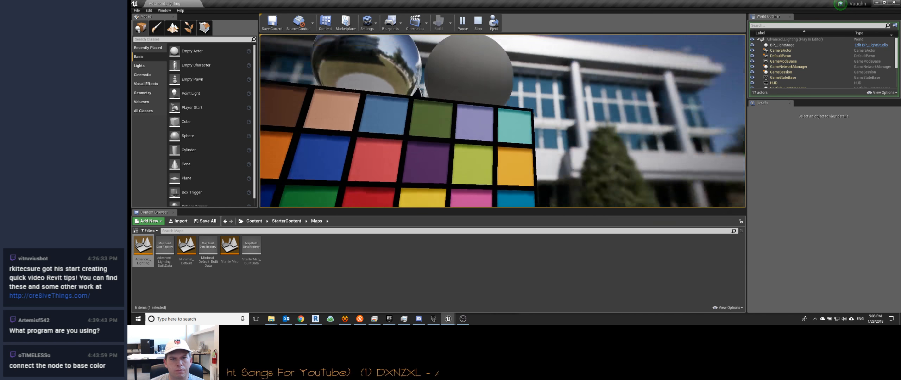
key("w")
key("d")
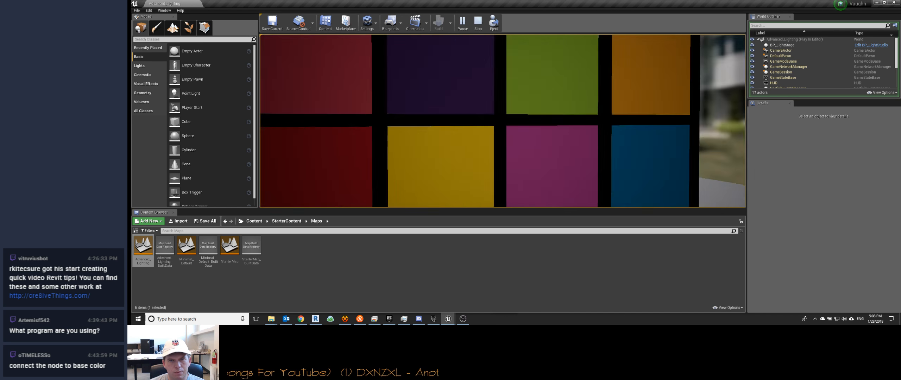
key("s")
key("w")
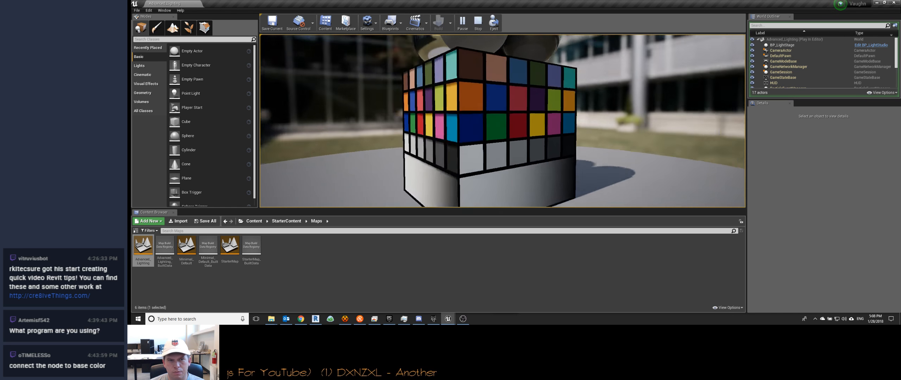
key("Escape")
Step: Select the PLACEHOLDER MESH color calibrator and view it from above together with its round platform
left_click(470, 112)
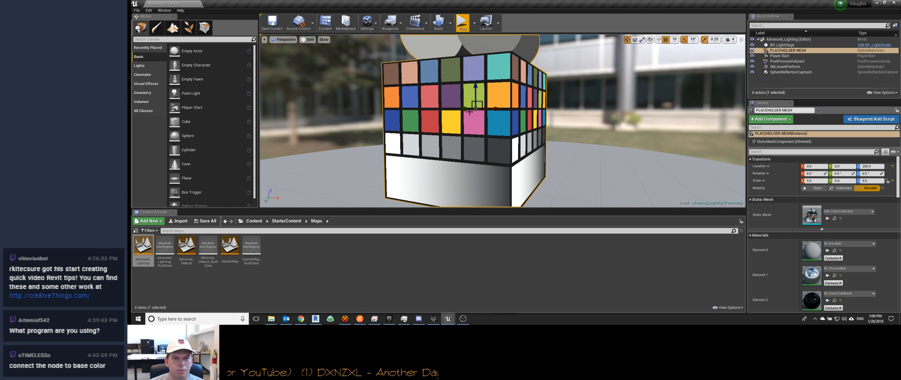
right_click_drag(500, 131, 413, 173)
key("d")
key("s")
key("s")
key("d")
right_click_drag(474, 73, 475, 73)
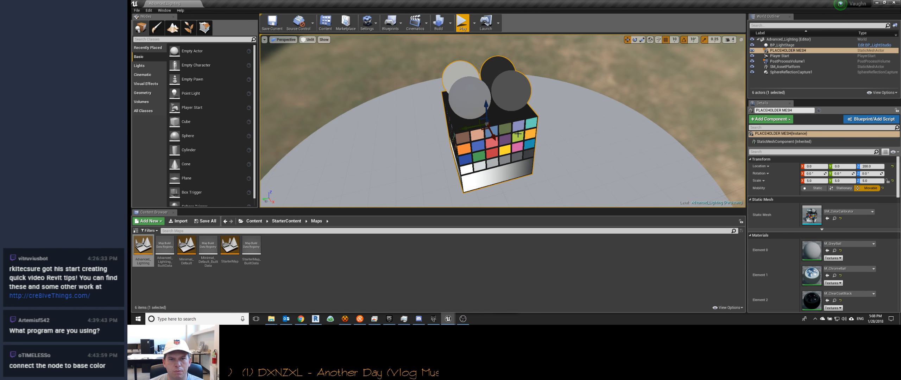
Step: Focus on the PLACEHOLDER MESH actor and open its SM_ColorCalibrator asset for editing
left_click(517, 134)
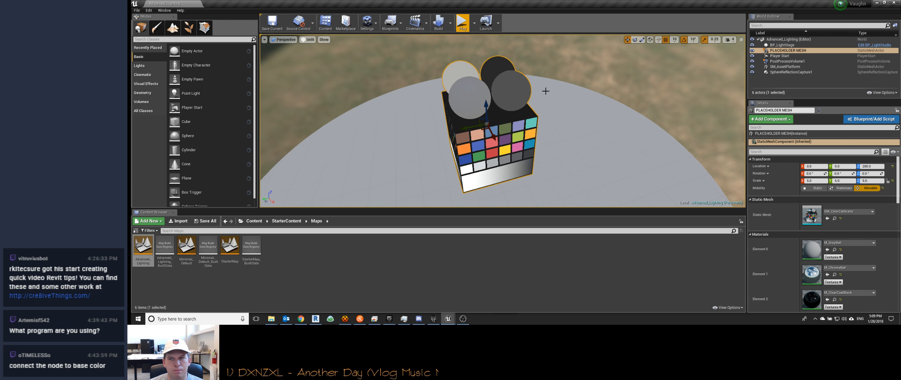
left_click(516, 142)
double_click(515, 143)
double_click(515, 143)
left_click(515, 143)
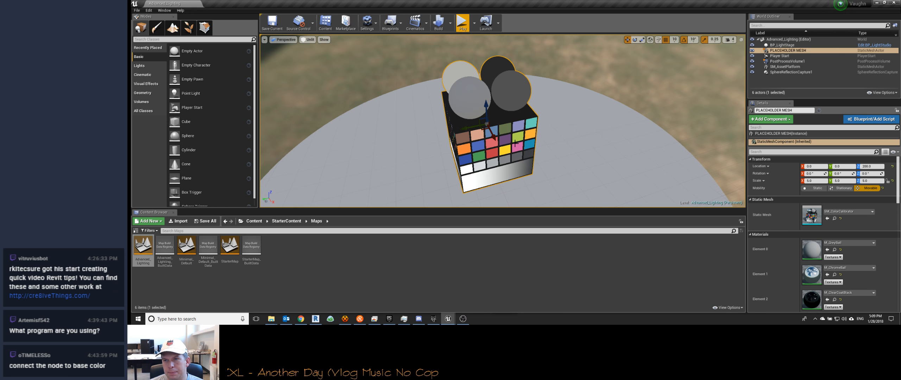
left_click(515, 143)
double_click(791, 50)
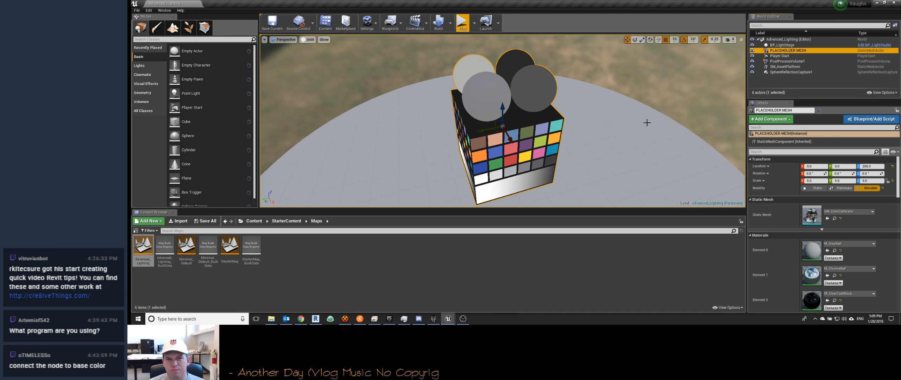
right_click(789, 50)
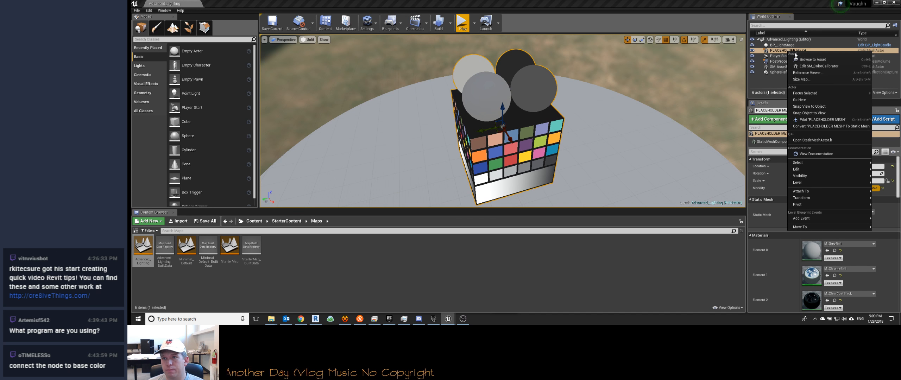
left_click(811, 67)
Step: Examine the chrome, black and grey spheres on top of the SM_ColorCalibrator mesh from close up and farther away
right_click_drag(577, 143, 574, 183)
key("w")
key("s")
key("w")
key("s")
key("e")
key("w")
right_click_drag(431, 167, 431, 166)
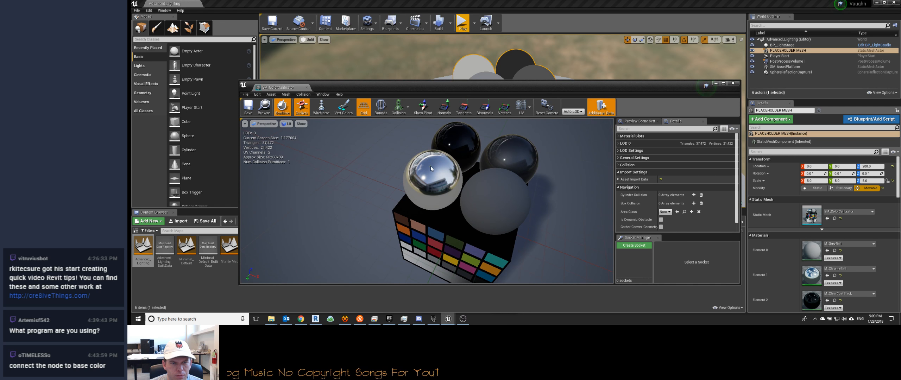
left_click_drag(430, 166, 449, 148)
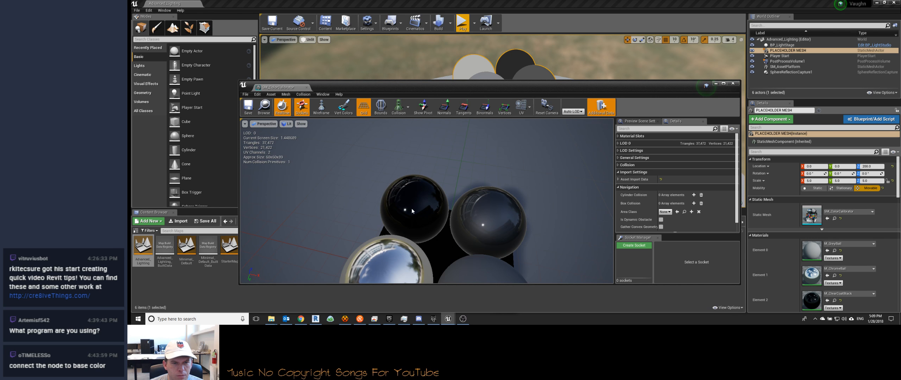
mouse_move(424, 254)
right_mouse_down()
mouse_move(424, 225)
mouse_move(425, 278)
mouse_move(425, 225)
mouse_move(425, 249)
right_mouse_up()
key("s")
key("w")
key("s")
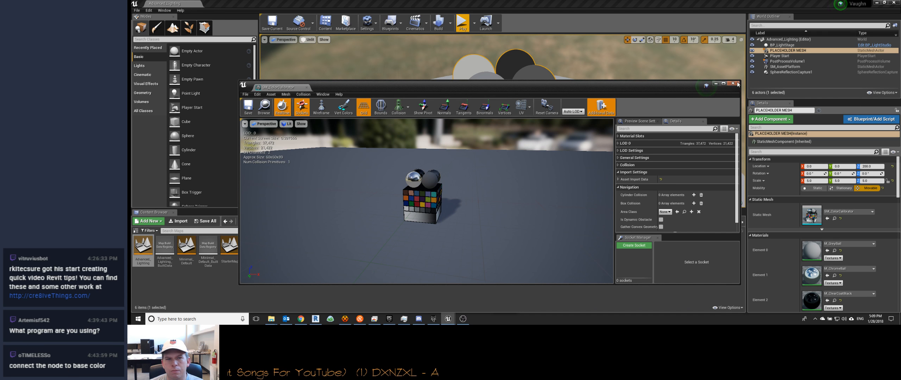
Step: Look around the SM_ColorCalibrator mesh's color swatches from several sides and close the mesh editor
right_click_drag(352, 197, 540, 190)
key("w")
key("s")
key("w")
key("e")
right_click_drag(261, 191, 261, 185)
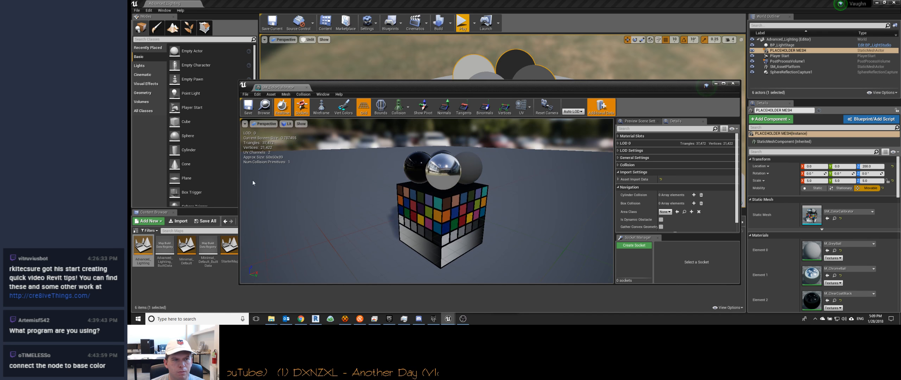
left_click_drag(511, 190, 571, 211)
key("a")
right_click_drag(510, 197, 449, 200)
key("w")
key("d")
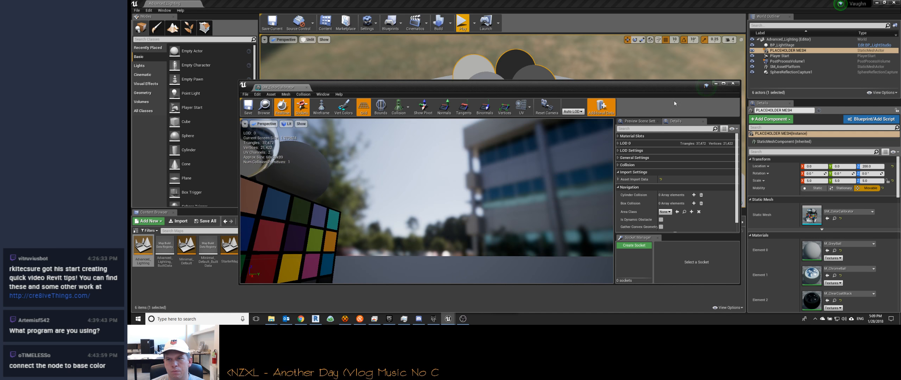
left_click(732, 83)
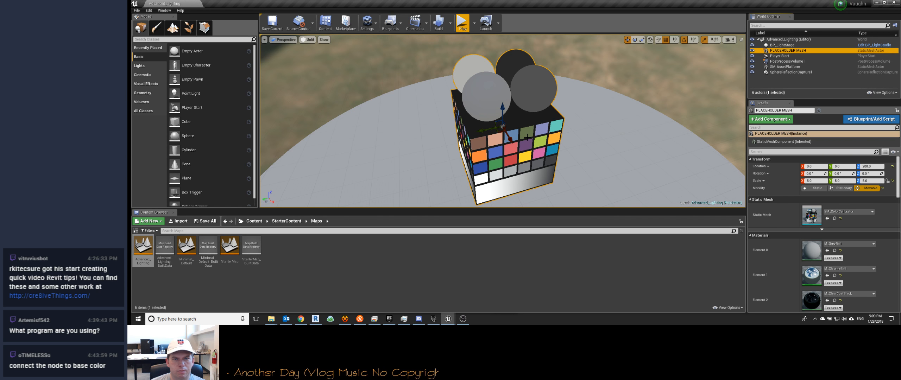
Step: Try deleting the PLACEHOLDER MESH actor from the level and undo the deletion
key("Delete")
key("ctrl+z")
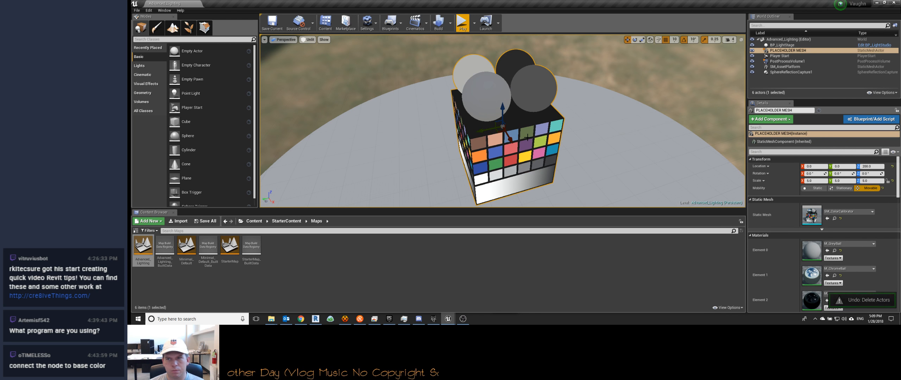
Step: Focus on the Player Start and BP_LightStage actors to see where they sit in the level and which settings they have
left_click(668, 115)
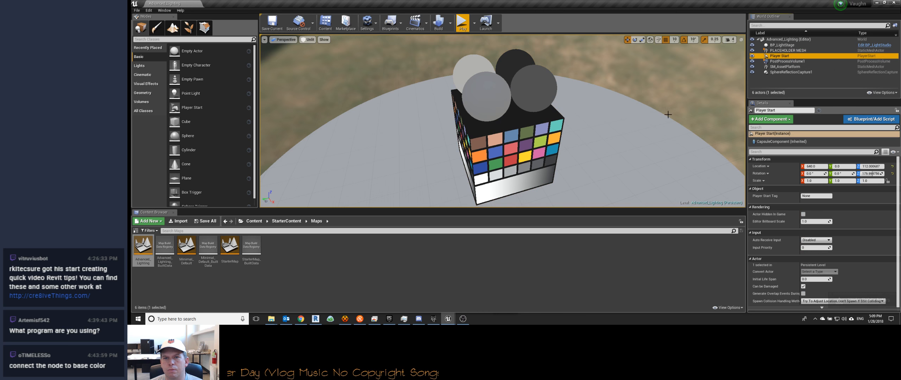
key("f")
mouse_move(619, 135)
right_mouse_down()
mouse_move(618, 124)
mouse_move(620, 135)
right_mouse_up()
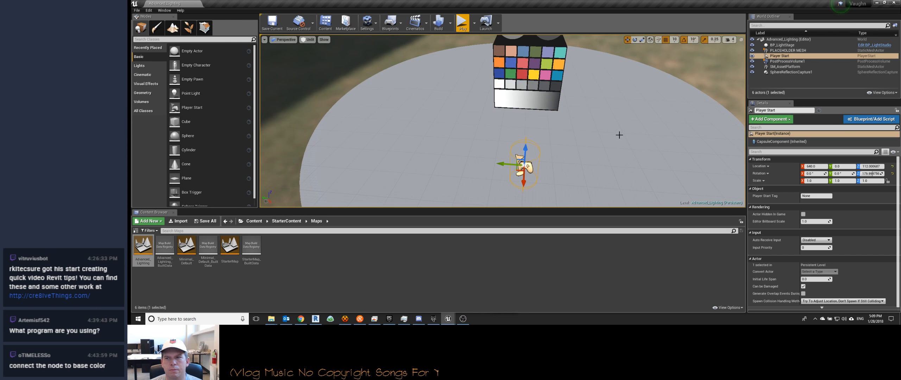
double_click(782, 45)
mouse_move(510, 99)
right_mouse_down()
mouse_move(509, 162)
mouse_move(509, 99)
right_mouse_up()
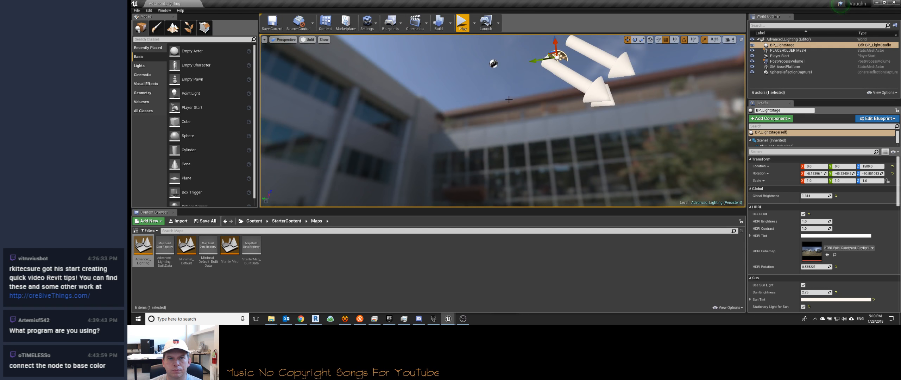
left_click(493, 65)
right_click_drag(518, 138, 468, 103)
Step: Open the Minimal_Default level from the StarterContent Maps folder and view its floor, table and chairs
double_click(187, 246)
left_click(511, 89)
right_click_drag(477, 147, 599, 151)
left_click(620, 65)
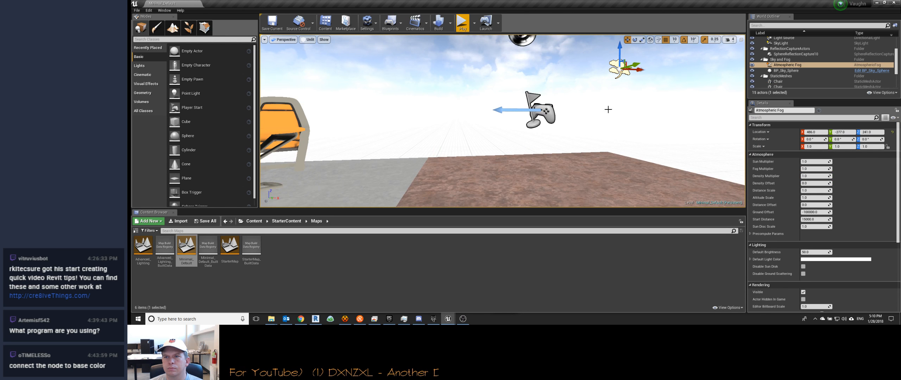
right_click_drag(615, 107, 530, 112)
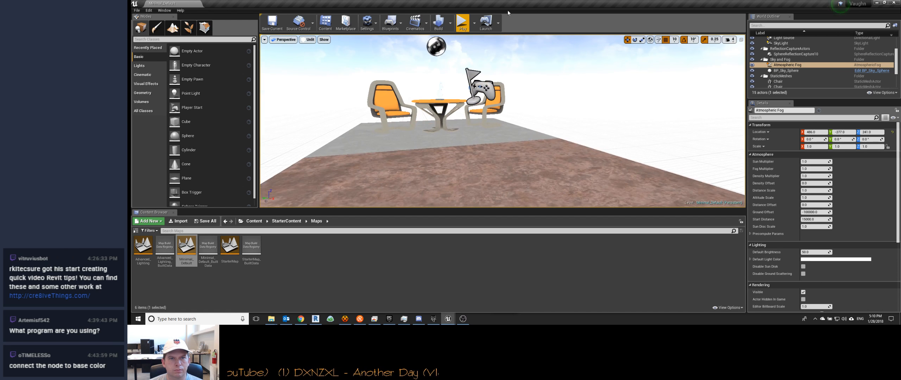
Step: Play the Minimal_Default level, examine the table and chairs from several sides, stop playing, and look through the level's actor list
left_click(463, 23)
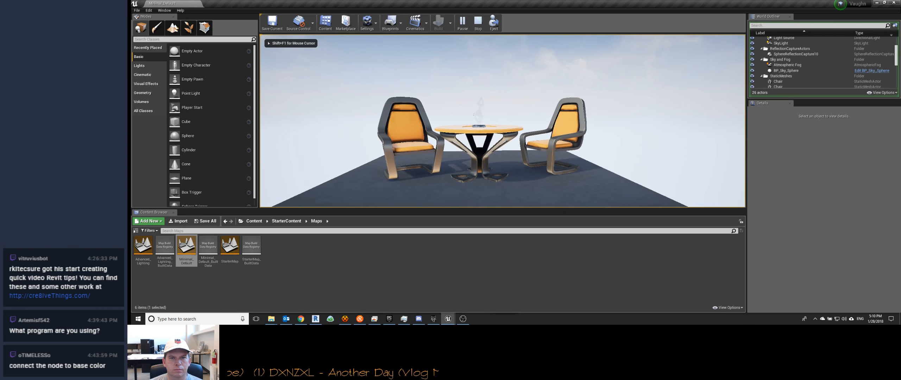
key("e")
key("d")
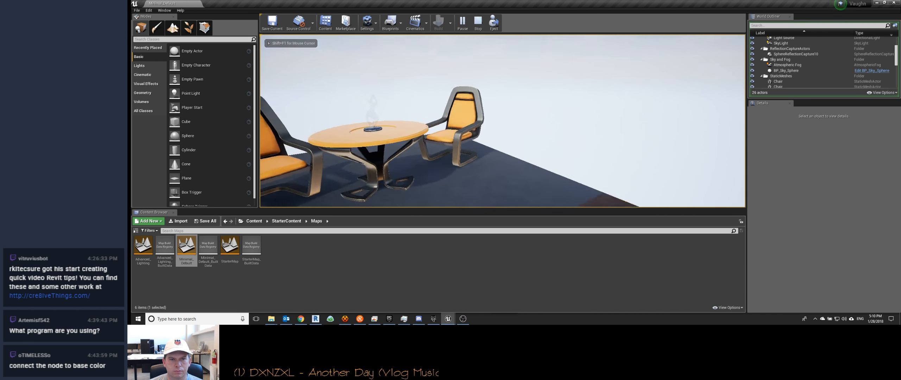
key("w")
key("e")
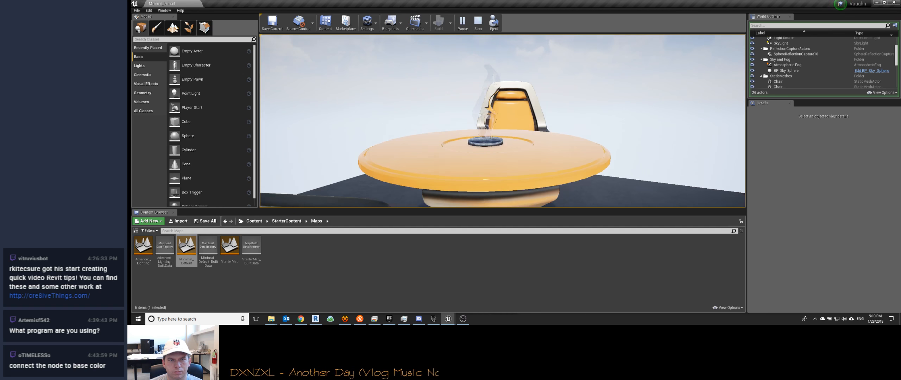
key("d")
key("s")
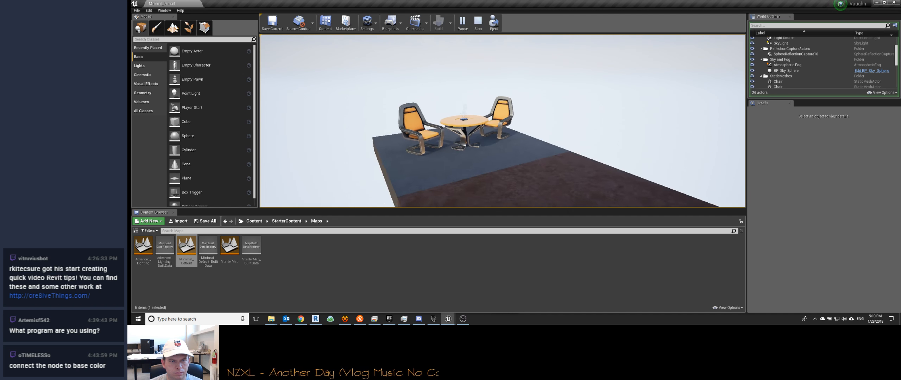
key("q")
key("w")
key("e")
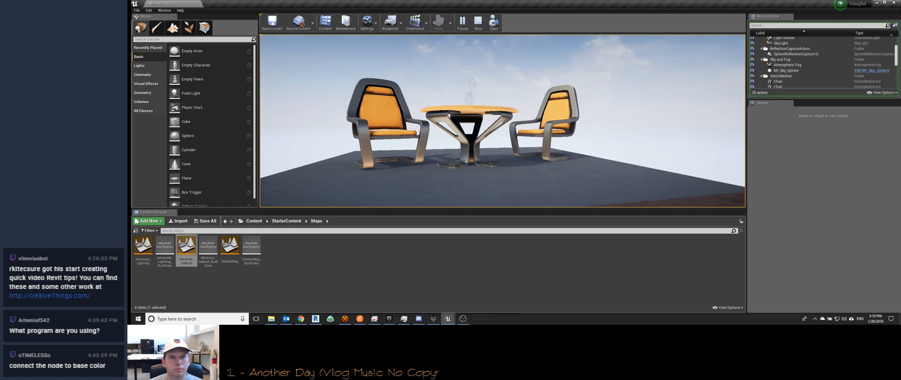
key("Escape")
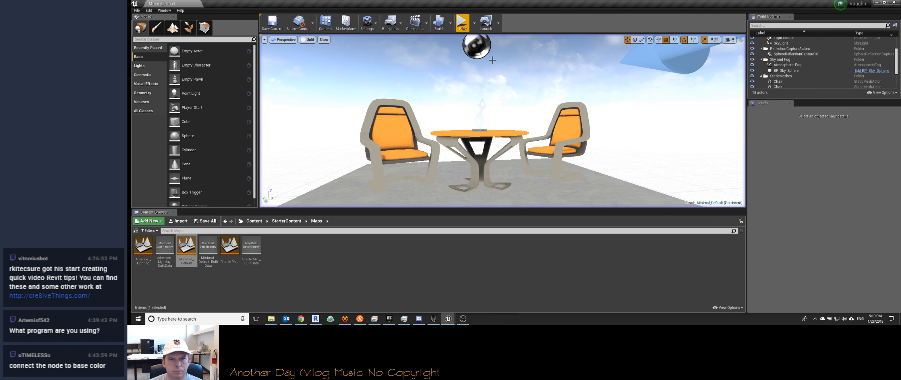
scroll(780, 85, "down", 1)
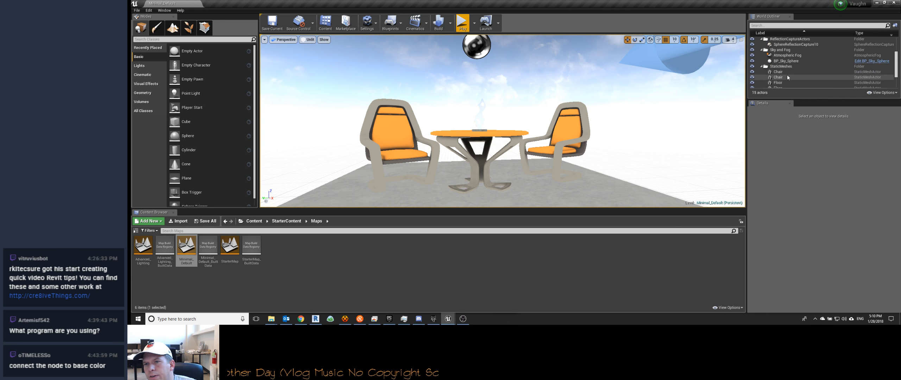
scroll(788, 77, "up", 3)
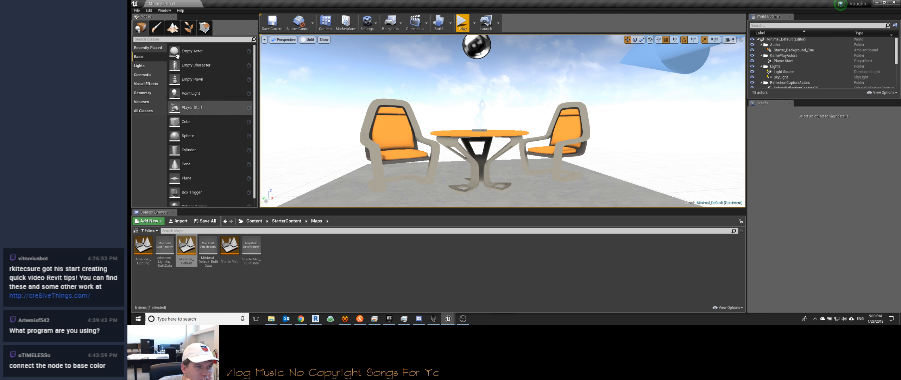
Step: Set the Game Default Map to StartupMap in the project's Maps & Modes settings
left_click(137, 10)
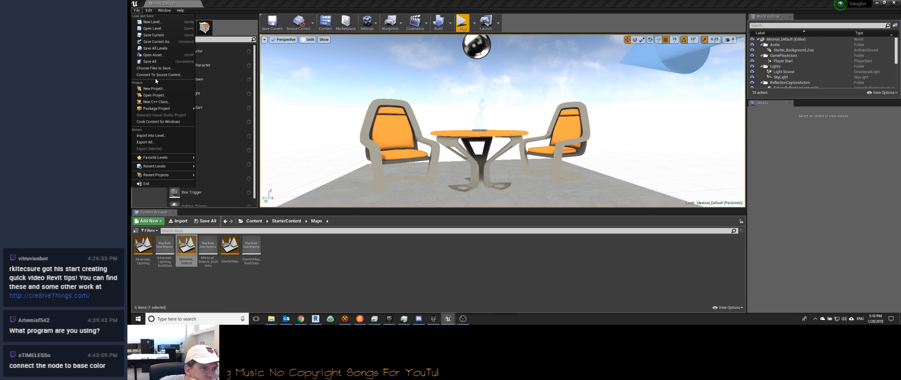
mouse_move(159, 109)
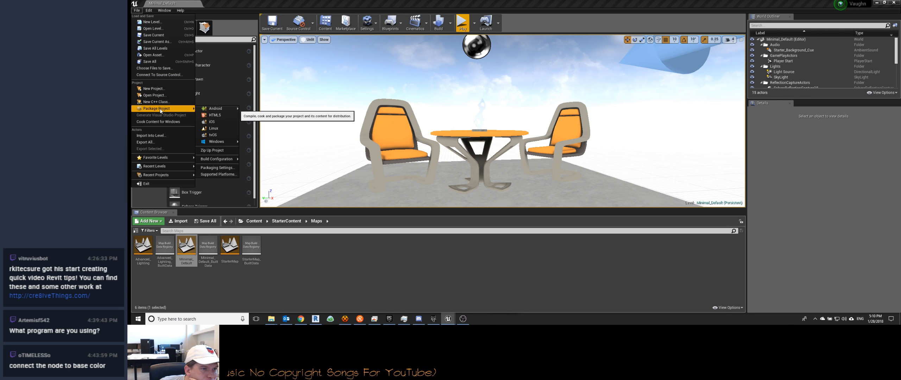
left_click(217, 167)
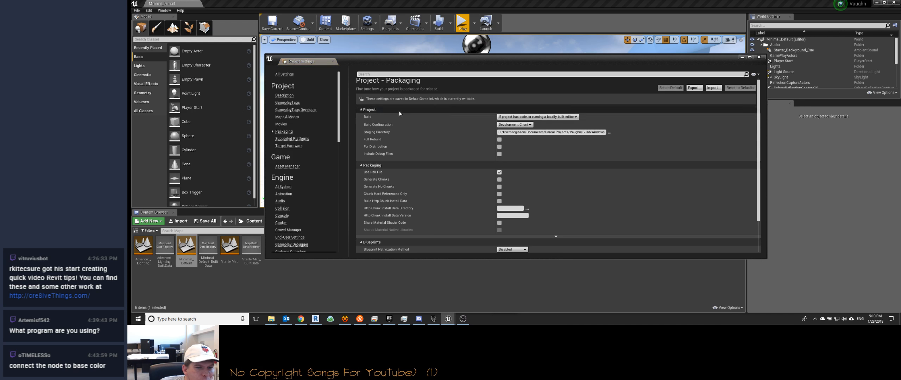
left_click(287, 117)
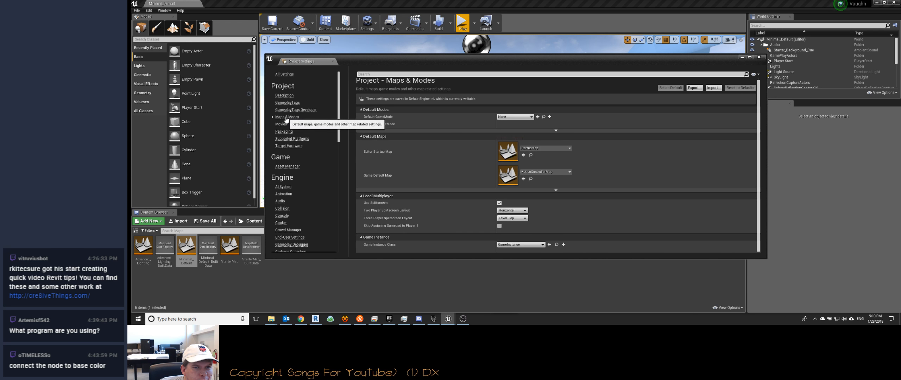
left_click(545, 173)
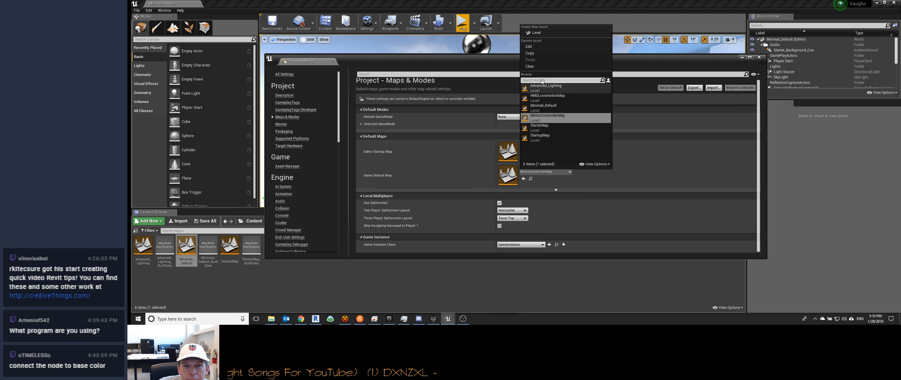
left_click(544, 137)
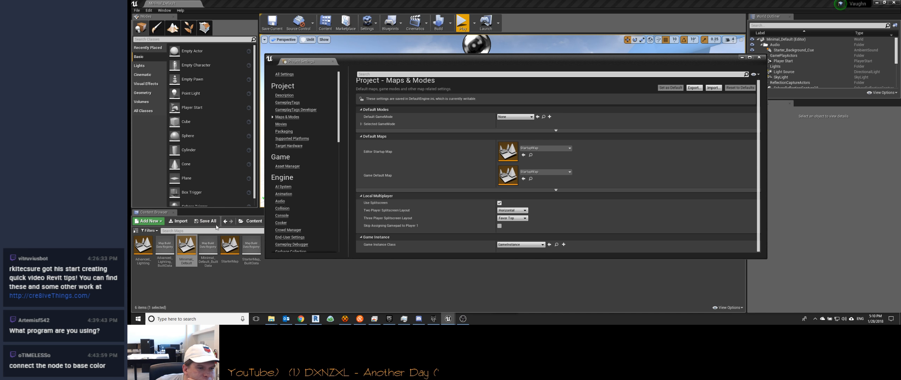
Step: Look inside the VirtualReality content folder and close the project settings
left_click(250, 225)
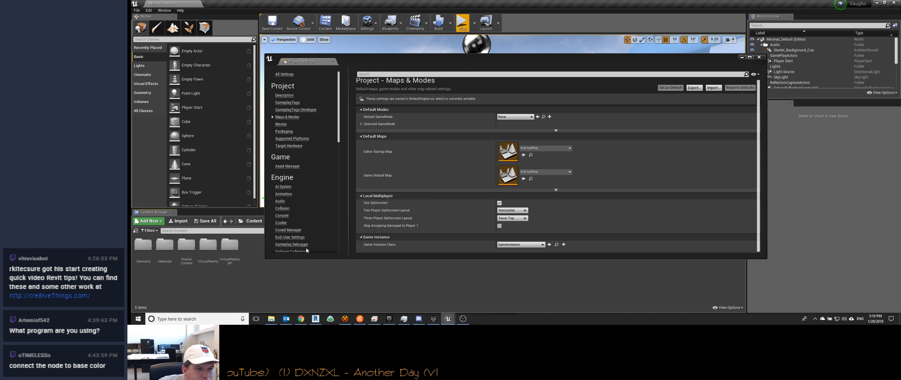
double_click(208, 245)
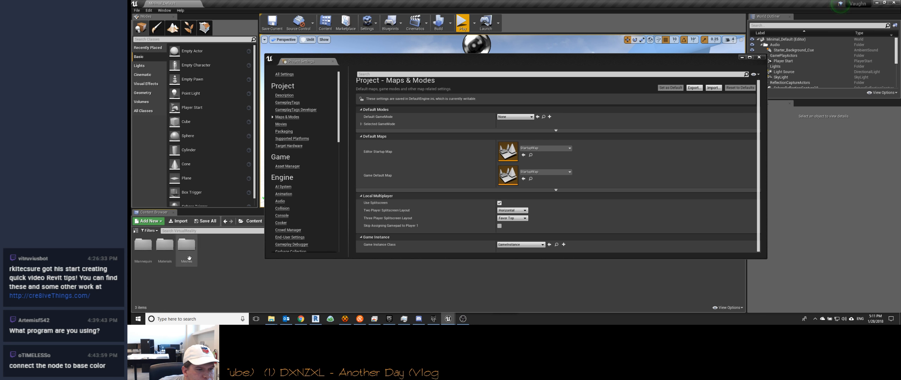
left_click(759, 57)
Step: Look through the Maps folder and the Blueprints folder inside VirtualRealityBP
left_click(254, 221)
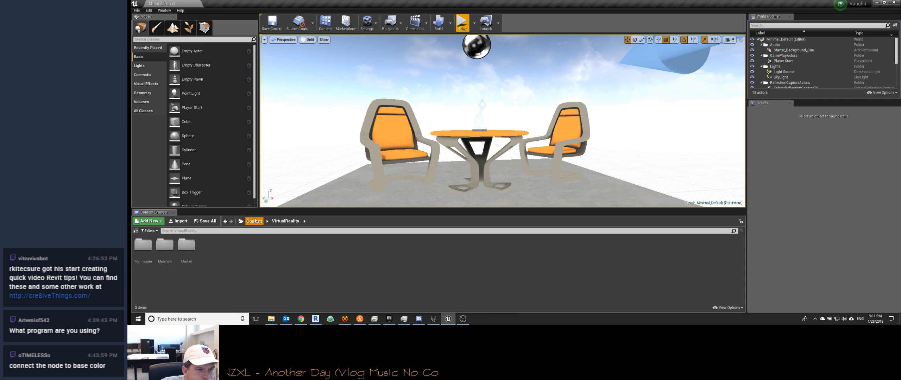
double_click(228, 247)
double_click(165, 245)
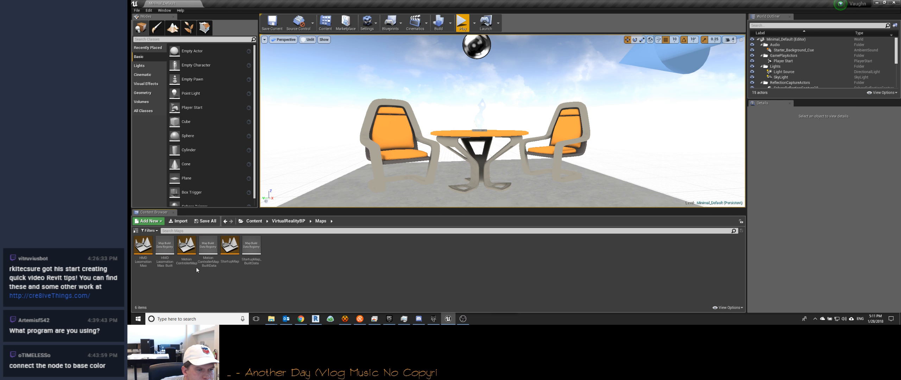
left_click(288, 221)
double_click(143, 246)
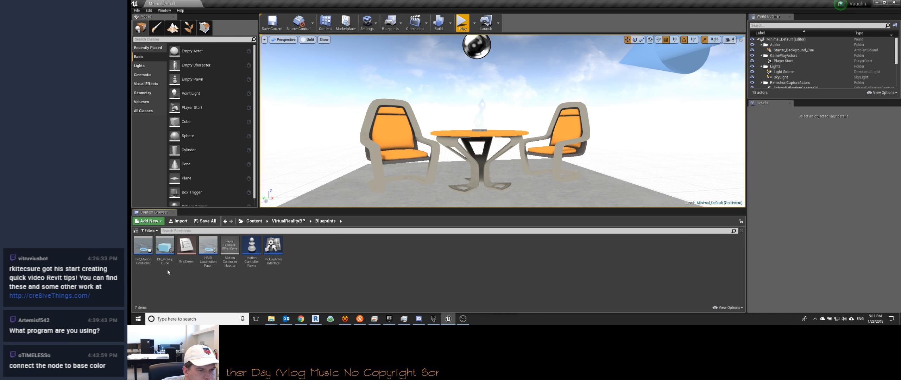
Step: Open the MotionControllerMap level from the Maps folder of VirtualRealityBP and look over its floor
left_click(167, 249)
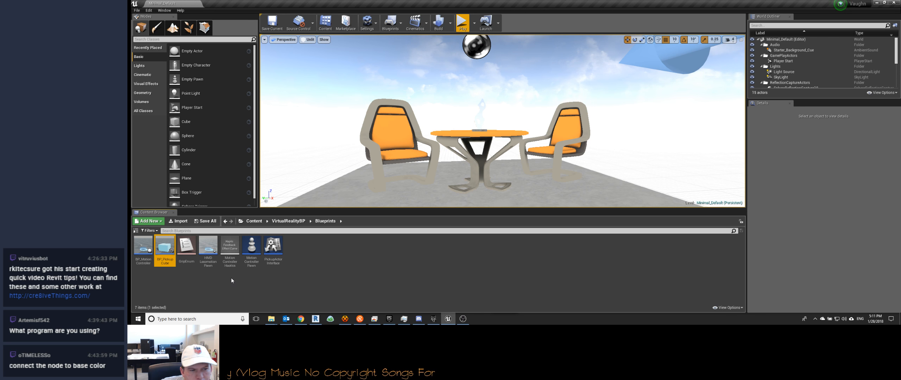
left_click(286, 222)
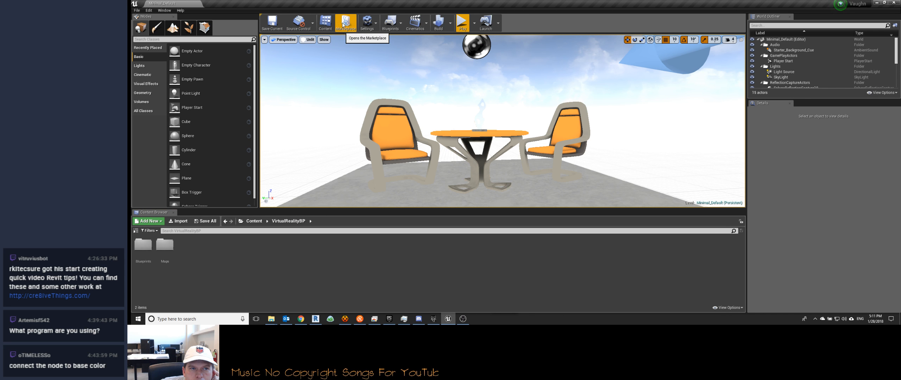
left_click(331, 32)
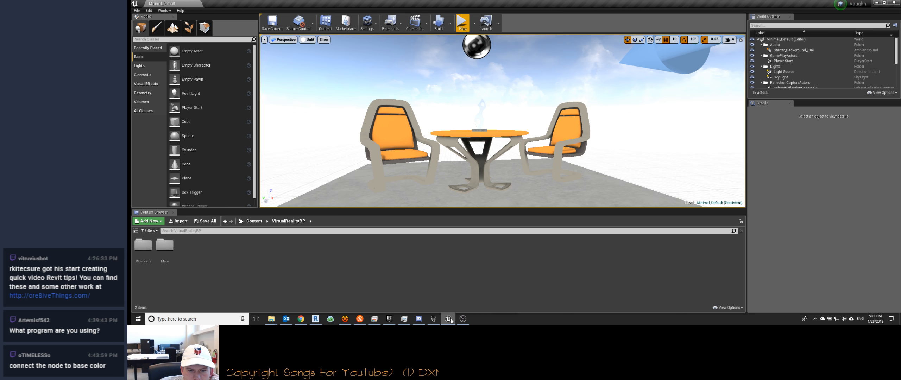
mouse_move(452, 321)
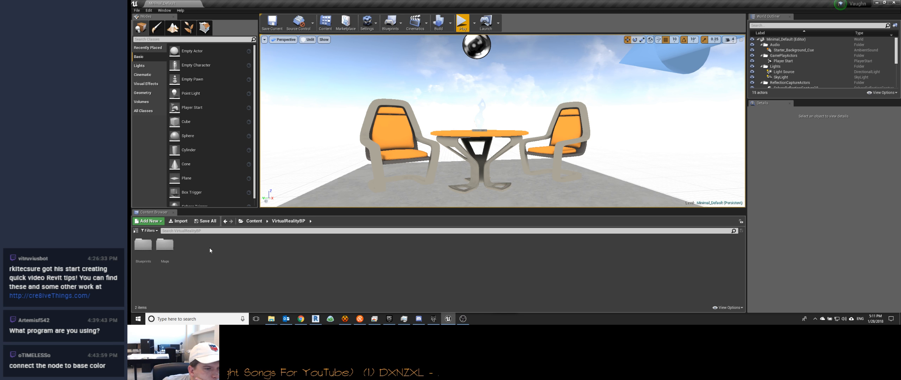
double_click(164, 246)
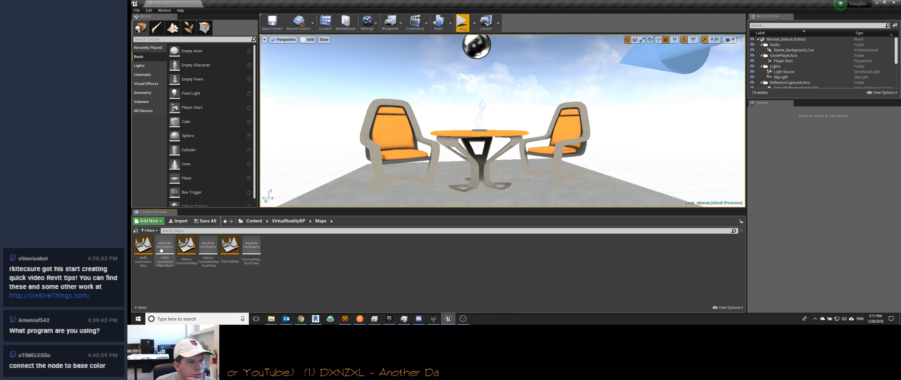
double_click(186, 246)
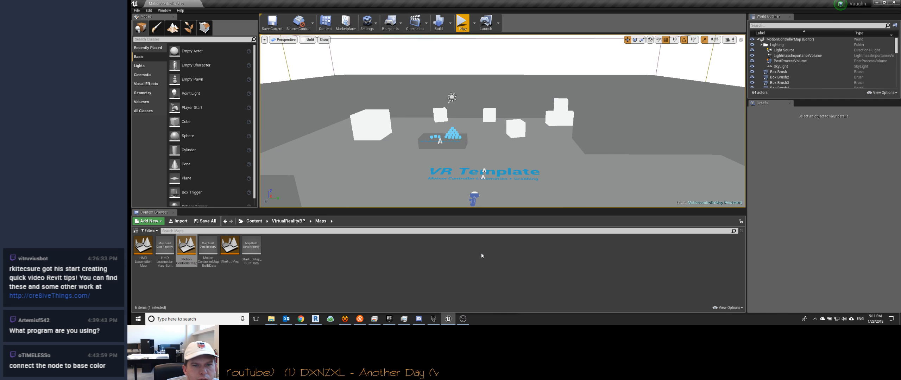
right_click_drag(492, 179, 490, 207)
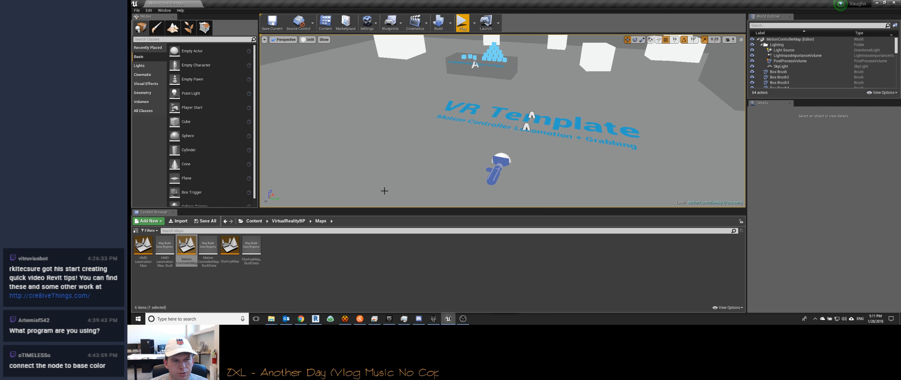
Step: Look at the HMDLocomotionMap level, and return to the MotionControllerMap level
double_click(143, 248)
right_click_drag(500, 120, 552, 167)
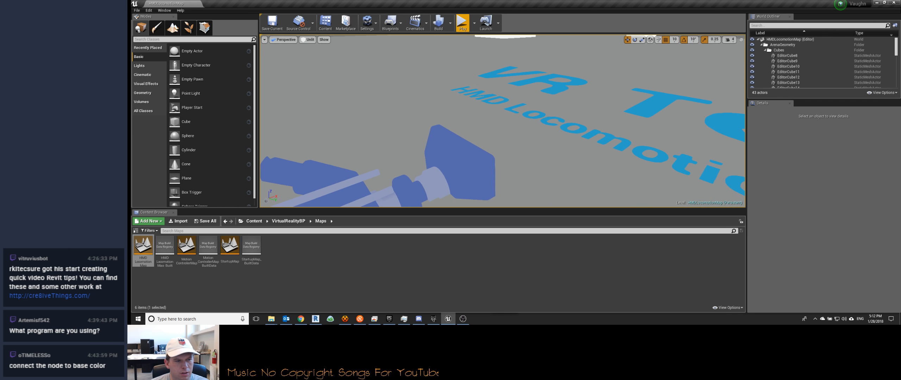
left_click(208, 249)
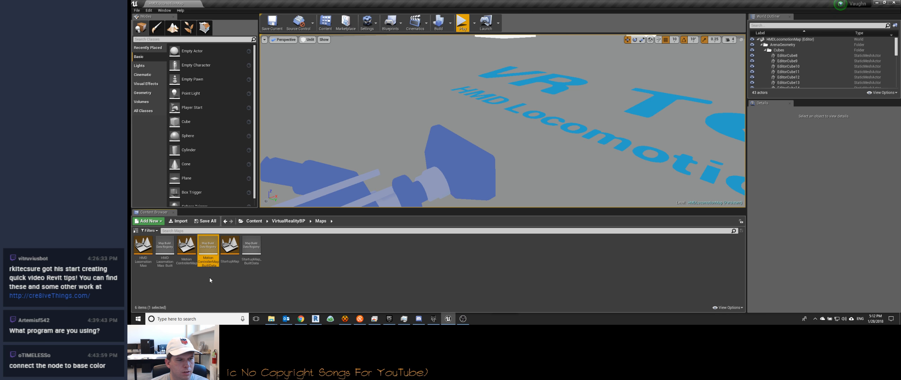
left_click(189, 246)
double_click(190, 247)
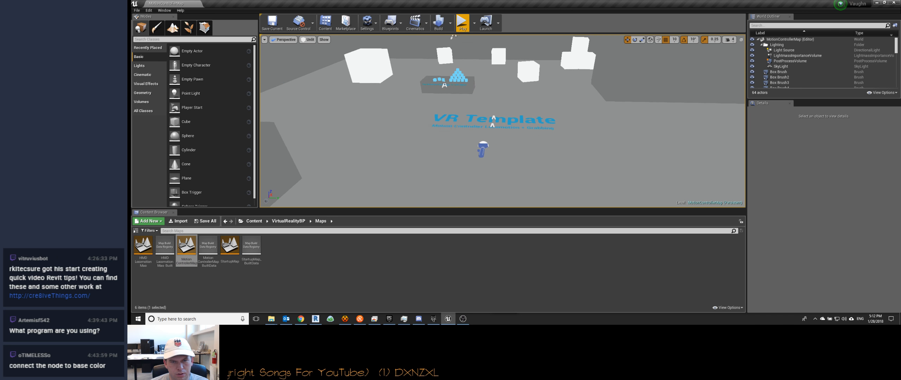
right_click_drag(465, 113, 405, 122)
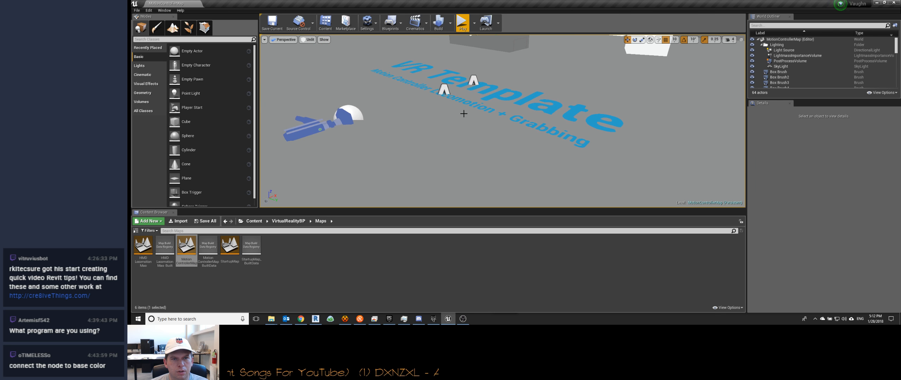
Step: Inspect the VR Template floor text actors and the grab-instruction text actor at the table with the blue cubes
left_click(473, 81)
left_click(445, 93)
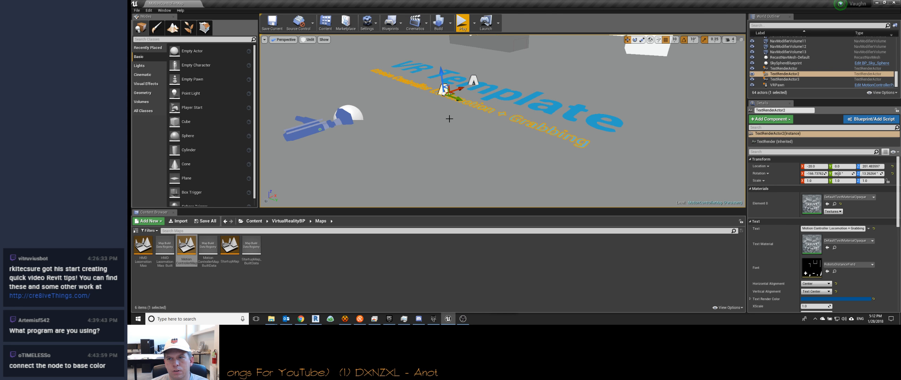
right_click_drag(450, 119, 436, 92)
left_click(520, 112)
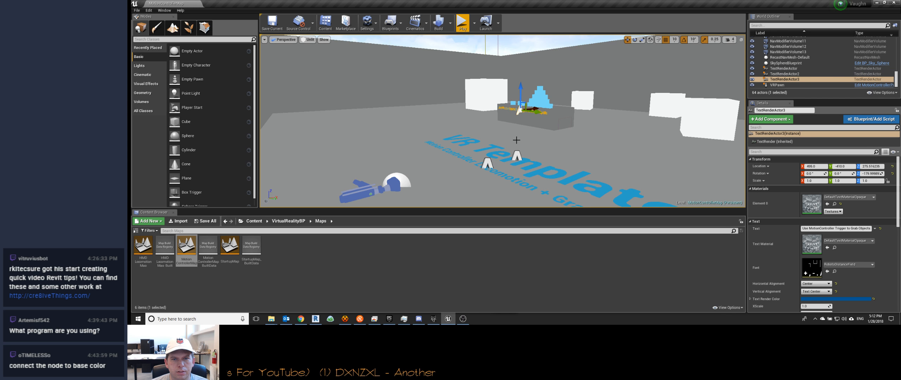
middle_click_drag(510, 140, 523, 111)
right_click_drag(510, 140, 508, 160)
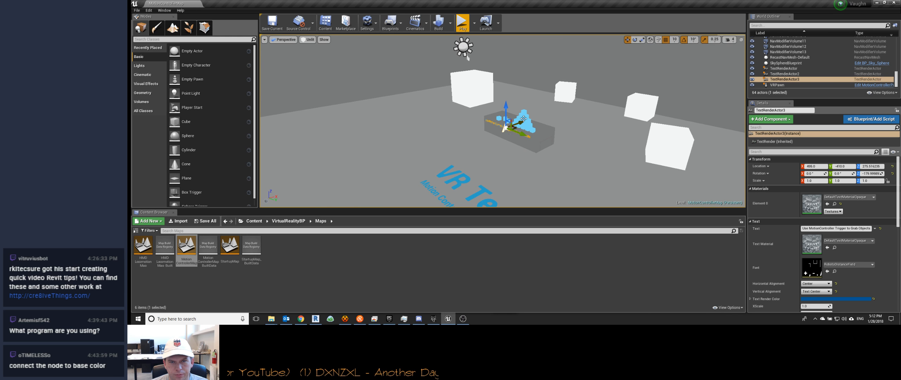
Step: Select a blue pickup cube in the stacked pyramid and review its material, physics and collision properties
left_click(523, 117)
mouse_move(524, 117)
right_mouse_down()
mouse_move(532, 128)
mouse_move(534, 120)
mouse_move(522, 124)
right_mouse_up()
key("w")
key("s")
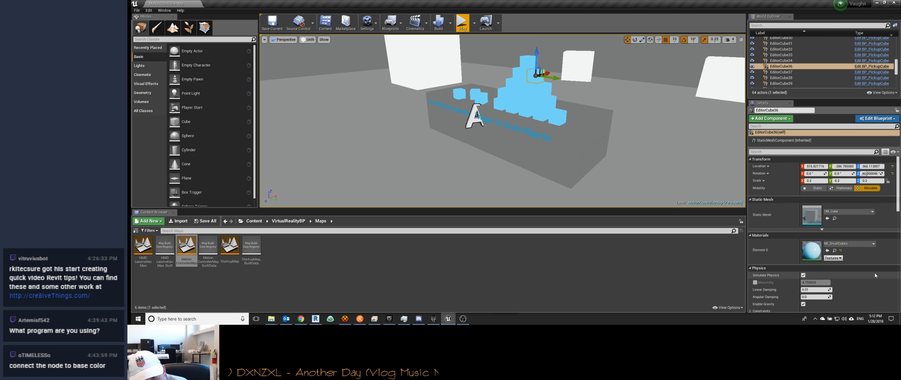
scroll(875, 273, "down", 5)
Step: Select the VRPawn actor in the level and review its properties and inherited components
right_click_drag(670, 181, 743, 178)
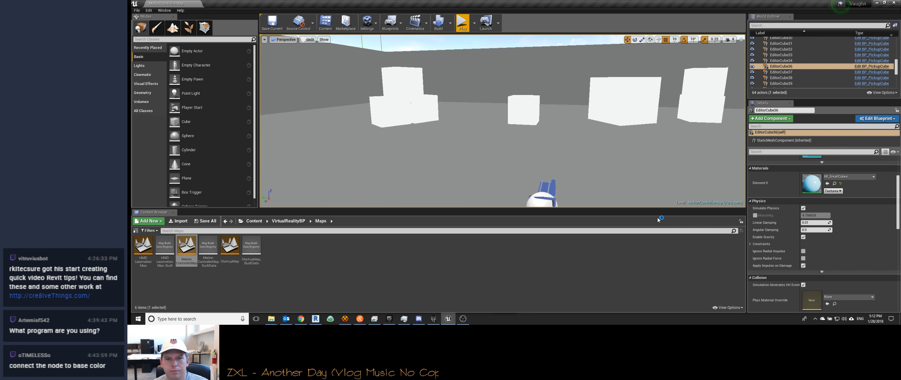
left_click(550, 193)
right_click_drag(550, 193, 715, 194)
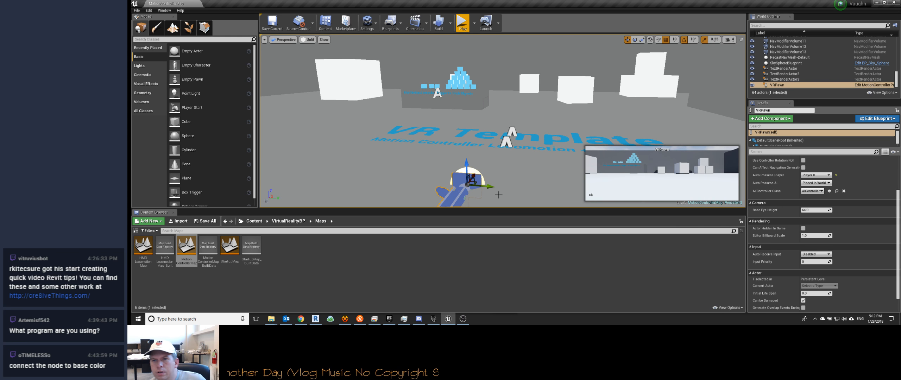
scroll(750, 139, "down", 2)
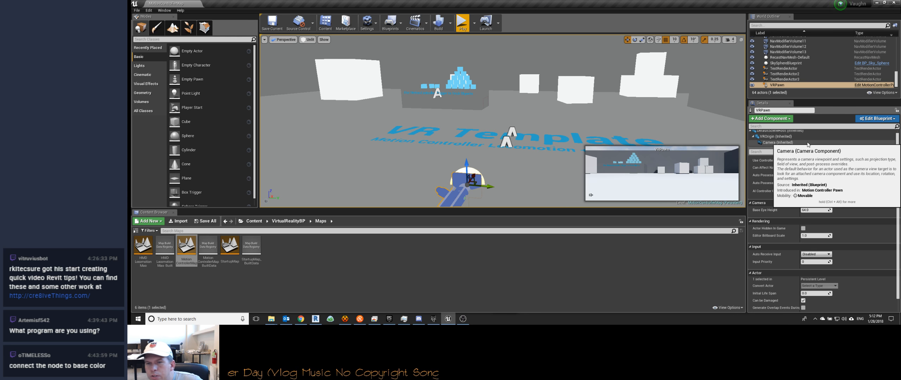
Step: Look through the full actor list of the MotionControllerMap level
scroll(809, 71, "up", 10)
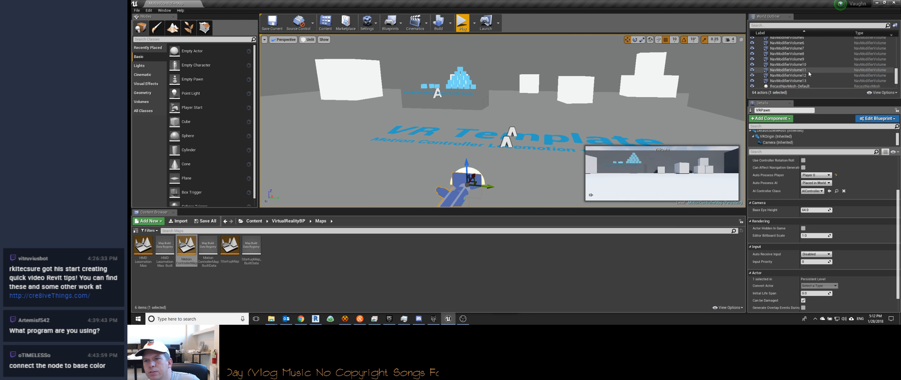
scroll(808, 71, "up", 10)
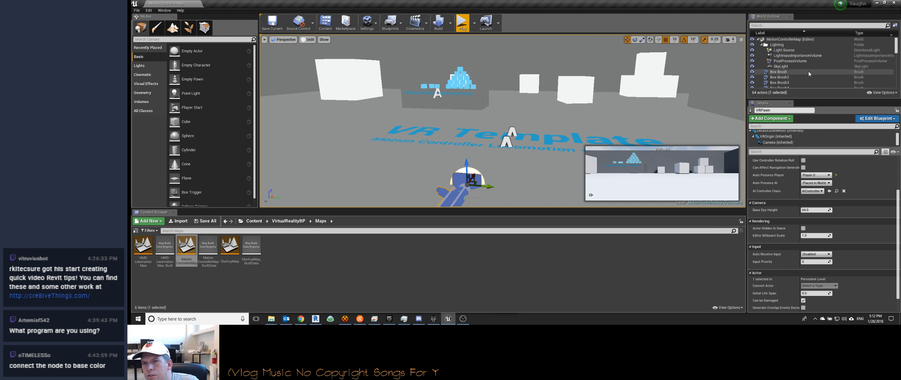
scroll(808, 58, "down", 8)
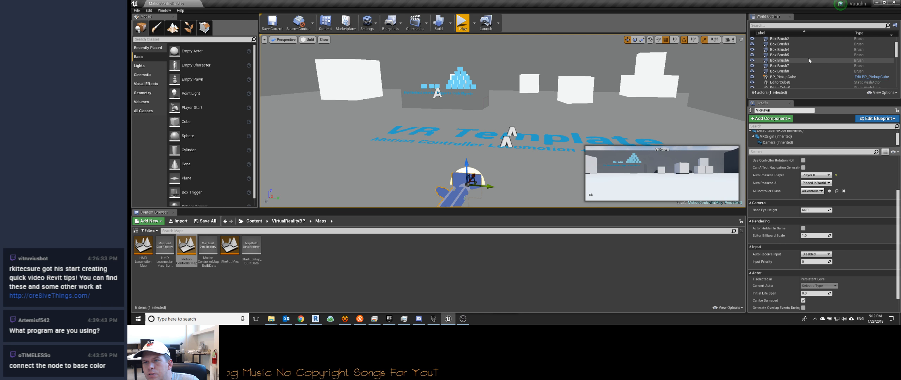
scroll(809, 58, "down", 10)
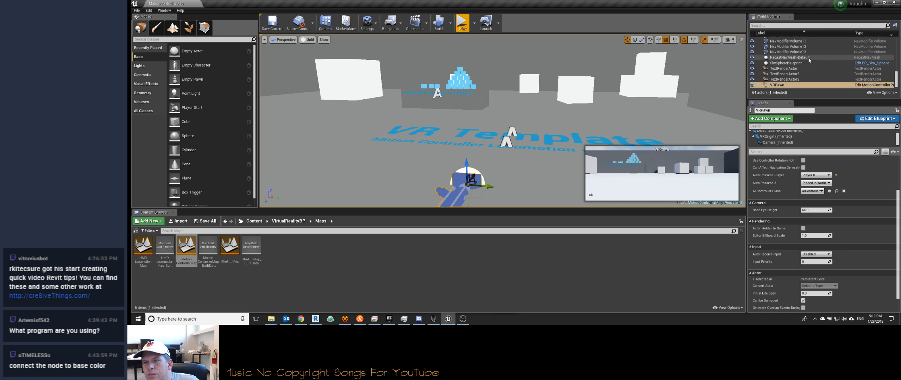
Step: Select the level's large floor box brush and review its surface, lighting and brush settings
left_click_drag(518, 121, 523, 166)
right_click_drag(523, 167, 474, 116)
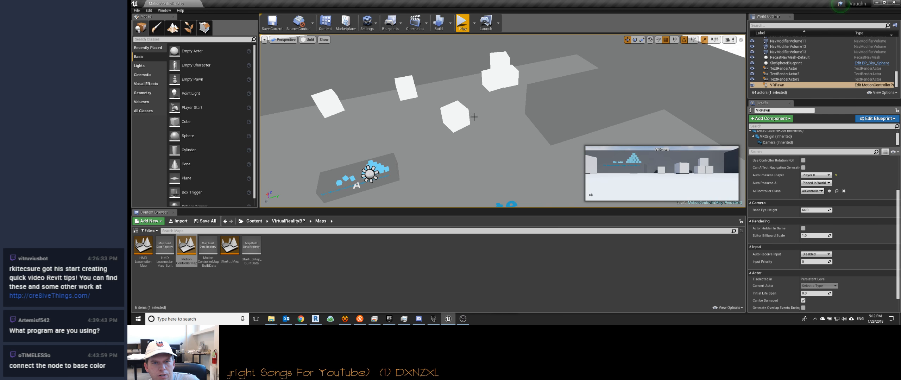
left_click(503, 112)
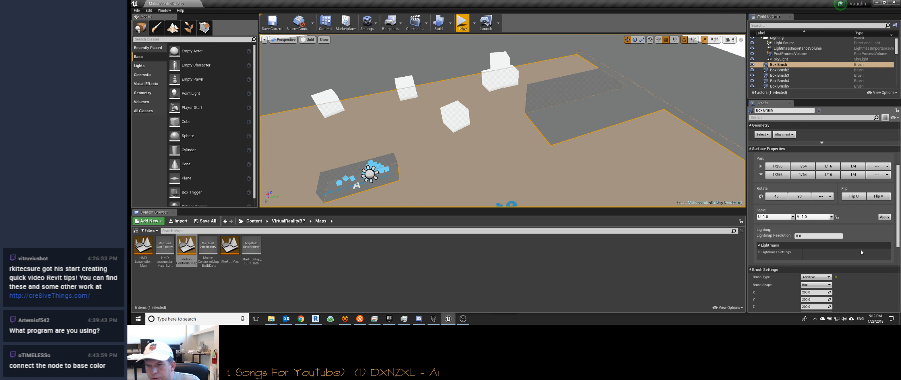
scroll(862, 231, "down", 5)
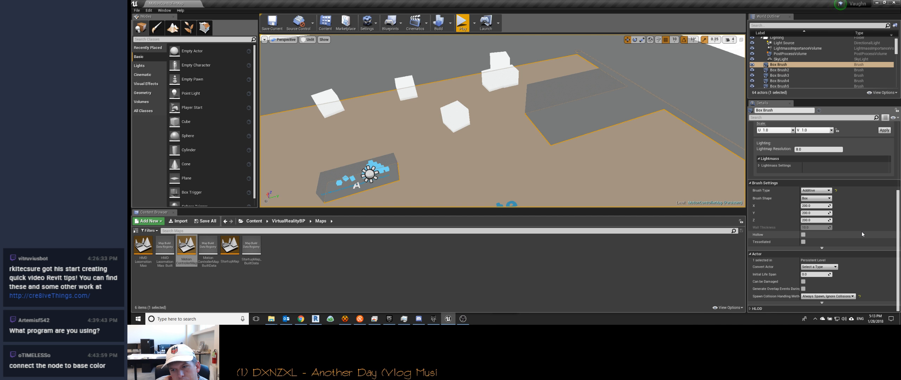
scroll(500, 184, "down", 5)
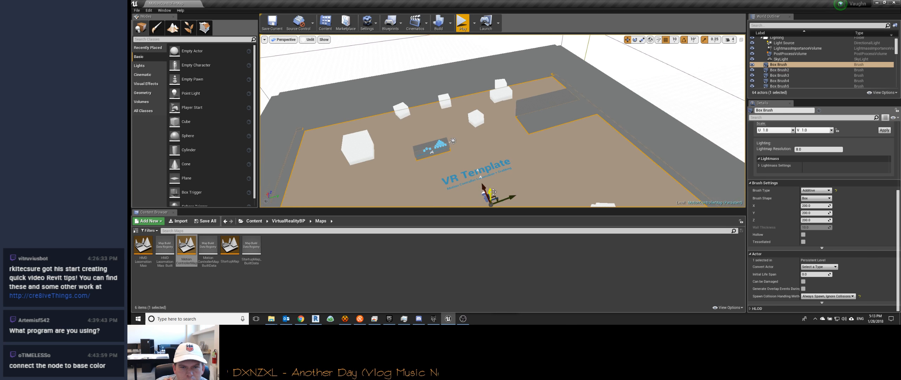
Step: Review the VRPawn's transform, pawn and actor settings again, and reselect the floor box brush
left_click(485, 197)
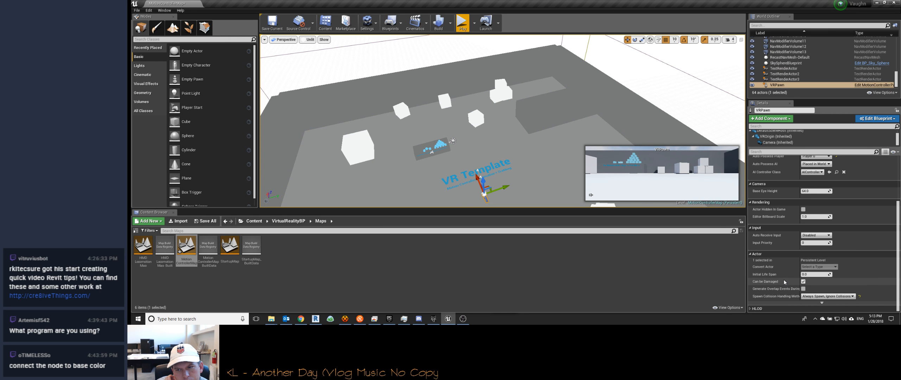
scroll(782, 278, "up", 4)
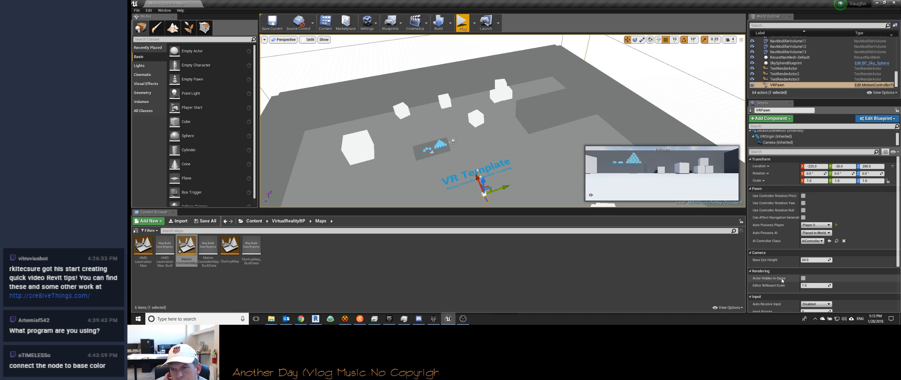
scroll(781, 279, "down", 4)
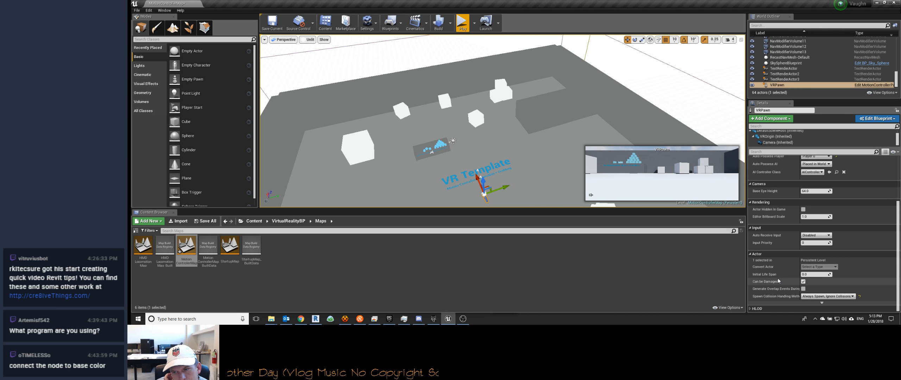
left_click(650, 176)
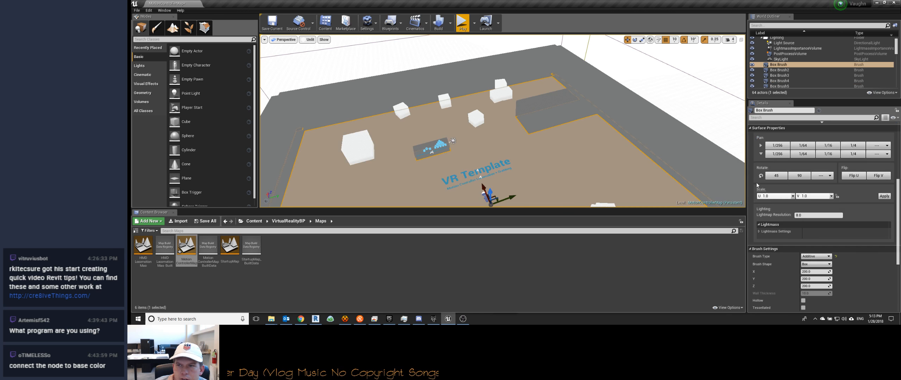
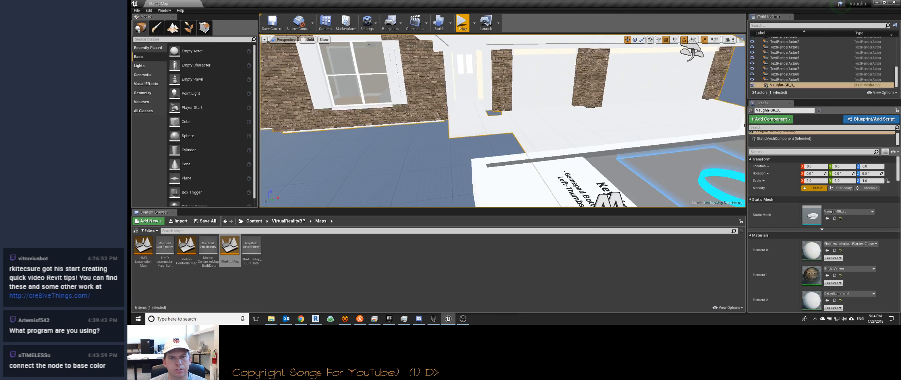
Step: Select the static mesh component of the Vaughn-GR_3_ house and disable gravity in its physics settings
left_click(464, 89)
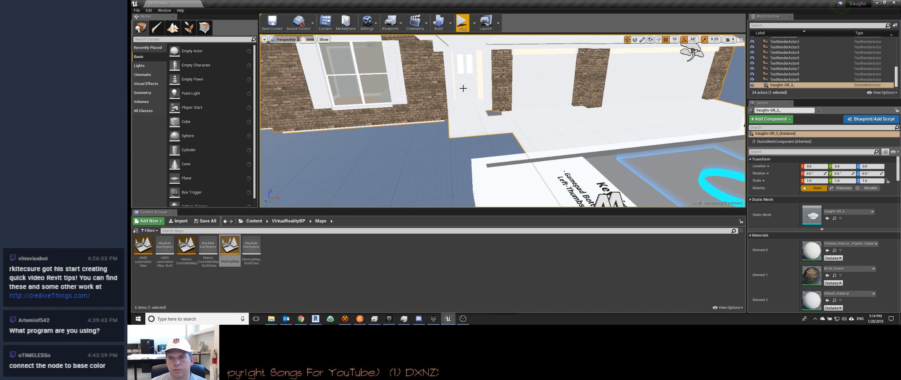
left_click(463, 89)
key("f")
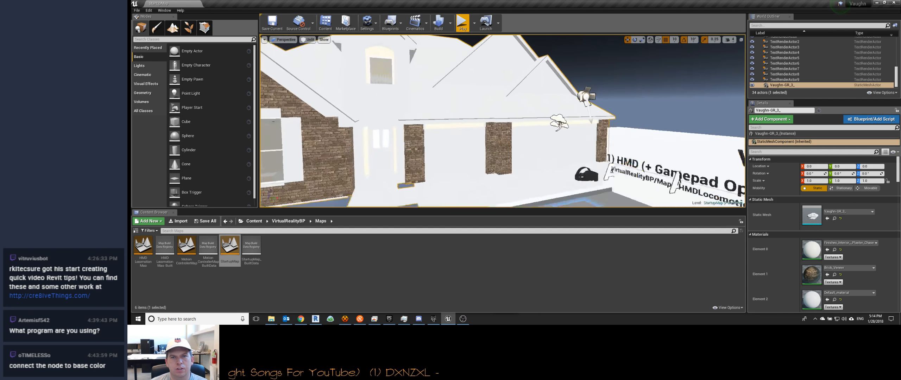
right_click_drag(463, 88, 456, 108)
key("w")
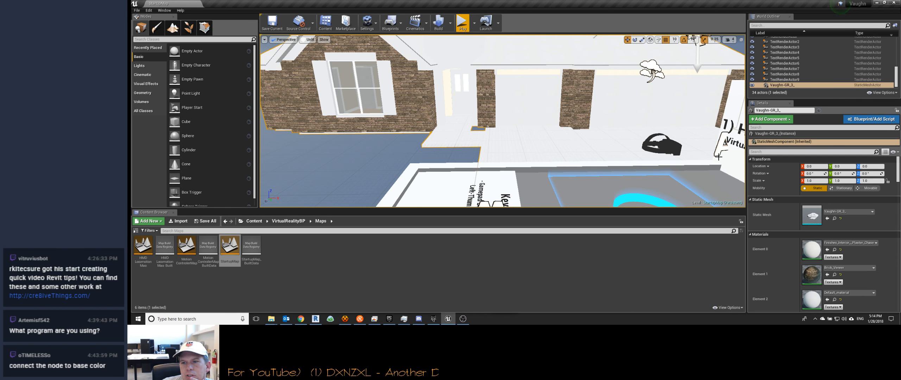
scroll(783, 196, "down", 1)
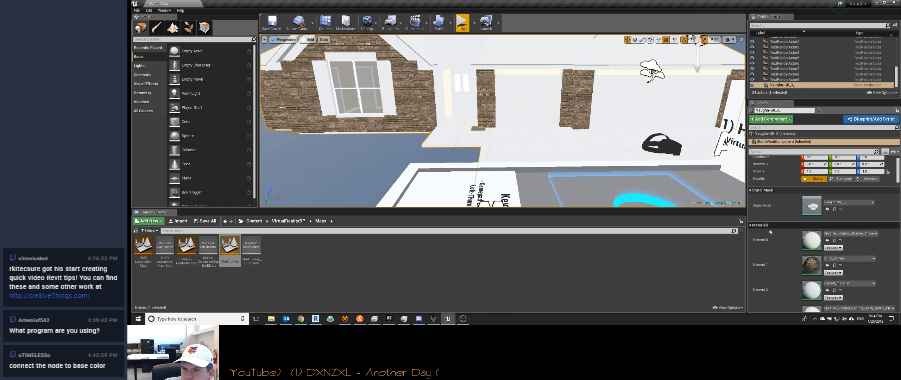
scroll(770, 231, "down", 20)
scroll(773, 221, "up", 20)
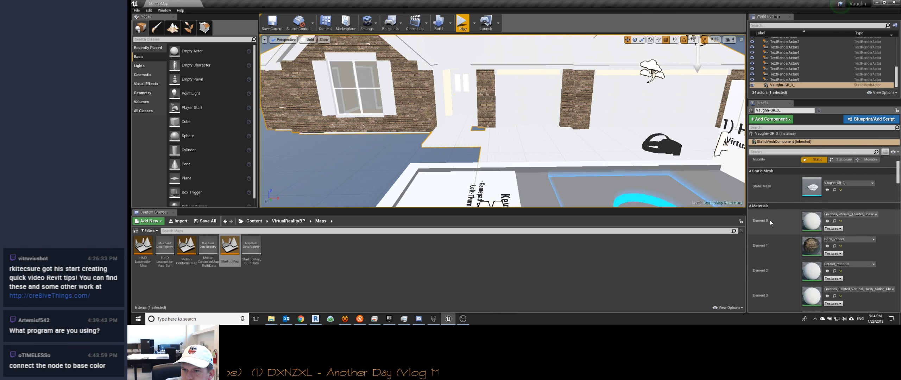
scroll(770, 221, "up", 3)
scroll(769, 220, "down", 5)
left_click(768, 187)
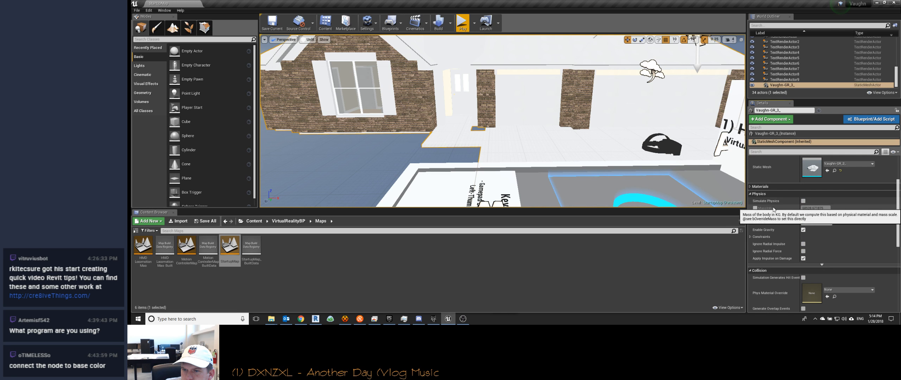
left_click(803, 230)
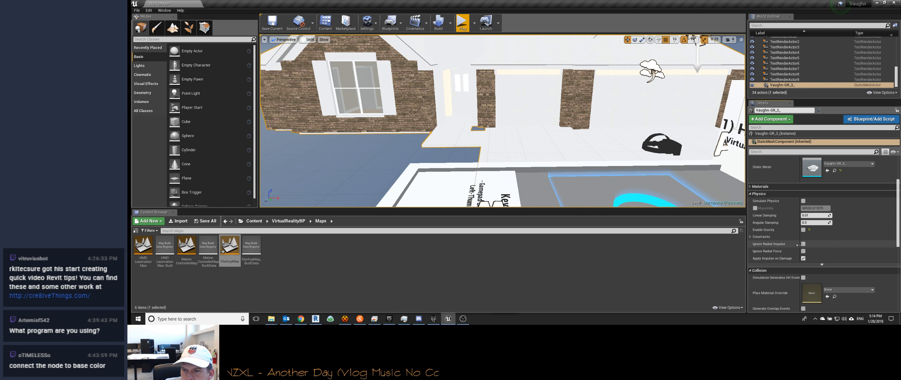
Step: Lock the house mesh's position and rotation on all three axes in its physics constraints
left_click(752, 237)
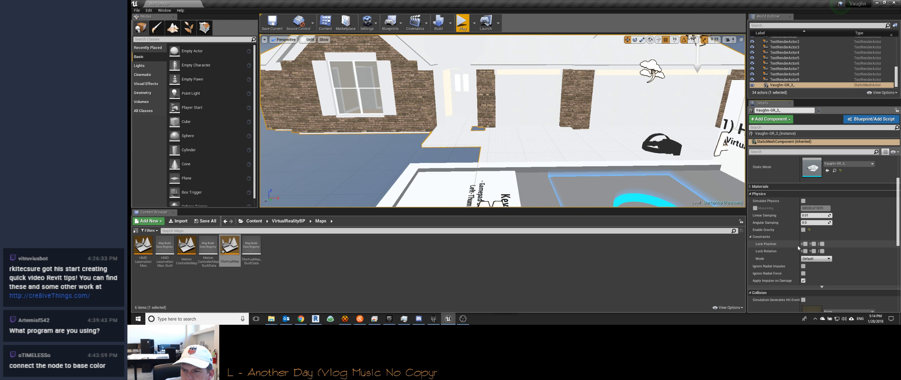
left_click(815, 244)
left_click(823, 244)
left_click(822, 251)
left_click(814, 251)
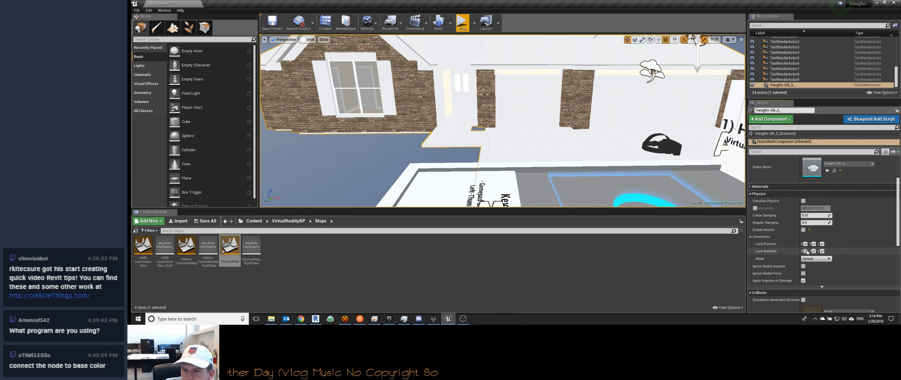
left_click(754, 236)
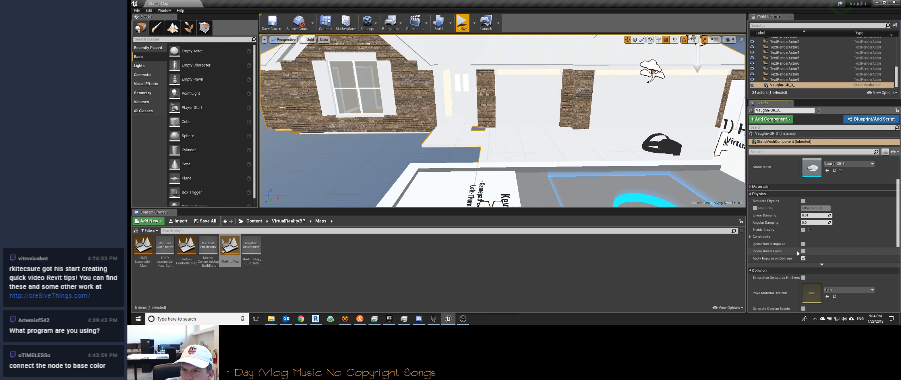
Step: Set the house mesh's collision preset to NoCollision and check its remaining lighting and rendering settings
scroll(816, 250, "down", 3)
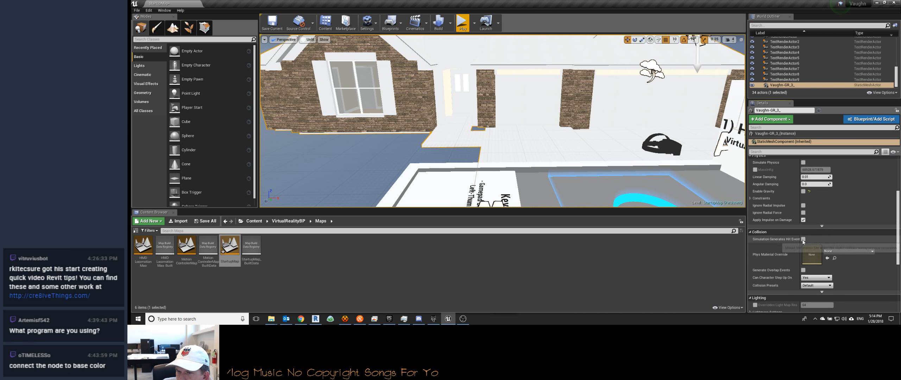
scroll(774, 260, "down", 1)
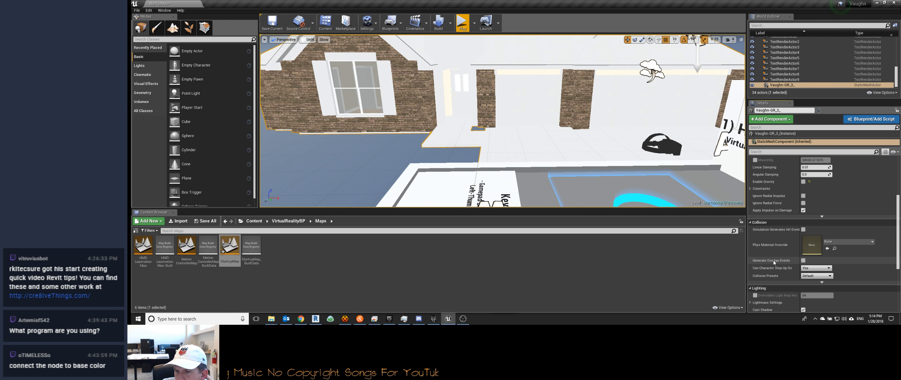
left_click(812, 276)
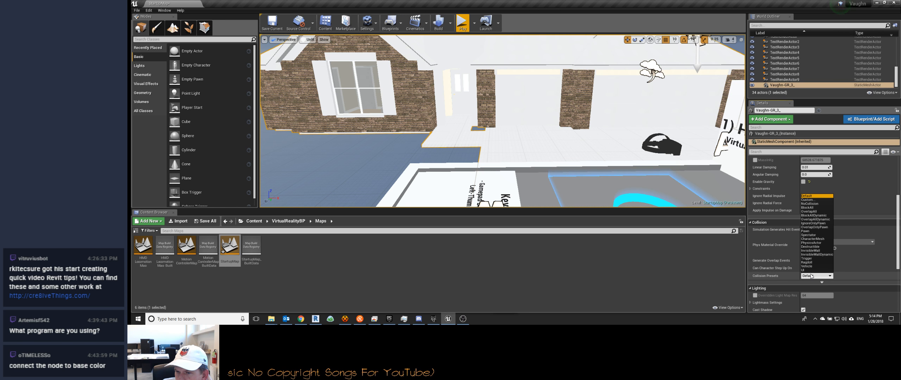
left_click(810, 203)
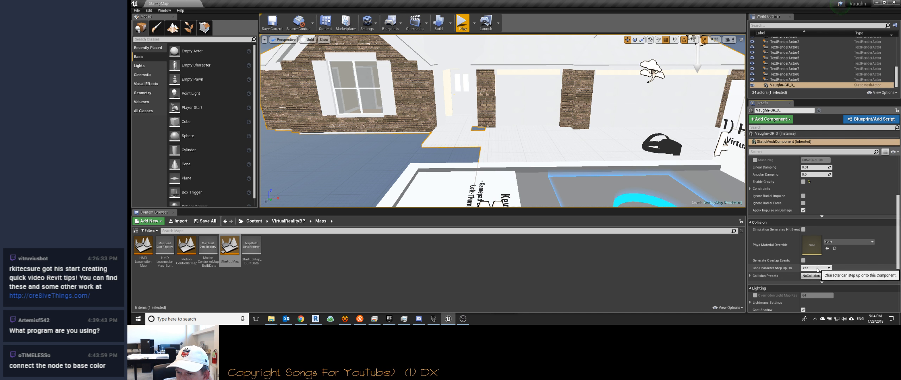
scroll(776, 267, "down", 1)
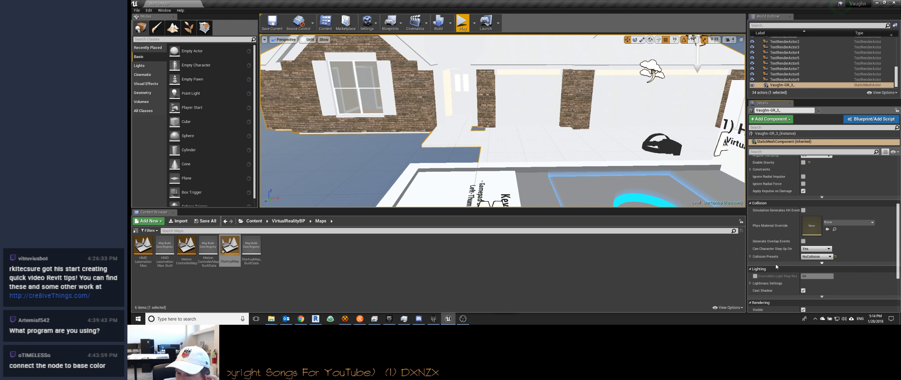
scroll(781, 268, "down", 2)
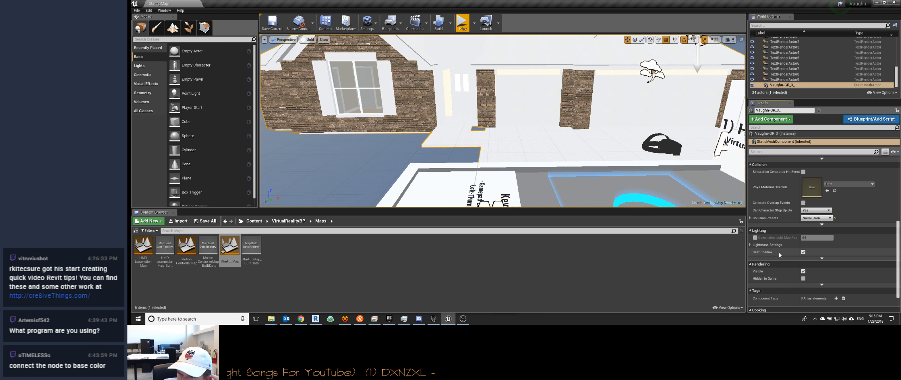
scroll(779, 252, "down", 1)
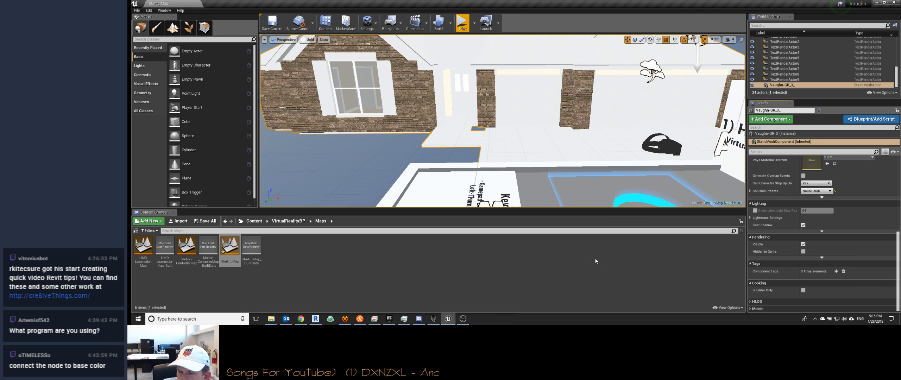
Step: Inspect the house's brick front in the level, and focus the view on its static mesh component
right_click_drag(408, 103, 408, 104)
mouse_move(442, 129)
right_mouse_down()
mouse_move(421, 128)
mouse_move(443, 128)
mouse_move(434, 116)
right_mouse_up()
right_click_drag(521, 116, 521, 111)
key("w")
key("a")
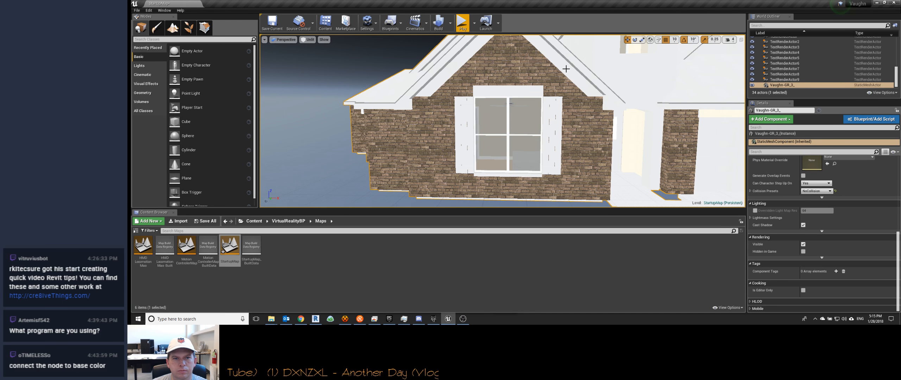
left_click(566, 69)
left_click(567, 69)
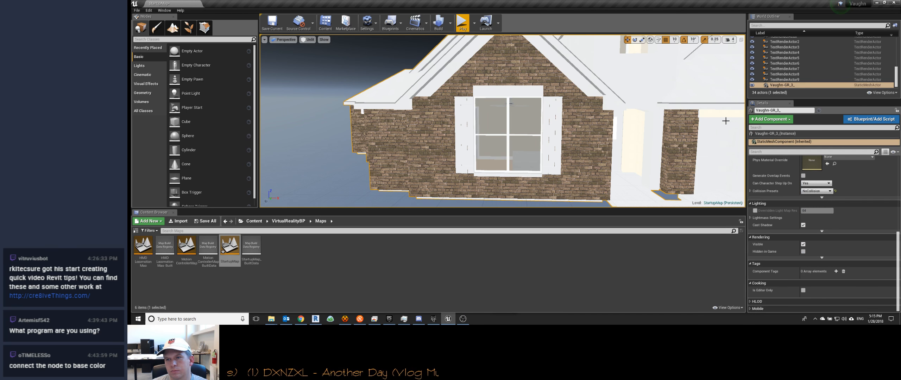
double_click(766, 142)
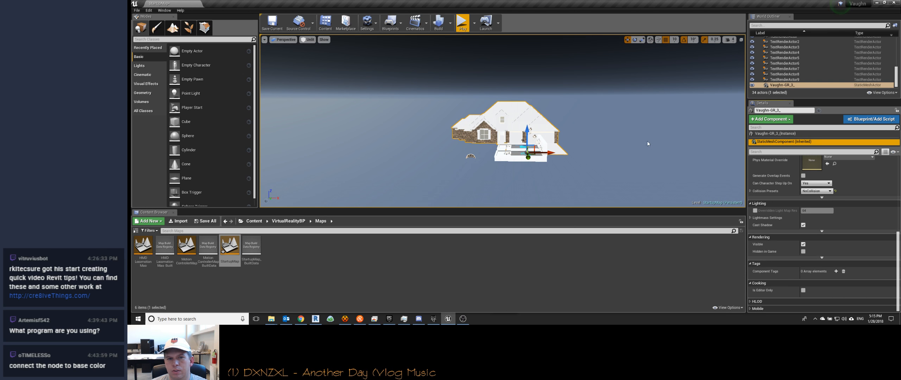
left_click(777, 135)
left_click(776, 142)
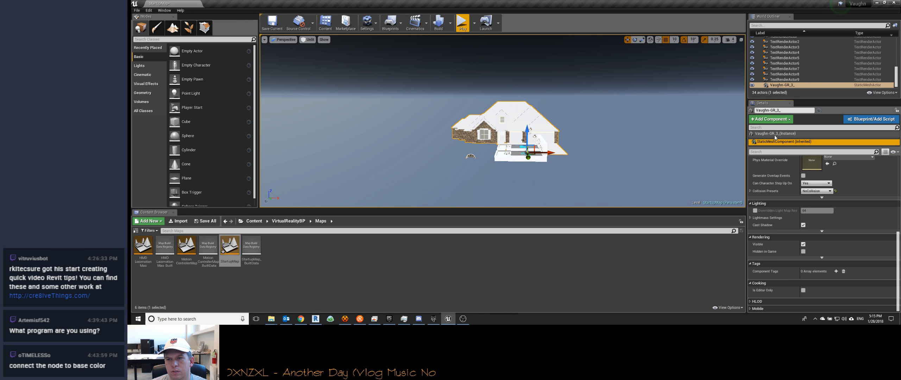
Step: Open the Vaughn-GR_3_ mesh in its own editor, examine the model and available asset commands, and close it
right_click(783, 86)
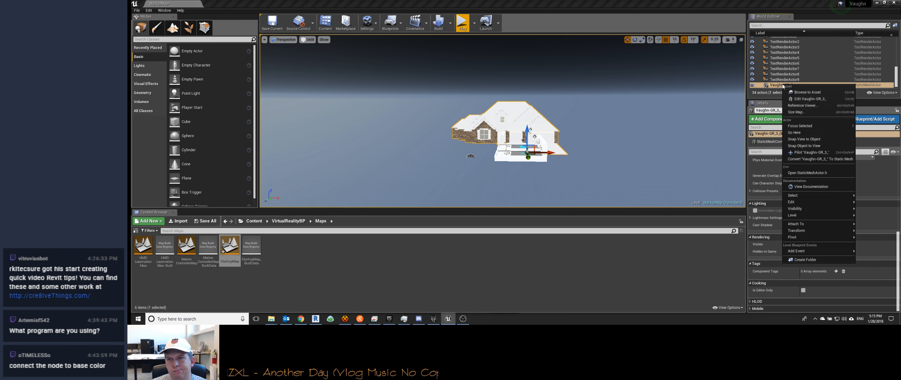
left_click(810, 99)
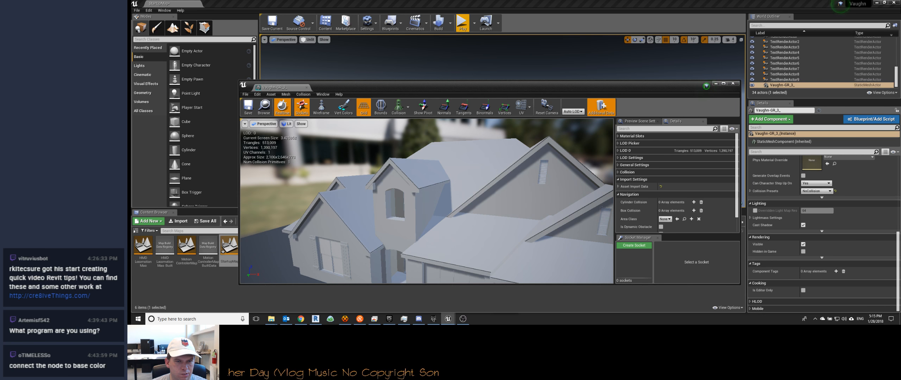
right_click_drag(427, 201, 428, 201)
left_click_drag(427, 201, 416, 223)
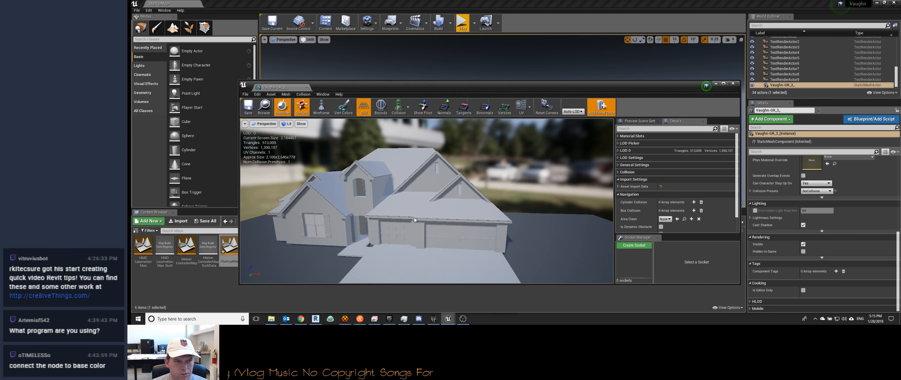
left_click(272, 95)
left_click(287, 101)
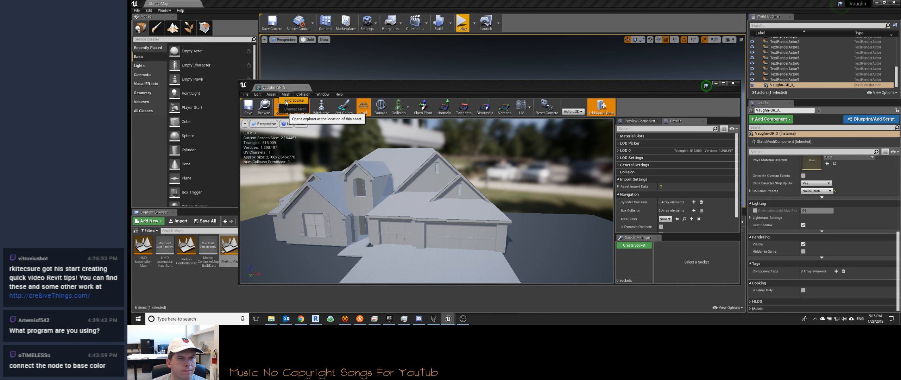
left_click(494, 79)
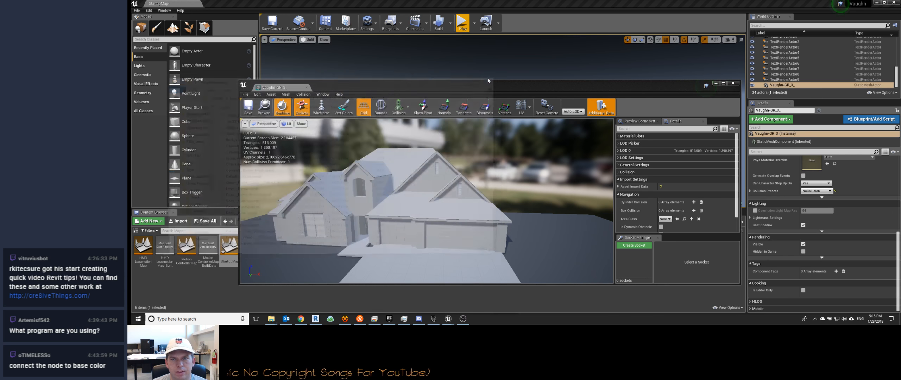
left_click(733, 83)
Step: Apply the M_Concrete_Tiles material from StarterContent to the house's front porch floor
key("w")
mouse_move(516, 136)
right_mouse_down()
mouse_move(521, 148)
mouse_move(505, 142)
right_mouse_up()
double_click(529, 60)
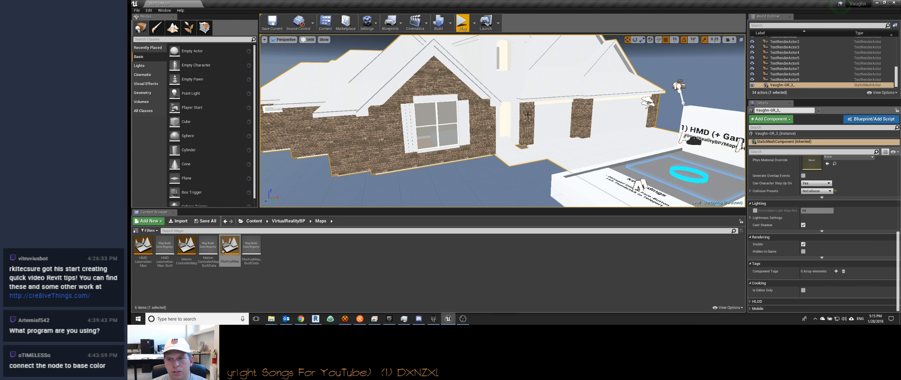
key("s")
right_click_drag(523, 100, 520, 106)
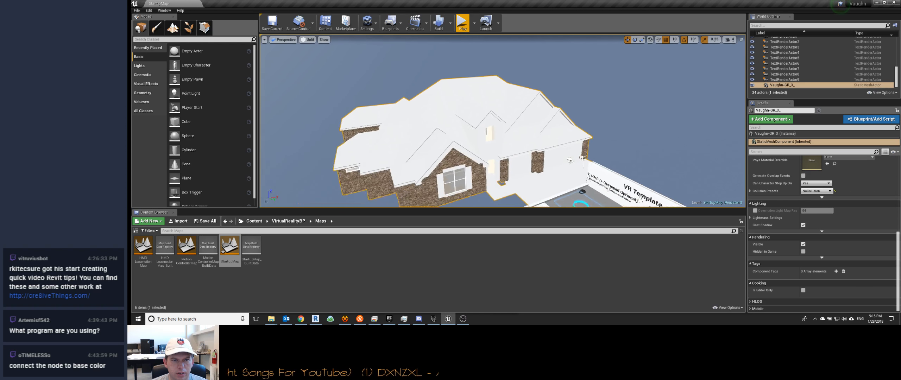
left_click(254, 221)
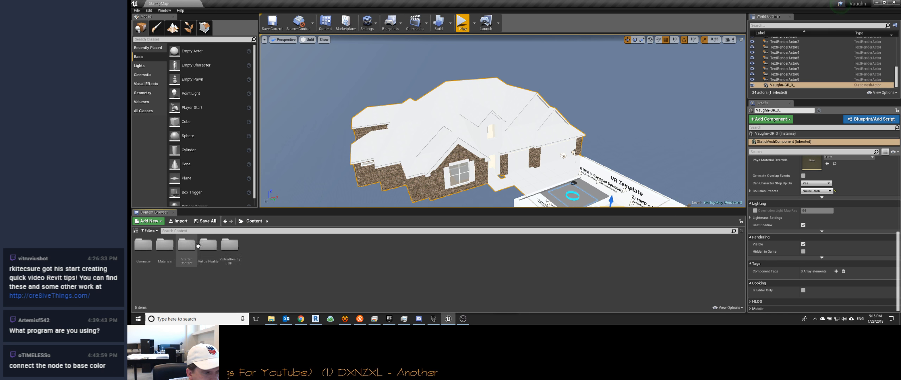
double_click(187, 246)
double_click(252, 245)
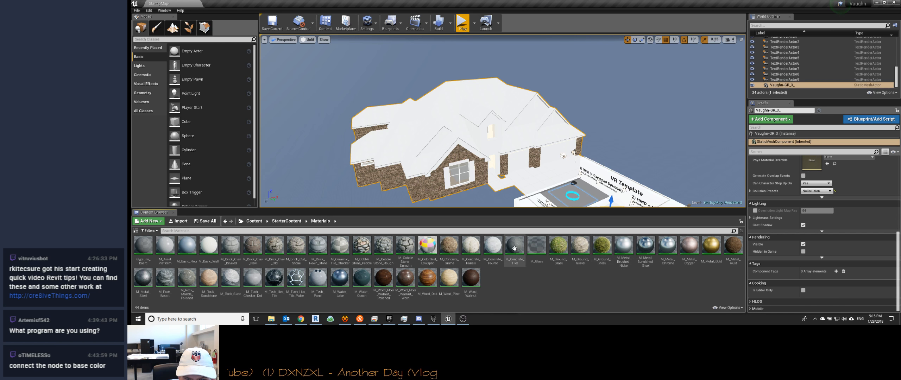
left_click_drag(515, 246, 527, 183)
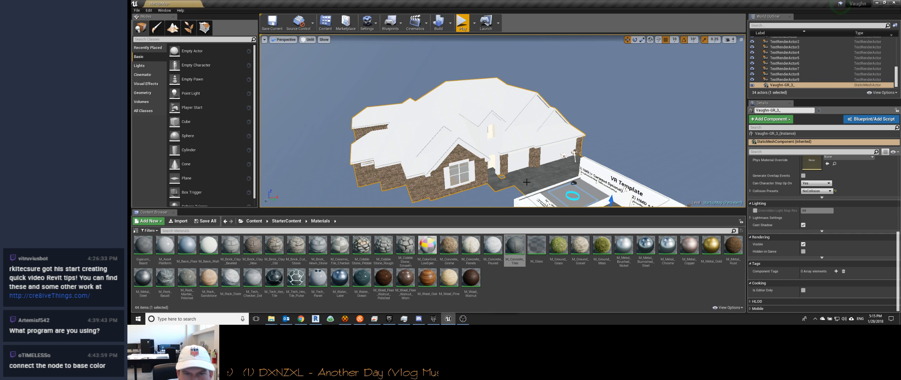
Step: Open the VaughnGeometry folder under Geometry/Meshes and review its materials alongside the house's interior rooms
key("w")
right_click_drag(440, 155, 489, 166)
key("w")
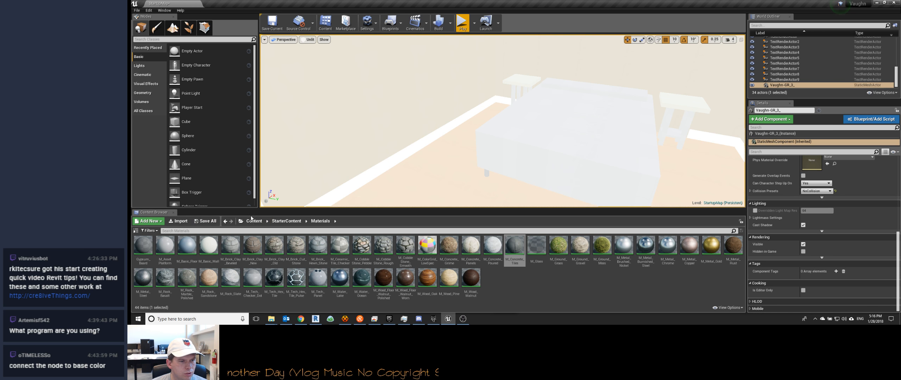
left_click(255, 221)
double_click(143, 246)
double_click(145, 247)
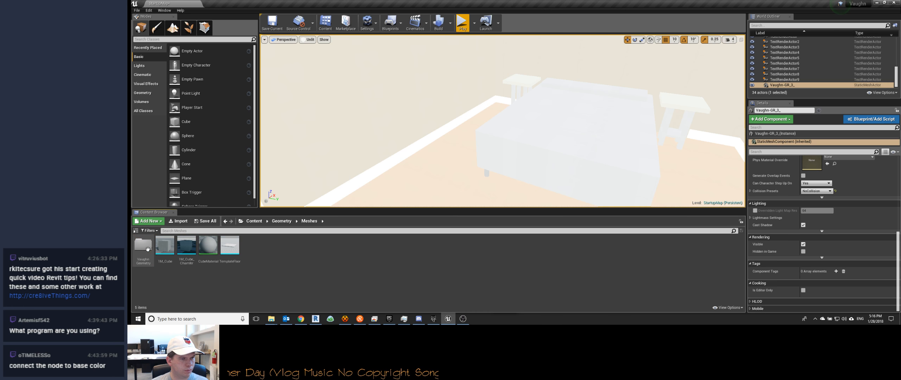
double_click(146, 247)
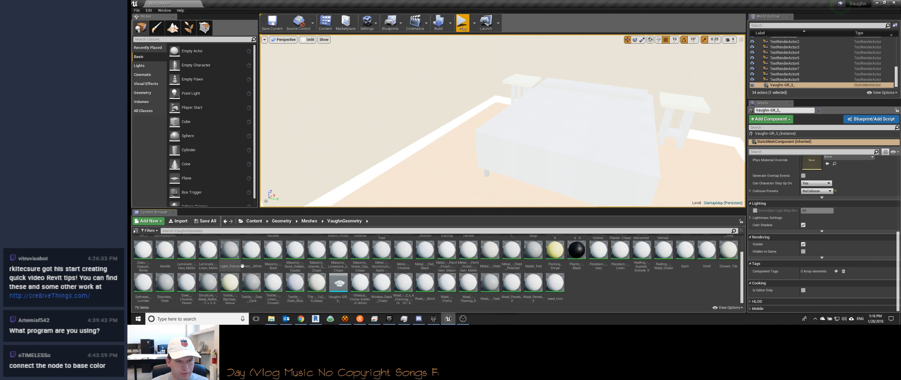
scroll(230, 257, "up", 3)
right_click_drag(485, 173, 467, 136)
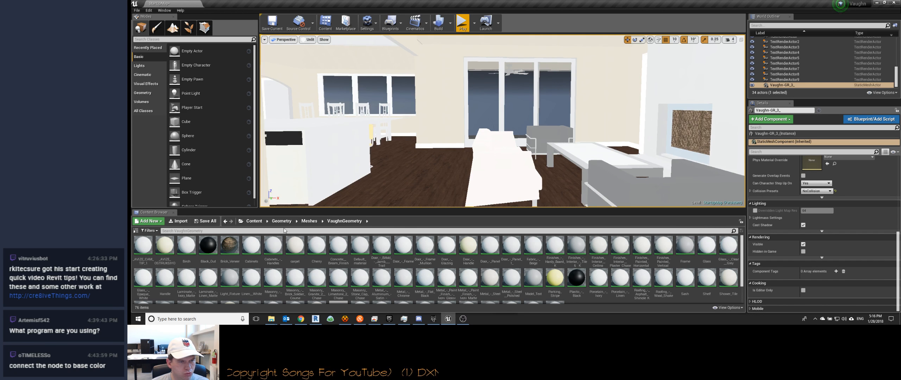
Step: Open the Materials folder of StarterContent from the project's root Content folder
left_click(249, 221)
left_click(187, 246)
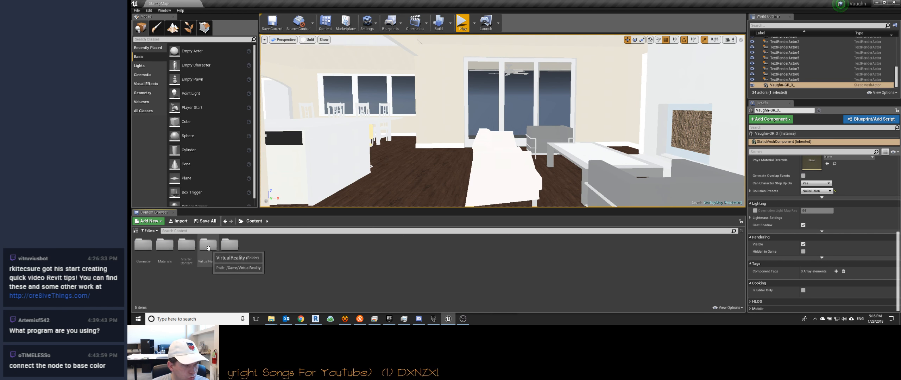
double_click(187, 246)
double_click(251, 247)
Step: Switch to Chrome and search the web in a new tab for "unreal marketplace doesn't open"
left_click(301, 319)
key("ctrl+t")
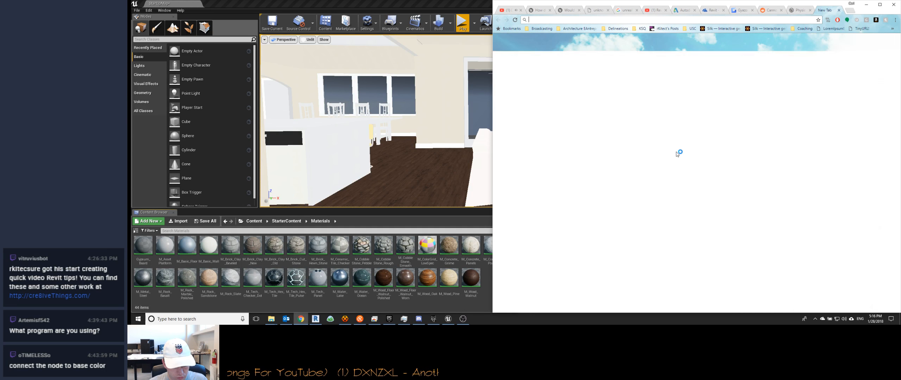
type("unreal ma")
key("BackSpace")
key("BackSpace")
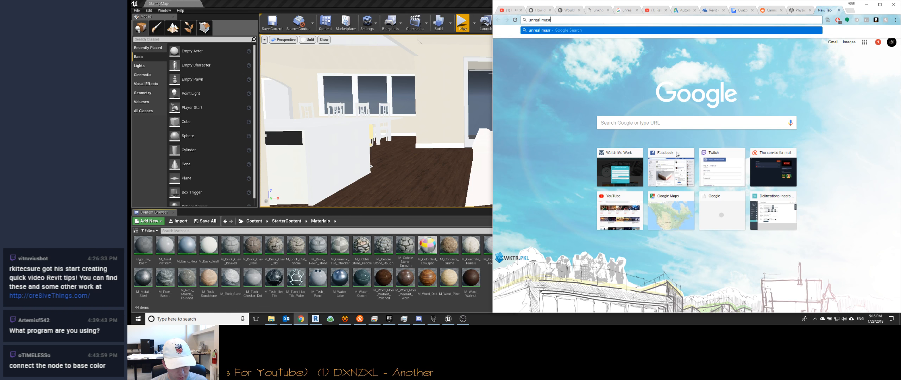
type("r")
key("BackSpace")
type("arketplace ")
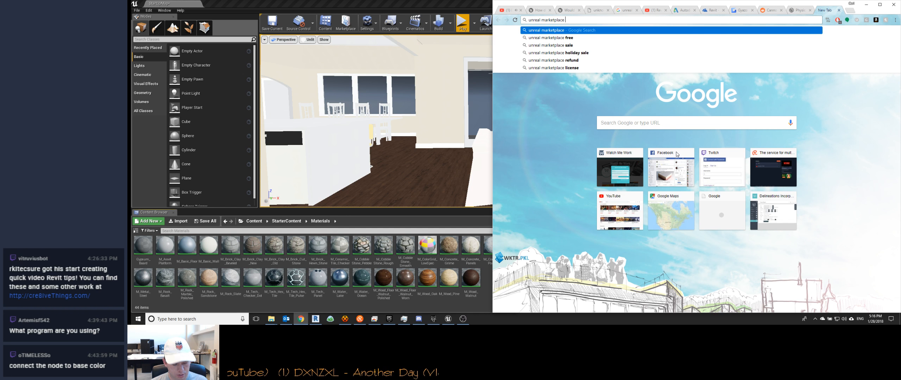
type("doesn't open")
key("Return")
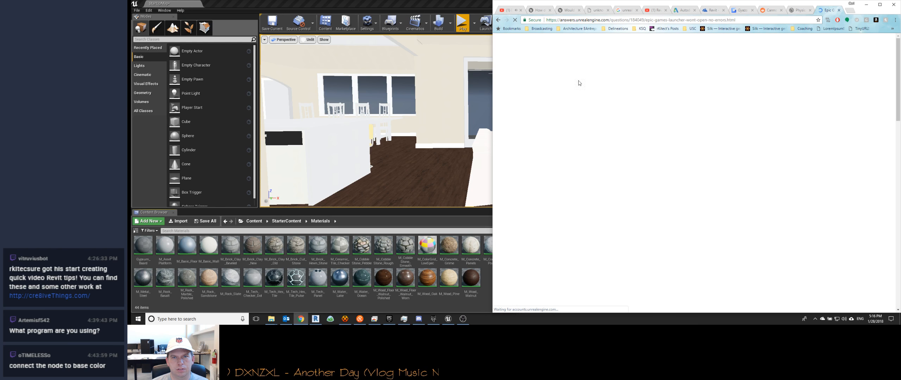
Step: Return to the search results, open the Unreal Engine forum thread on asset windows not opening, and read its first posts
left_click(498, 21)
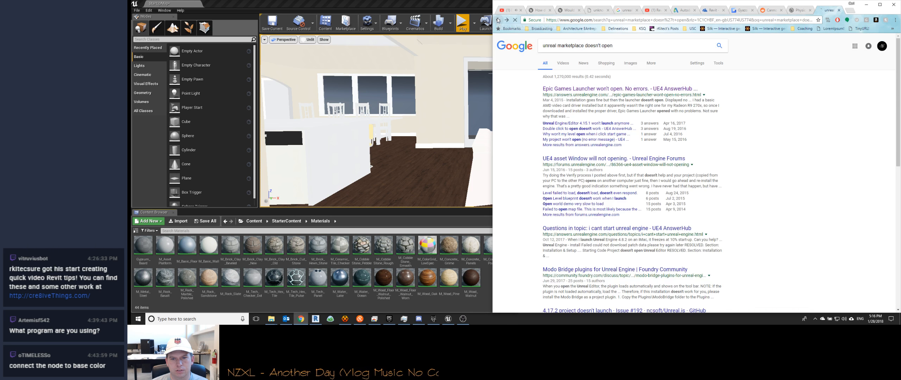
left_click(611, 159)
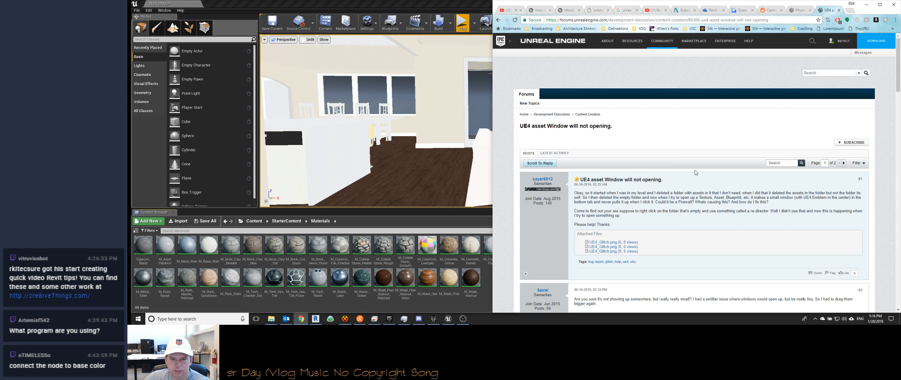
scroll(696, 173, "down", 4)
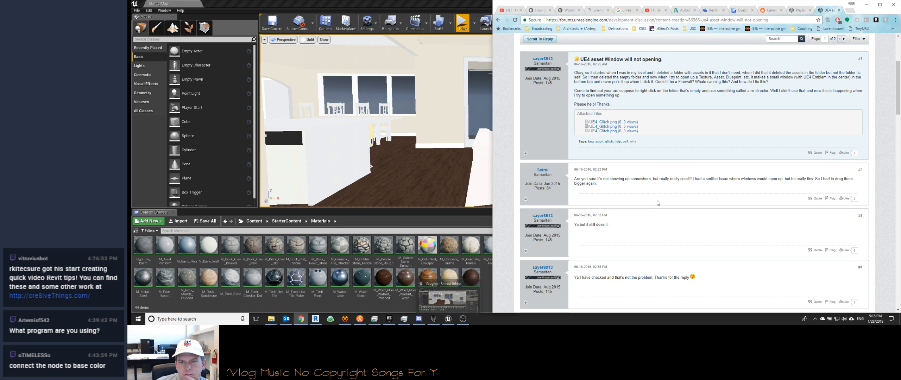
left_click(332, 3)
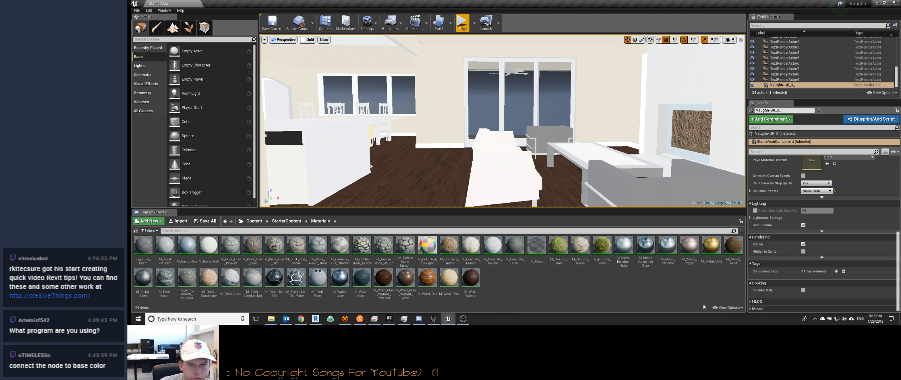
left_click(731, 308)
left_click(632, 296)
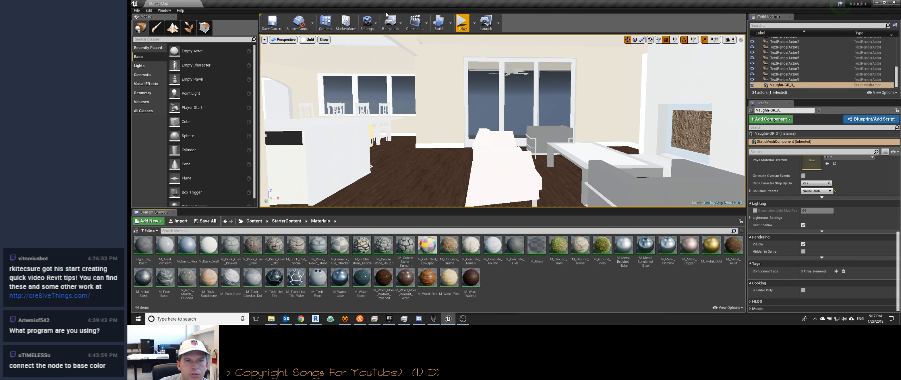
left_click(164, 10)
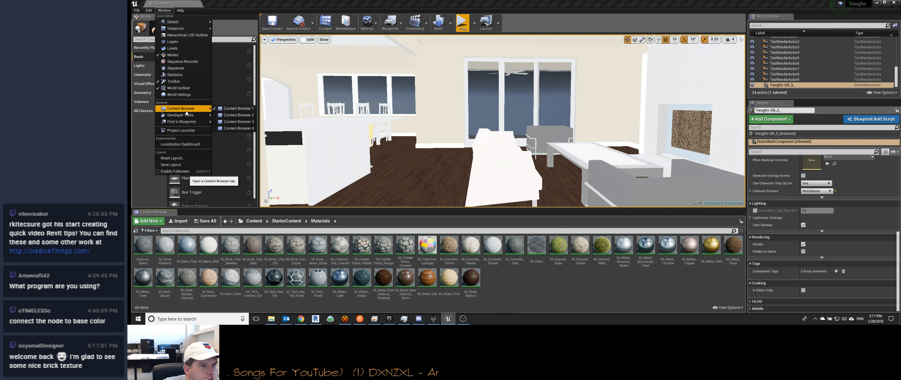
mouse_move(185, 118)
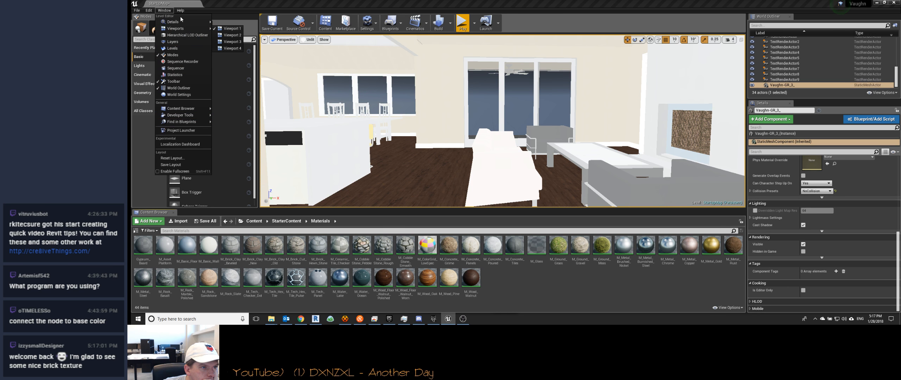
mouse_move(180, 11)
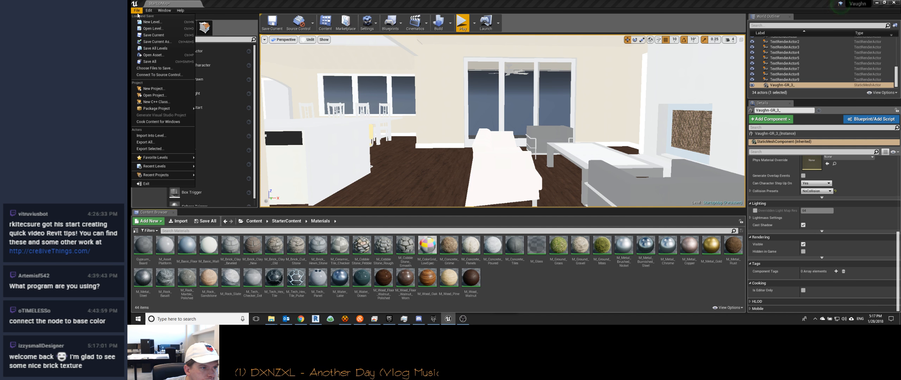
left_click(339, 5)
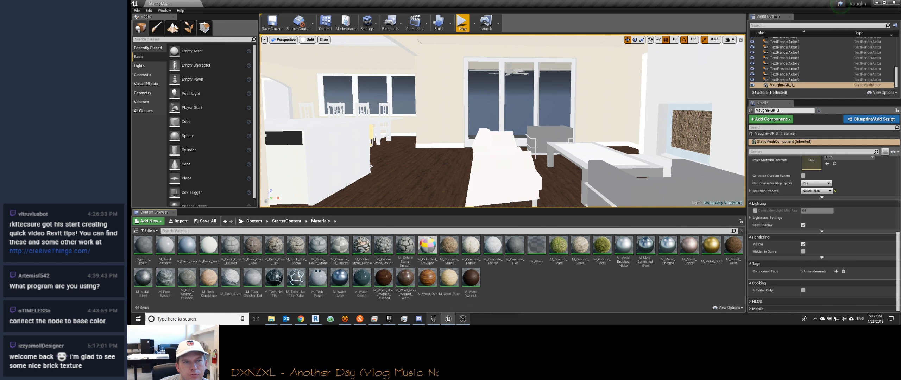
Step: Switch back to Chrome, read the further replies in the asset window forum thread, and return to the search results
key("alt+Tab")
scroll(660, 218, "down", 5)
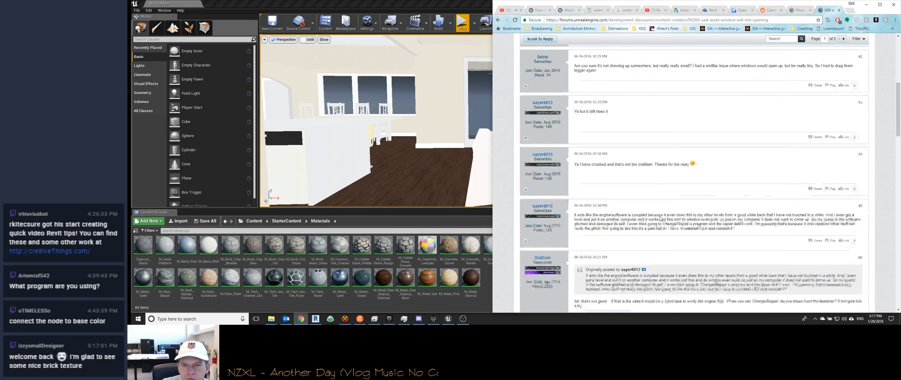
scroll(660, 216, "down", 2)
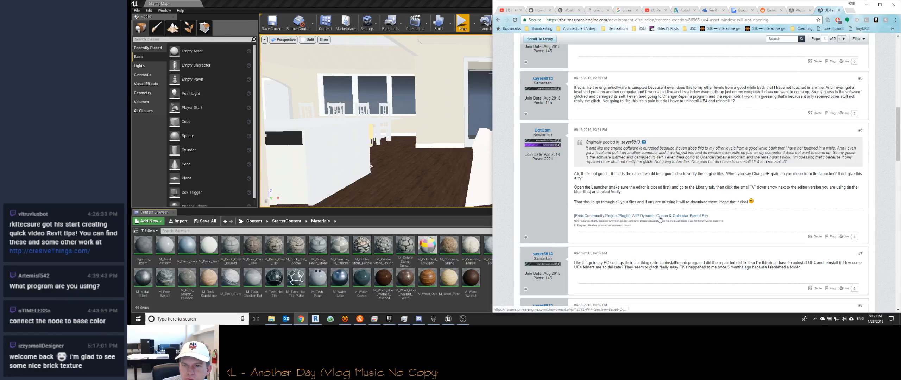
left_click(499, 20)
Step: Look through the remaining search results and read the Hacker News discussion "Unreal Engine Marketplace now open"
scroll(596, 193, "down", 7)
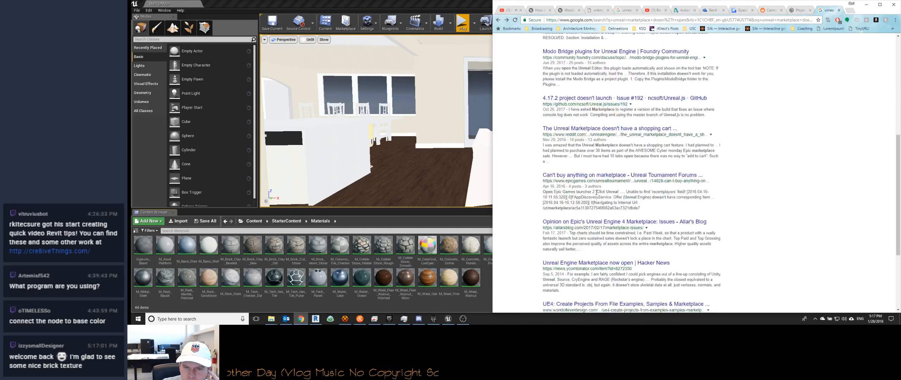
scroll(597, 192, "down", 1)
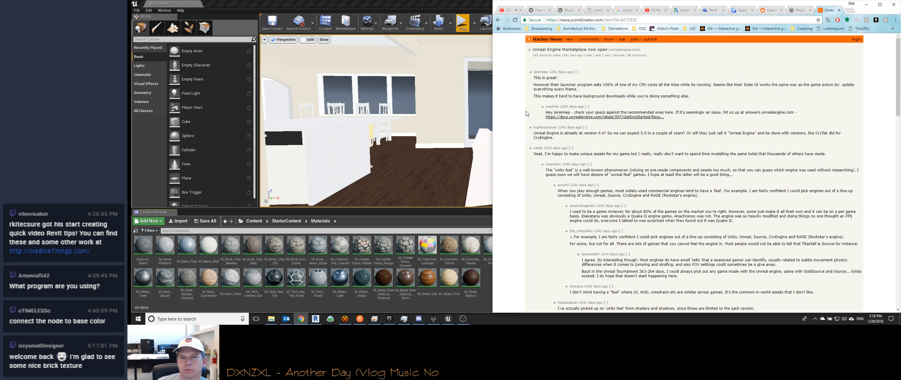
scroll(527, 113, "down", 2)
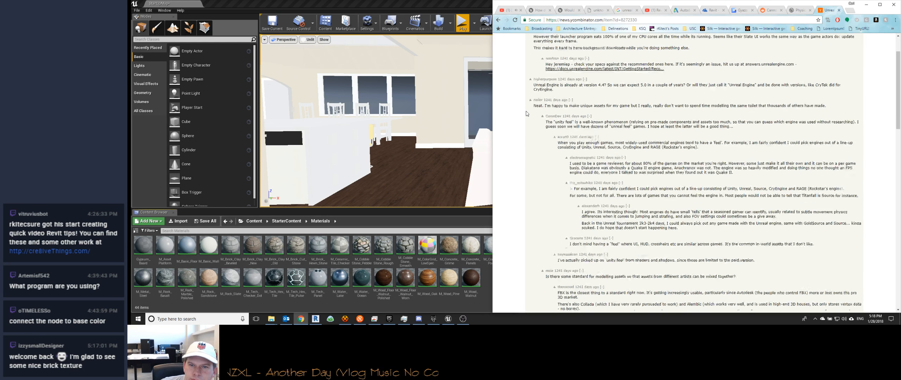
scroll(527, 114, "down", 5)
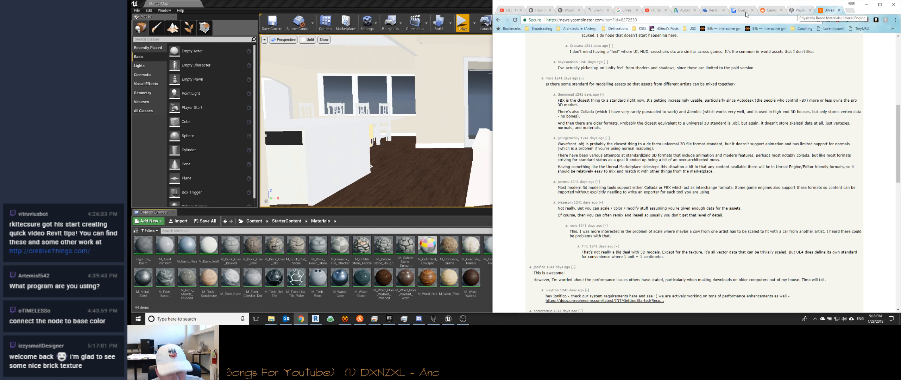
Step: Return to the Unreal Editor, open the house mesh's Brick_Veneer material to examine its node graph, and close it
left_click(396, 133)
mouse_move(446, 142)
right_mouse_down()
mouse_move(418, 142)
mouse_move(450, 142)
mouse_move(437, 145)
right_mouse_up()
key("s")
key("w")
key("s")
key("w")
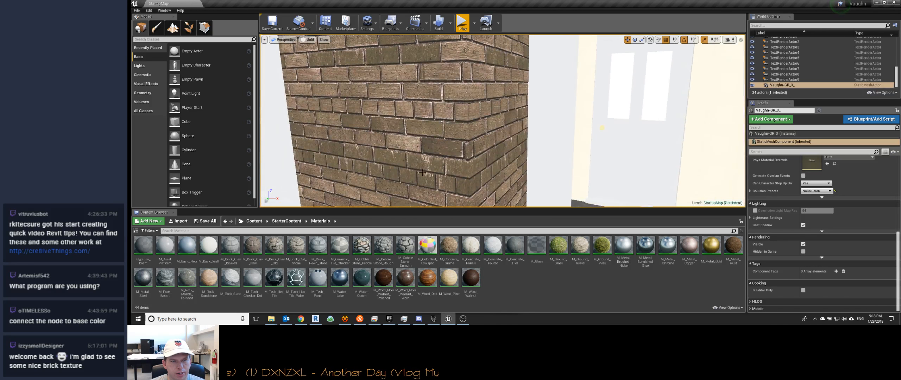
left_click(405, 93)
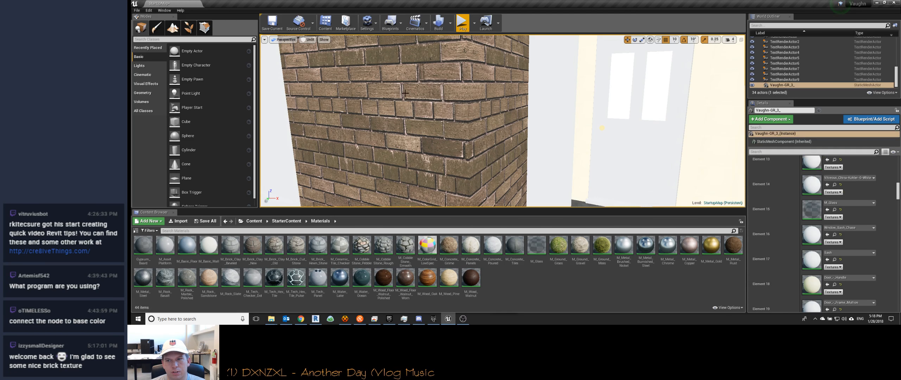
scroll(772, 190, "up", 10)
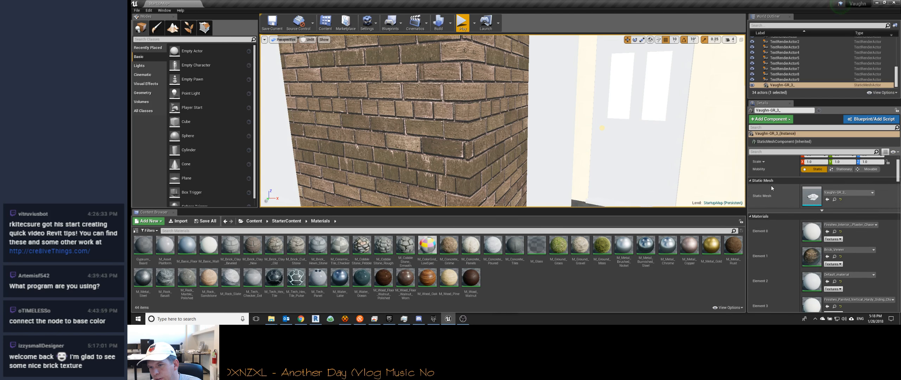
double_click(812, 259)
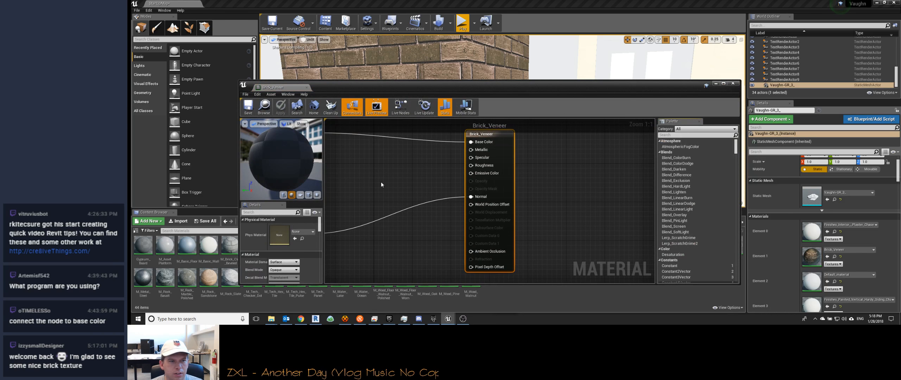
scroll(518, 179, "down", 6)
scroll(435, 177, "up", 6)
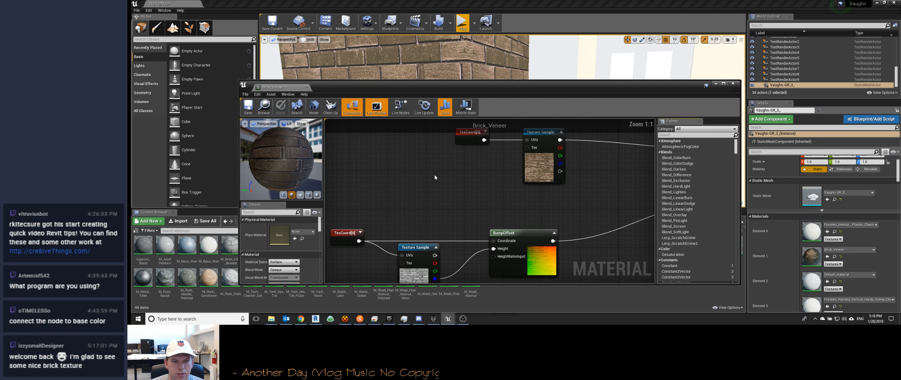
scroll(435, 178, "down", 2)
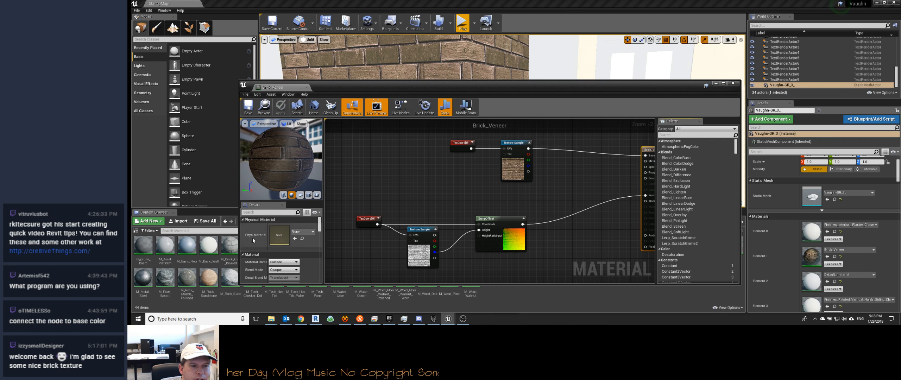
left_click(733, 84)
Step: Apply the M_Wood_Walnut material from StarterContent to the fascia along the house's roof edges
right_click_drag(583, 86, 606, 89)
key("s")
key("w")
key("a")
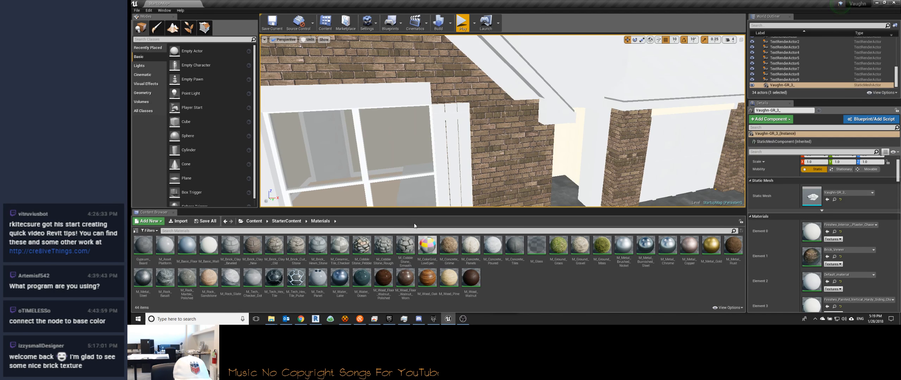
left_click_drag(471, 278, 591, 141)
Step: Try M_Tech_Hex_Tile on the house's roof and replace it with M_Tech_Hex_Tile_Pulse
right_click_drag(562, 149, 535, 149)
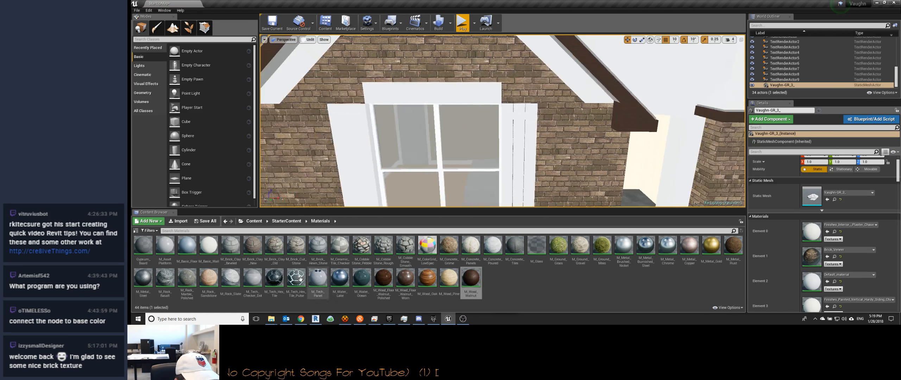
left_click_drag(275, 278, 726, 84)
right_click_drag(677, 99, 706, 86)
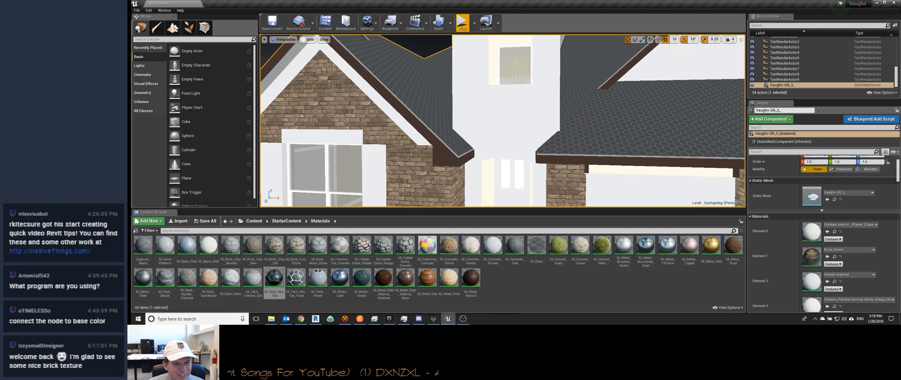
left_click_drag(296, 278, 607, 133)
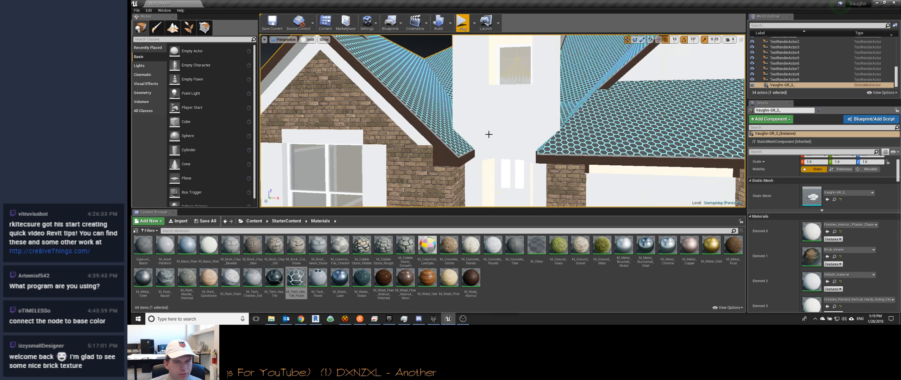
mouse_move(502, 137)
right_mouse_down()
mouse_move(494, 117)
mouse_move(500, 140)
right_mouse_up()
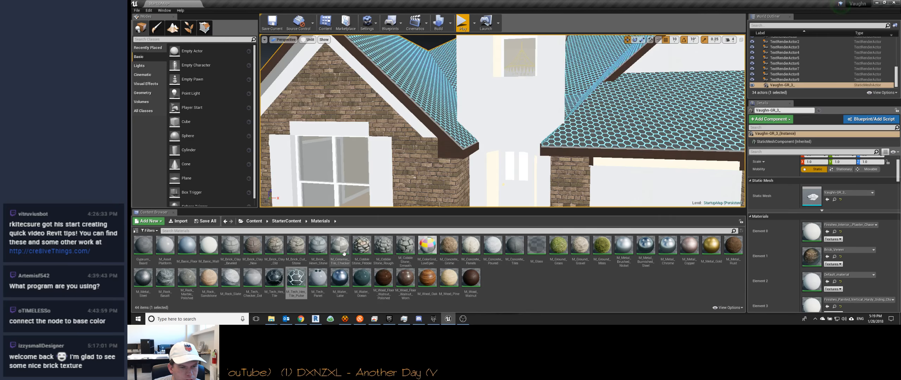
Step: Apply the M_Brick_Clay_Old material to the white wall around the front entry
left_click_drag(274, 246, 503, 85)
right_click_drag(502, 124, 486, 112)
mouse_move(472, 190)
right_mouse_down()
mouse_move(465, 183)
mouse_move(480, 192)
mouse_move(473, 190)
right_mouse_up()
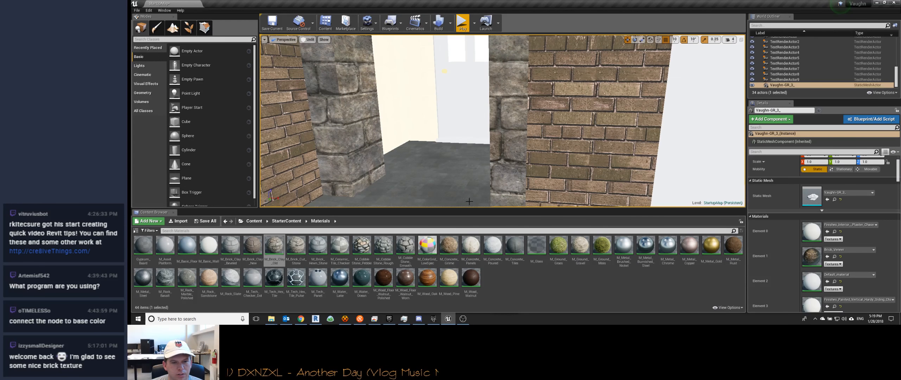
Step: Apply M_Wood_Oak to the front door and M_Glass to its panes
left_click_drag(427, 278, 459, 136)
right_click_drag(486, 193, 486, 194)
left_click_drag(533, 239, 454, 155)
right_click_drag(454, 155, 426, 146)
key("w")
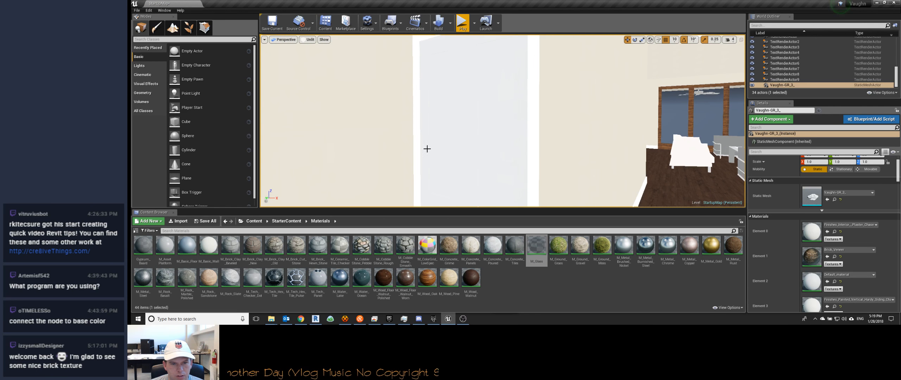
Step: Apply the M_Basic_Wall material to the white interior door panel beside the living room
left_click_drag(215, 246, 450, 139)
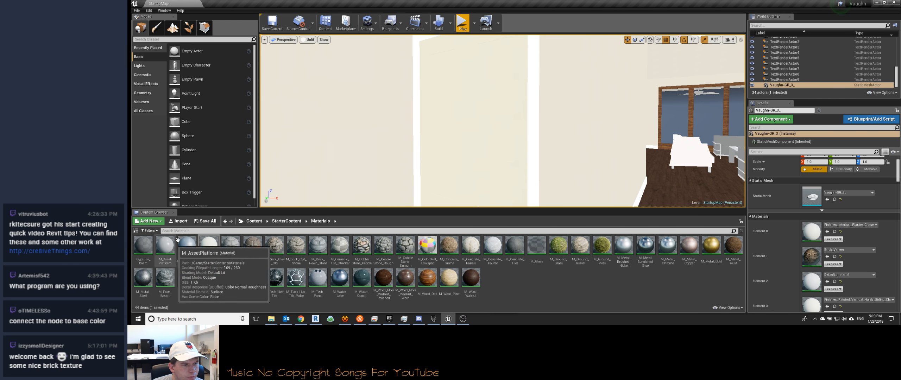
right_click_drag(402, 116, 473, 156)
key("w")
key("e")
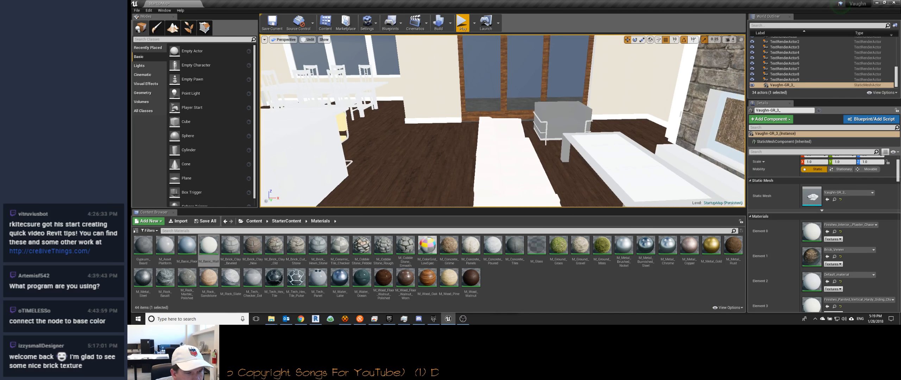
Step: Try M_Rock_Sandstone on the living room fireplace hearth and settle on M_Rock_Slate
right_click_drag(288, 191, 348, 198)
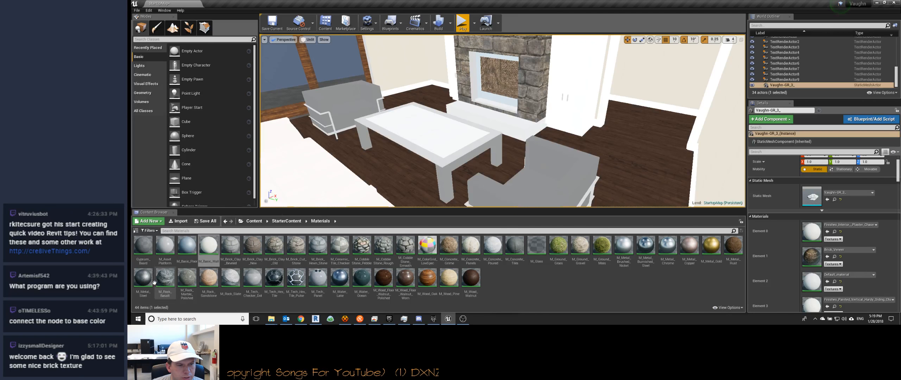
left_click_drag(226, 282, 509, 131)
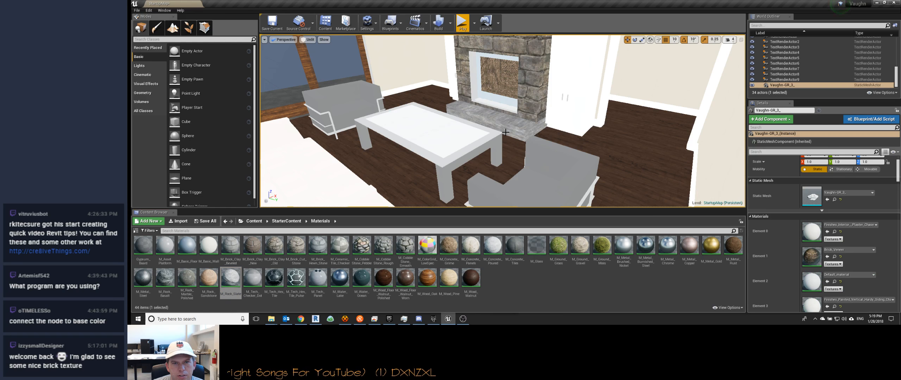
left_click_drag(209, 279, 508, 116)
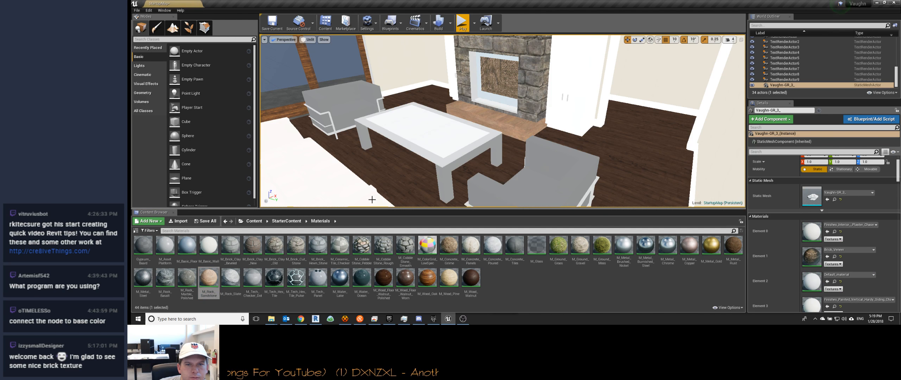
left_click_drag(231, 278, 539, 141)
Step: Apply M_Glass to the coffee table's top, try several materials on its frame and settle on M_Metal_Chrome
left_click_drag(537, 248, 434, 133)
right_click_drag(434, 133, 405, 134)
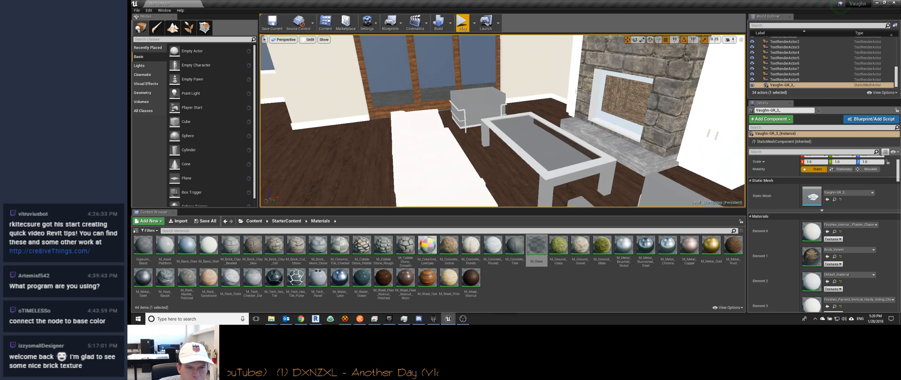
left_click_drag(428, 247, 531, 162)
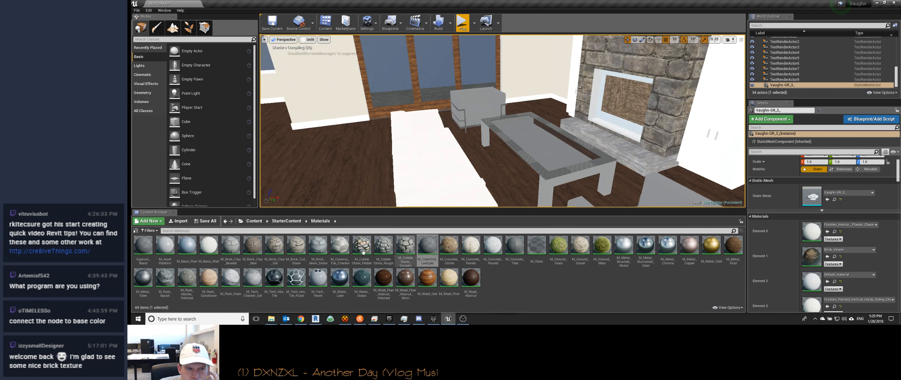
left_click(338, 278)
left_click_drag(338, 279, 534, 166)
left_click_drag(143, 278, 523, 156)
left_click_drag(624, 247, 554, 175)
mouse_move(668, 248)
left_mouse_down()
mouse_move(679, 243)
mouse_move(555, 175)
left_mouse_up()
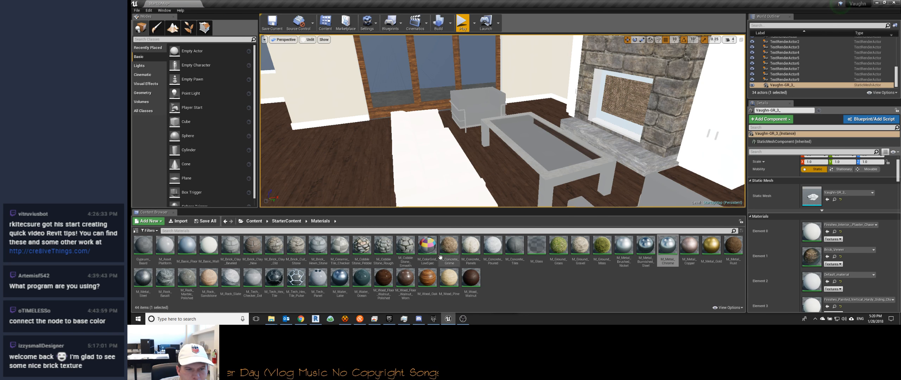
Step: Try M_Tech_Hex_Tile and M_Tech_Panel on the white rug beside the coffee table and settle on M_Tech_Checker_Dot
left_click_drag(275, 279, 410, 175)
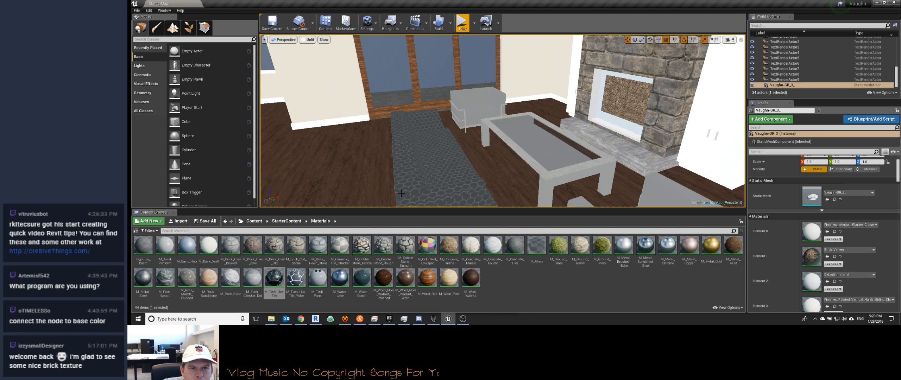
left_click_drag(318, 278, 415, 196)
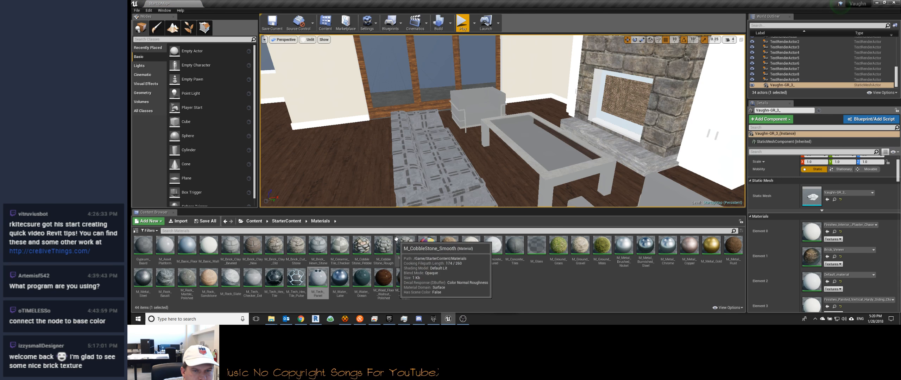
left_click_drag(255, 282, 435, 179)
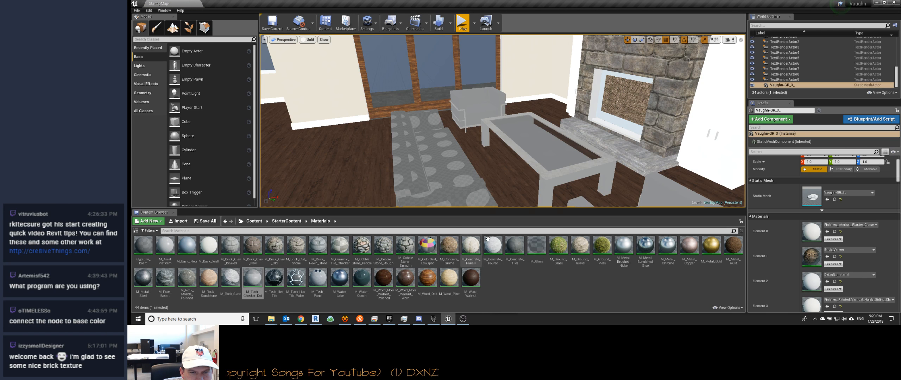
Step: Try M_Wood_Pine on the living room floor and undo it
left_click_drag(450, 278, 365, 189)
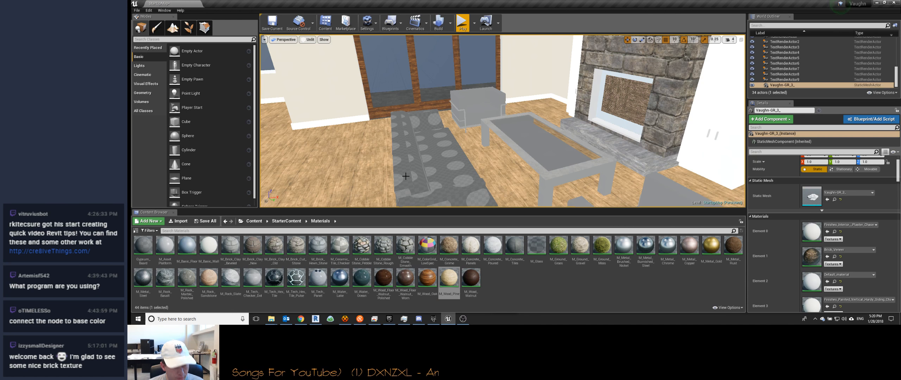
key("ctrl+z")
right_click_drag(451, 165, 469, 182)
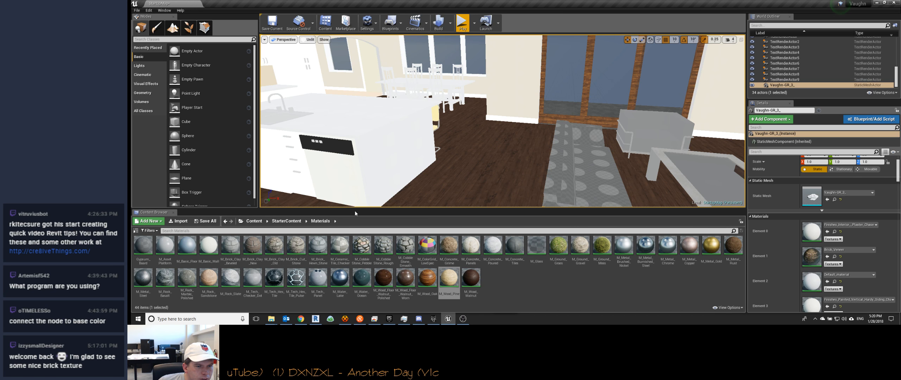
Step: Apply the M_Brick_Cut_Stone material to the stone chimney of the living room fireplace
right_click_drag(411, 136, 516, 92)
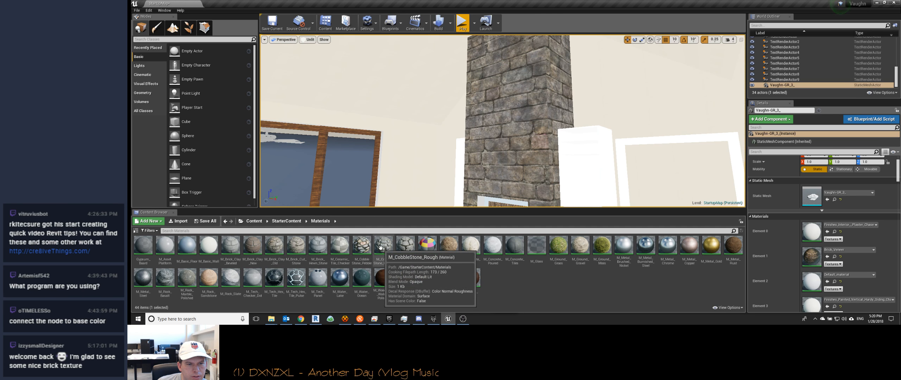
left_click_drag(297, 247, 490, 130)
right_click_drag(474, 159, 504, 159)
right_click_drag(442, 158, 493, 157)
right_click_drag(424, 133, 454, 157)
Step: Check the interior with Lit shading and return the viewport to Unlit
left_click(310, 40)
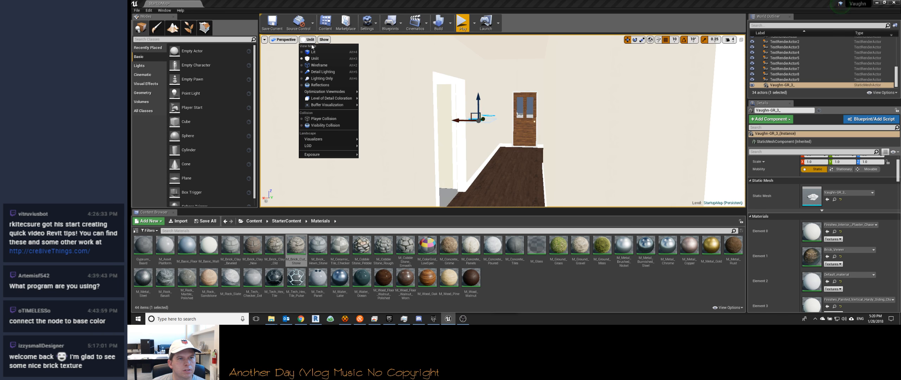
left_click(313, 52)
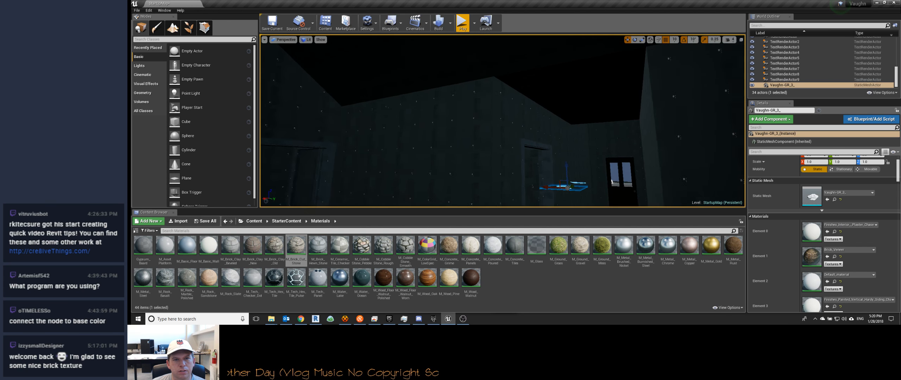
left_click(307, 39)
left_click(312, 59)
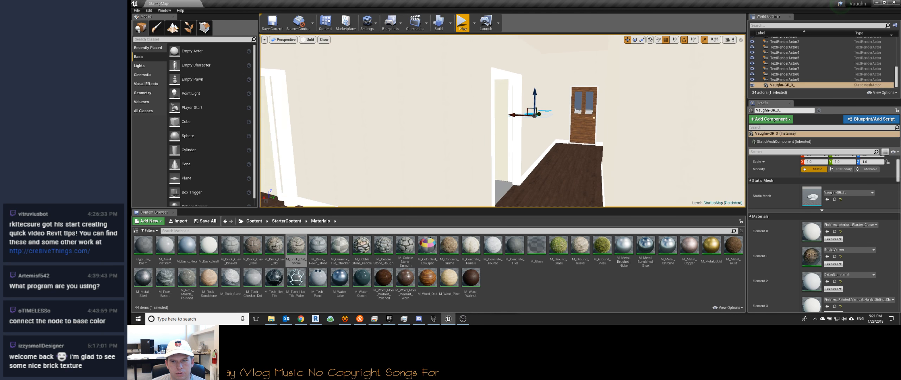
Step: Apply M_Metal_Copper to the cream infill around the front door and M_Metal_Steel to the house's roof
key("w")
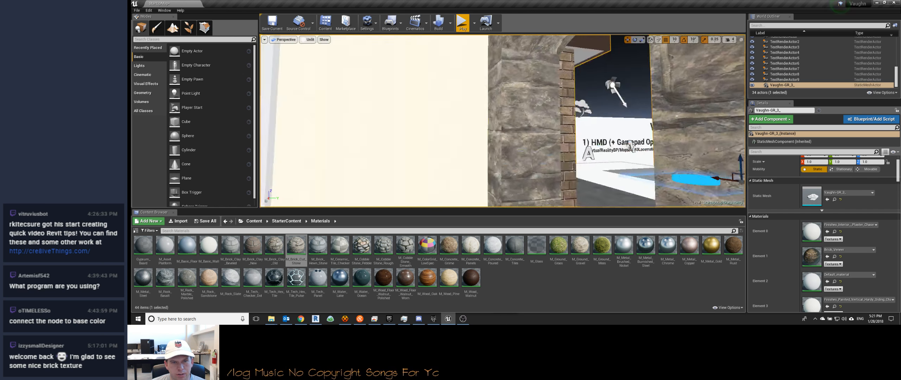
key("s")
key("w")
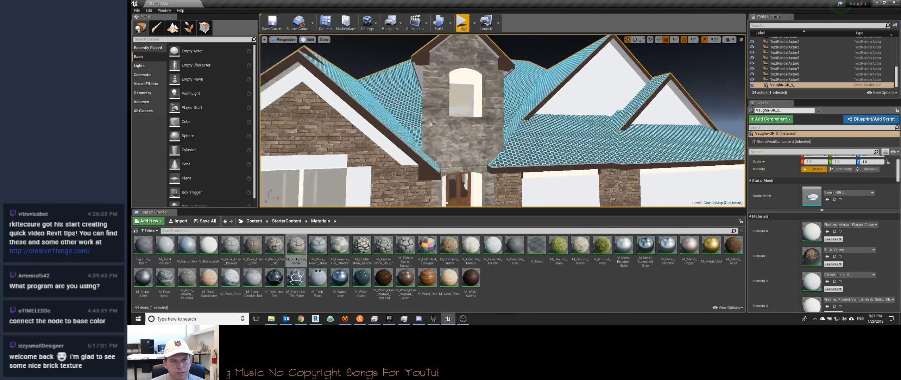
right_click_drag(613, 195, 614, 193)
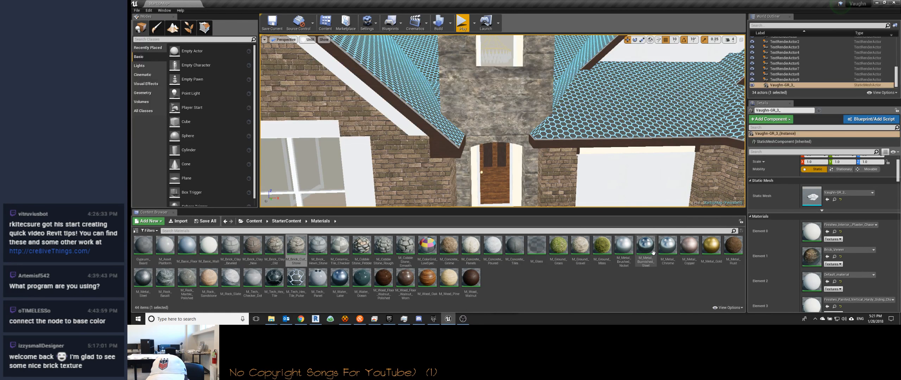
left_click_drag(691, 246, 517, 173)
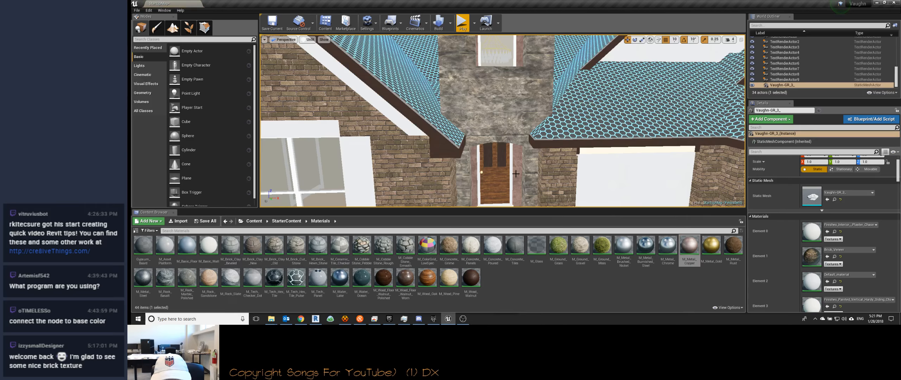
right_click_drag(516, 173, 514, 123)
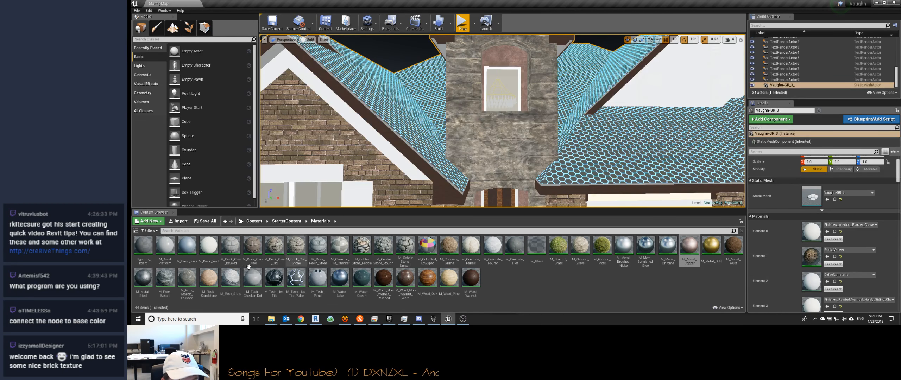
left_click_drag(143, 278, 401, 120)
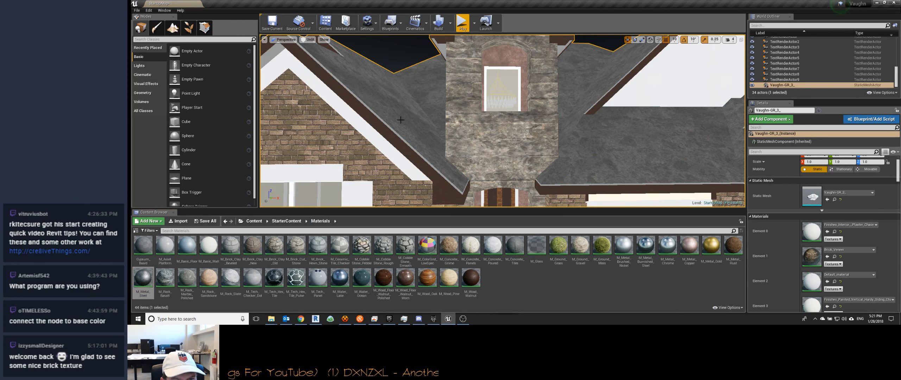
Step: Apply M_Wood_Walnut to the garage door panels and a wood material to their white framing
right_click_drag(465, 164, 564, 204)
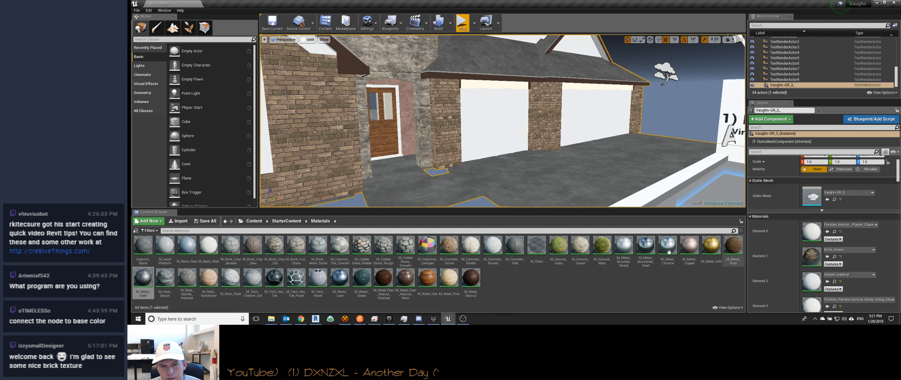
left_click_drag(483, 284, 486, 187)
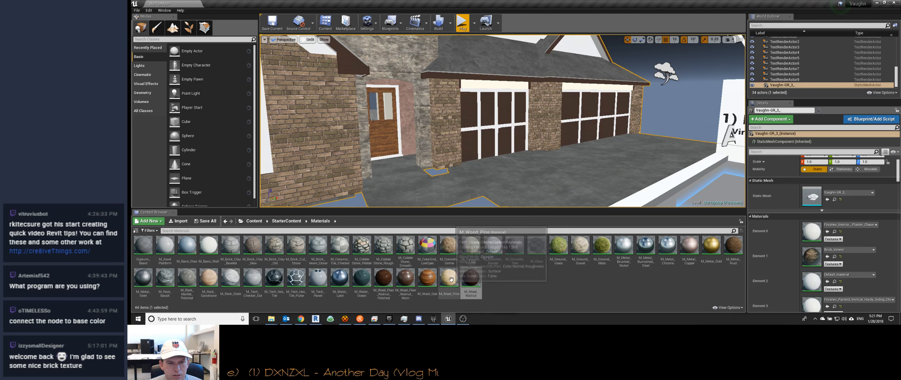
left_click_drag(463, 274, 480, 124)
right_click_drag(538, 168, 507, 169)
Step: Apply M_Wood_Oak and M_Metal_Brushed_Nickel to two more surfaces of the house
left_click_drag(428, 278, 555, 157)
mouse_move(642, 179)
right_mouse_down()
mouse_move(584, 175)
mouse_move(636, 174)
right_mouse_up()
mouse_move(624, 244)
left_mouse_down()
mouse_move(595, 162)
mouse_move(580, 152)
left_mouse_up()
mouse_move(579, 151)
right_mouse_down()
mouse_move(549, 155)
mouse_move(546, 173)
mouse_move(465, 174)
mouse_move(450, 190)
right_mouse_up()
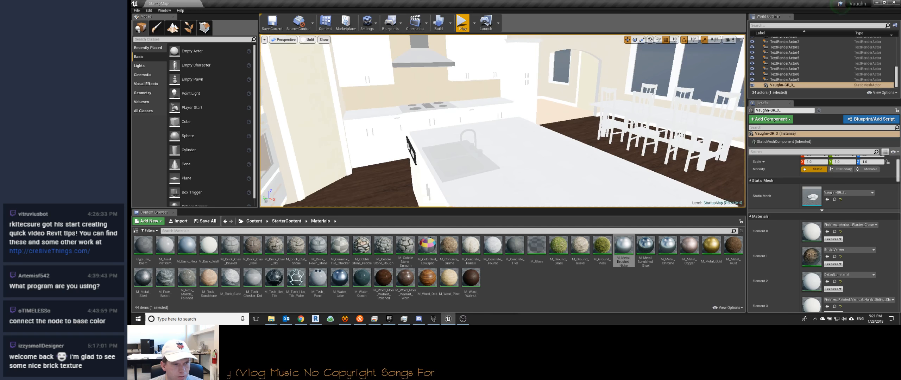
Step: Apply M_Rock_Marble_Polished to the kitchen countertops and M_Metal_Brushed_Nickel to the island sink
left_click_drag(187, 277, 526, 187)
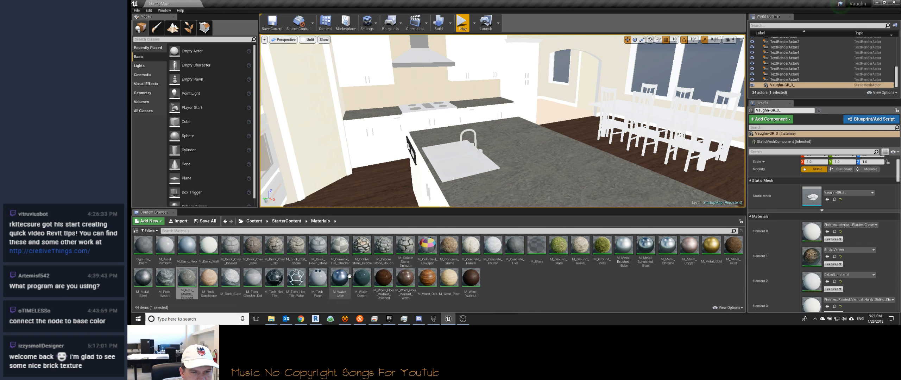
mouse_move(620, 245)
left_mouse_down()
mouse_move(459, 187)
mouse_move(454, 169)
left_mouse_up()
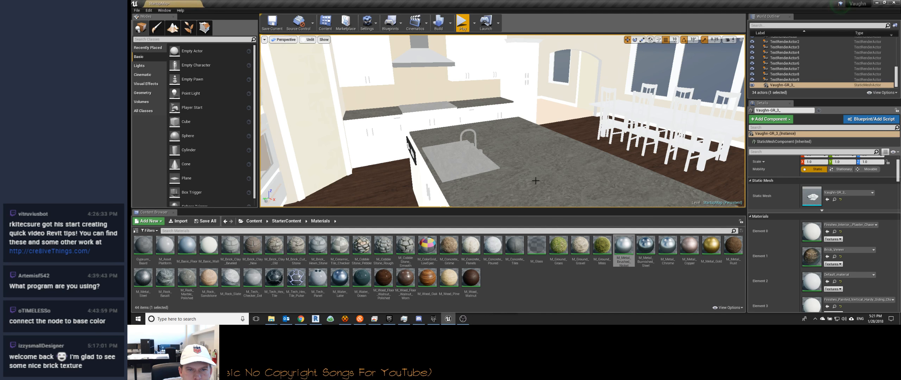
right_click_drag(454, 169, 433, 169)
Step: Apply the M_Basic_Wall material to the white cabinets in the kitchen and beside the fireplace
mouse_move(595, 168)
right_mouse_down()
mouse_move(553, 172)
mouse_move(595, 168)
right_mouse_up()
left_click_drag(208, 247, 411, 177)
right_click_drag(412, 176, 587, 184)
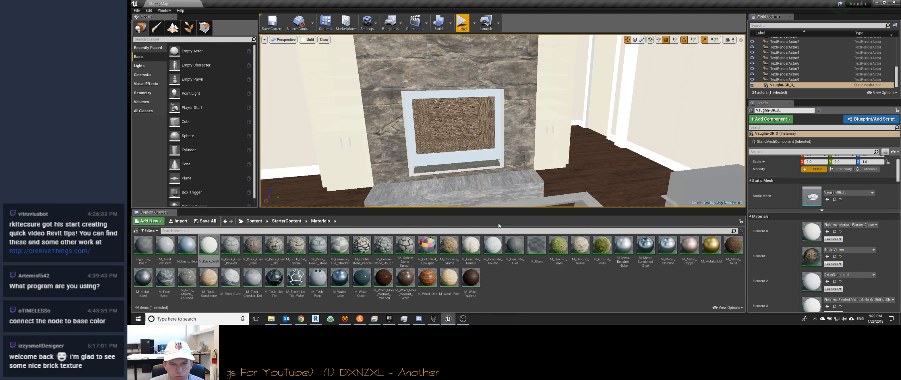
right_click_drag(542, 161, 558, 181)
right_click_drag(479, 168, 507, 162)
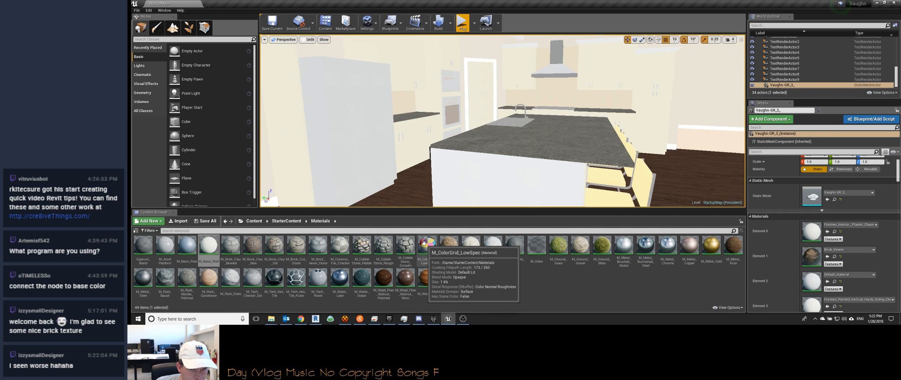
Step: Try M_ColorGrid_LowSpec on the side of the kitchen island and undo it
left_click_drag(424, 243, 461, 195)
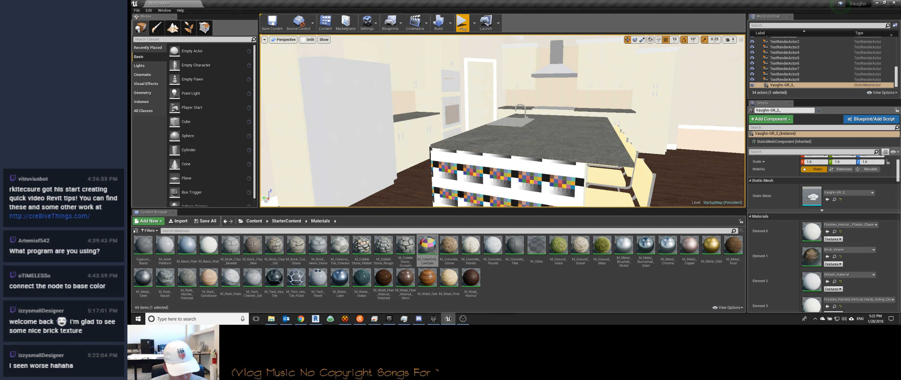
key("ctrl+z")
right_click_drag(461, 196, 447, 178)
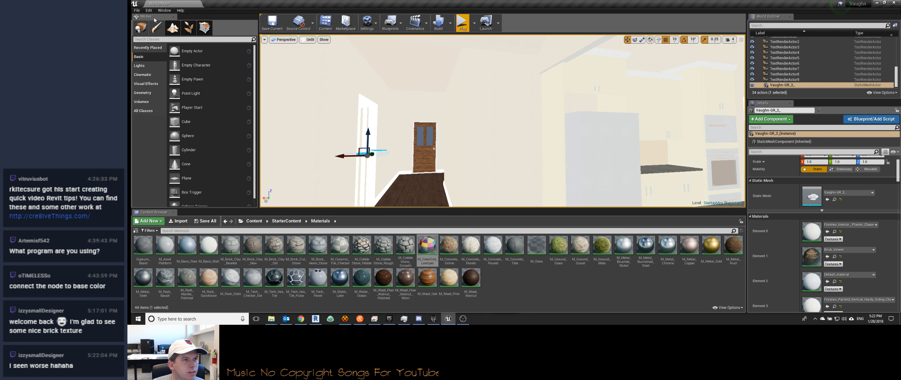
Step: Switch the viewport to Lit shading and look over the kitchen's lighting
left_click(308, 40)
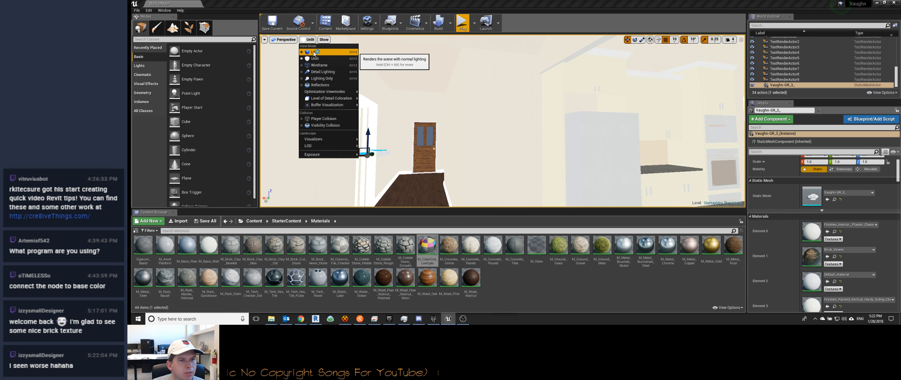
left_click(315, 53)
mouse_move(422, 116)
right_mouse_down()
mouse_move(529, 124)
mouse_move(401, 118)
mouse_move(465, 121)
mouse_move(423, 121)
right_mouse_up()
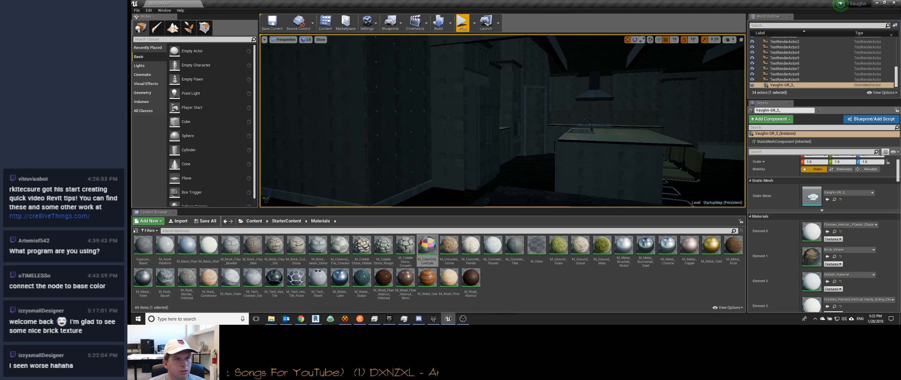
left_click(146, 10)
mouse_move(165, 10)
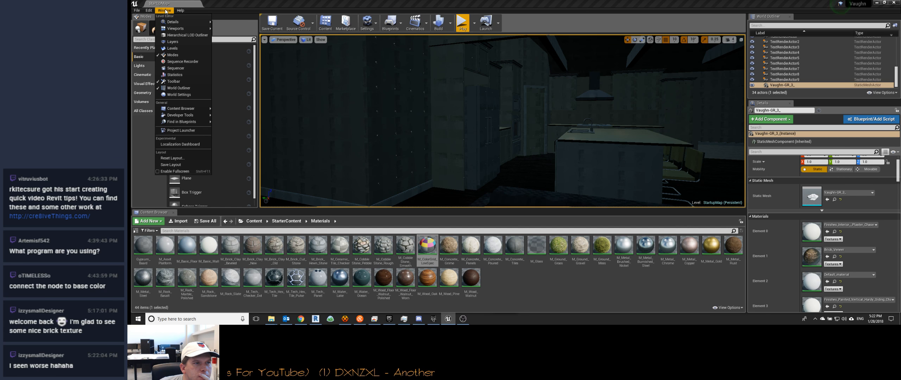
right_click_drag(496, 126, 557, 79)
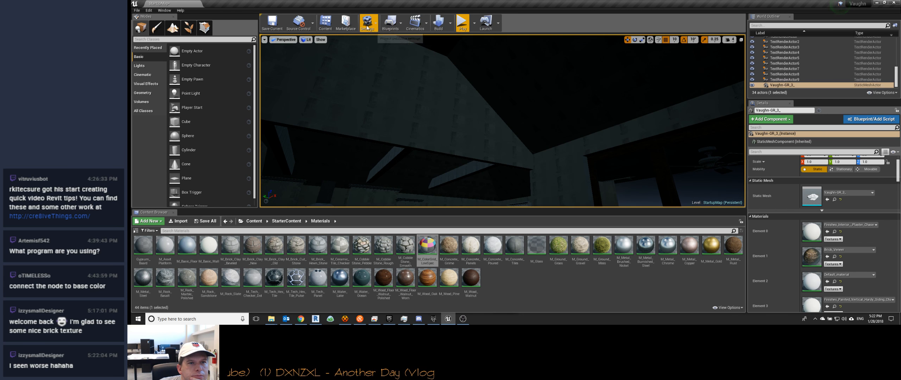
left_click(391, 22)
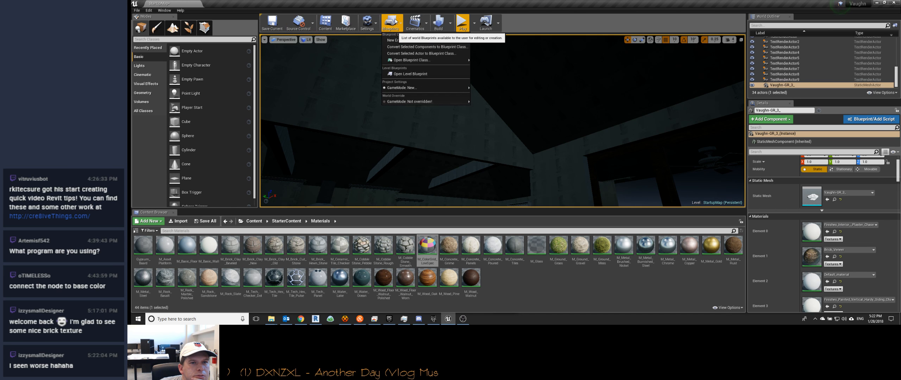
Step: Build the StartupMap level and look over the dark kitchen and dining area
left_click(368, 25)
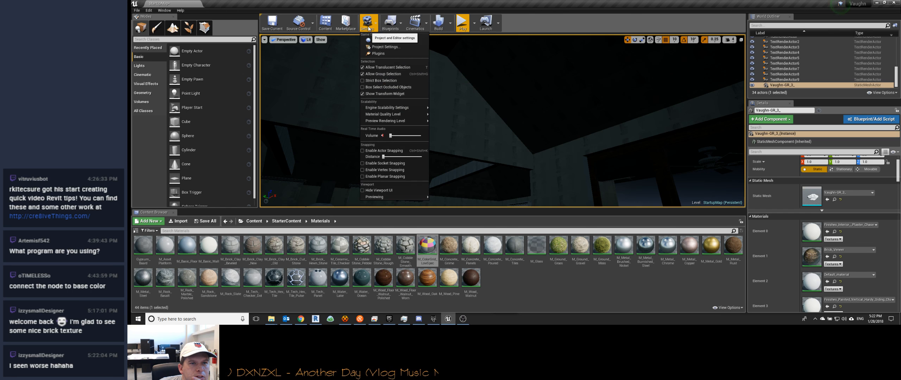
left_click(440, 21)
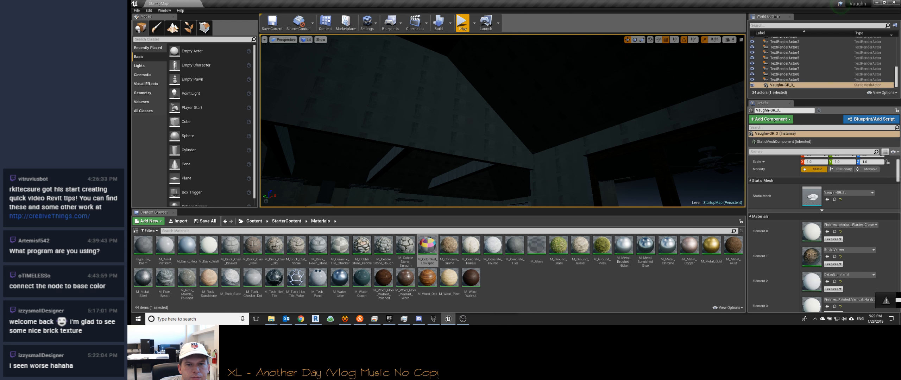
right_click_drag(496, 125, 493, 167)
scroll(798, 71, "up", 1)
scroll(798, 70, "up", 5)
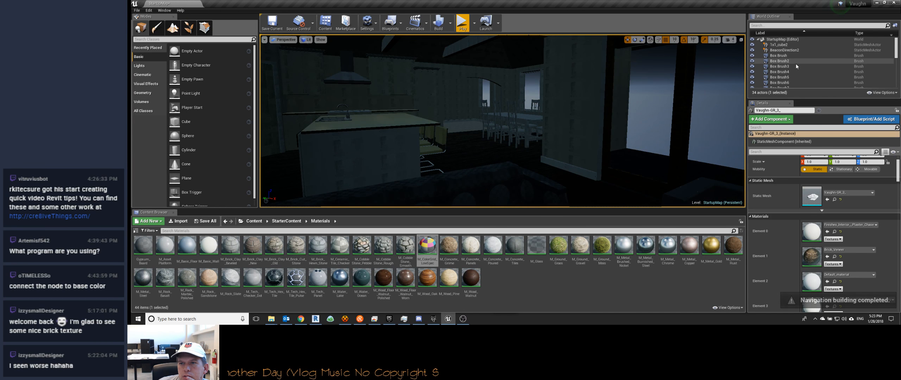
left_click(148, 10)
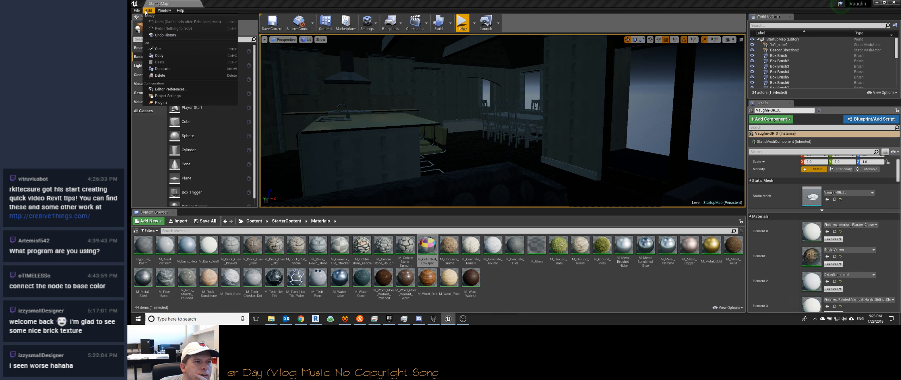
mouse_move(139, 11)
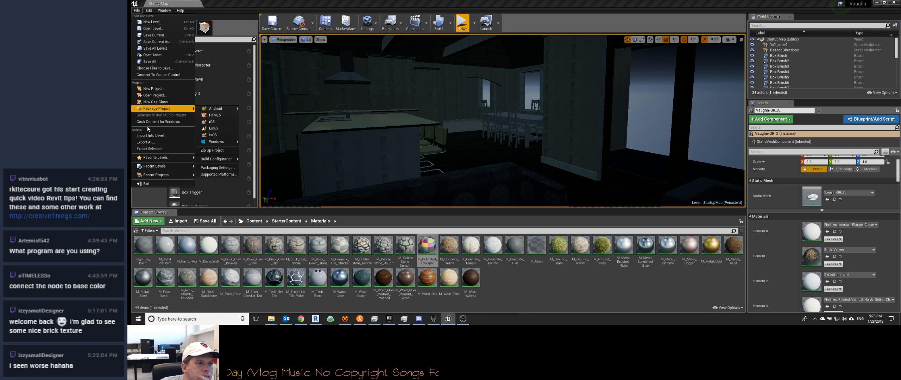
right_click_drag(455, 94, 313, 87)
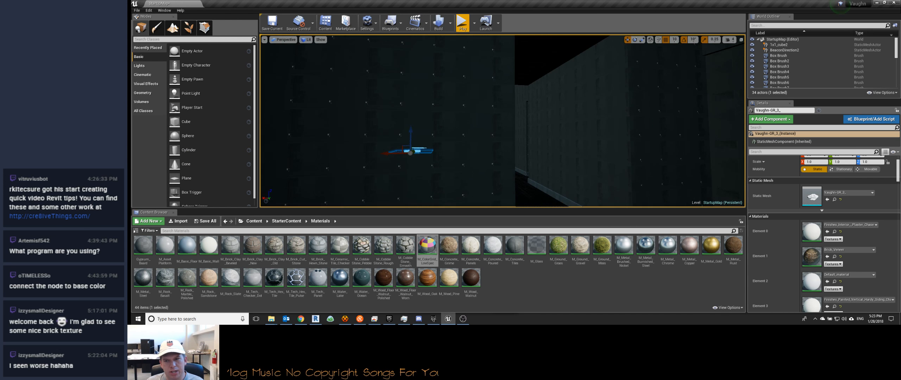
Step: Look through the StarterContent Architecture, Audio and Blueprints folders and the VirtualReality folder for usable lighting assets
left_click(246, 222)
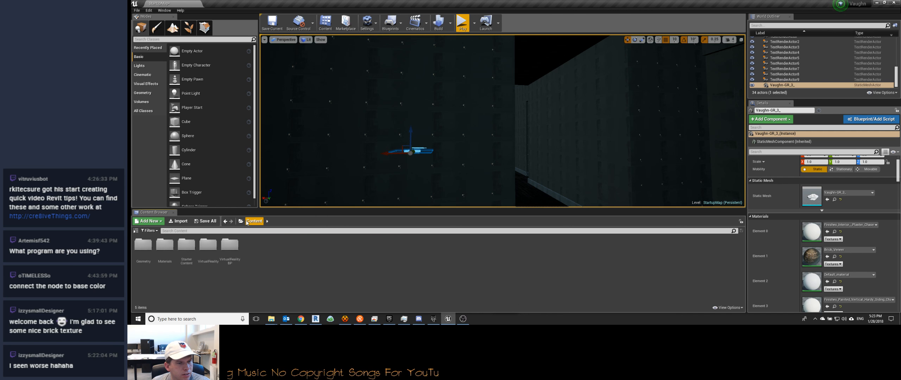
double_click(187, 246)
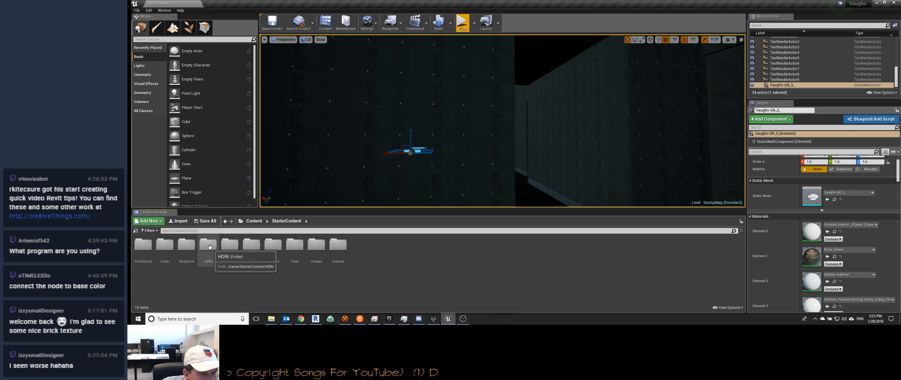
double_click(149, 245)
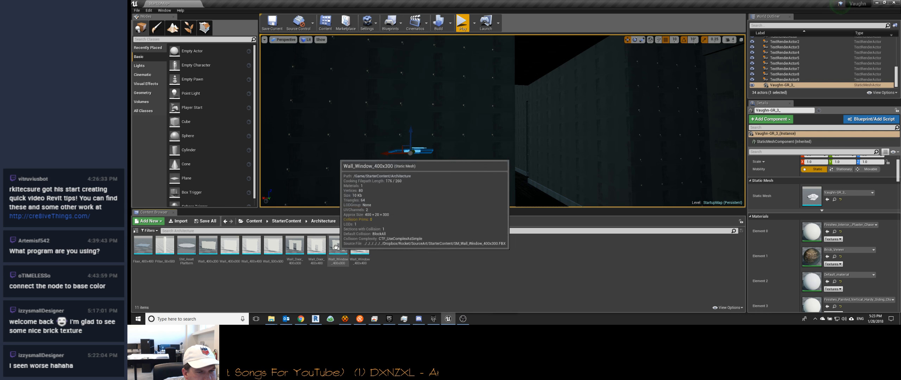
left_click(286, 221)
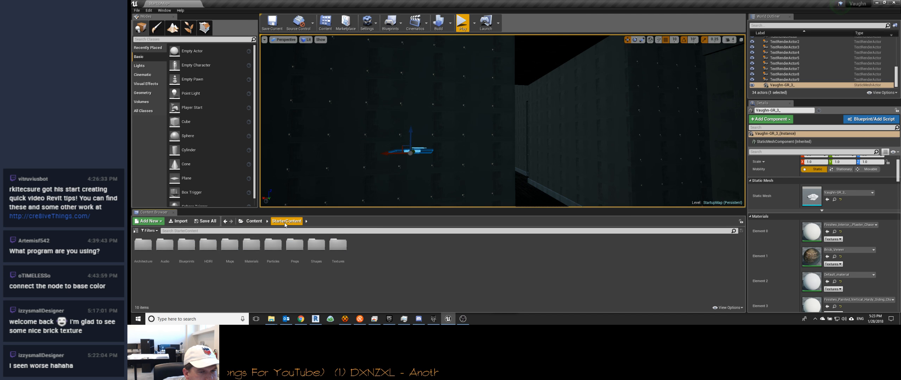
double_click(165, 245)
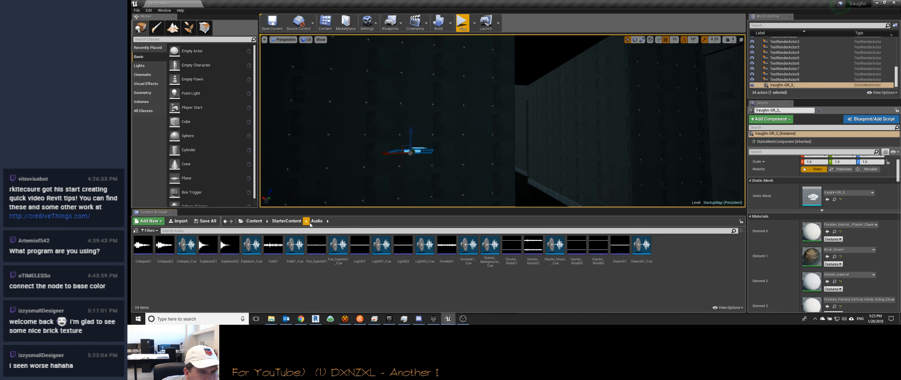
left_click(294, 223)
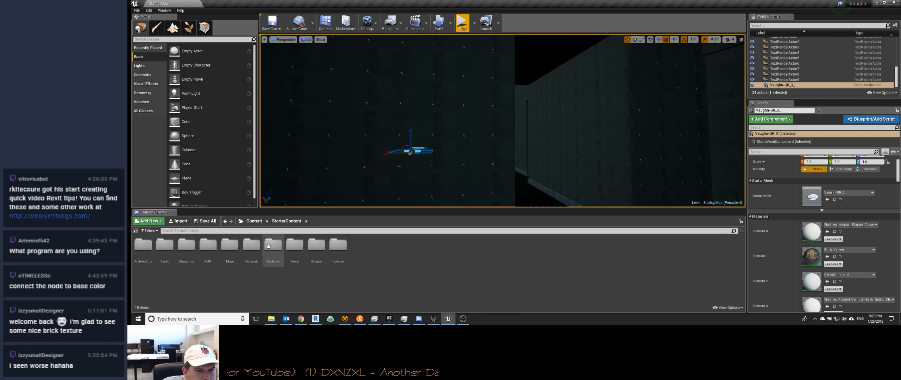
double_click(193, 246)
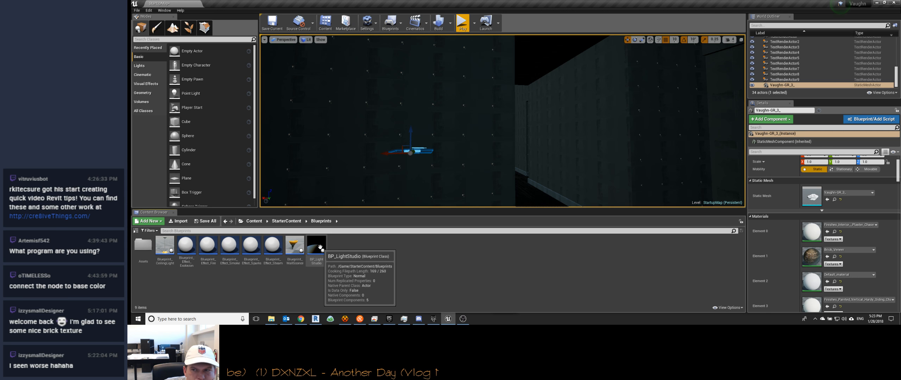
left_click(255, 222)
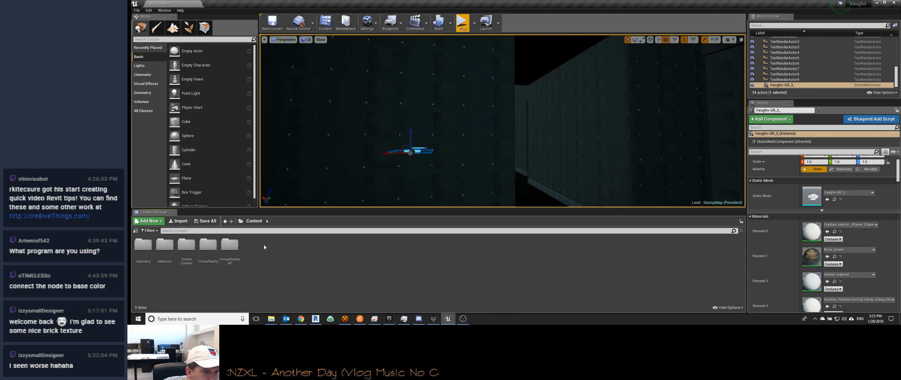
double_click(208, 245)
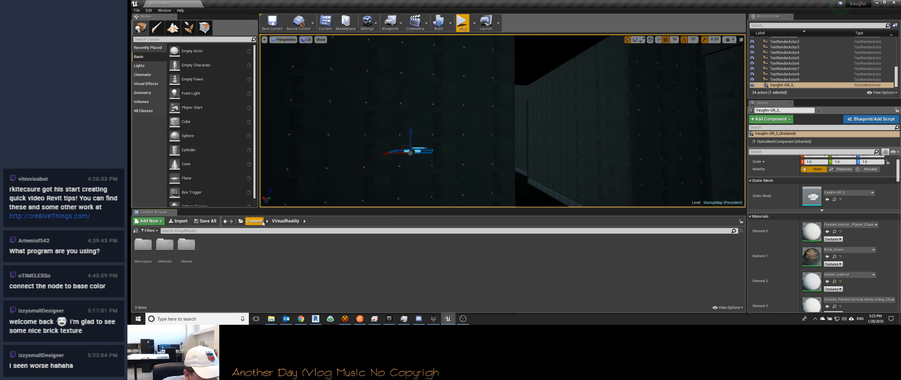
double_click(186, 244)
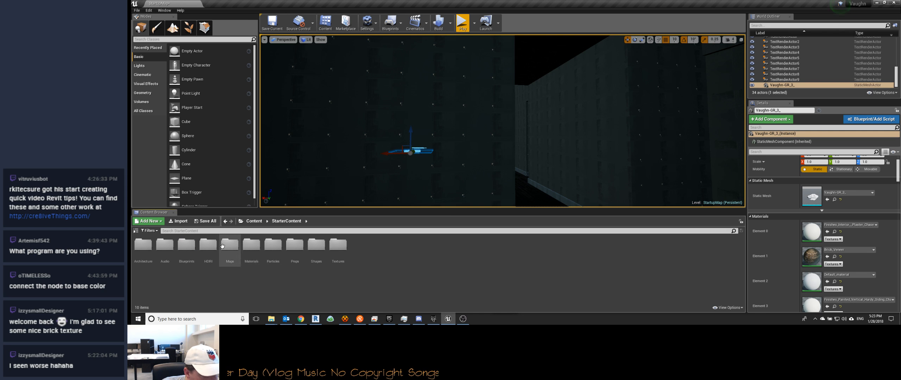
Step: Try a Blueprint_WallSconce from the StarterContent Blueprints folder on the interior wall and delete it
double_click(189, 245)
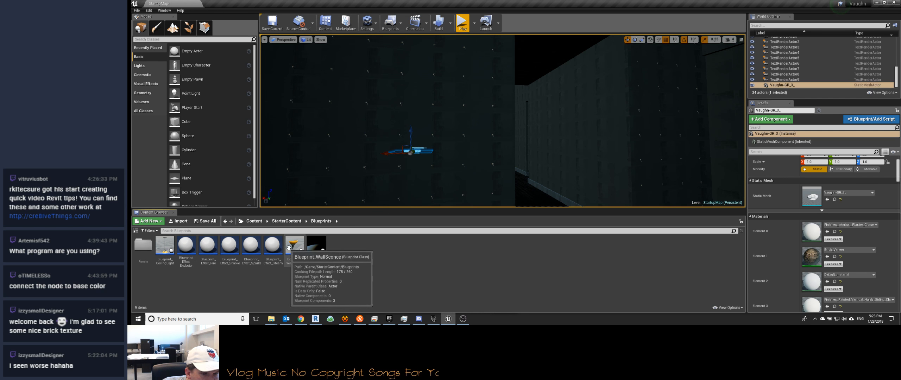
left_click_drag(295, 246, 389, 111)
right_click_drag(389, 111, 322, 92)
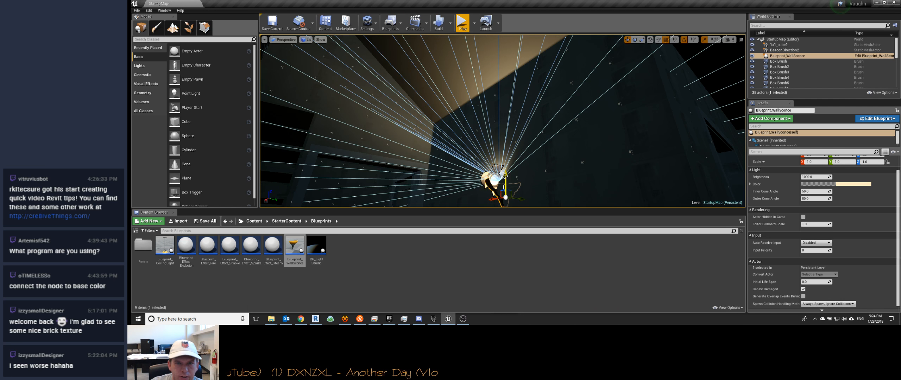
key("Delete")
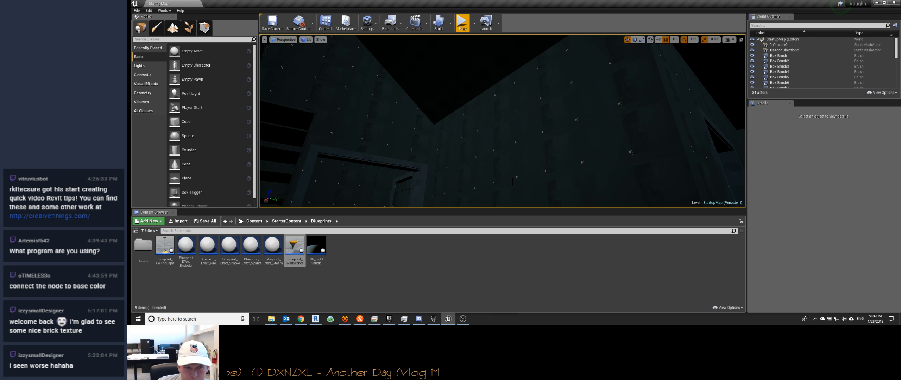
Step: Try BP_LightStudio inside the house, check its effect on the interior lighting and delete it
left_click_drag(318, 248, 418, 172)
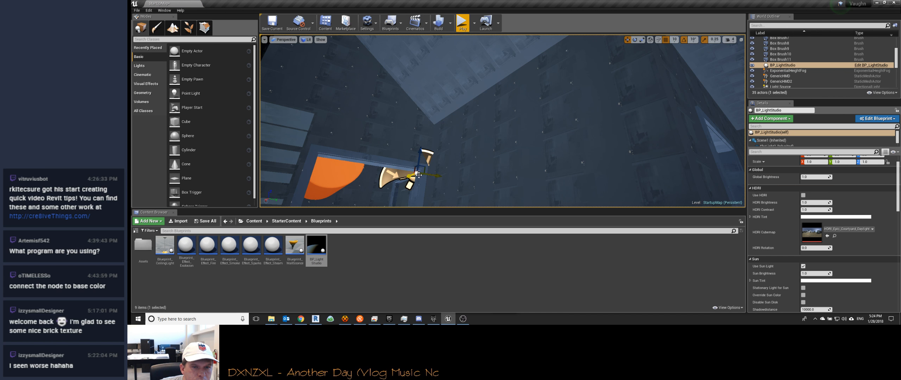
left_click_drag(413, 176, 594, 102)
scroll(540, 123, "down", 3)
scroll(540, 123, "down", 3)
mouse_move(540, 123)
right_mouse_down()
mouse_move(503, 105)
mouse_move(500, 129)
mouse_move(487, 110)
mouse_move(511, 129)
mouse_move(532, 119)
right_mouse_up()
key("Delete")
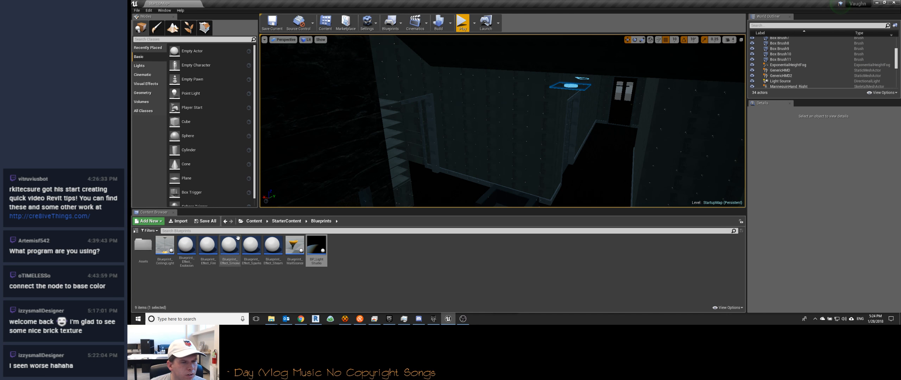
Step: Look through the Blueprints Assets folder and examine the lighting of the house exterior from a distance
double_click(151, 246)
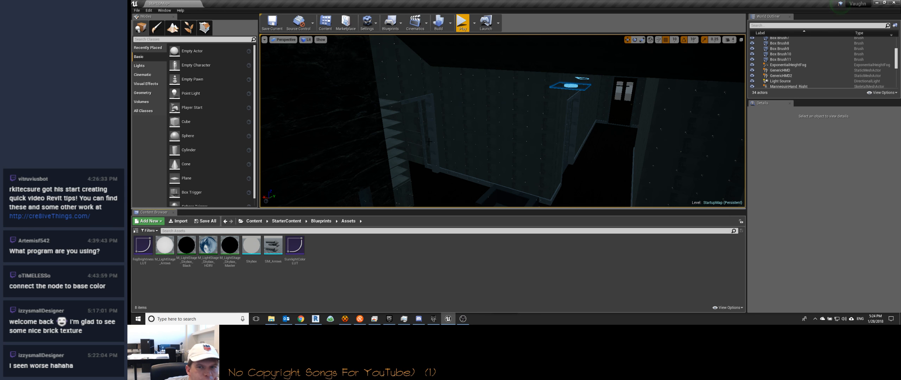
key("s")
right_click_drag(399, 155, 415, 135)
left_click(208, 246)
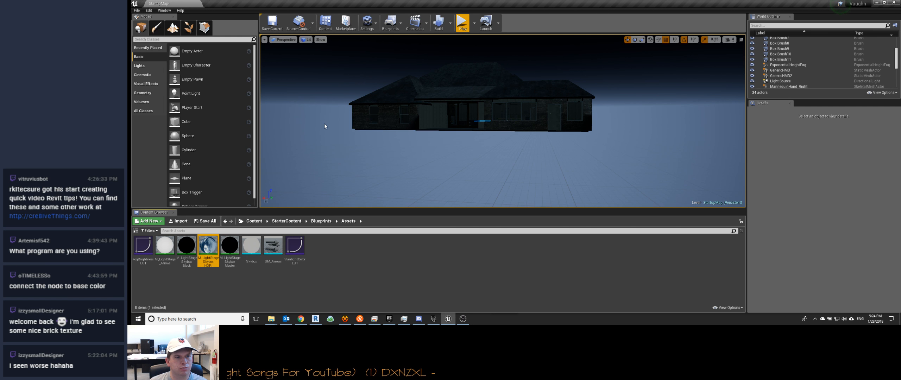
right_click_drag(345, 186, 312, 185)
key("s")
right_click_drag(509, 143, 510, 157)
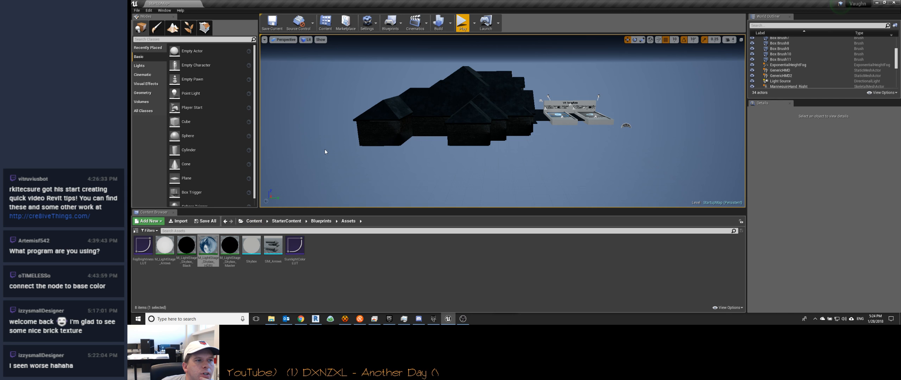
Step: List the placeable light types, open the World Settings of StartupMap and review its lighting, rendering and VR options
left_click(139, 65)
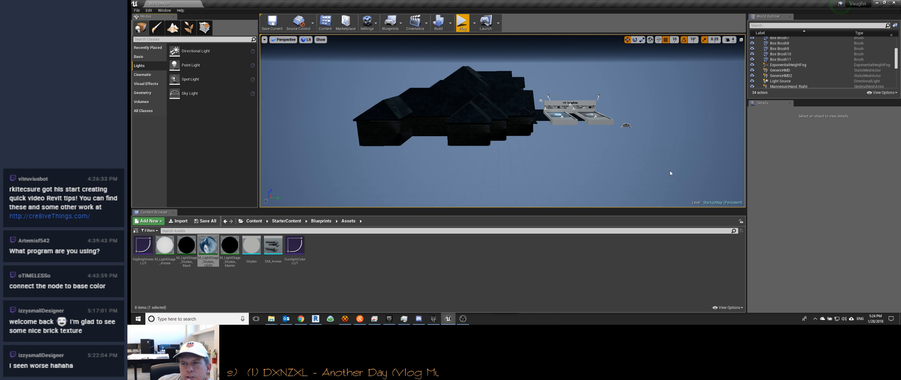
scroll(796, 52, "up", 3)
left_click(781, 39)
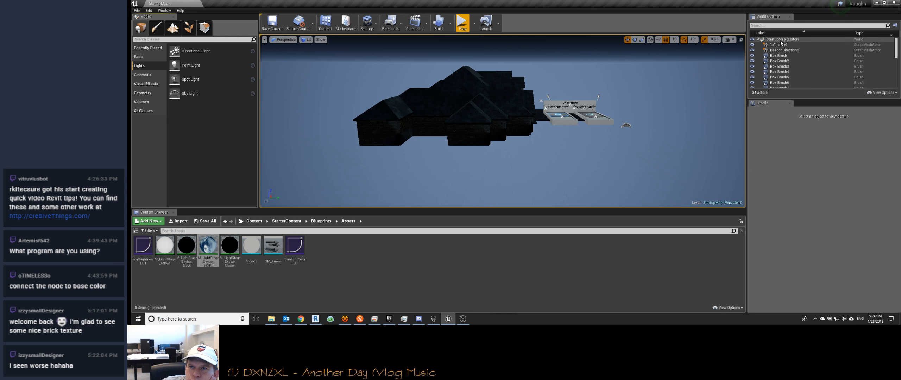
double_click(780, 39)
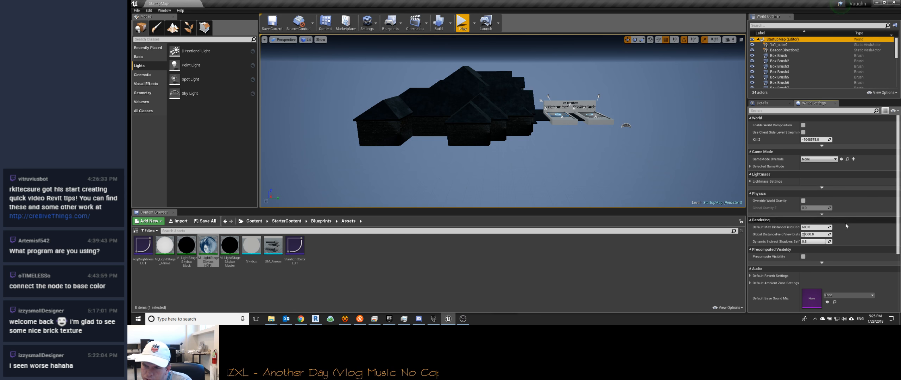
scroll(838, 287, "down", 5)
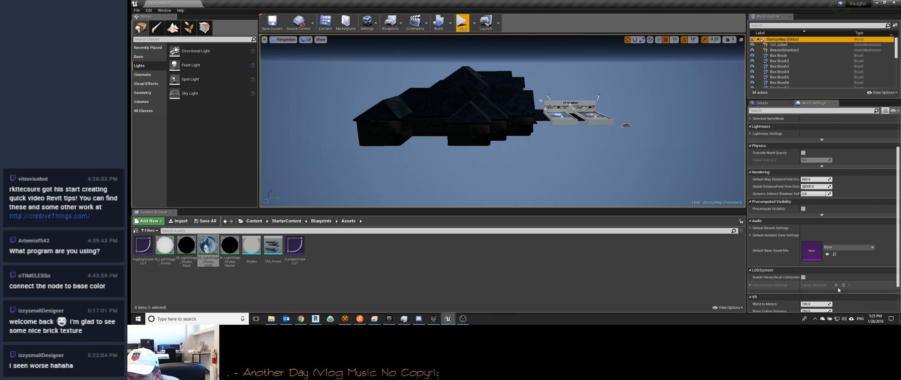
scroll(838, 288, "up", 3)
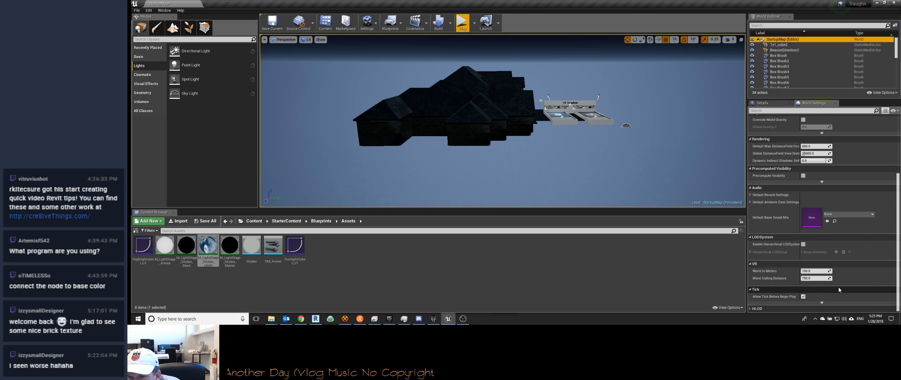
scroll(839, 288, "up", 5)
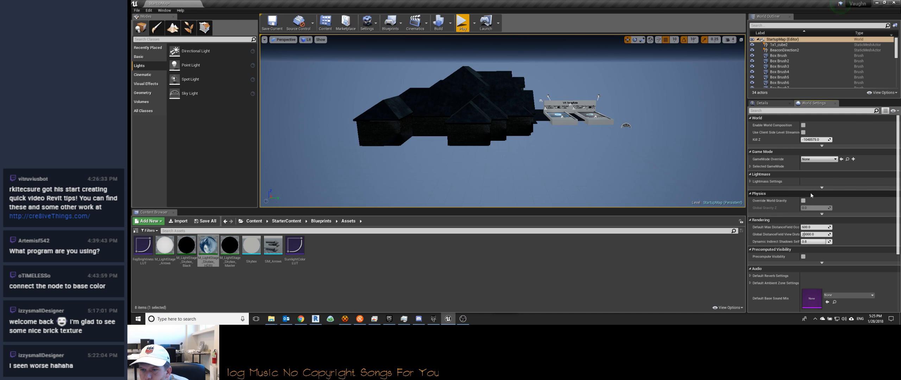
scroll(828, 203, "down", 3)
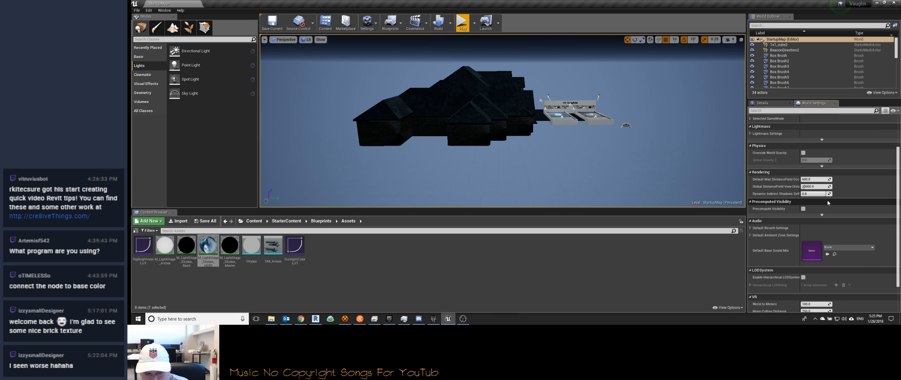
scroll(828, 203, "down", 1)
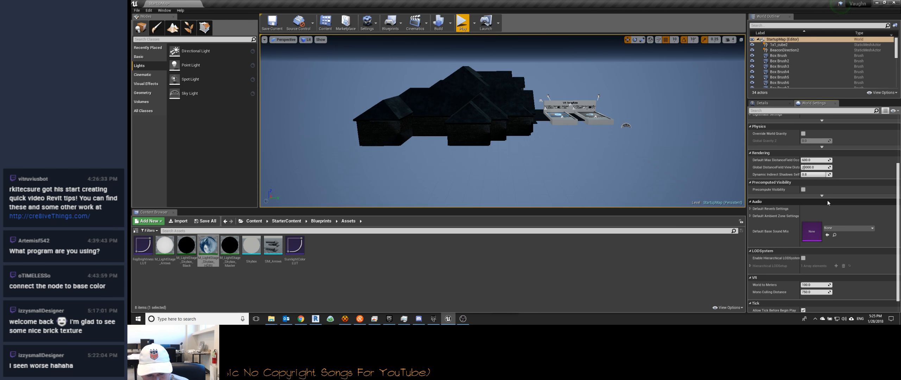
scroll(827, 200, "down", 1)
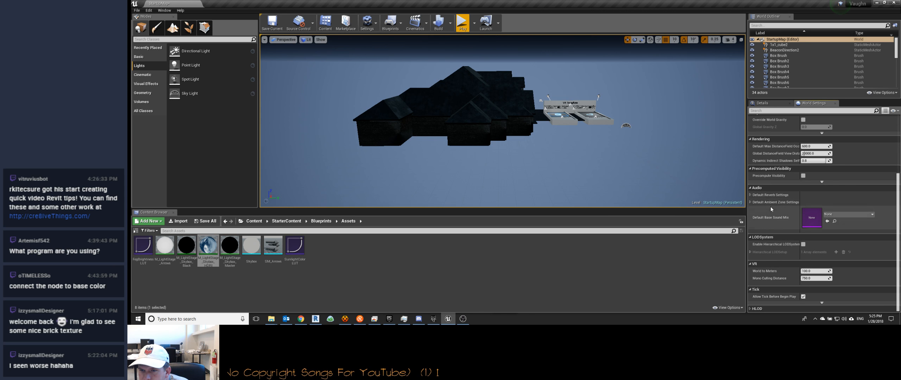
scroll(773, 260, "up", 1)
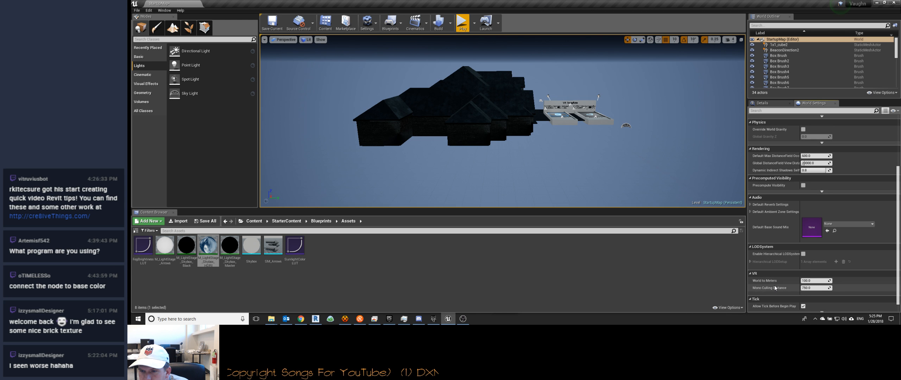
scroll(773, 222, "up", 4)
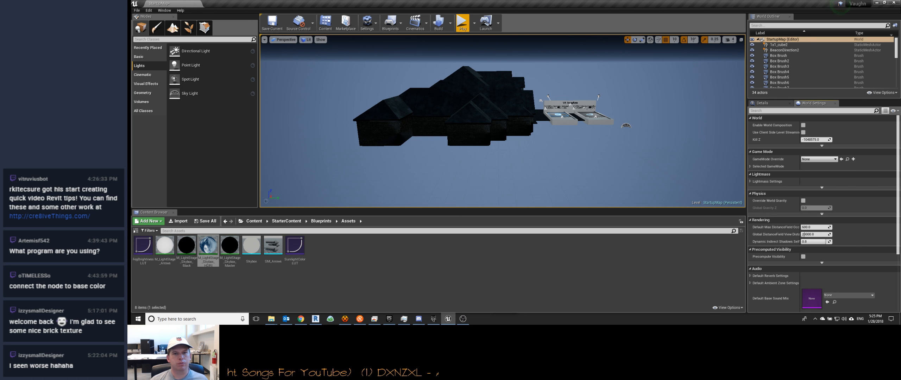
Step: Raise the Light Source directional light well above the VR Template area and check its intensity setting
right_click_drag(503, 121, 469, 138)
key("d")
key("w")
right_click_drag(586, 159, 595, 176)
key("q")
left_click(604, 119)
key("e")
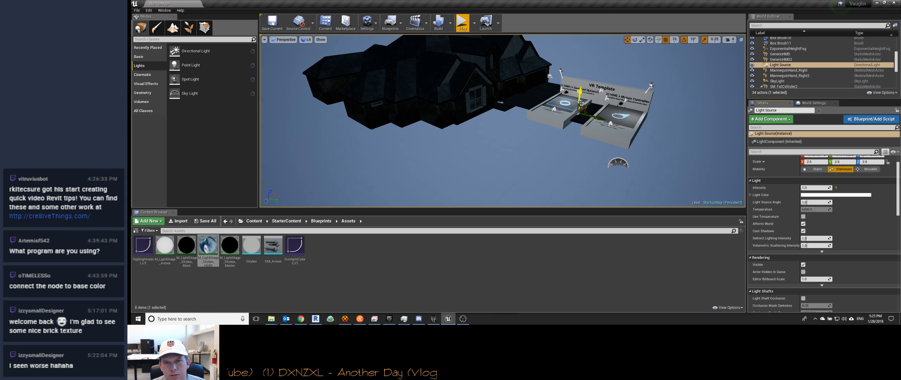
left_click_drag(580, 94, 587, 36)
left_click_drag(359, 49, 579, 78)
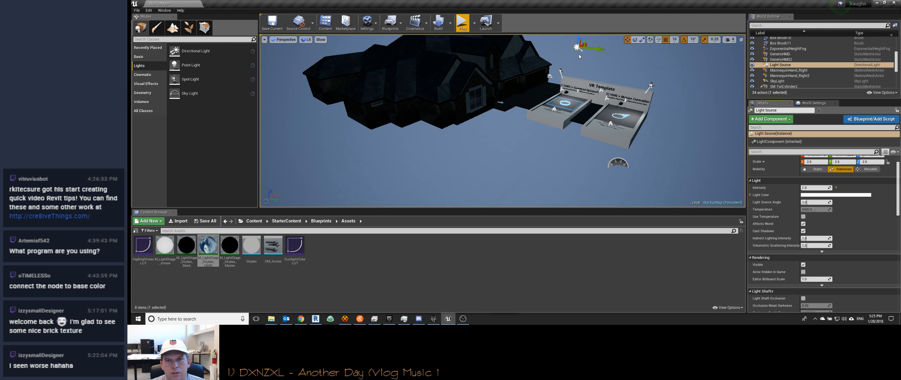
right_click_drag(483, 75, 594, 67)
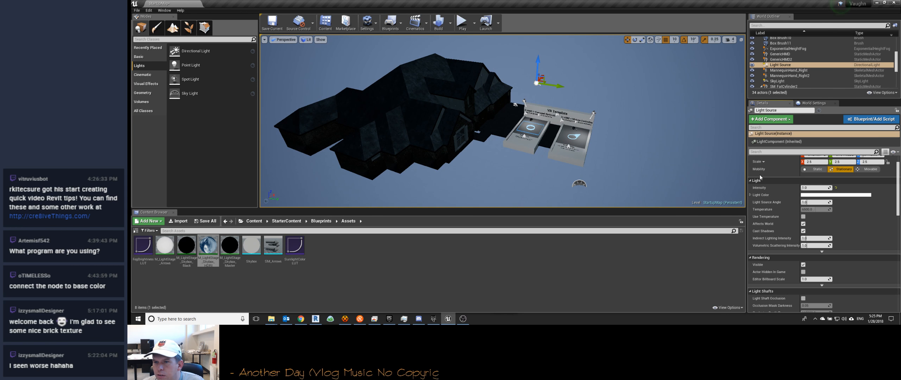
mouse_move(807, 188)
left_mouse_down()
mouse_move(820, 187)
mouse_move(804, 188)
left_mouse_up()
Step: Select the Vaughn house mesh and check which static mesh asset it uses
right_click_drag(441, 76, 446, 76)
left_click(445, 75)
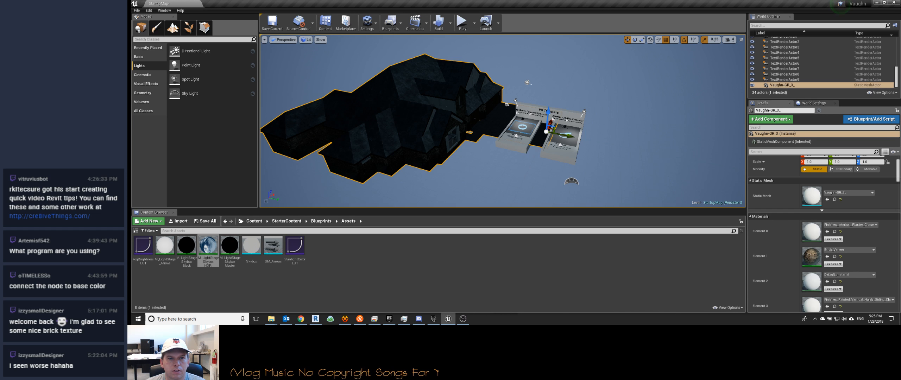
scroll(786, 199, "up", 1)
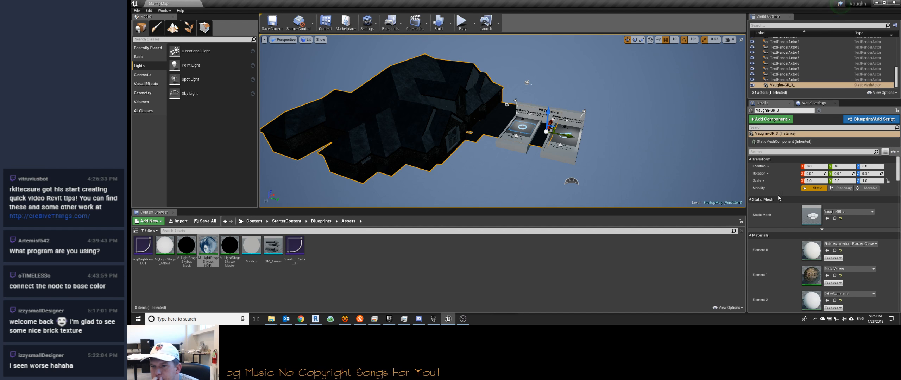
left_click(814, 222)
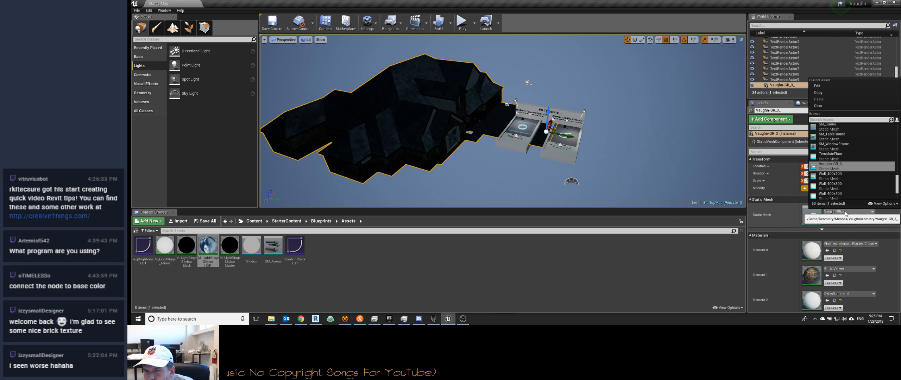
left_click(779, 220)
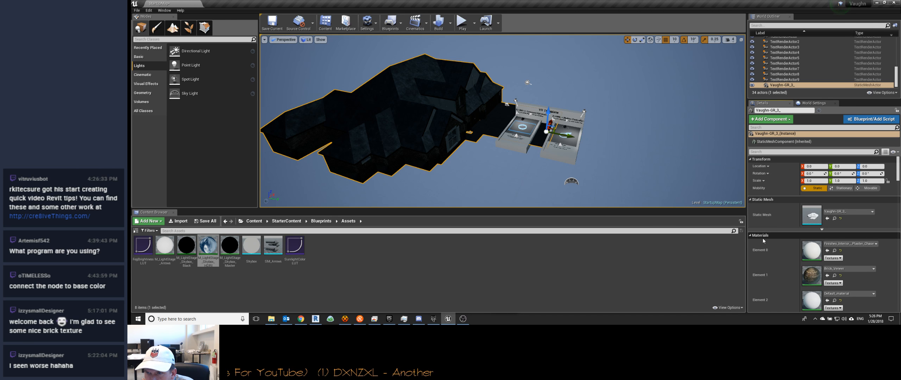
Step: Review the house mesh's physics, collision, Lightmass, rendering, actor and navigation settings, collapsing the materials list
scroll(763, 238, "down", 1)
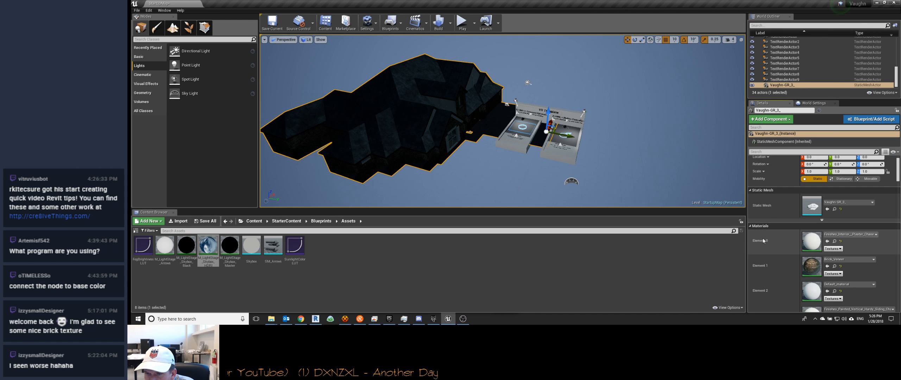
left_click(758, 226)
scroll(773, 227, "down", 3)
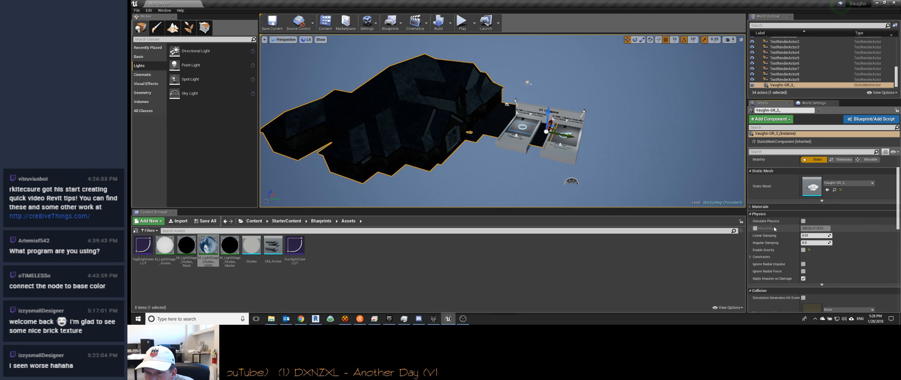
scroll(774, 243, "down", 10)
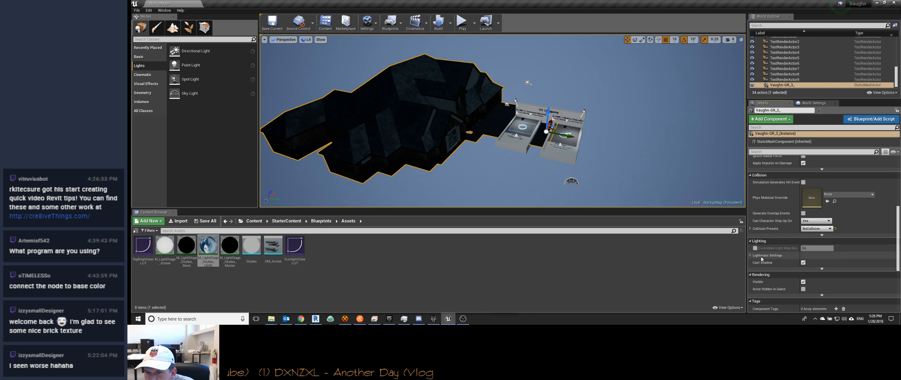
left_click(750, 256)
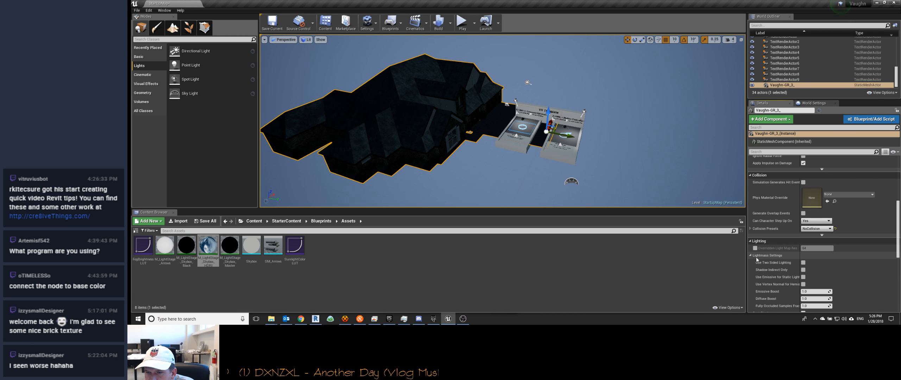
scroll(791, 239, "down", 2)
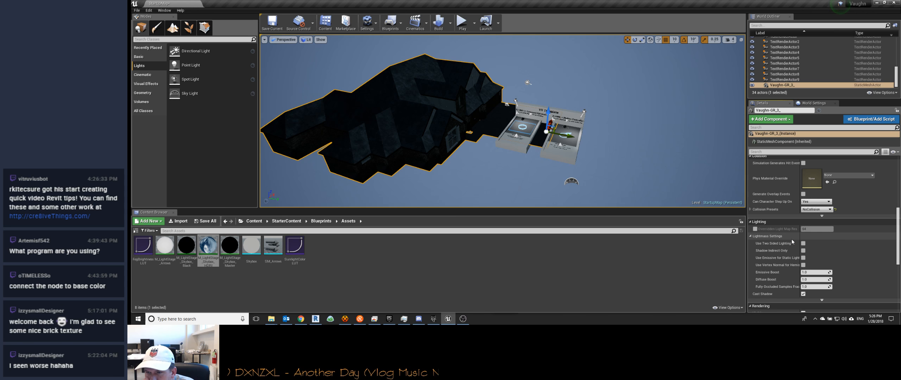
scroll(792, 240, "down", 6)
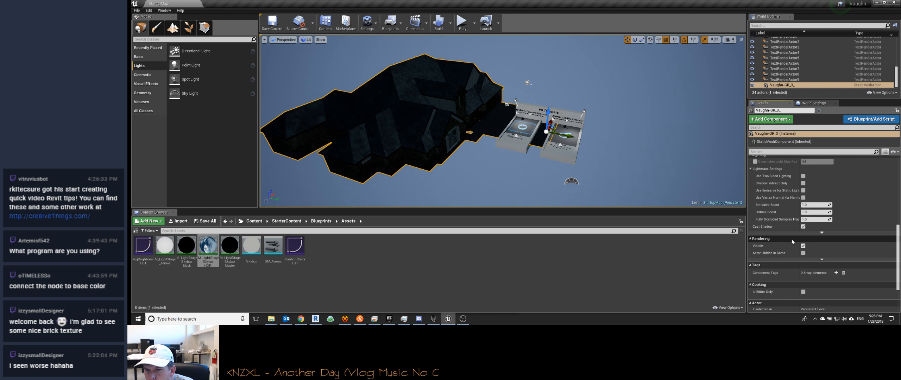
scroll(791, 239, "down", 5)
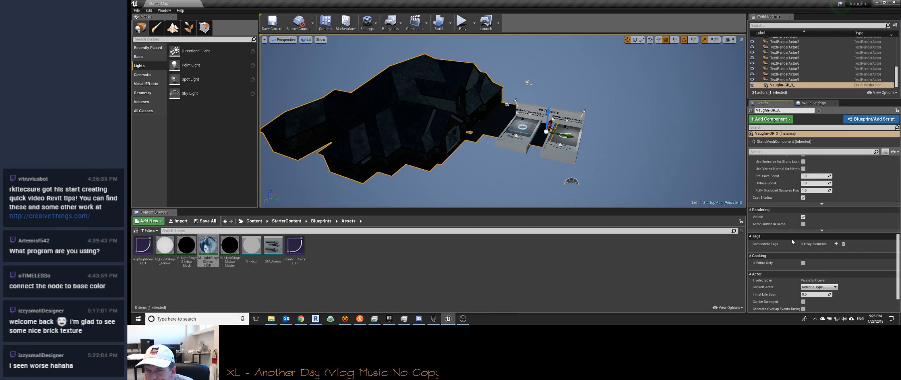
scroll(786, 247, "down", 1)
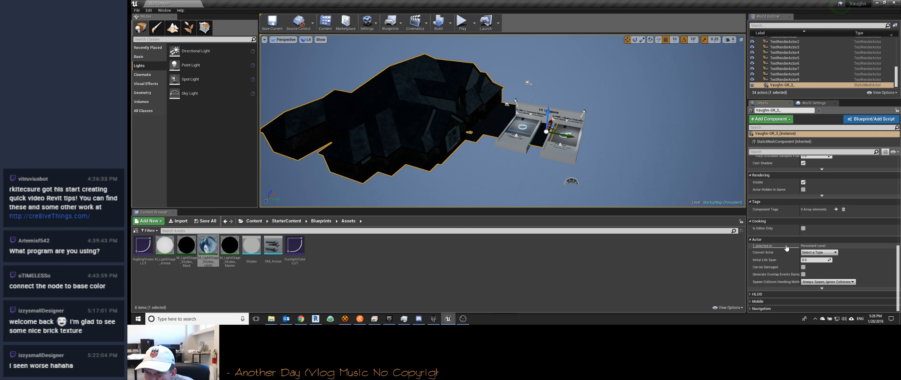
left_click(750, 309)
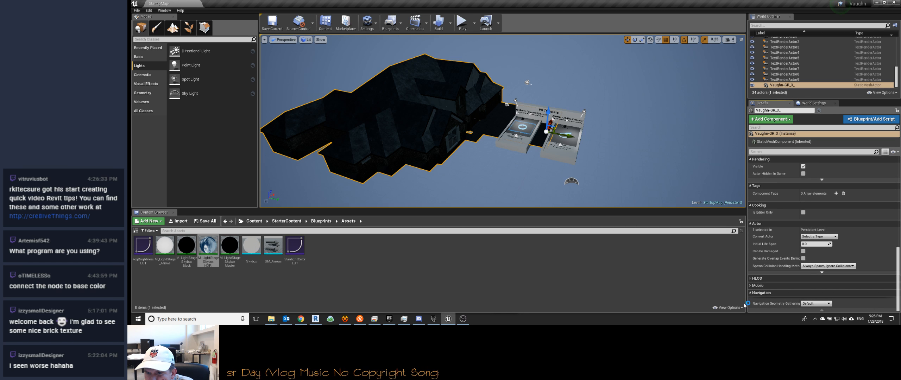
scroll(774, 256, "up", 10)
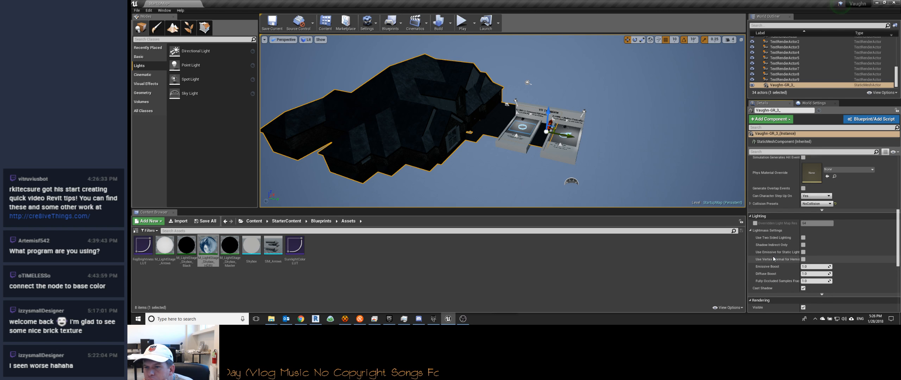
Step: Try overriding the house mesh's light map resolution and turn the override back off
left_click(755, 224)
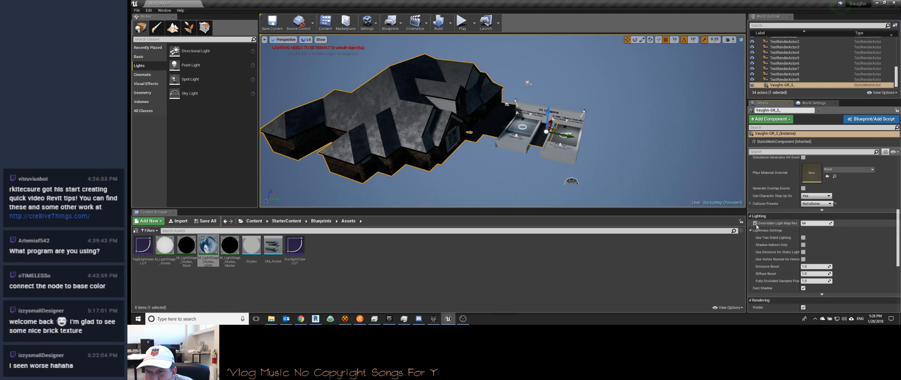
left_click(756, 223)
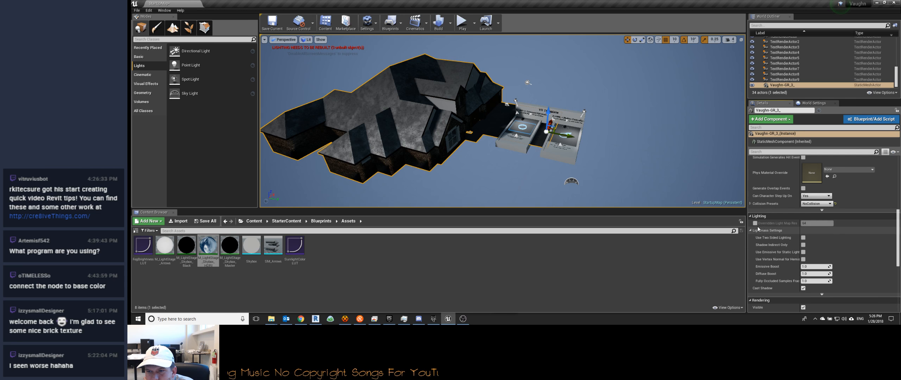
left_click(755, 224)
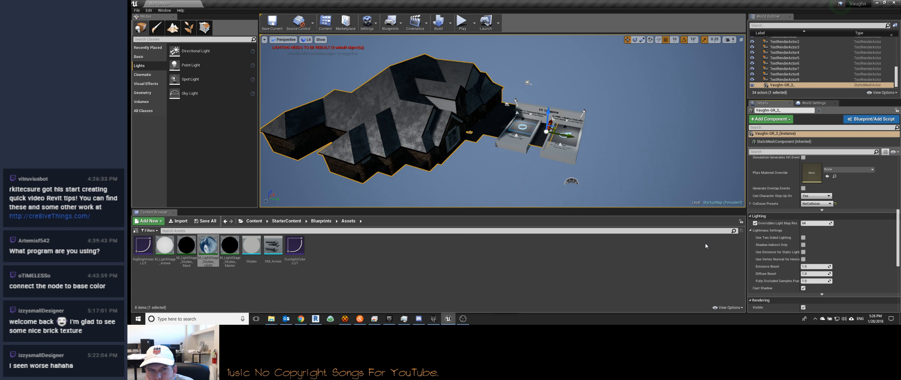
left_click(755, 223)
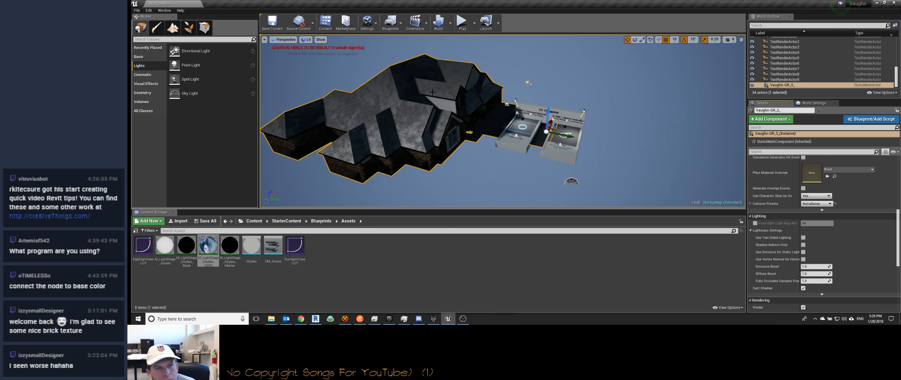
Step: Build only the level's lighting without the light map override, close the lighting results log and inspect the house exterior
left_click(451, 23)
mouse_move(458, 49)
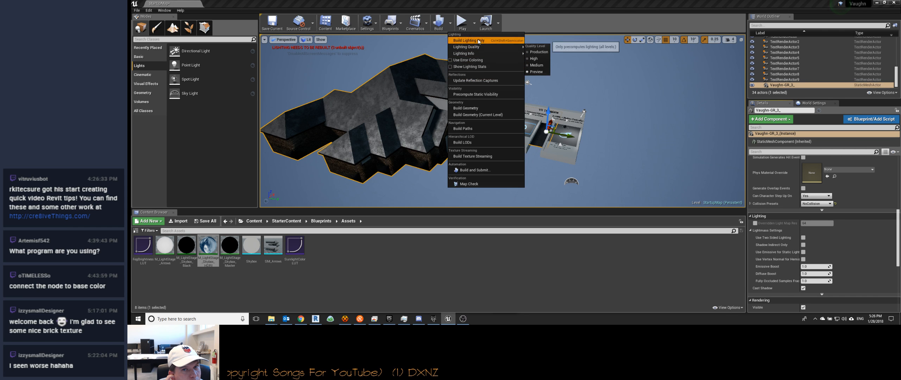
left_click(466, 40)
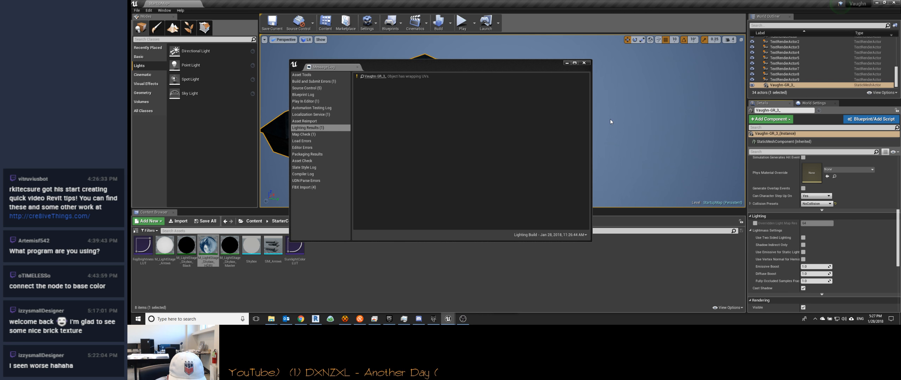
left_click(585, 63)
mouse_move(563, 92)
right_mouse_down()
mouse_move(599, 72)
mouse_move(555, 86)
right_mouse_up()
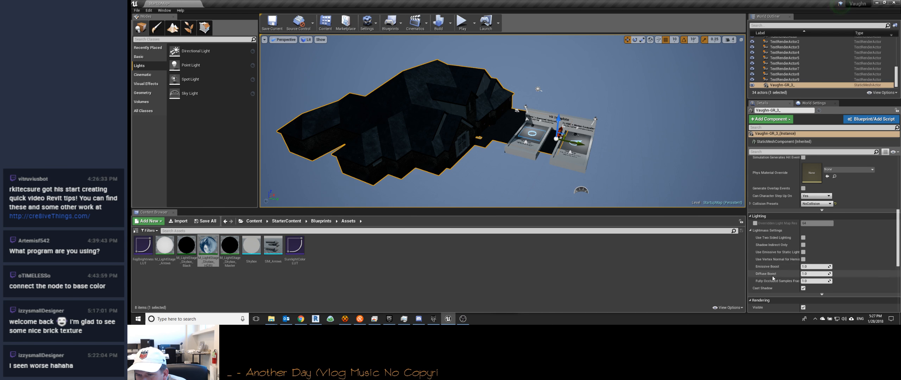
Step: Enable the Overridden Light Map Res option on the house mesh and rebuild only the lighting
scroll(772, 276, "down", 3)
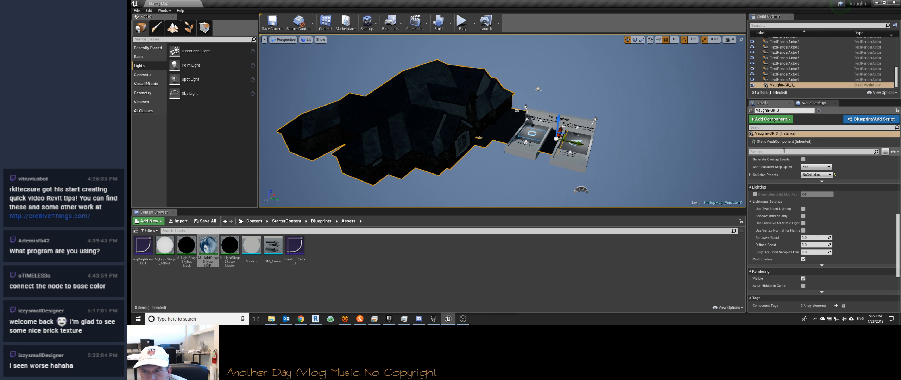
left_click(755, 194)
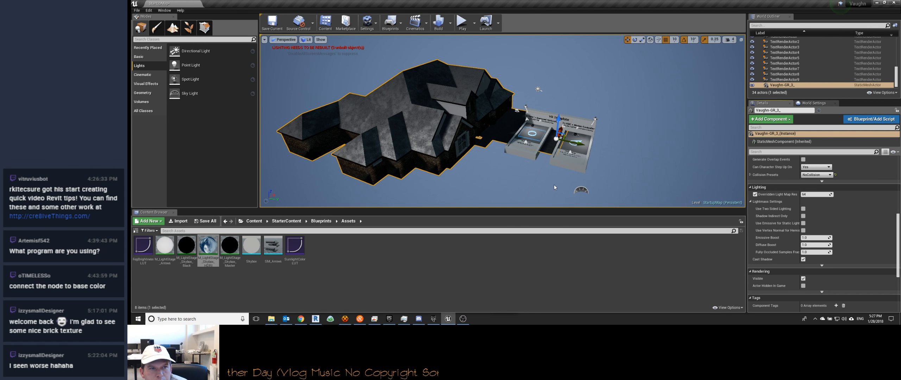
left_click(452, 25)
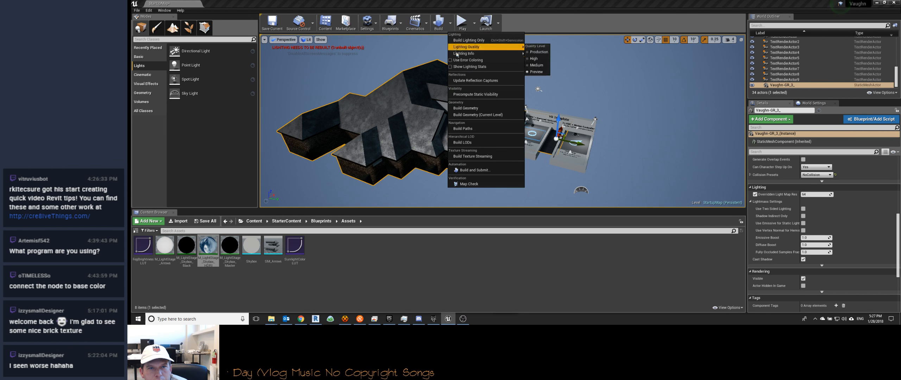
left_click(482, 40)
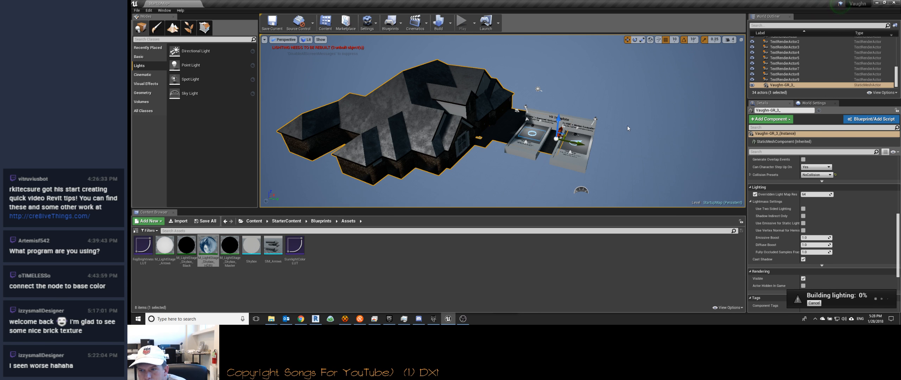
Step: Select a box brush of the VR Template area and examine its lightmap resolution for comparison
left_click(581, 161)
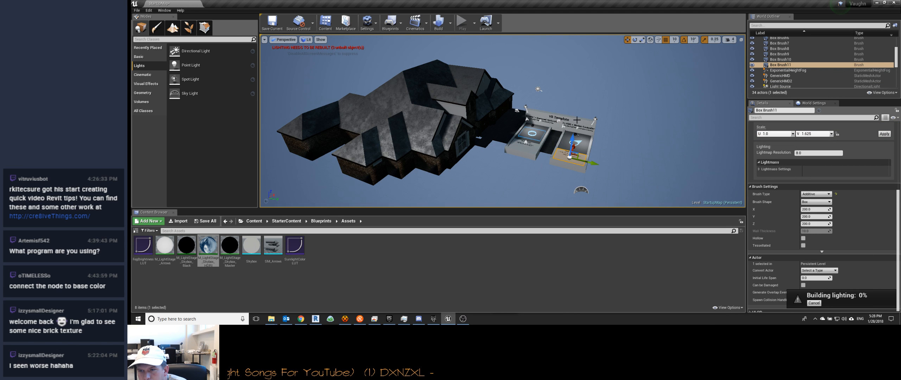
scroll(771, 207, "up", 5)
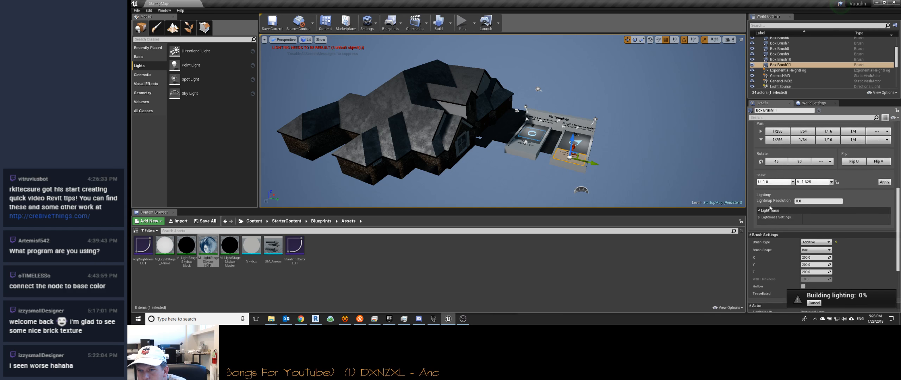
scroll(770, 208, "down", 5)
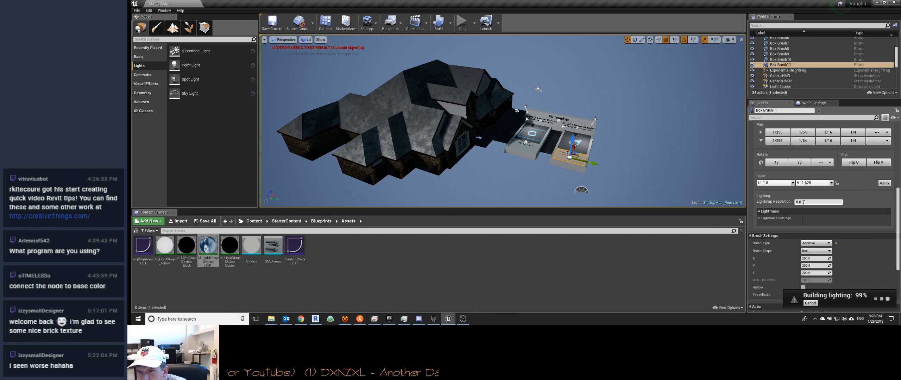
Step: Set the house mesh's Overridden Light Map Res to 16
left_click(485, 110)
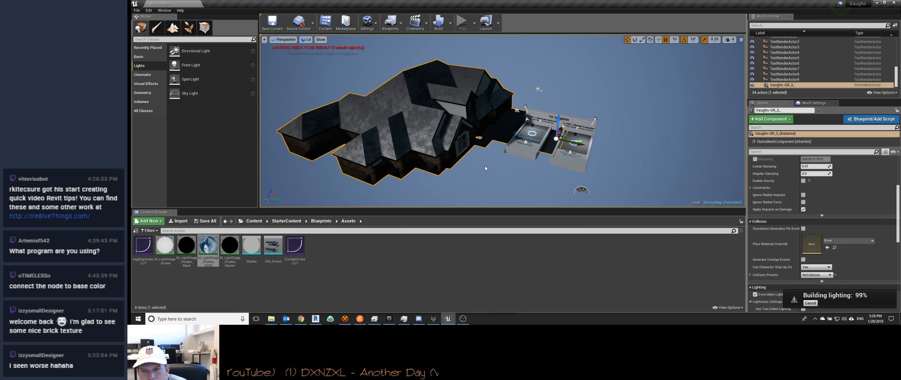
scroll(800, 183, "down", 4)
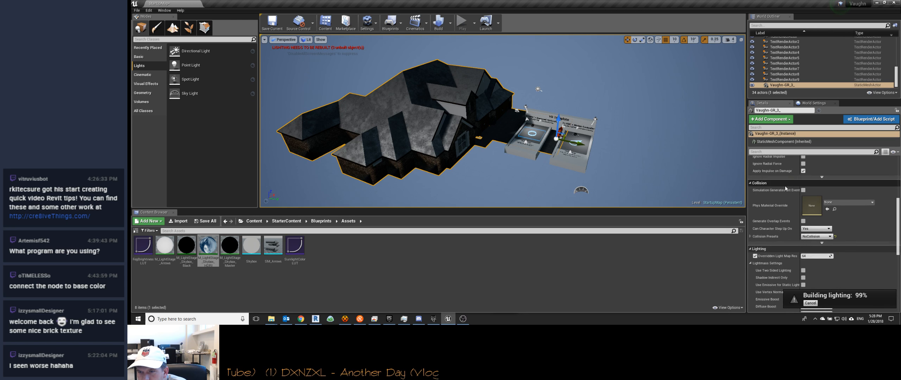
left_click(793, 221)
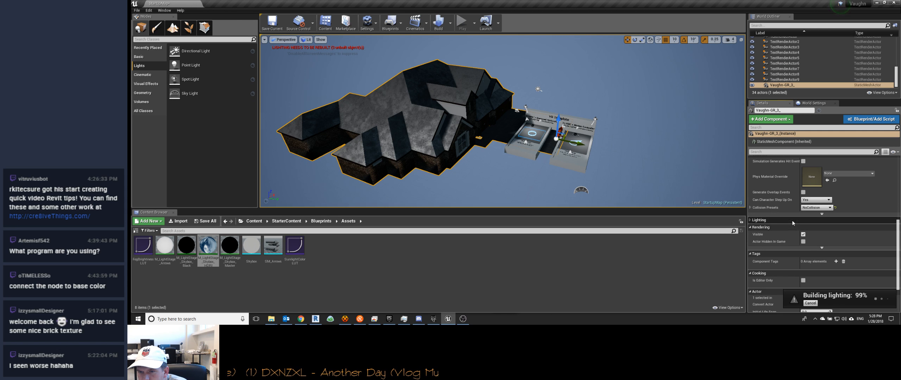
left_click(813, 227)
type("16")
key("Return")
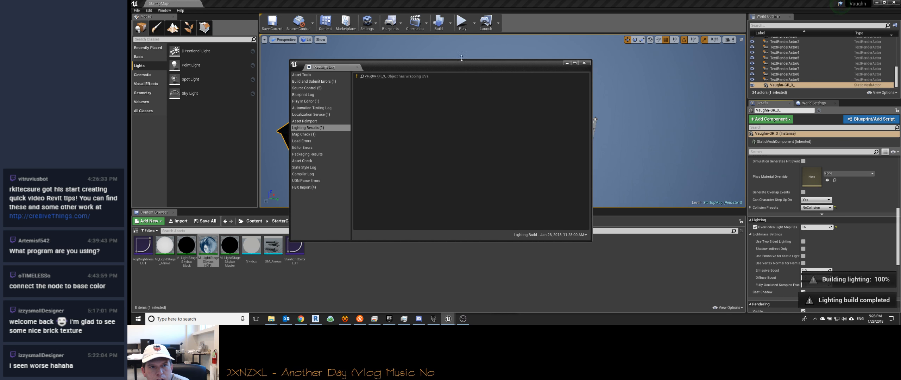
Step: Set the house mesh's Overridden Light Map Res to 64 and rebuild only the lighting
left_click(585, 63)
right_click_drag(563, 88, 568, 94)
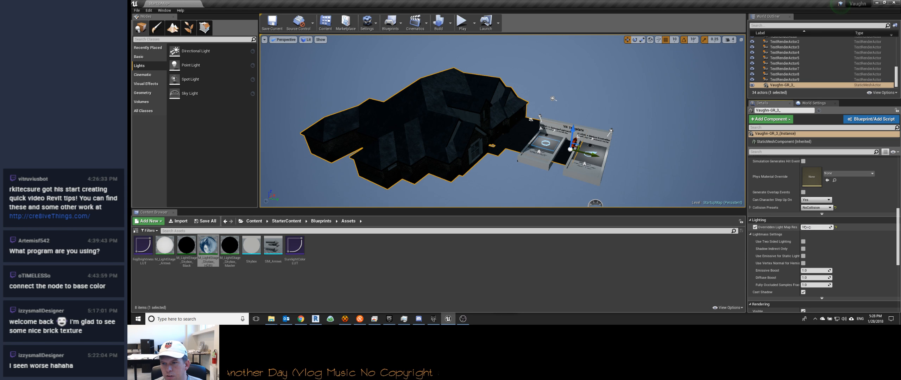
key("Tab")
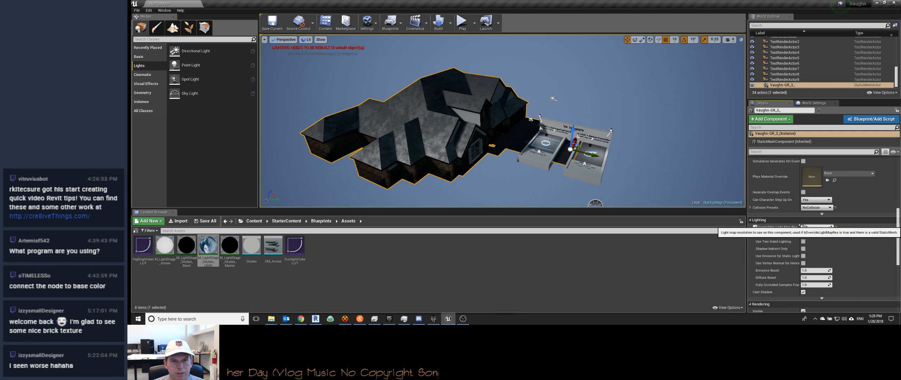
left_click_drag(811, 228, 806, 228)
left_click(814, 228)
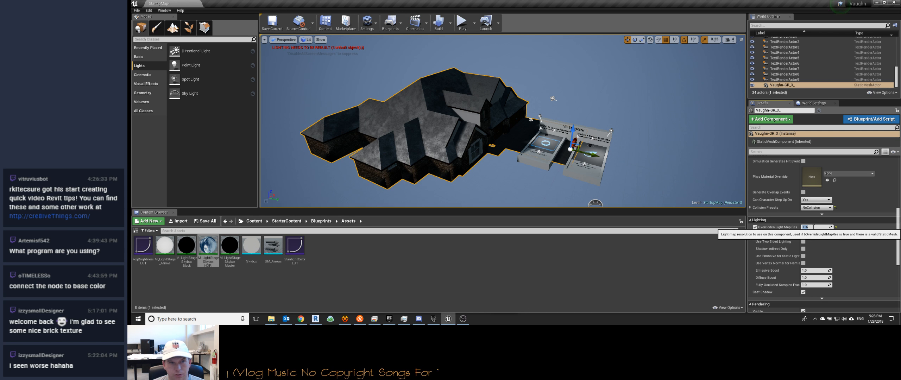
type("64")
left_click(451, 23)
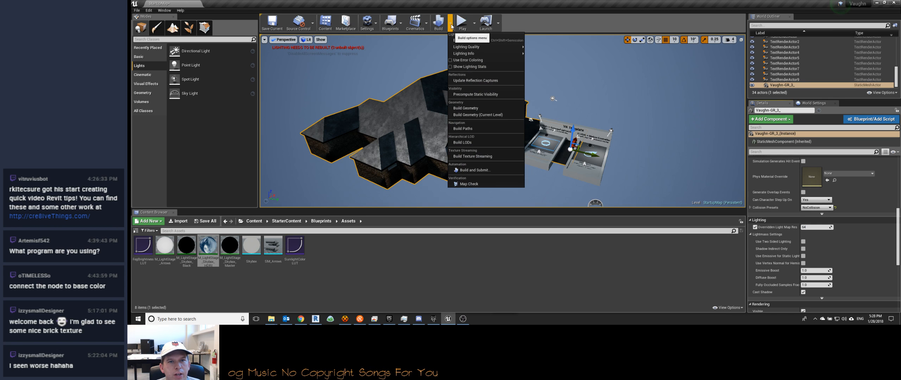
left_click(459, 40)
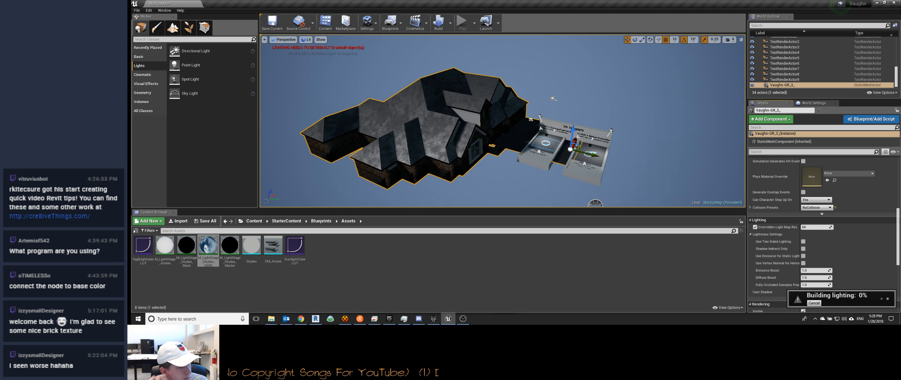
Step: Create a folder named Lights in the project's root Content folder and open it
left_click(254, 221)
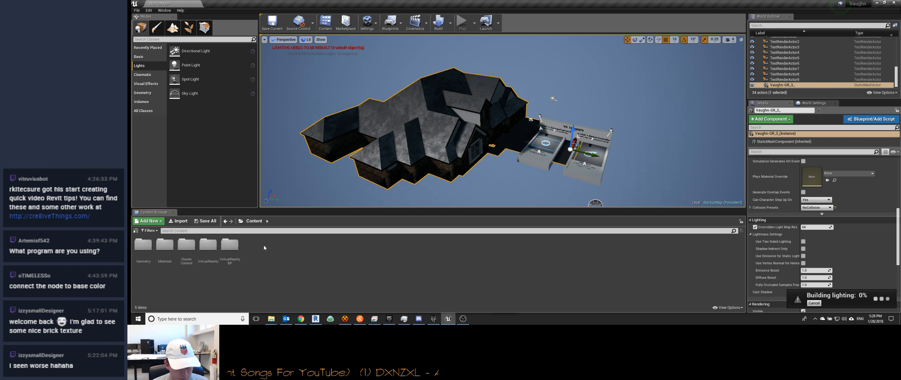
key("ctrl+n")
type("Lights")
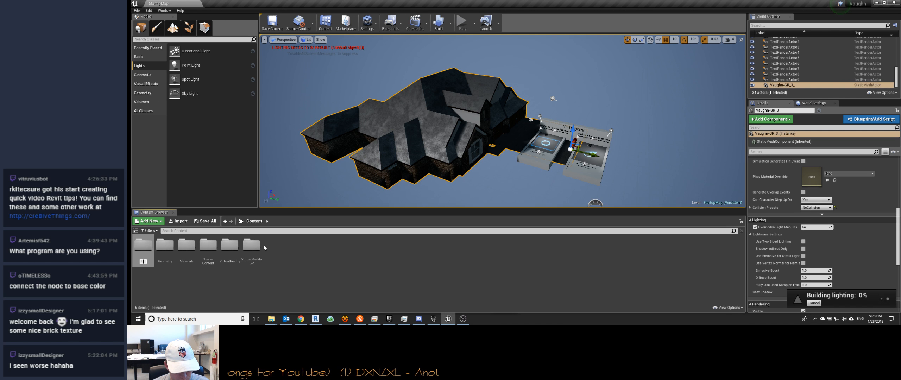
key("Return")
double_click(165, 249)
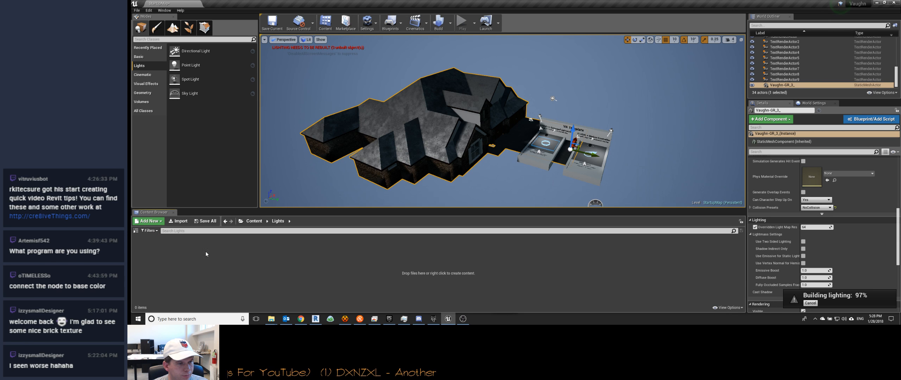
right_click(225, 249)
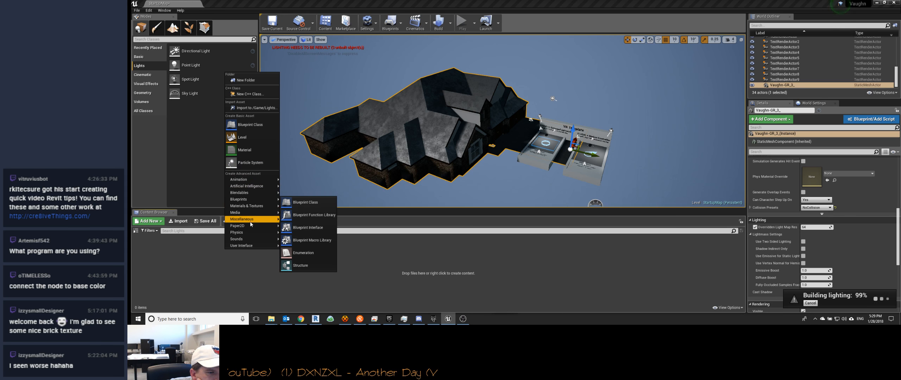
mouse_move(252, 208)
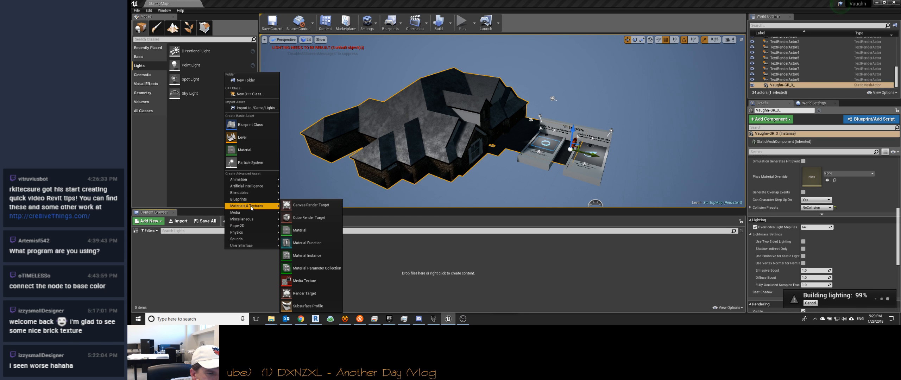
mouse_move(250, 193)
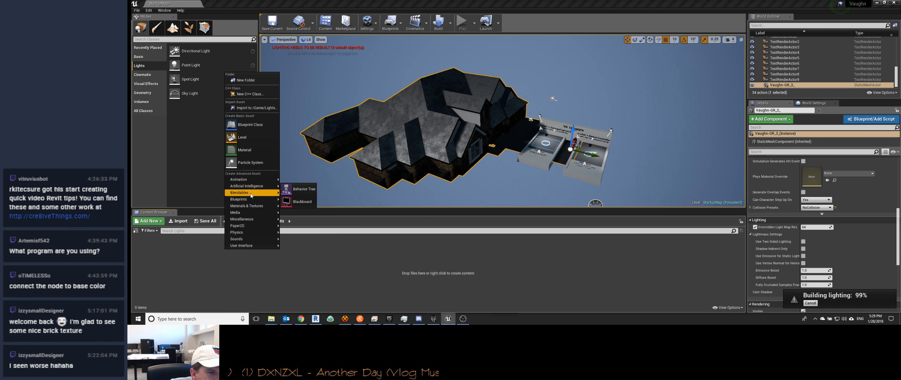
mouse_move(251, 245)
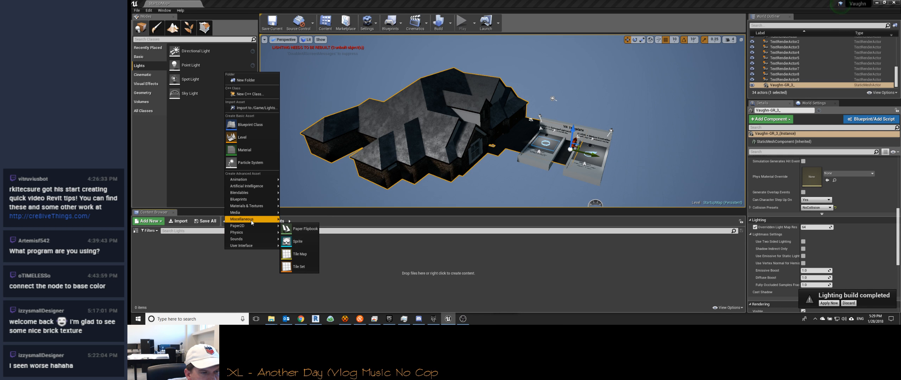
mouse_move(252, 221)
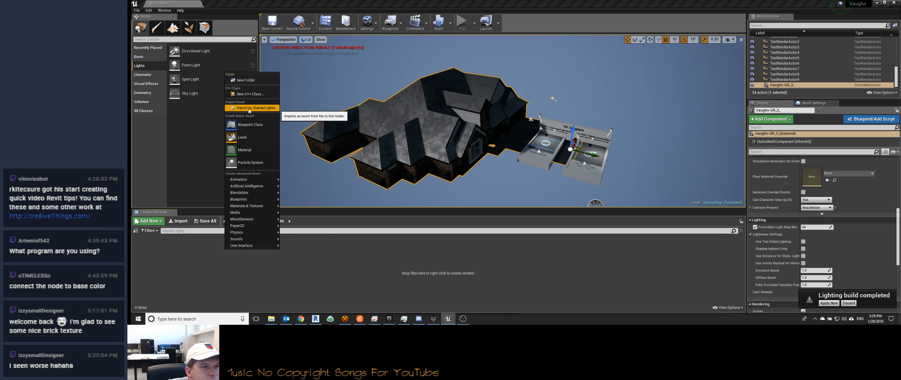
left_click(145, 70)
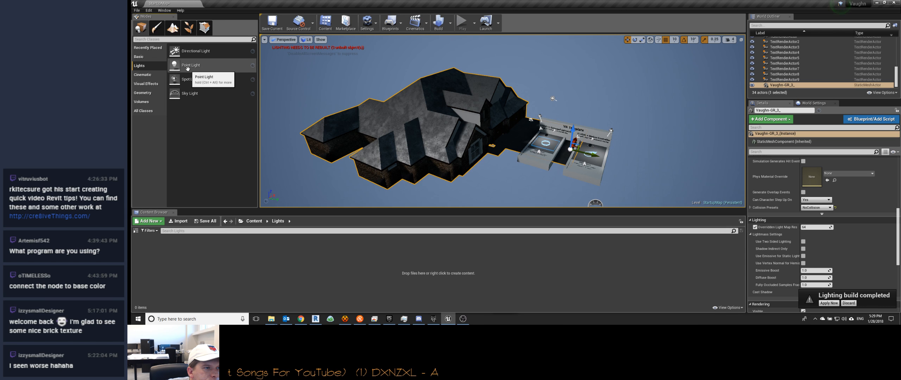
Step: Apply the finished lighting build, close its results log and inspect the house from outside
right_click_drag(458, 121, 464, 137)
left_click(829, 303)
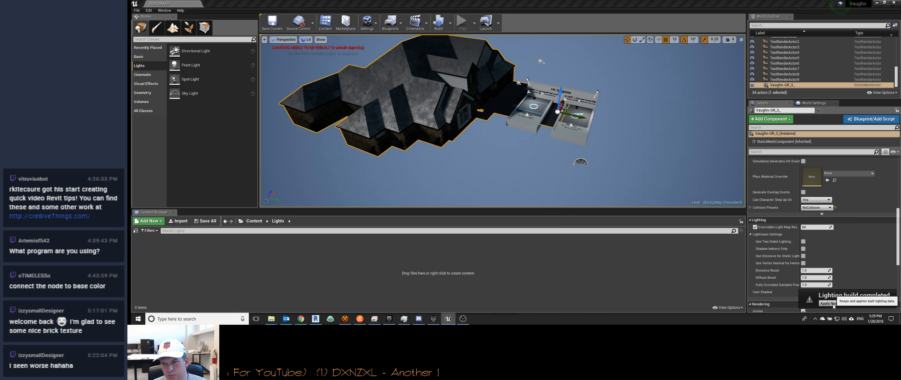
left_click(584, 64)
right_click_drag(475, 138, 524, 143)
key("w")
key("w")
key("s")
key("s")
key("w")
key("s")
key("a")
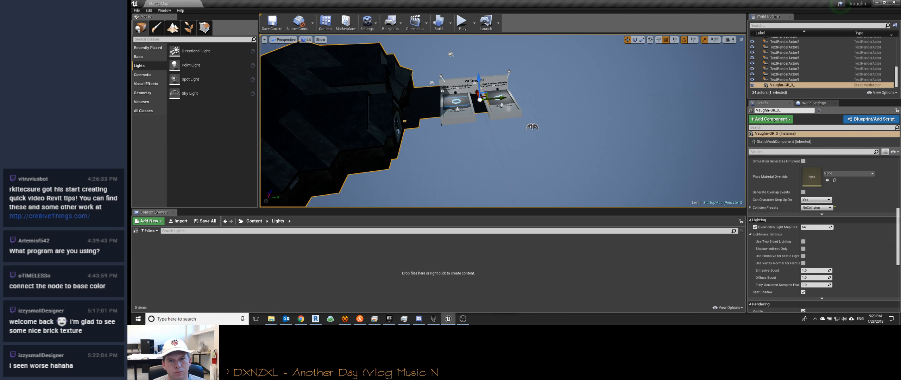
Step: Move the sky light toward the house, in front of the VR Template platforms, and rotate it
left_click(527, 137)
left_click_drag(548, 125, 458, 134)
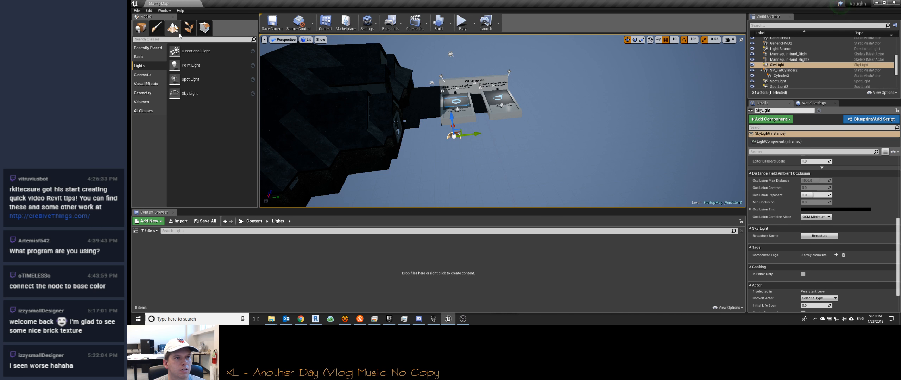
left_click(635, 40)
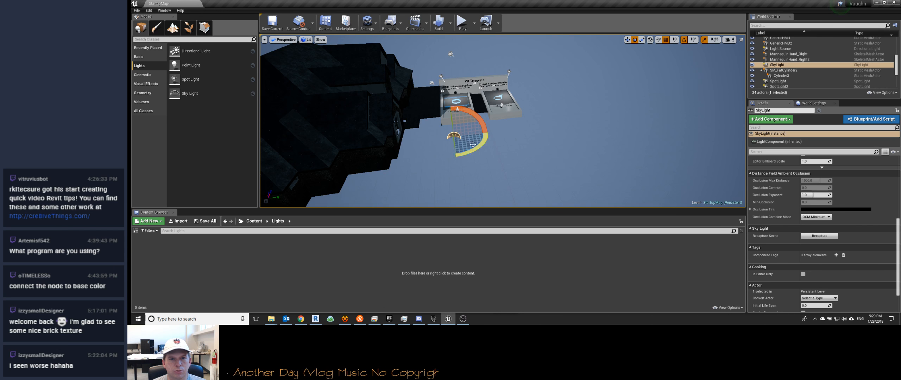
left_click_drag(472, 151, 458, 152)
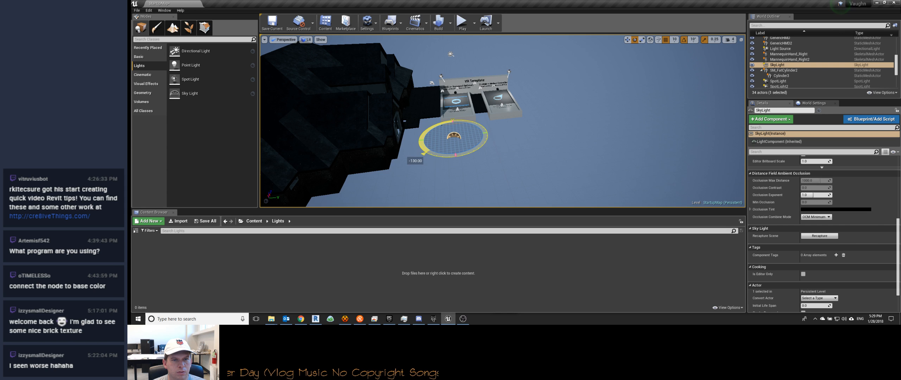
left_click_drag(458, 152, 448, 168)
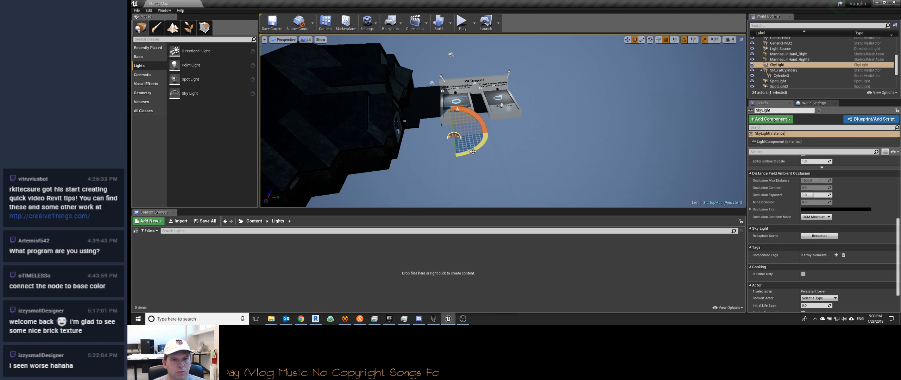
left_click_drag(479, 117, 483, 126)
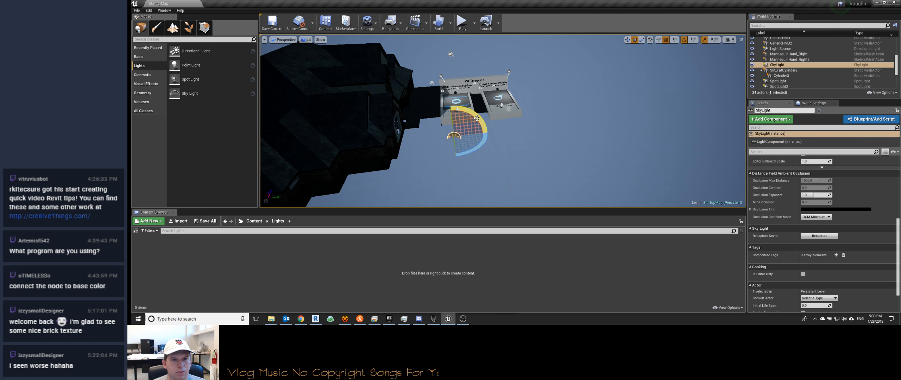
Step: Examine the sky light's transform and light settings and the viewport's show flags
right_click_drag(503, 166, 487, 143)
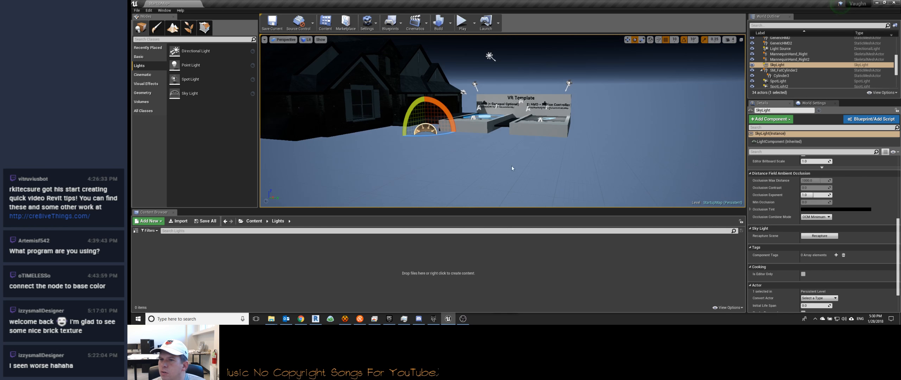
scroll(791, 216, "up", 4)
scroll(791, 216, "up", 3)
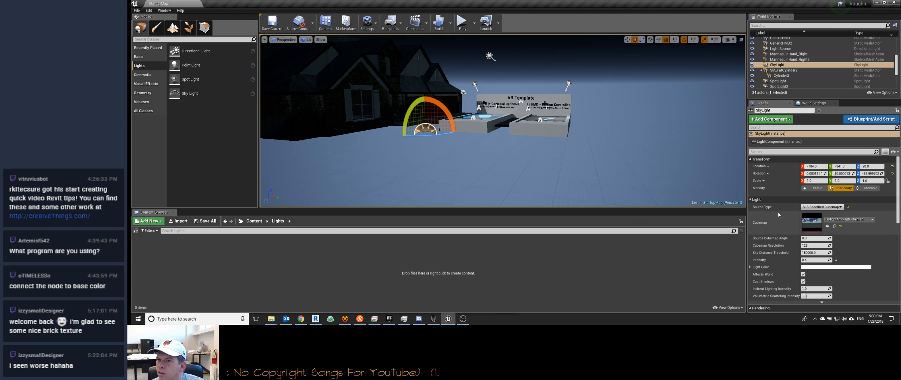
right_click_drag(628, 163, 588, 146)
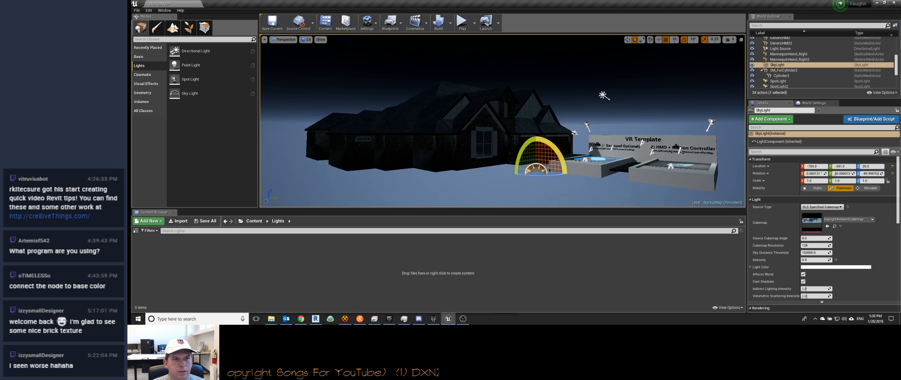
left_click(321, 40)
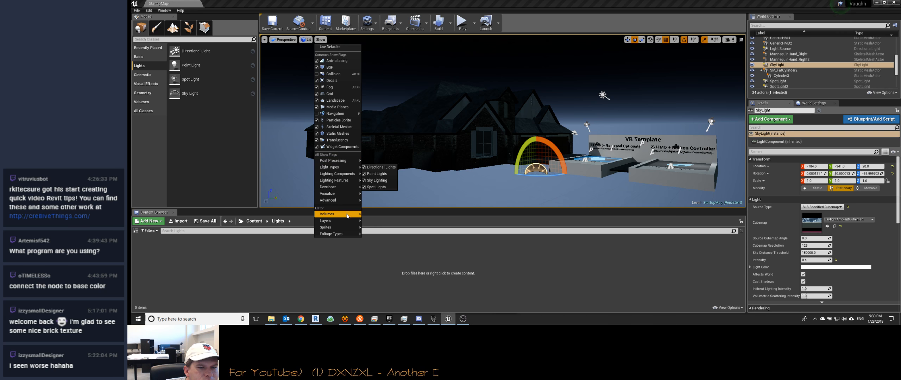
mouse_move(339, 212)
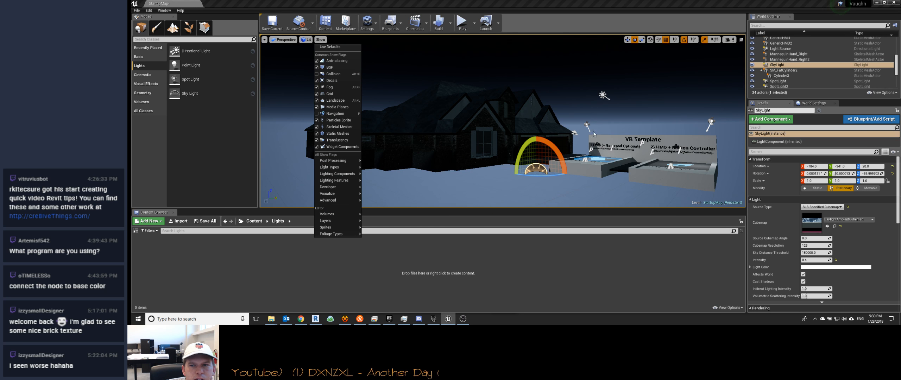
Step: Examine the VR Template area beside the house, its headset object and the level's list of actors
mouse_move(565, 181)
right_mouse_down()
mouse_move(587, 180)
mouse_move(590, 206)
mouse_move(593, 187)
mouse_move(613, 172)
mouse_move(573, 184)
right_mouse_up()
key("w")
left_click(395, 135)
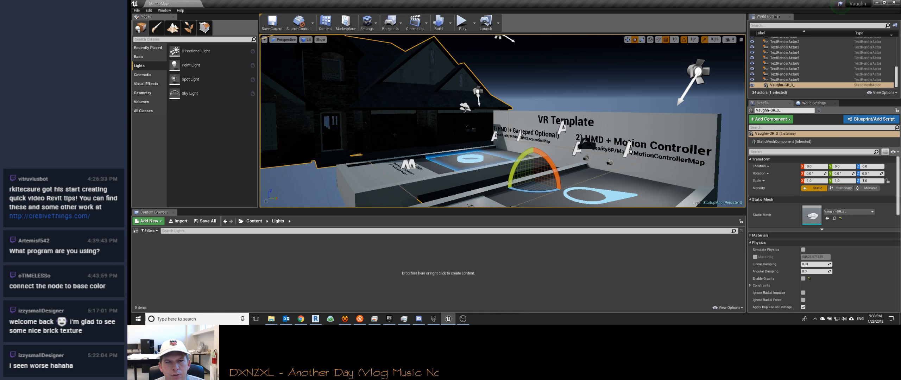
left_click(471, 130)
scroll(800, 61, "up", 1)
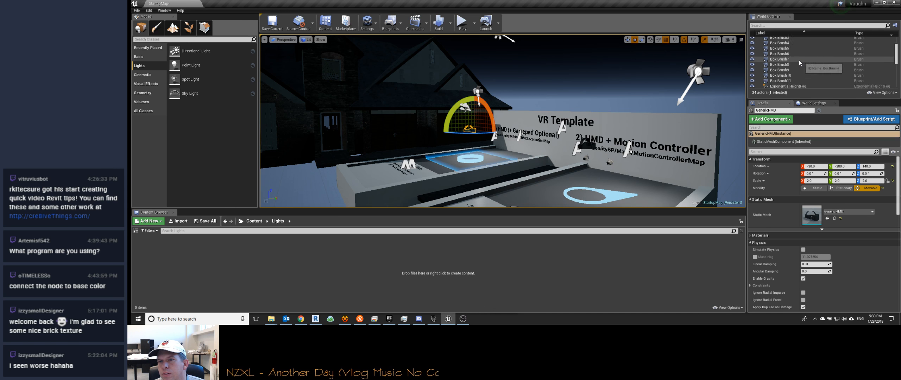
scroll(783, 65, "down", 2)
scroll(793, 73, "up", 3)
scroll(794, 75, "down", 8)
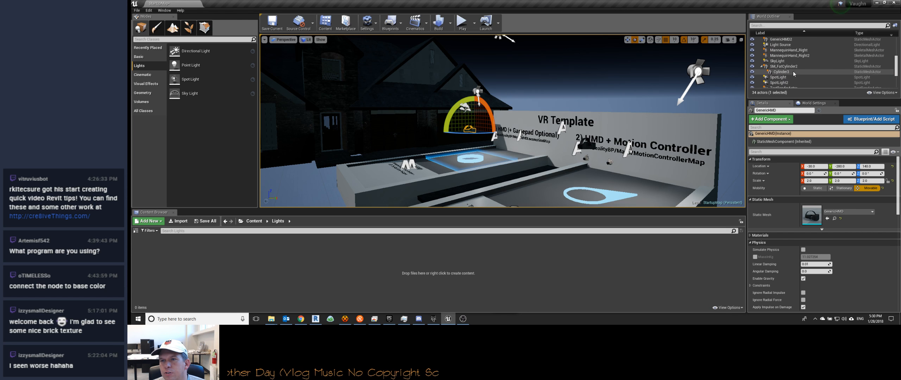
scroll(795, 81, "up", 10)
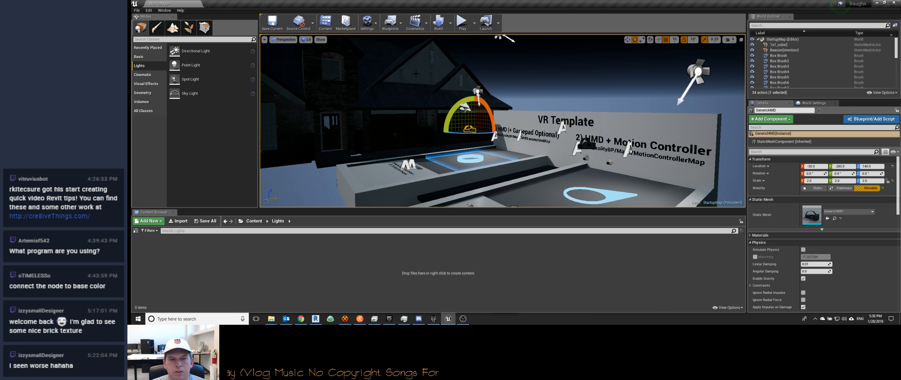
key("s")
right_click_drag(503, 121, 478, 121)
key("w")
key("s")
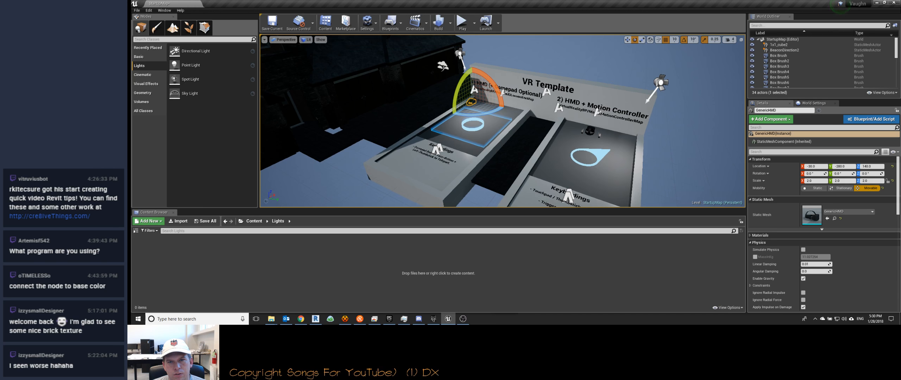
mouse_move(503, 121)
right_mouse_down()
mouse_move(501, 131)
mouse_move(500, 119)
right_mouse_up()
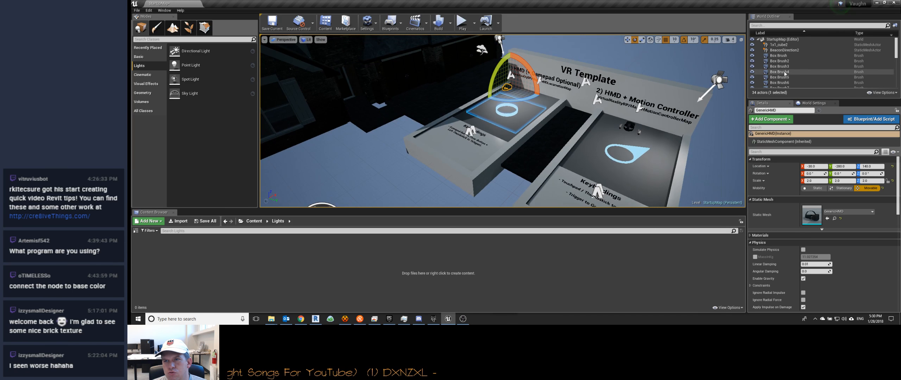
Step: Focus the view on the GenericHMD actor and open its static mesh in the mesh editor
scroll(784, 65, "down", 4)
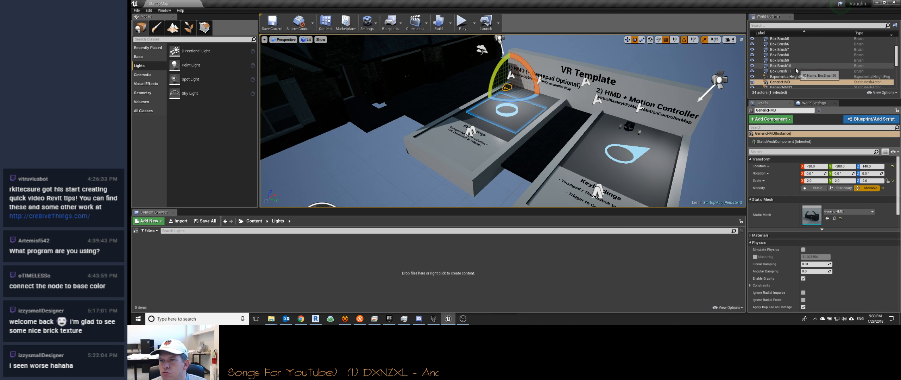
double_click(782, 63)
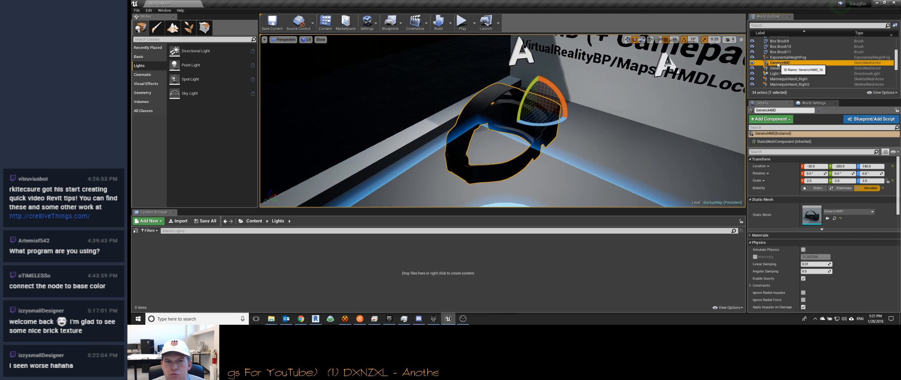
right_click(790, 65)
left_click(817, 78)
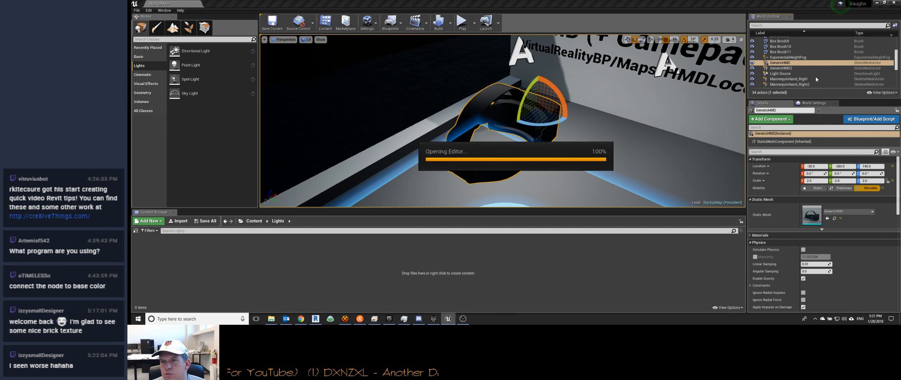
Step: Look over the level's list of actors and the dark house beside the VR Template area
right_click_drag(362, 206, 343, 207)
left_click(732, 83)
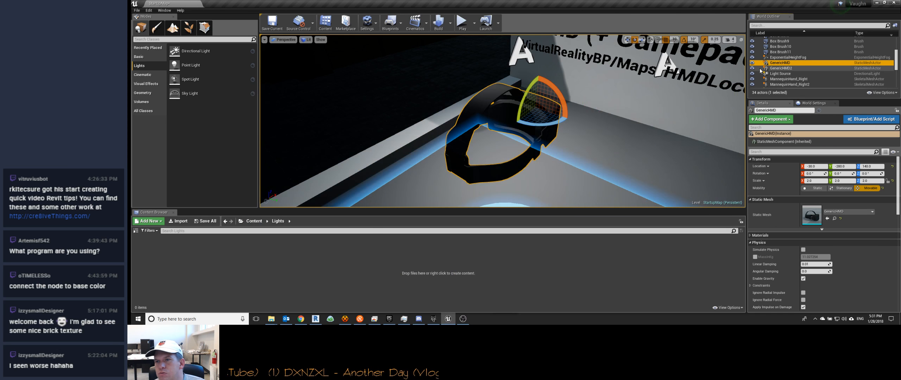
scroll(810, 78, "down", 6)
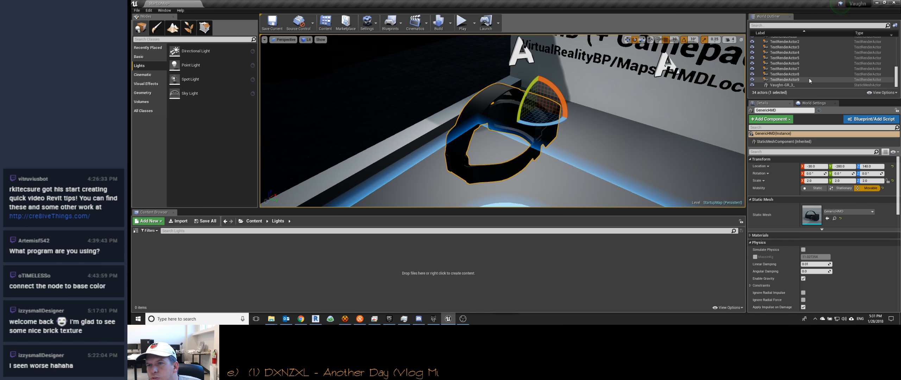
scroll(809, 80, "up", 8)
right_click_drag(517, 114, 488, 109)
key("s")
key("a")
key("s")
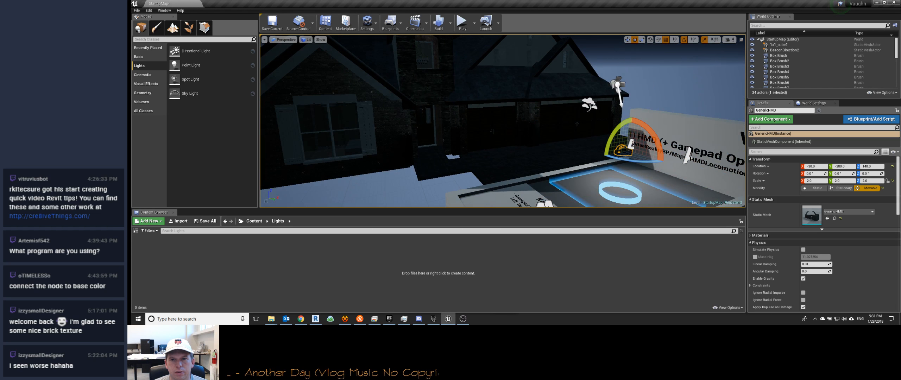
Step: Try lighting the house front with a moved and rotated copy of the VR Template spot light, and delete that copy
left_click(618, 84)
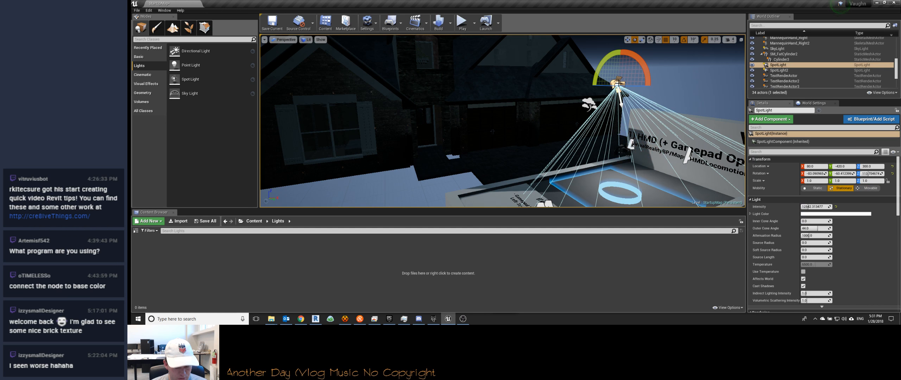
key("ctrl+w")
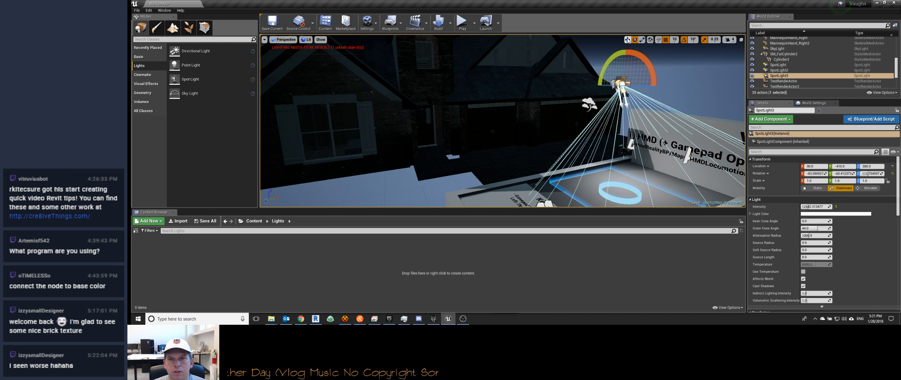
left_click_drag(642, 86, 560, 96)
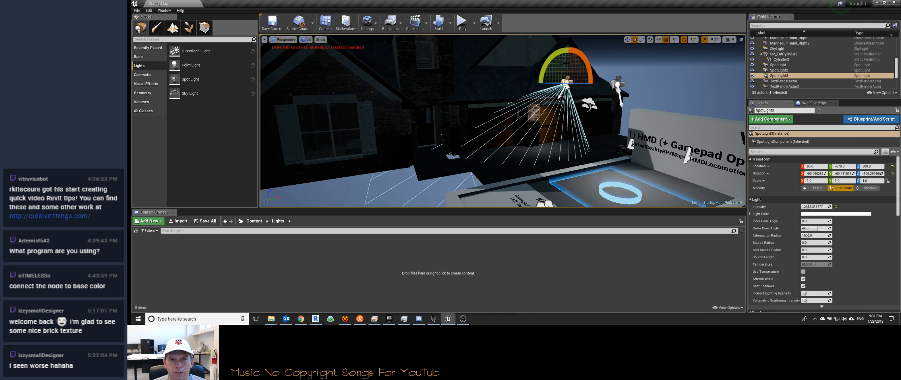
right_click_drag(620, 63, 638, 57)
left_click_drag(537, 69, 543, 77)
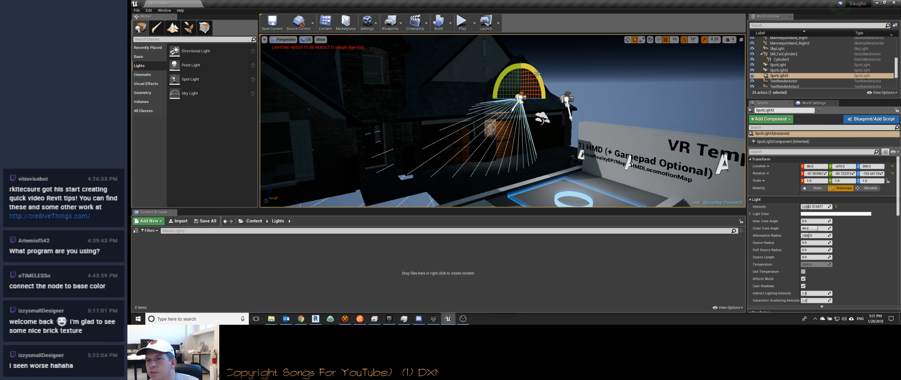
key("Delete")
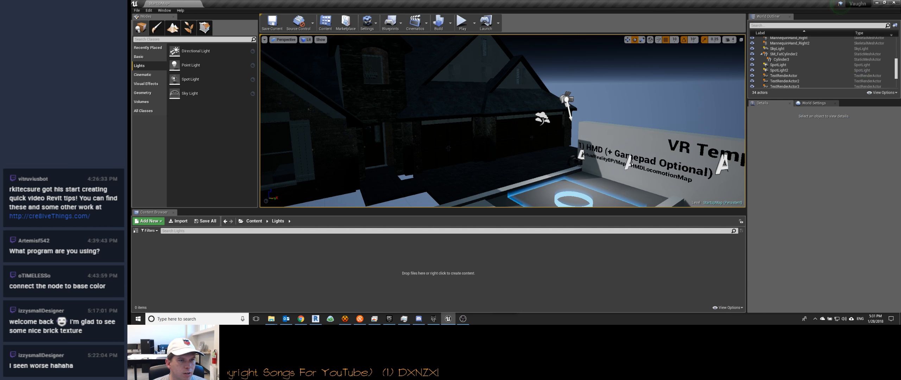
Step: Place a point light inside the house near the front entrance
right_click_drag(394, 99, 350, 59)
key("w")
left_click_drag(191, 66, 546, 49)
mouse_move(528, 71)
right_mouse_down()
mouse_move(525, 103)
mouse_move(517, 80)
right_mouse_up()
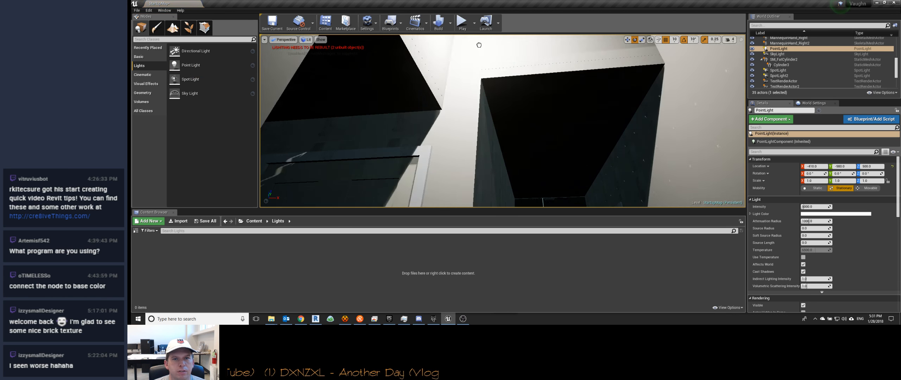
right_click_drag(481, 59, 483, 42)
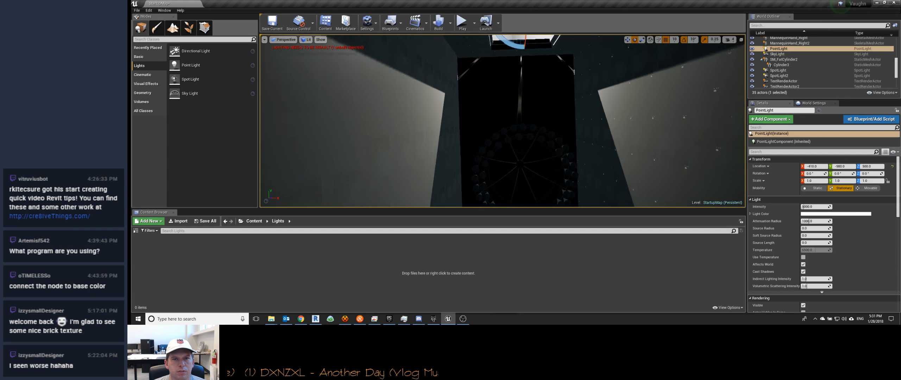
Step: Place two more point lights, one at the foyer's chandelier and one by the adjoining hallway
left_click_drag(194, 60, 523, 156)
right_click_drag(523, 156, 527, 136)
left_click_drag(197, 66, 511, 95)
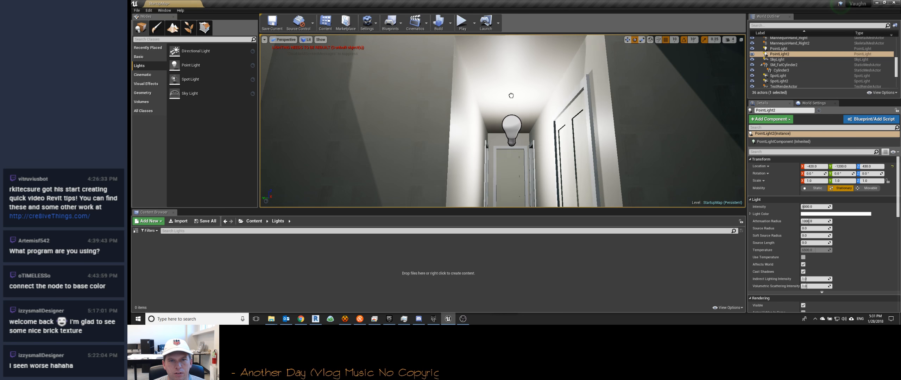
left_click_drag(509, 63, 509, 64)
right_click_drag(509, 63, 705, 60)
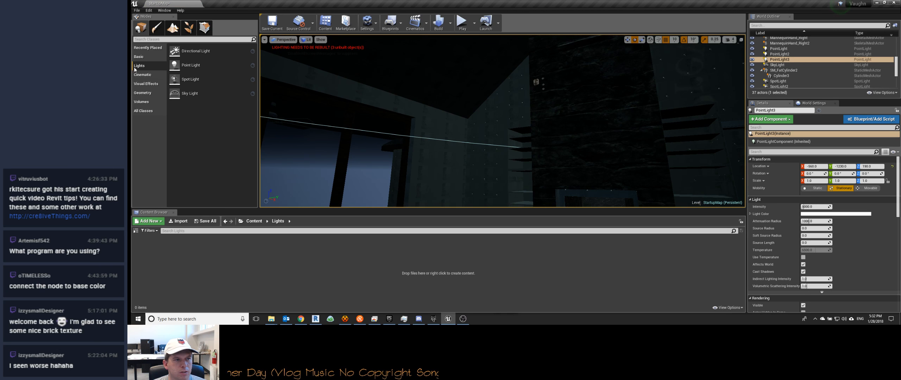
Step: Place a point light in the living room and position it just below the ceiling fan
right_click_drag(405, 106, 352, 53)
left_click_drag(201, 79, 491, 79)
right_click_drag(482, 103, 604, 169)
left_click_drag(509, 120, 508, 82)
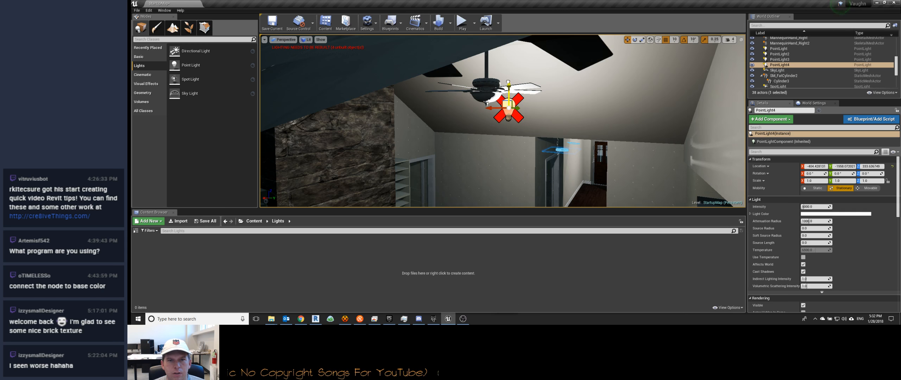
left_click_drag(503, 107, 478, 108)
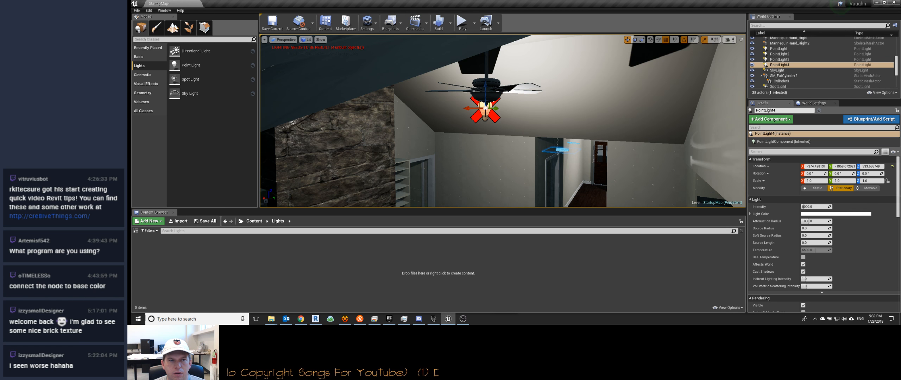
right_click_drag(495, 110, 591, 116)
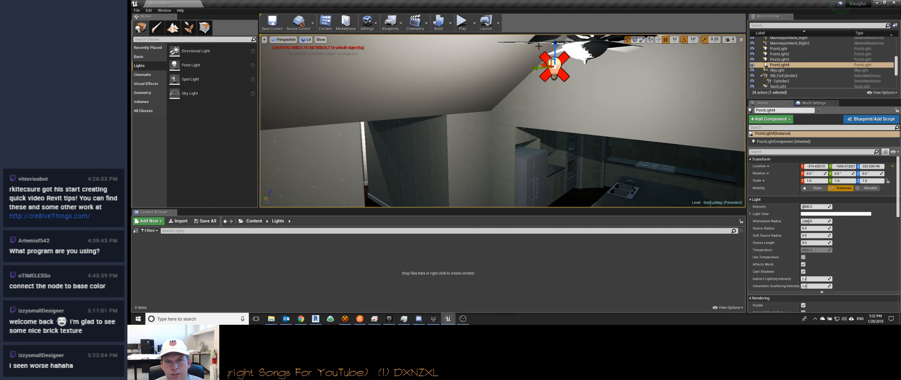
left_click_drag(555, 46, 556, 80)
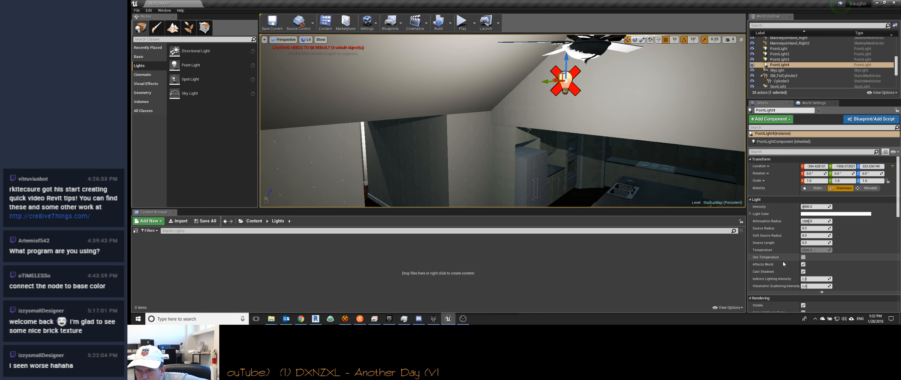
Step: Examine the living room point light's mobility, light, rendering, light profile and actor settings
scroll(786, 243, "down", 2)
scroll(786, 234, "down", 6)
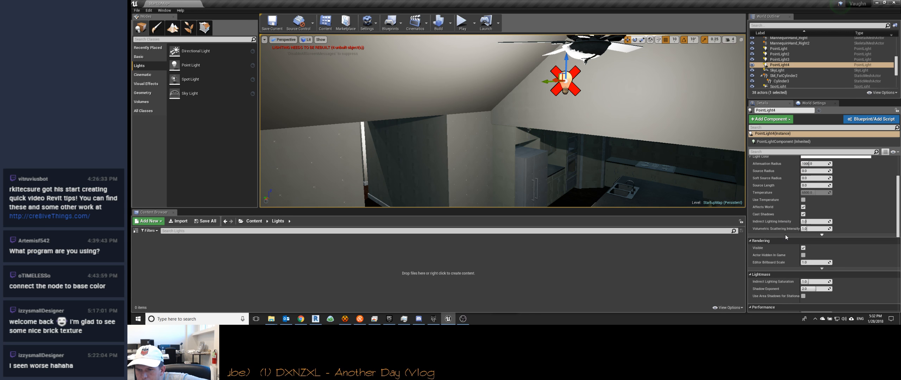
scroll(786, 235, "down", 8)
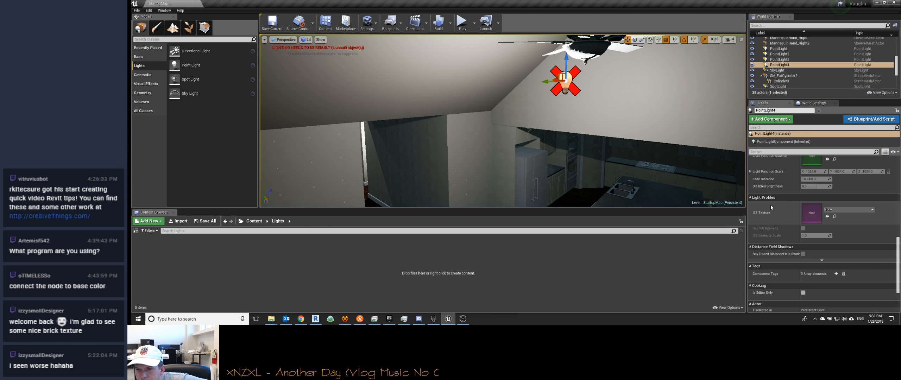
scroll(771, 205, "down", 4)
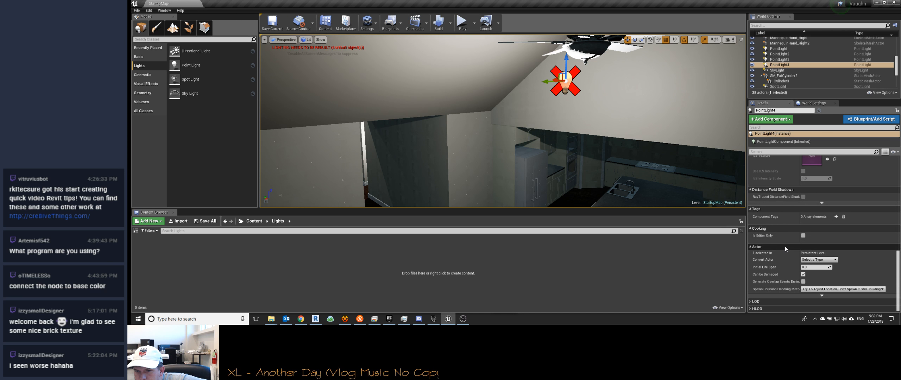
left_click(752, 302)
scroll(752, 285, "up", 3)
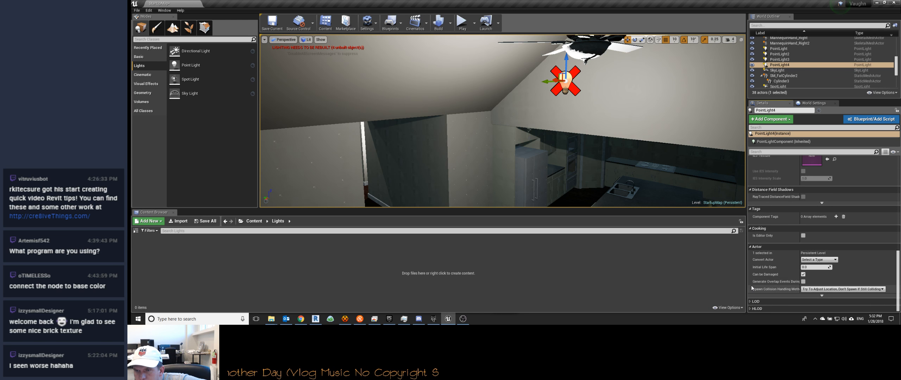
scroll(784, 229, "up", 8)
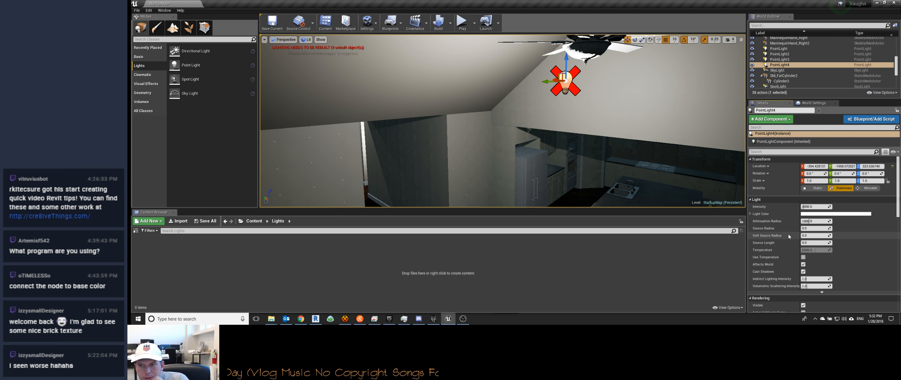
left_click(814, 189)
Step: Place three more point lights, two under the kitchen's beamed ceiling and one in the room beyond it
right_click_drag(653, 159, 696, 120)
key("w")
left_click_drag(199, 69, 402, 142)
right_click_drag(403, 142, 489, 169)
key("w")
left_click_drag(174, 65, 448, 80)
right_click_drag(475, 54, 506, 58)
left_click_drag(186, 65, 484, 126)
right_click_drag(479, 83, 487, 130)
Step: Place a point light in the bedroom and position it below the ceiling fan
key("w")
key("w")
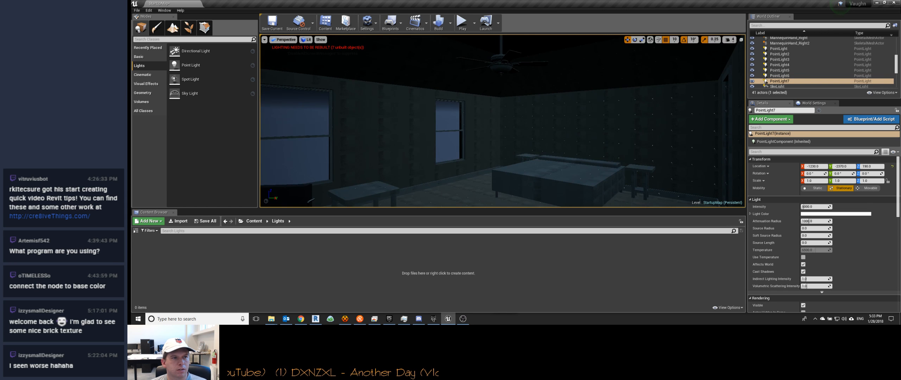
left_click_drag(217, 65, 505, 57)
right_click_drag(505, 57, 552, 101)
key("a")
mouse_move(535, 100)
left_mouse_down()
mouse_move(534, 52)
mouse_move(539, 95)
mouse_move(524, 99)
left_mouse_up()
right_click_drag(524, 99, 567, 86)
key("a")
Step: Filter the bedroom point light's settings by "shad" and turn off Cast Shadows
scroll(782, 211, "down", 5)
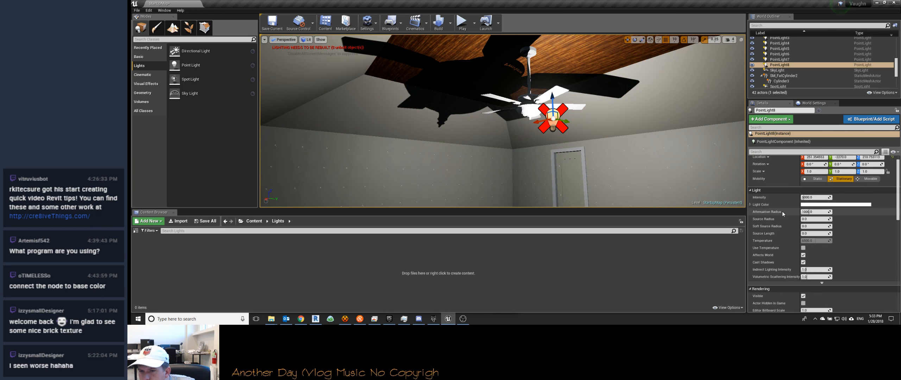
scroll(783, 211, "down", 6)
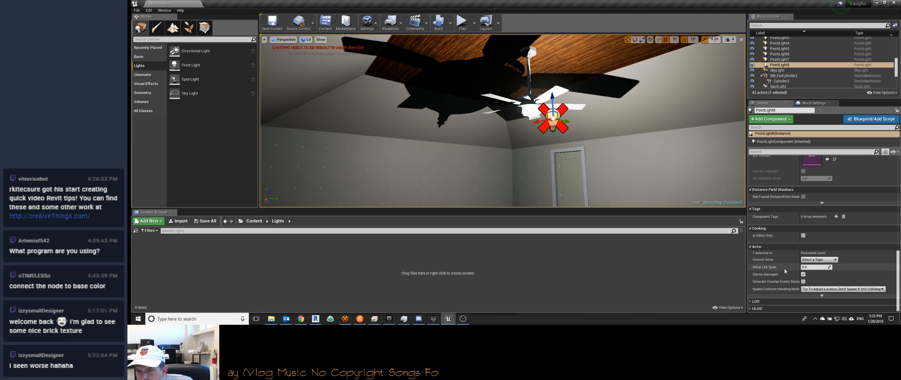
scroll(786, 261, "up", 6)
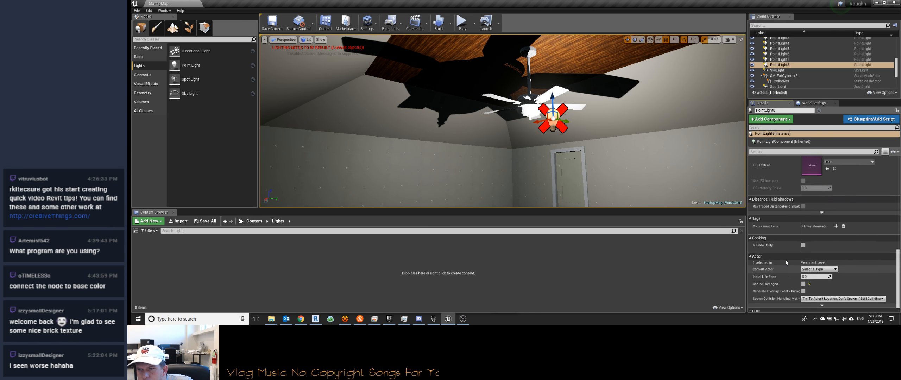
scroll(786, 260, "up", 3)
left_click(789, 152)
type("shad")
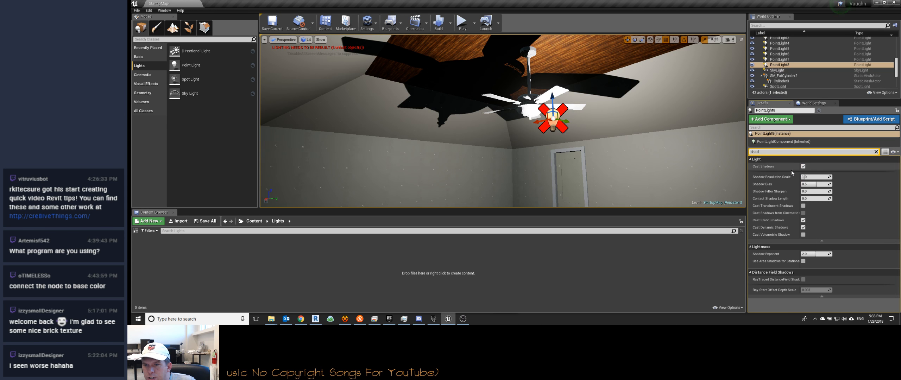
left_click(804, 166)
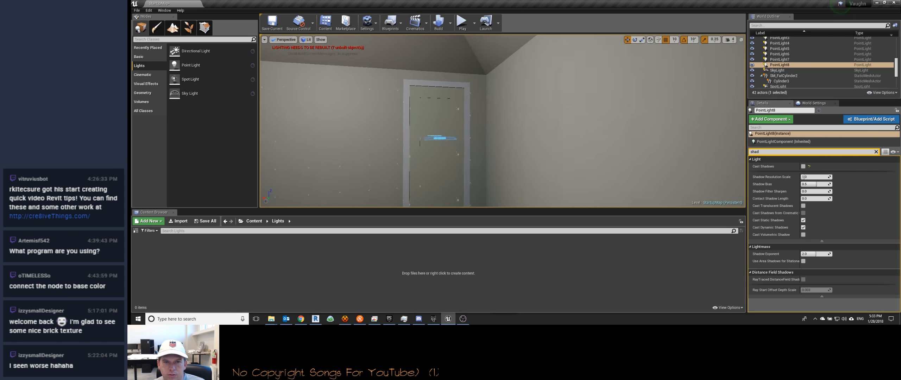
Step: Turn off Cast Shadows for both the living room fan's point light and the one in the room beyond the kitchen
mouse_move(572, 152)
right_mouse_down()
mouse_move(620, 151)
mouse_move(573, 151)
right_mouse_up()
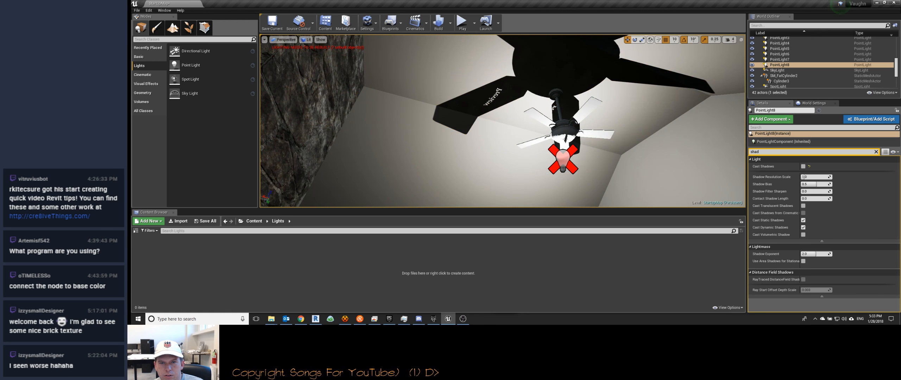
left_click(563, 157)
right_click_drag(662, 158, 633, 187)
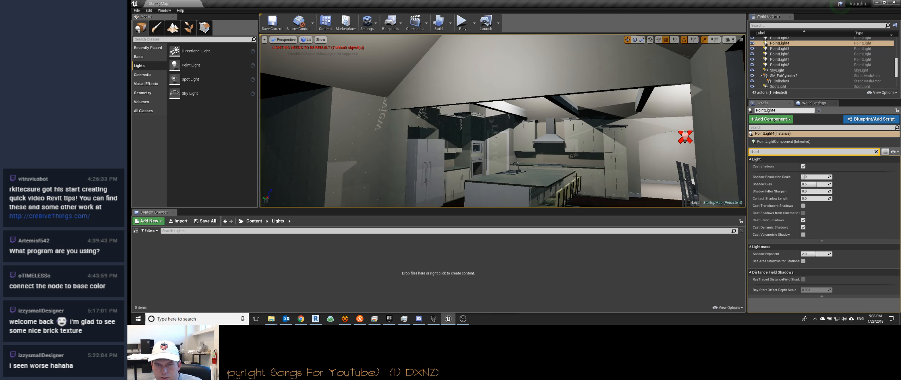
left_click(686, 140, "ctrl")
right_click_drag(570, 141, 603, 114)
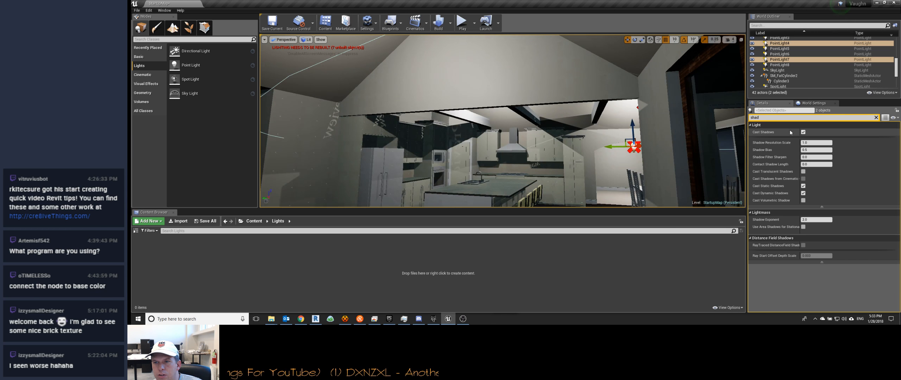
left_click(804, 132)
Step: Turn off Cast Shadows for the two point lights under the kitchen's beamed ceiling
right_click_drag(563, 148, 549, 116)
left_click(401, 77)
right_click_drag(731, 149, 741, 170)
key("f")
right_click_drag(502, 83, 501, 109)
left_click(477, 84)
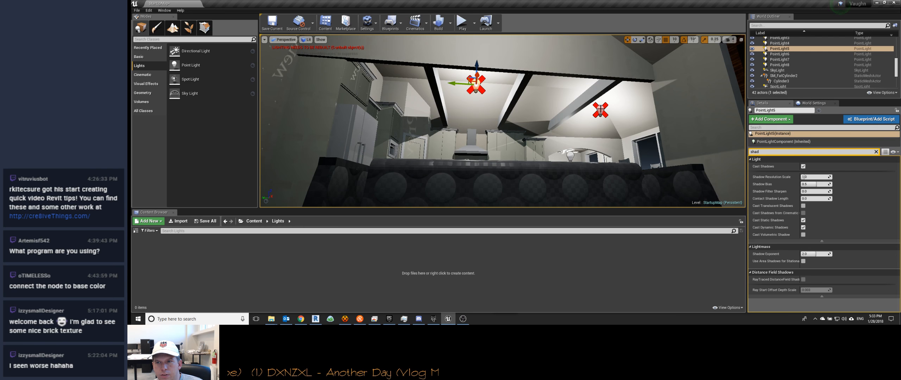
left_click(601, 109, "ctrl")
left_click(803, 132)
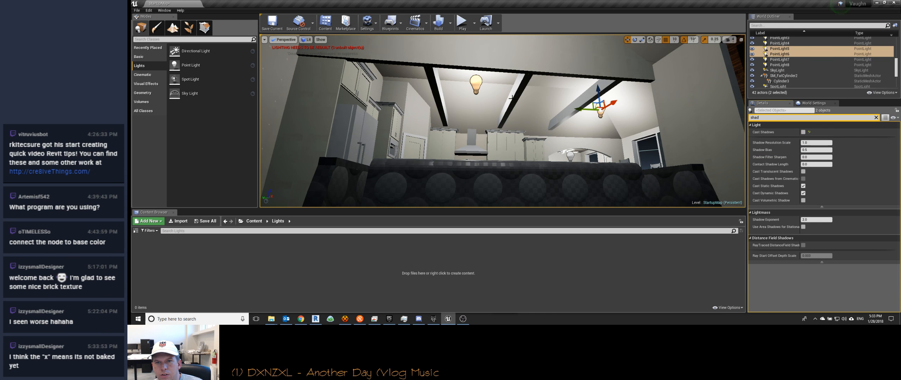
Step: Turn off Cast Shadows for the point light in the chandelier and the one in the adjoining hallway
key("w")
right_click_drag(556, 117, 405, 79)
key("w")
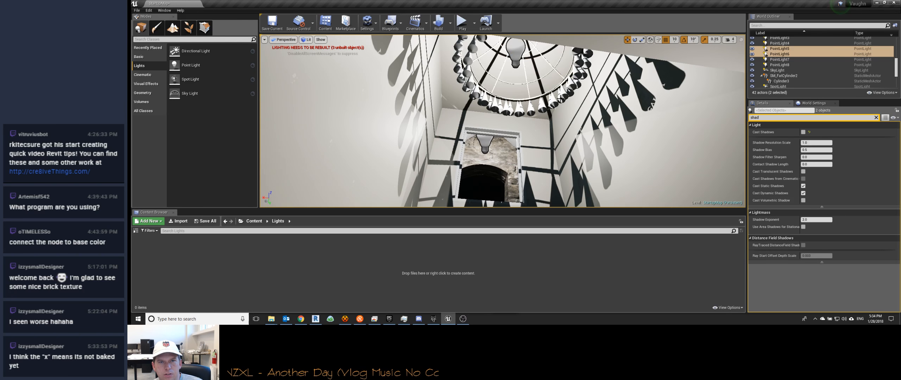
left_click(517, 54)
key("f")
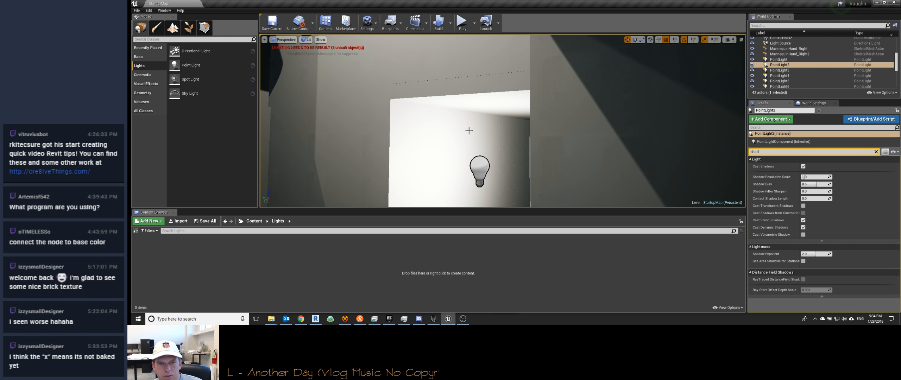
left_click(485, 166, "ctrl")
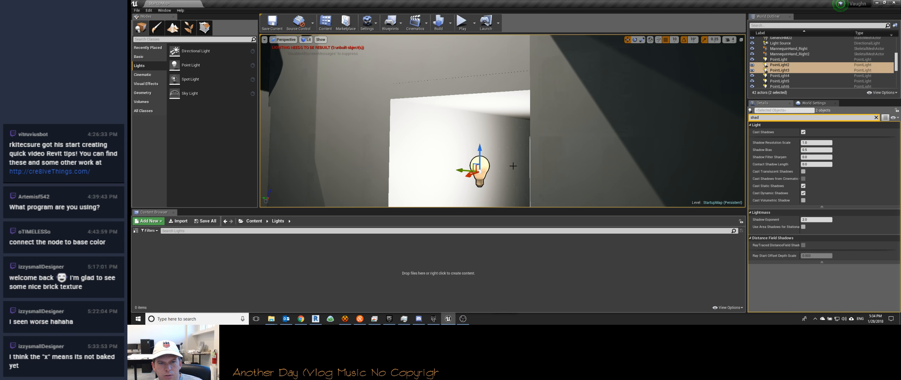
left_click(803, 133)
Step: Select only the hallway point light and reposition it along the hallway
right_click_drag(550, 130, 420, 125)
left_click_drag(429, 128, 459, 120)
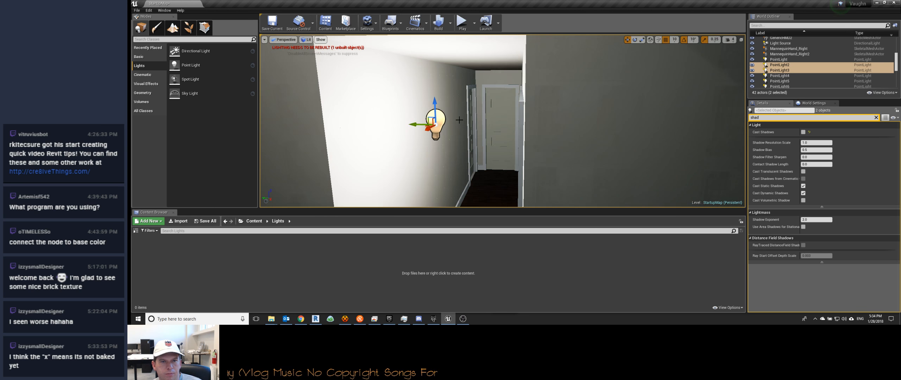
left_click(440, 120)
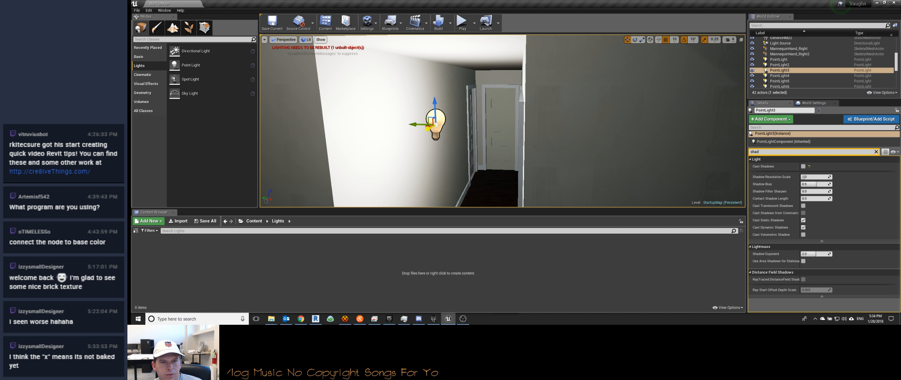
left_click_drag(430, 127, 468, 109)
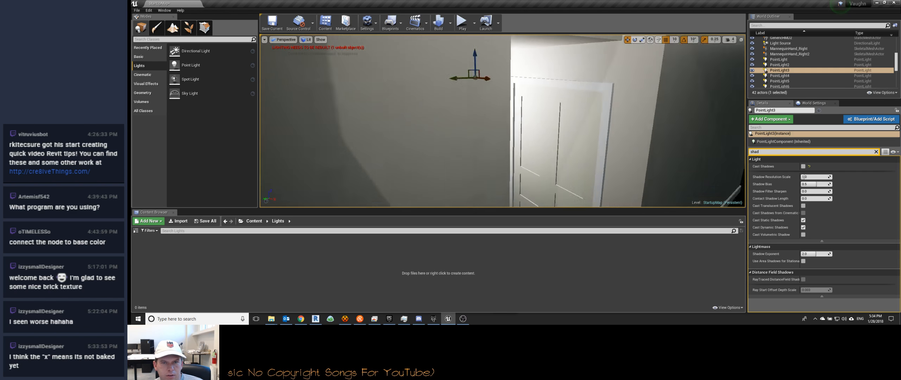
Step: Display the scene in the Wireframe view mode from inside the unlit room
key("w")
right_click_drag(502, 121, 746, 95)
key("w")
key("w")
key("w")
key("w")
right_click_drag(334, 100, 352, 102)
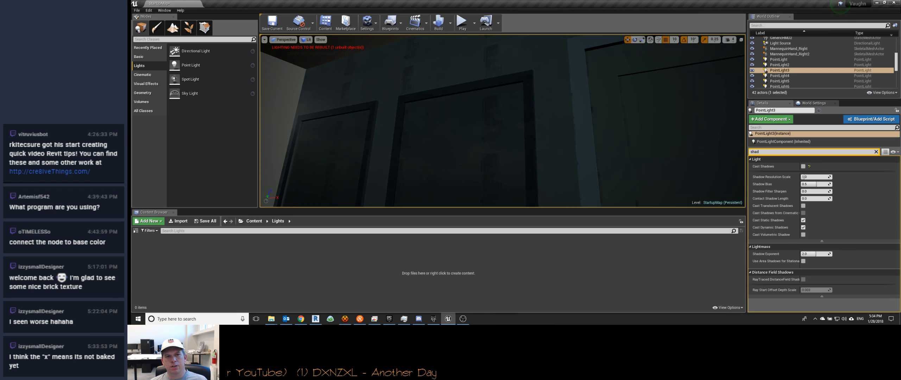
left_click(286, 39)
left_click(265, 40)
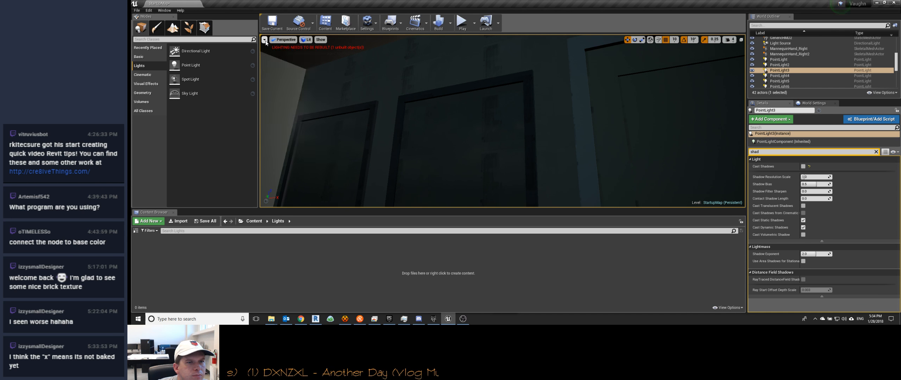
mouse_move(311, 44)
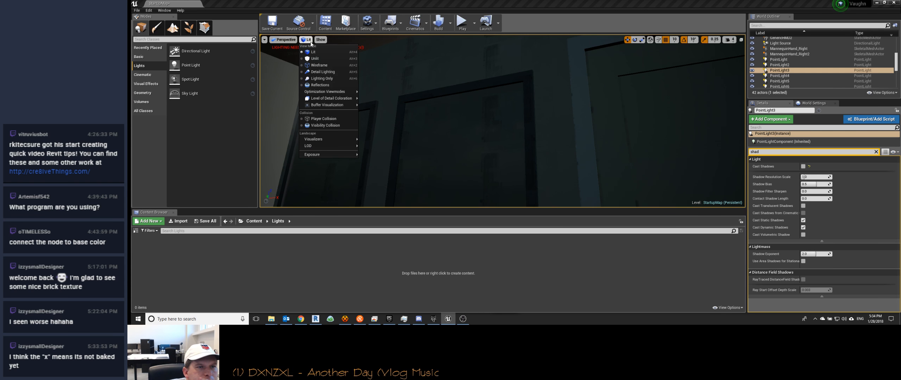
left_click(311, 66)
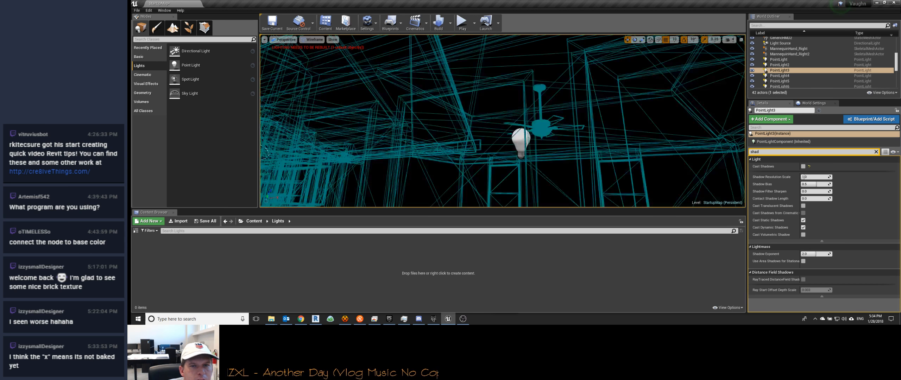
Step: Copy the ceiling fan's point light over to the unlit area and return the view mode to Lit
left_click(522, 140)
left_click_drag(522, 140, 386, 103, "alt")
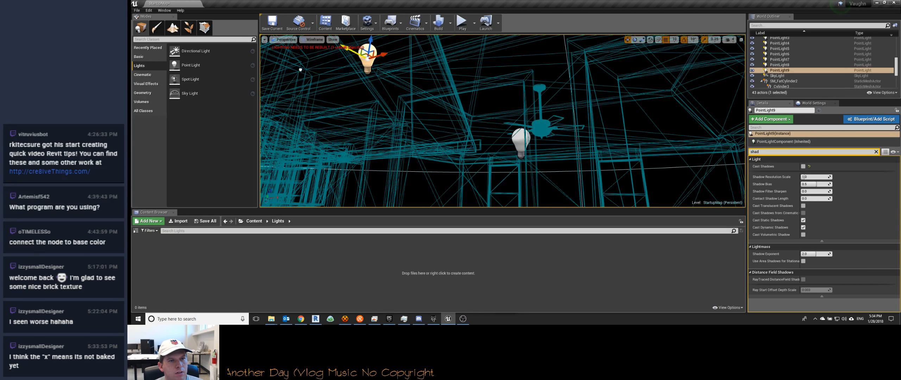
left_click(311, 40)
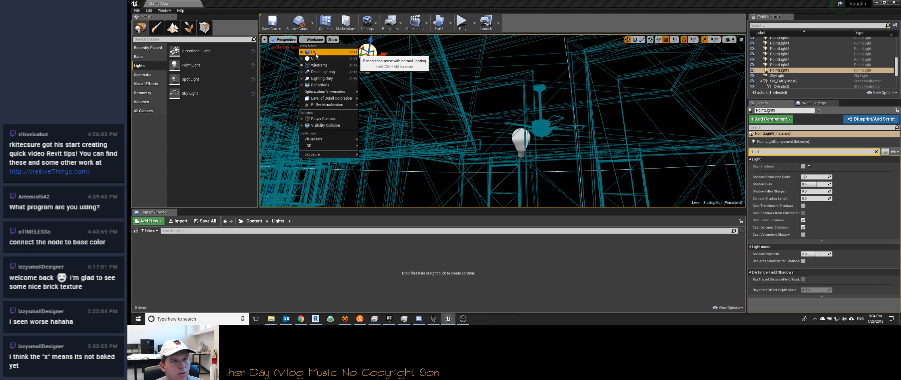
left_click(316, 53)
right_click_drag(503, 121, 535, 126)
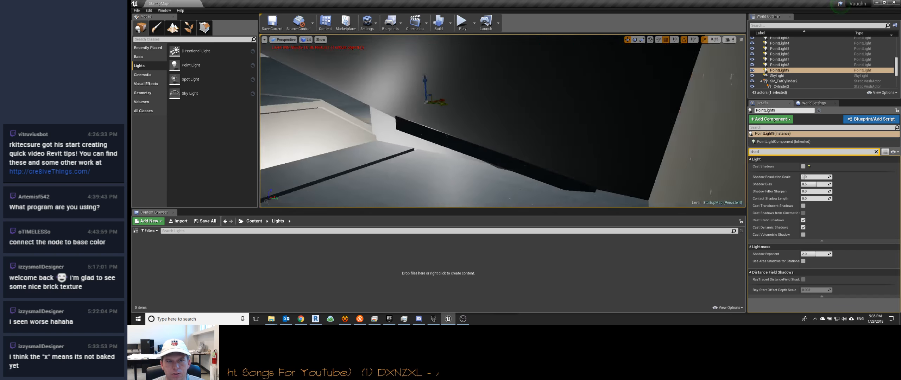
Step: Enter Landscape mode to set up a new landscape around the house
key("f")
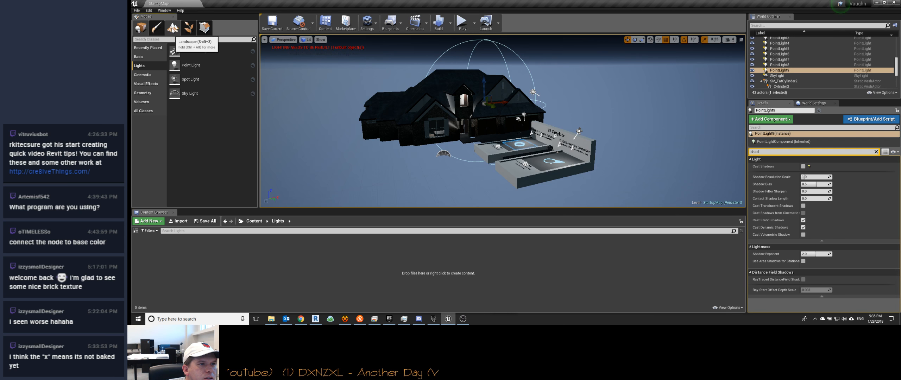
key("shift+3")
right_click_drag(307, 142, 273, 146)
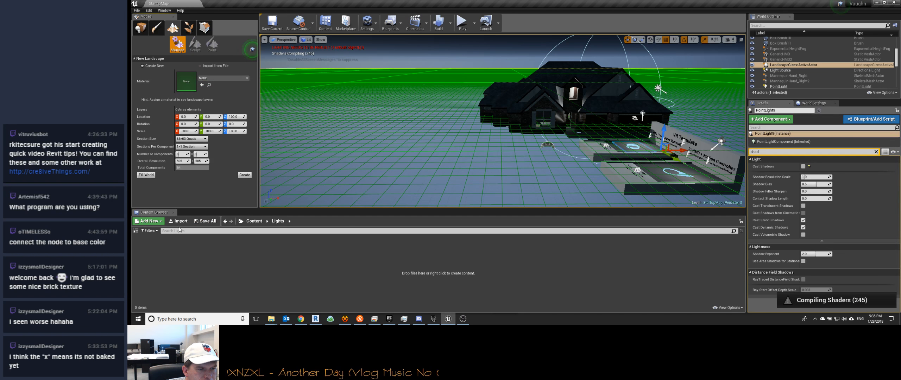
Step: Find M_Ground_Grass in the StarterContent Materials folder and assign it as the new landscape's material
left_click(254, 221)
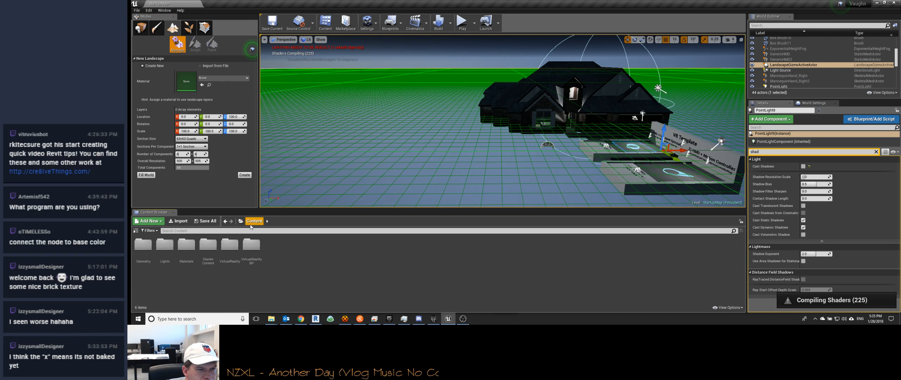
double_click(186, 245)
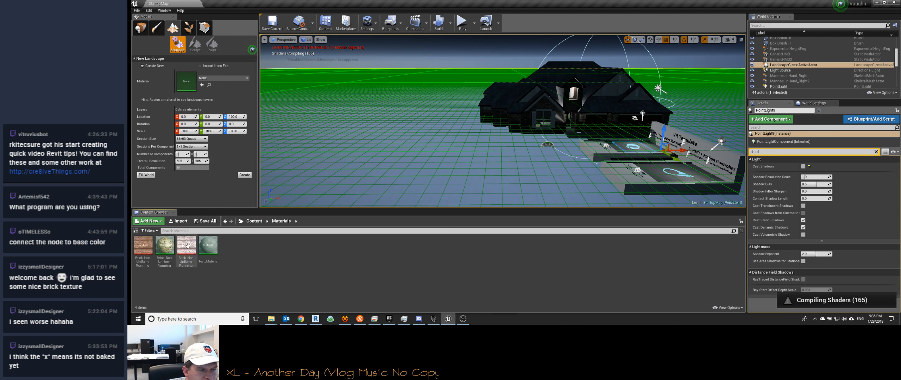
left_click(258, 221)
double_click(207, 246)
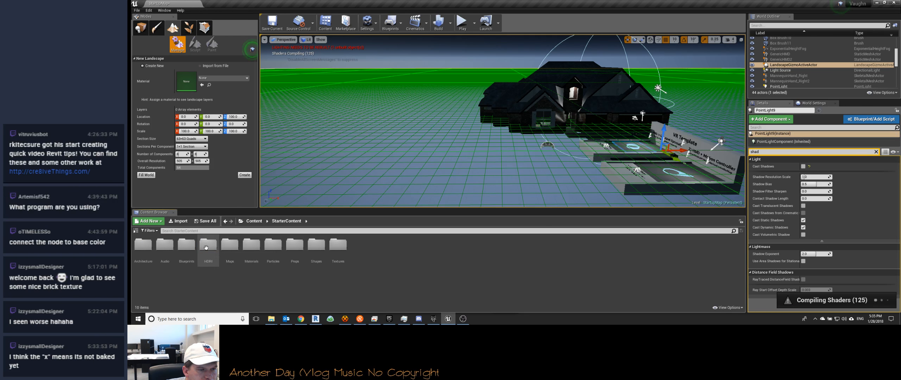
double_click(252, 245)
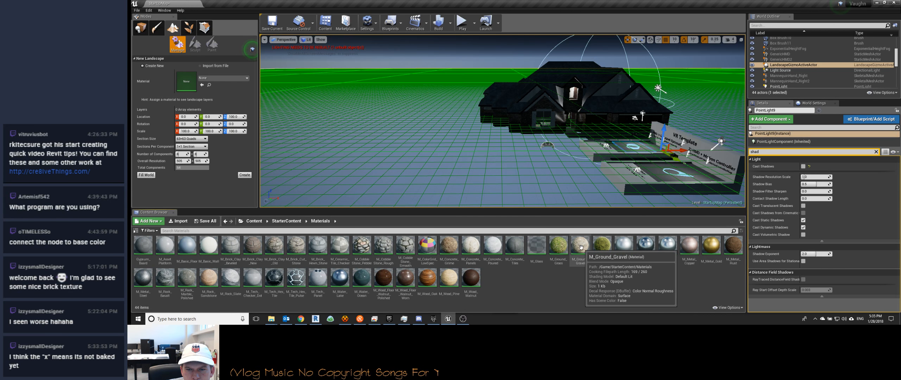
left_click_drag(559, 245, 190, 85)
mouse_move(416, 145)
right_mouse_down()
mouse_move(425, 132)
mouse_move(435, 157)
mouse_move(389, 158)
mouse_move(400, 146)
right_mouse_up()
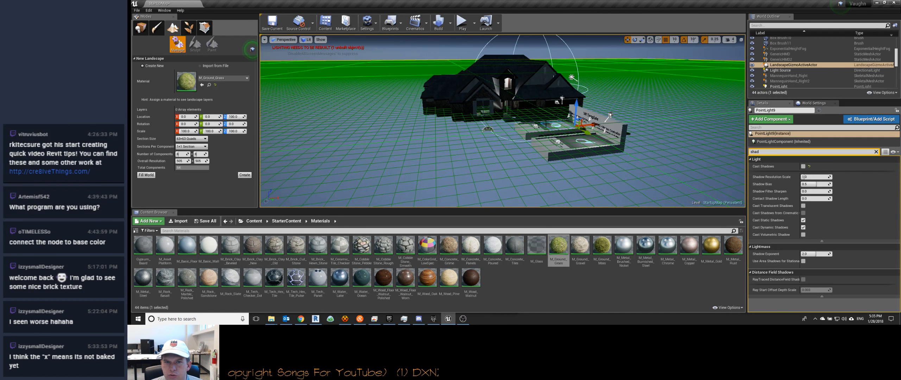
key("w")
right_click_drag(558, 94, 387, 46)
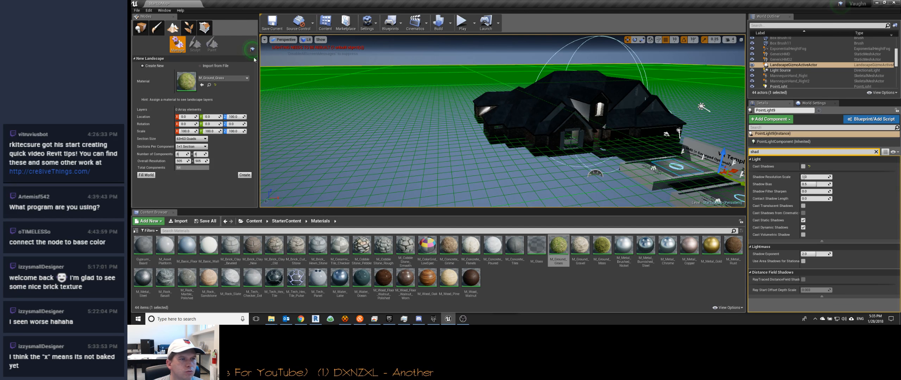
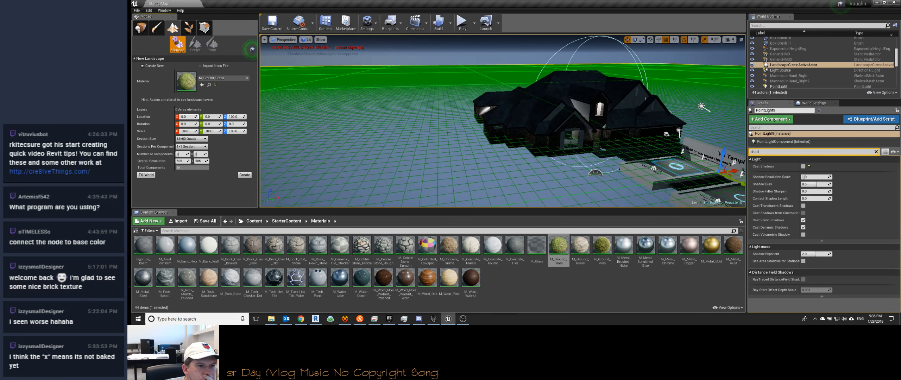
Step: Create the new grass-covered landscape around the house using the current section and component settings
left_click(252, 176)
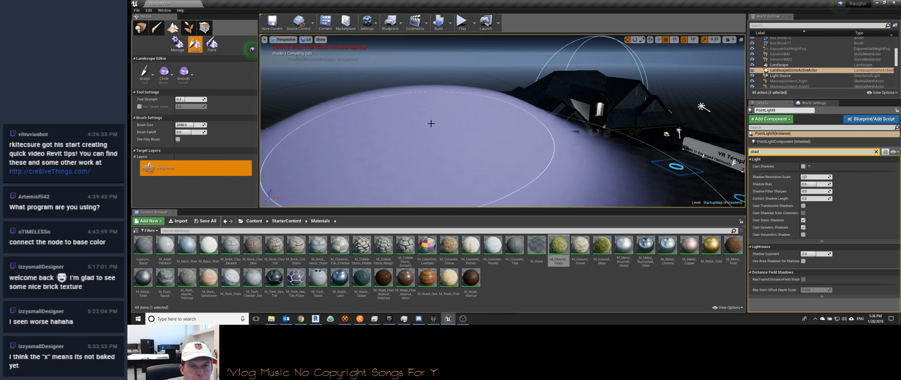
mouse_move(453, 105)
right_mouse_down()
mouse_move(484, 127)
mouse_move(485, 116)
mouse_move(458, 102)
right_mouse_up()
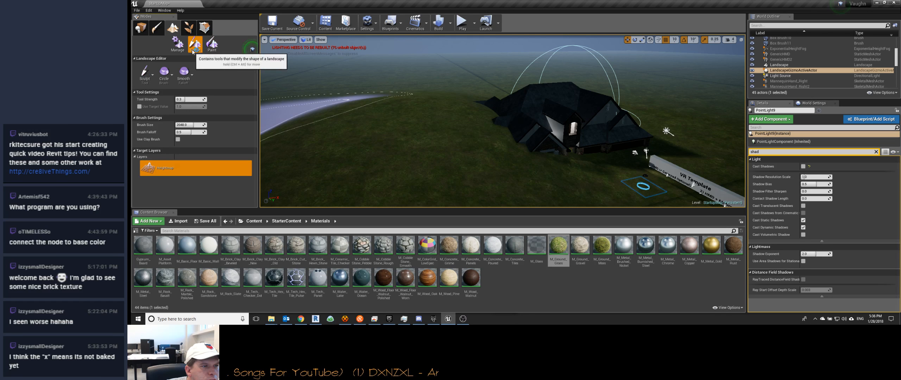
Step: Flatten the landscape around the house with the Flatten sculpting tool and Flatten Target enabled at 0.0
left_click(150, 78)
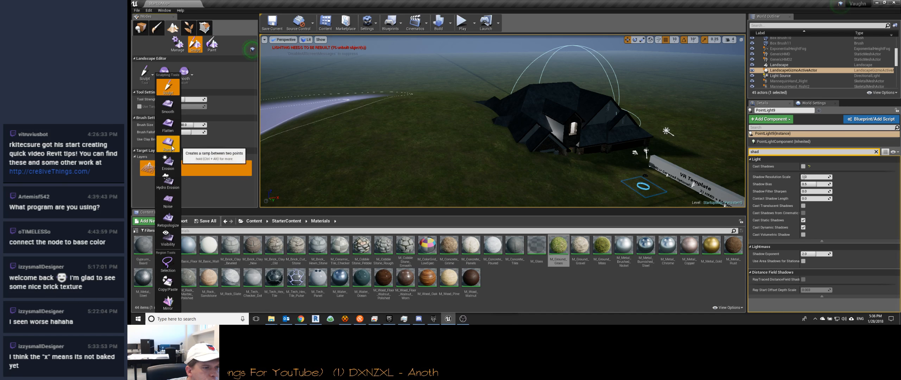
left_click(169, 125)
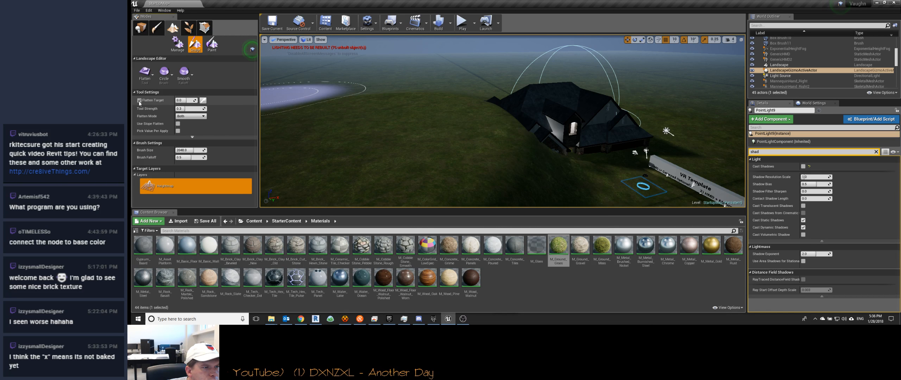
mouse_move(404, 118)
left_mouse_down()
mouse_move(370, 133)
mouse_move(394, 159)
mouse_move(539, 168)
left_mouse_up()
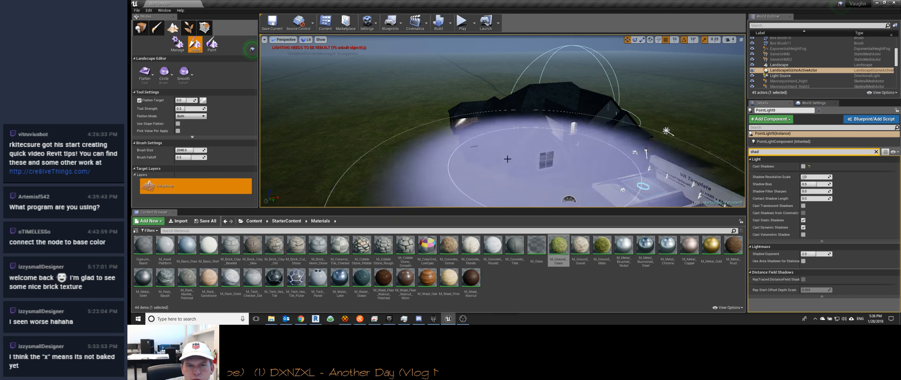
mouse_move(387, 108)
right_mouse_down()
mouse_move(416, 115)
mouse_move(444, 105)
right_mouse_up()
right_click_drag(465, 59, 316, 40)
key("w")
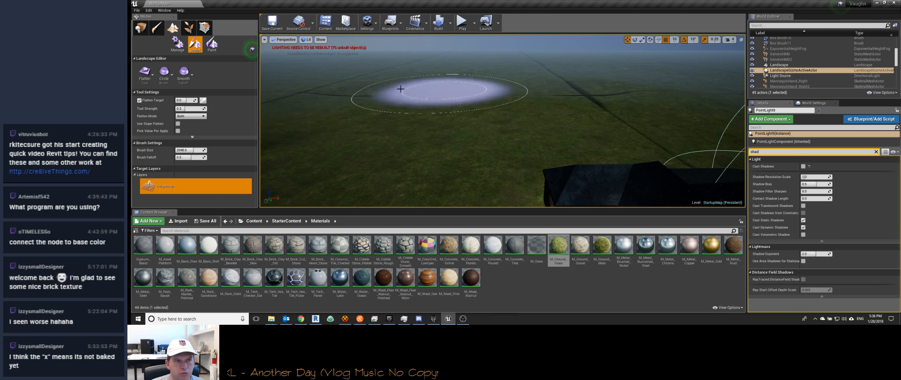
Step: Look through the landscape Paint and Manage tools and the Geometry and Foliage modes, ending in landscape painting with the M_Water_Lake material selected
left_click(212, 44)
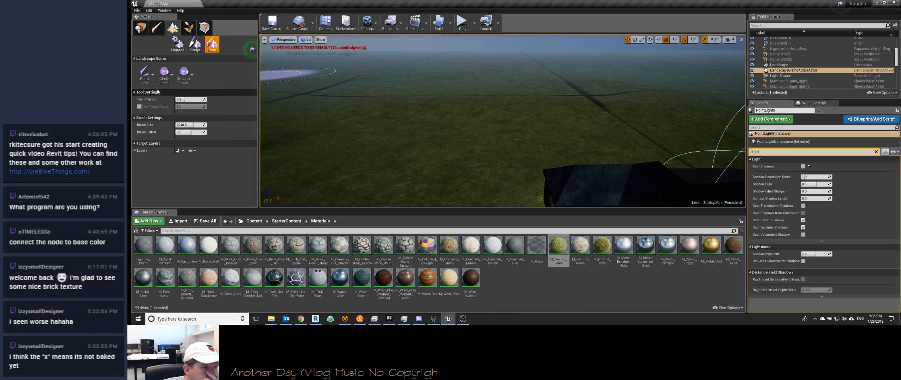
left_click(146, 77)
left_click(148, 101)
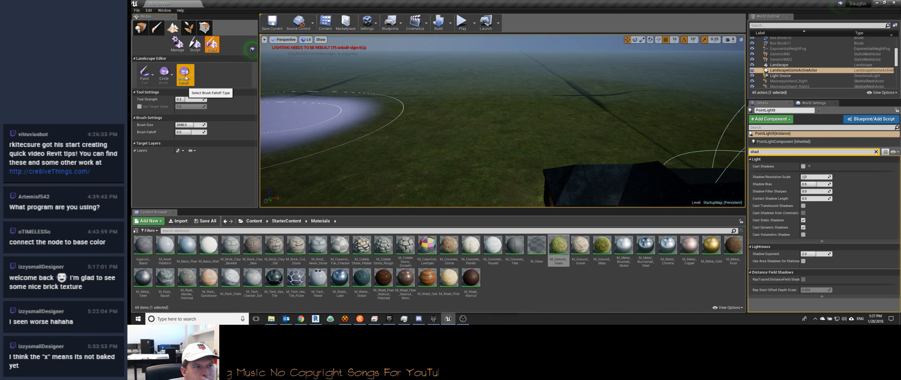
left_click(178, 44)
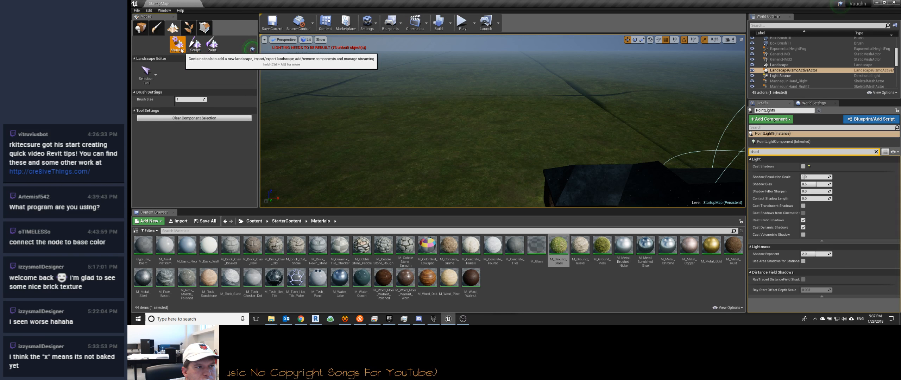
left_click(151, 73)
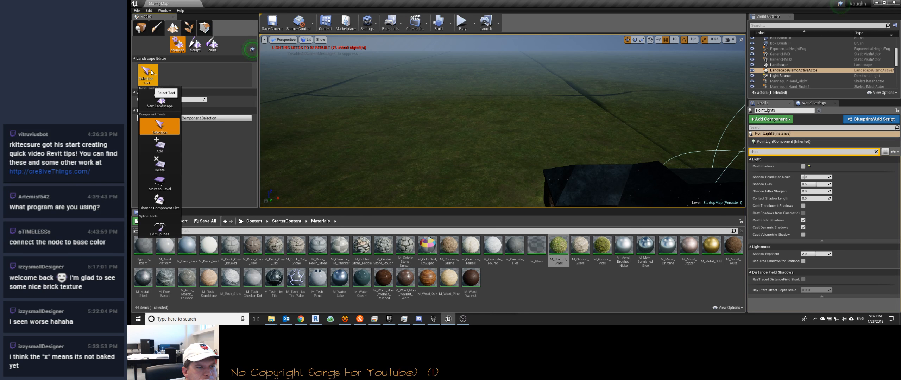
left_click(212, 44)
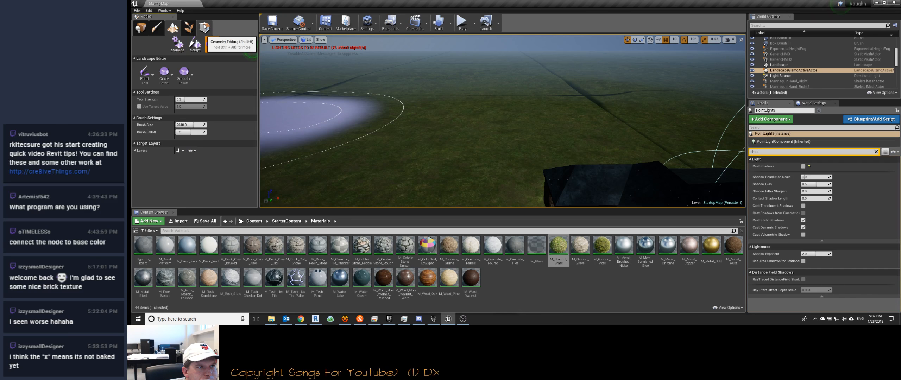
left_click(204, 28)
left_click(180, 30)
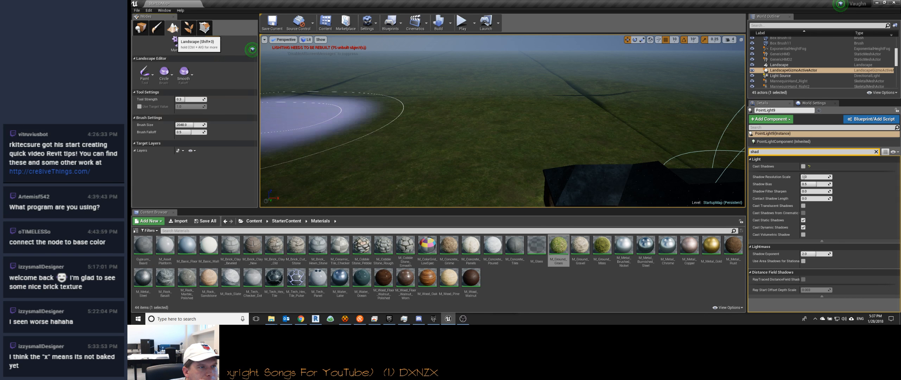
left_click(178, 28)
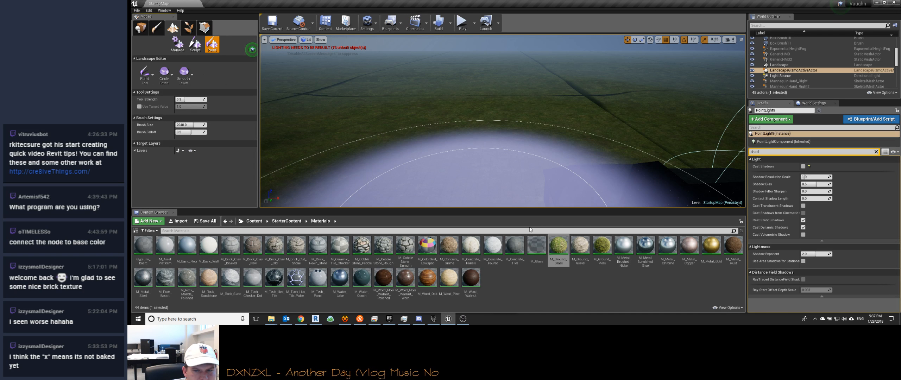
left_click(340, 278)
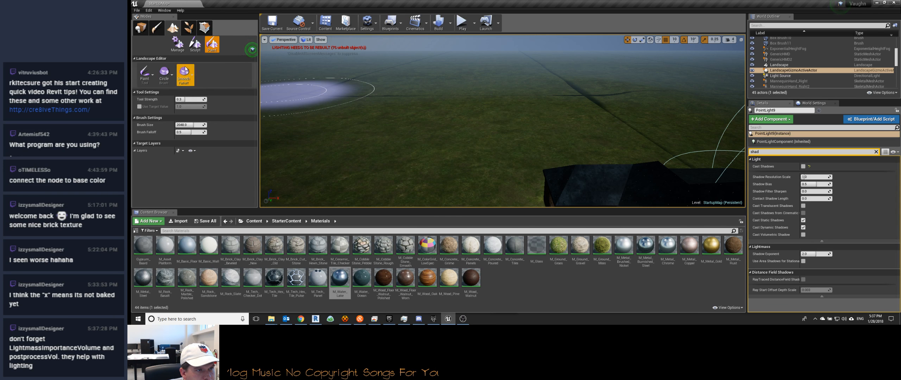
Step: Fly around the house to examine its exterior brickwork and the lit hallway inside
mouse_move(370, 105)
right_mouse_down()
mouse_move(405, 123)
mouse_move(500, 131)
right_mouse_up()
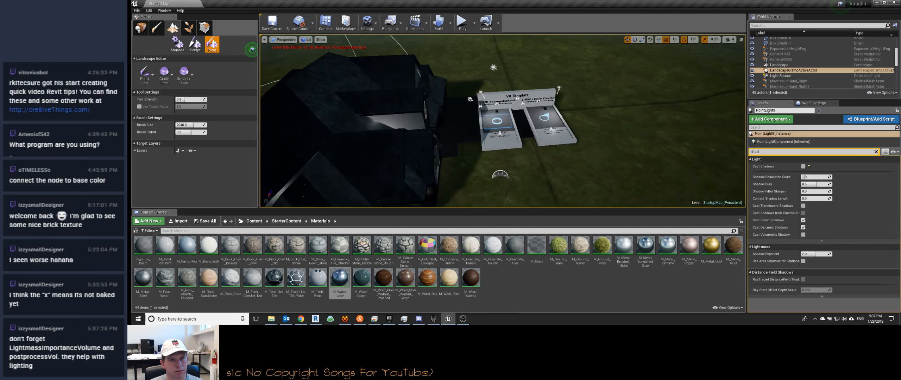
right_click_drag(500, 131, 471, 116)
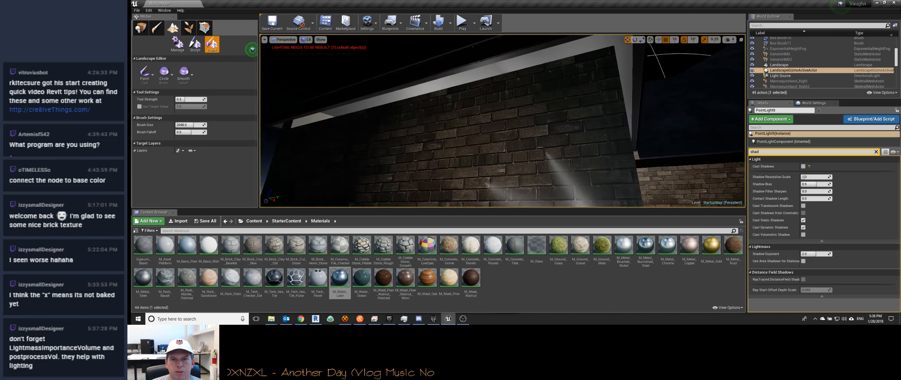
key("w")
right_click_drag(503, 121, 503, 135)
key("s")
key("w")
key("w")
key("s")
key("w")
key("w")
key("w")
right_click_drag(416, 94, 407, 81)
Step: Switch to the remote desktop window, post "Take care!" in the livestream chat, and return to the Unreal Editor
left_click(374, 319)
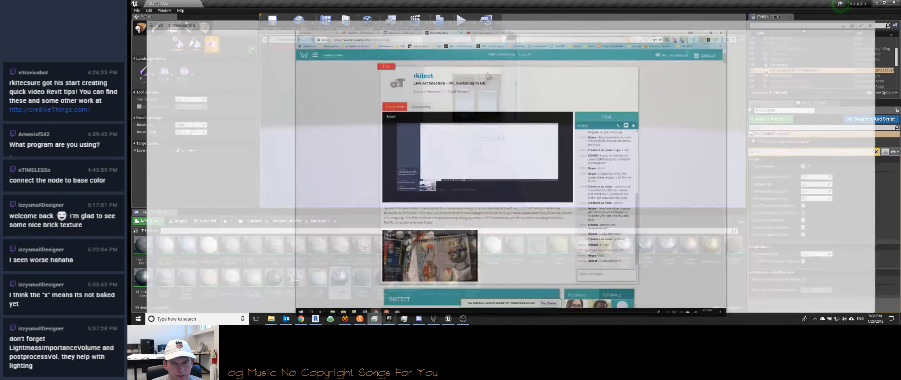
left_click(610, 269)
type("Take care!")
key("Return")
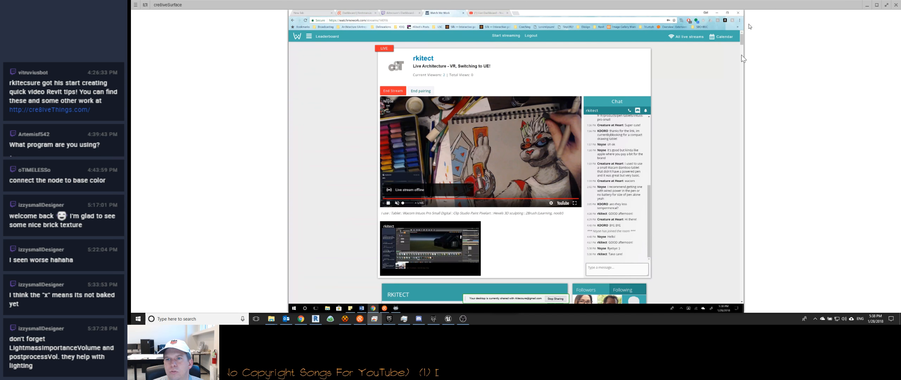
left_click(865, 5)
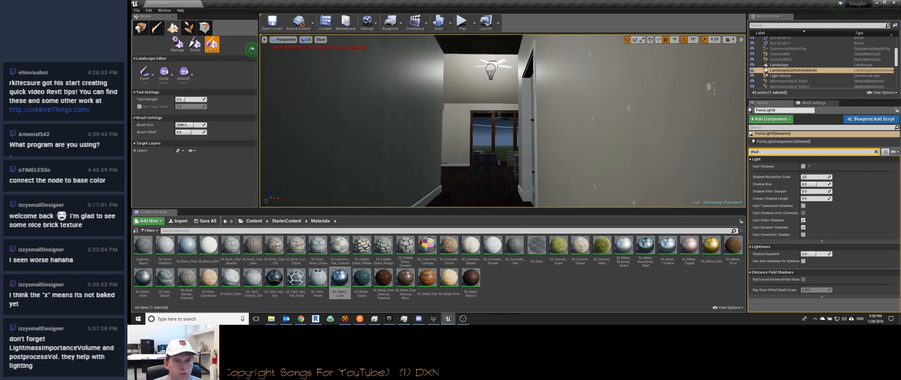
Step: Move back outside the house and look through the level's World Settings
key("s")
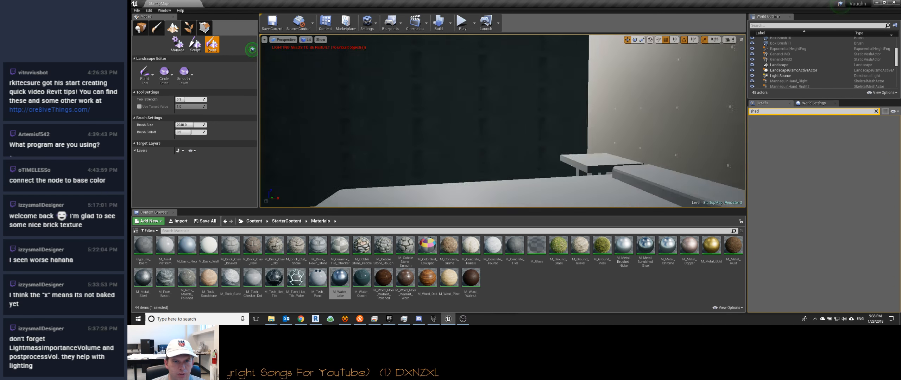
key("s")
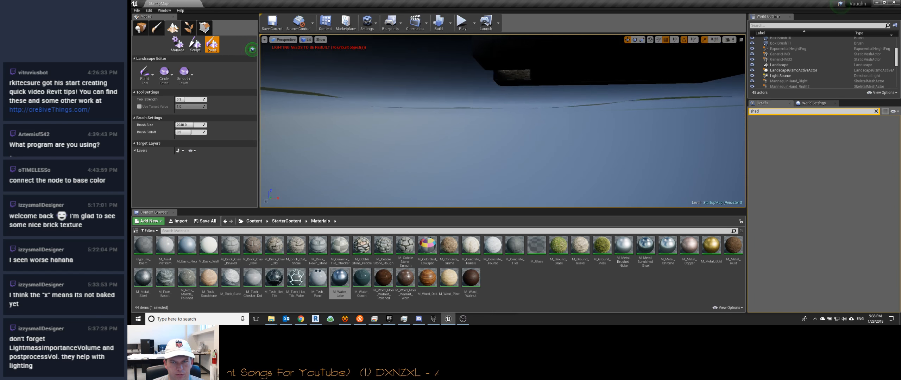
key("s")
right_click_drag(447, 137, 436, 164)
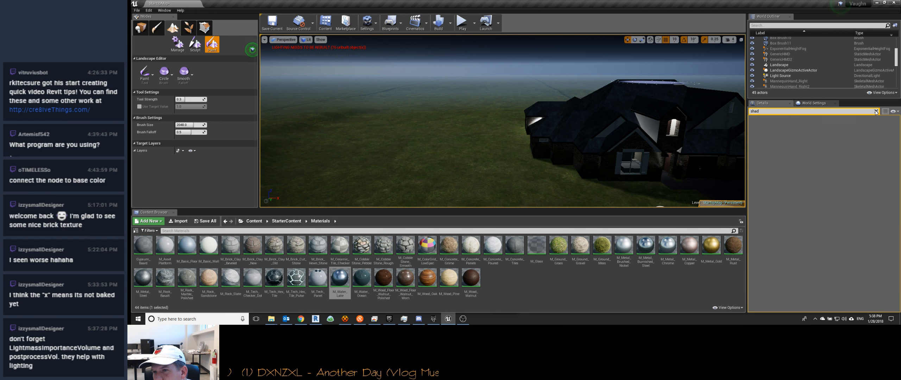
left_click(821, 104)
scroll(787, 175, "down", 5)
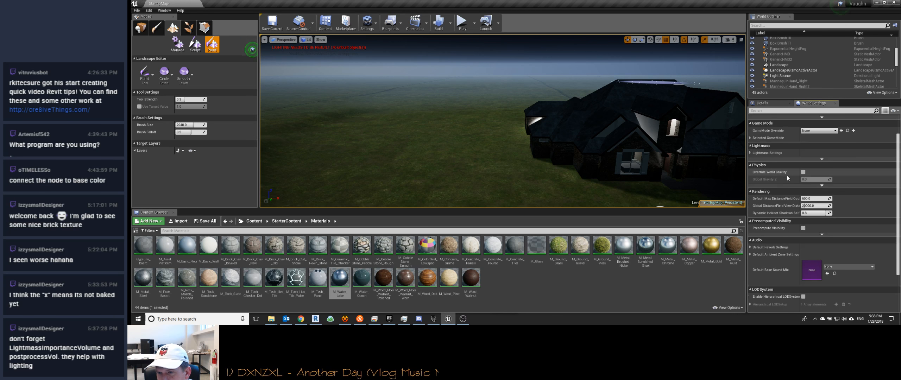
scroll(776, 132, "up", 5)
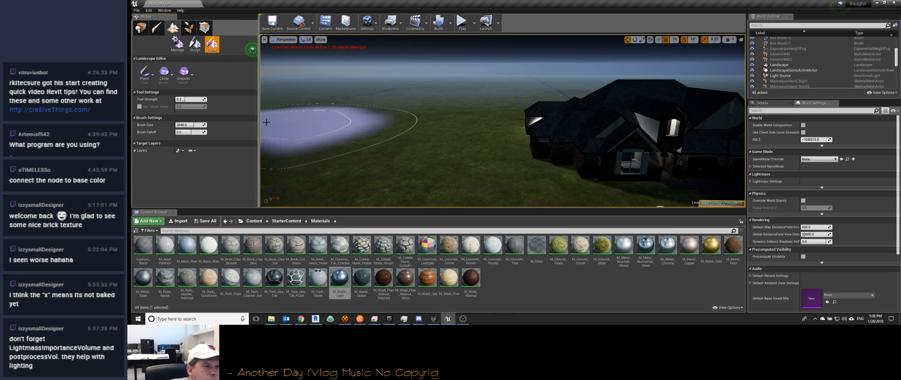
Step: Try to use M_Water_Lake as the landscape paint material and check the target layer options
mouse_move(340, 278)
left_mouse_down()
mouse_move(136, 49)
mouse_move(216, 44)
mouse_move(192, 74)
left_mouse_up()
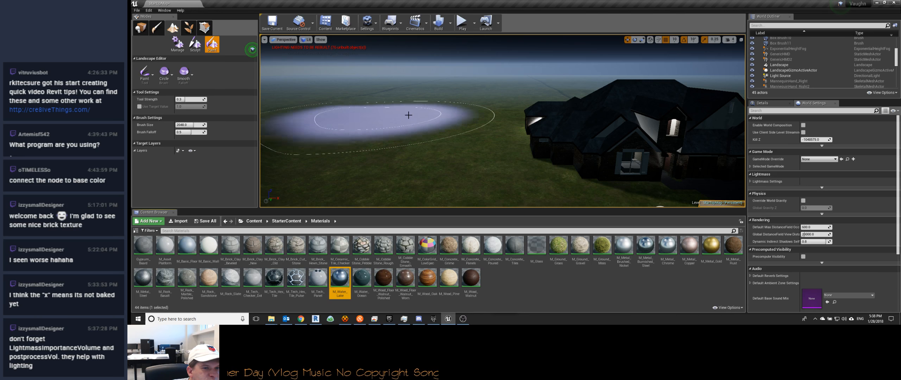
left_click(135, 144)
left_click(135, 143)
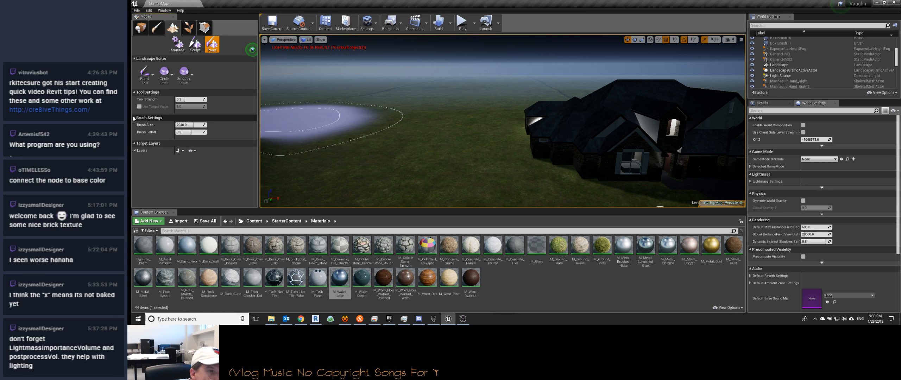
left_click(178, 151)
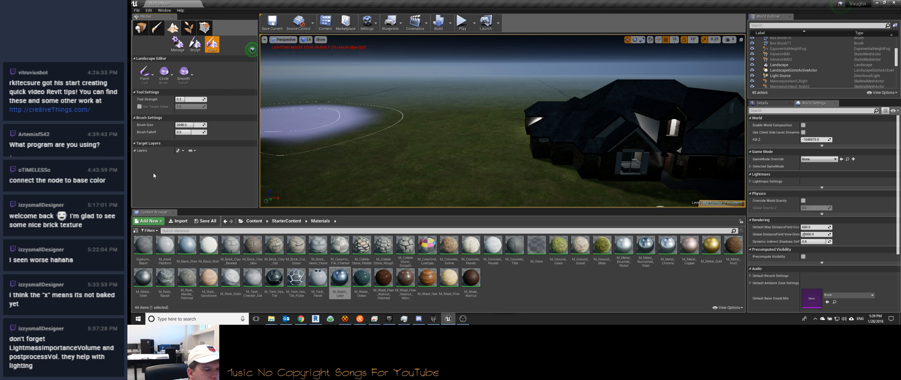
Step: Try painting the ground beside the house with the landscape Noise paint tool
left_click(145, 70)
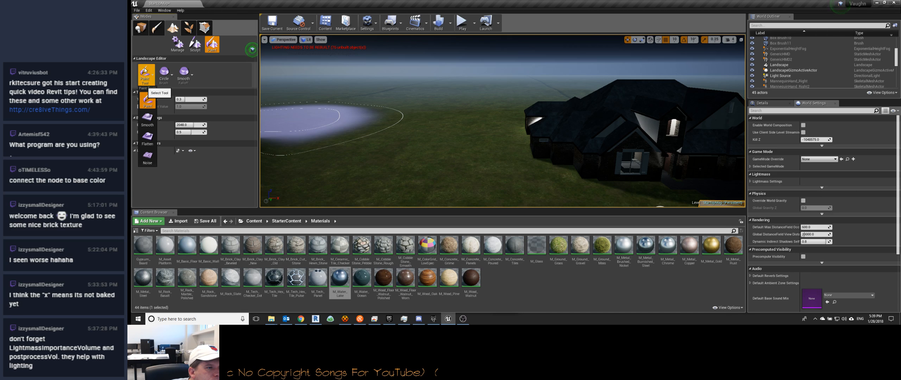
left_click(147, 157)
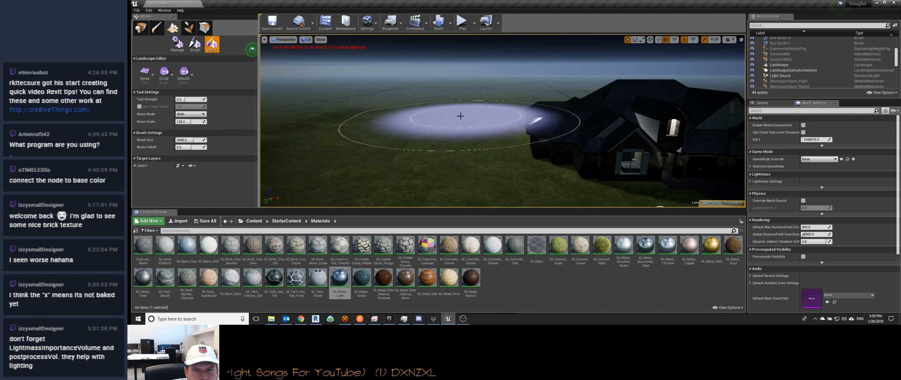
mouse_move(444, 107)
right_mouse_down()
mouse_move(458, 106)
mouse_move(465, 141)
right_mouse_up()
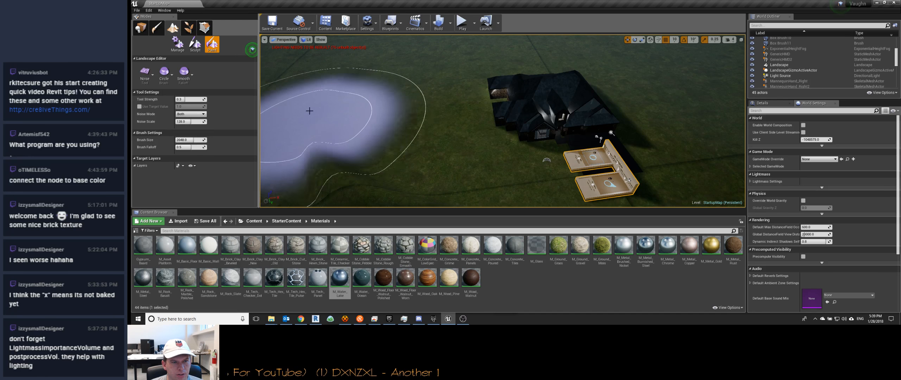
mouse_move(312, 107)
right_mouse_down()
mouse_move(366, 116)
mouse_move(380, 146)
right_mouse_up()
Step: Return to landscape sculpting and inspect the terrain from above and at ground level around the house
left_click(195, 44)
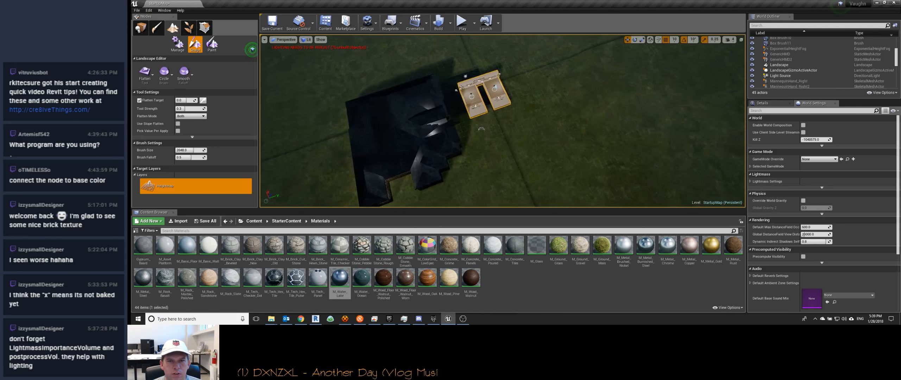
right_click_drag(503, 121, 405, 95)
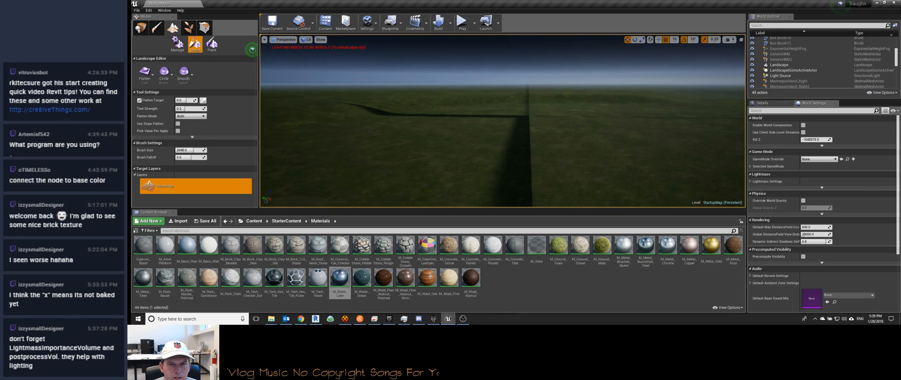
right_click_drag(503, 121, 622, 117)
key("w")
key("s")
key("w")
key("s")
right_click_drag(376, 161, 369, 158)
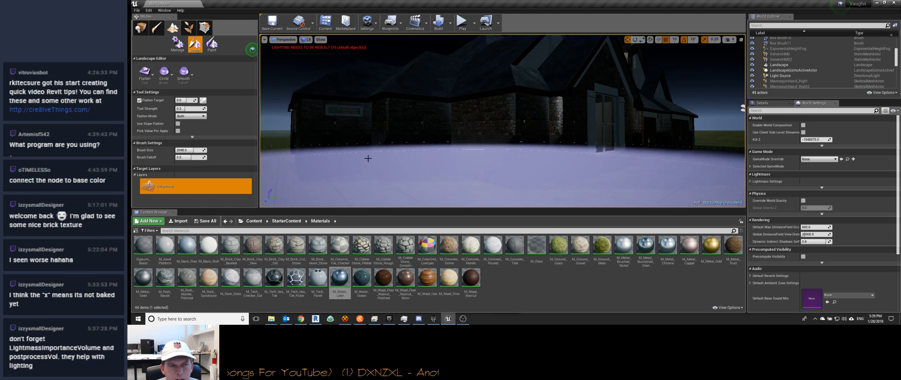
Step: Enter Geometry Editing mode and select the house's static mesh
left_click(141, 27)
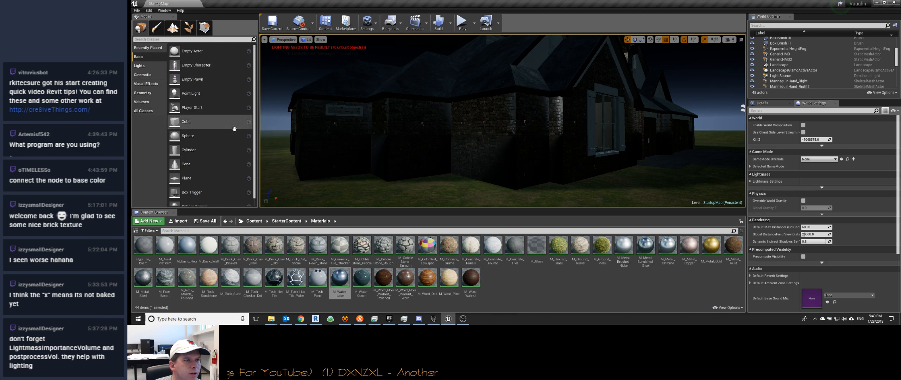
left_click(205, 28)
left_click(416, 135)
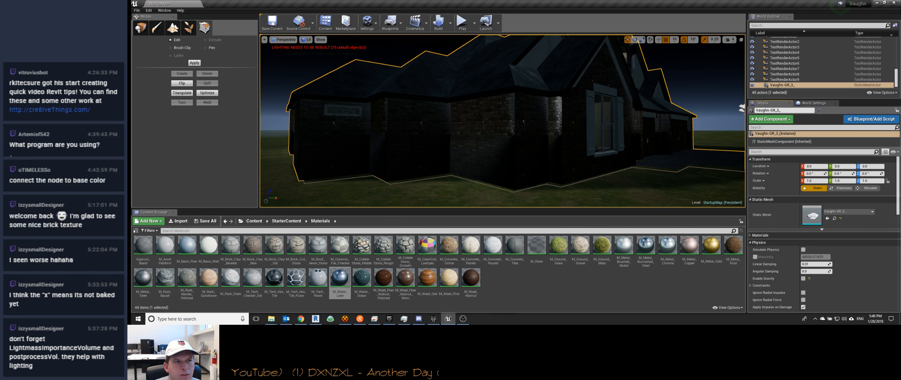
left_click(784, 141)
double_click(483, 121)
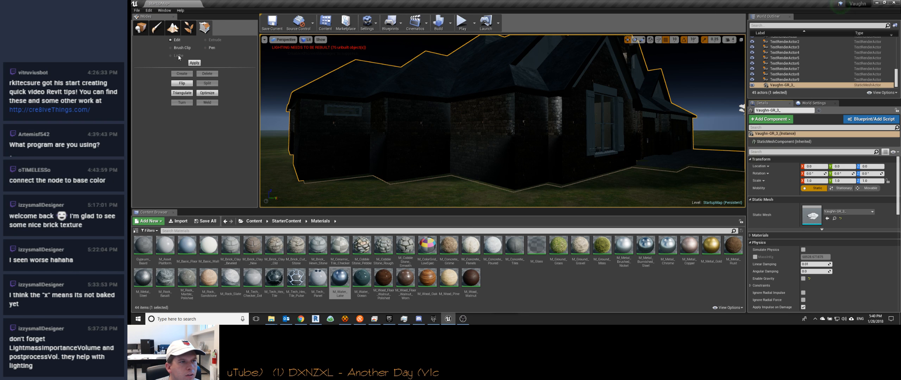
right_click_drag(317, 95, 285, 105)
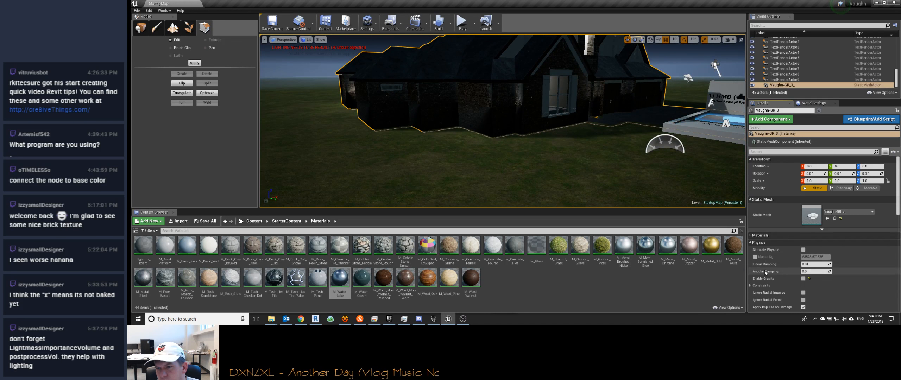
Step: Inspect the Brick_Non_Uniform_Running_Brown_Mat node graph from the project's Materials folder and close the material
left_click(247, 222)
left_click(241, 221)
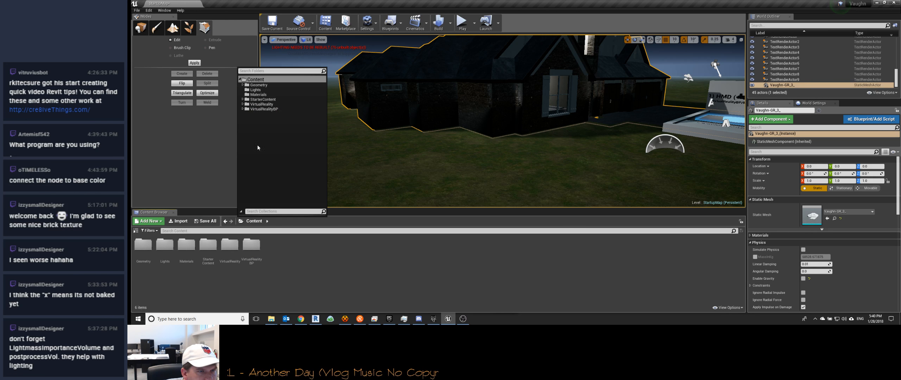
left_click(258, 94)
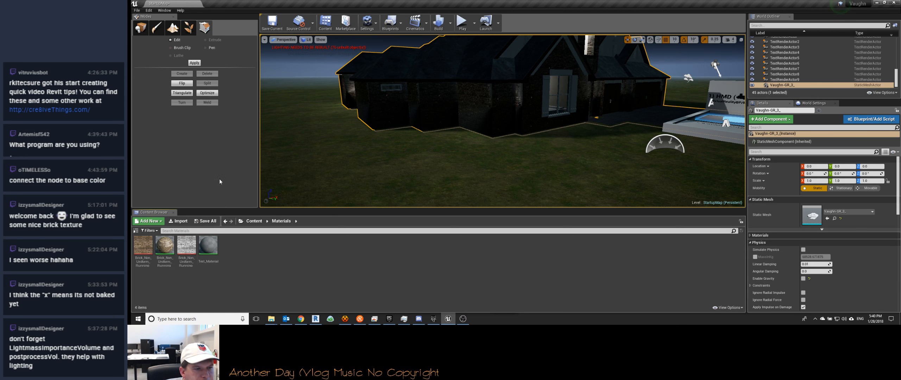
double_click(165, 246)
left_click_drag(453, 98, 710, 130)
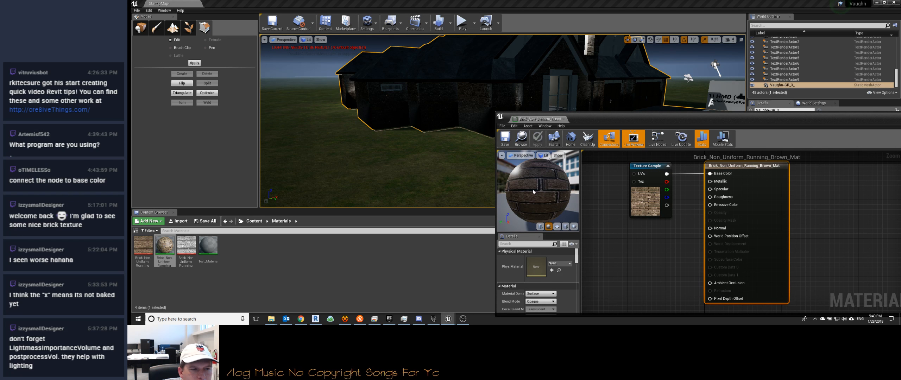
left_click_drag(895, 132, 756, 130)
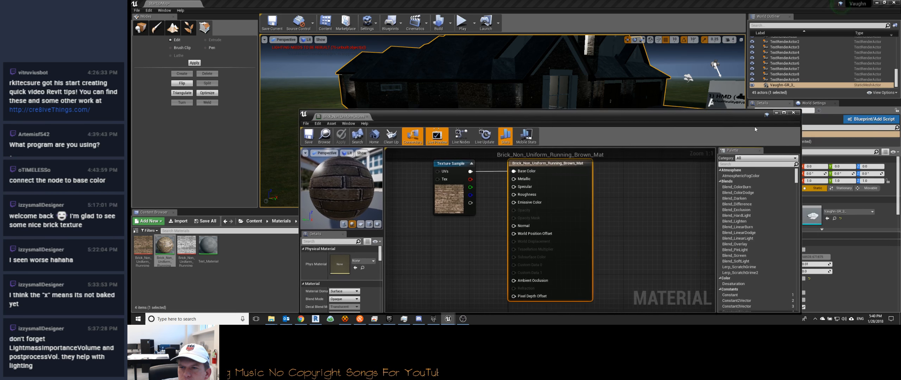
left_click(794, 113)
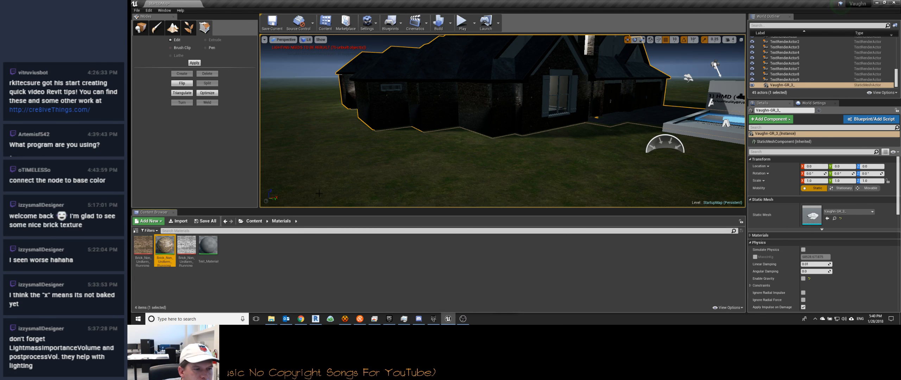
Step: Try applying the Brick_Non_Uniform_Running_Brown_Mat material to the house in the level and undo it
left_click_drag(165, 244, 442, 98)
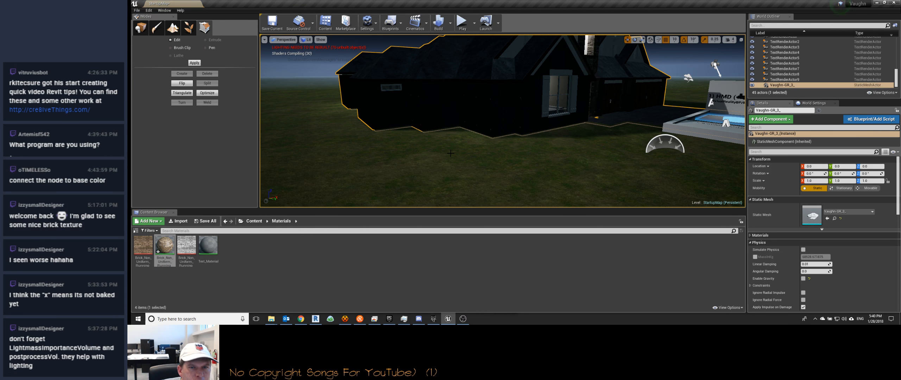
key("ctrl+z")
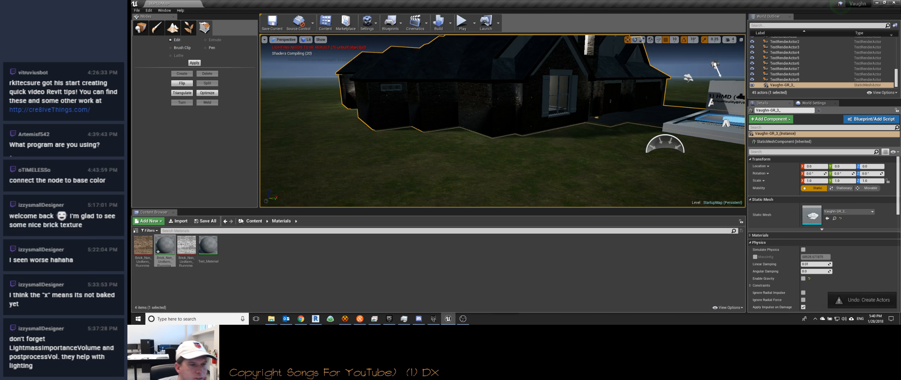
Step: Locate the Brick_Veneer material in the Geometry/Meshes/VaughnGeometry folder and open it for editing
left_click(254, 221)
double_click(208, 245)
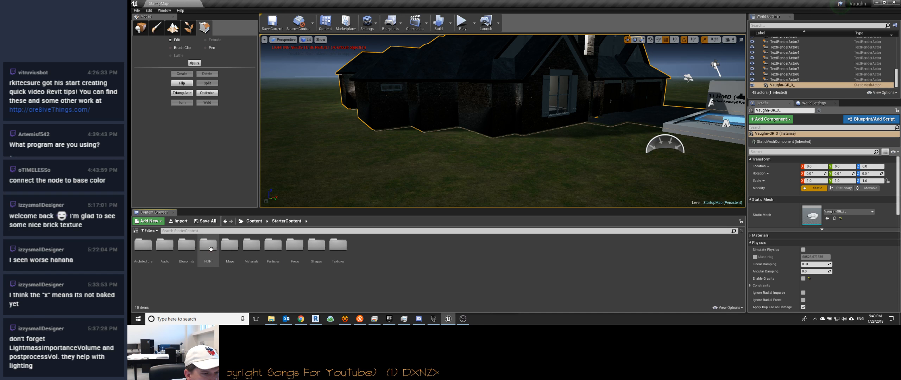
double_click(255, 247)
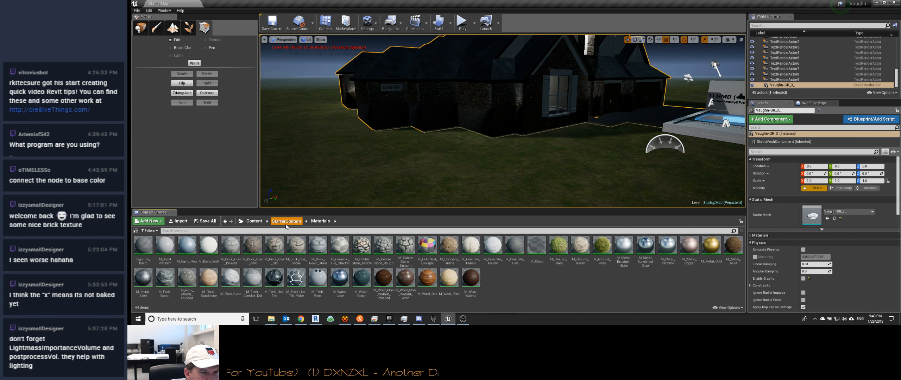
left_click(254, 222)
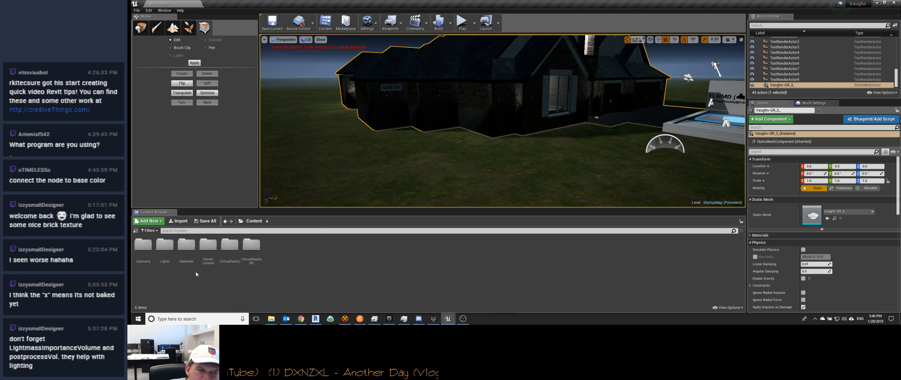
double_click(186, 246)
left_click(248, 224)
double_click(146, 248)
double_click(145, 247)
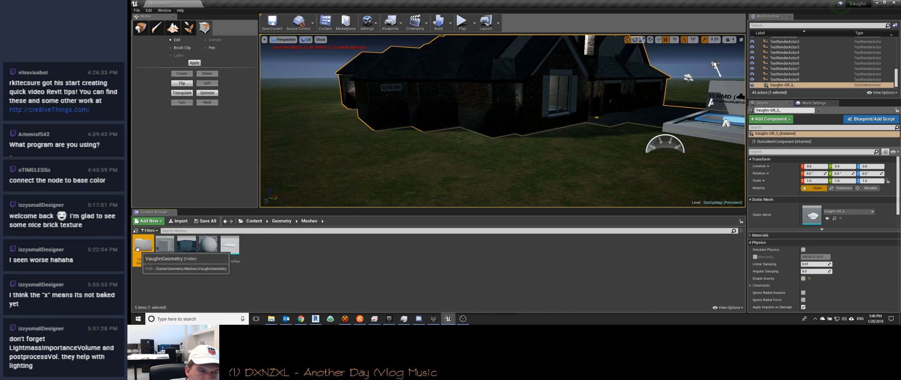
double_click(143, 245)
left_click_drag(223, 244, 467, 107)
left_click(231, 244)
double_click(231, 244)
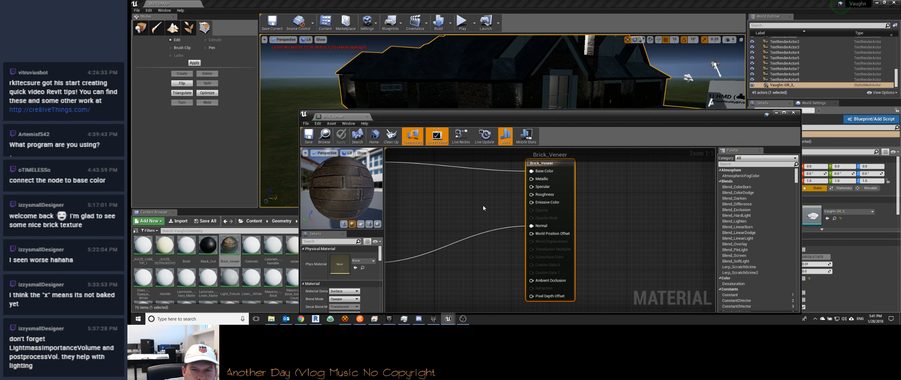
Step: Add three Constant nodes to the Brick_Veneer graph between the texture nodes and the material's main node
scroll(488, 205, "down", 3)
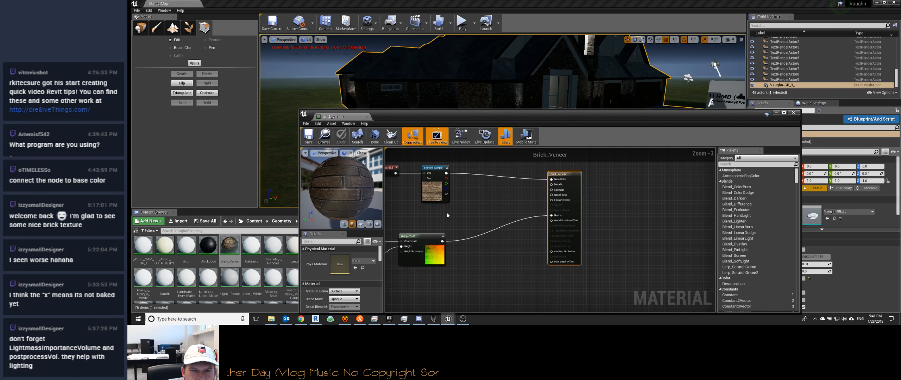
right_click_drag(461, 212, 570, 212)
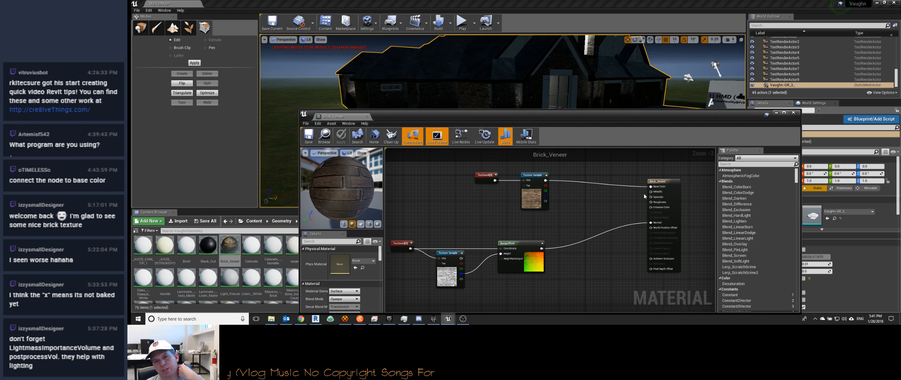
left_click(591, 193)
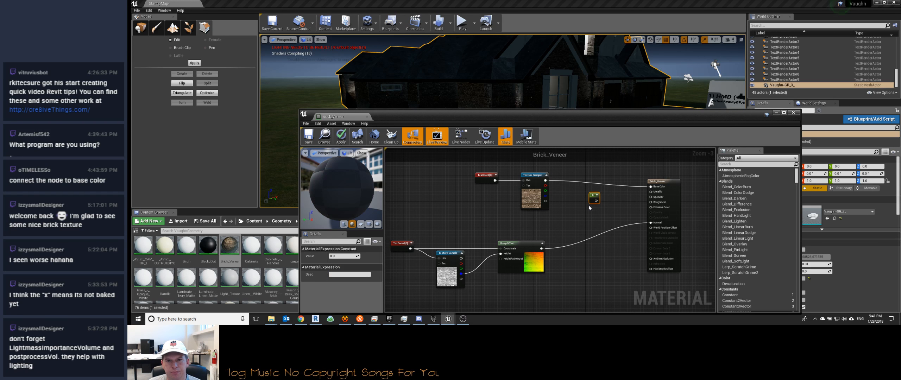
left_click(590, 211)
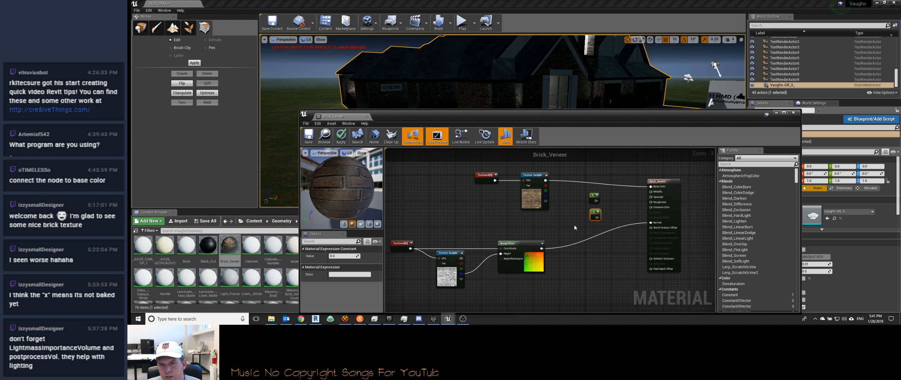
left_click(581, 231)
Step: Tidy the node layout and connect the three constants to the Metallic, Specular and Roughness inputs of Brick_Veneer
left_click_drag(593, 196, 566, 208)
left_click_drag(533, 177, 540, 165)
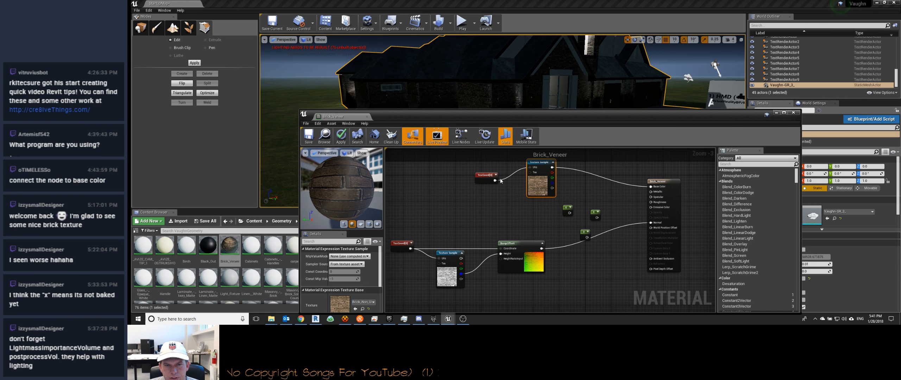
left_click_drag(486, 175, 505, 166)
left_click_drag(566, 208, 581, 232)
left_click_drag(582, 204, 651, 192)
left_click_drag(583, 220, 651, 202)
left_click_drag(583, 235, 651, 197)
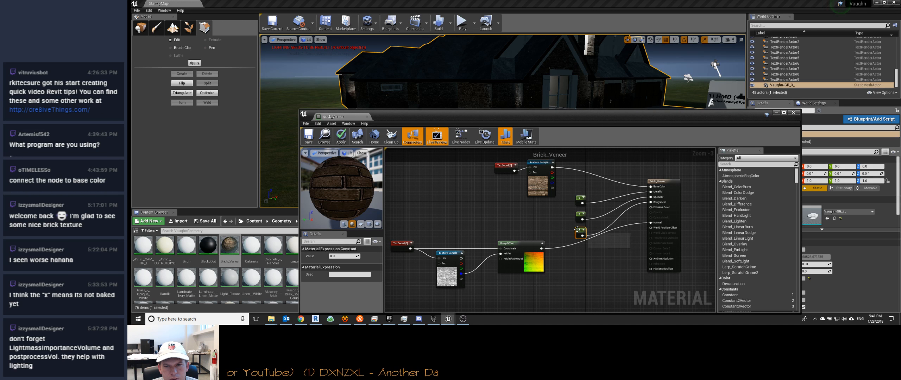
Step: Try the Metallic constant at 1 to compare the preview, and set it back to 0
left_click(584, 201)
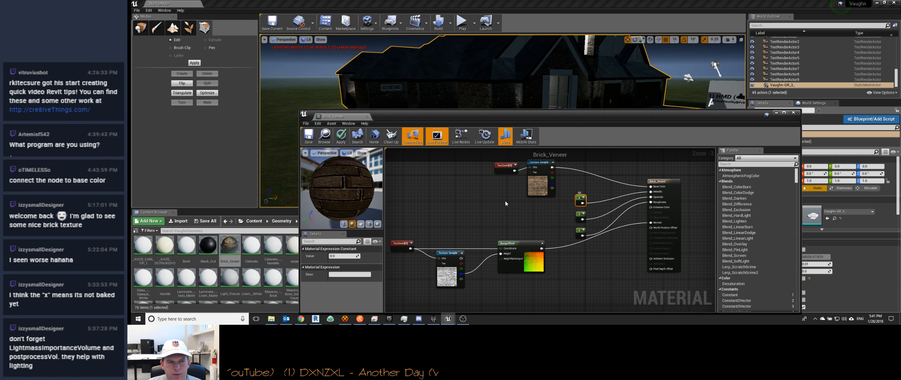
left_click(335, 256)
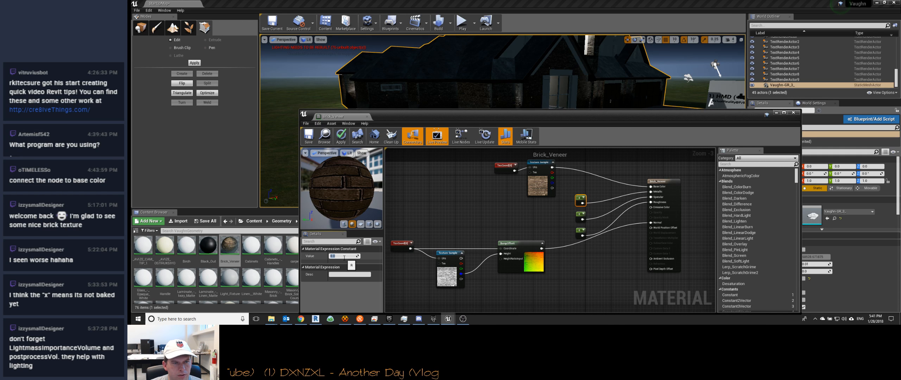
type("1")
key("Return")
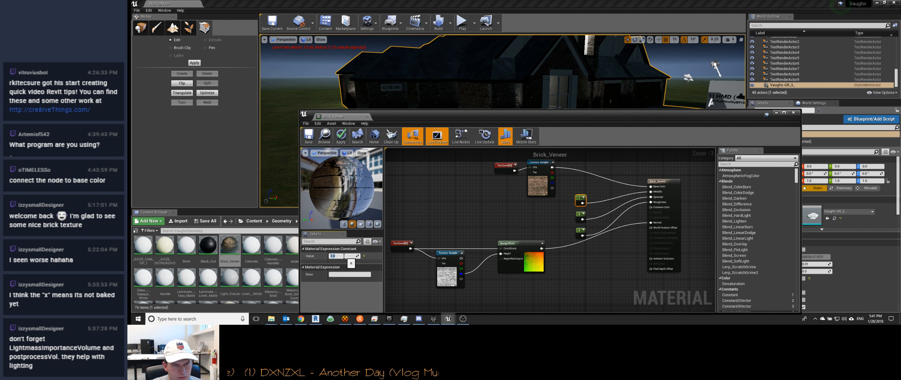
left_click(343, 256)
type("0")
key("Return")
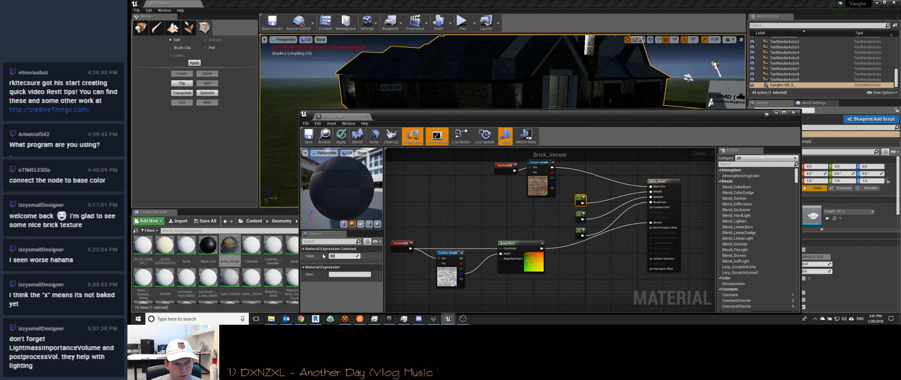
Step: Set the Specular constant to 0.6 and the Roughness constant to 0.95
left_click(581, 217)
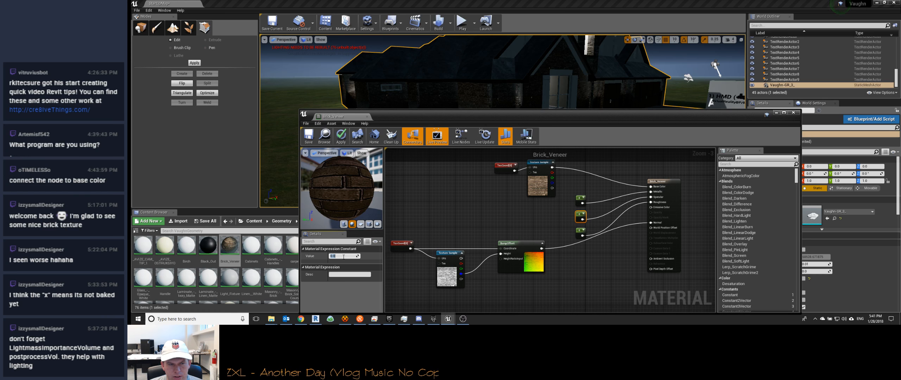
type("0.6")
key("Return")
left_click(578, 234)
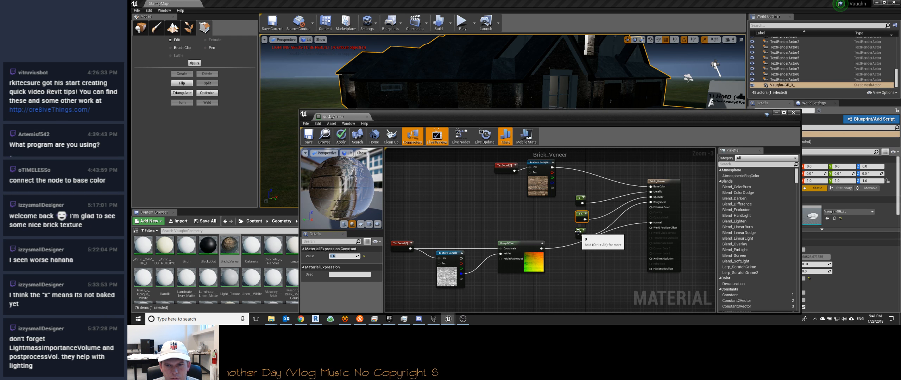
left_click(338, 256)
type(".9")
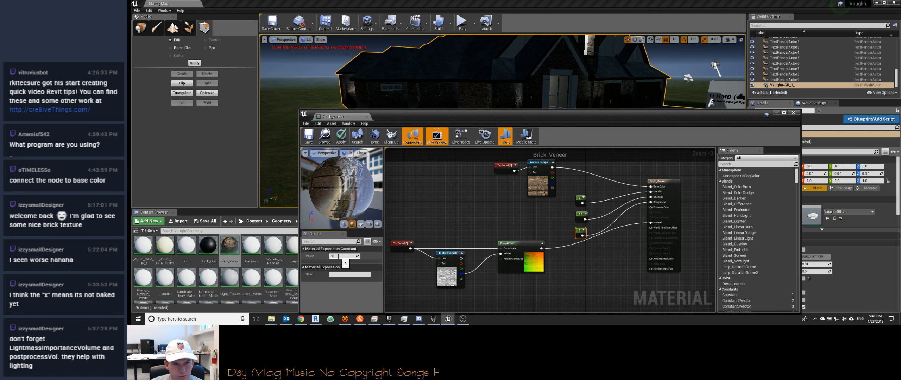
type("5")
key("Return")
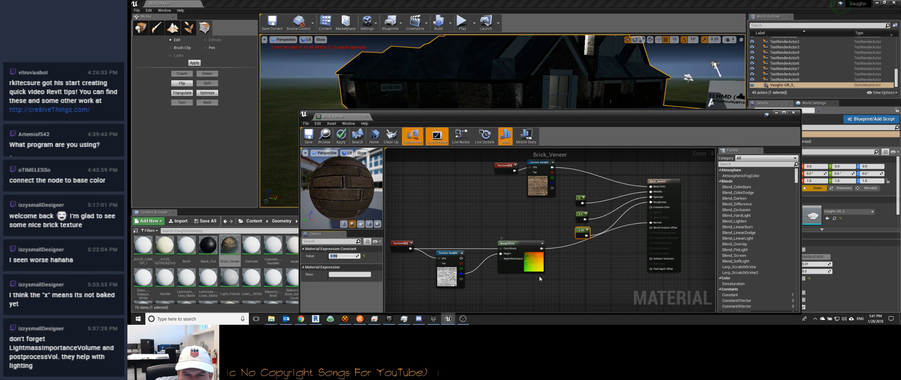
Step: Examine the settings of the BumpOffset node and the grayscale brick Texture Sample that feeds its height
scroll(517, 269, "up", 1)
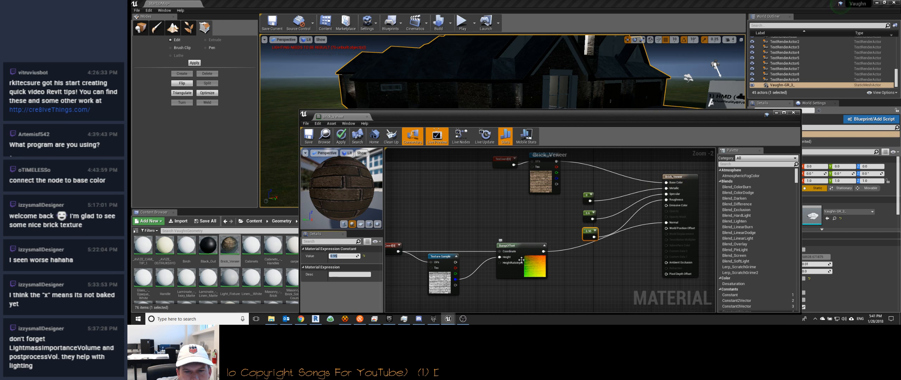
scroll(522, 260, "up", 2)
scroll(522, 260, "down", 5)
scroll(556, 273, "up", 3)
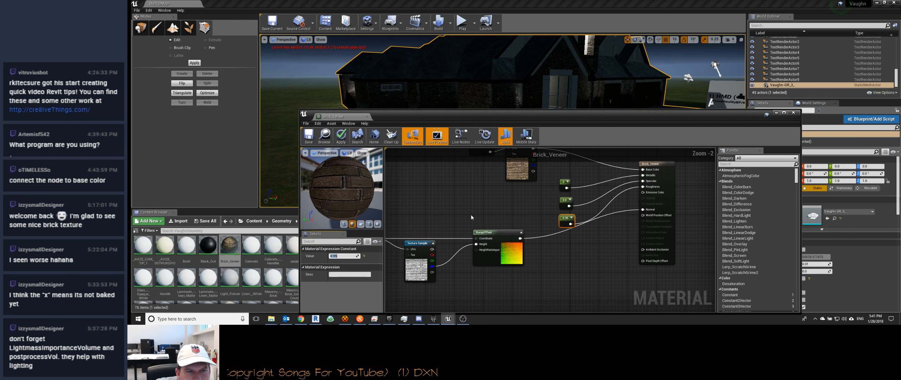
scroll(486, 260, "down", 2)
scroll(502, 264, "up", 4)
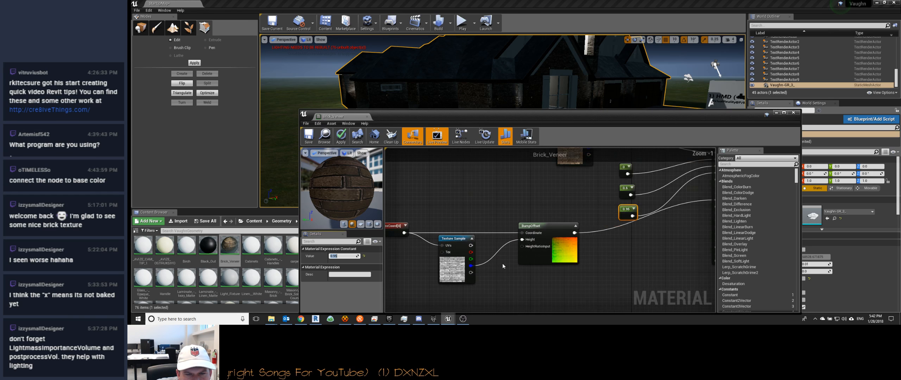
left_click(525, 256)
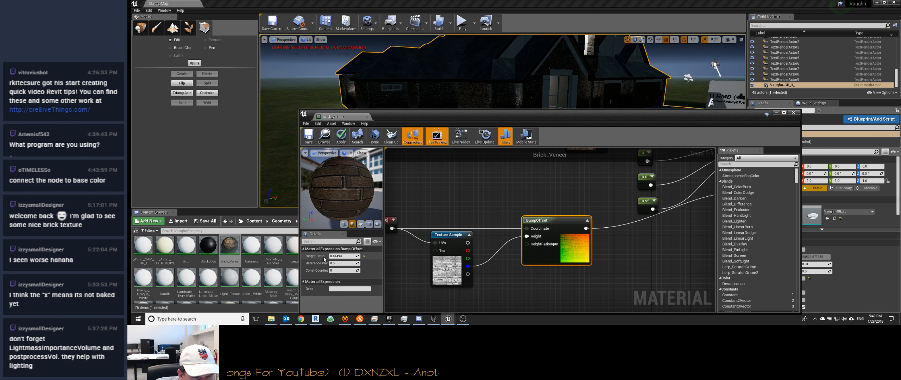
left_click(446, 270)
scroll(347, 278, "down", 5)
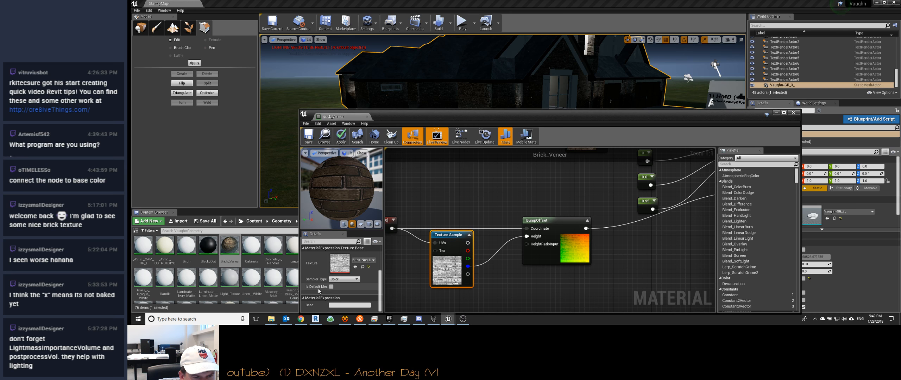
scroll(319, 291, "up", 3)
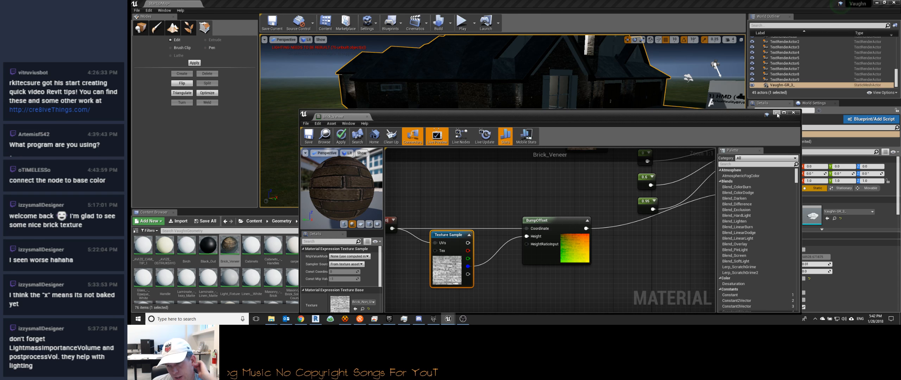
Step: Search the material node palette for "lightmas", and clear the search
left_click(745, 165)
type("light")
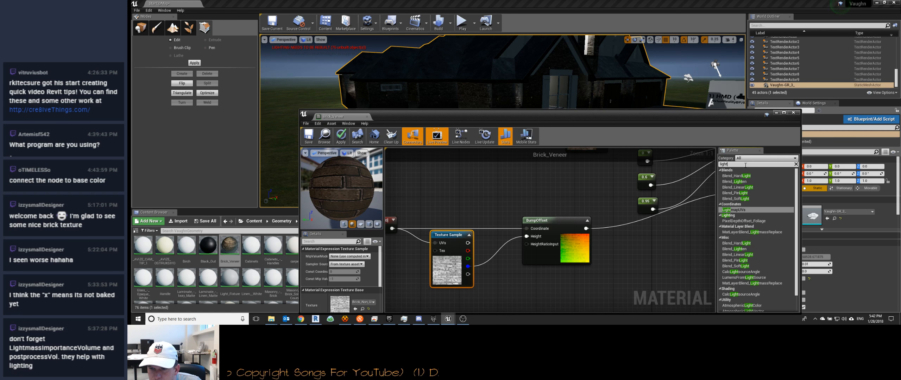
type("mass")
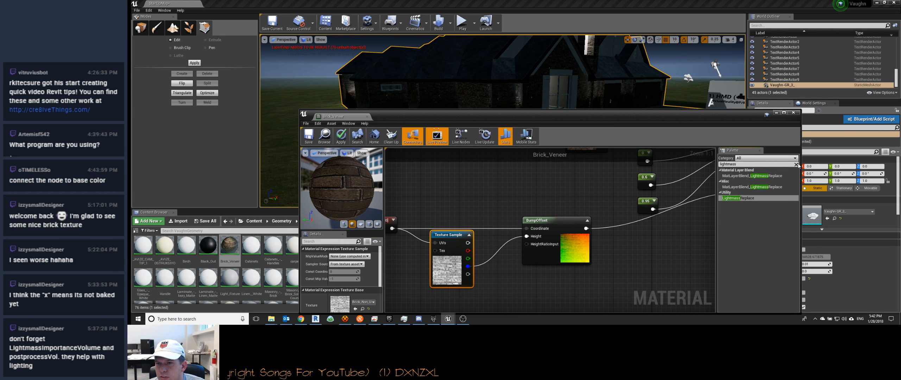
left_click(796, 165)
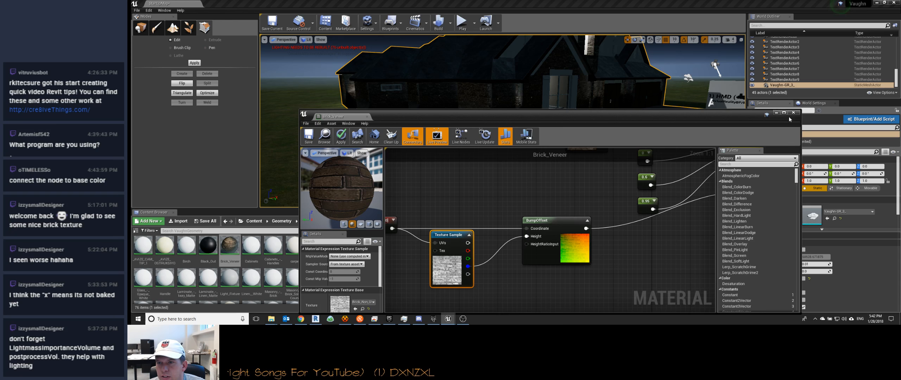
Step: Close the Brick_Veneer material editor and apply its changes
left_click(794, 113)
left_click(544, 181)
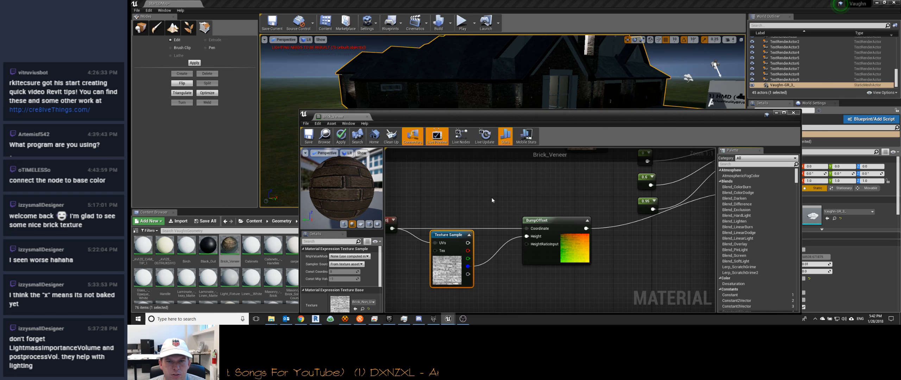
Step: Select the SkyLight in front of the house and raise its intensity to about 2.29
right_click_drag(495, 190, 520, 169)
left_click(472, 123)
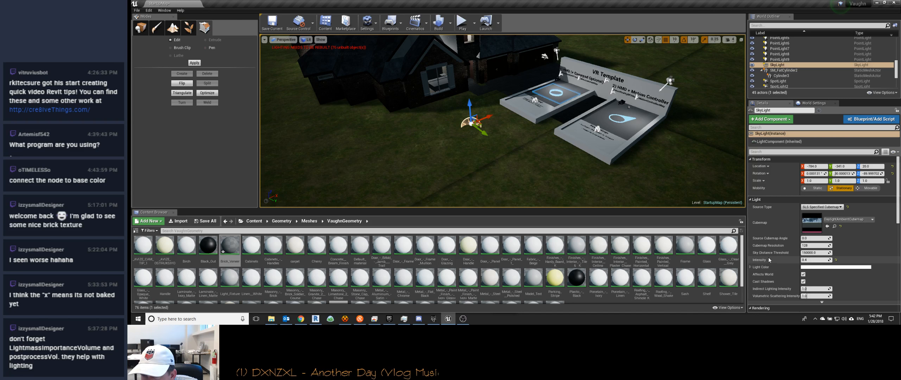
mouse_move(804, 260)
left_mouse_down()
mouse_move(820, 260)
mouse_move(805, 261)
left_mouse_up()
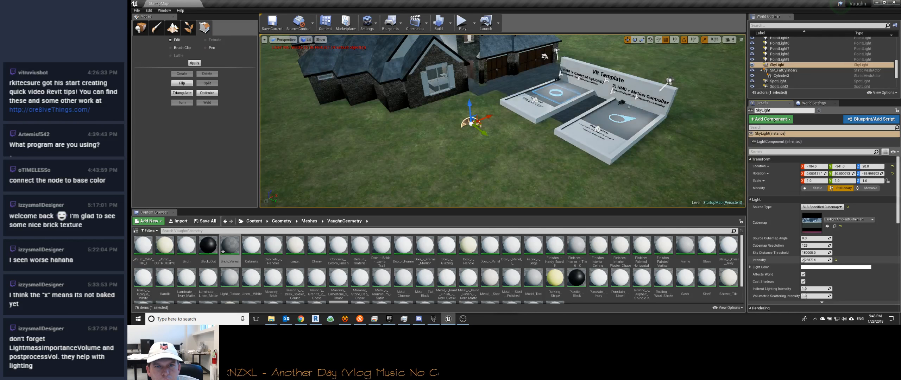
Step: Examine the brick facade, entrance and garage up close and the whole house exterior from a distance under the adjusted sky light
right_click_drag(578, 165, 444, 116)
key("w")
key("w")
key("w")
key("s")
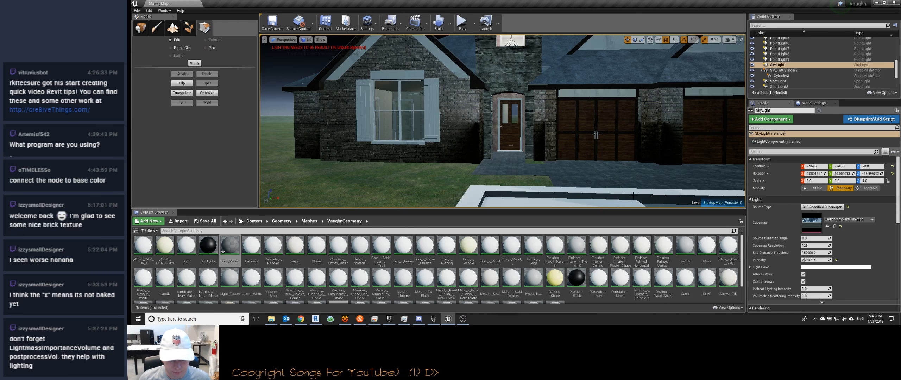
left_click(463, 318)
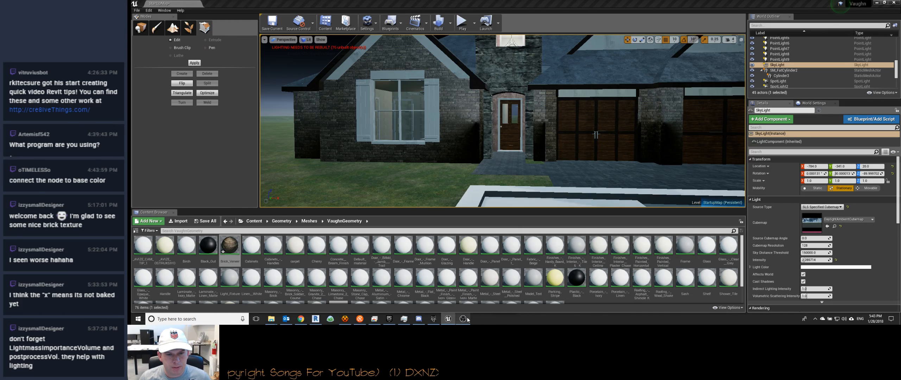
left_click(559, 15)
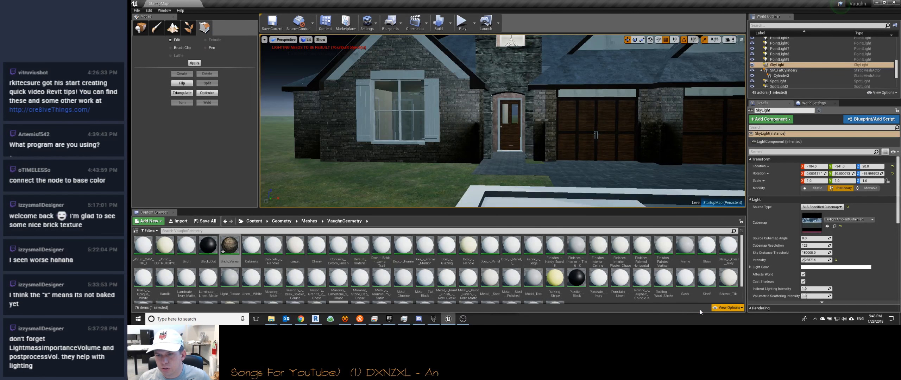
mouse_move(592, 141)
right_mouse_down()
mouse_move(585, 111)
mouse_move(606, 111)
mouse_move(571, 129)
mouse_move(567, 183)
mouse_move(553, 158)
mouse_move(610, 137)
mouse_move(528, 132)
mouse_move(544, 123)
mouse_move(546, 141)
mouse_move(578, 138)
right_mouse_up()
key("w")
key("w")
key("s")
key("w")
key("s")
key("w")
key("s")
key("w")
key("s")
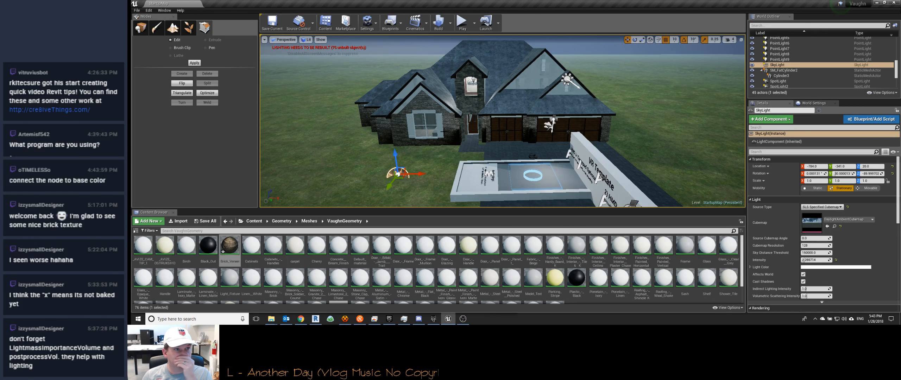
Step: Save the current level and start a lighting-only build
left_click(136, 11)
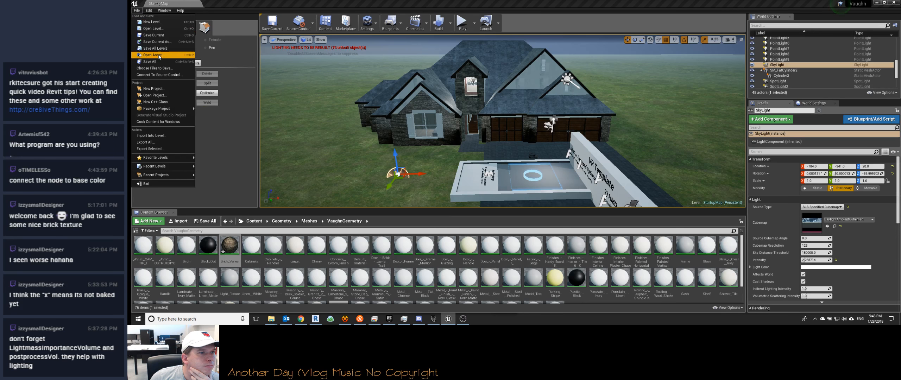
left_click(160, 35)
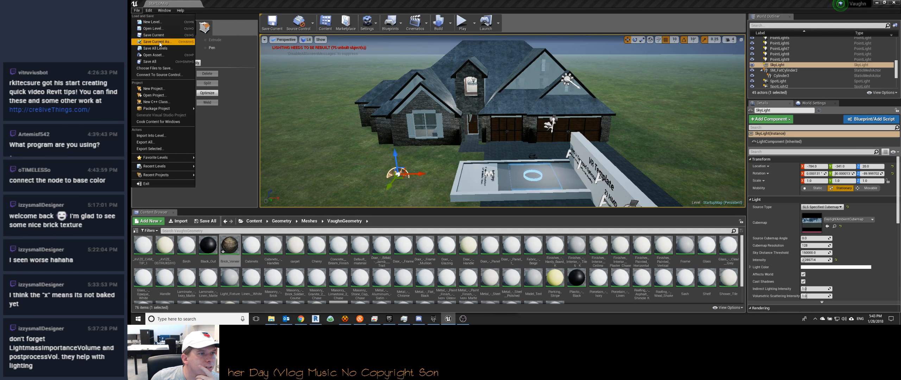
left_click(137, 11)
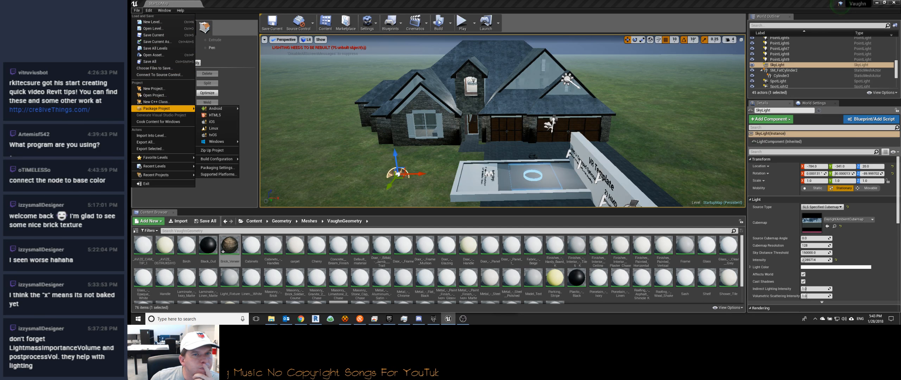
left_click(451, 23)
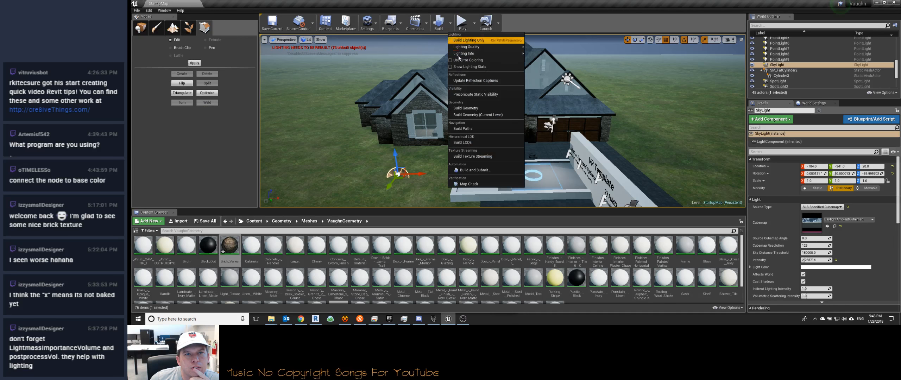
left_click(476, 42)
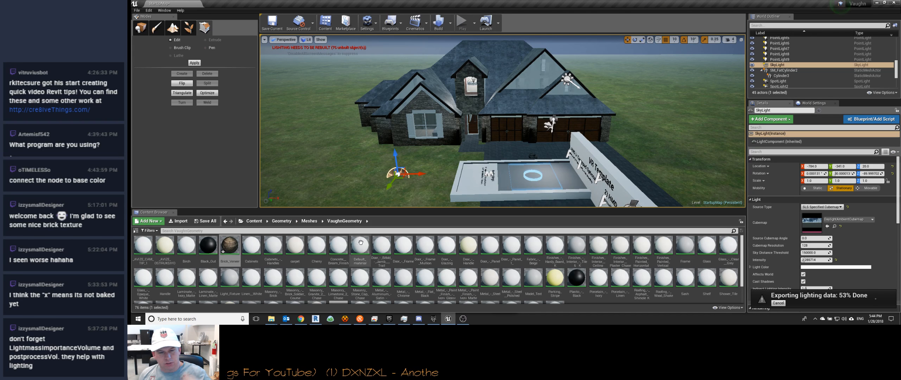
Step: Switch to Chrome, search the web for lightmassimportancevolume, and read the Lightmass Importance Volume section of Unreal's Lightmass Basics page
left_click(301, 319)
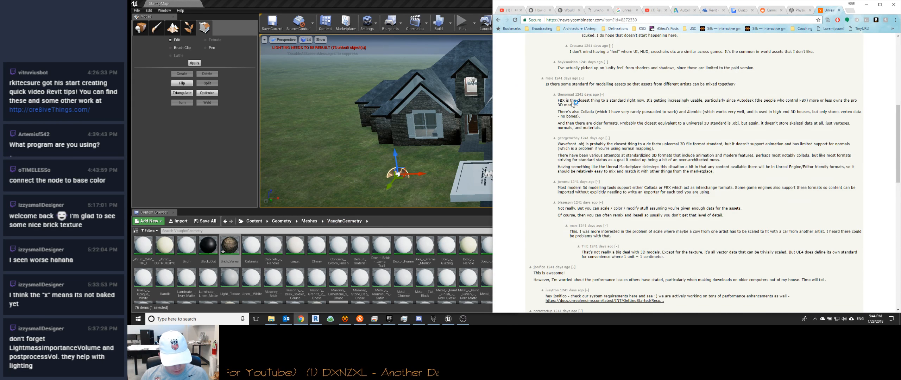
key("ctrl+t")
type("lightmas")
type("ss")
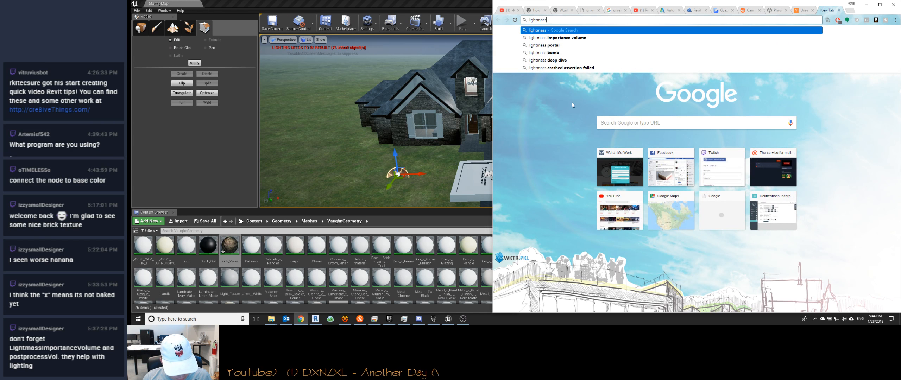
type("import")
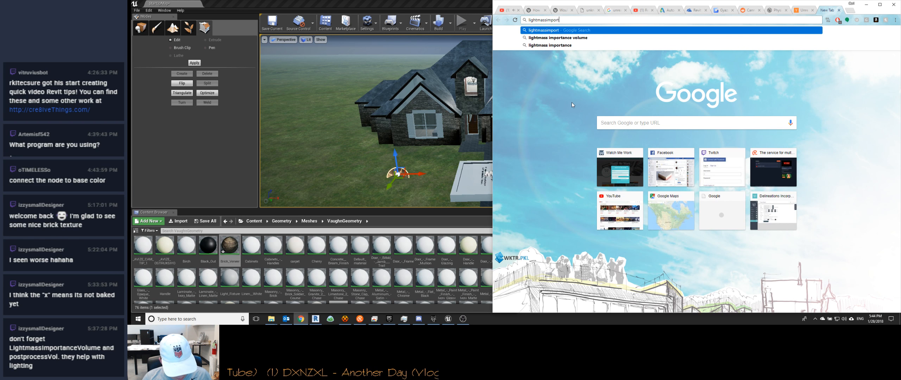
type("ancevolume")
key("Return")
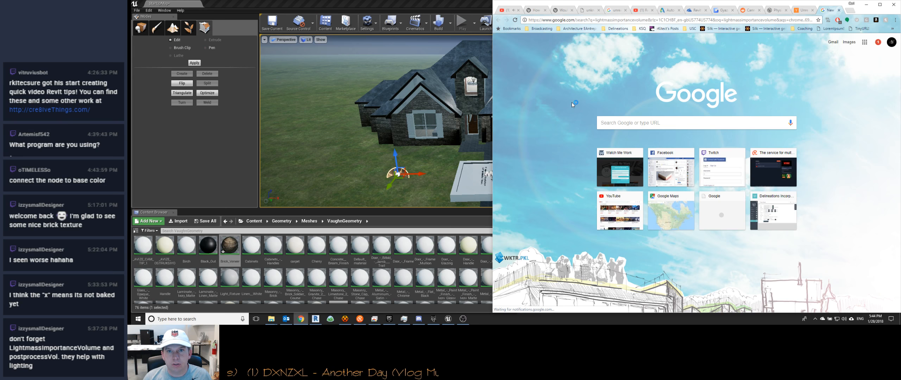
left_click(583, 90)
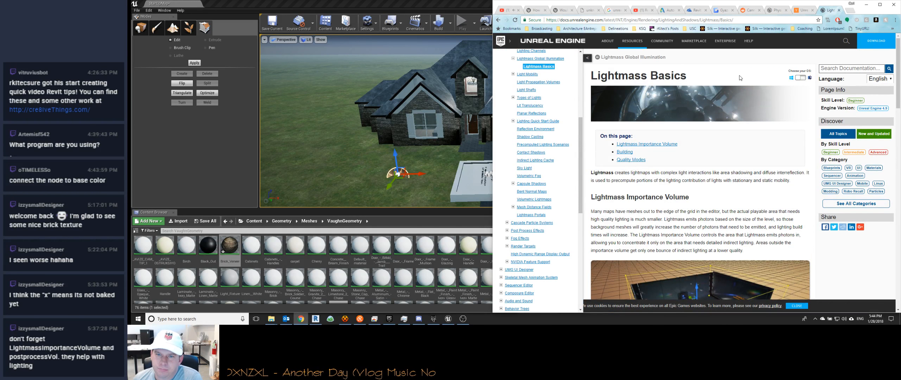
scroll(678, 140, "down", 3)
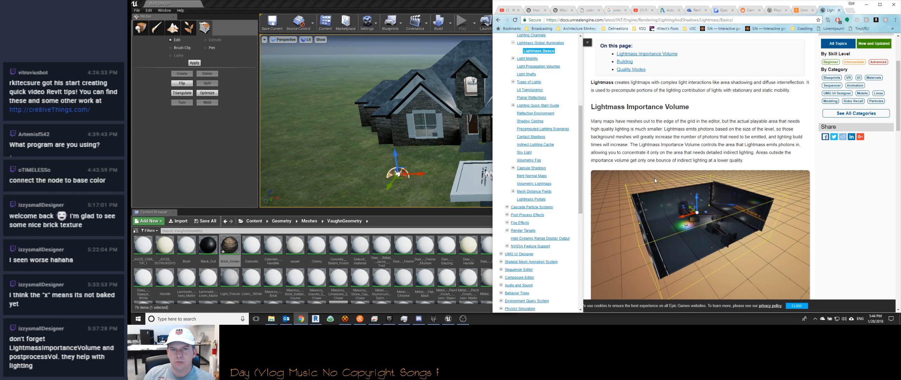
Step: Switch back to Unreal Editor, list the placeable volumes, and close the lighting build's message log
left_click(242, 94)
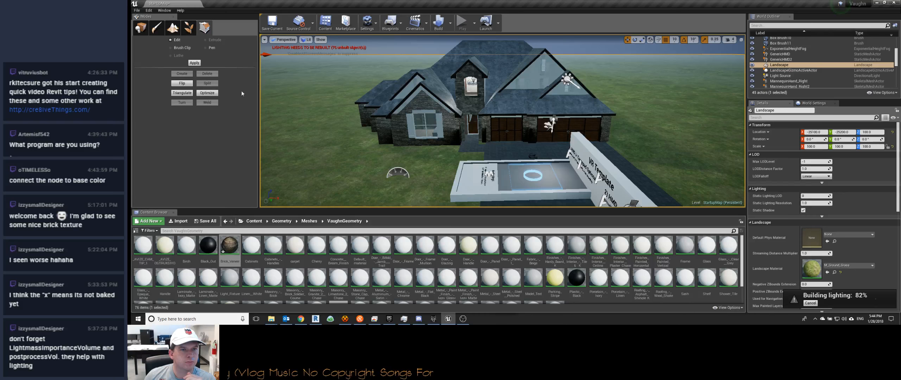
left_click(139, 29)
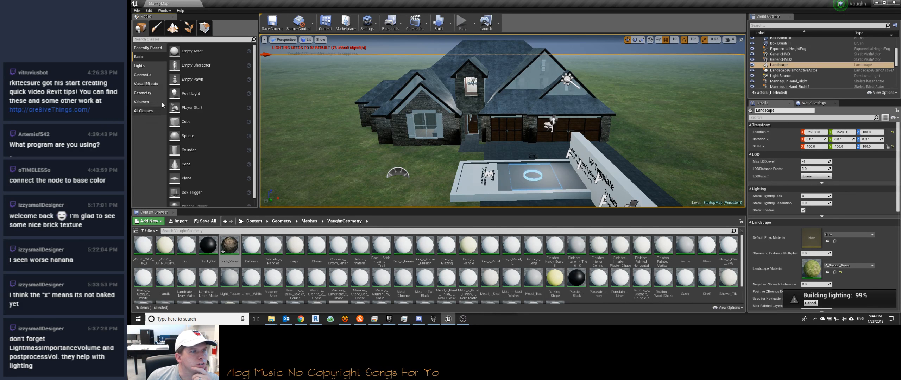
left_click(140, 66)
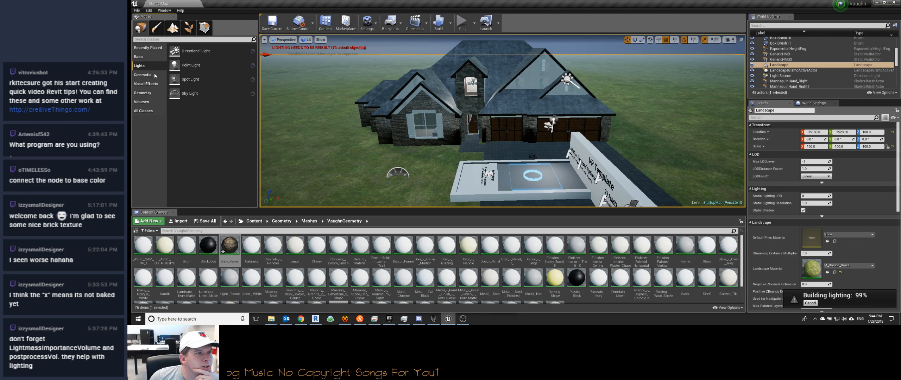
left_click(142, 103)
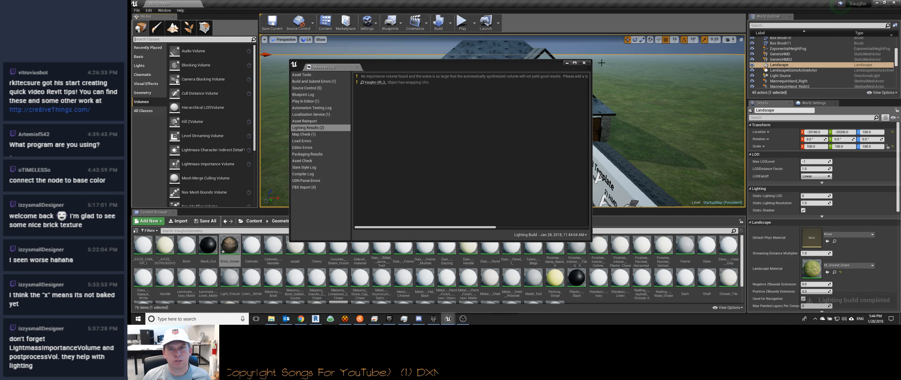
left_click(584, 63)
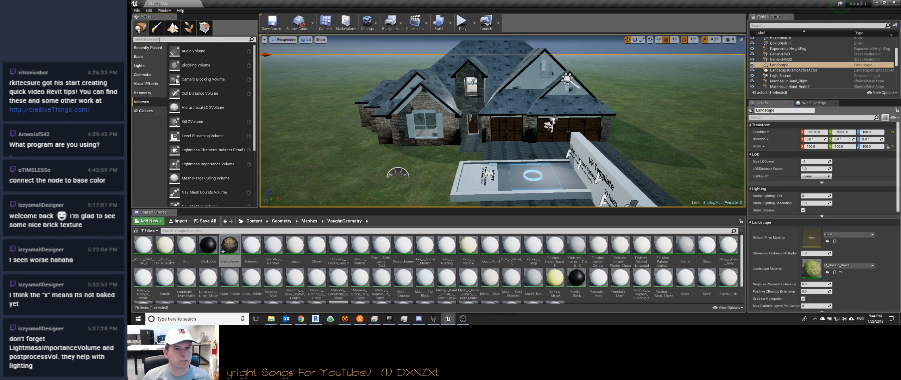
Step: Examine the baked lighting on the house front and the VR template platforms from several viewpoints
key("w")
right_click_drag(352, 138, 373, 128)
key("a")
key("w")
key("s")
key("w")
key("s")
key("w")
key("w")
right_click_drag(559, 140, 574, 136)
key("s")
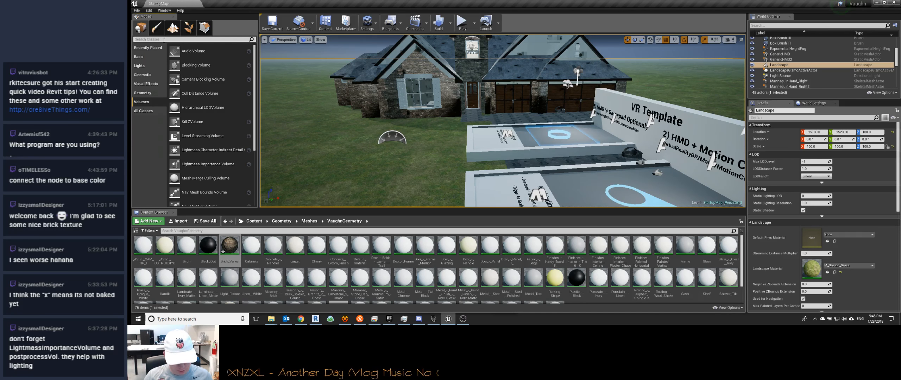
Step: Find the Lightmass Importance Volume among the placeable actors and place it at the house's front door
type("lightmass")
left_click_drag(176, 66, 264, 88)
left_click_drag(337, 129, 433, 106)
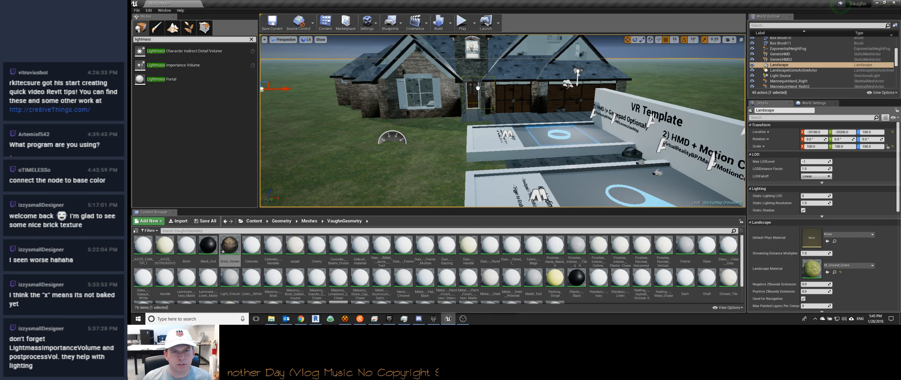
left_click_drag(473, 86, 473, 86)
key("f")
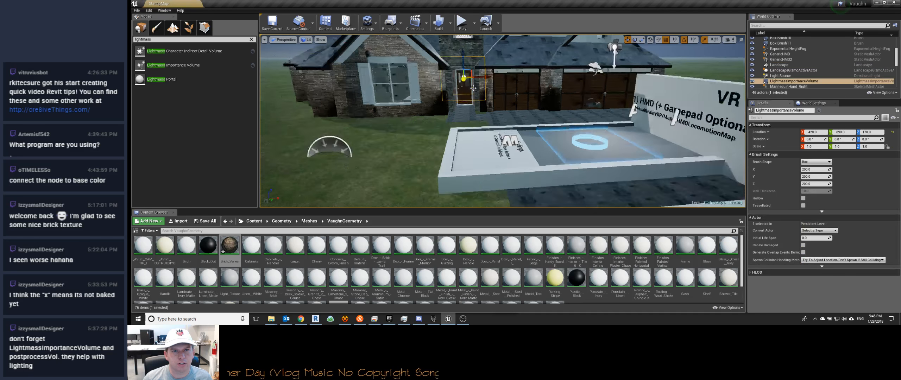
Step: Move the Lightmass Importance Volume along the Y axis from the front door deeper into the house interior
key("w")
right_click_drag(473, 86, 513, 65)
key("s")
key("s")
key("w")
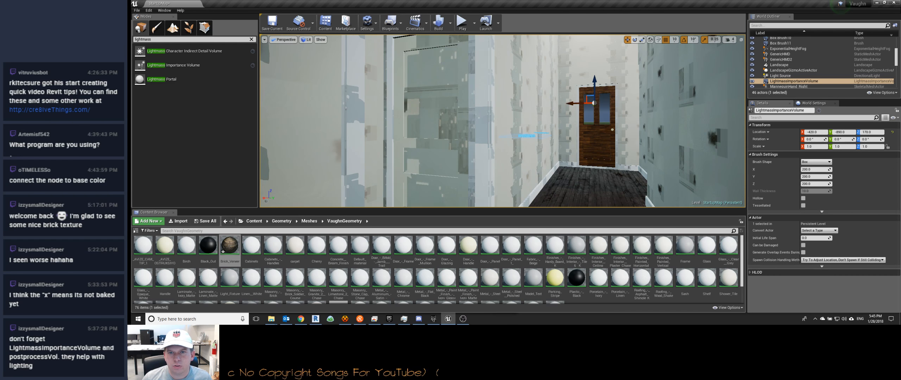
key("w")
right_click_drag(697, 107, 598, 106)
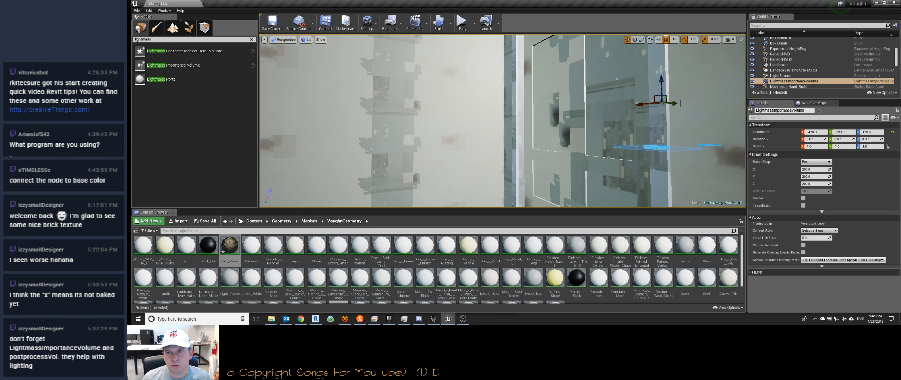
left_click_drag(364, 100, 345, 97)
key("a")
right_click_drag(345, 97, 403, 90)
key("s")
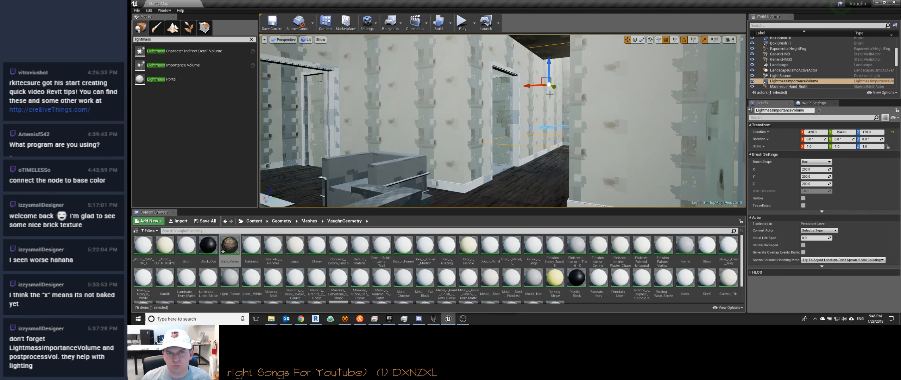
Step: Enlarge the Lightmass Importance Volume's box brush to about 555 in X and about 605 in Y
left_click_drag(556, 89, 442, 38)
right_click_drag(442, 39, 415, 13)
key("d")
key("s")
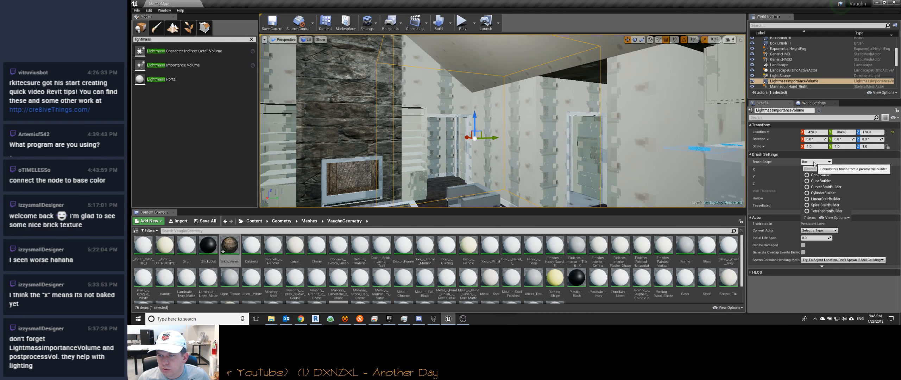
left_click_drag(806, 170, 834, 170)
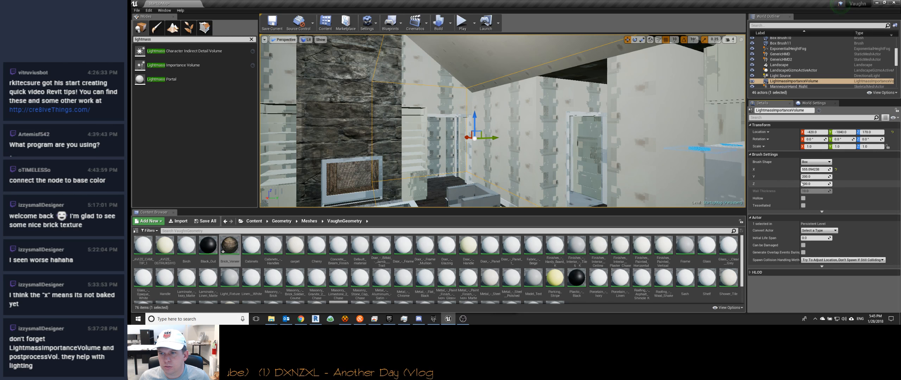
left_click_drag(809, 177, 845, 177)
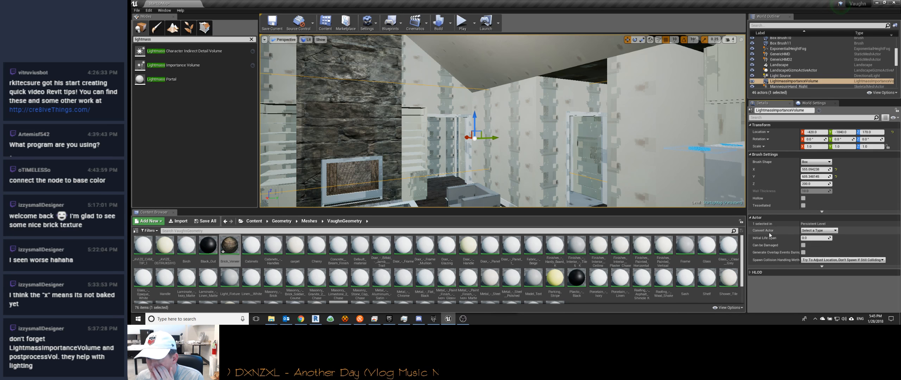
Step: Look through the Convert Actor types offered for the Lightmass Importance Volume
left_click(821, 231)
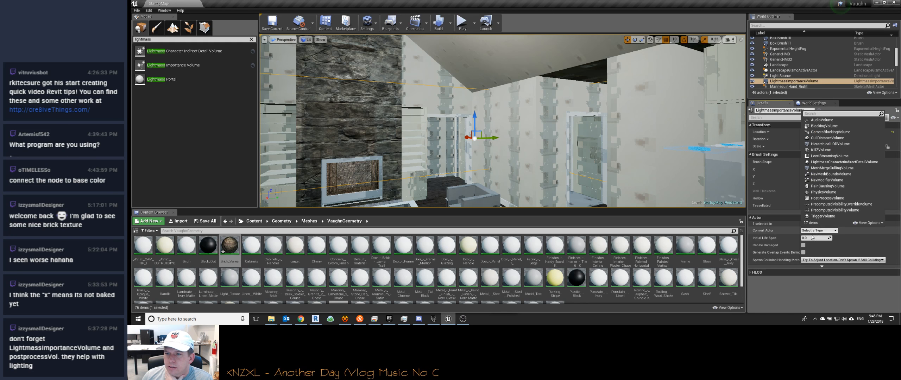
left_click(787, 232)
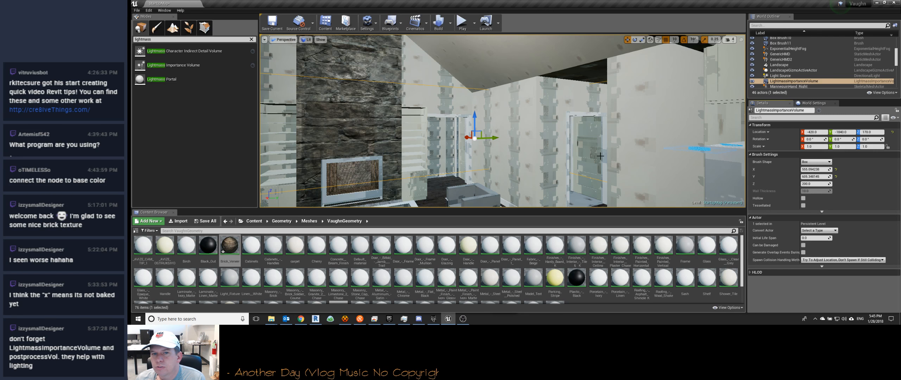
right_click_drag(504, 121, 518, 147)
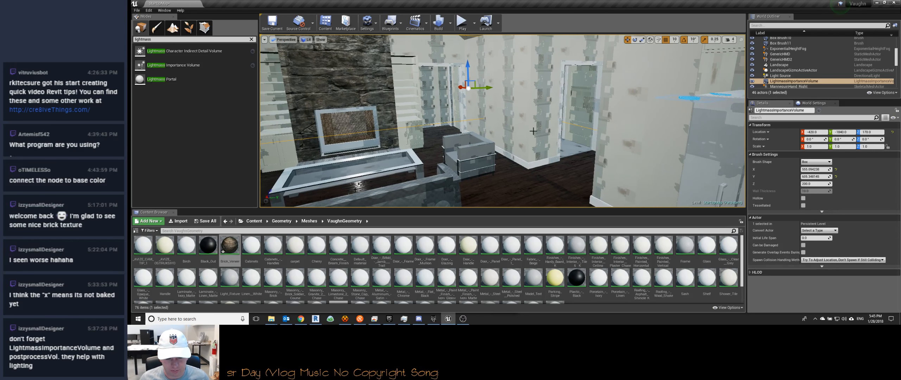
Step: Switch to Chrome and read the Lightmass Basics page on placing an Importance Volume, converting a brush and building lighting
left_click(301, 318)
scroll(668, 135, "down", 4)
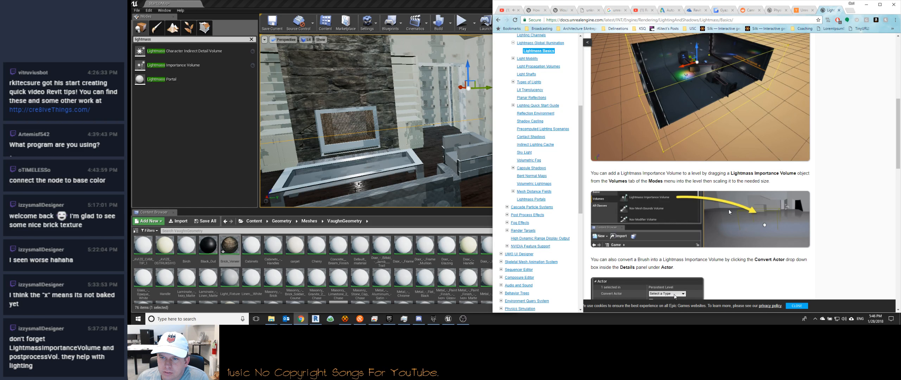
scroll(729, 212, "down", 3)
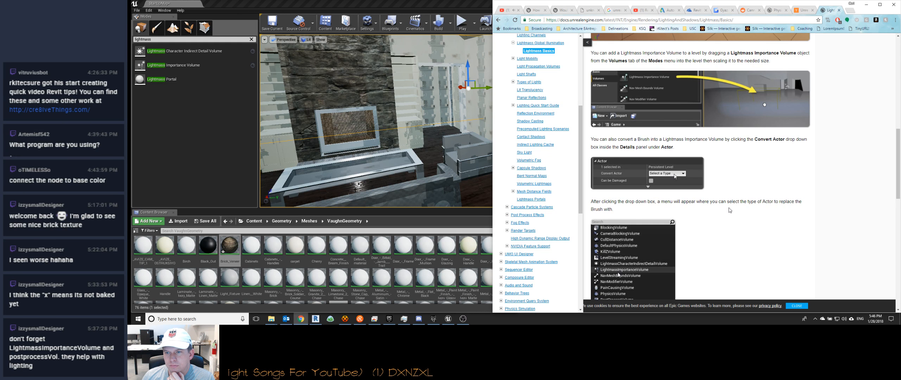
scroll(731, 210, "down", 5)
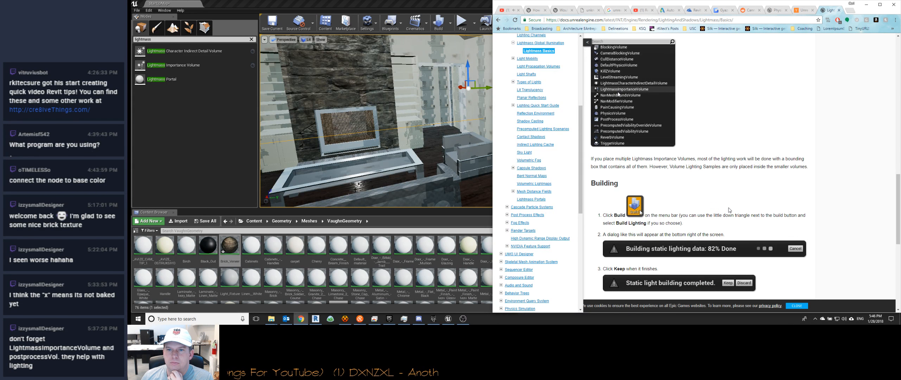
scroll(730, 210, "up", 4)
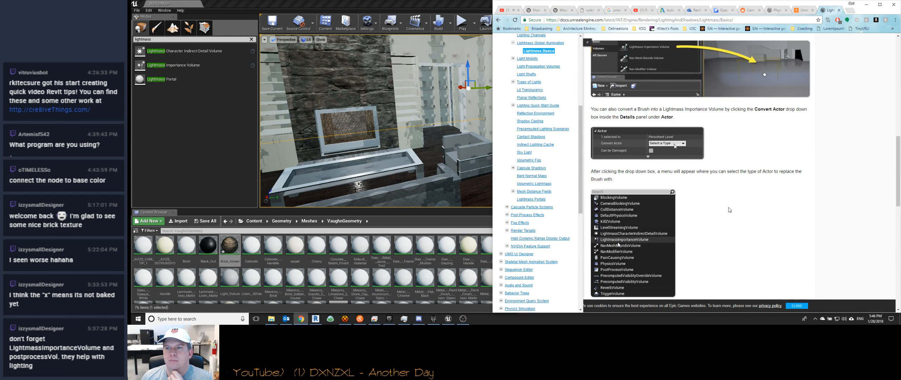
left_click(411, 3)
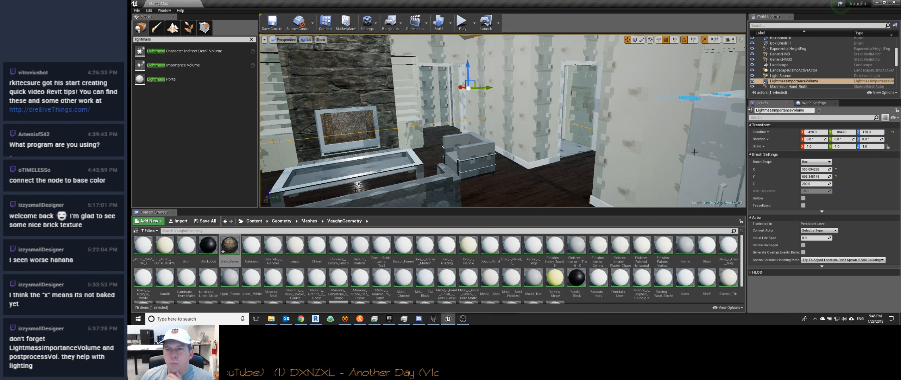
Step: Search the Convert Actor types for "light" and reread the conversion instructions in the Chrome documentation page
left_click(822, 231)
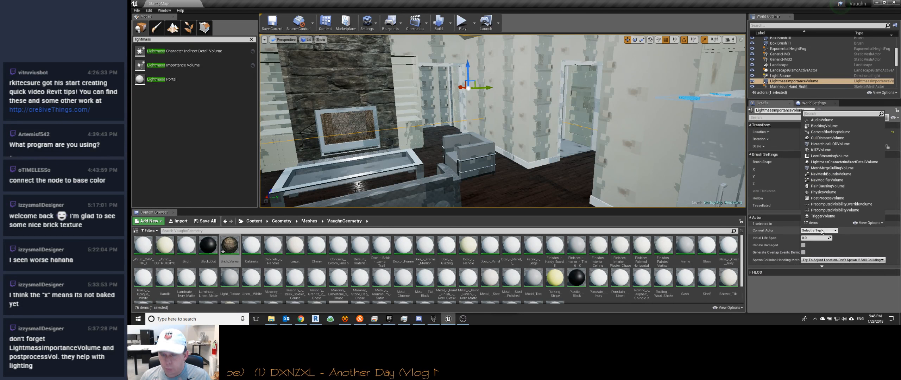
type("light")
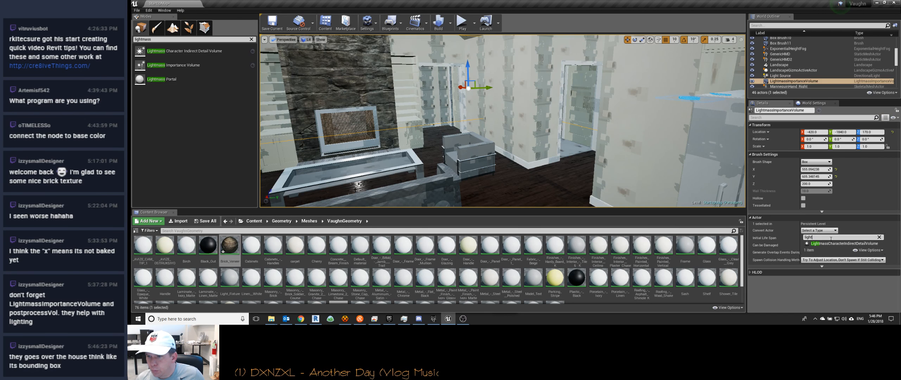
left_click(825, 231)
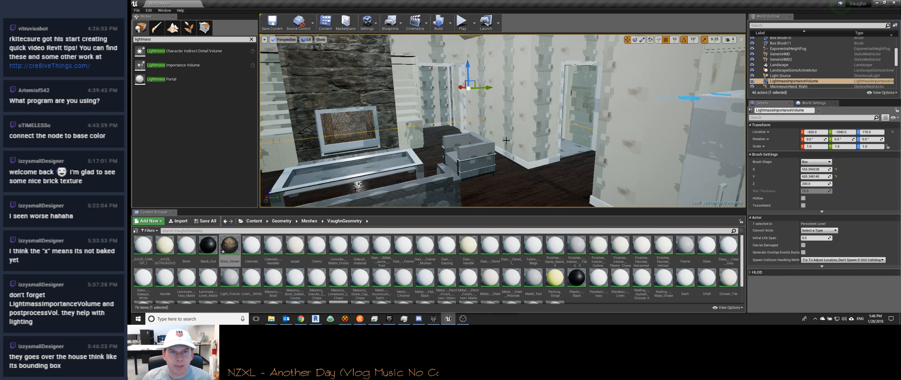
left_click(304, 322)
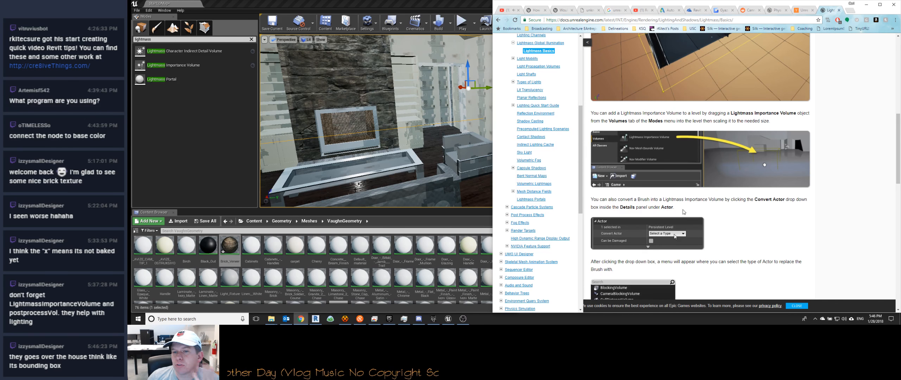
scroll(733, 209, "down", 6)
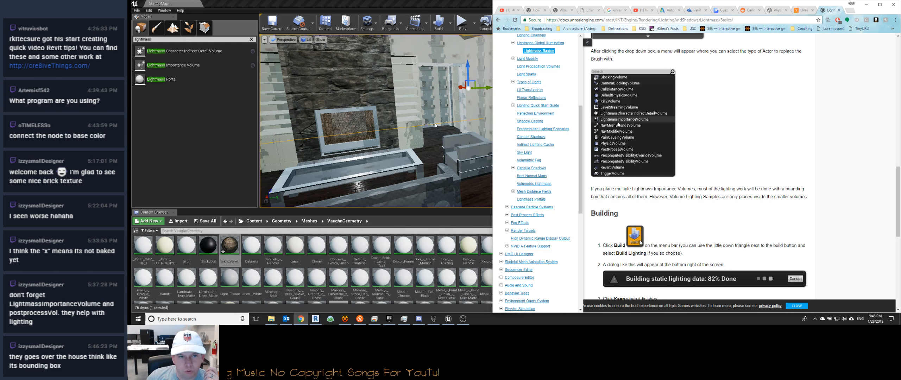
Step: Enlarge the Lightmass Importance Volume's box brush to about 2180 x 1977 x 594 and raise it to enclose the whole house
left_click(411, 121)
right_click_drag(411, 121, 425, 107)
key("f")
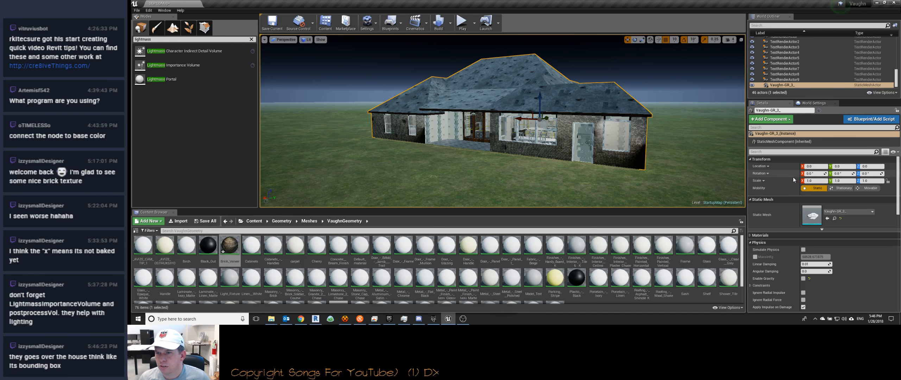
scroll(786, 84, "up", 10)
scroll(786, 84, "down", 6)
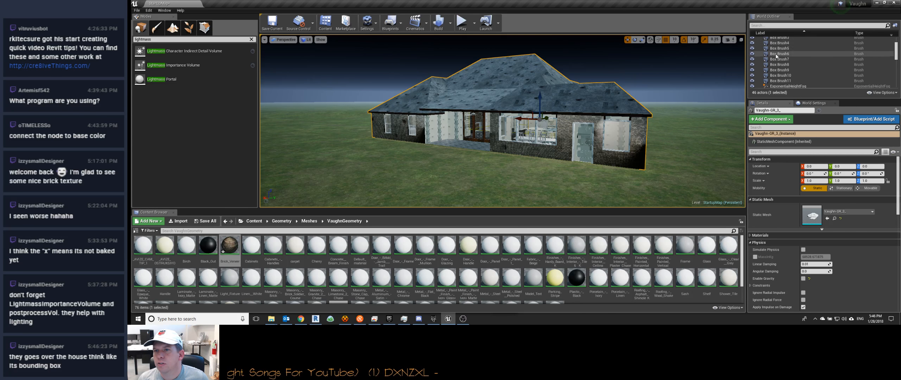
left_click(780, 70)
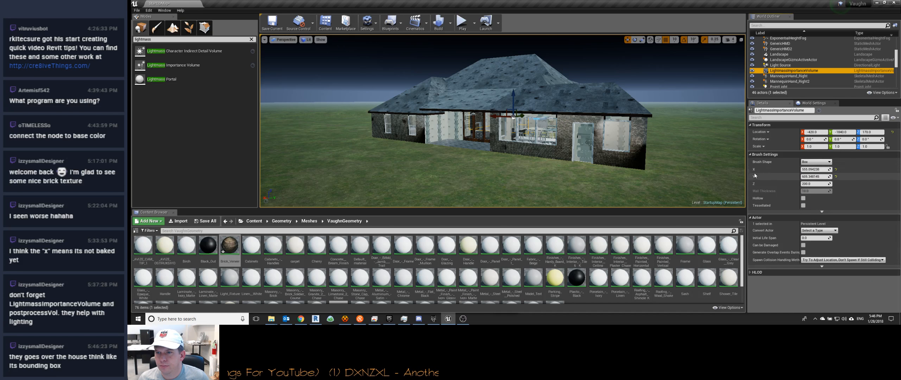
mouse_move(806, 169)
left_mouse_down()
mouse_move(858, 170)
mouse_move(810, 184)
mouse_move(824, 184)
left_mouse_up()
left_click_drag(516, 97, 514, 83)
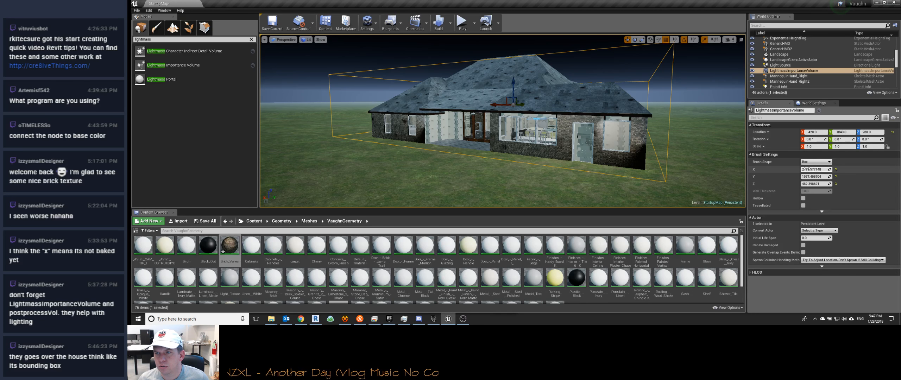
left_click_drag(816, 184, 825, 183)
right_click_drag(549, 73, 547, 82)
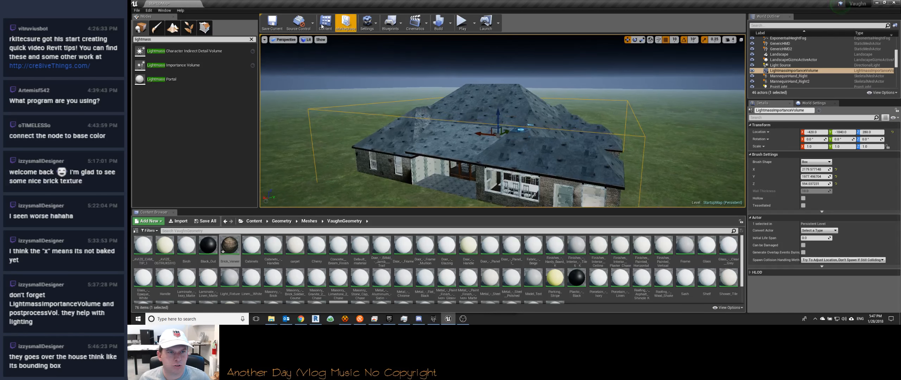
left_click_drag(498, 115, 498, 115)
Step: Try one of the interior finish materials on the wall beside the porch's glass doors, and undo it
key("w")
right_click_drag(498, 115, 405, 118)
key("w")
key("s")
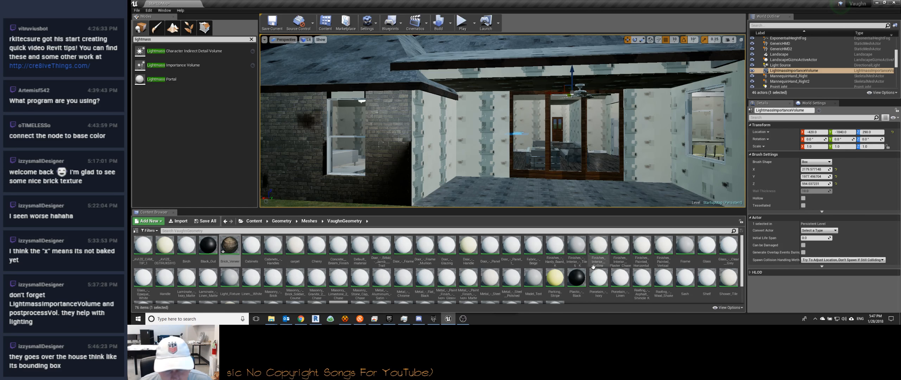
scroll(458, 262, "down", 1)
scroll(461, 263, "down", 1)
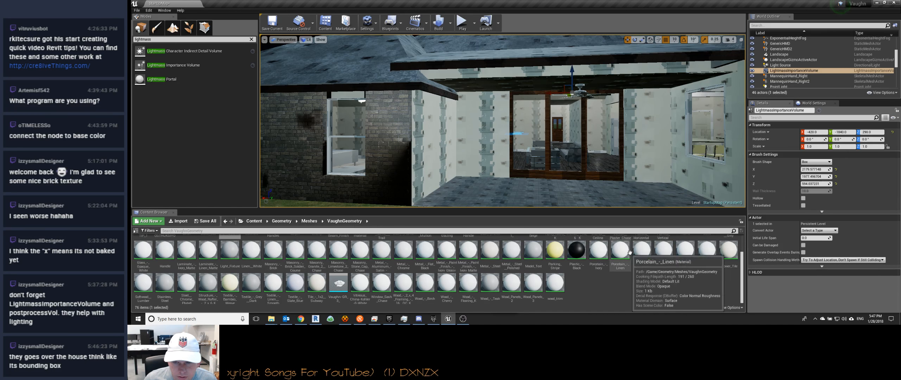
scroll(316, 280, "up", 1)
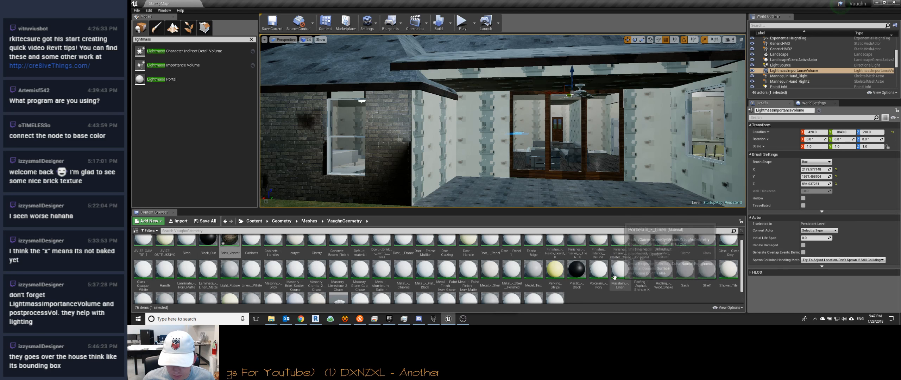
left_click_drag(612, 242, 598, 123)
key("ctrl+z")
Step: Apply the Finishes_Interior__Plaster_Chase material to the interior walls around the hallway opening
left_click_drag(594, 167, 595, 167)
left_click_drag(620, 243, 610, 174)
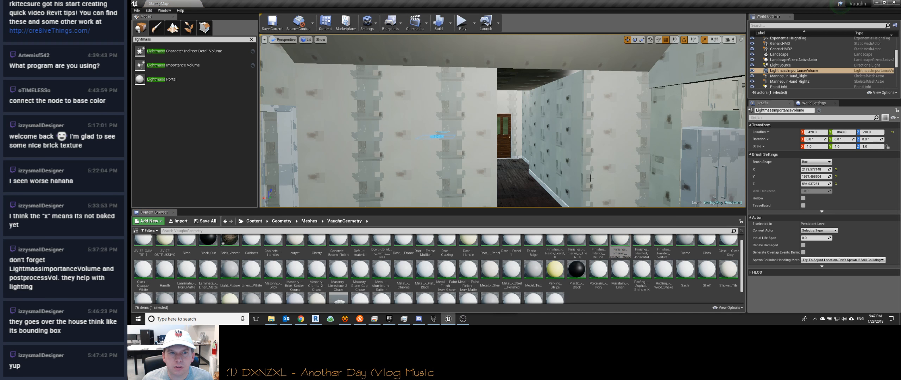
left_click_drag(571, 141, 568, 168)
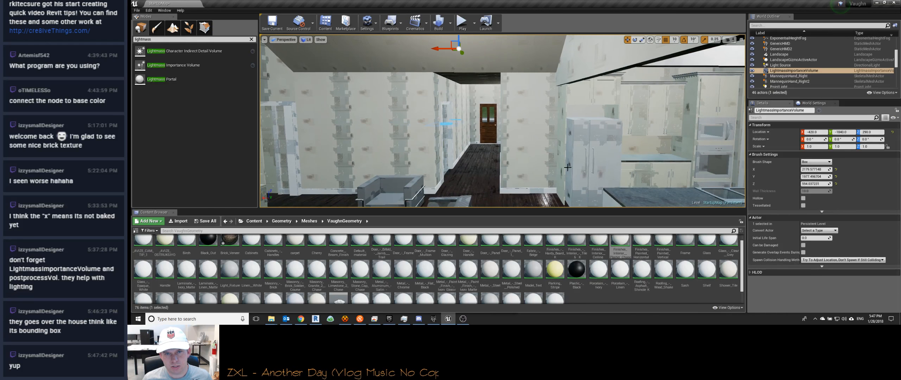
left_click_drag(620, 242, 528, 126)
Step: Inspect the Finishes_Interior__Plaster_Chase material's node graph and close it without applying changes
double_click(620, 242)
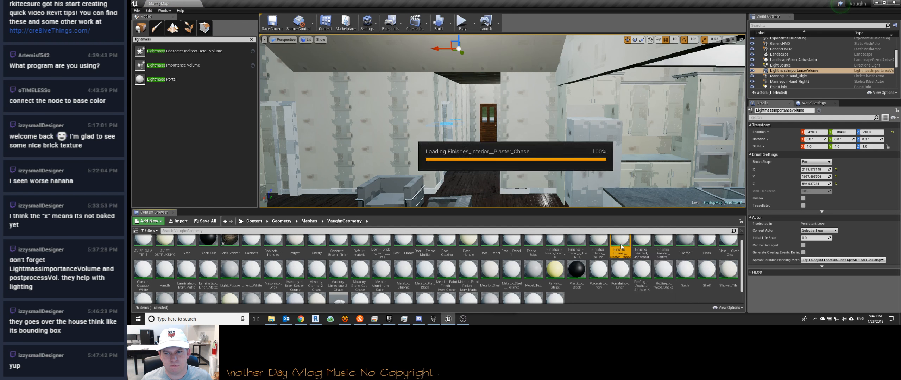
left_click_drag(527, 198, 623, 231)
left_click_drag(640, 198, 520, 182)
left_click_drag(629, 195, 416, 180)
scroll(521, 193, "down", 2)
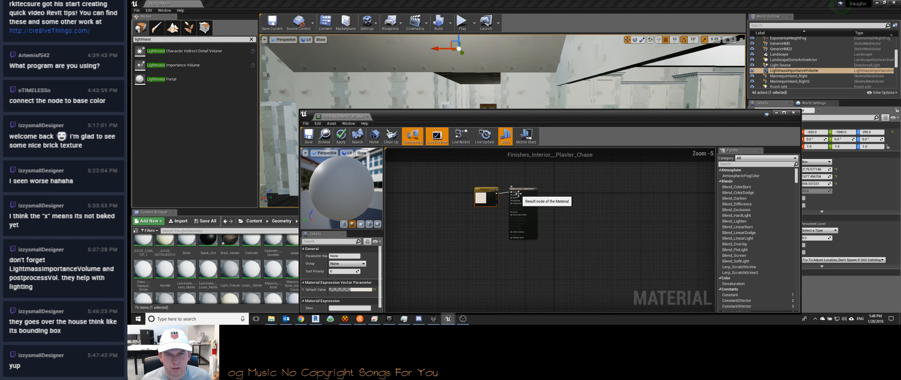
left_click(795, 113)
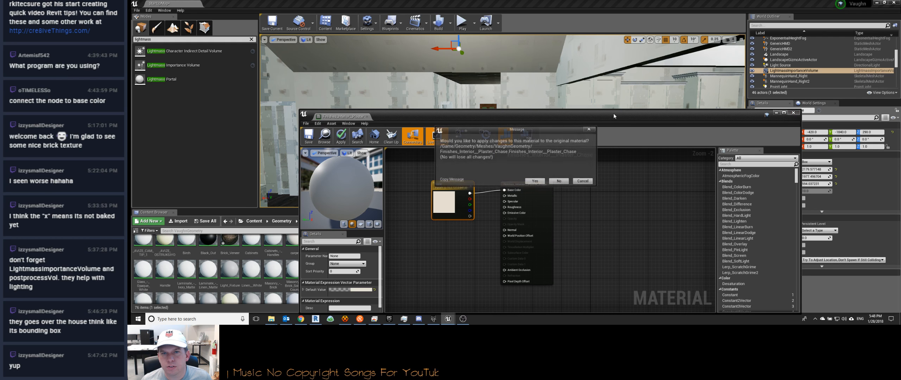
left_click(563, 182)
Step: Find the Post Process Volume among the placeable actors and place it at the front corner of the house
key("w")
right_click_drag(507, 123, 550, 123)
key("s")
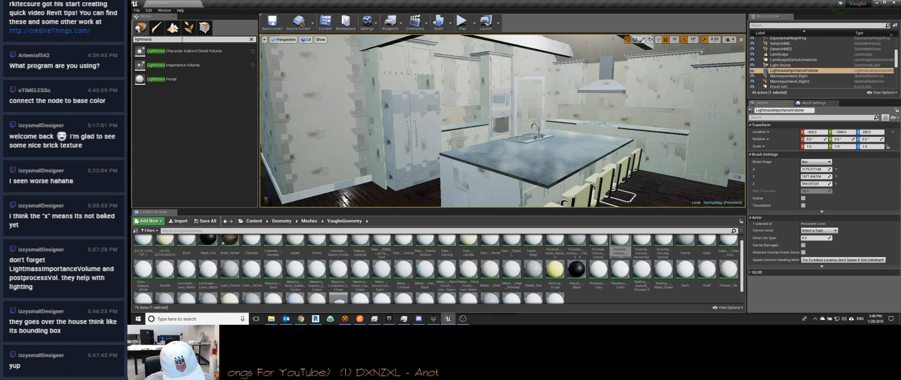
type("post")
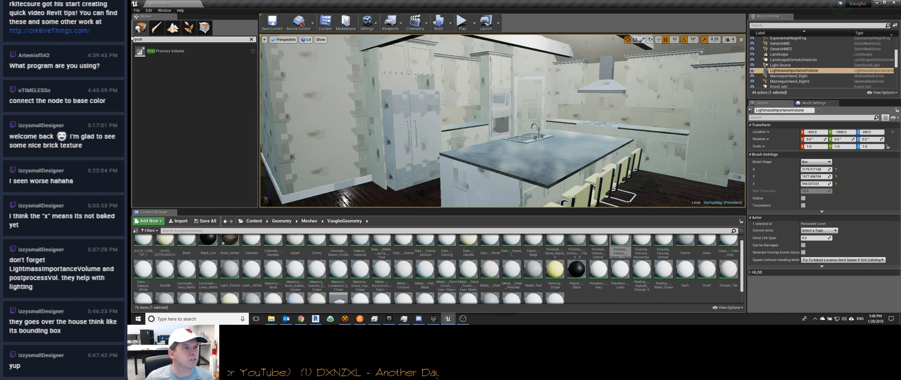
scroll(413, 114, "down", 8)
scroll(414, 113, "down", 4)
left_click_drag(164, 52, 415, 91)
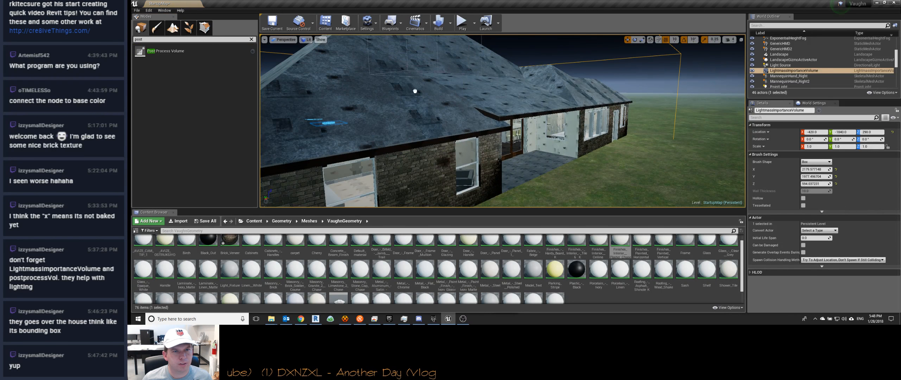
left_click_drag(418, 131, 438, 166)
right_click_drag(439, 165, 382, 144)
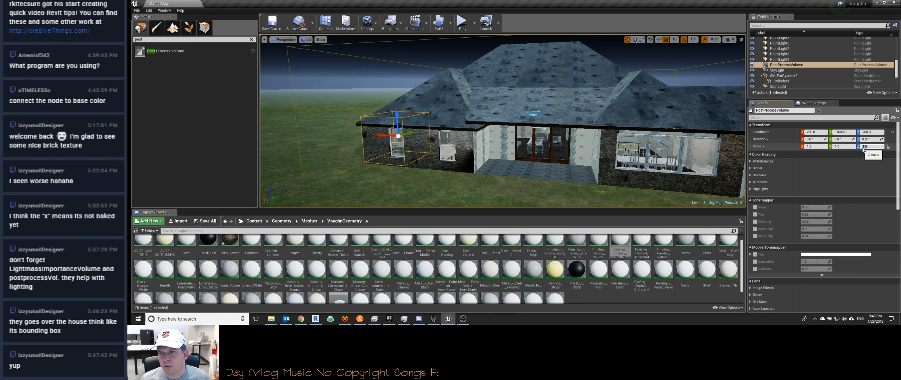
Step: Scale the Post Process Volume to 7.75 in X, widen it in Y, and move it over the house
mouse_move(542, 134)
right_mouse_down()
mouse_move(507, 148)
mouse_move(504, 141)
mouse_move(550, 130)
right_mouse_up()
mouse_move(503, 158)
right_mouse_down()
mouse_move(493, 159)
mouse_move(504, 158)
right_mouse_up()
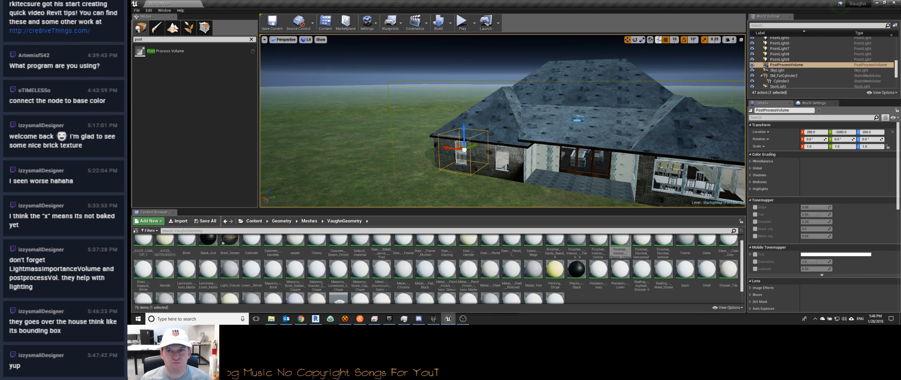
left_click(642, 40)
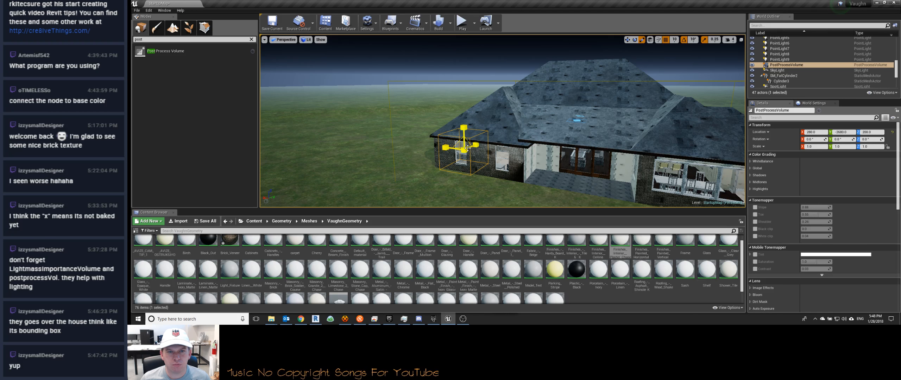
left_click_drag(448, 150, 447, 148)
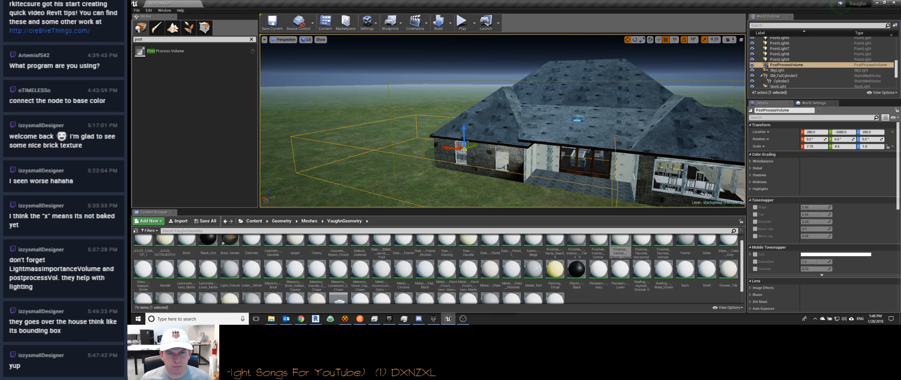
left_click_drag(461, 146, 570, 142)
right_click_drag(558, 136, 603, 153)
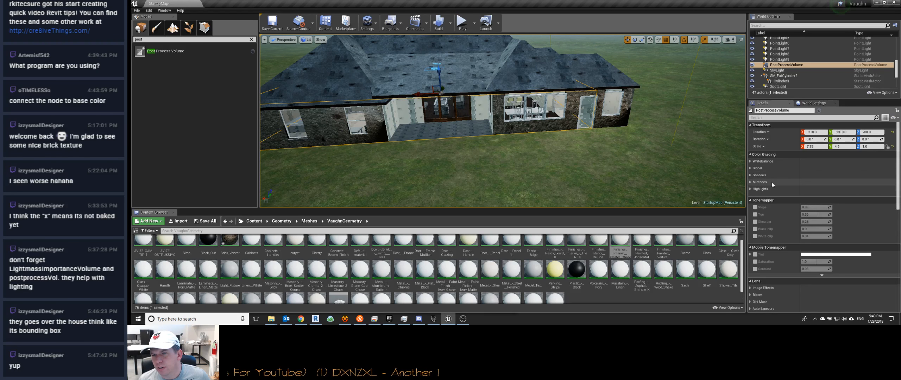
Step: Review the Post Process Volume's settings and build the level's lighting only, viewing the result from inside the house
scroll(772, 182, "down", 3)
scroll(772, 249, "down", 2)
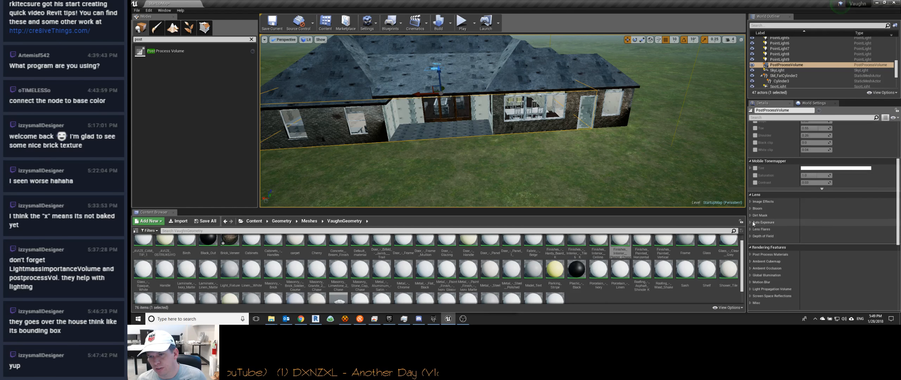
scroll(753, 219, "down", 3)
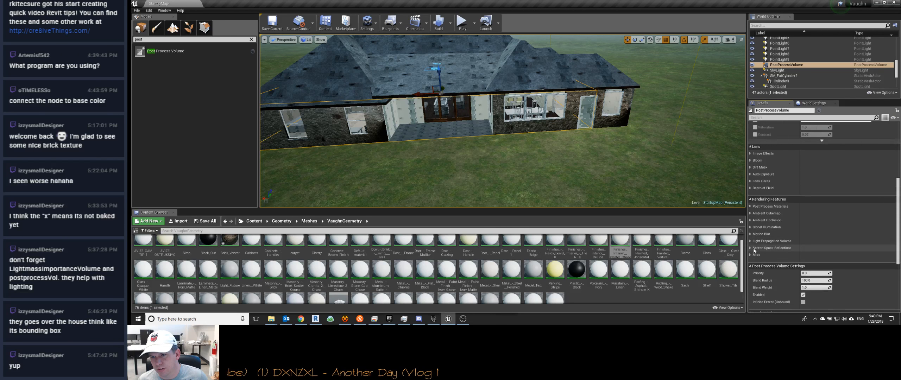
scroll(763, 244, "down", 3)
right_click_drag(563, 148, 500, 93)
key("w")
left_click(451, 22)
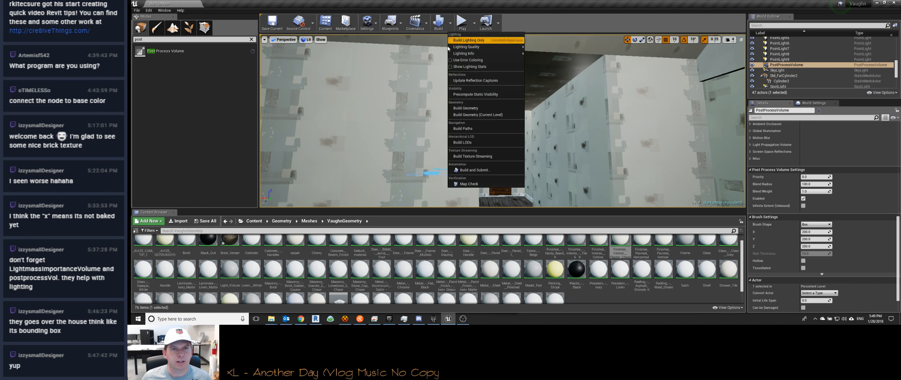
left_click(480, 41)
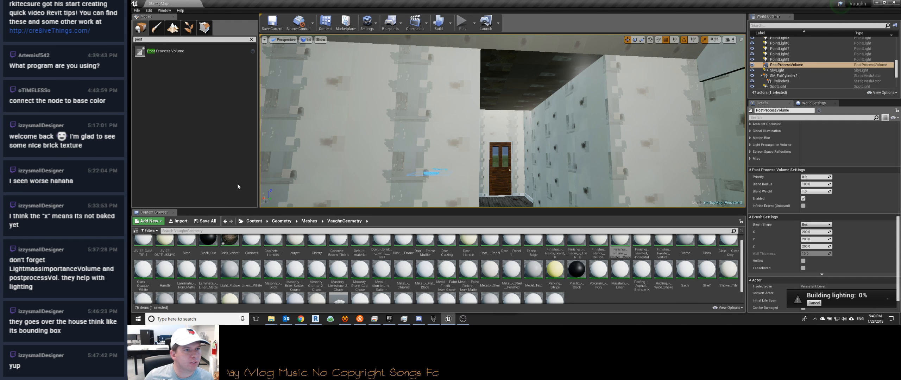
Step: Find the reflection actors and place two Sphere Reflection Captures inside the house, the second beside the bathroom vanity
left_click(160, 38)
type("refle")
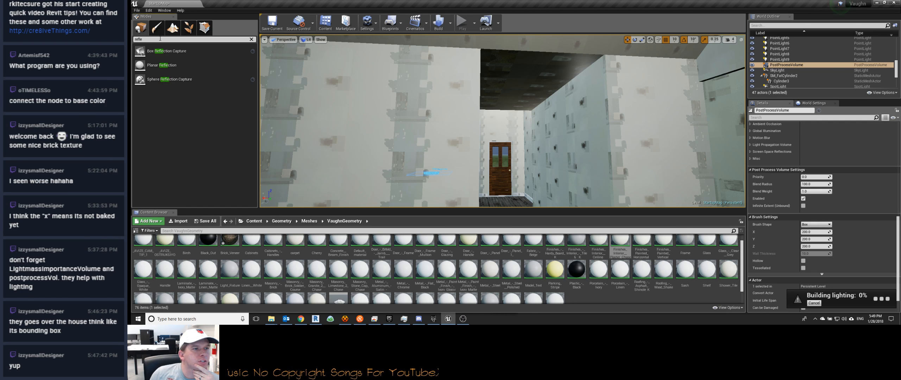
right_click_drag(352, 116, 475, 100)
left_click_drag(173, 79, 552, 105)
mouse_move(587, 136)
right_mouse_down()
mouse_move(470, 143)
mouse_move(539, 137)
mouse_move(471, 135)
mouse_move(458, 148)
mouse_move(580, 142)
mouse_move(583, 133)
right_mouse_up()
key("w")
left_click_drag(176, 80, 438, 157)
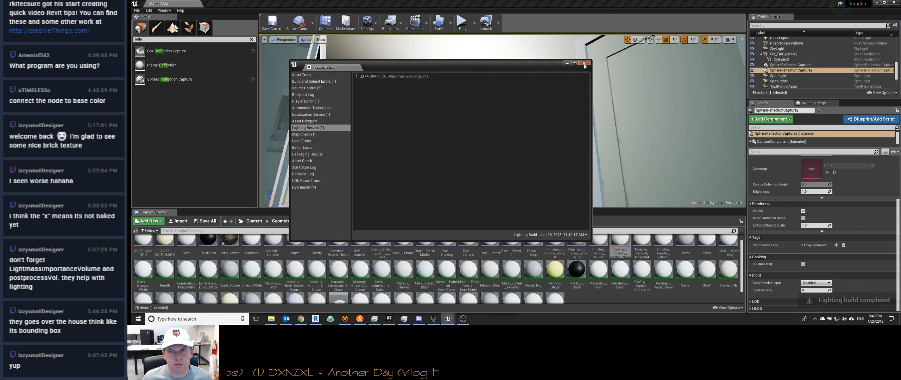
Step: Close the lighting results, frame the bathroom vanity with its sphere reflection capture, and run another lighting-only build
left_click(584, 63)
right_click_drag(503, 121, 517, 127)
left_click_drag(489, 102, 511, 109)
right_click_drag(515, 106, 510, 84)
left_click_drag(499, 175, 484, 188)
right_click_drag(484, 188, 506, 198)
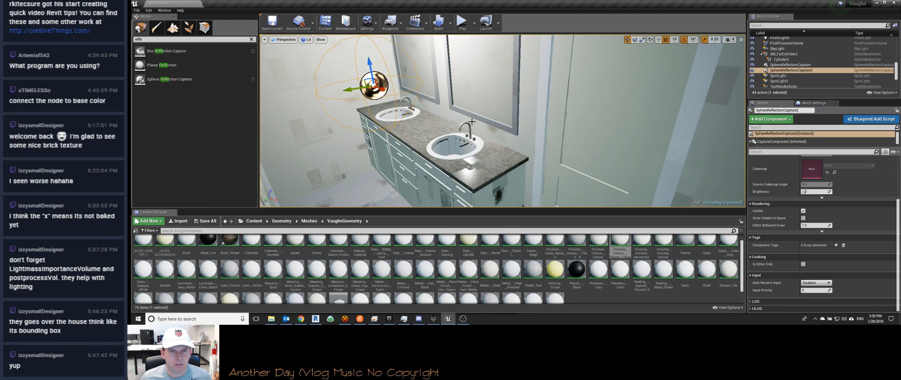
left_click(452, 19)
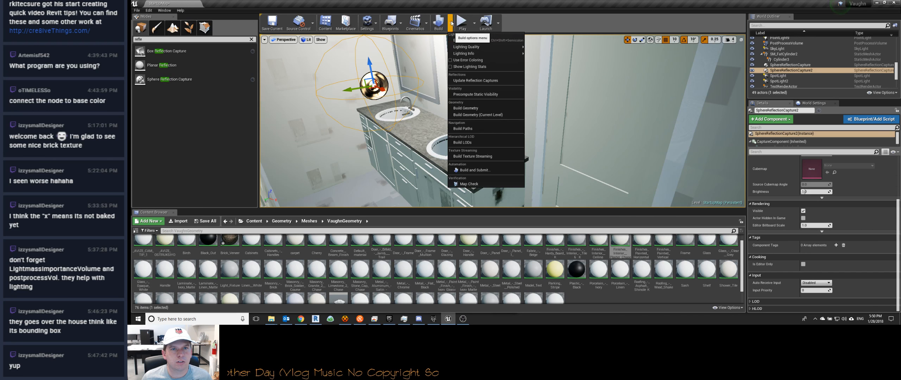
left_click(465, 42)
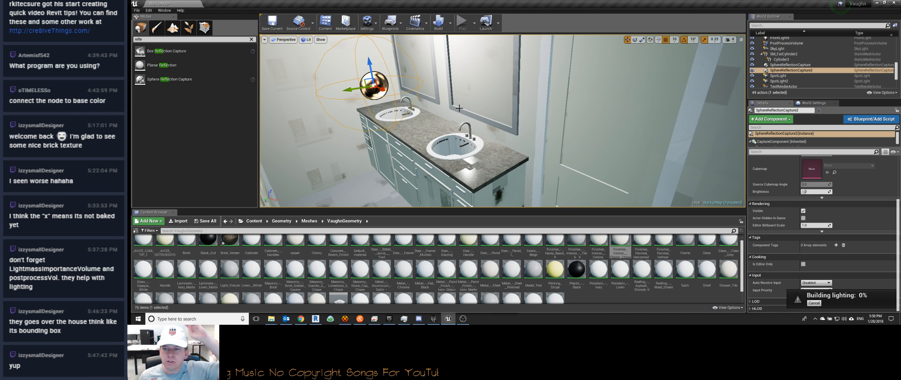
Step: Select the house mesh at the bathroom vanity and examine its shading there and up in the roof space
right_click_drag(507, 128, 507, 152)
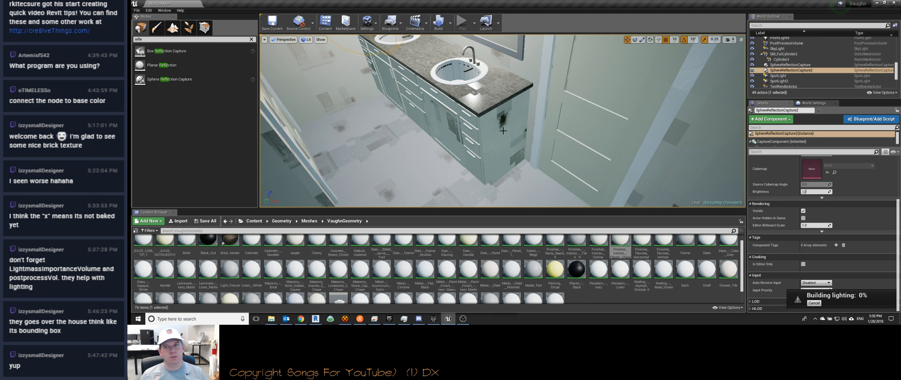
left_click(498, 136)
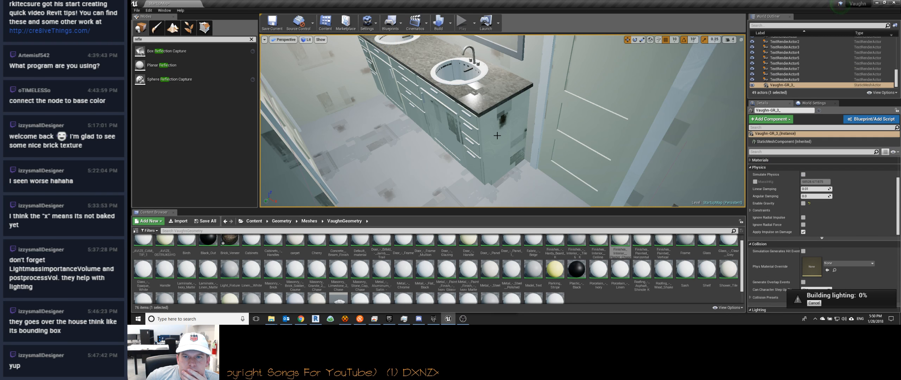
right_click_drag(506, 137, 505, 104)
key("w")
key("w")
key("w")
key("w")
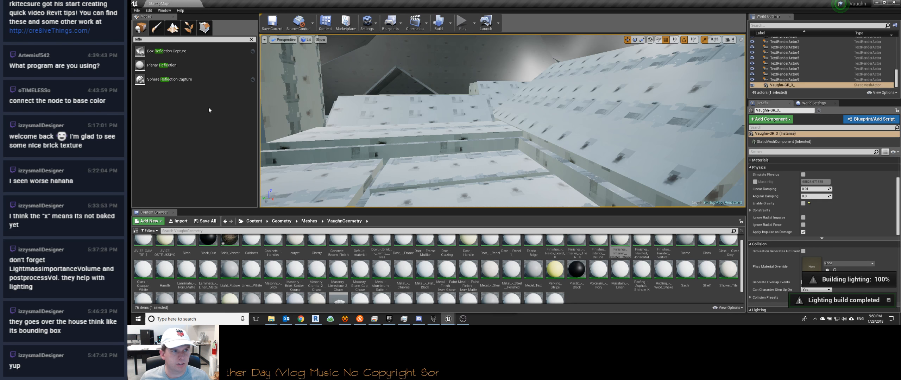
Step: Close the lighting build results and examine the shading of the whole house from outside
left_click(586, 64)
mouse_move(549, 106)
right_mouse_down()
mouse_move(525, 158)
mouse_move(577, 121)
mouse_move(567, 127)
mouse_move(570, 102)
mouse_move(535, 102)
right_mouse_up()
right_click_drag(418, 162, 144, 189)
key("e")
key("s")
key("w")
key("s")
right_click_drag(680, 91, 690, 89)
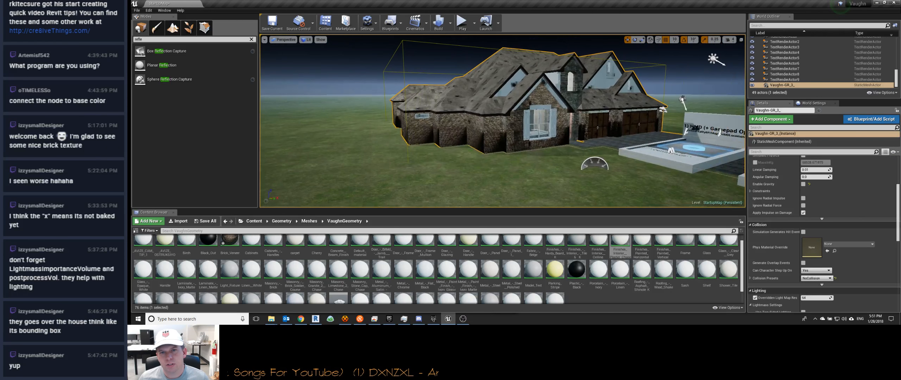
Step: Set the house mesh's overridden light map resolution to 128 and rebuild the lighting only
left_click(712, 58)
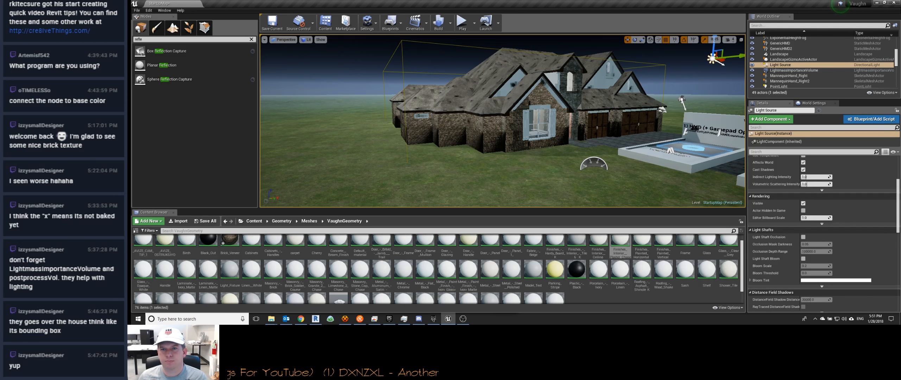
left_click(628, 100)
scroll(811, 227, "down", 4)
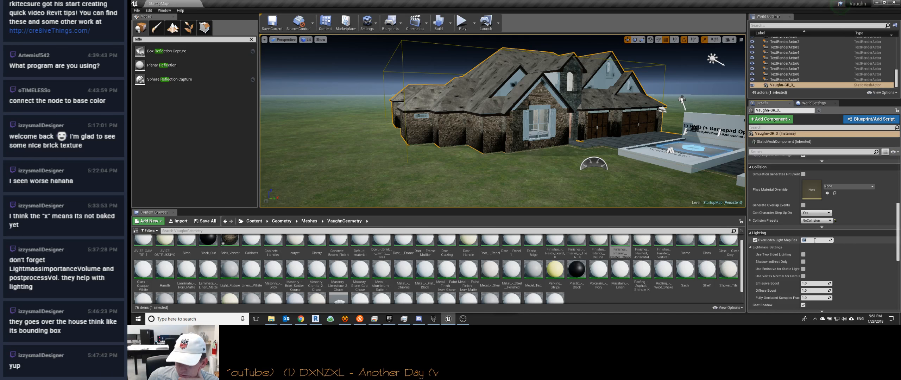
left_click(815, 241)
type("128")
key("Return")
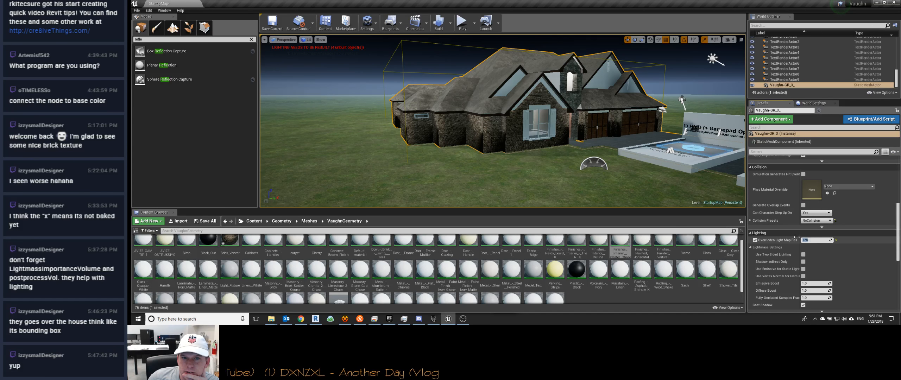
left_click(450, 24)
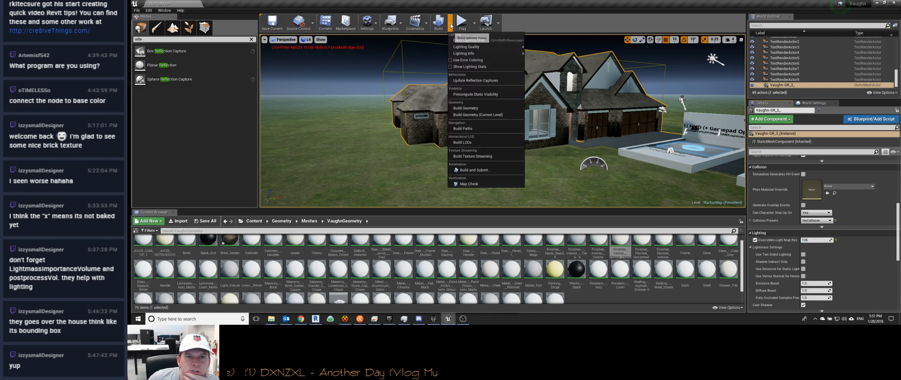
left_click(468, 38)
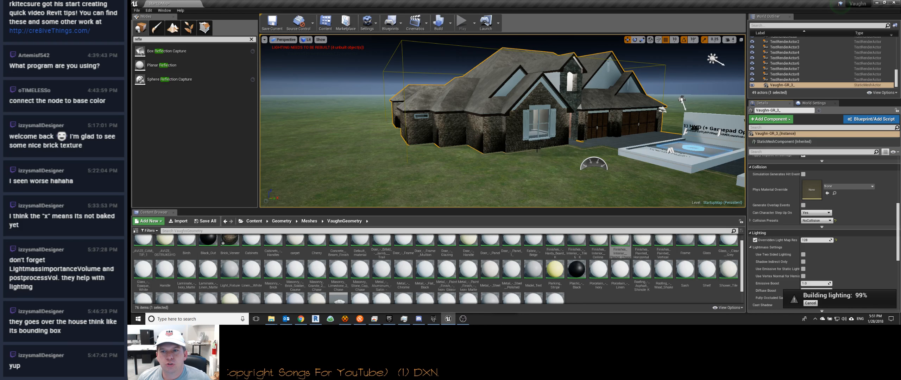
Step: Switch to foliage painting and check which foliage types can be added to the level
mouse_move(503, 121)
right_mouse_down()
mouse_move(602, 126)
mouse_move(505, 120)
right_mouse_up()
key("w")
key("s")
left_click(189, 27)
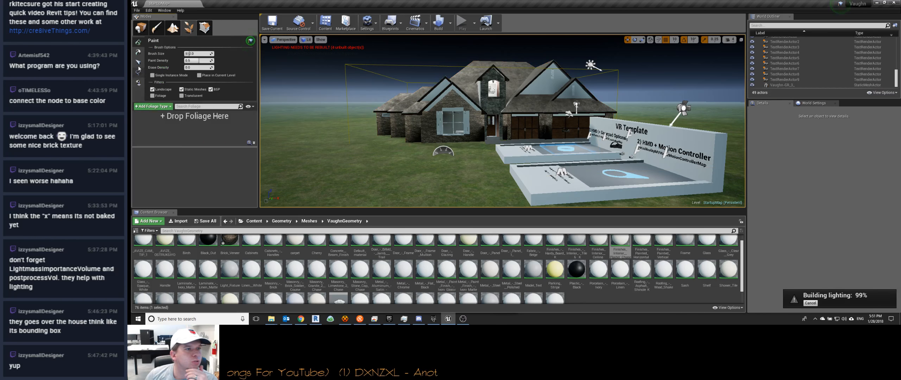
left_click(150, 107)
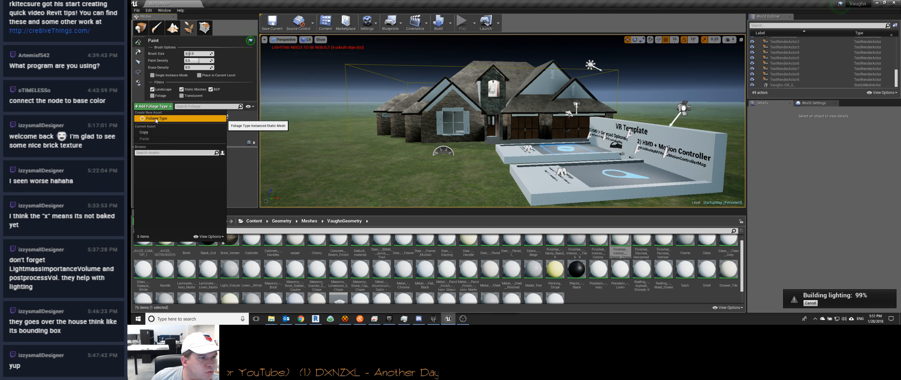
left_click(155, 153)
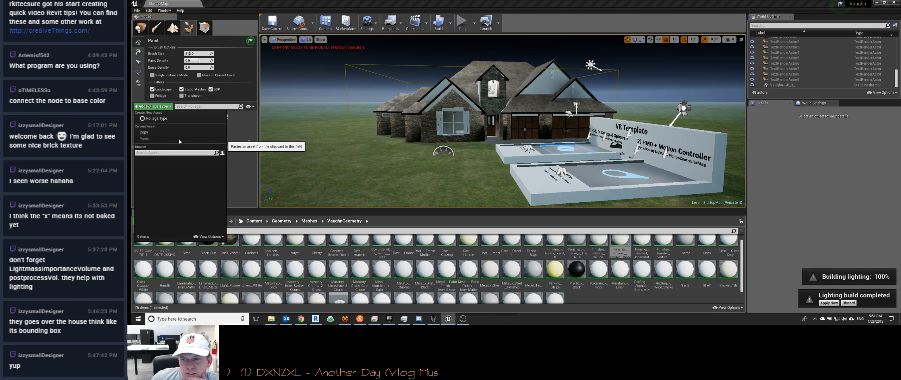
left_click(181, 98)
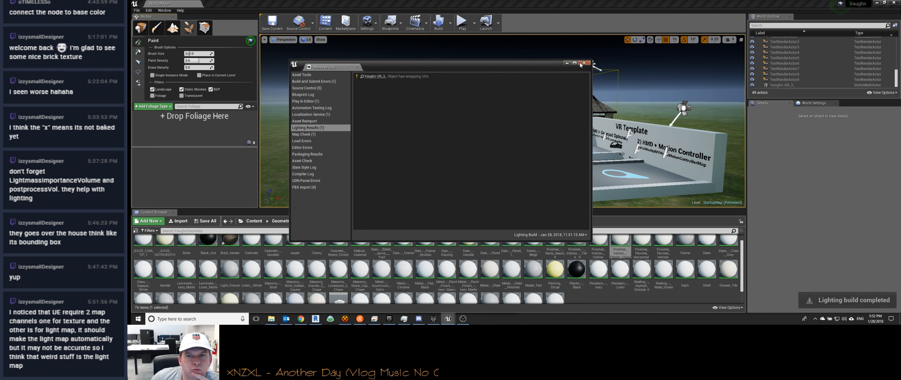
Step: Dismiss the lighting log and inspect the rebuilt lighting on the front facade and roof of the house
left_click(587, 64)
key("w")
mouse_move(515, 106)
right_mouse_down()
mouse_move(545, 97)
mouse_move(532, 98)
mouse_move(526, 114)
mouse_move(518, 109)
right_mouse_up()
key("w")
key("s")
key("s")
key("s")
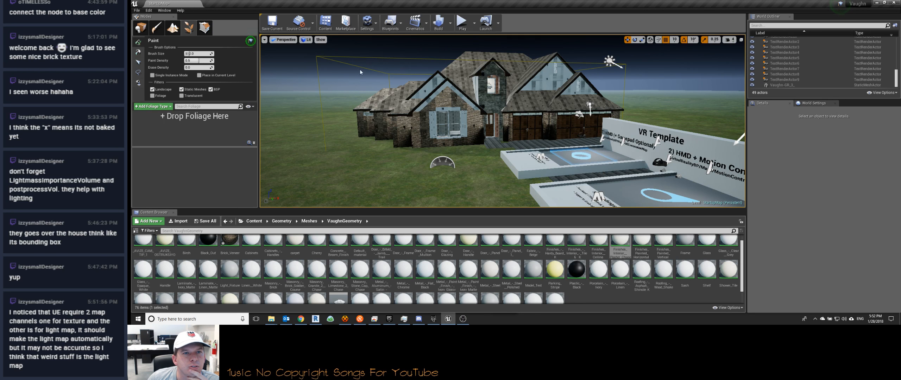
Step: Package the project for Windows (64-bit) into the Vaughn project's Build\Windows folder
left_click(136, 11)
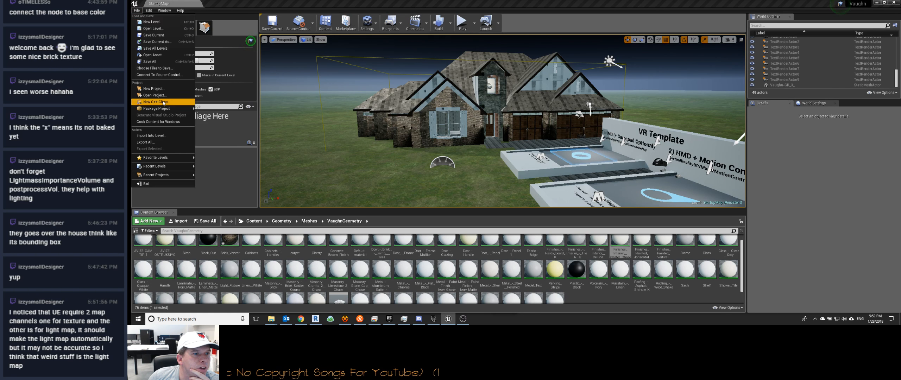
mouse_move(165, 108)
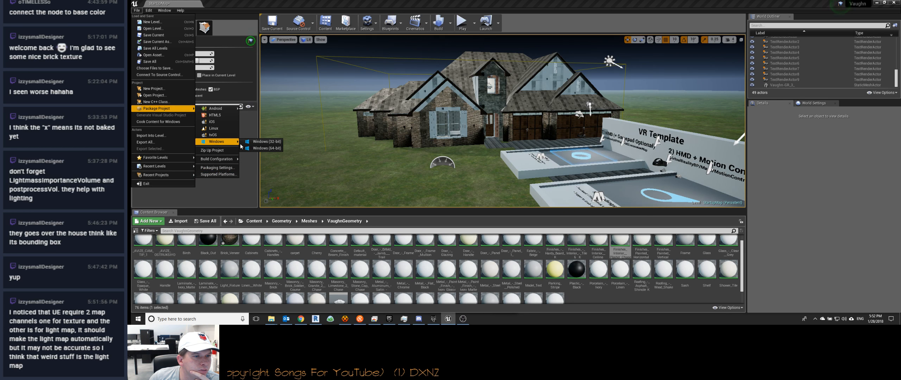
left_click(258, 149)
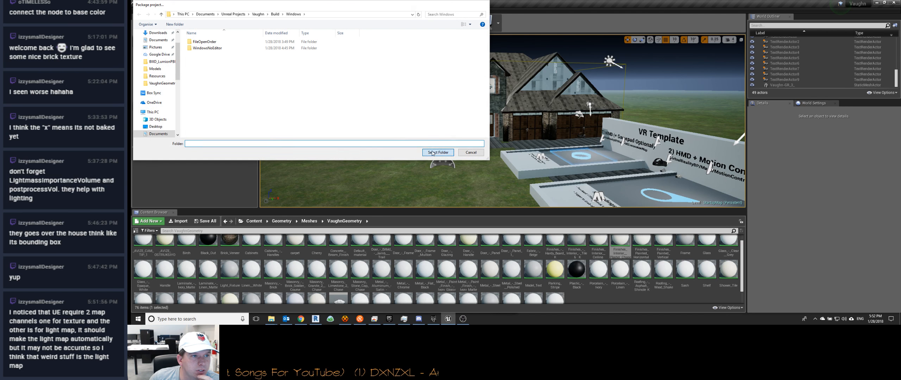
left_click(433, 153)
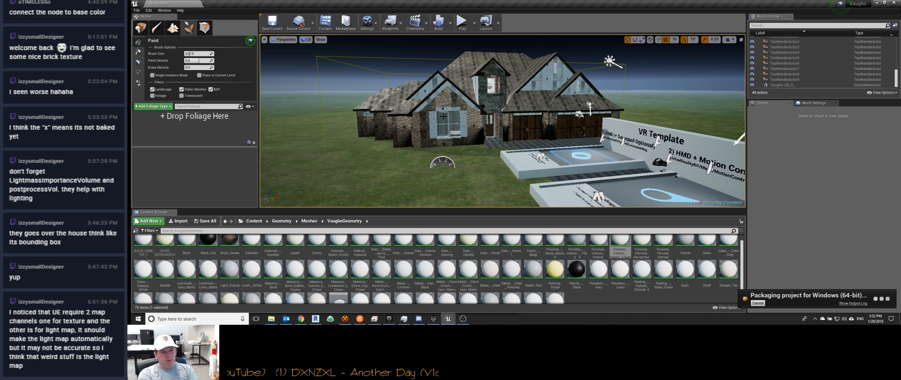
Step: Switch to Chrome Remote Desktop, end the current remote session, and connect to the TConf computer by entering its PIN
left_click(375, 319)
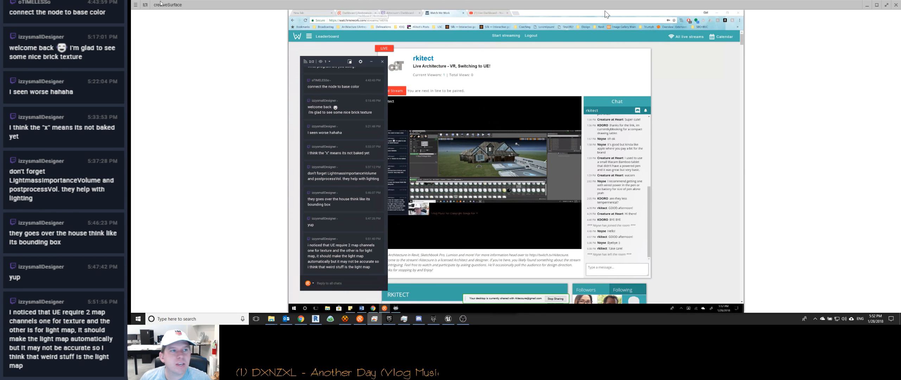
left_click(145, 5)
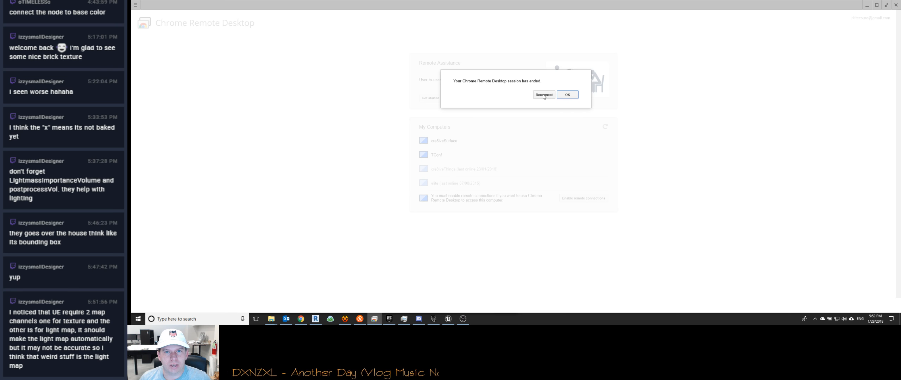
left_click(565, 97)
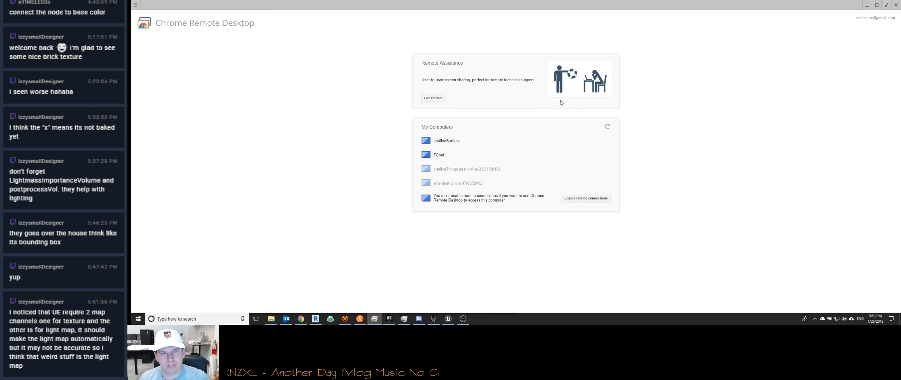
left_click(455, 154)
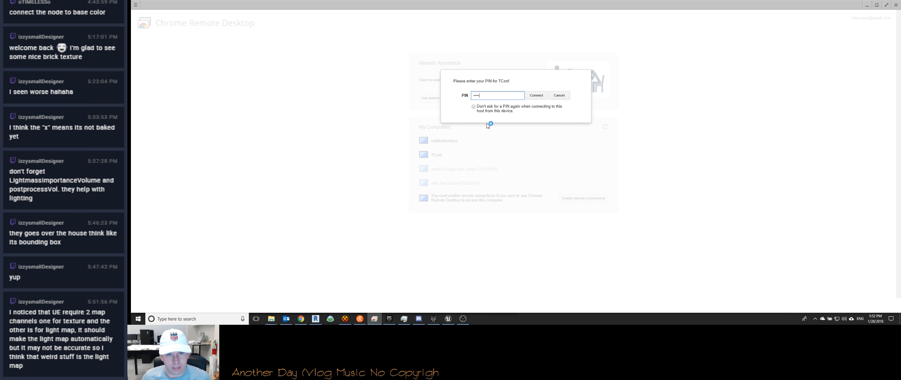
key("Return")
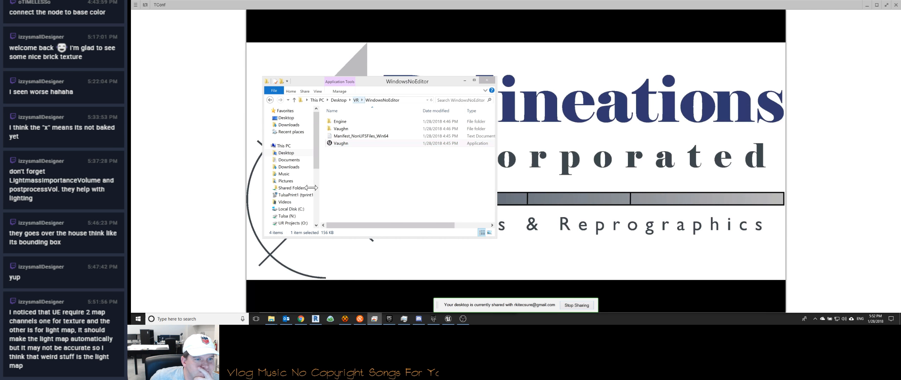
Step: On the TConf computer, browse to the Windows folder under Unreal Projects\Vaughn\Build
left_click(288, 100)
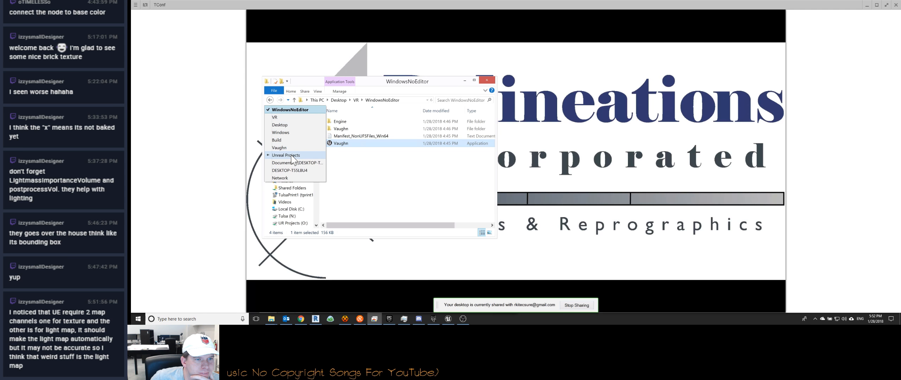
left_click(286, 155)
double_click(347, 121)
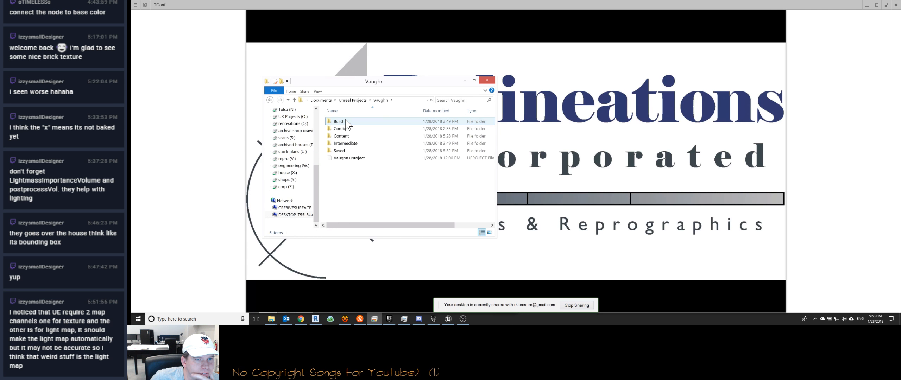
double_click(345, 122)
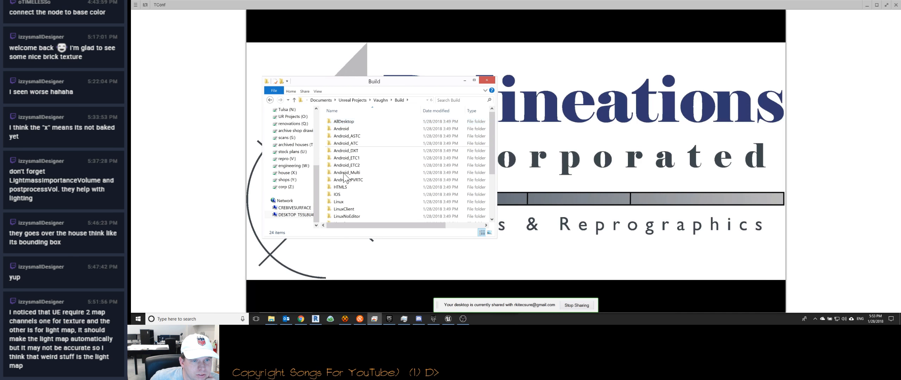
scroll(347, 169, "down", 4)
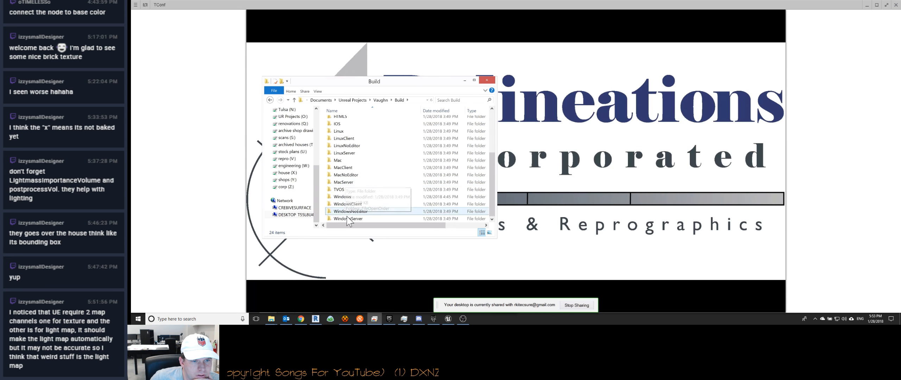
double_click(346, 196)
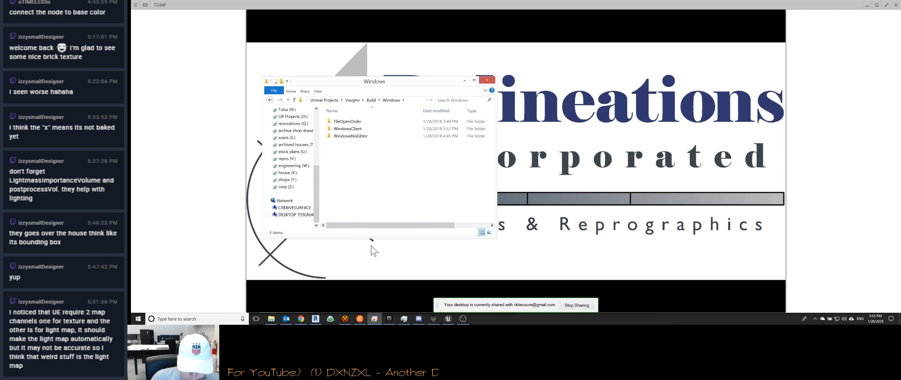
Step: Switch to the Vaughn project in Unreal Editor and close the FBX Converter window
left_click(460, 322)
left_click(461, 321)
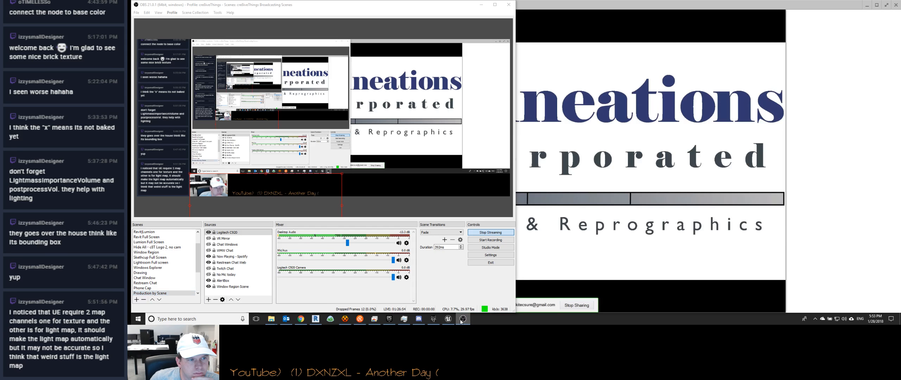
mouse_move(450, 322)
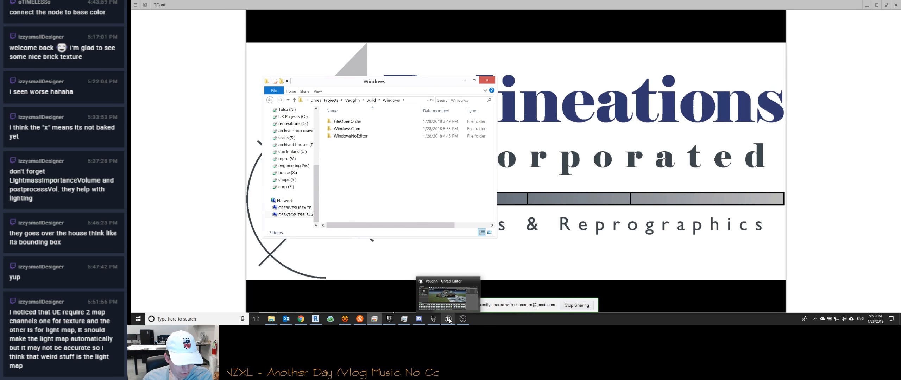
left_click(448, 320)
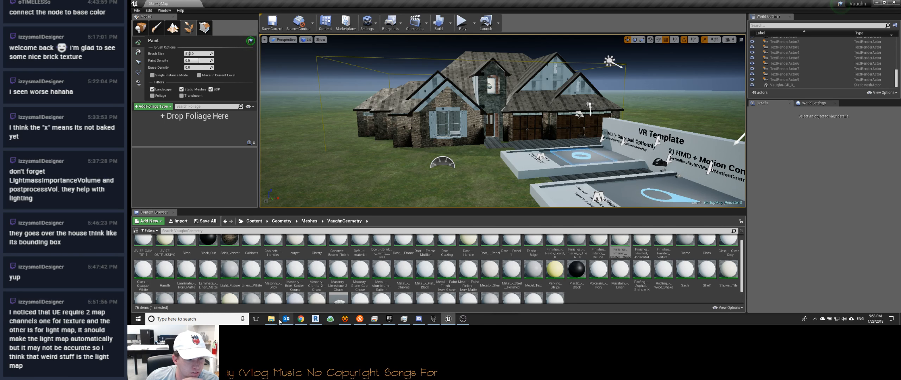
mouse_move(271, 318)
mouse_move(277, 295)
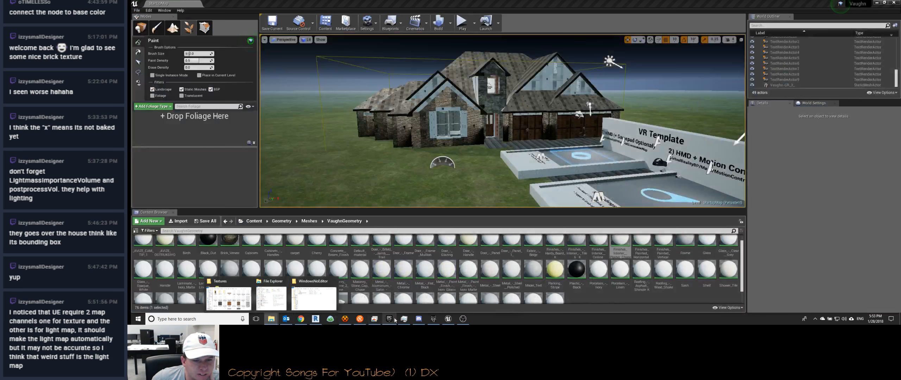
left_click(433, 319)
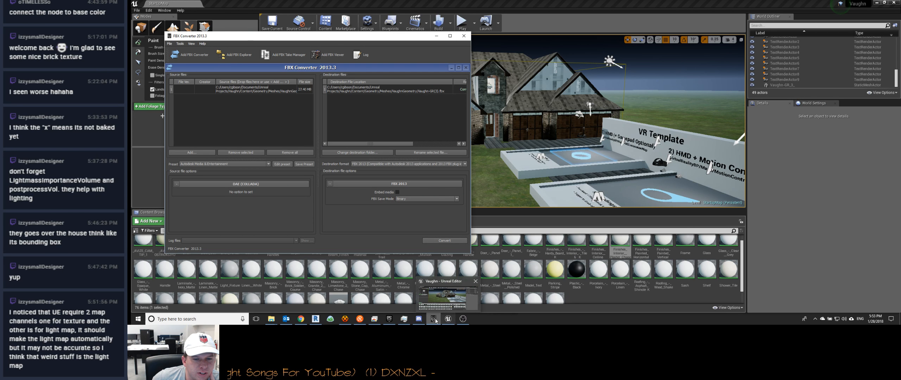
left_click(462, 36)
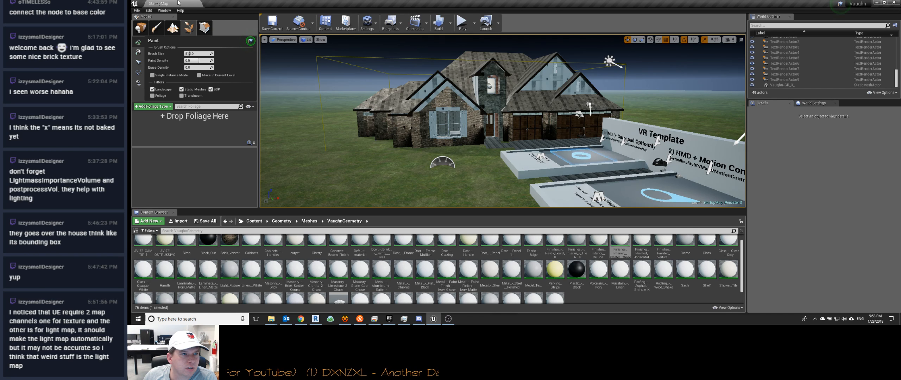
Step: Return to placement mode, select the house mesh in the level, and review its details and material elements
left_click(140, 27)
left_click(463, 168)
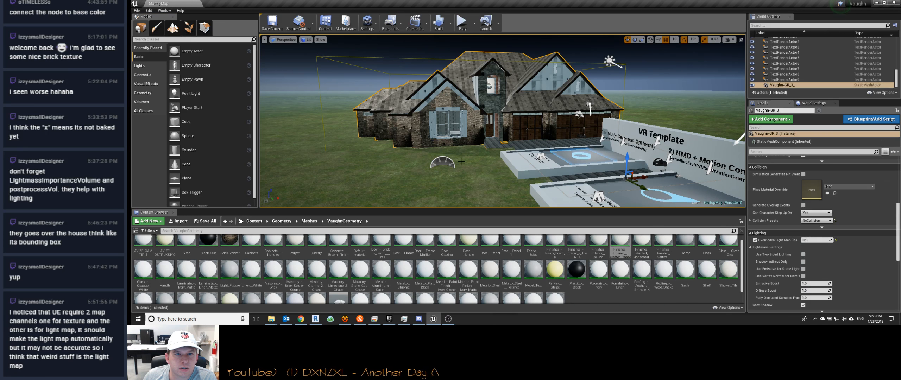
scroll(771, 198, "down", 8)
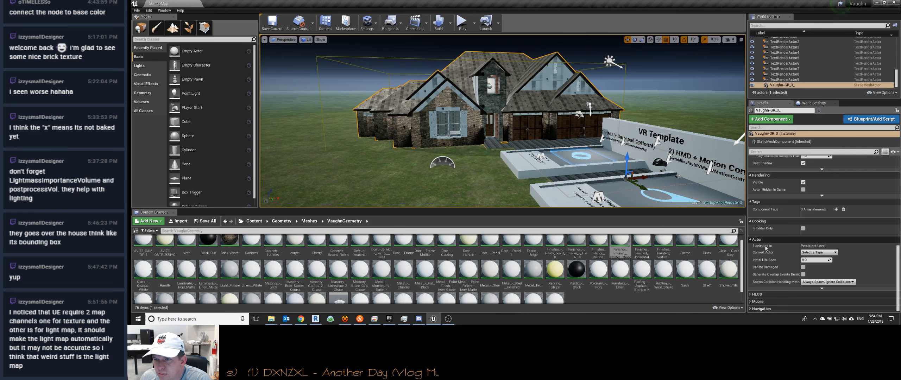
scroll(769, 278, "up", 3)
scroll(766, 275, "up", 10)
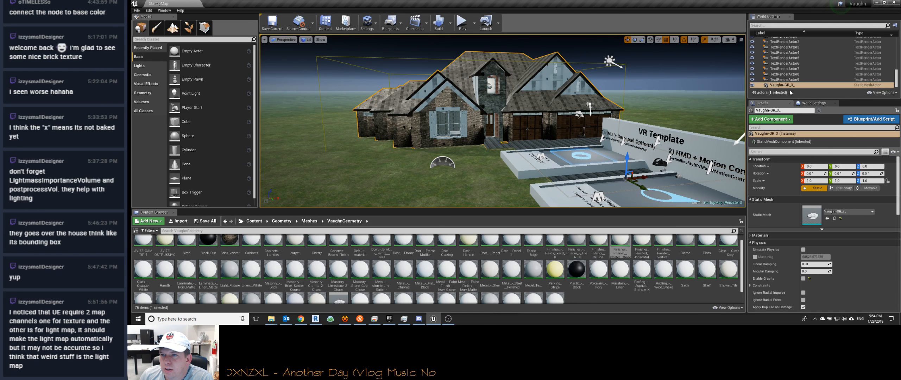
scroll(834, 220, "down", 1)
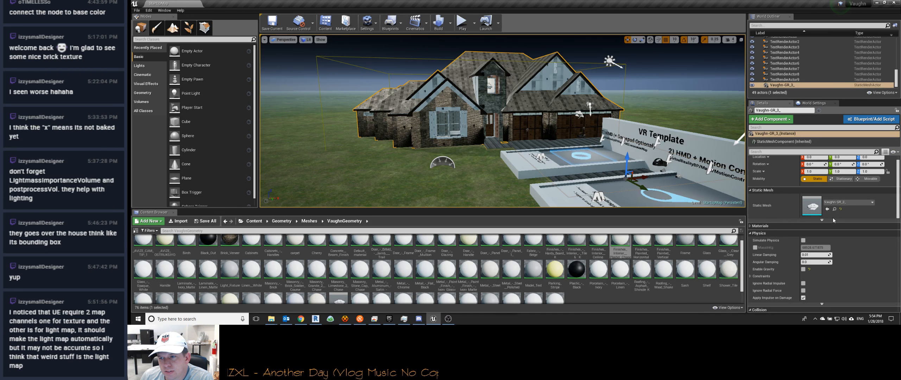
left_click(770, 227)
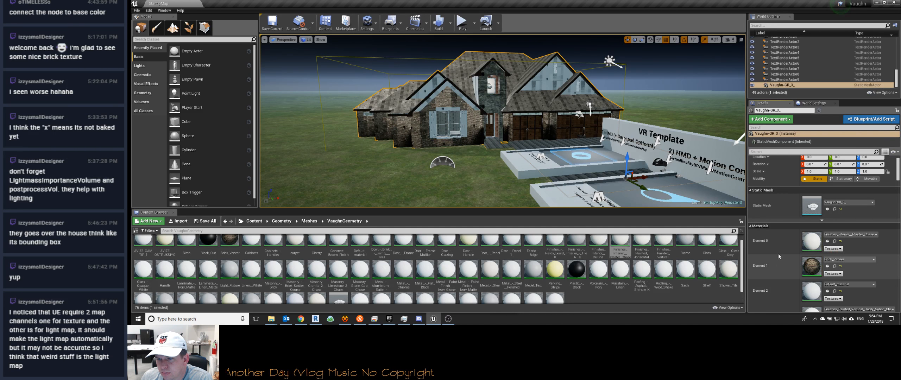
scroll(777, 247, "down", 15)
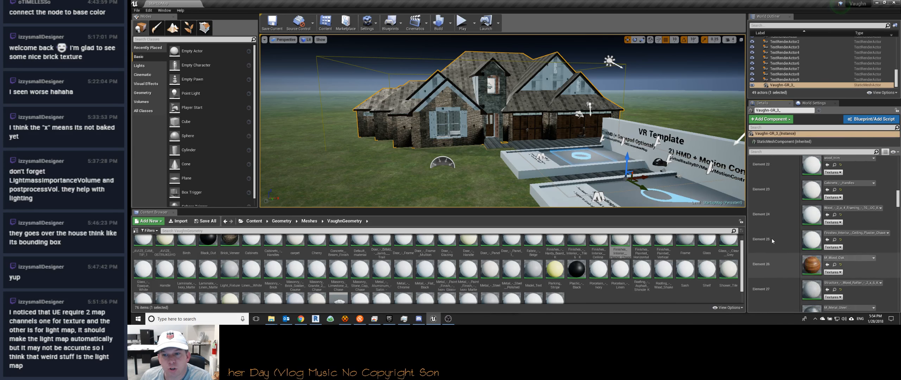
scroll(772, 238, "up", 20)
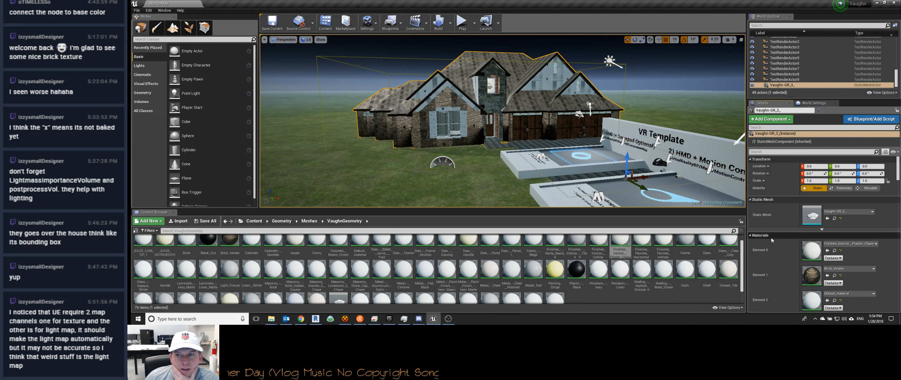
Step: Search the components that can be added to the house mesh for "light" and "impo"
left_click(771, 119)
scroll(777, 202, "down", 5)
scroll(776, 201, "down", 5)
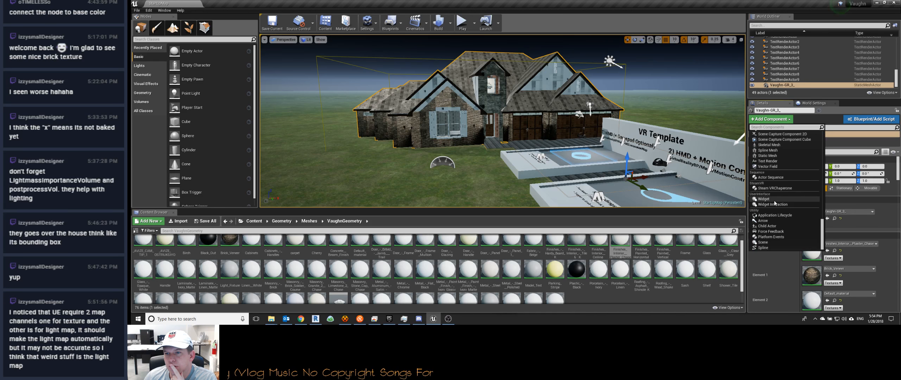
type("light")
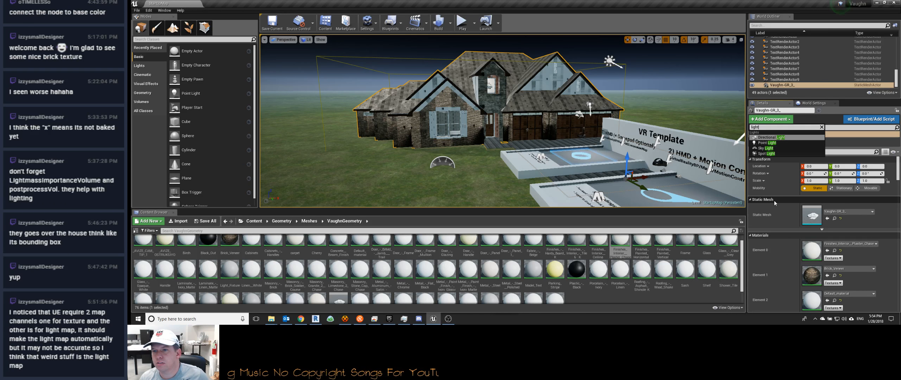
key("ctrl+a")
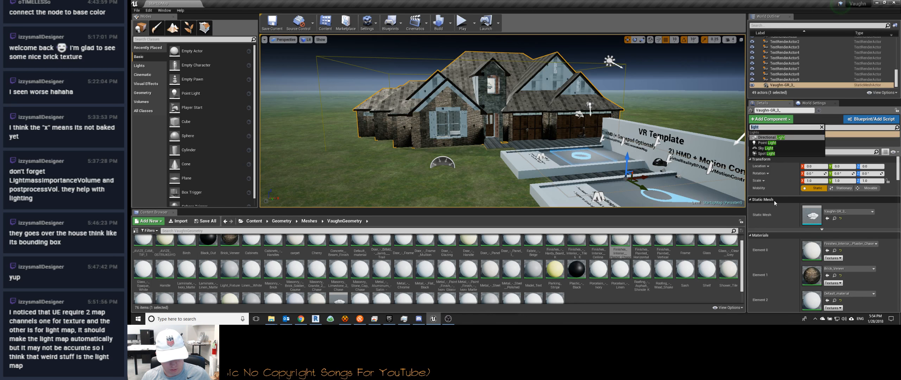
type("impo")
key("Escape")
Step: Review the level's World Settings and examine the expanded Lightmass Settings
left_click(802, 106)
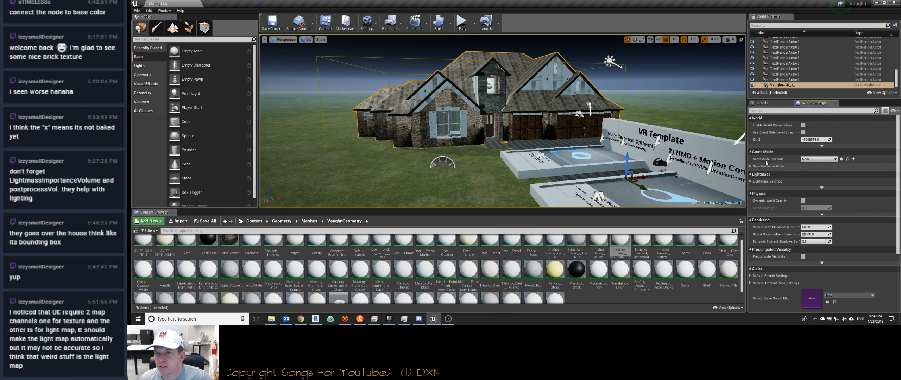
scroll(771, 222, "down", 3)
scroll(769, 218, "down", 2)
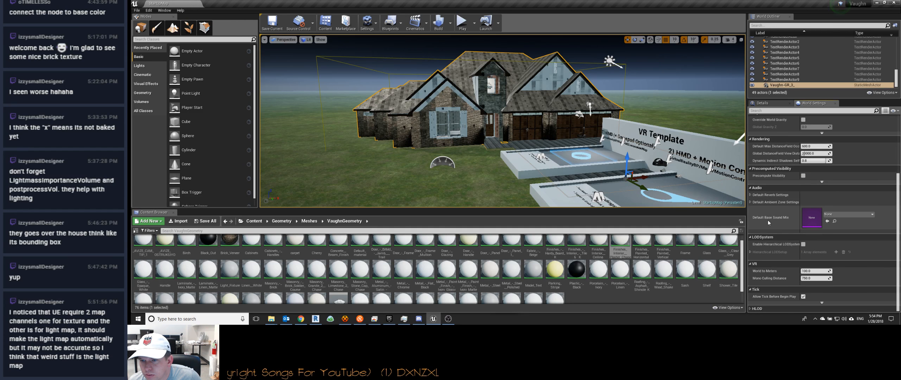
scroll(773, 253, "up", 4)
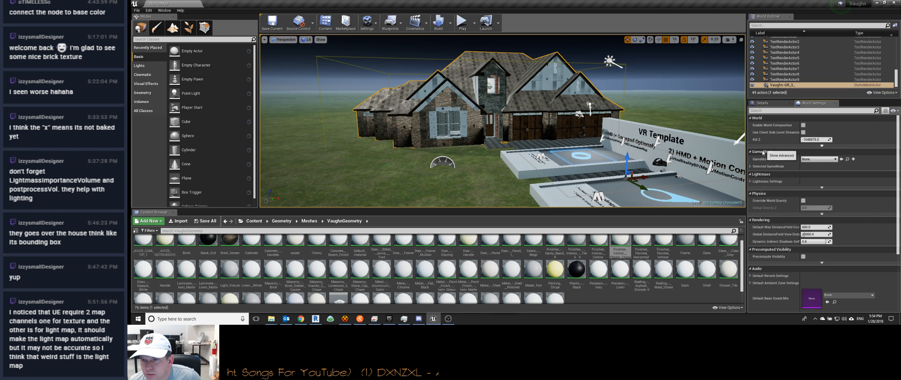
left_click(755, 183)
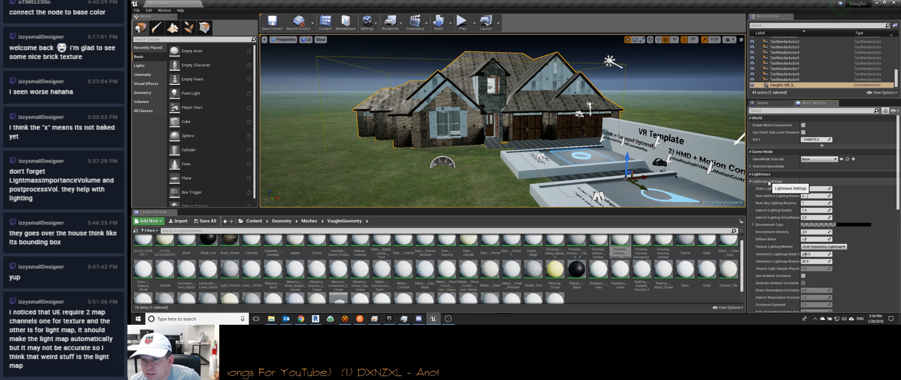
scroll(779, 232, "down", 2)
scroll(779, 223, "down", 2)
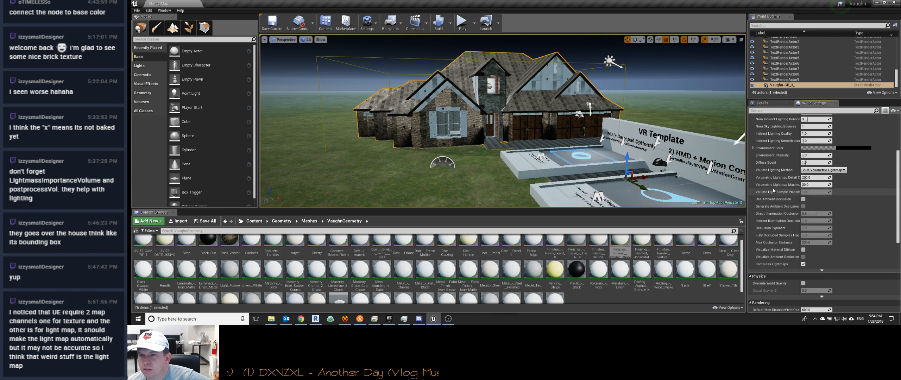
scroll(774, 190, "up", 2)
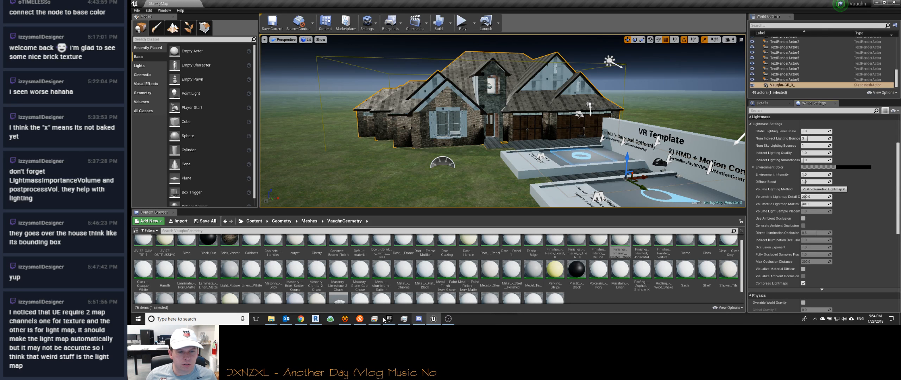
Step: Open the WindowsClient folder of the packaged build in File Explorer and launch the Vaughn application
left_click(271, 319)
left_click(307, 292)
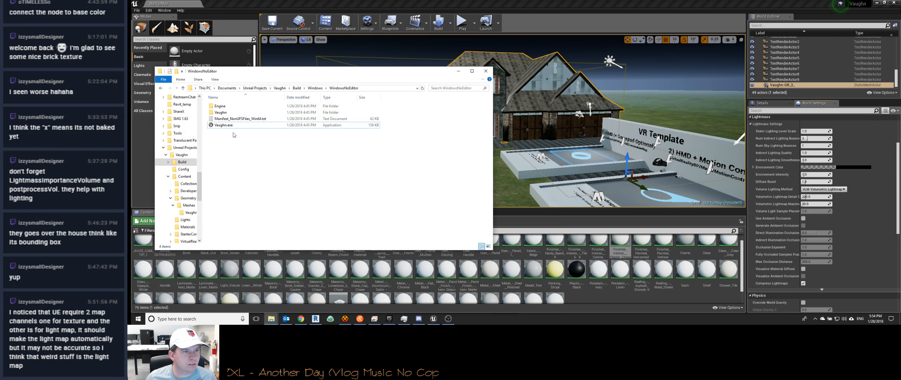
left_click(315, 88)
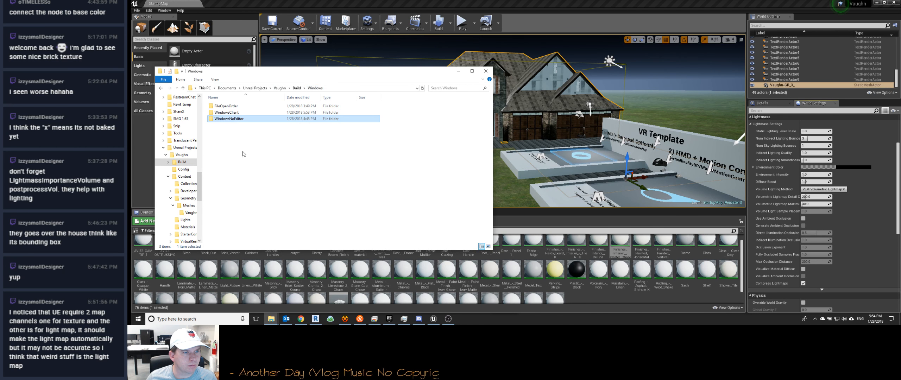
double_click(226, 113)
left_click(227, 126)
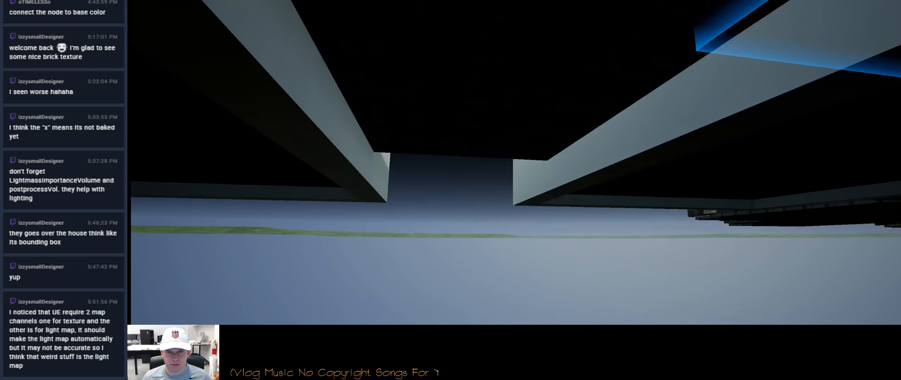
Step: Move around the VR Template platforms in the running build and inspect the house's front facade and surroundings
key("w")
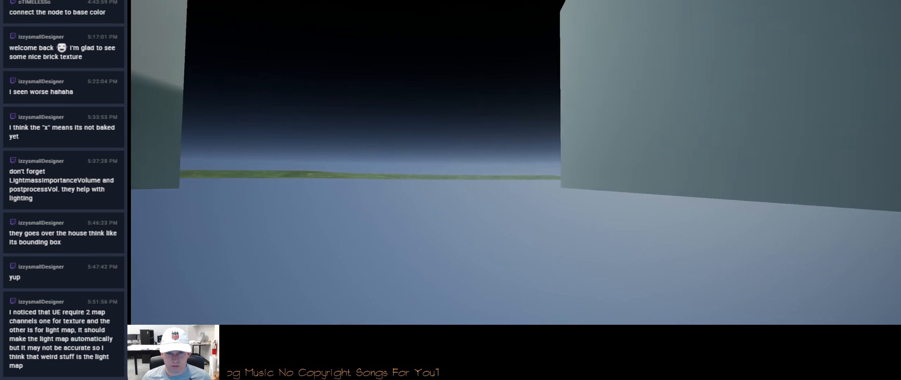
key("w")
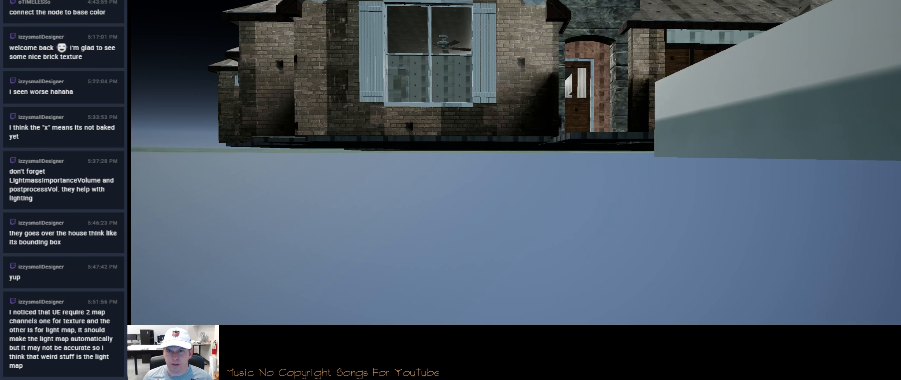
key("s")
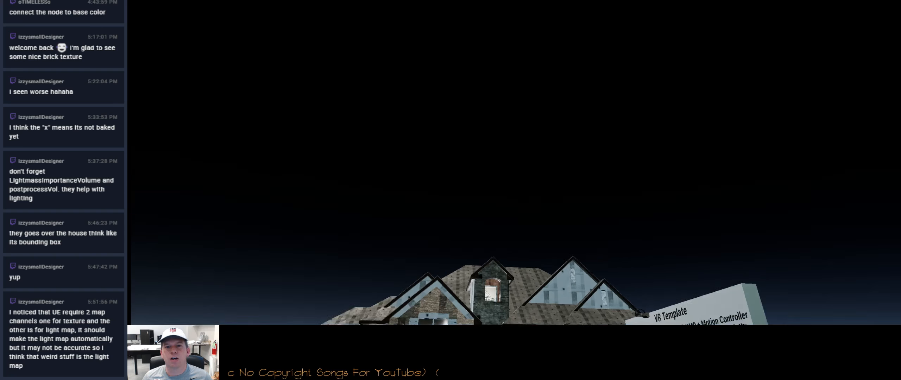
key("w")
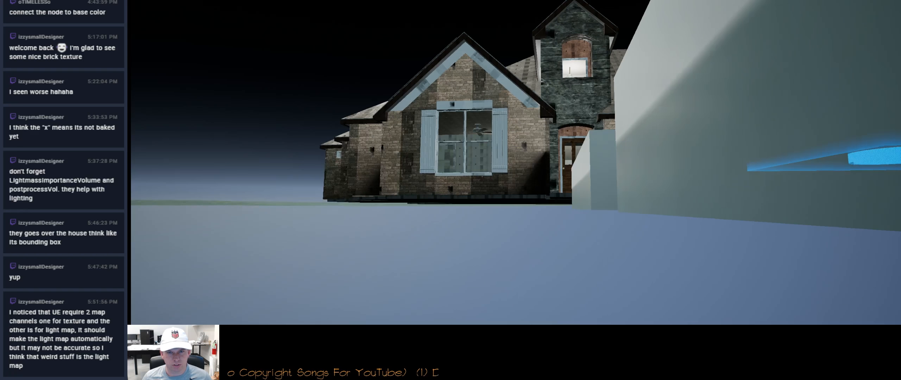
key("s")
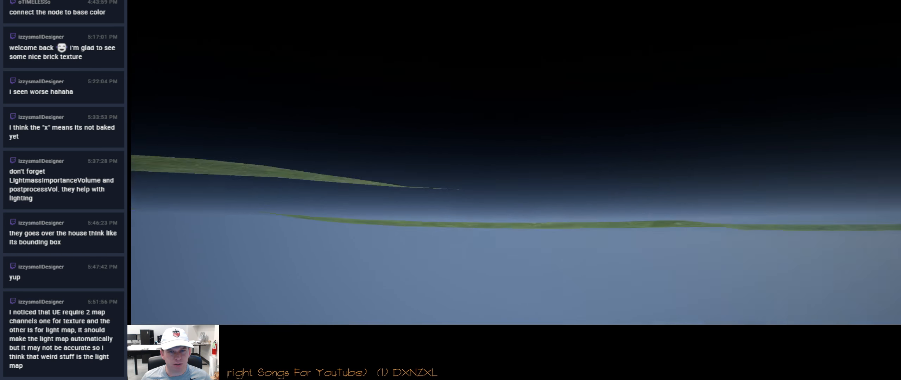
Step: Close the running build, copy the WindowsClient folder from the project's Build > Windows folder, and switch to TConf
key("alt+F4")
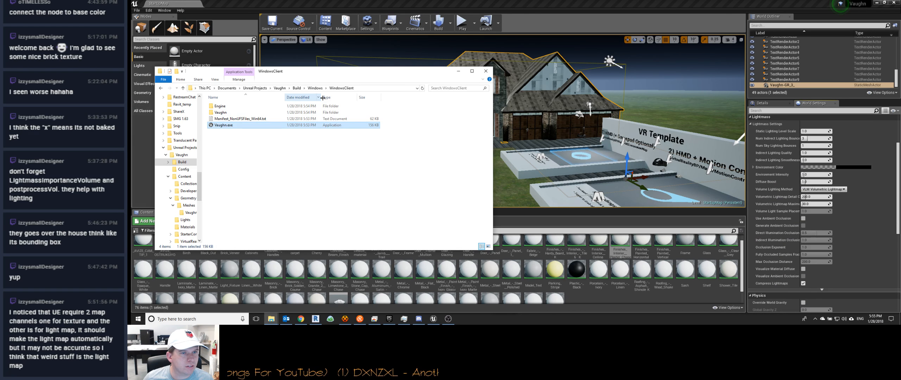
left_click(315, 89)
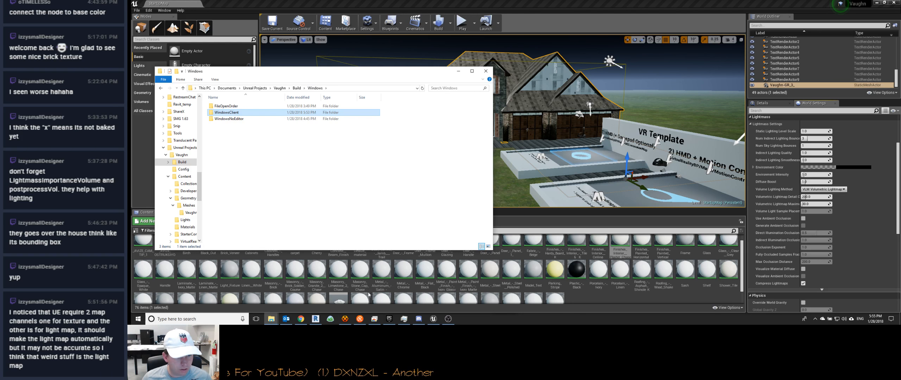
left_click(374, 319)
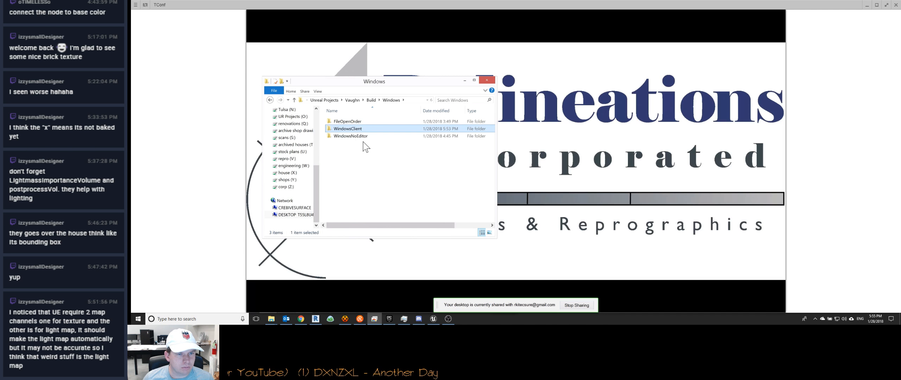
left_click(271, 100)
left_click(270, 100)
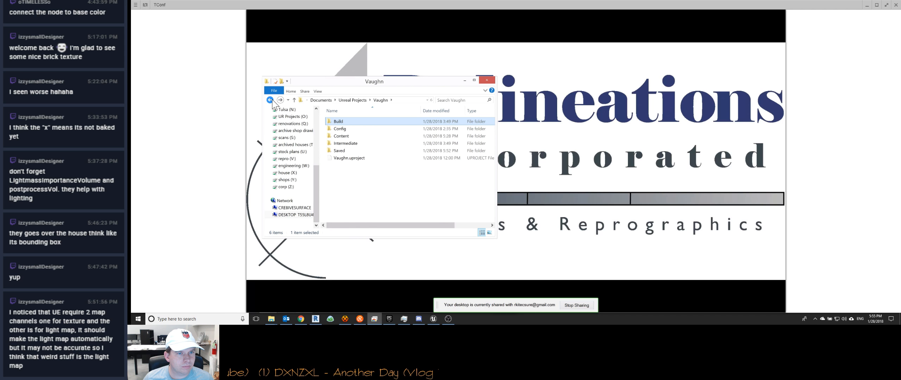
left_click(270, 100)
left_click(271, 100)
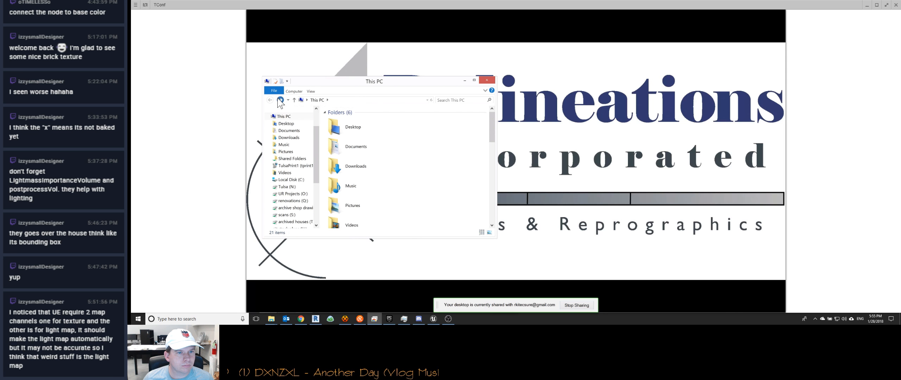
left_click(280, 100)
left_click(280, 100)
left_click(280, 100)
left_click(281, 100)
left_click(280, 100)
left_click(280, 100)
left_click(280, 100)
left_click(288, 100)
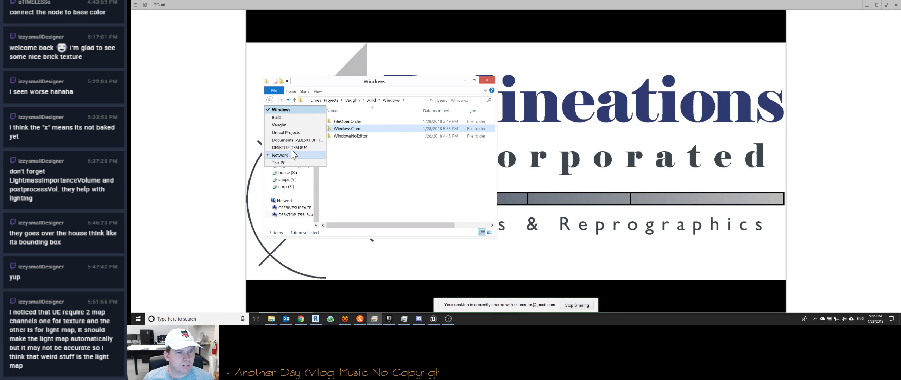
left_click(376, 176)
left_click(375, 175)
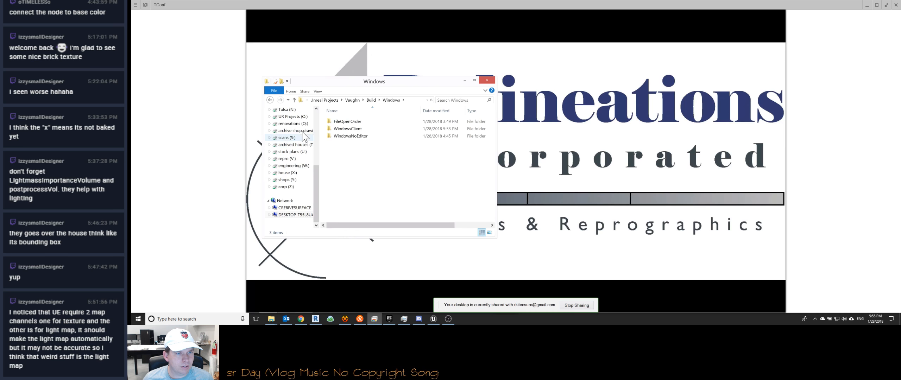
Step: Open the VR folder on the remote computer's desktop and paste the WindowsClient folder into it
scroll(319, 118, "up", 5)
left_click(286, 118)
left_click(352, 178)
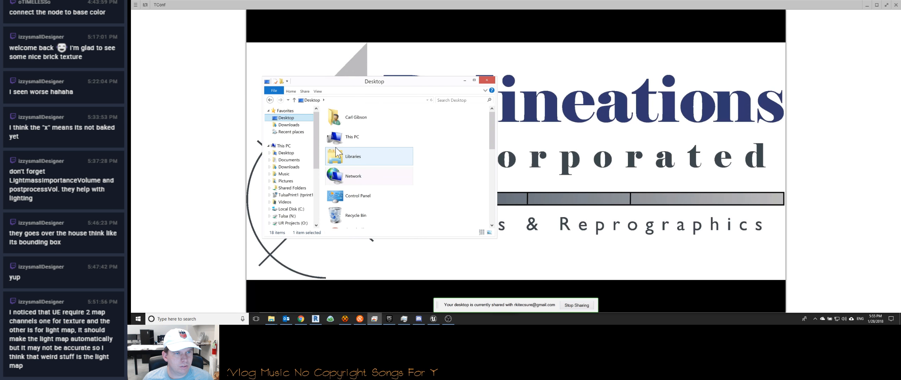
left_click(348, 139)
scroll(347, 141, "down", 5)
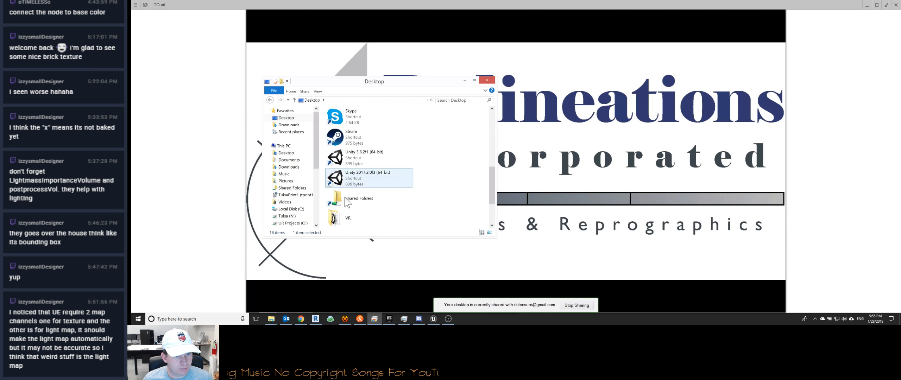
double_click(349, 219)
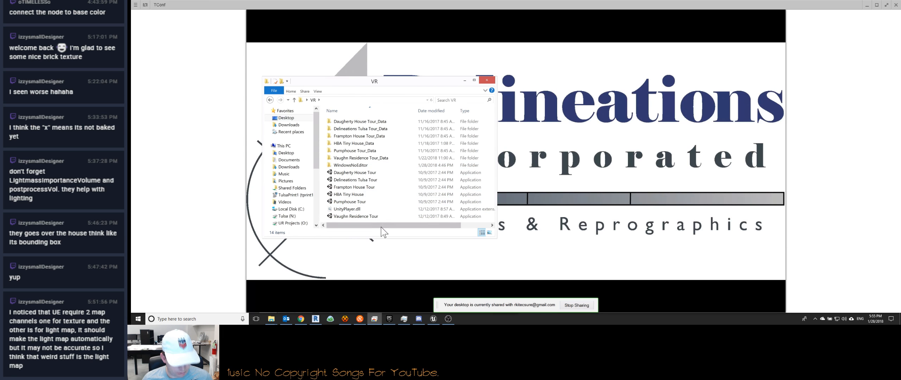
key("ctrl+v")
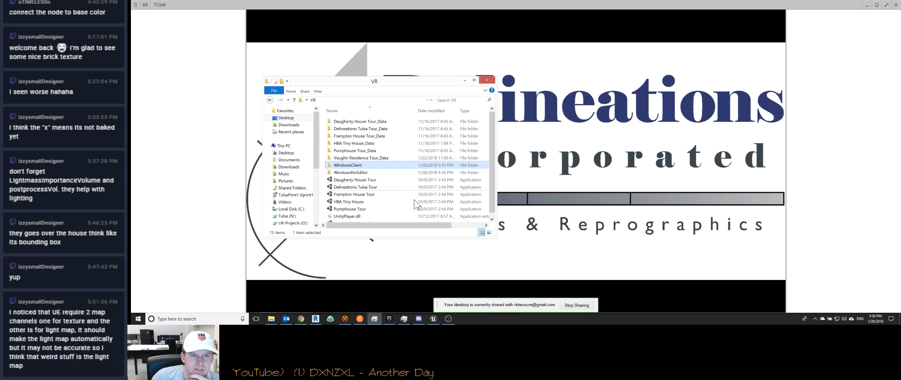
Step: Run the Vaughn application from the pasted WindowsClient folder on the remote computer and close it after the check
scroll(363, 169, "down", 1)
double_click(358, 163)
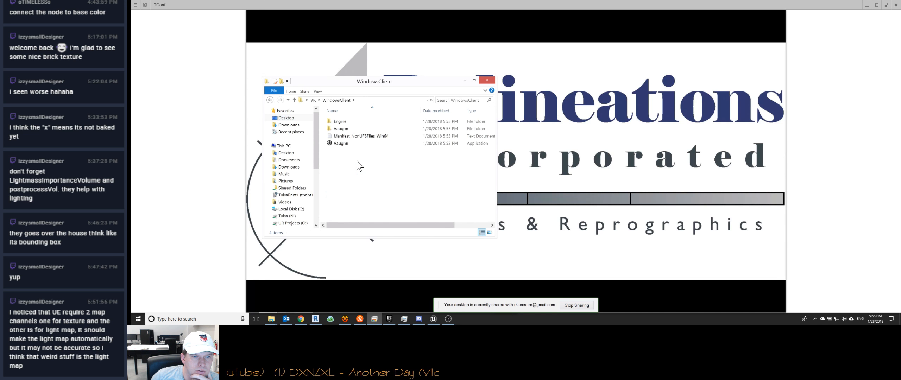
double_click(348, 145)
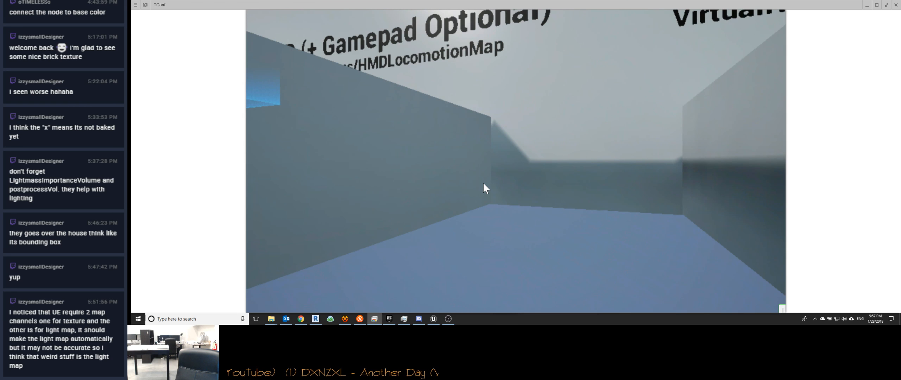
key("alt+F4")
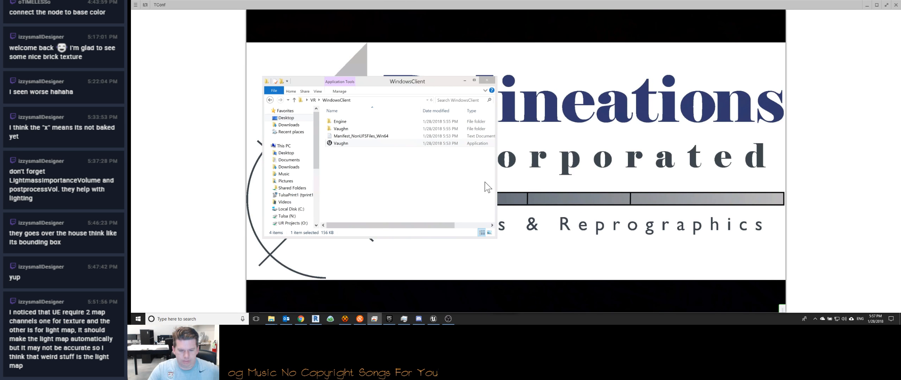
Step: Switch to Unreal Editor and open the MotionControllerMap level from VirtualRealityBP > Maps
mouse_move(328, 311)
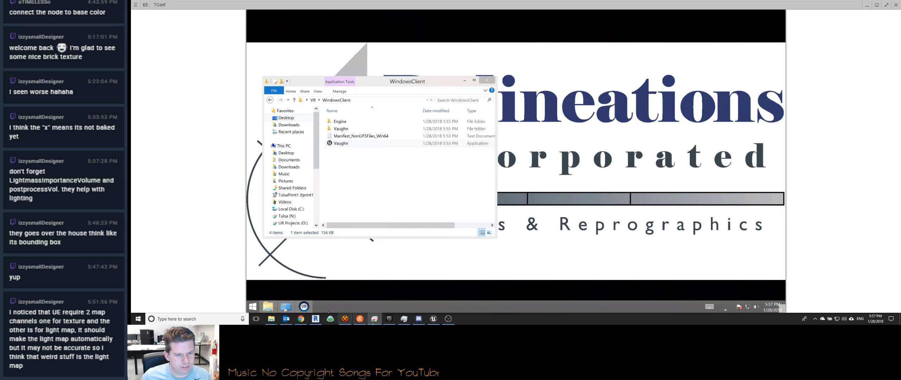
left_click(433, 319)
right_click_drag(465, 155, 516, 167)
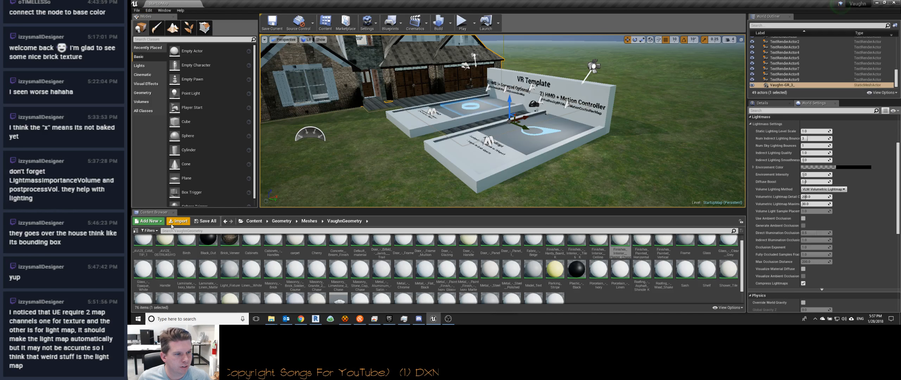
left_click(242, 221)
left_click(243, 119)
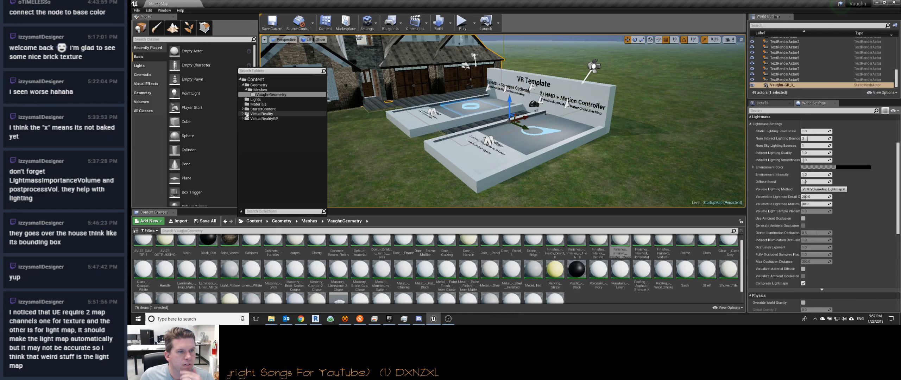
left_click(251, 127)
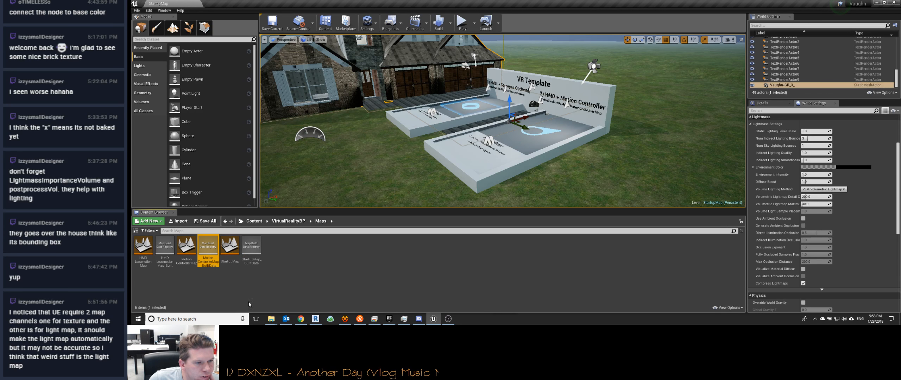
left_click(192, 248)
double_click(193, 249)
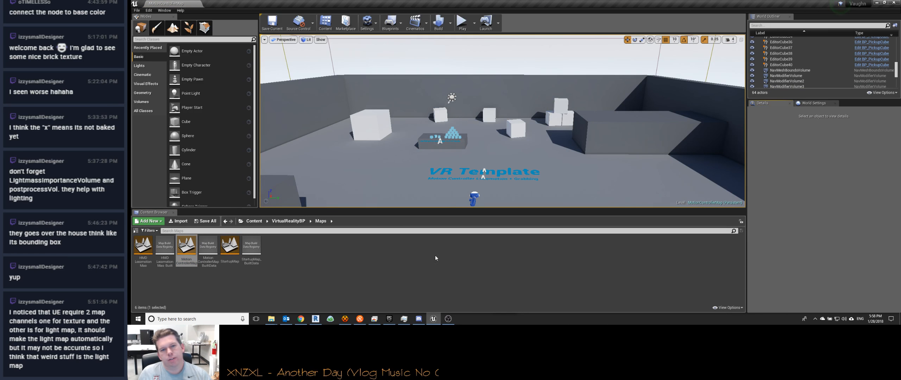
Step: Look through the MotionControllerMap actors and examine the VRPawn's details and its placement in the level
key("w")
right_click_drag(504, 122, 503, 102)
scroll(806, 64, "up", 15)
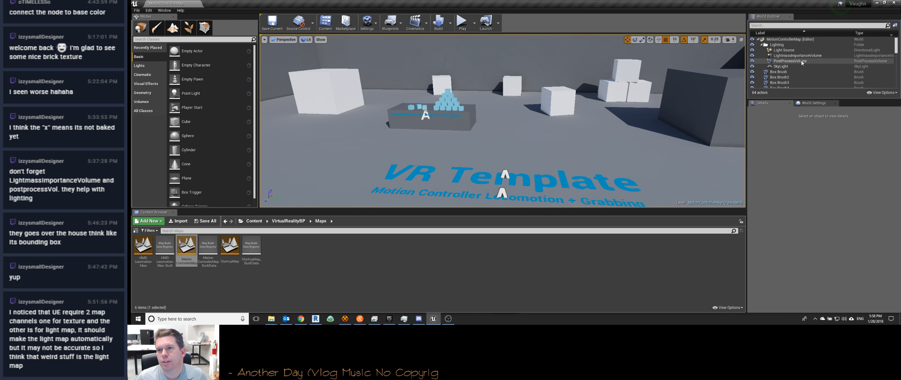
scroll(775, 56, "down", 4)
scroll(782, 62, "down", 15)
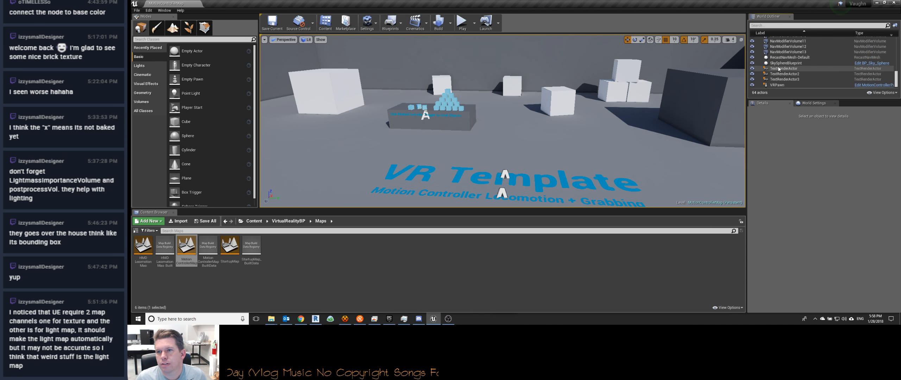
left_click(776, 85)
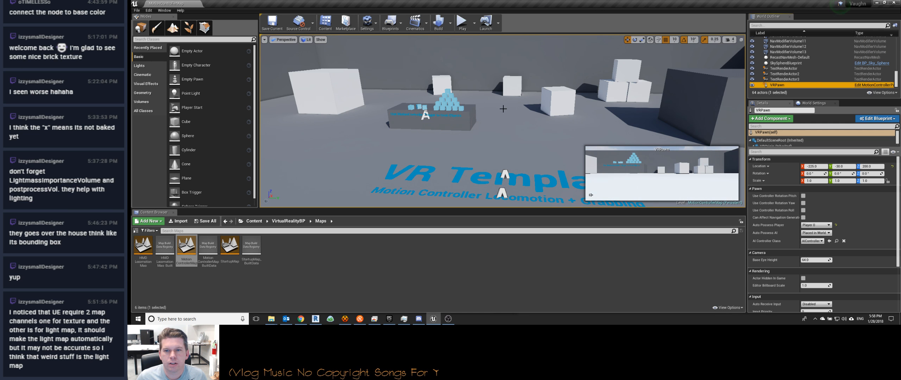
double_click(777, 85)
key("w")
mouse_move(503, 121)
right_mouse_down()
mouse_move(514, 120)
mouse_move(520, 64)
mouse_move(519, 117)
mouse_move(511, 67)
mouse_move(501, 138)
mouse_move(425, 134)
mouse_move(466, 133)
mouse_move(502, 117)
right_mouse_up()
key("s")
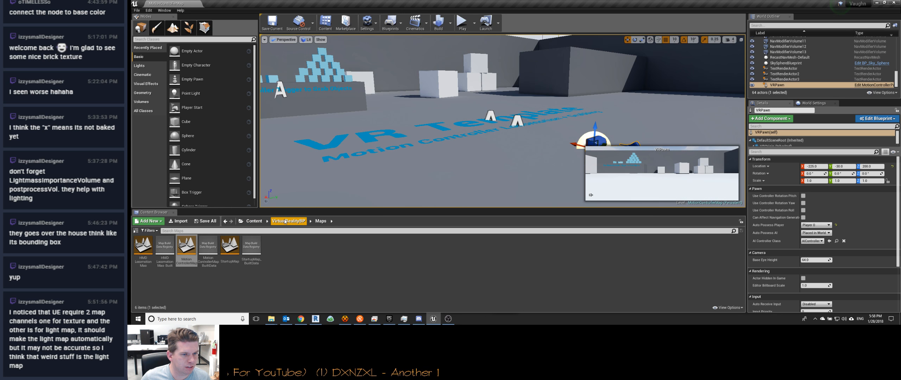
Step: Reopen the StartupMap level and list the recently placed actors
left_click(241, 221)
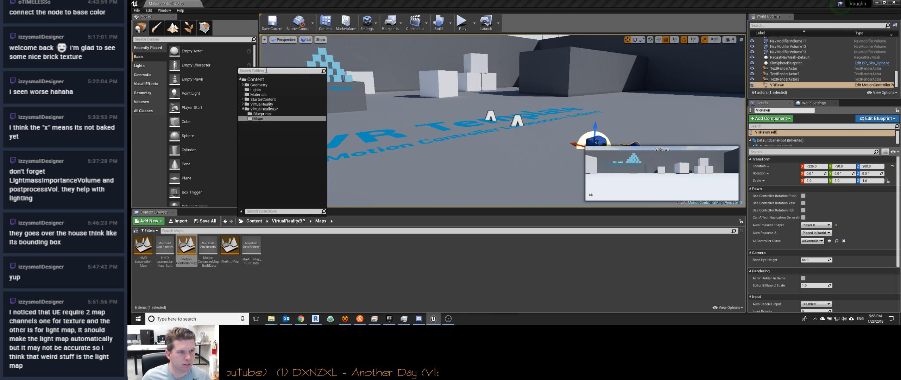
double_click(230, 246)
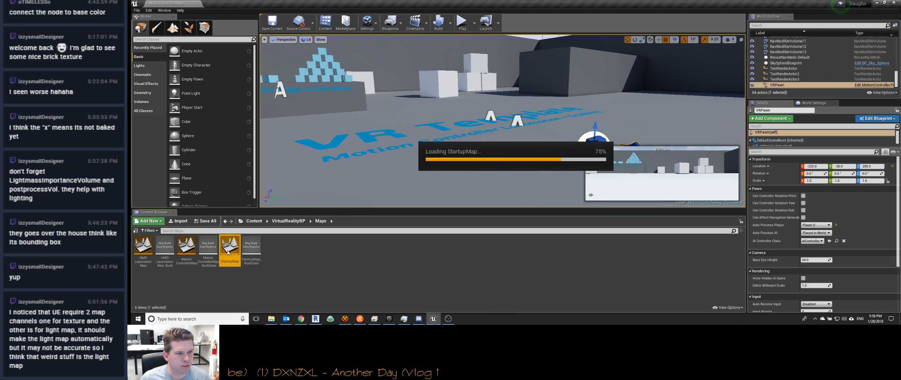
left_click(137, 47)
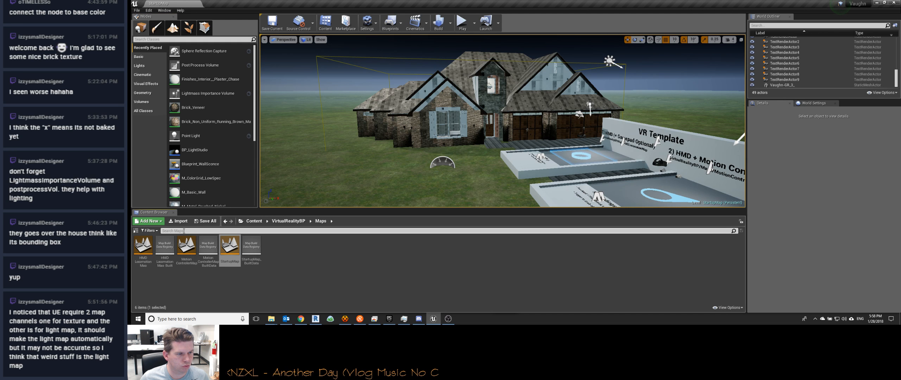
Step: Search the project's Content assets and folders for "vr"
left_click(254, 221)
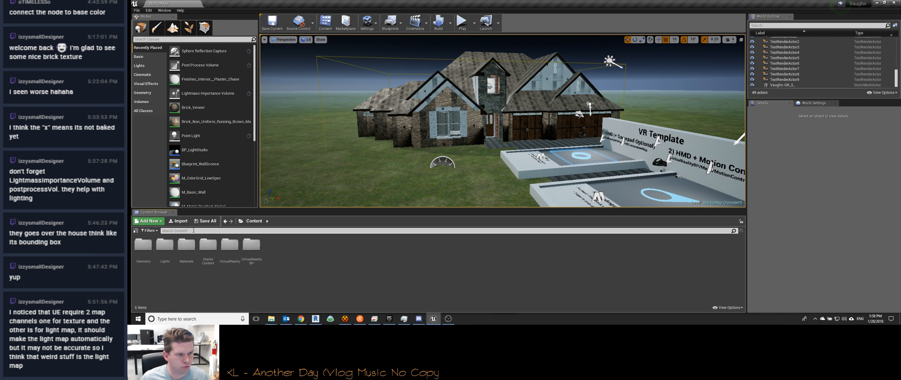
left_click(181, 232)
type("vr")
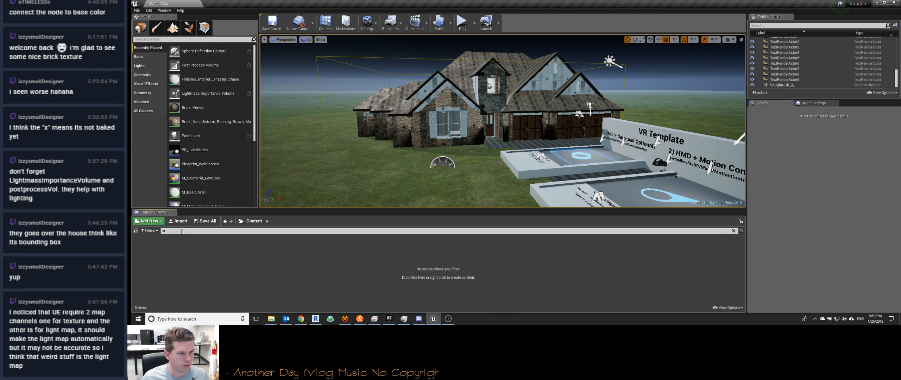
left_click(241, 221)
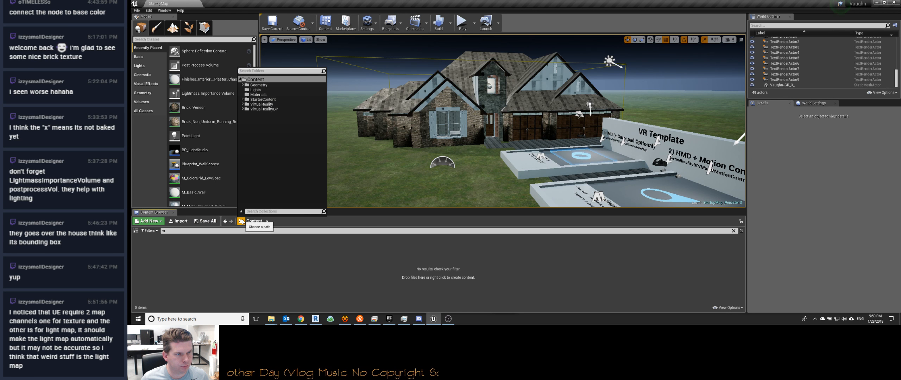
type("vr")
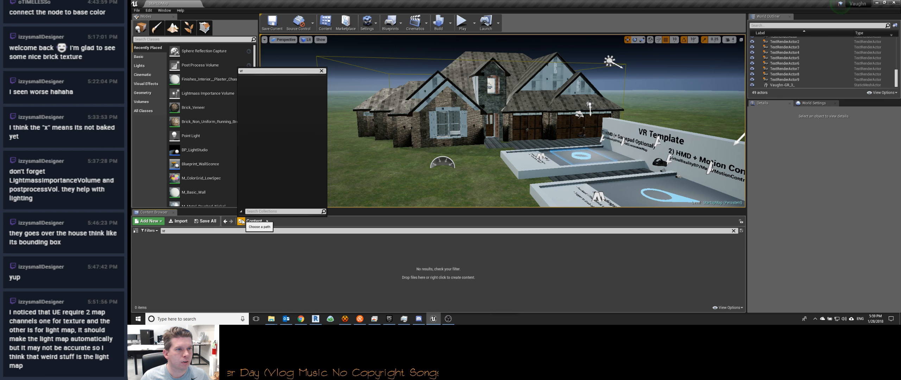
key("BackSpace")
key("BackSpace")
key("BackSpace")
key("BackSpace")
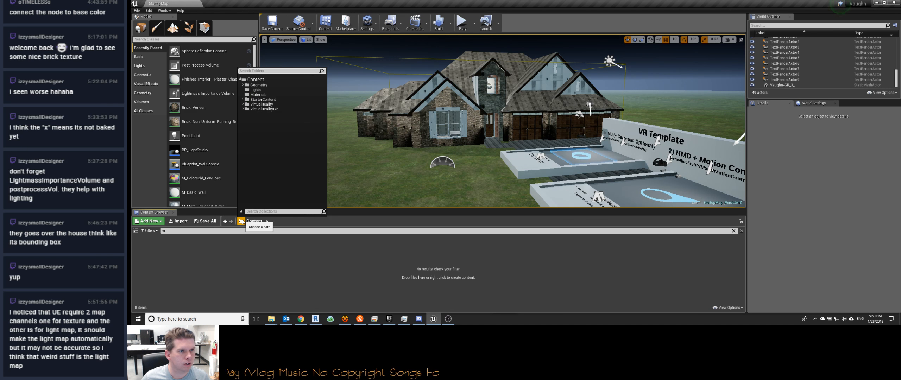
Step: Place the MotionControllerPawn blueprint from VirtualRealityBP > Blueprints on the VR Template platform in front of the house
left_click(242, 109)
left_click(261, 114)
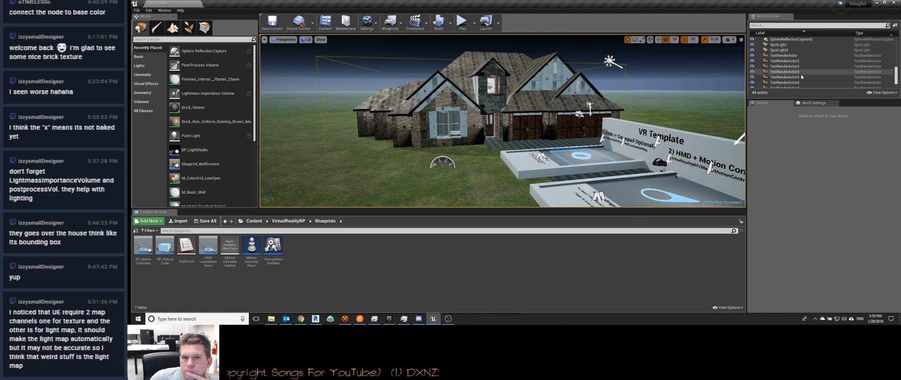
scroll(801, 73, "up", 3)
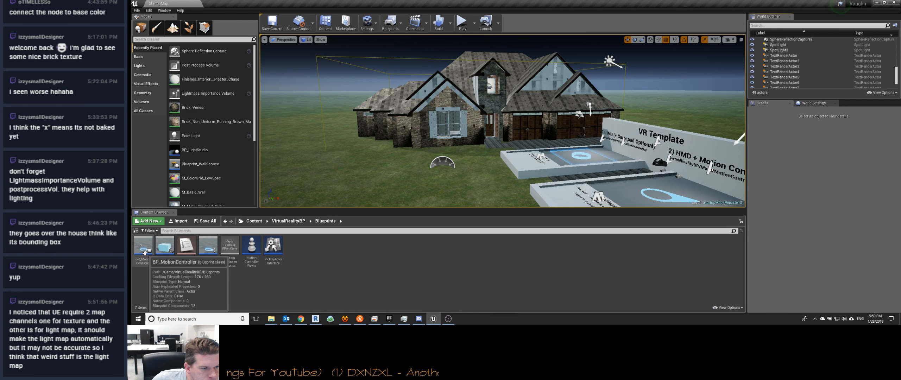
left_click_drag(252, 246, 636, 198)
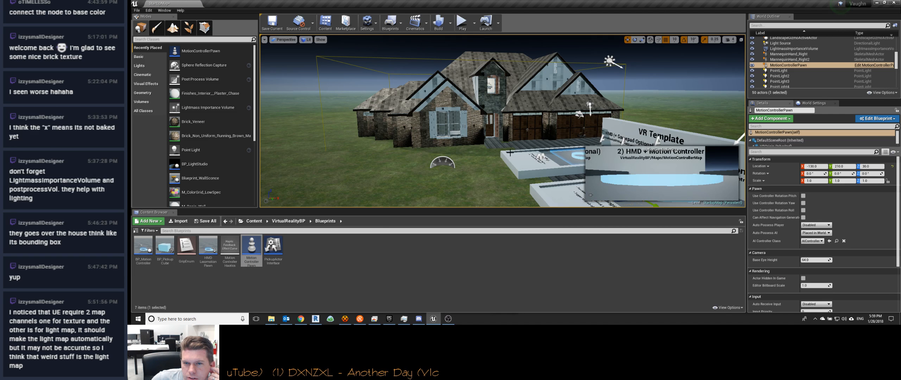
Step: Package the project for Windows (64-bit) into the Vaughn project's Build > Windows folder
left_click(137, 10)
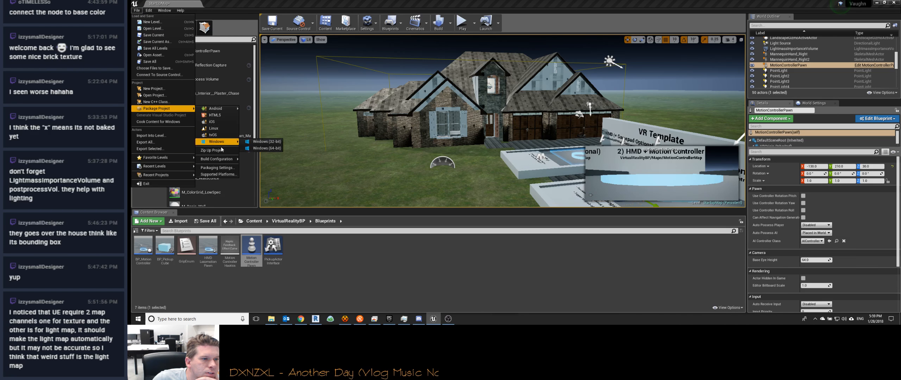
mouse_move(222, 142)
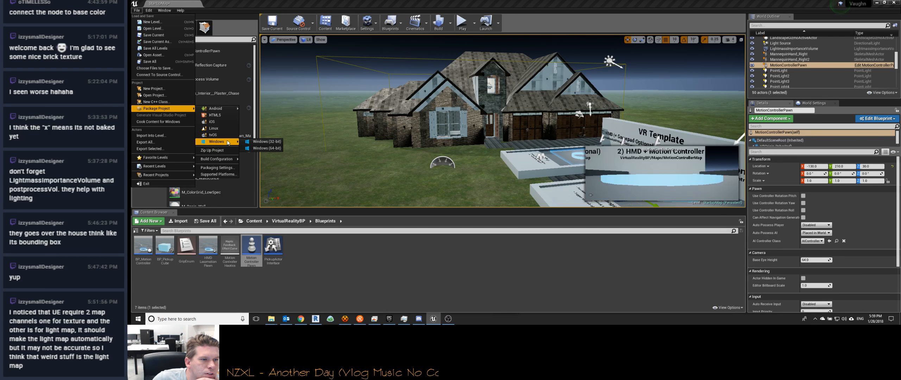
left_click(268, 149)
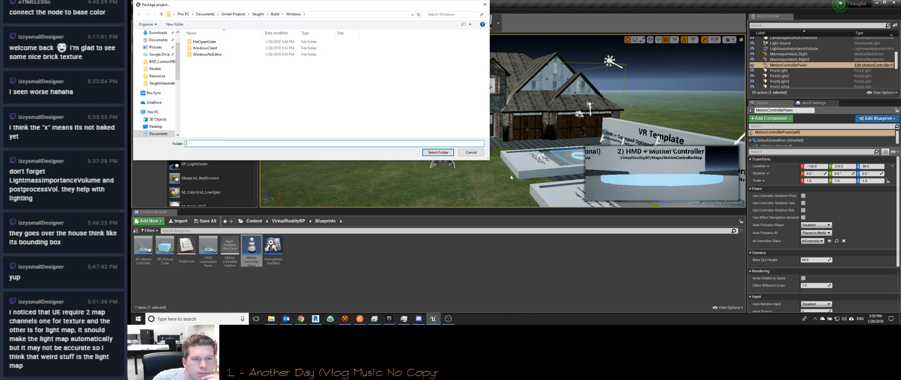
left_click(431, 153)
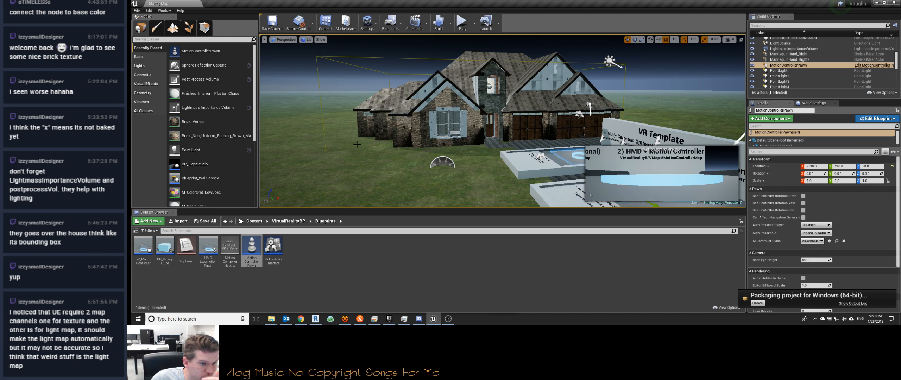
Step: Compare the placed MotionControllerPawn's details with those of the VRPawn in the MotionControllerMap level from VirtualRealityBP > Maps
scroll(792, 173, "down", 2)
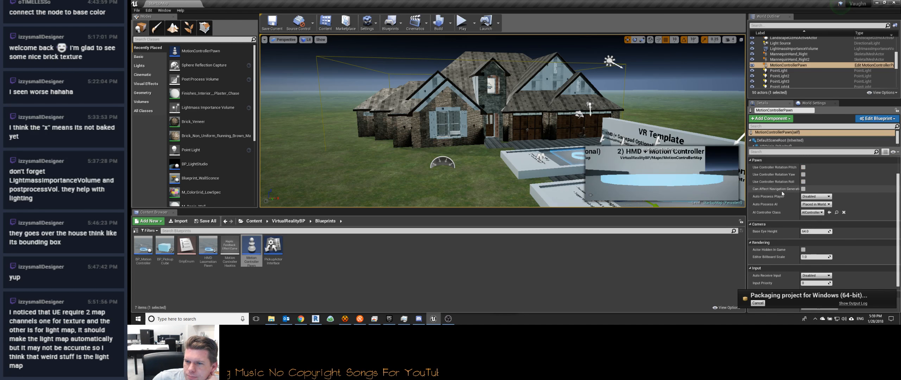
scroll(829, 190, "down", 3)
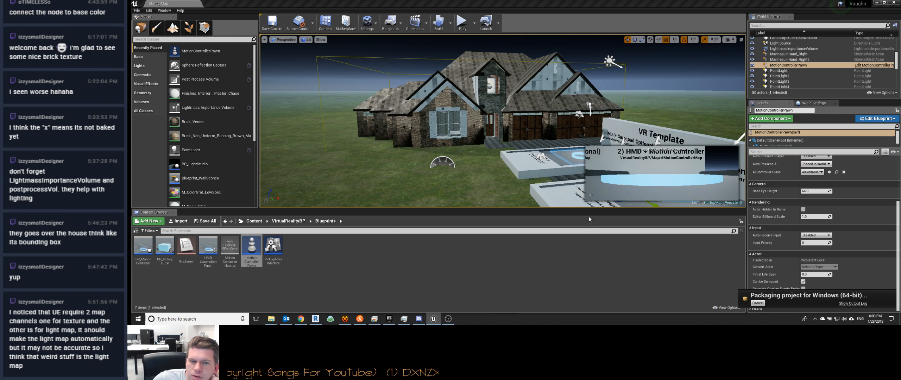
left_click(289, 221)
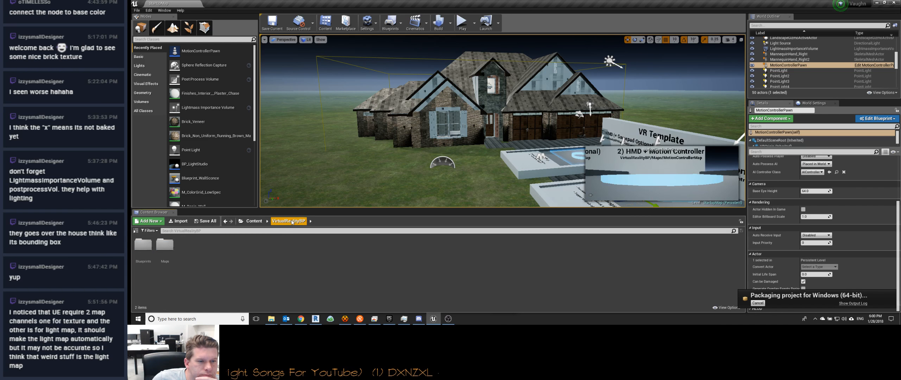
double_click(157, 244)
double_click(187, 251)
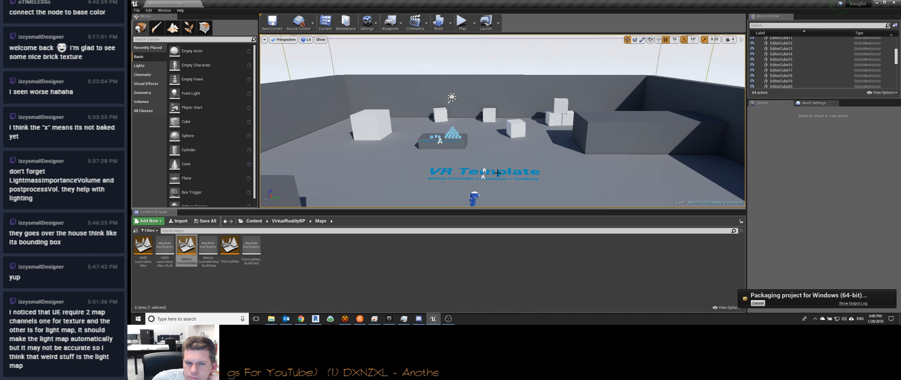
left_click(471, 199)
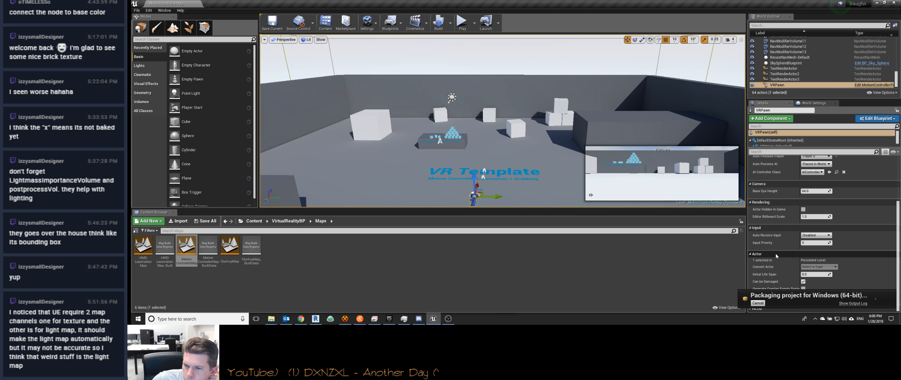
scroll(776, 254, "up", 4)
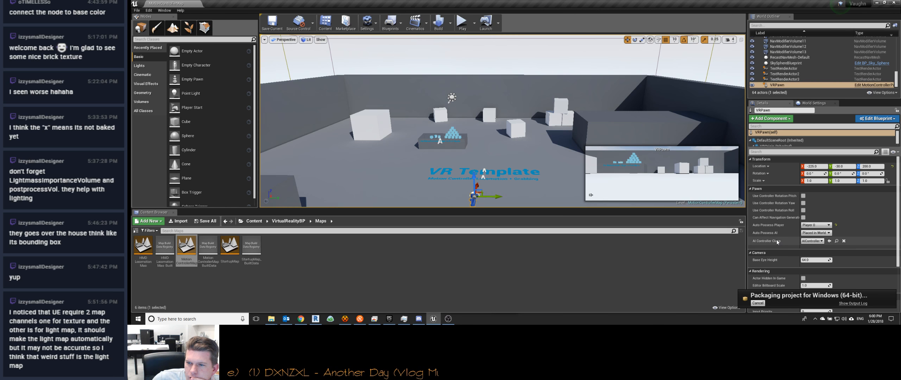
scroll(776, 239, "down", 2)
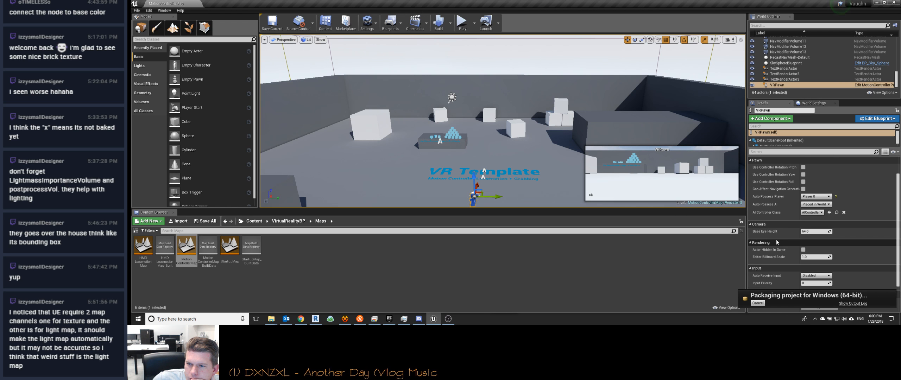
scroll(776, 240, "down", 3)
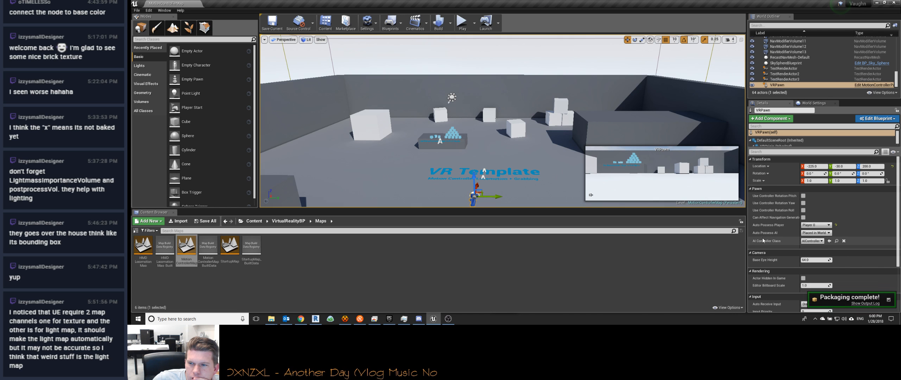
Step: Switch to the TConf remote session and copy the WindowsClient folder from Unreal Projects > Vaughn > Build > Windows
mouse_move(272, 318)
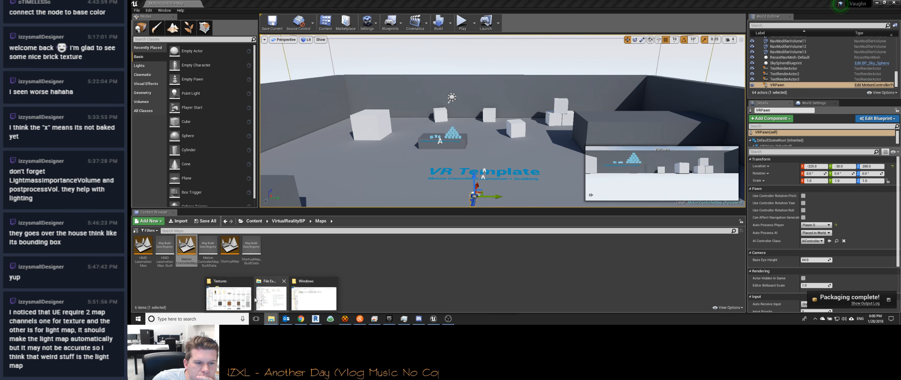
mouse_move(240, 296)
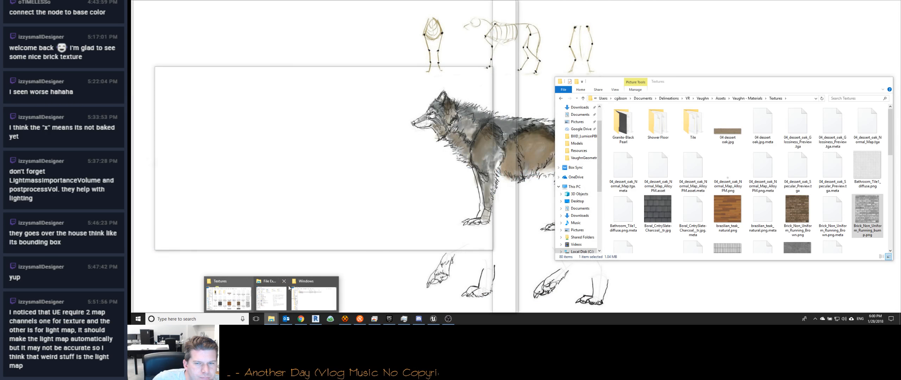
mouse_move(329, 286)
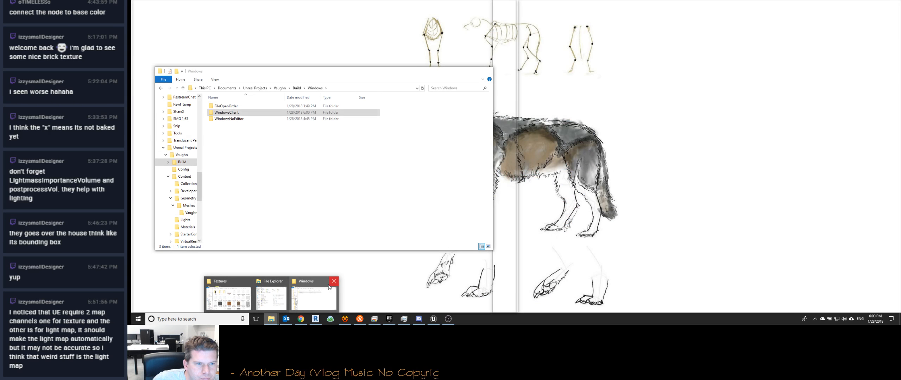
left_click(310, 291)
left_click(375, 319)
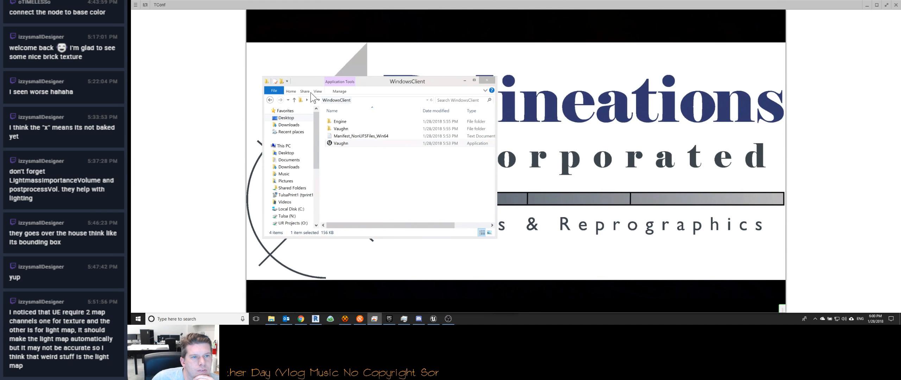
left_click(270, 100)
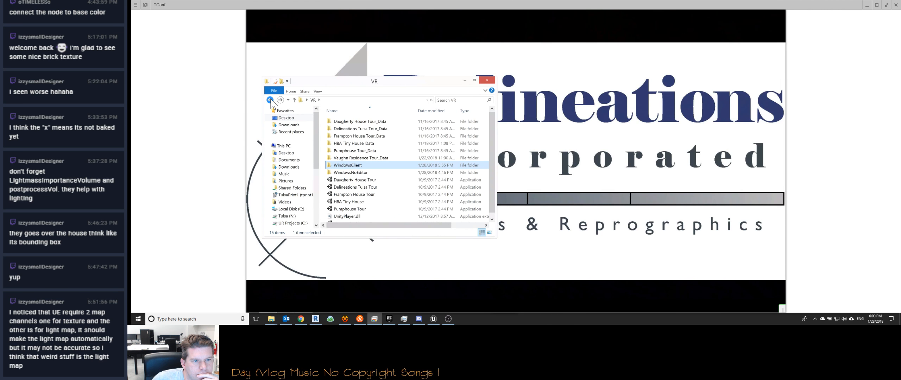
left_click(270, 100)
left_click(270, 100)
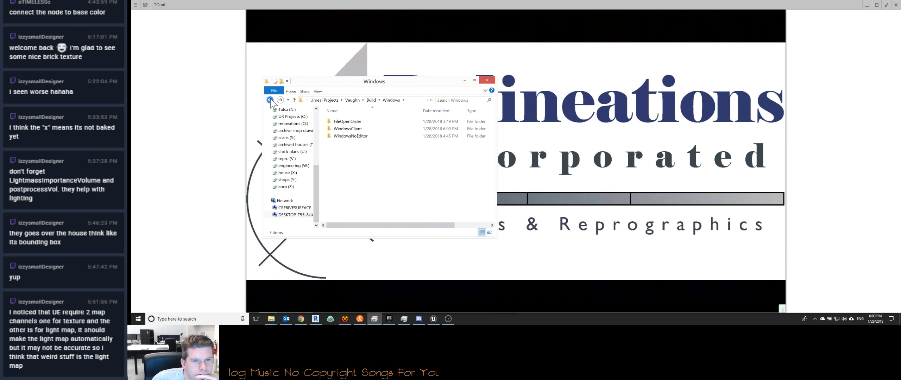
left_click(349, 131)
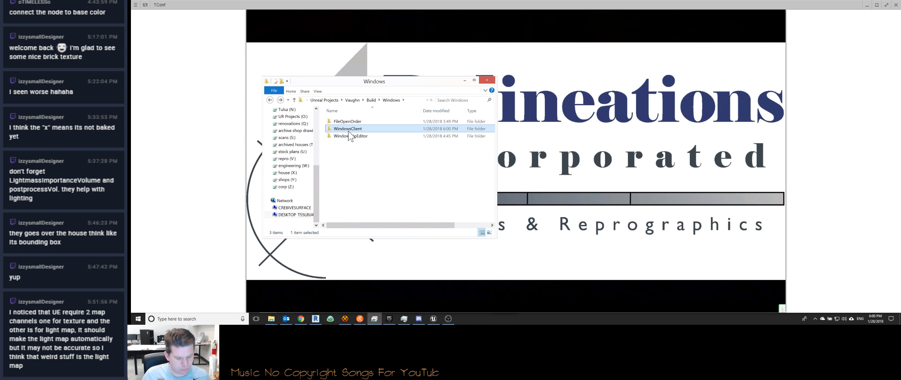
Step: Paste the copied build folder into VR > WindowsClient on the remote computer and delete the old build files there
left_click(280, 100)
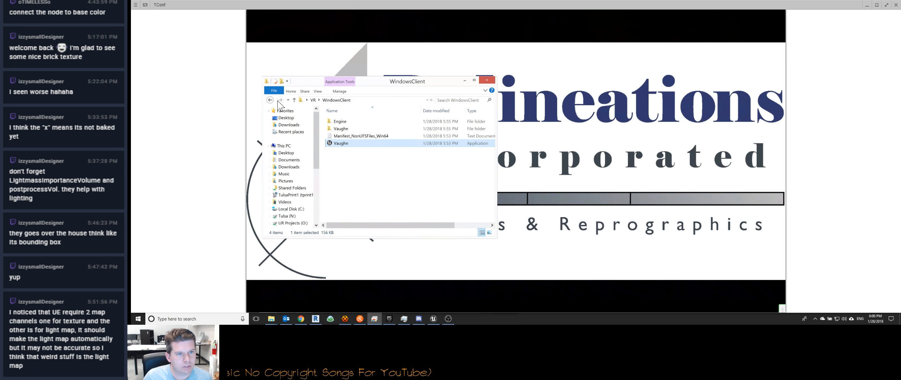
key("ctrl+v")
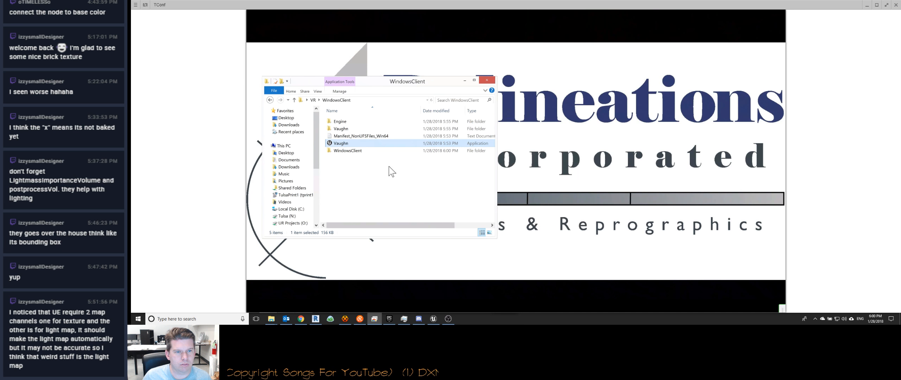
key("ctrl+a")
key("Delete")
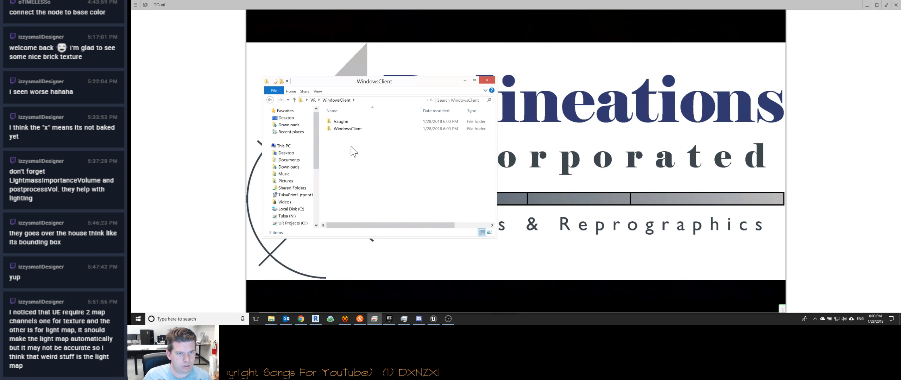
Step: Paste the copied WindowsClient build folder into the remote computer's VR folder
left_click(315, 100)
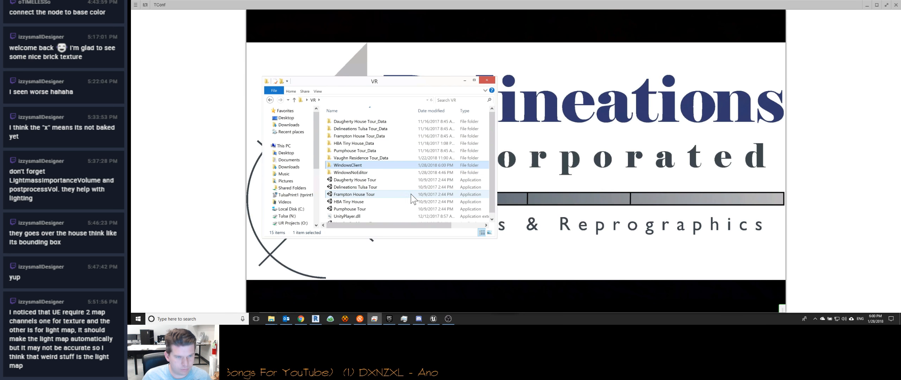
key("ctrl+v")
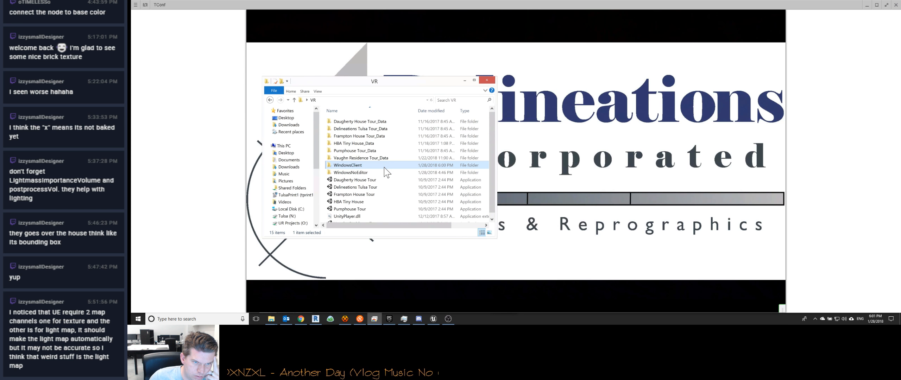
scroll(385, 195, "down", 1)
scroll(383, 194, "up", 1)
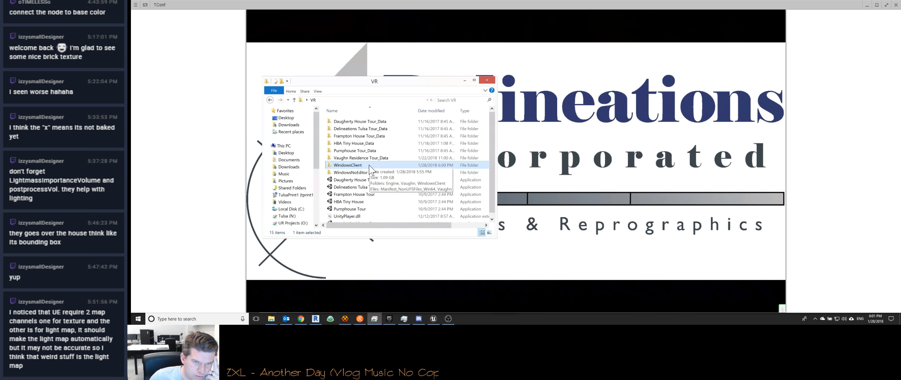
Step: Permanently delete the nested WindowsClient folder inside VR > WindowsClient and launch the Vaughn application
double_click(352, 166)
left_click(347, 137)
key("shift+Delete")
key("Return")
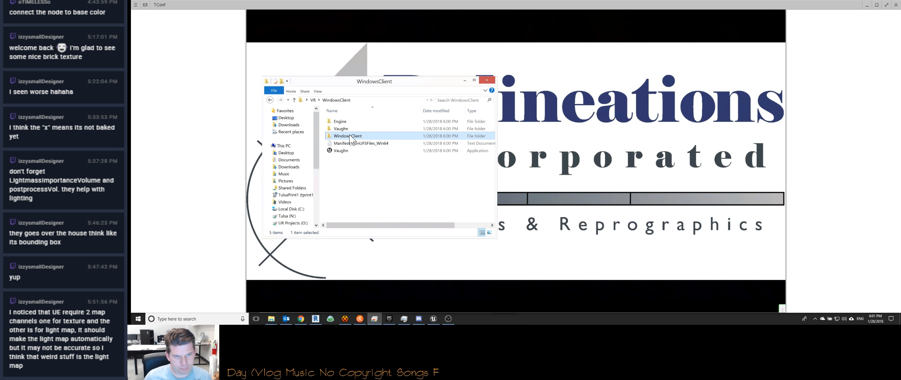
double_click(354, 144)
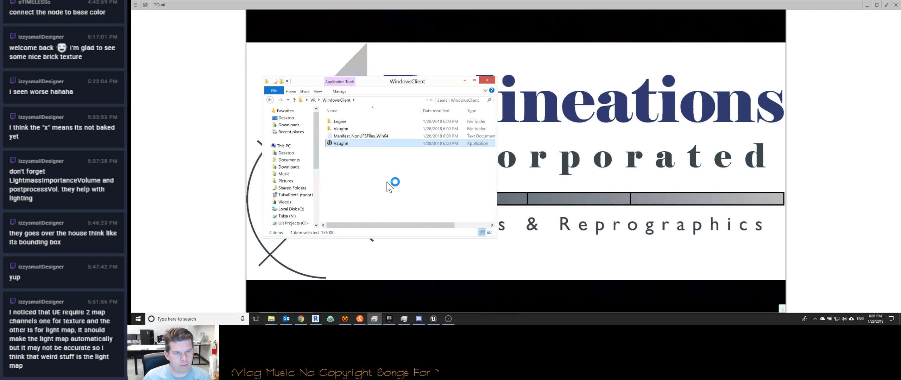
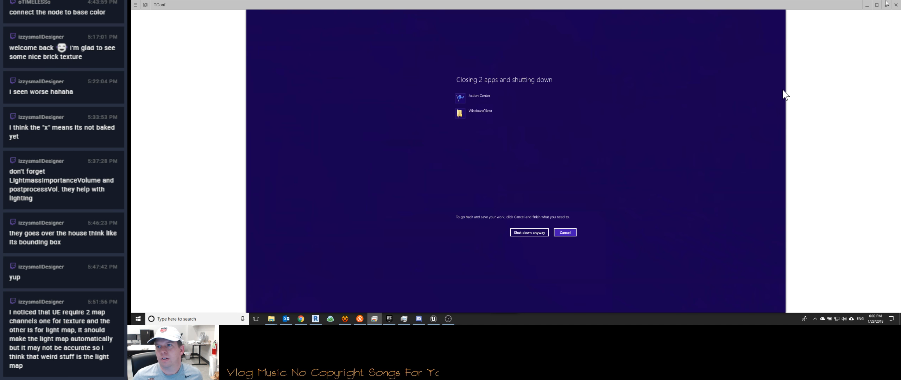
Step: Close the TConf remote window and focus the level view on the NavMeshBoundsVolume
left_click(896, 5)
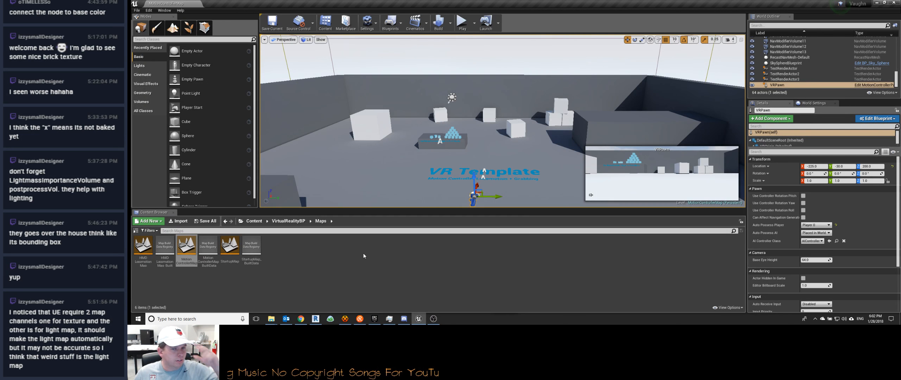
mouse_move(447, 153)
right_mouse_down()
mouse_move(445, 197)
mouse_move(491, 174)
mouse_move(557, 178)
mouse_move(577, 190)
mouse_move(551, 188)
mouse_move(595, 184)
mouse_move(424, 148)
mouse_move(449, 152)
right_mouse_up()
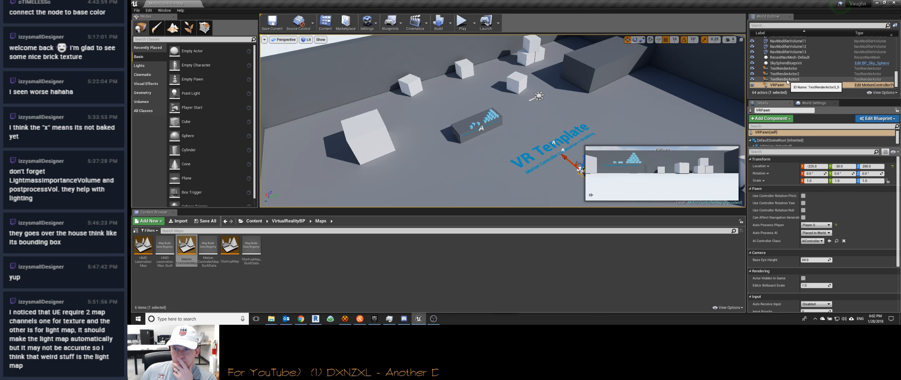
scroll(792, 75, "up", 8)
scroll(788, 82, "down", 2)
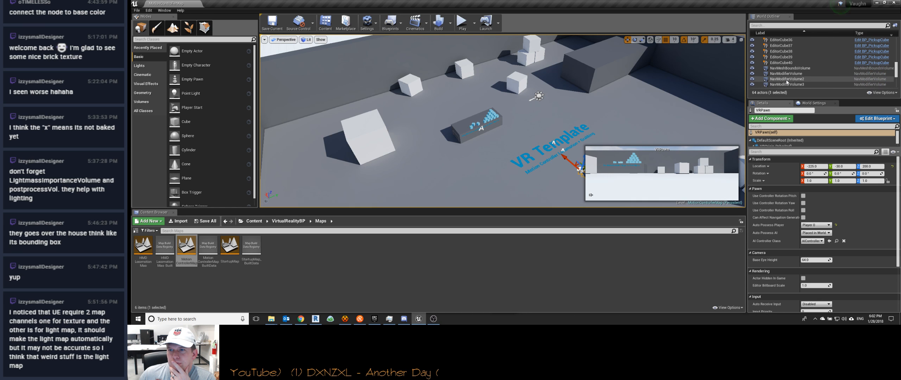
scroll(787, 82, "up", 1)
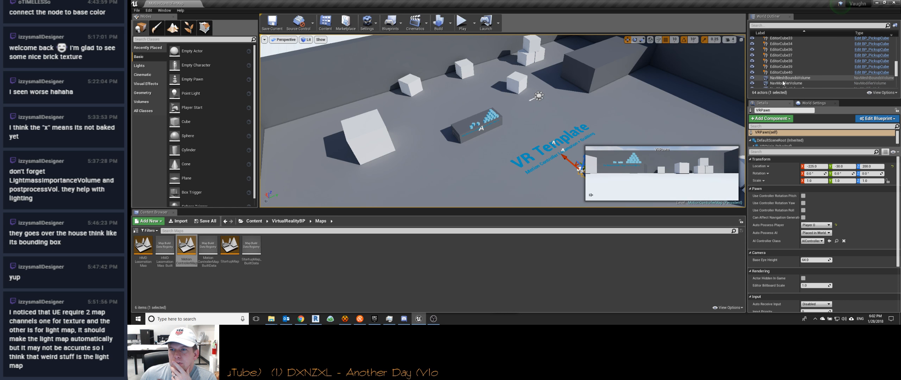
double_click(784, 78)
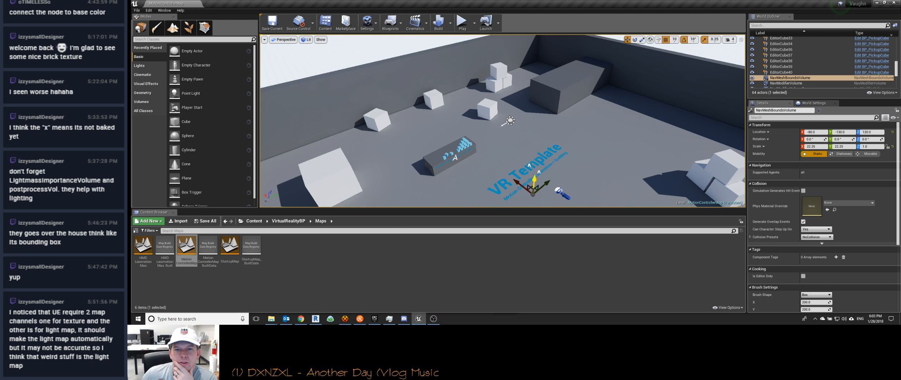
Step: Raise the NavMeshBoundsVolume vertically above the floor of the VR template room
left_click_drag(541, 143, 539, 176)
scroll(538, 153, "down", 5)
scroll(538, 153, "down", 4)
left_click_drag(520, 148, 520, 141)
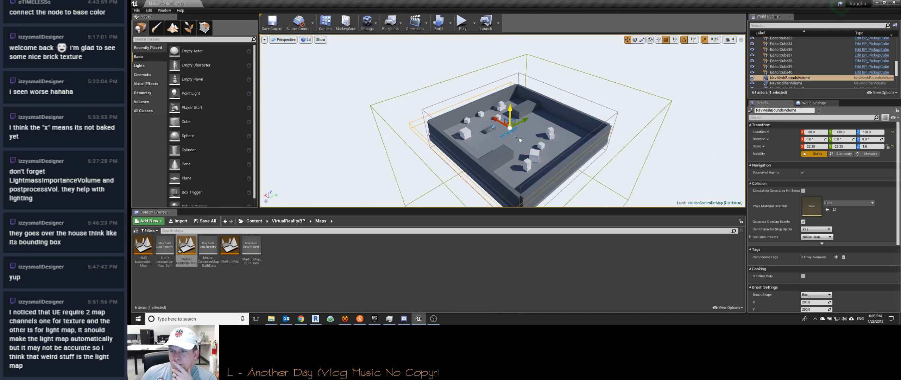
left_click_drag(521, 144, 518, 139)
Step: Examine where the individual NavModifierVolume actors sit in the level, from the first one through NavModifierVolume13
scroll(774, 84, "down", 2)
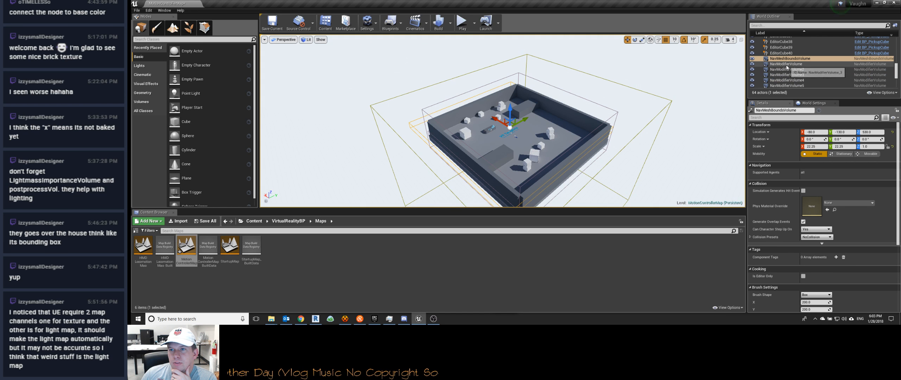
left_click(787, 63)
scroll(574, 126, "up", 2)
mouse_move(558, 113)
left_mouse_down()
mouse_move(567, 82)
mouse_move(567, 104)
left_mouse_up()
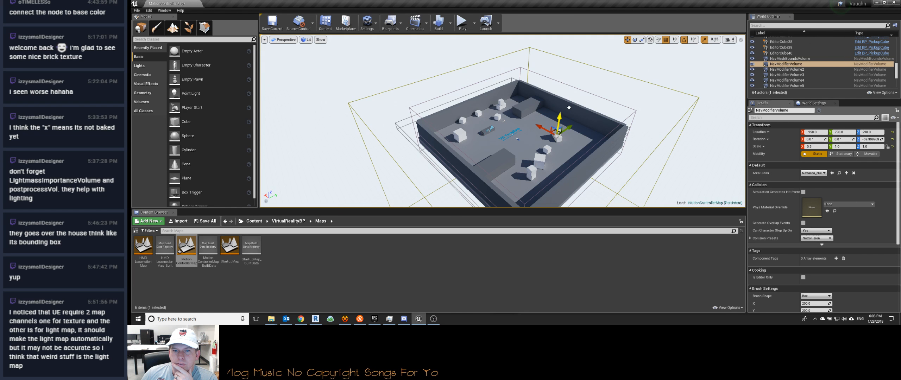
left_click(782, 69)
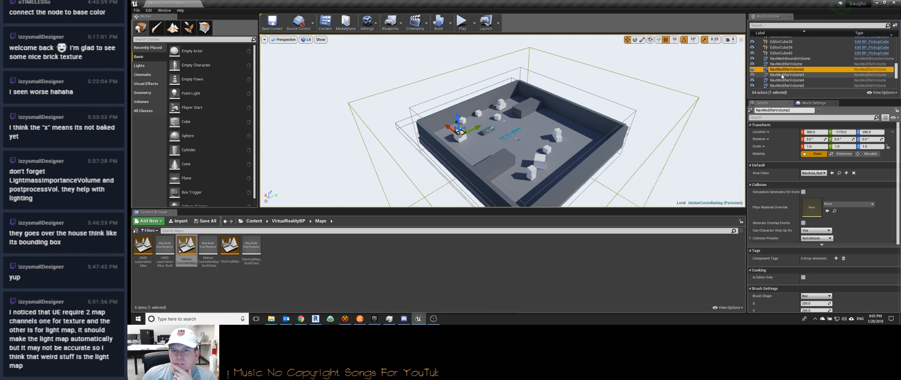
left_click(782, 75)
left_click(782, 80)
left_click(782, 86)
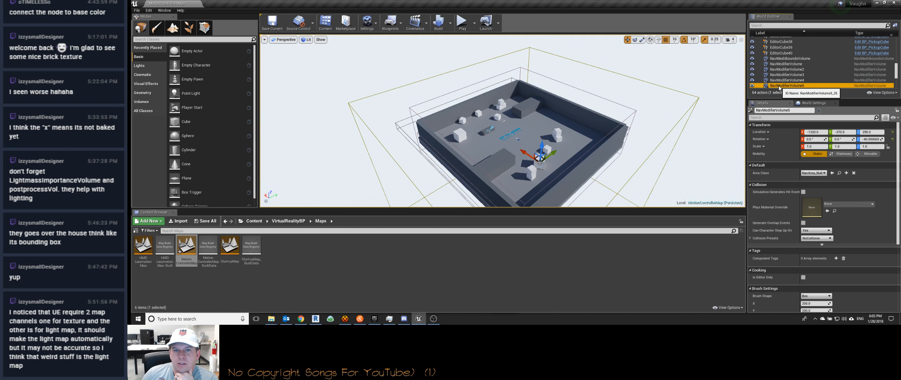
scroll(782, 66, "down", 5)
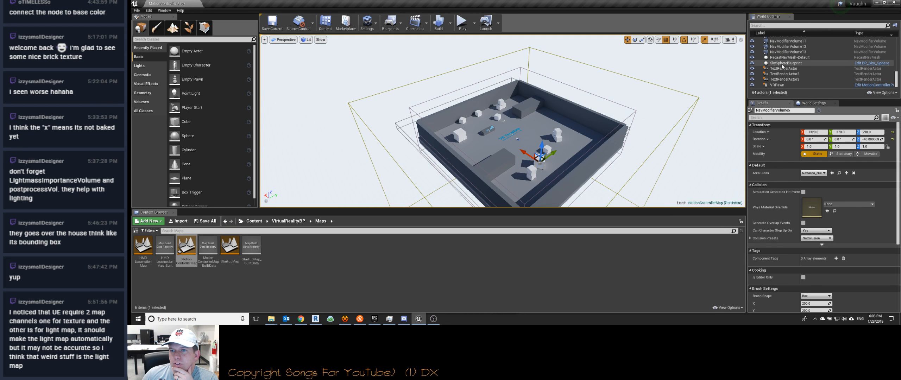
left_click(786, 54)
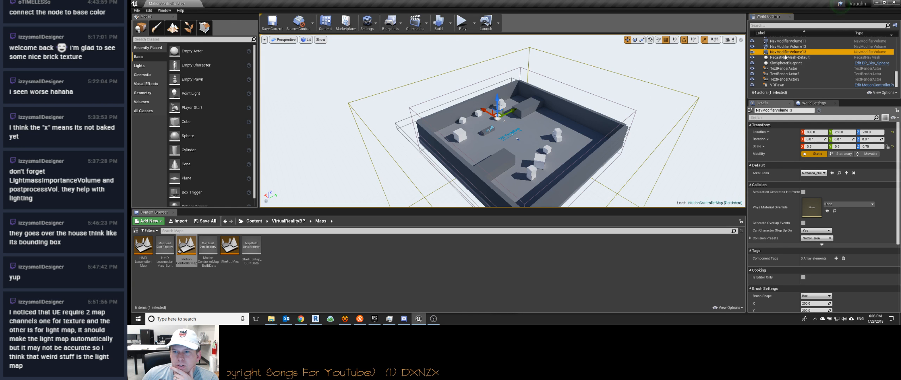
Step: Examine TextRenderActor2, TextRenderActor, the MotionControllerMap entry and the Lighting folder in the level's actor list
left_click(785, 74)
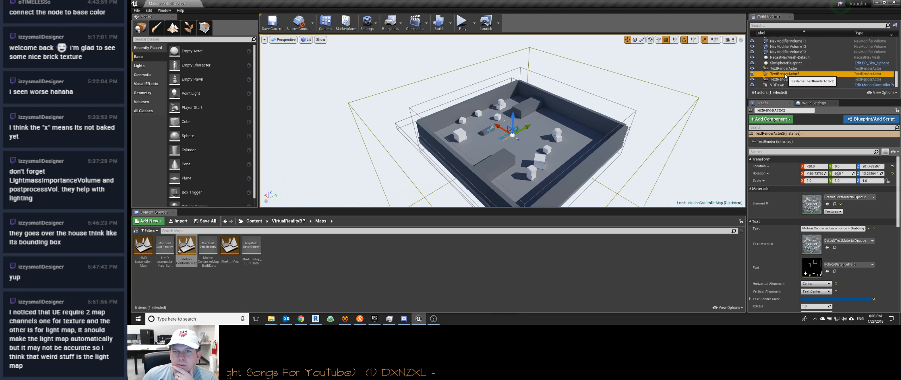
left_click(784, 68)
scroll(789, 69, "up", 15)
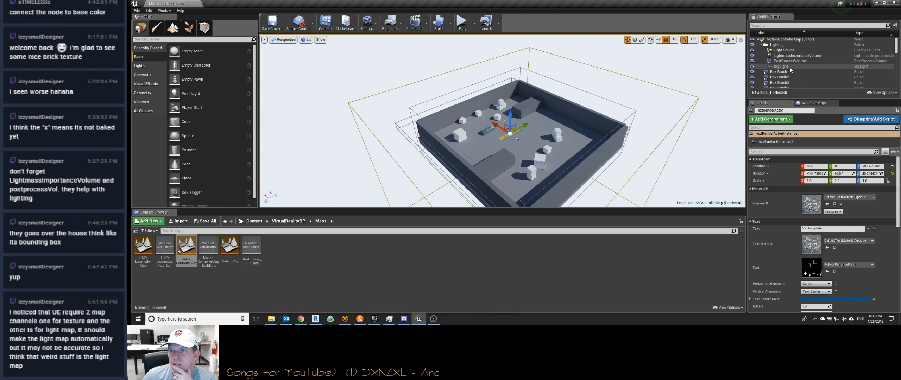
left_click(774, 40)
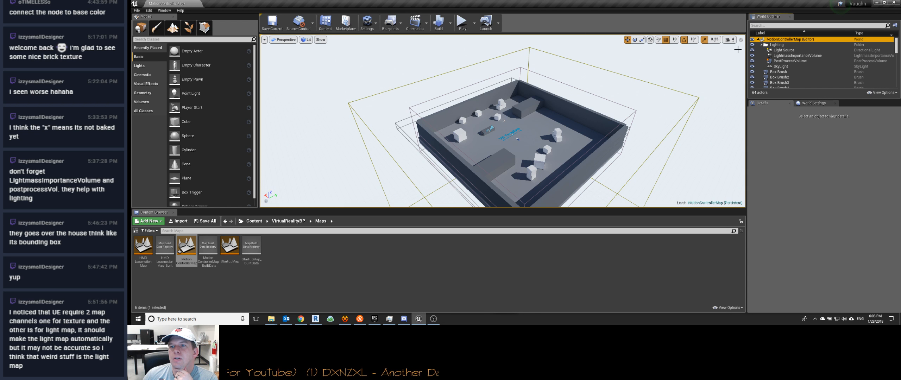
left_click(776, 45)
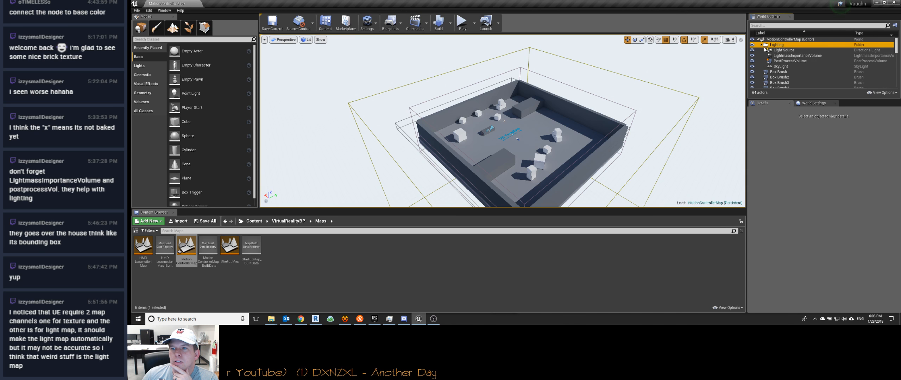
Step: Try raising the Box Brush floor slab above the room and undo both moves
left_click(777, 72)
mouse_move(518, 129)
left_mouse_down()
mouse_move(535, 46)
mouse_move(534, 142)
mouse_move(535, 95)
mouse_move(530, 118)
left_mouse_up()
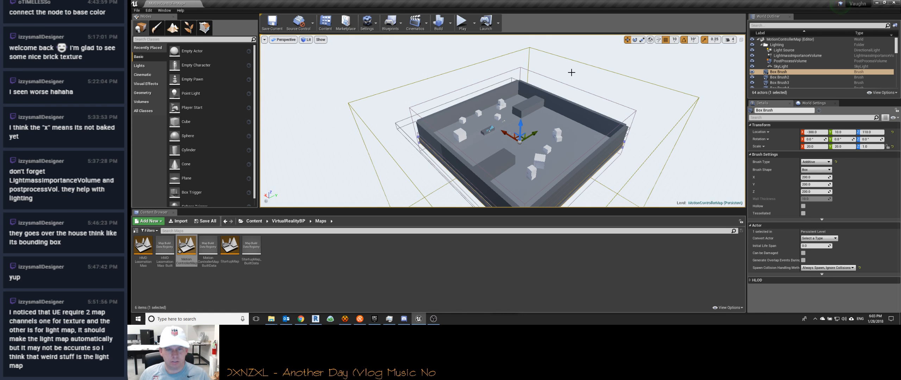
key("ctrl+z")
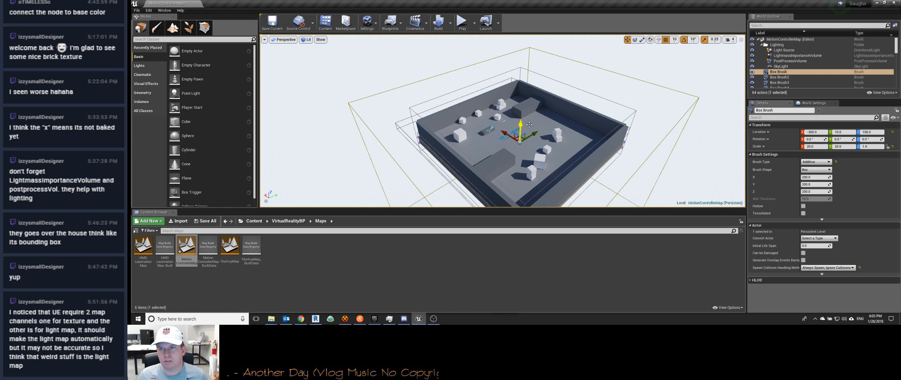
scroll(783, 88, "down", 3)
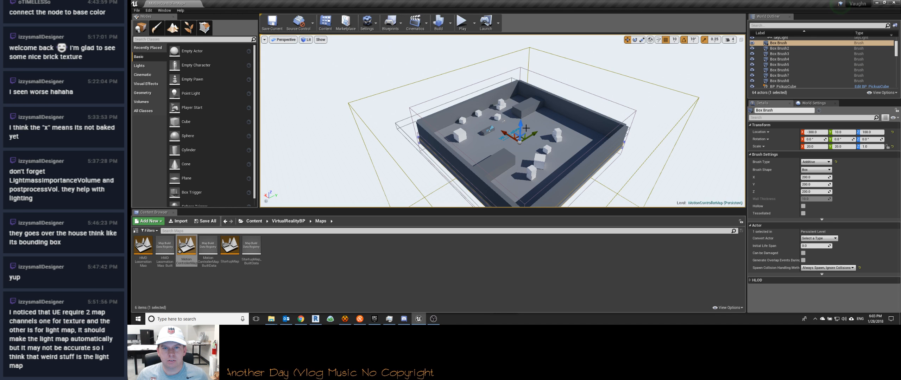
left_click_drag(523, 125, 523, 89)
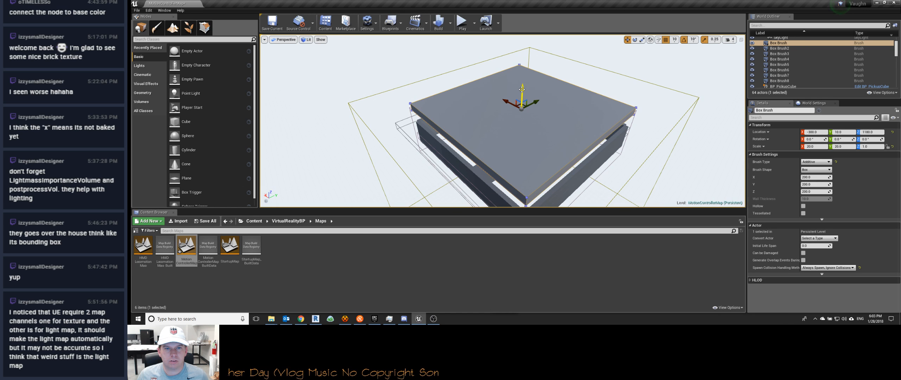
key("ctrl+z")
Step: Look through the remaining actors in the level and inspect the VR Template room up close
scroll(785, 70, "down", 2)
scroll(786, 71, "down", 5)
scroll(793, 57, "down", 3)
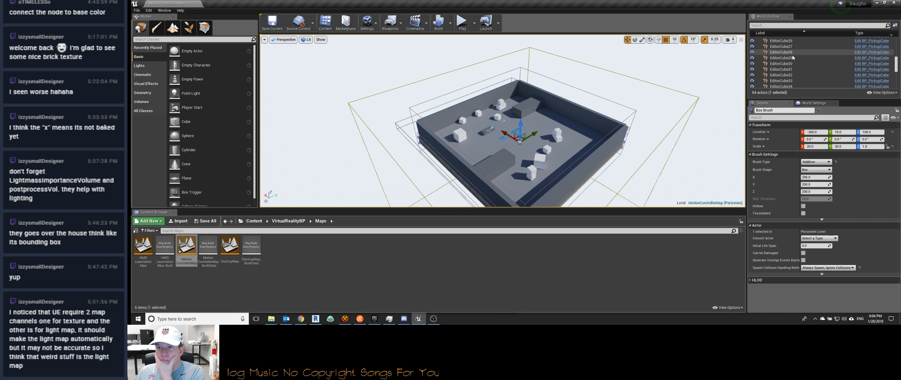
scroll(793, 57, "down", 3)
scroll(793, 57, "down", 6)
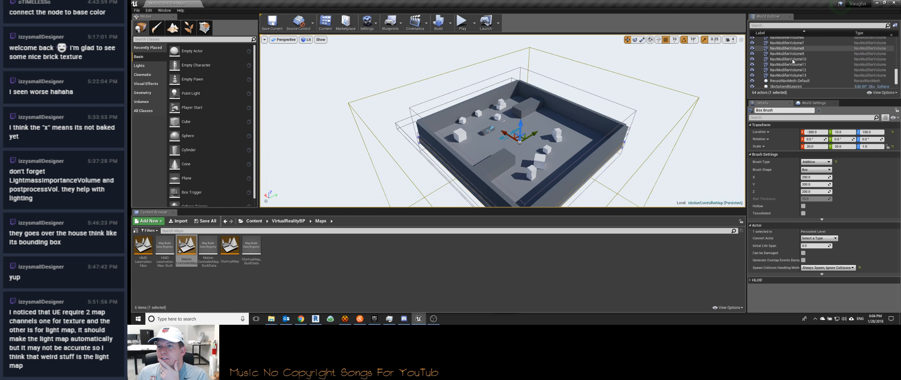
mouse_move(579, 142)
right_mouse_down()
mouse_move(565, 154)
mouse_move(679, 102)
right_mouse_up()
key("w")
key("w")
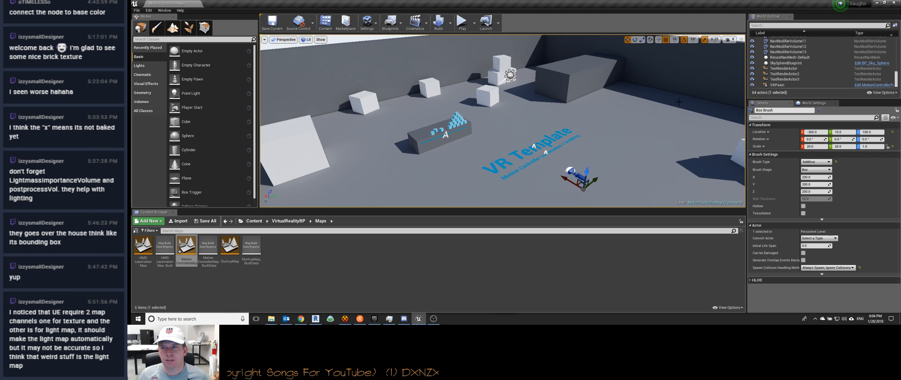
Step: Review the map's World Settings through the VR and Tick options and look over the room from above
left_click(812, 104)
scroll(765, 207, "down", 6)
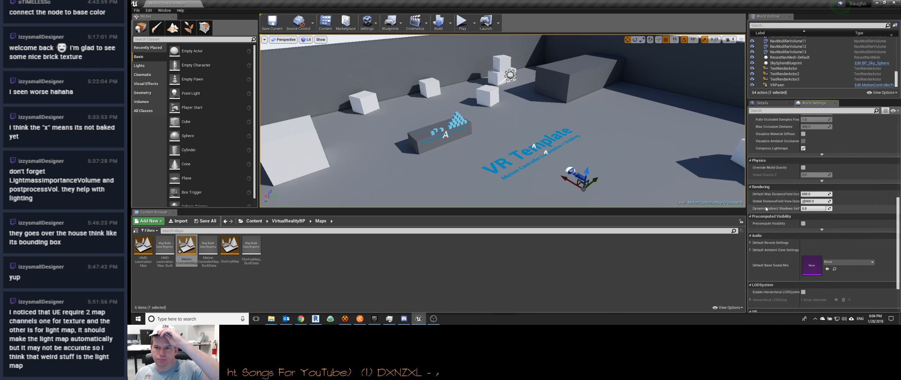
scroll(766, 209, "down", 3)
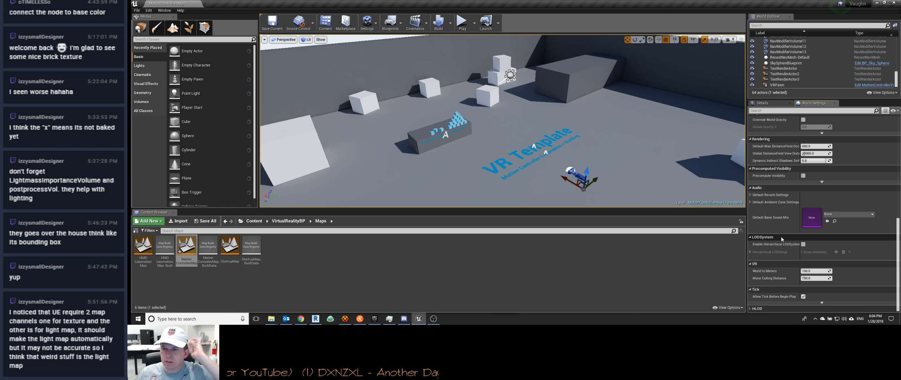
mouse_move(573, 142)
right_mouse_down()
mouse_move(524, 123)
mouse_move(540, 146)
mouse_move(559, 145)
right_mouse_up()
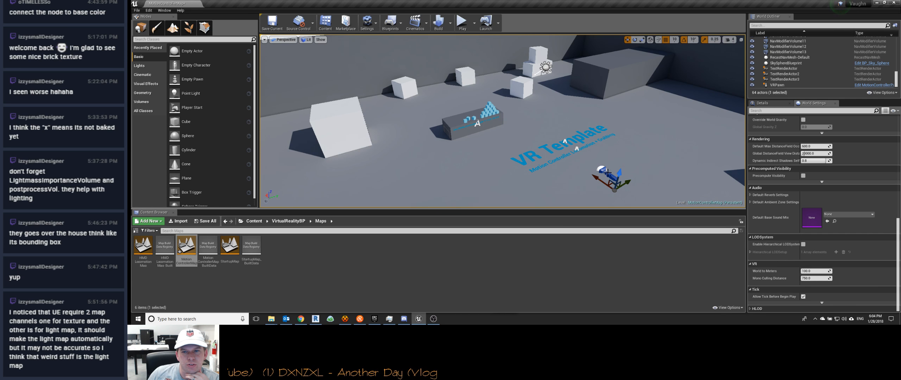
scroll(528, 141, "down", 8)
right_click_drag(533, 168, 567, 190)
scroll(527, 134, "up", 10)
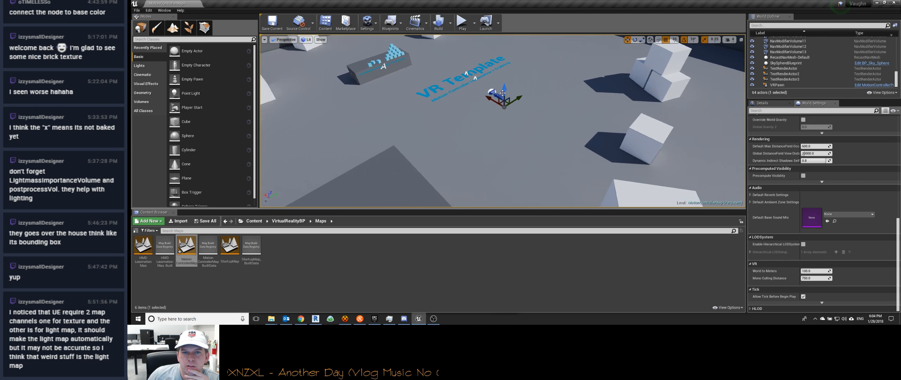
scroll(503, 93, "down", 10)
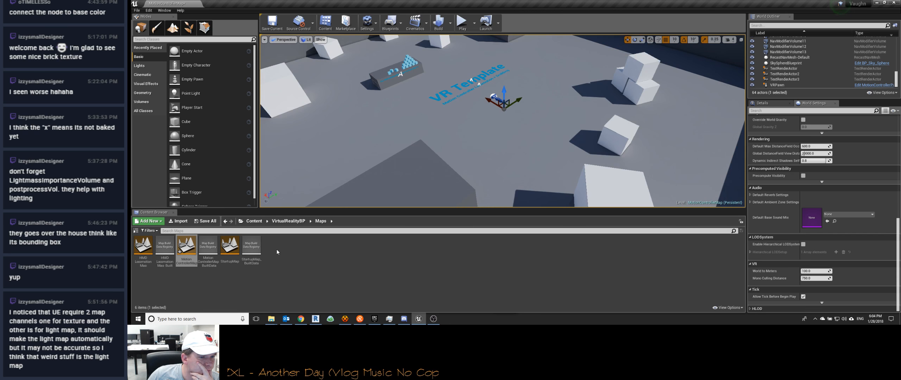
Step: Open the StartupMap level without saving the changes to MotionControllerMap
left_click(231, 246)
double_click(234, 245)
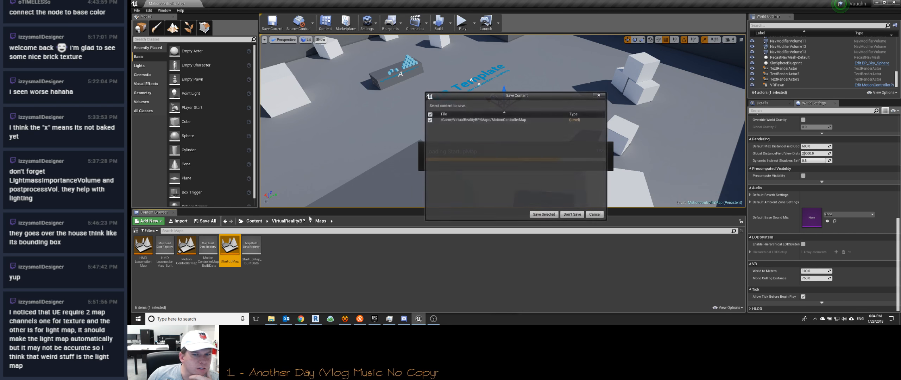
left_click(572, 216)
Step: Inspect the VR Template platforms beside the house and select the MotionControllerPawn
right_click_drag(483, 140, 522, 150)
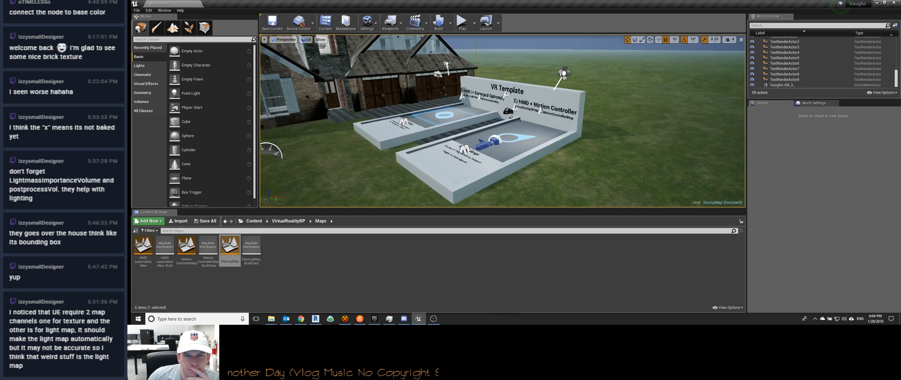
scroll(484, 140, "down", 3)
scroll(483, 140, "up", 6)
scroll(489, 179, "down", 3)
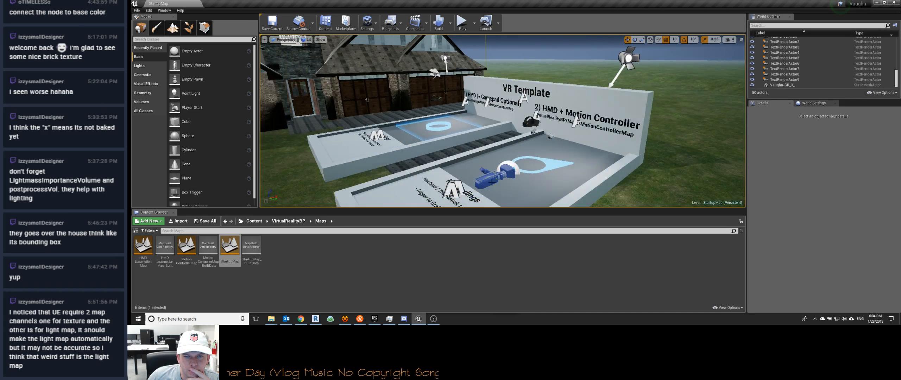
left_click(486, 179)
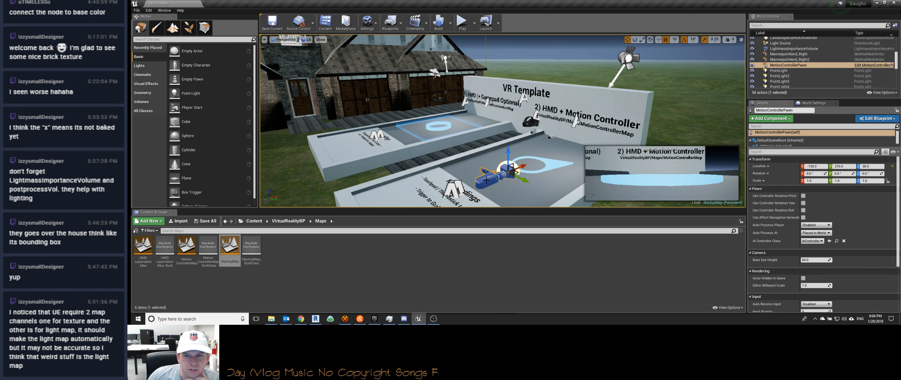
left_click_drag(509, 151, 508, 151)
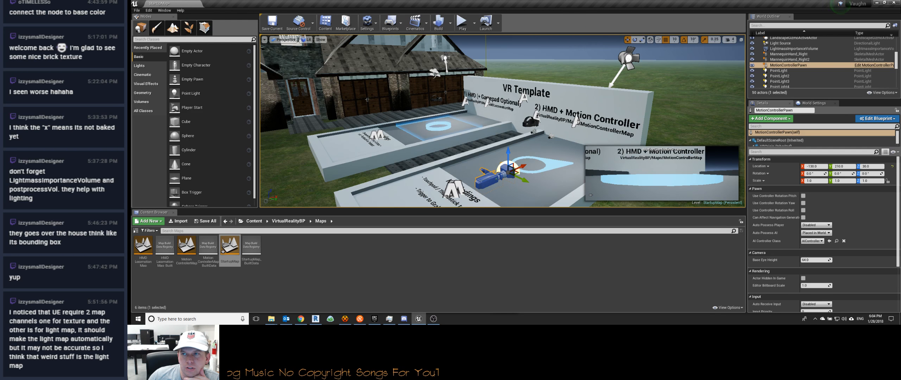
Step: Close the level editor without saving the pending changes
left_click(899, 3)
left_click(573, 215)
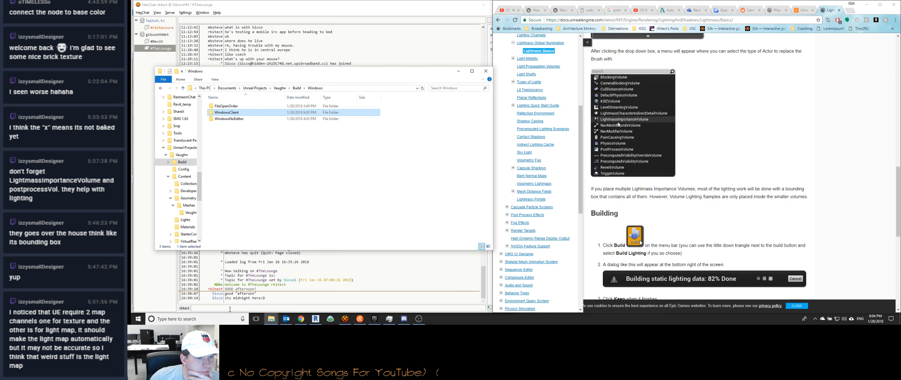
Step: Switch to HexChat and send ":)", "I'm out" and "see you in the morning if you're still up :]" in #TheLounge
left_click(232, 308)
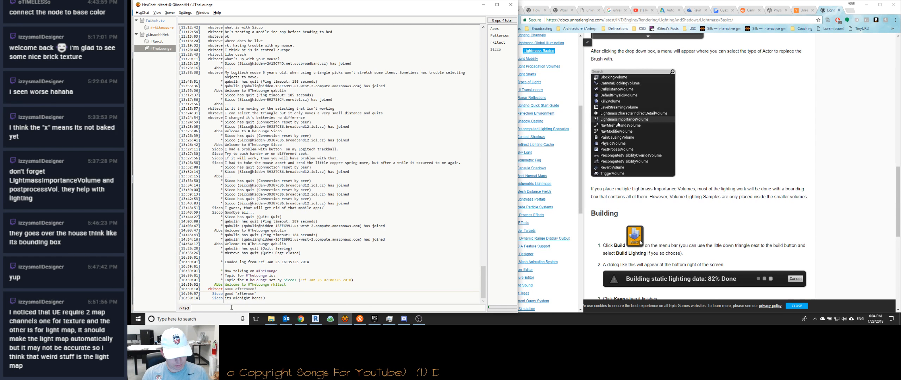
type(":)")
key("Return")
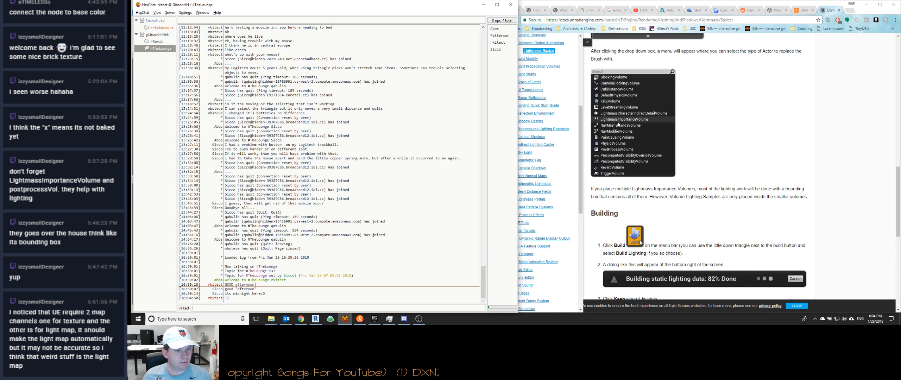
type("I'm out")
key("Return")
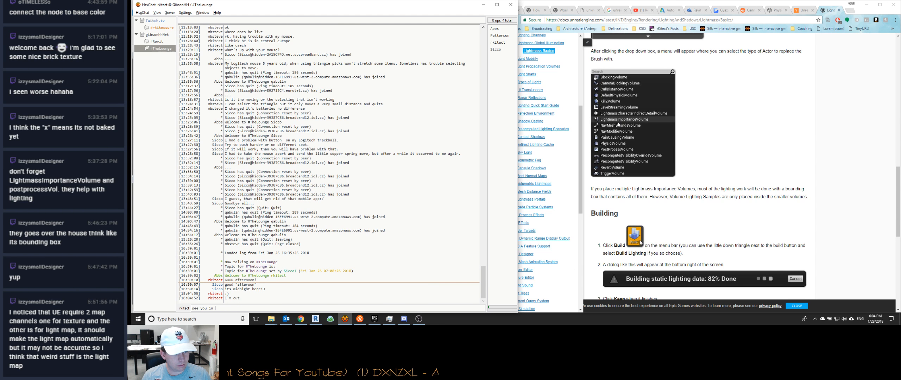
type("see you in the morning if you're still up :]")
key("Return")
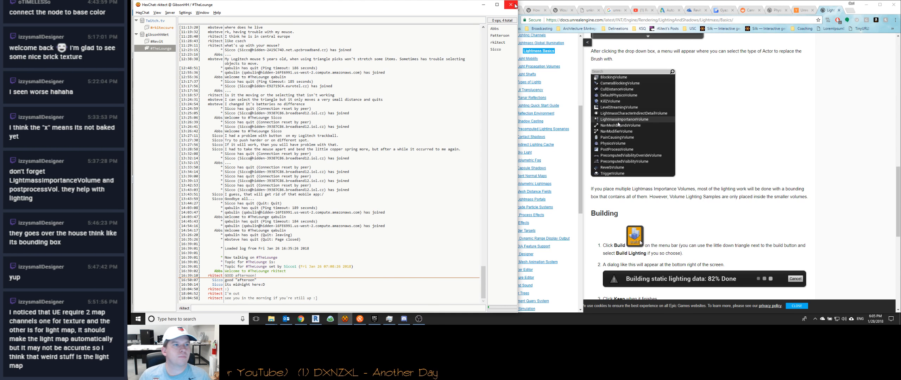
Step: Quit HexChat and confirm disconnecting from the IRC networks
left_click(512, 5)
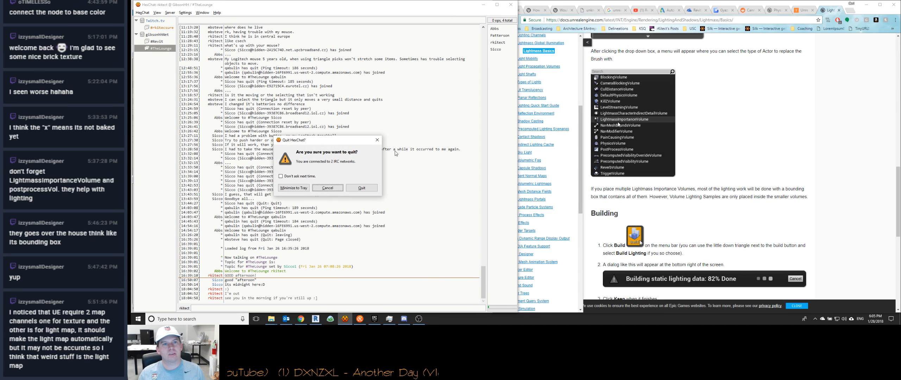
left_click(362, 188)
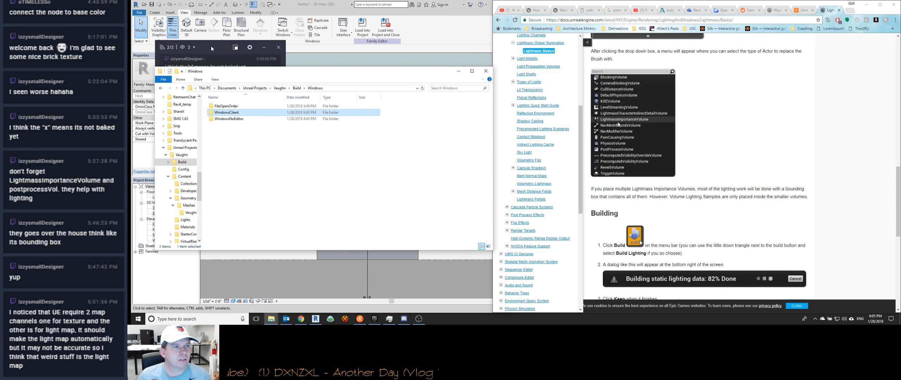